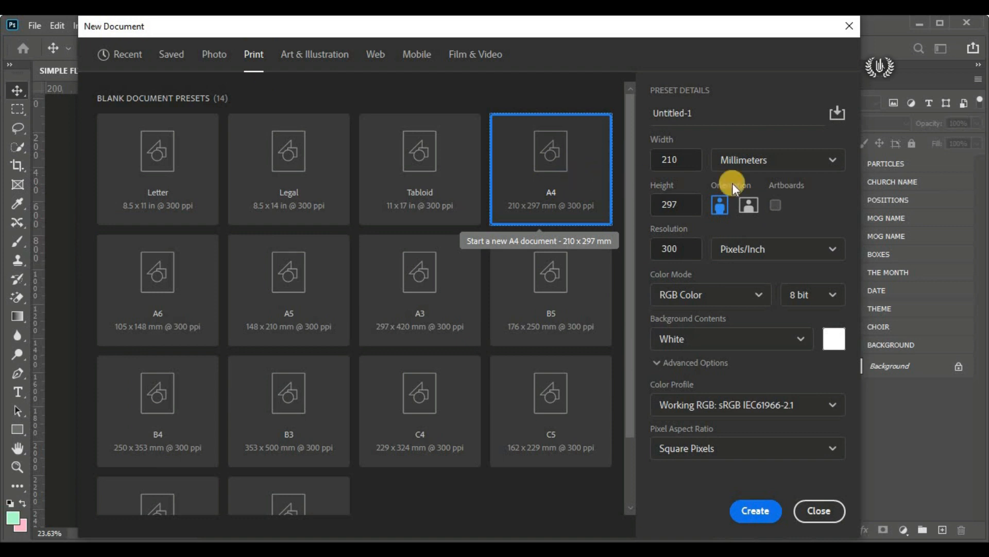
Step: Configure the new A4 document as landscape, 297 x 210 millimetres, 300 pixels/inch, in RGB Color mode
click(754, 212)
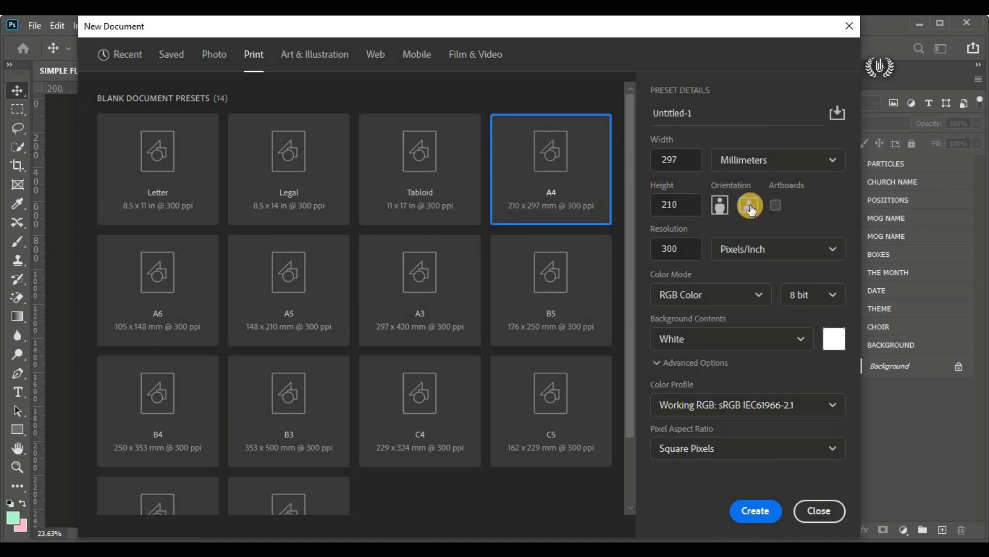
click(736, 159)
click(794, 263)
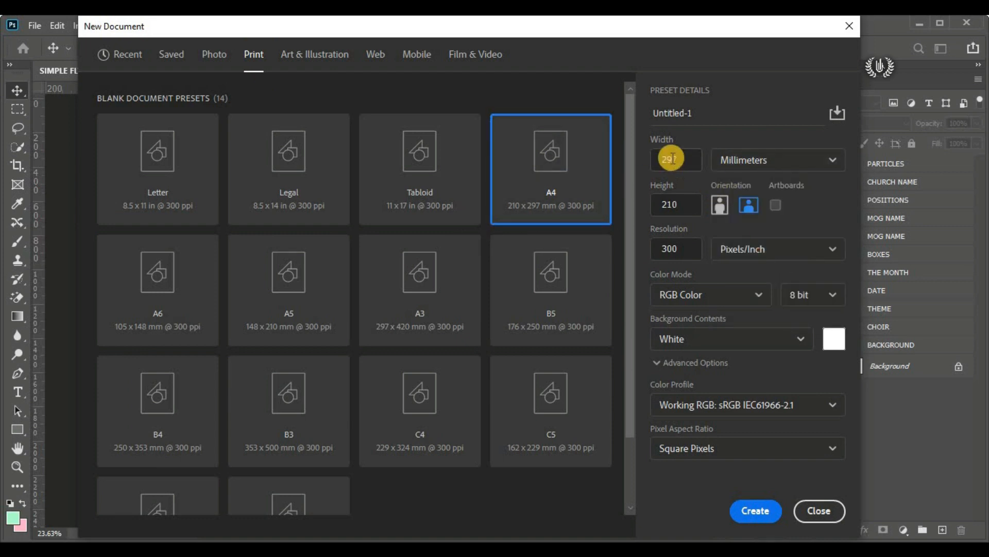
double_click(674, 157)
double_click(674, 204)
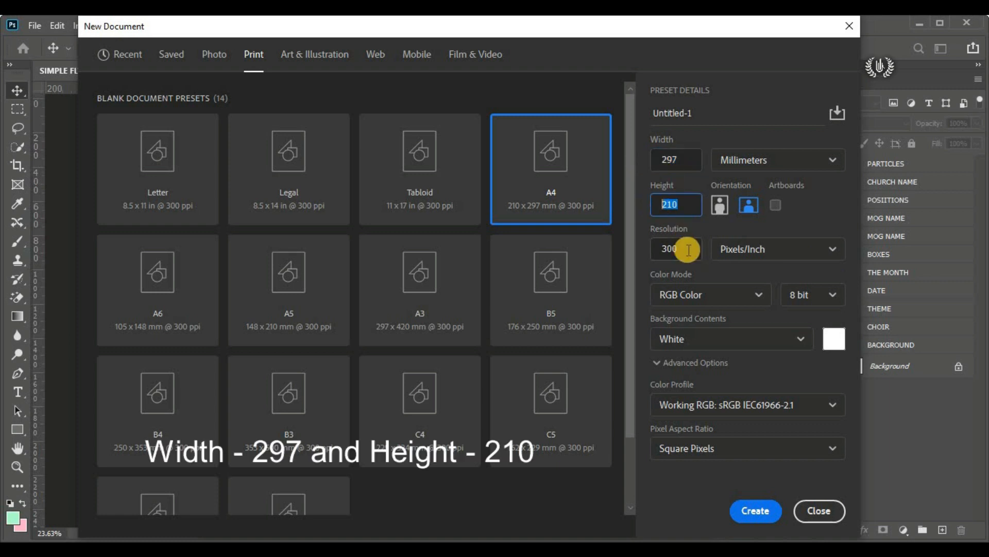
double_click(673, 249)
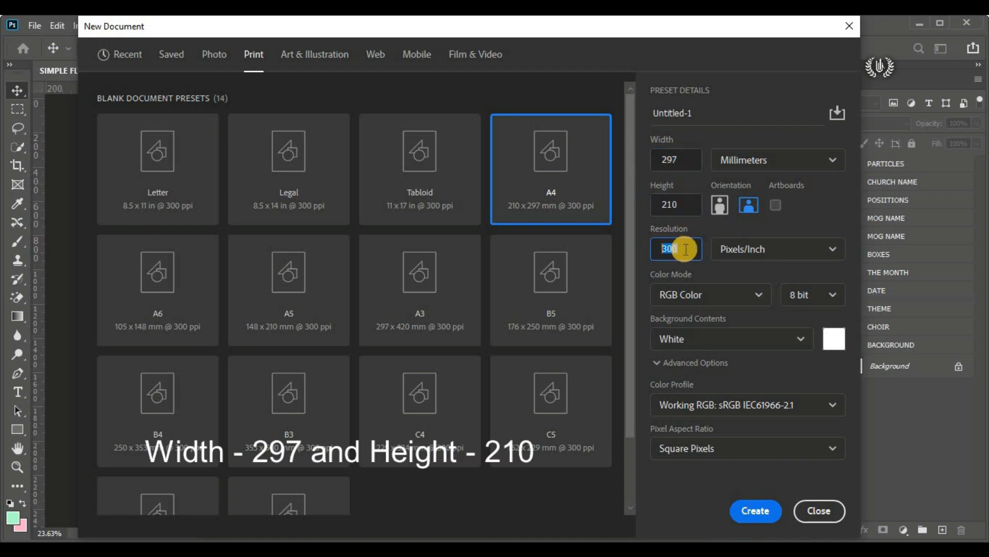
click(687, 294)
click(715, 375)
Step: Name the new document Church Flyer and create it
double_click(654, 113)
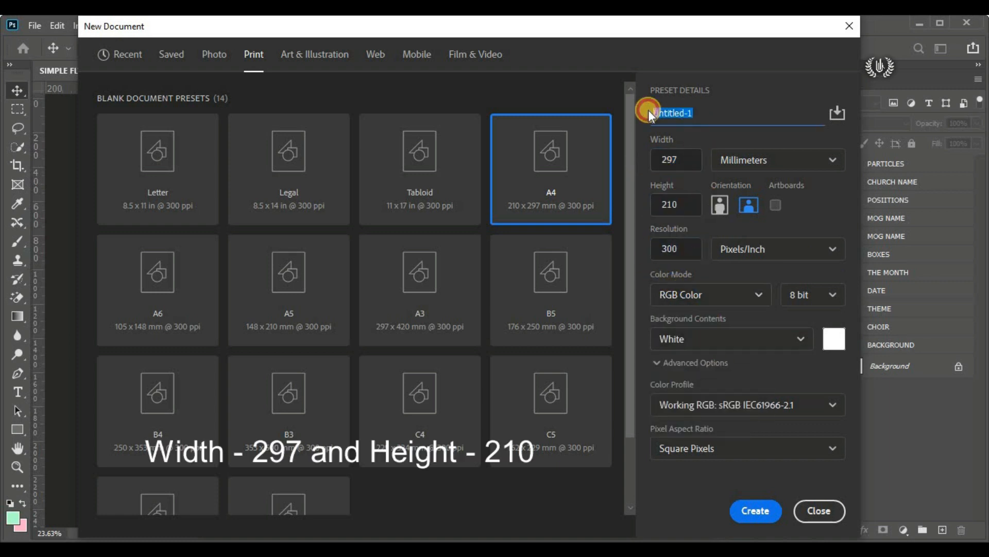
key(BackSpace)
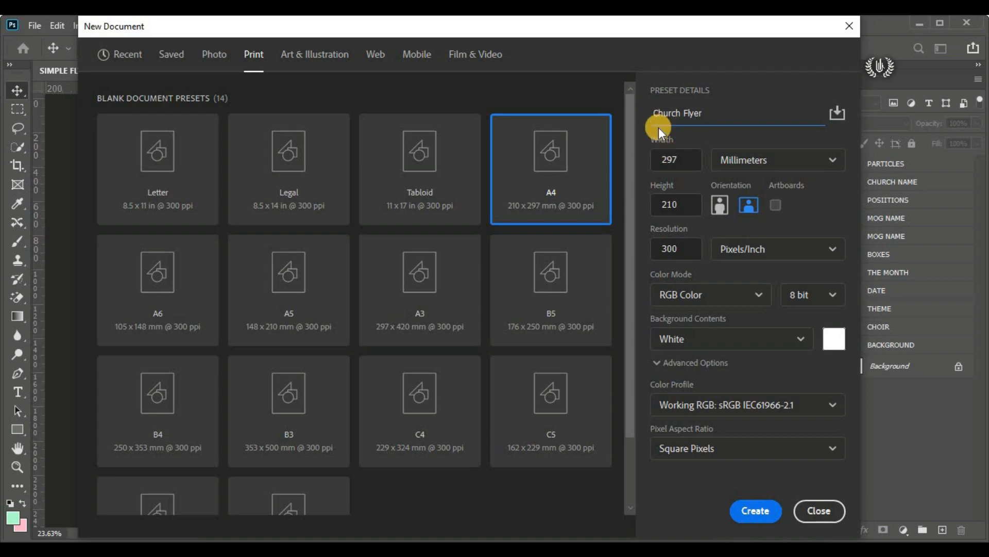
click(768, 510)
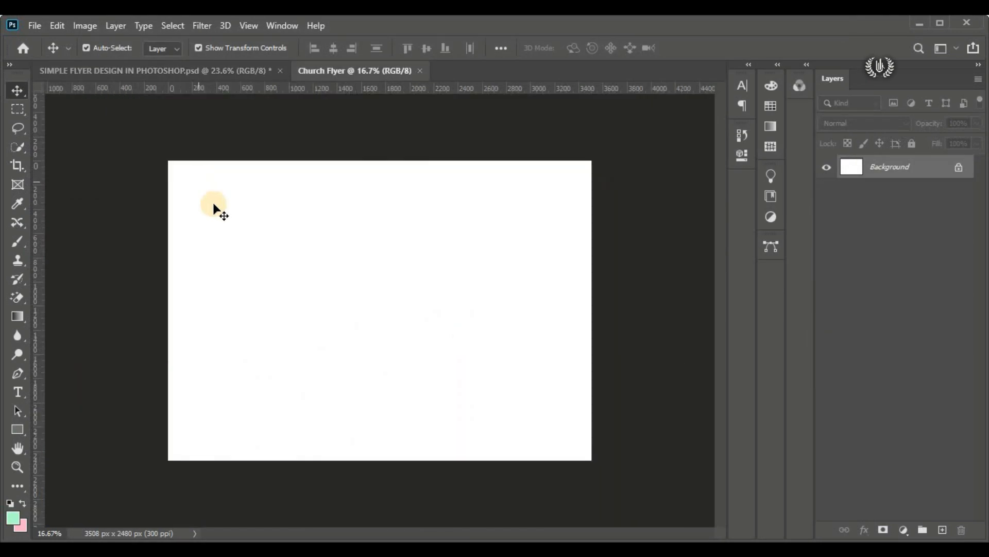
key(ctrl+0)
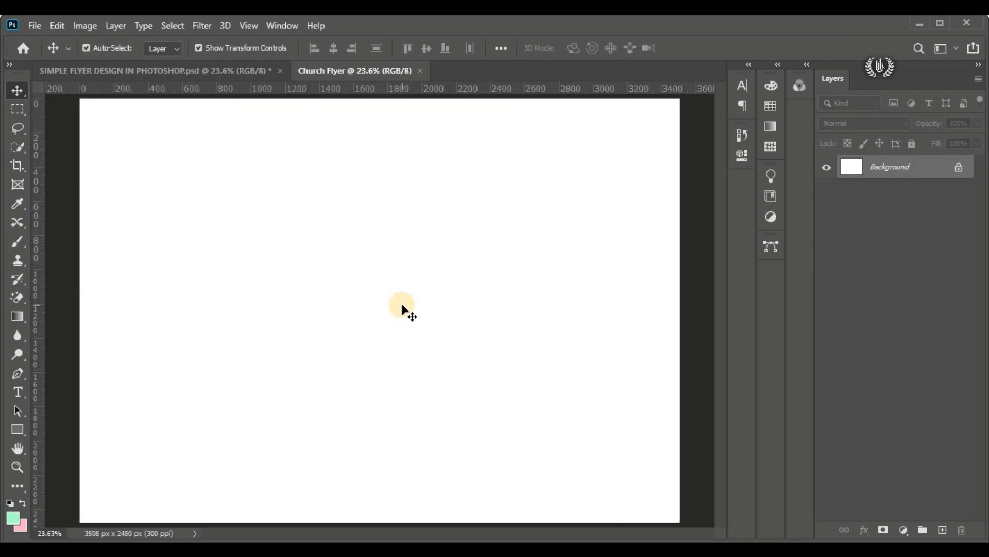
Step: Place the silver-silk-texture image in the document as an embedded object
click(32, 25)
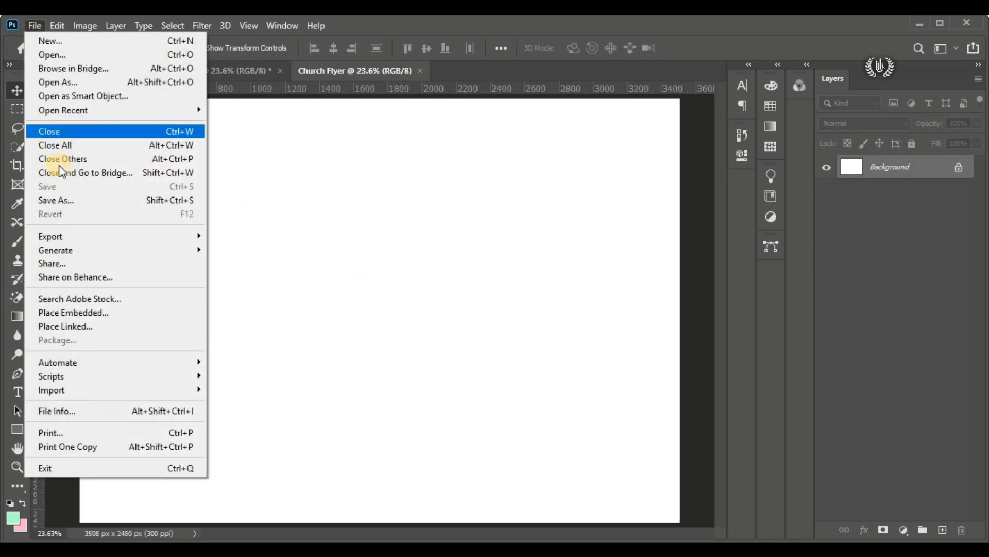
click(146, 309)
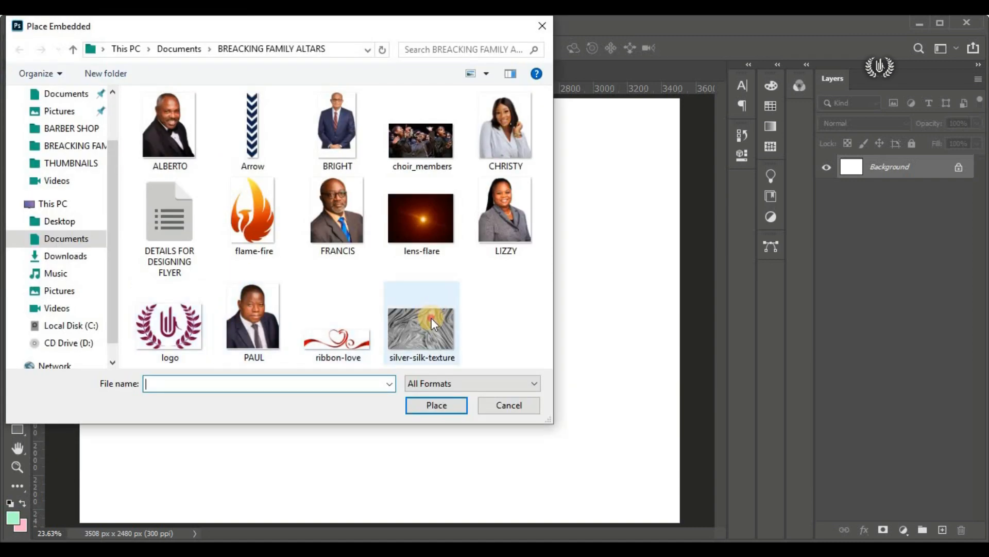
click(394, 345)
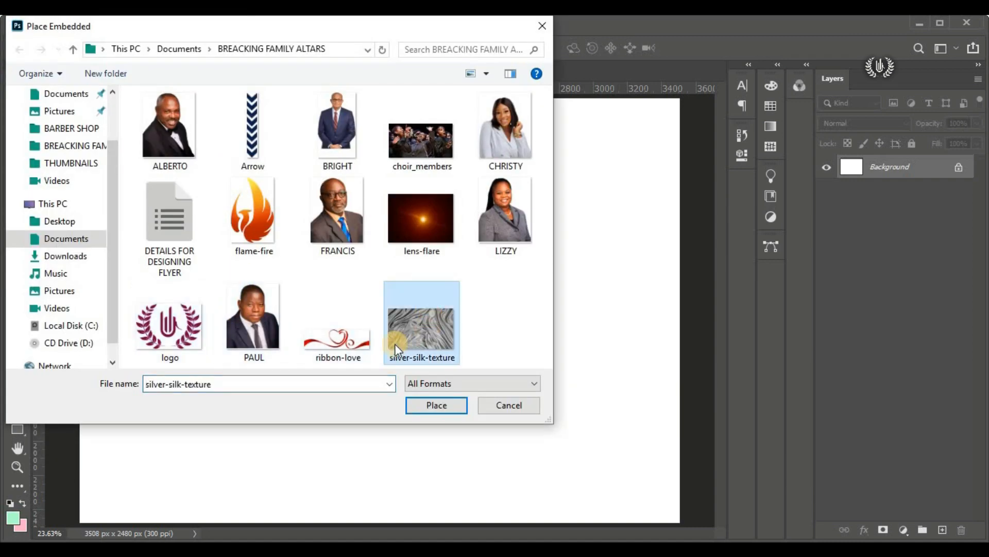
click(442, 410)
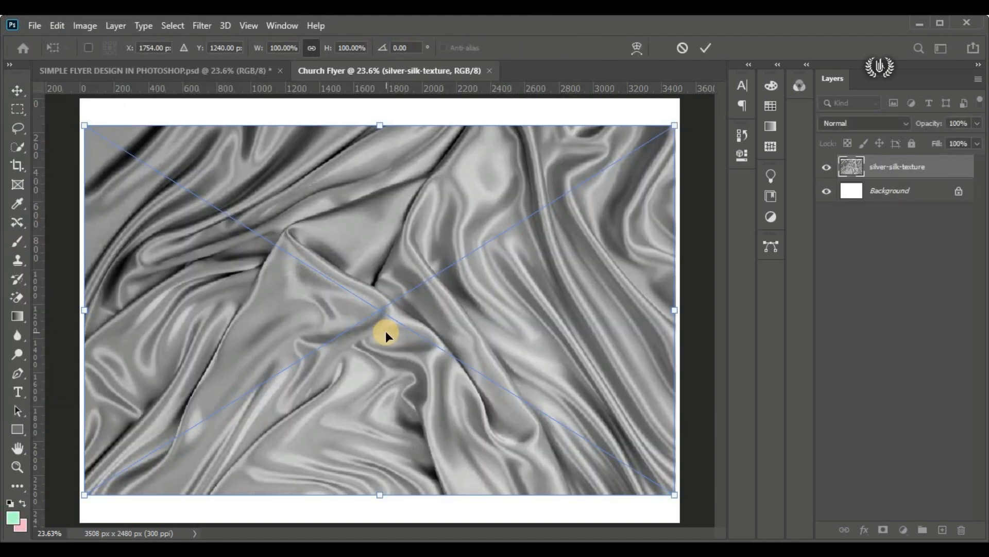
Step: Scale the placed silk texture proportionally to about 118% so it covers the whole canvas, centred, and commit the placement
scroll(386, 332, down, 1)
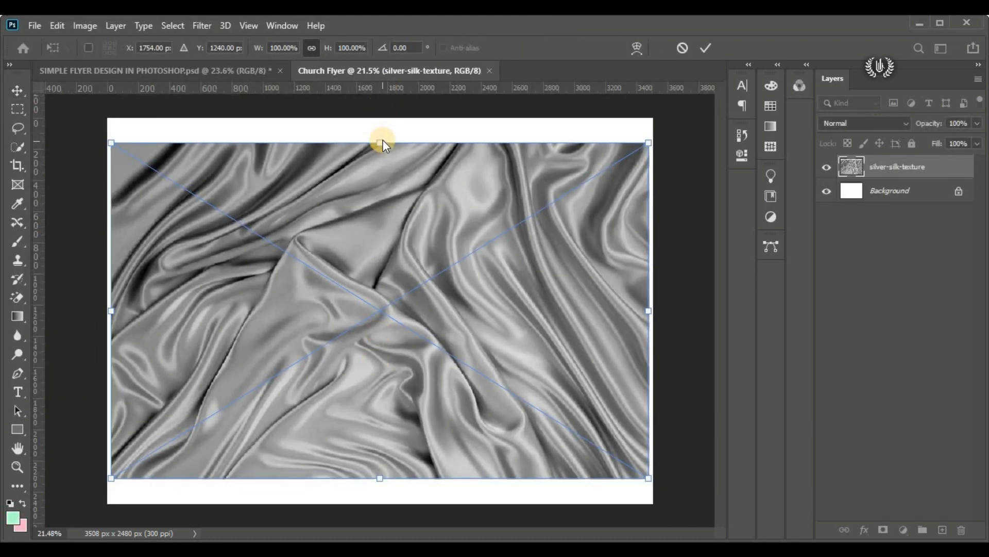
drag(380, 143, 381, 107)
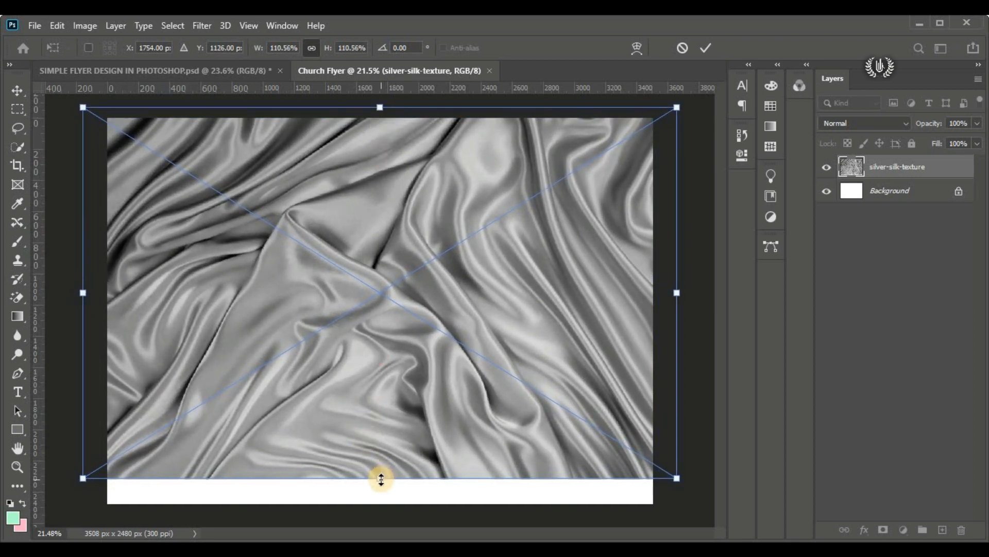
drag(379, 475, 380, 503)
drag(345, 322, 346, 326)
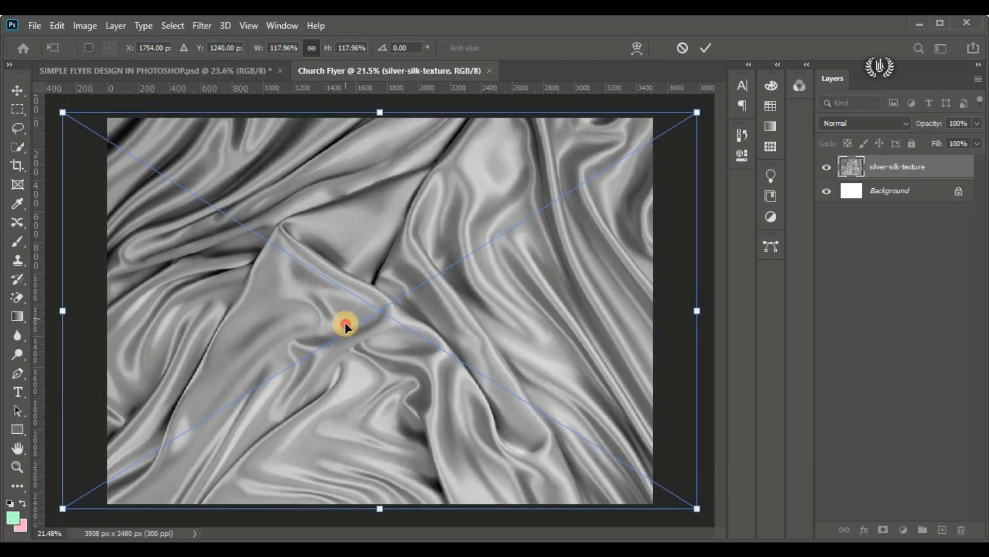
click(706, 48)
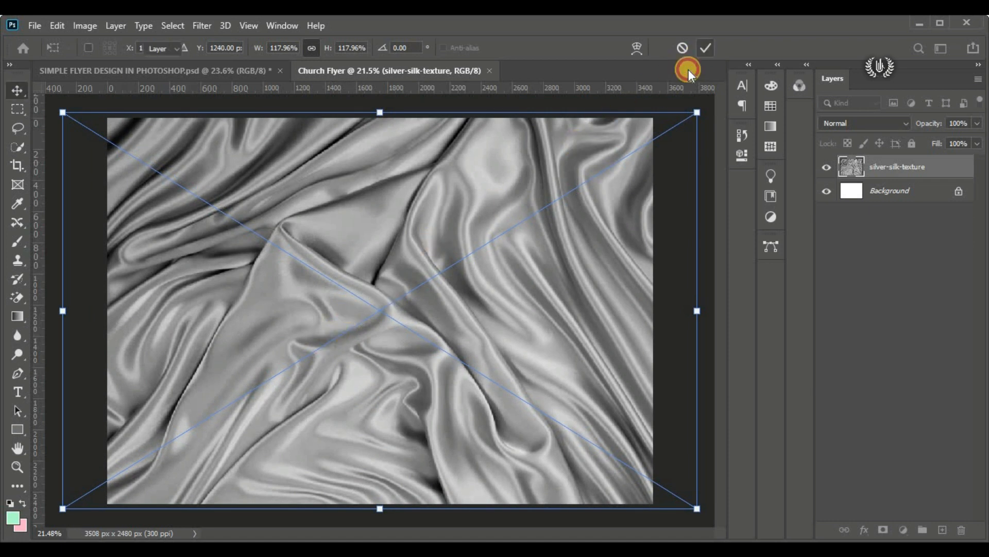
click(670, 225)
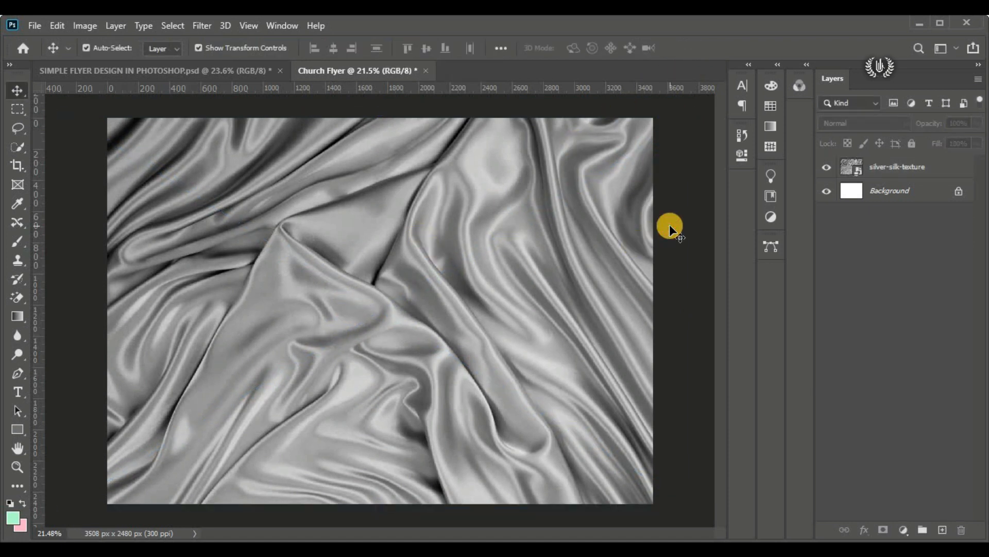
Step: Apply a Gaussian Blur with a 12-pixel radius to the silver-silk-texture layer
key(ctrl+0)
click(424, 240)
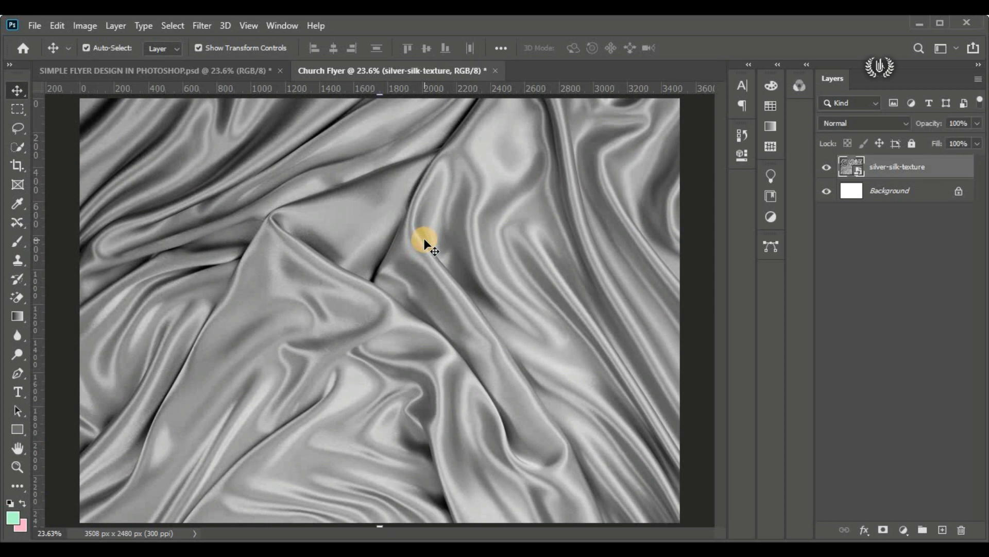
click(202, 23)
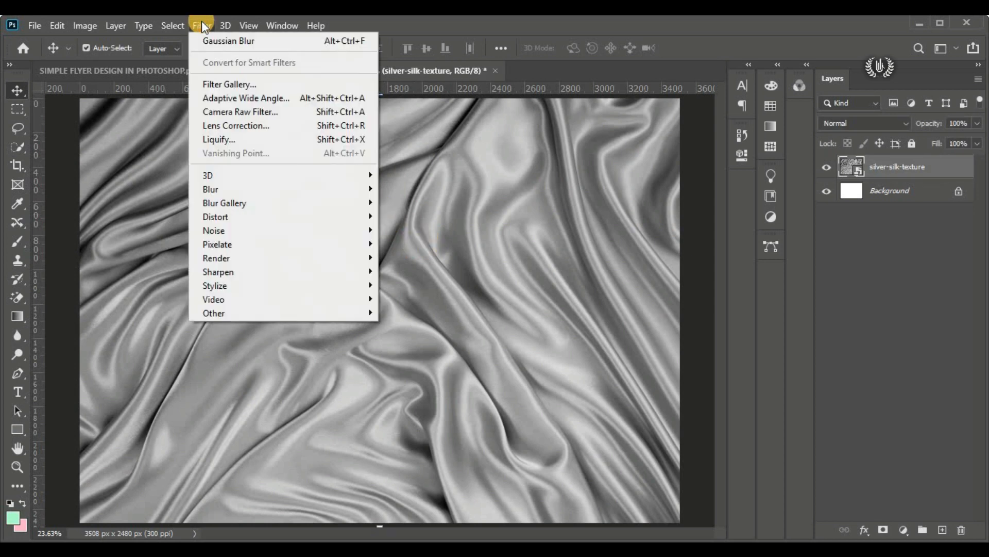
mouse_move(262, 187)
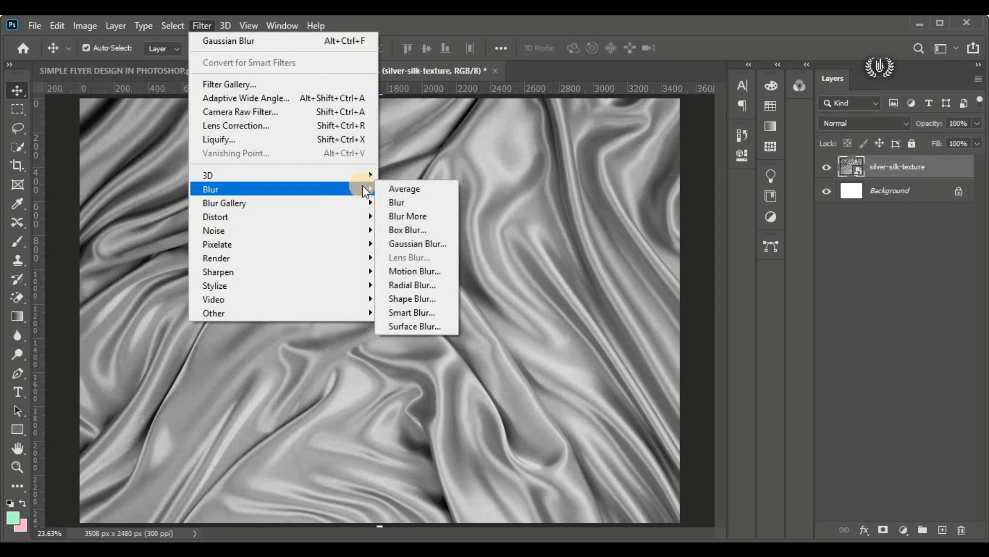
click(422, 242)
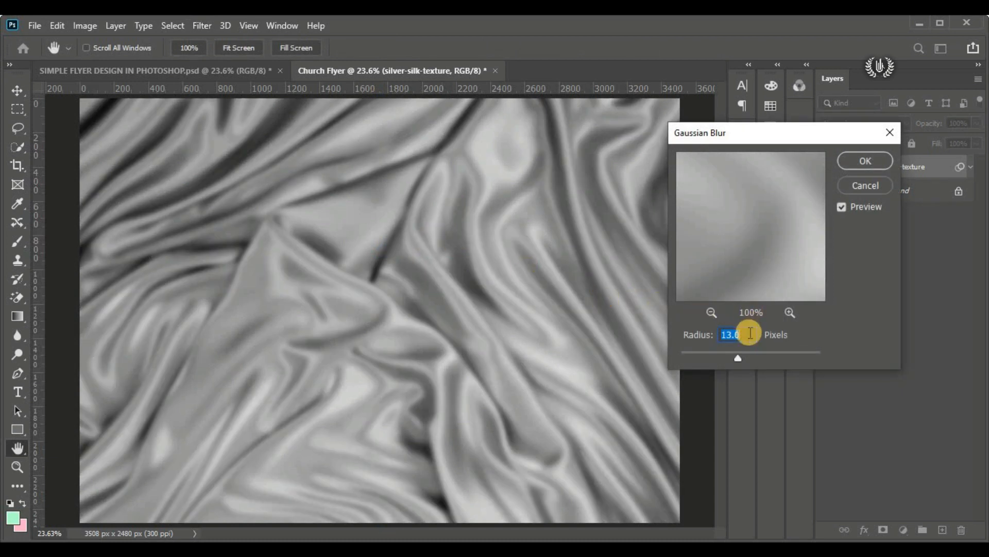
text(12)
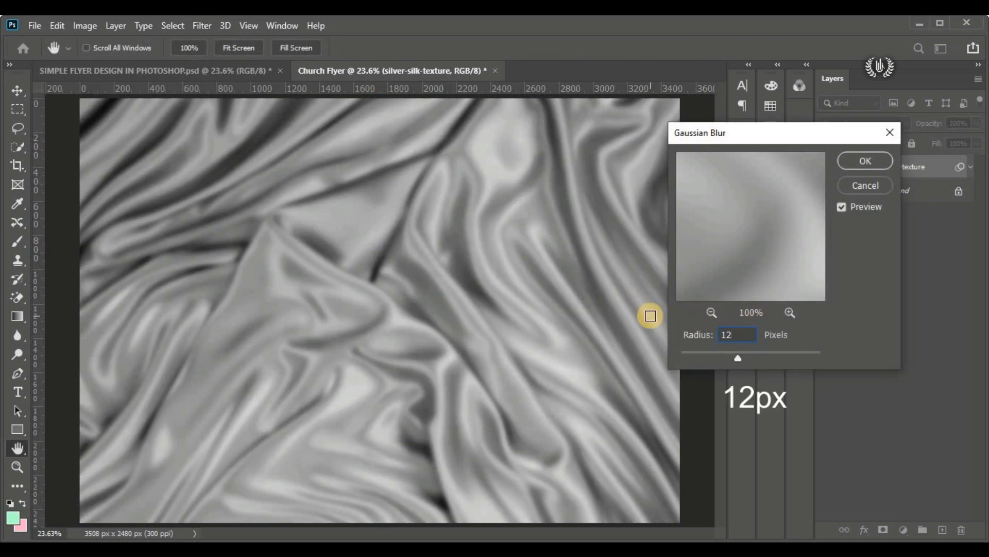
click(856, 164)
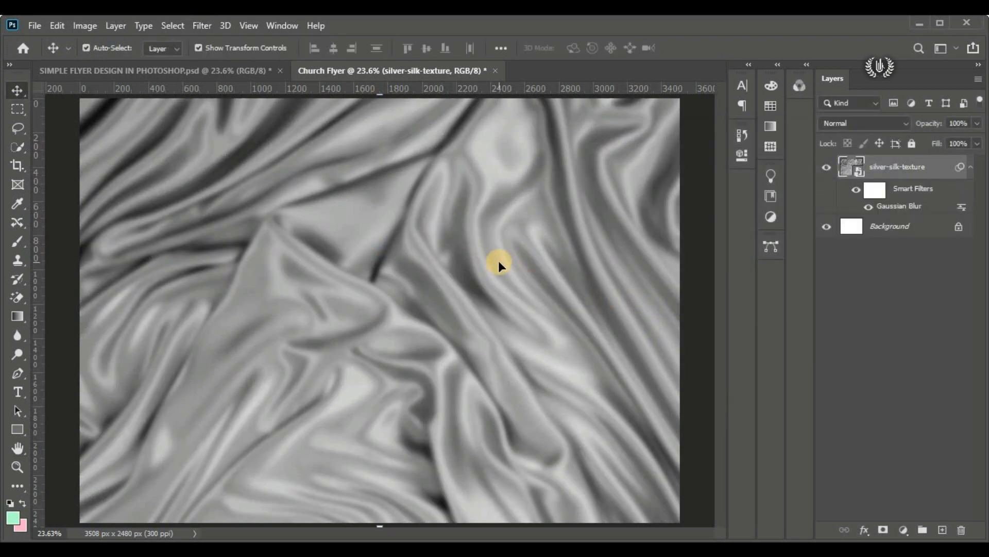
Step: Set the silver-silk-texture layer's opacity to 40% and add a white layer mask to it
click(944, 123)
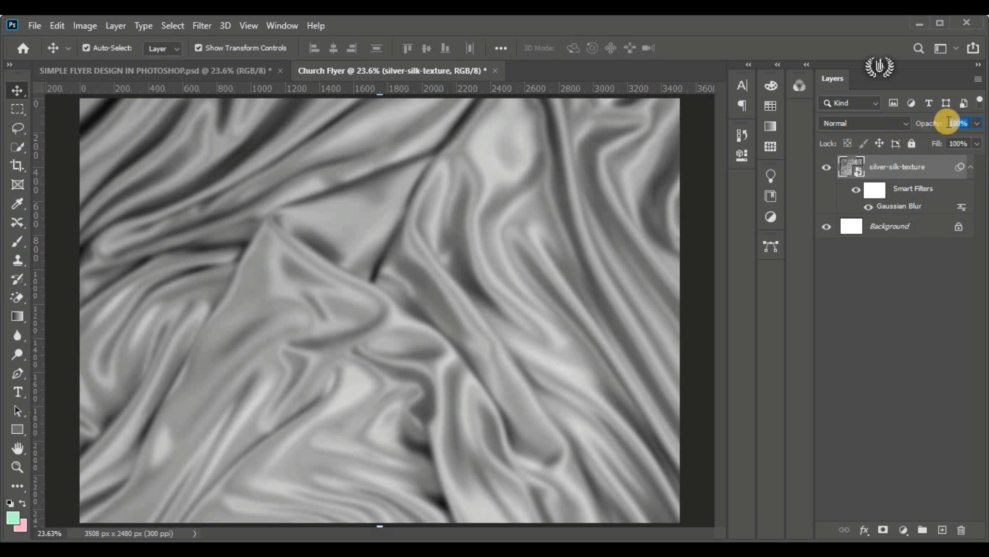
text(40)
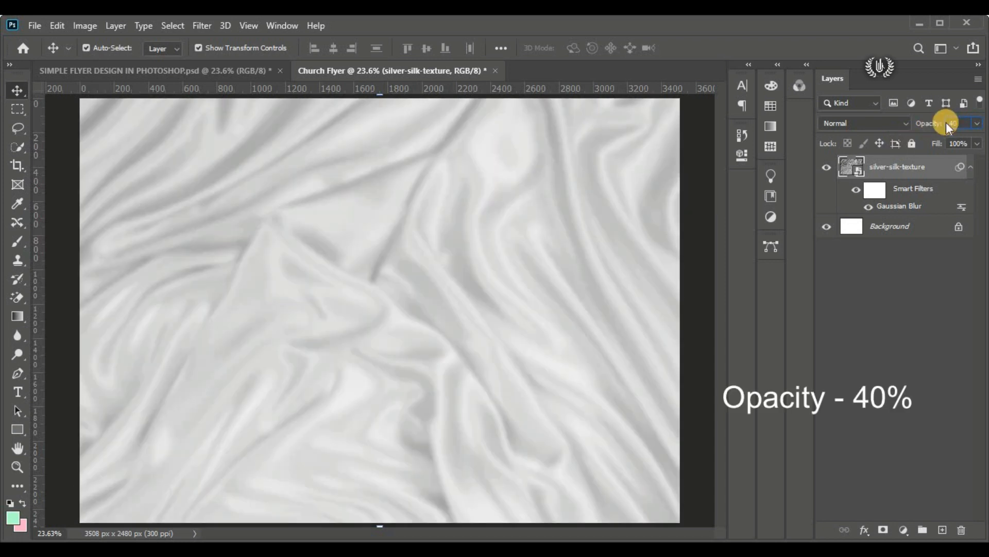
click(921, 123)
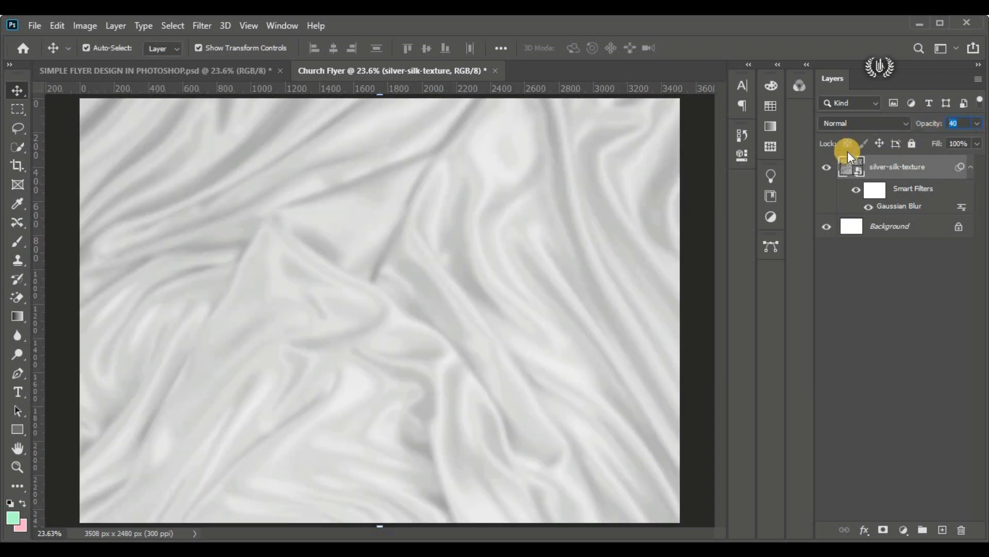
key(Return)
click(885, 530)
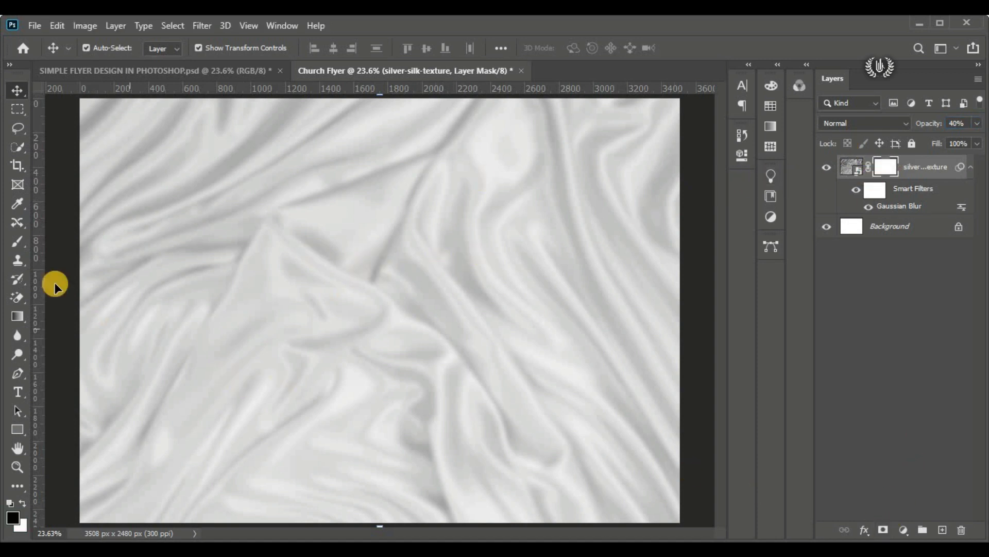
Step: Set up the Brush tool with a Soft Round tip, 2000 px in size and 0% hardness
drag(10, 243, 60, 242)
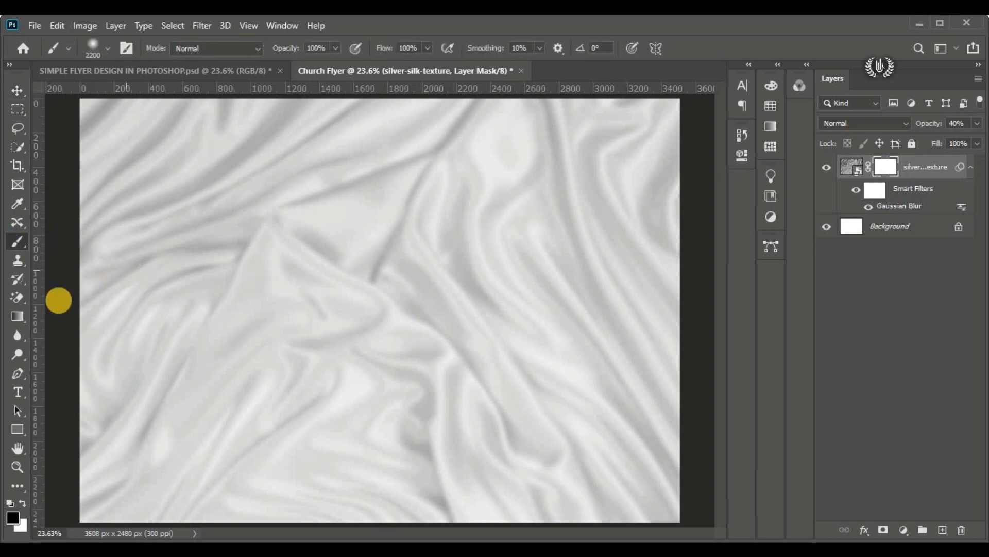
click(109, 49)
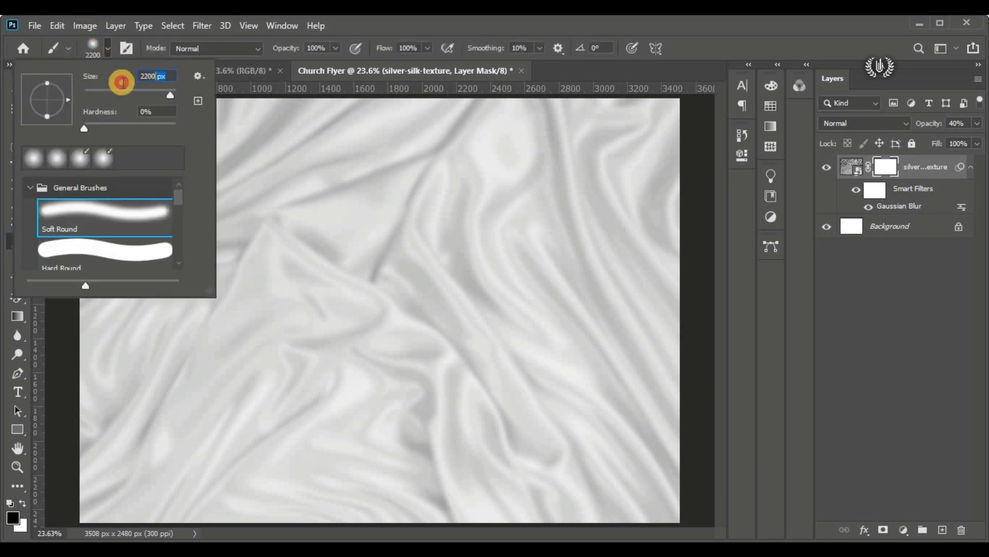
text(2000)
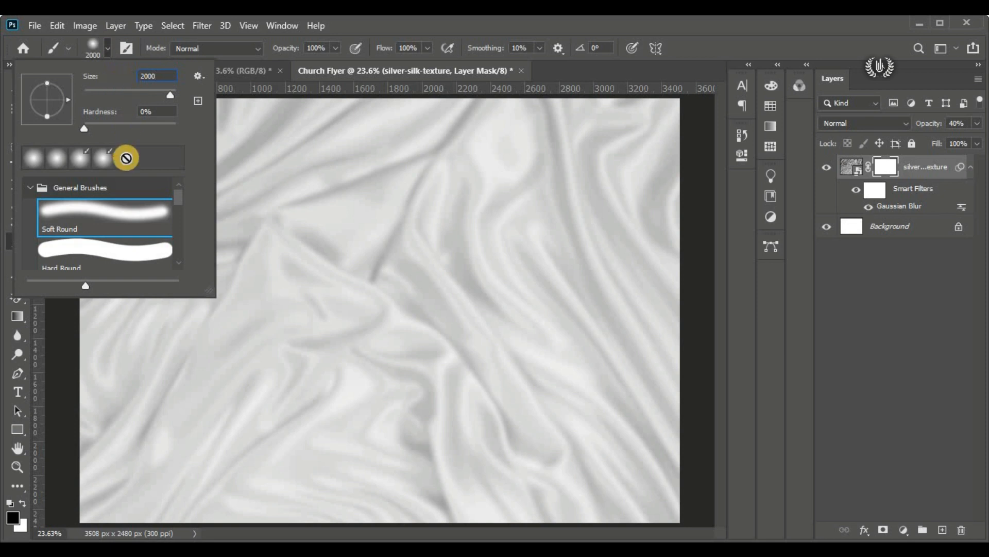
click(156, 113)
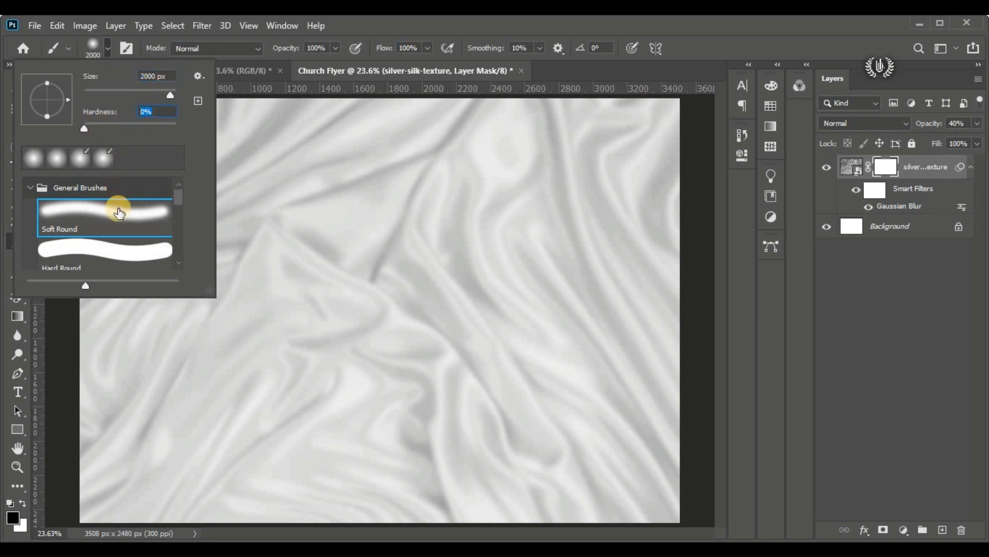
click(110, 48)
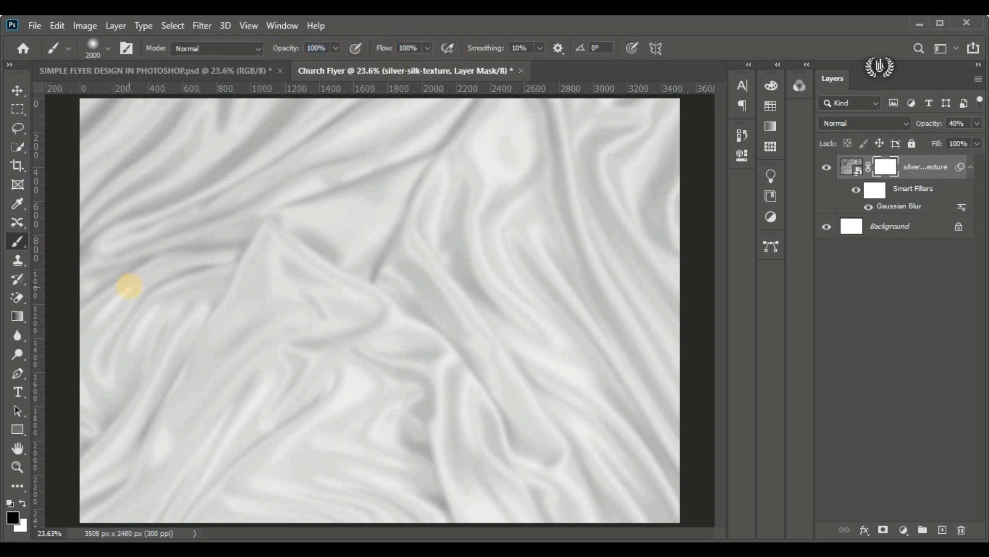
Step: Paint one dab of black (000000) on the silk layer's mask at the centre of the canvas
click(14, 515)
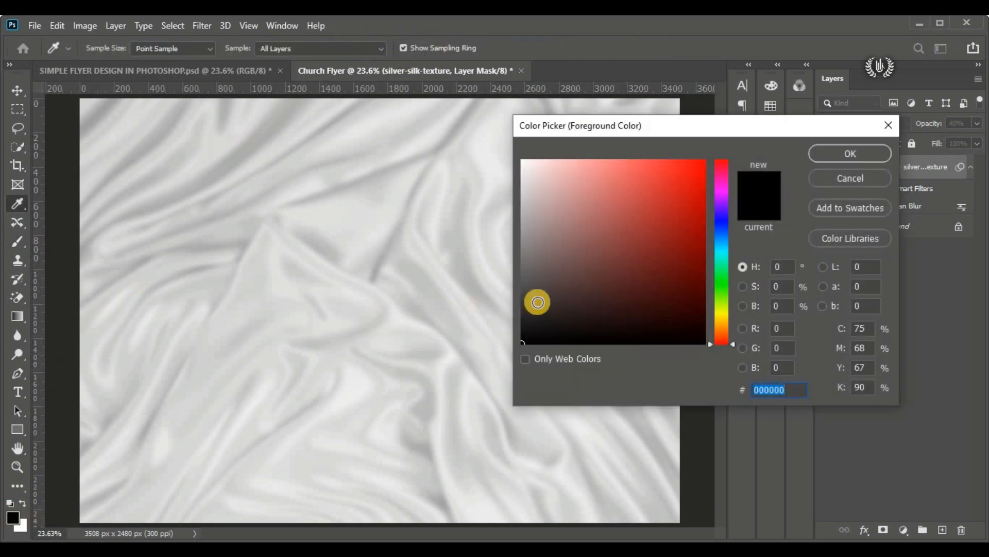
click(819, 154)
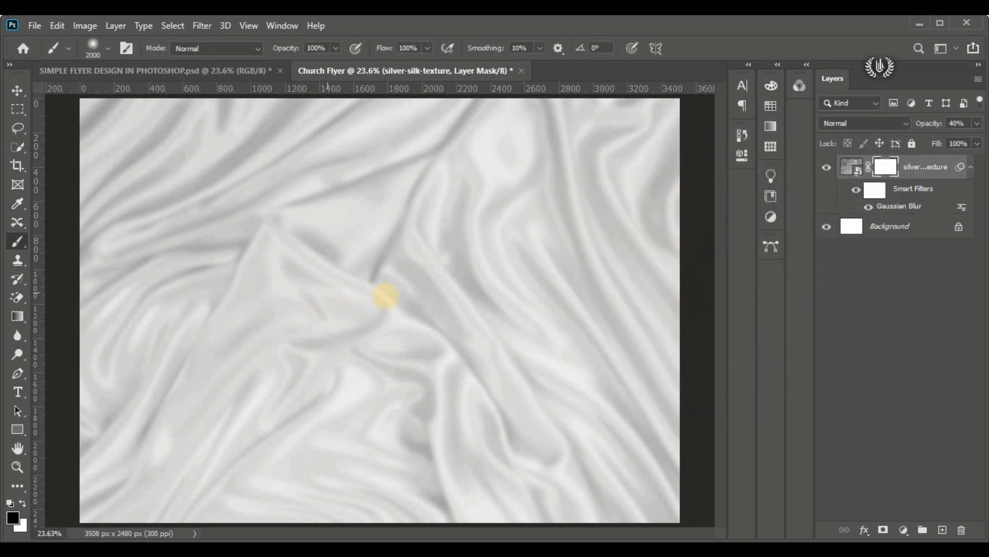
click(373, 315)
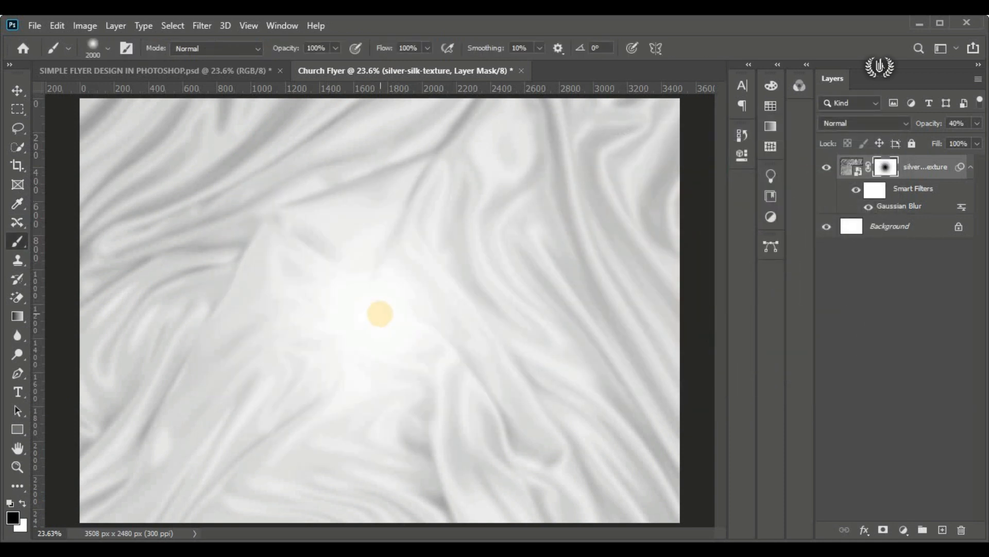
Step: Paint another black dab at the canvas centre on the silk layer's mask and preview the layer hidden and shown
click(381, 309)
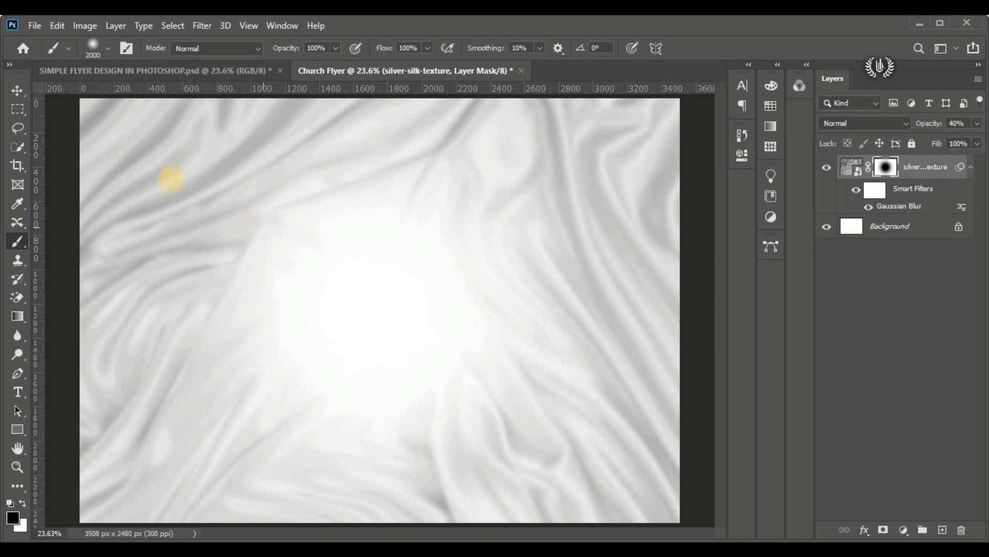
click(17, 90)
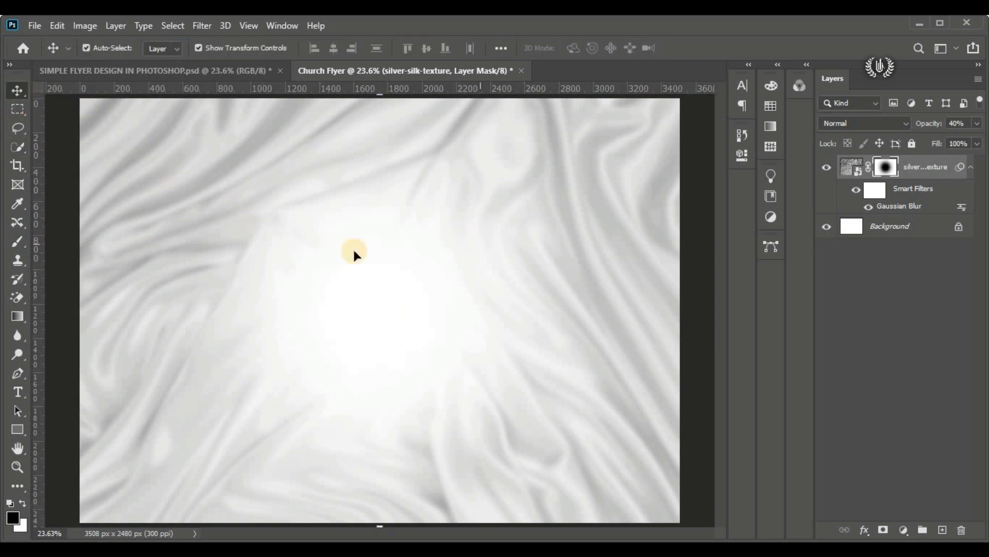
click(824, 168)
click(826, 166)
click(889, 168)
shift+click(890, 168)
shift+click(890, 168)
Step: Add a horizontal guide at 313 px
click(248, 26)
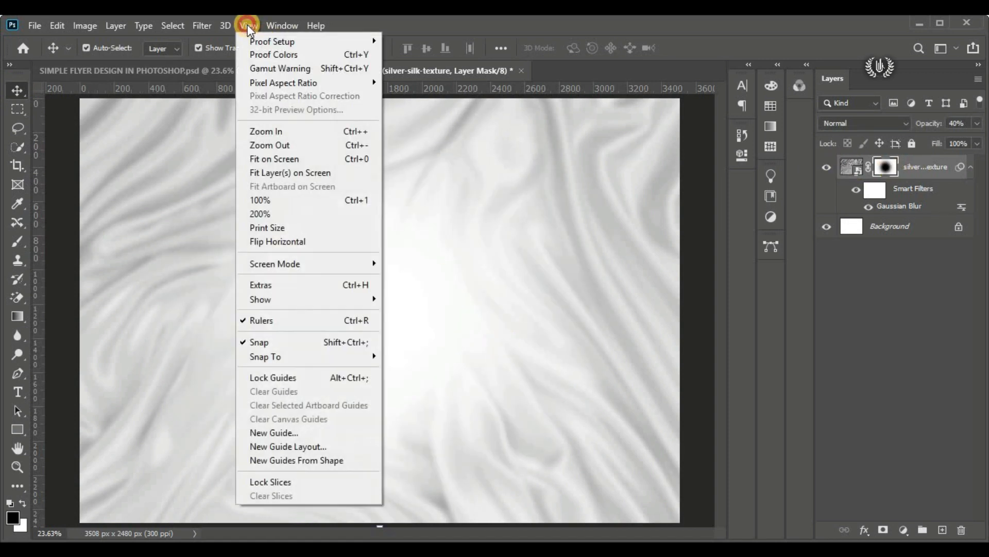
click(337, 434)
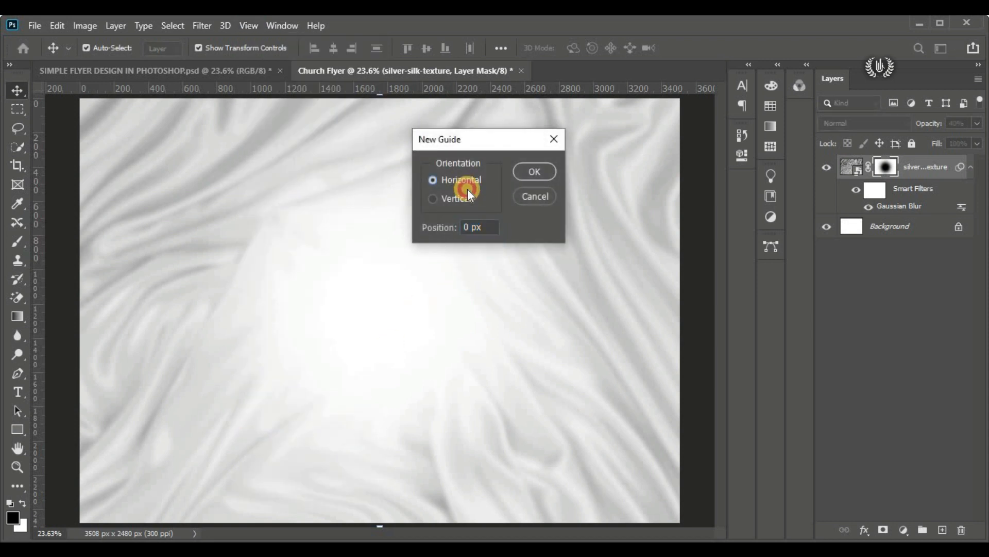
drag(482, 227, 459, 226)
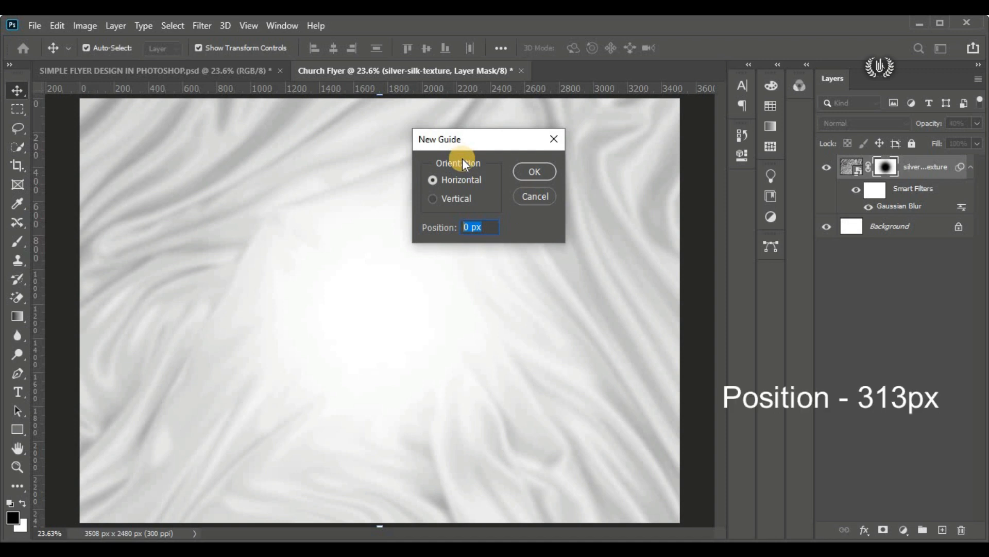
text(313)
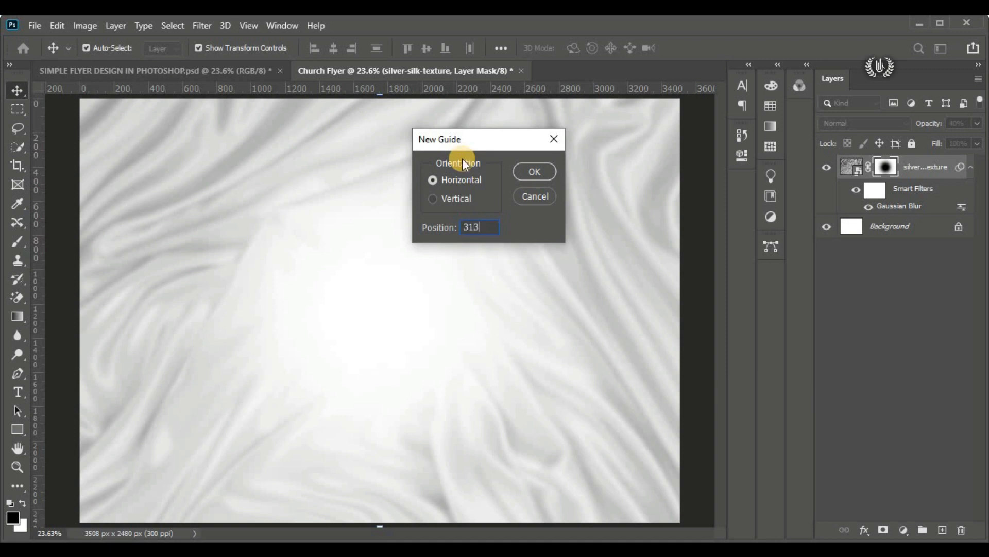
click(530, 169)
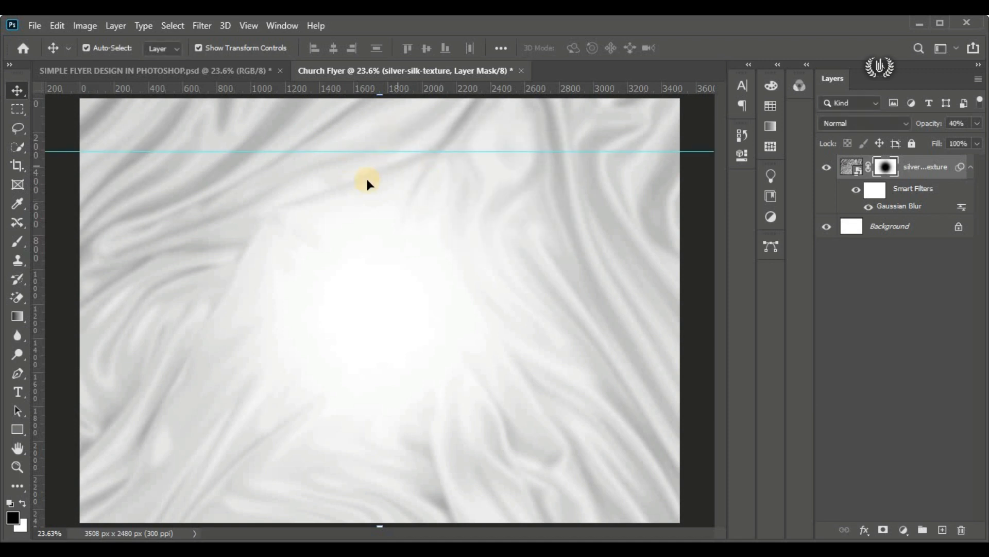
Step: Add a second horizontal guide at 463.5 px
click(249, 26)
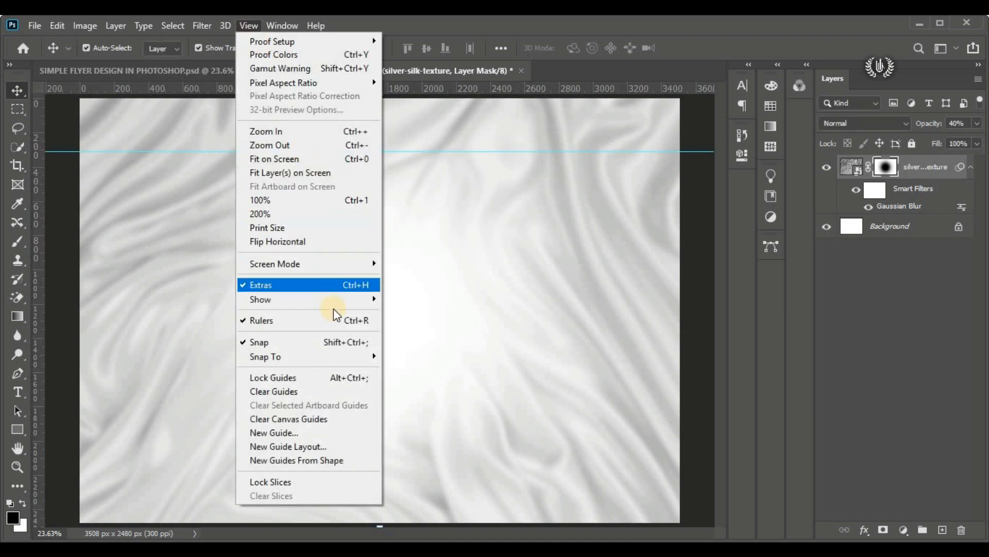
click(344, 432)
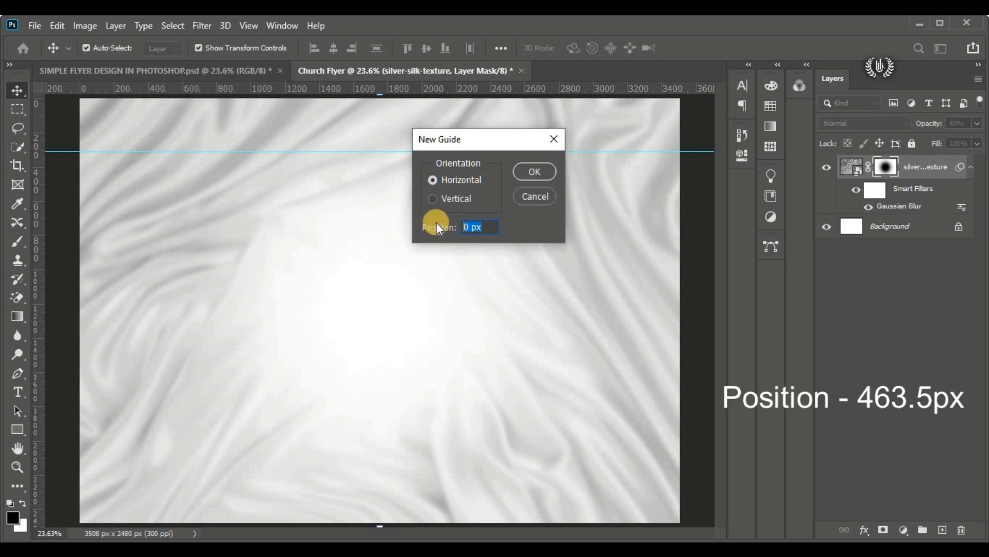
text(463.5)
click(538, 169)
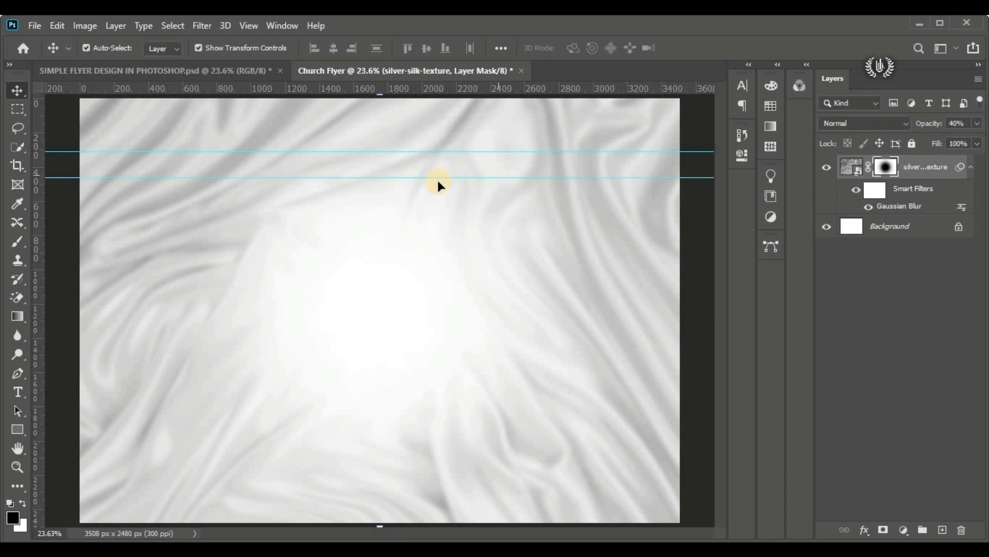
Step: Add a third horizontal guide at 1298.5 px
click(240, 27)
click(330, 433)
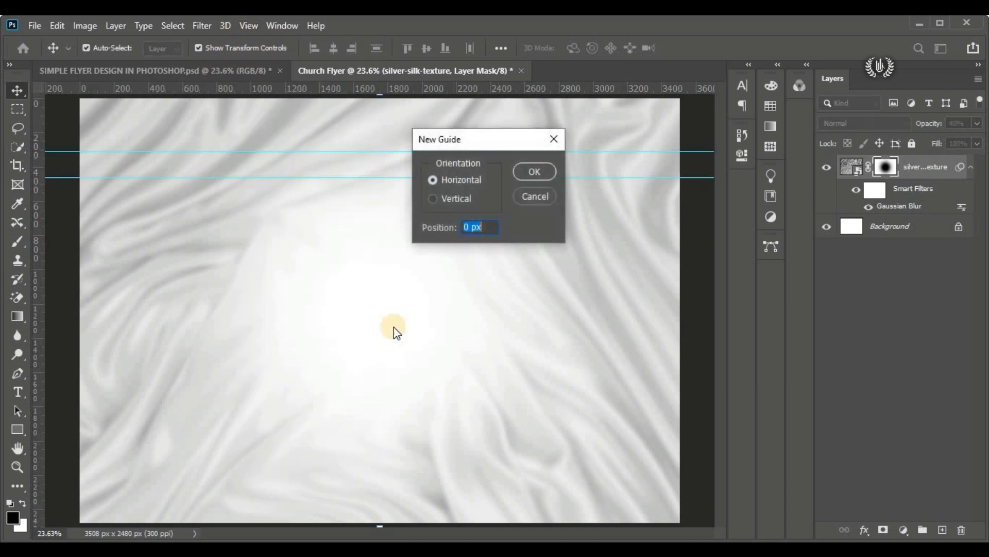
drag(485, 225, 443, 214)
text(1298.5)
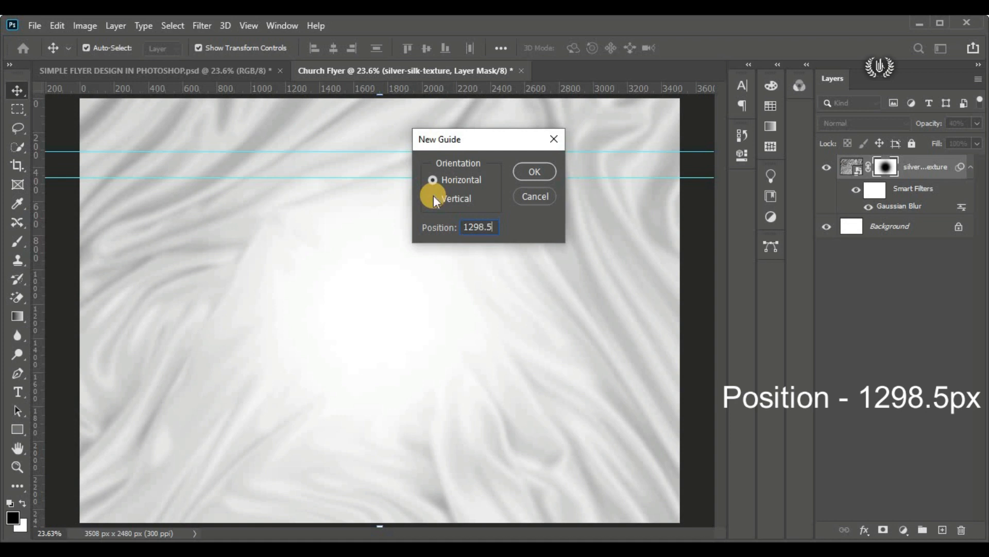
click(525, 175)
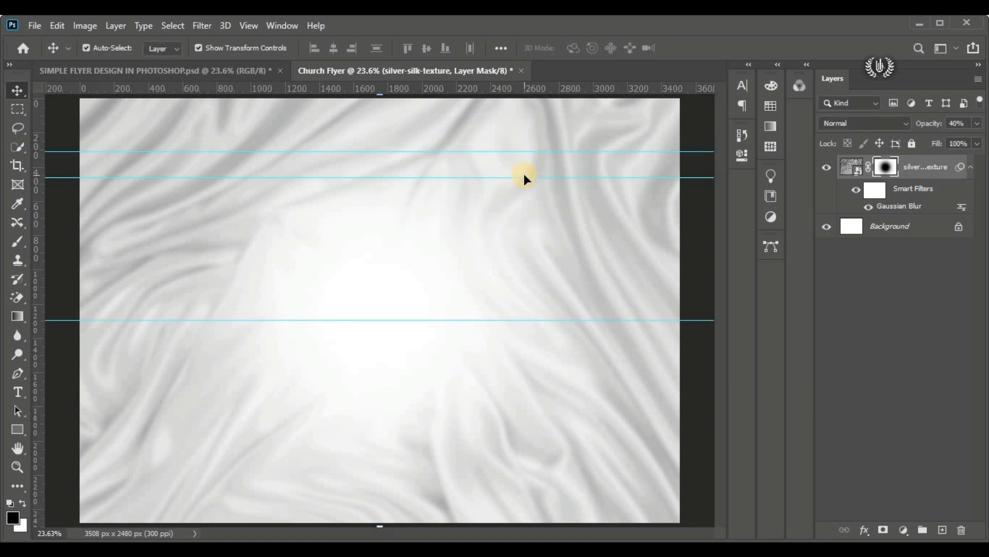
Step: Add a fourth horizontal guide at 2392.5 px, near the canvas's lower edge
click(249, 25)
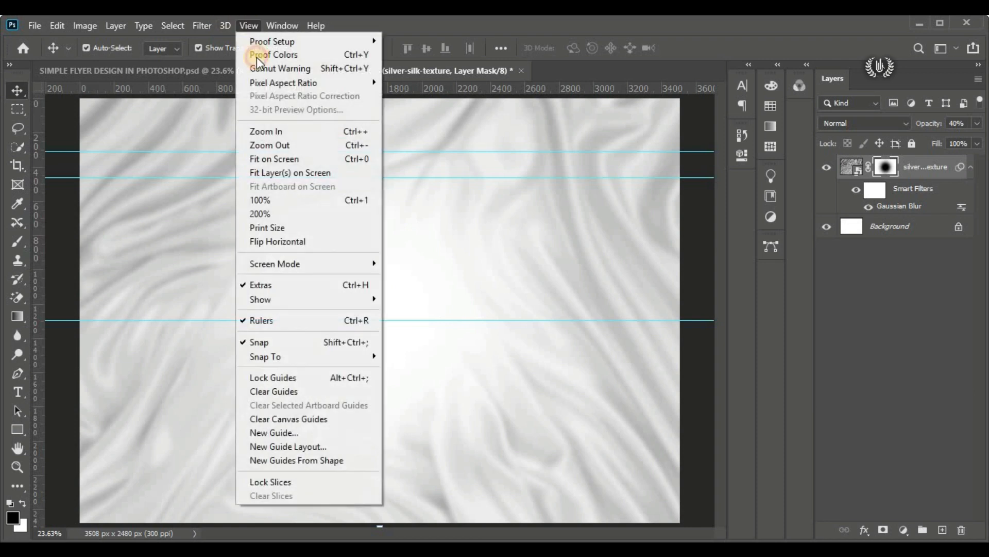
click(348, 438)
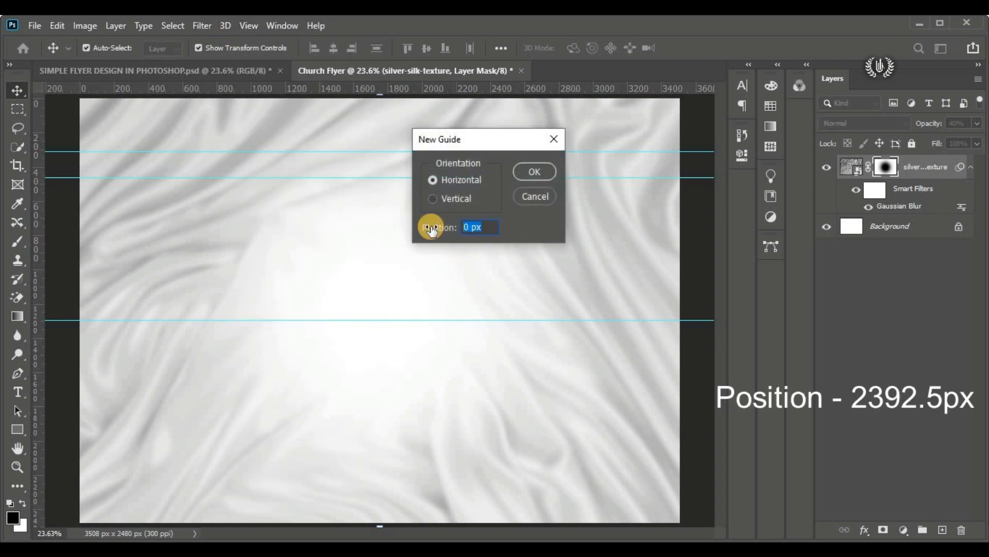
text(2392.5)
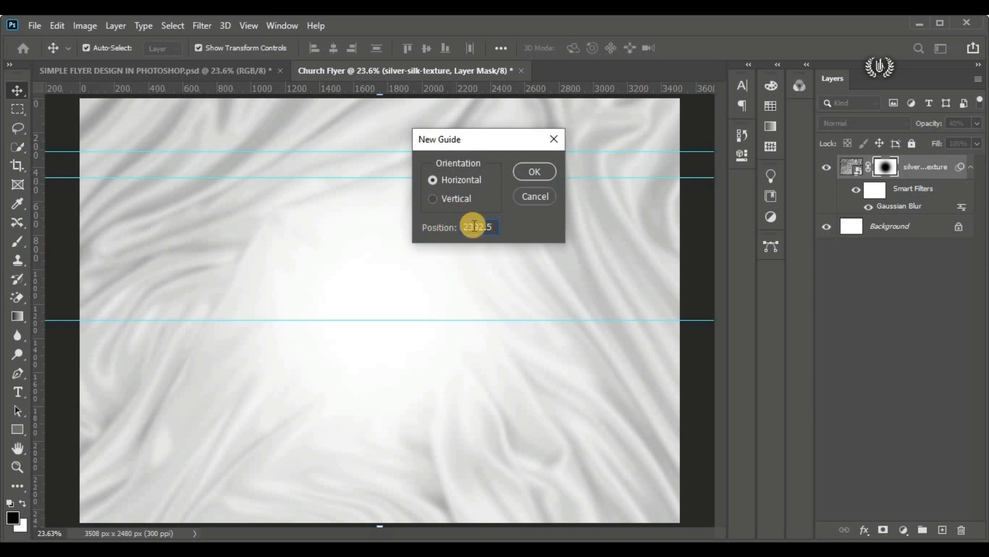
click(523, 170)
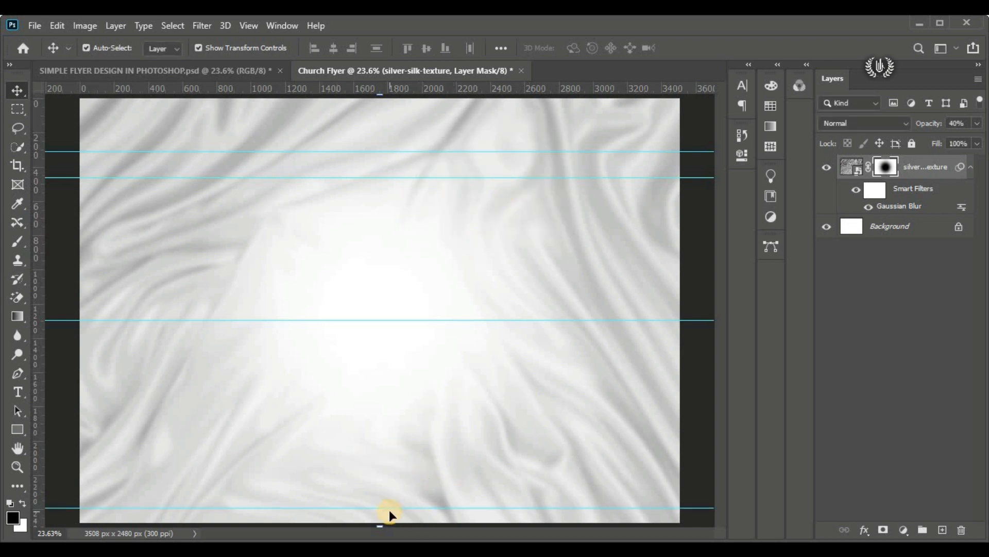
key(ctrl+t)
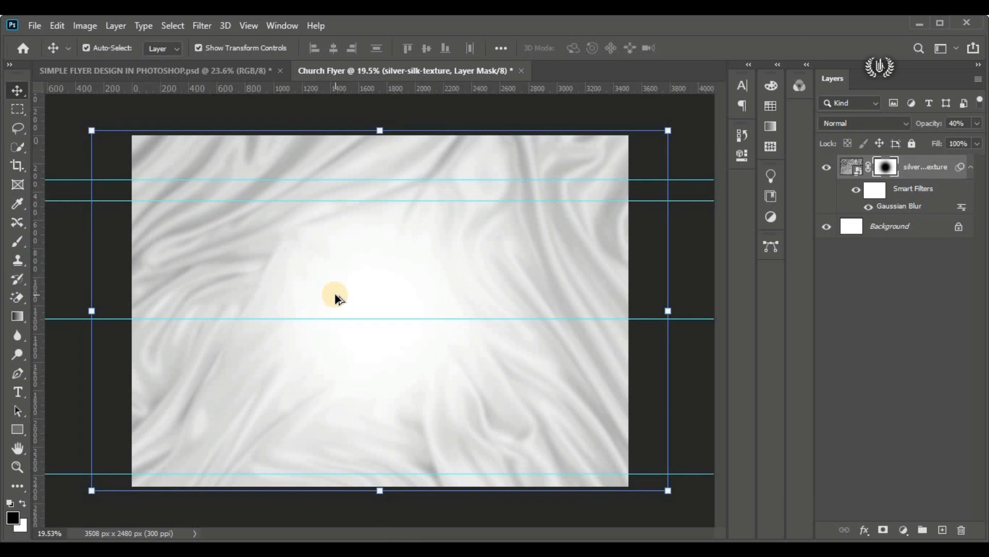
click(672, 244)
scroll(645, 246, up, 1)
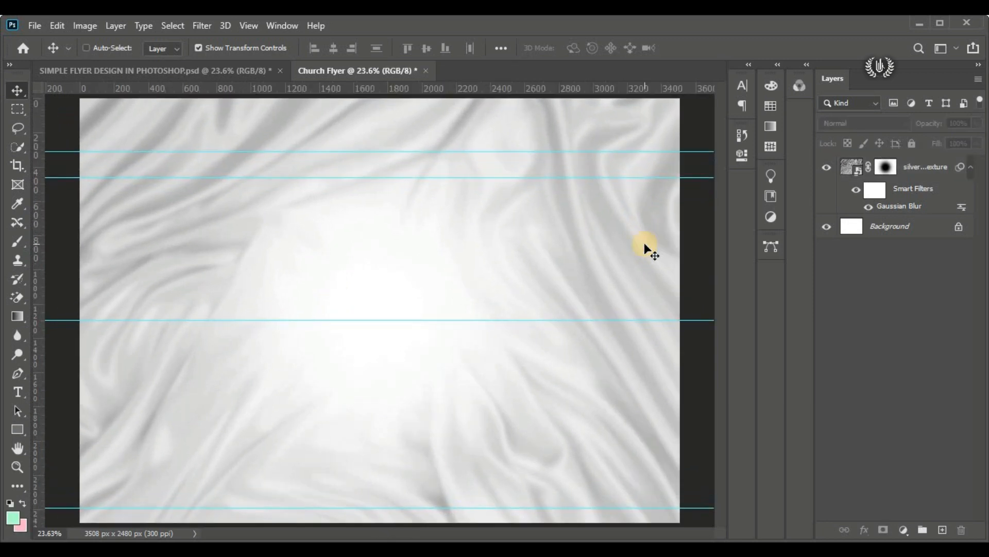
Step: Draw a black rectangle about 628 × 836 px above the silk layer, between the second and third guides near the canvas's left edge
click(851, 167)
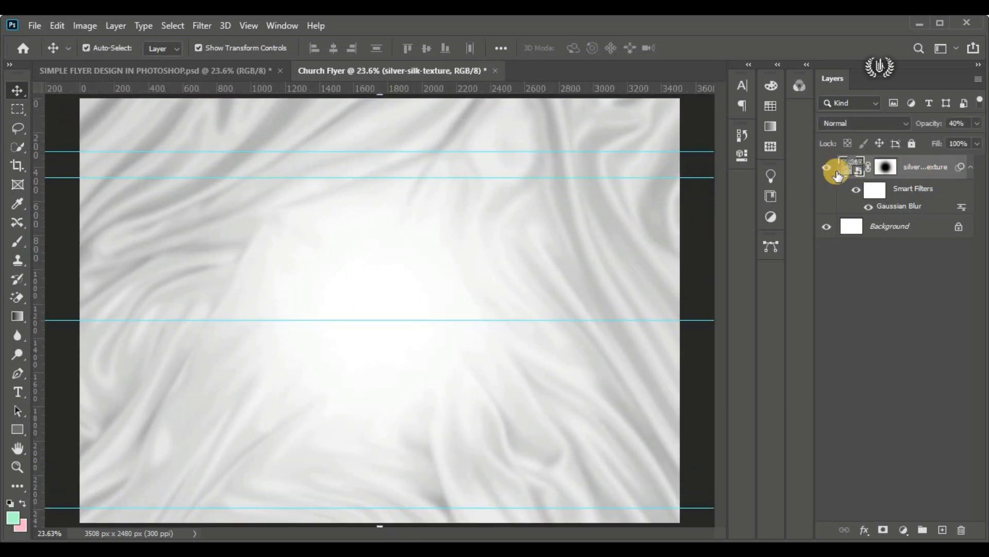
right_click(17, 430)
click(66, 426)
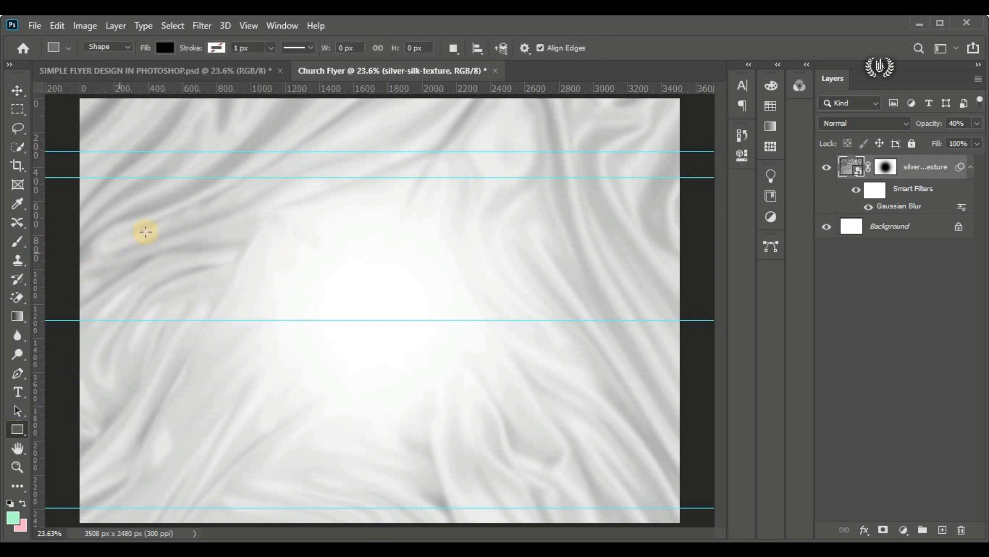
drag(111, 178, 217, 317)
click(17, 92)
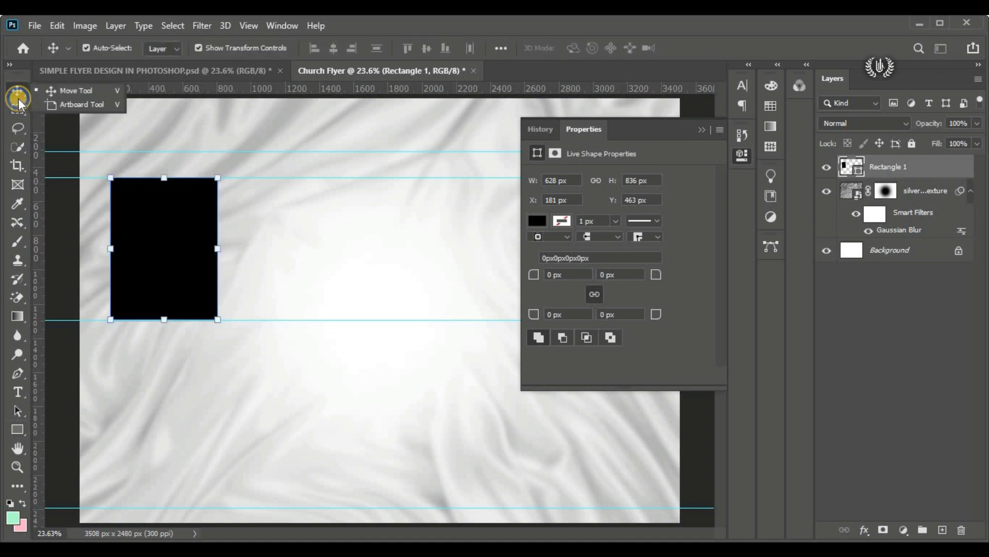
click(700, 129)
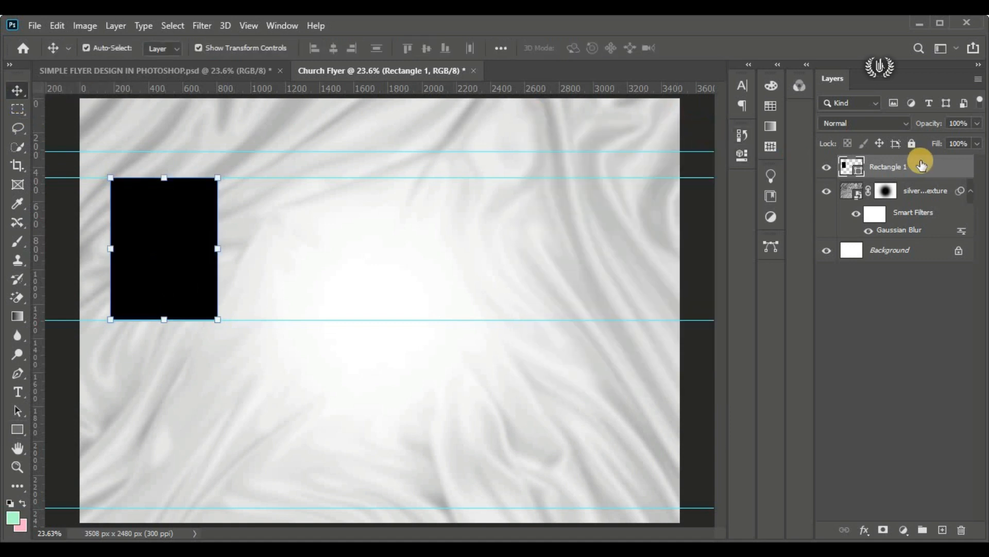
Step: Duplicate the black rectangle and place the copy directly to its right at the same height, leaving a narrow gap
drag(923, 155, 945, 530)
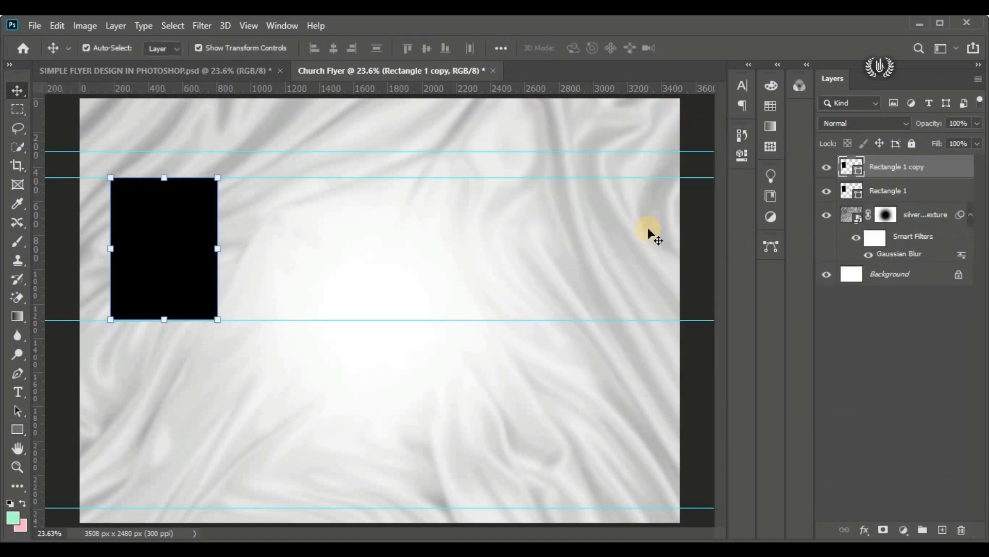
drag(170, 258, 277, 257)
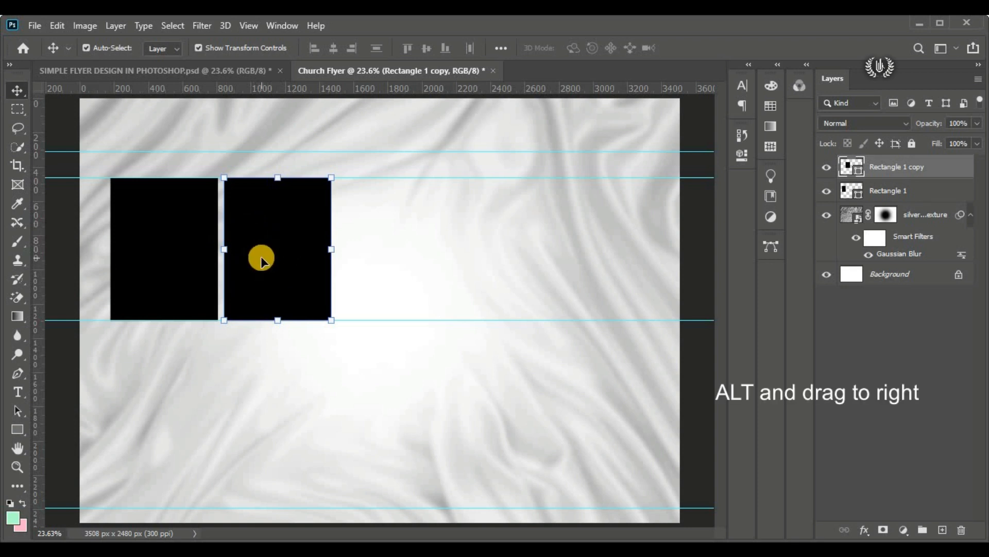
key(shift+Left)
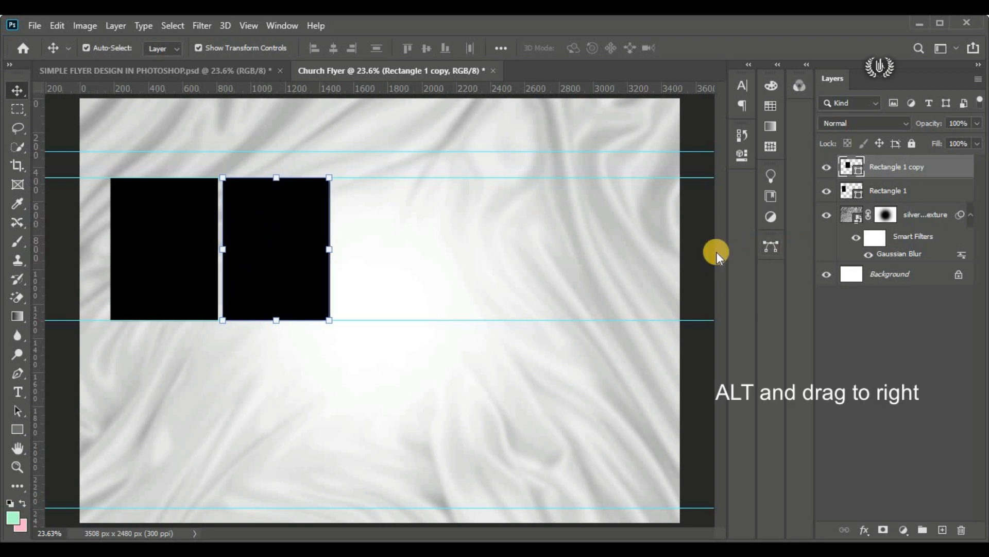
Step: Add three more rectangle copies to the right with equal narrow gaps, making a row of five between the guides
click(611, 201)
click(298, 263)
drag(274, 254, 617, 264)
drag(602, 266, 603, 263)
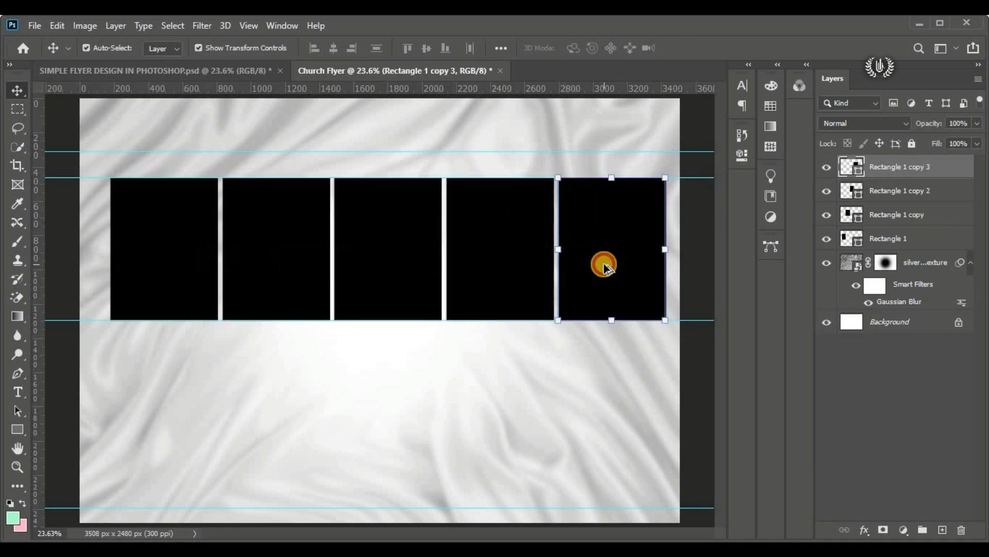
Step: Select all five rectangles, scale the row's width to 96.61% with Free Transform and centre it horizontally on the canvas at X 1754 px
shift+click(511, 257)
shift+click(353, 254)
shift+click(244, 254)
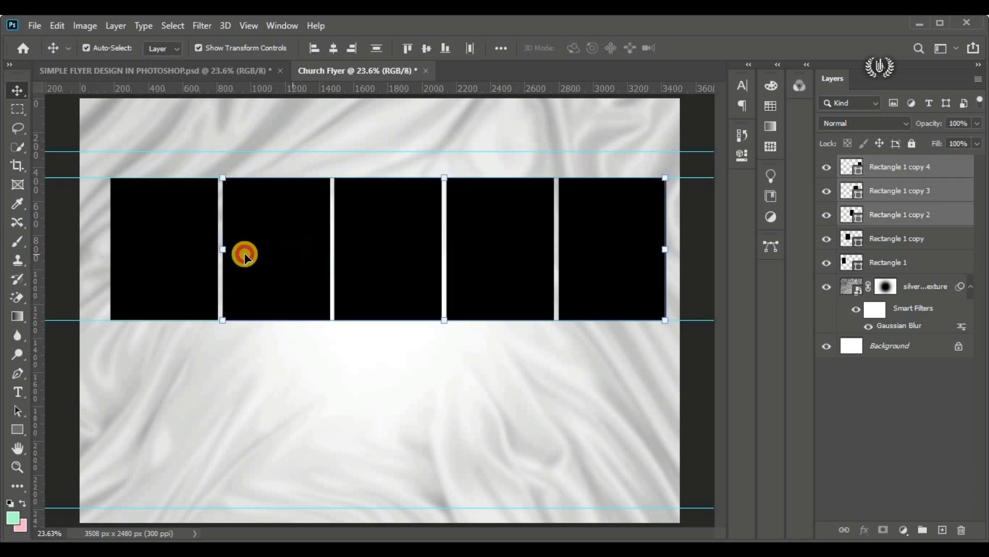
shift+click(165, 256)
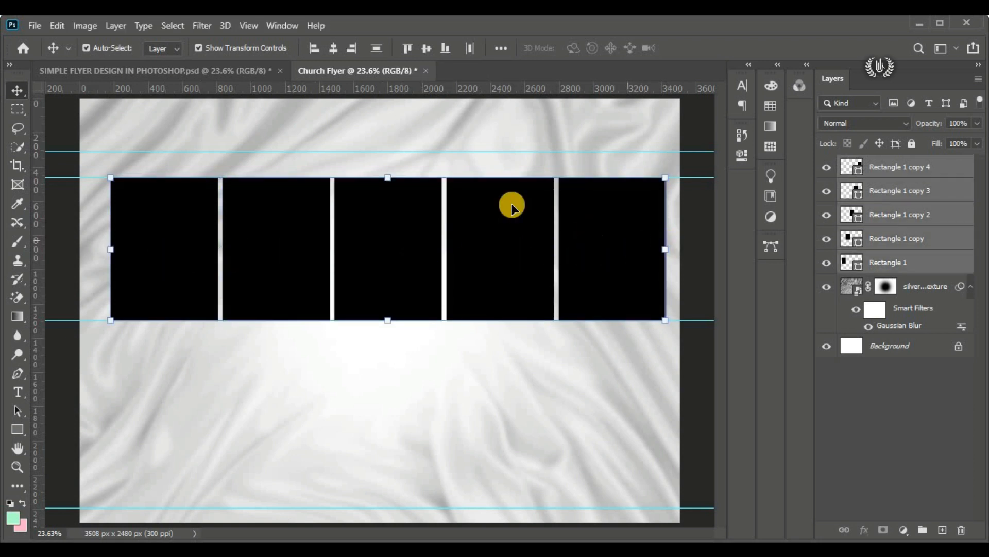
click(57, 26)
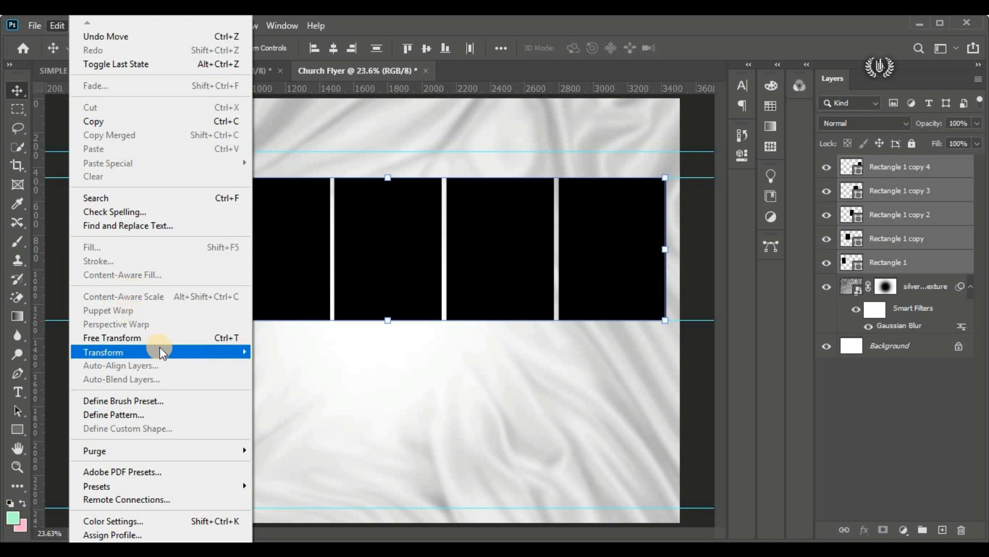
click(163, 338)
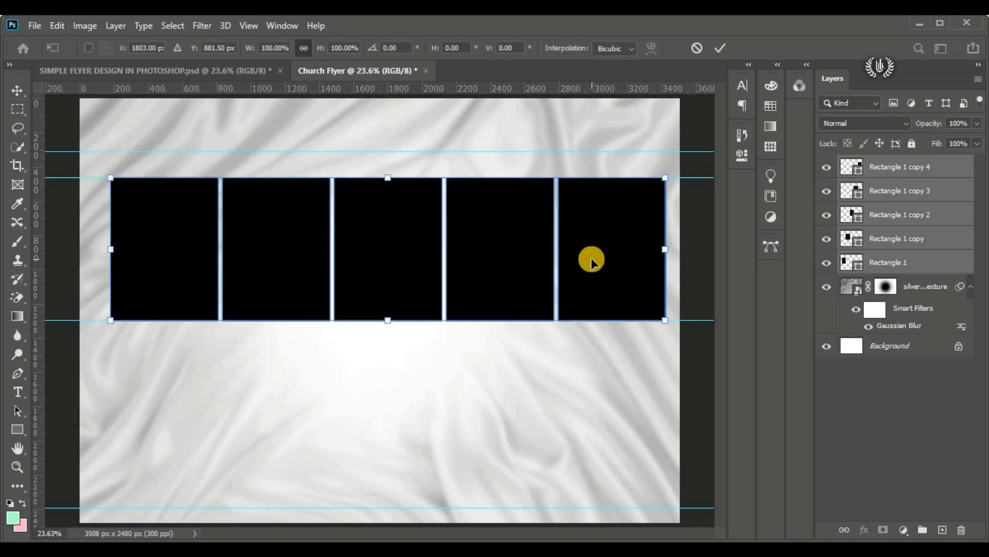
drag(656, 249, 646, 248)
mouse_move(386, 259)
mouse_down()
mouse_move(395, 258)
mouse_move(380, 263)
mouse_up()
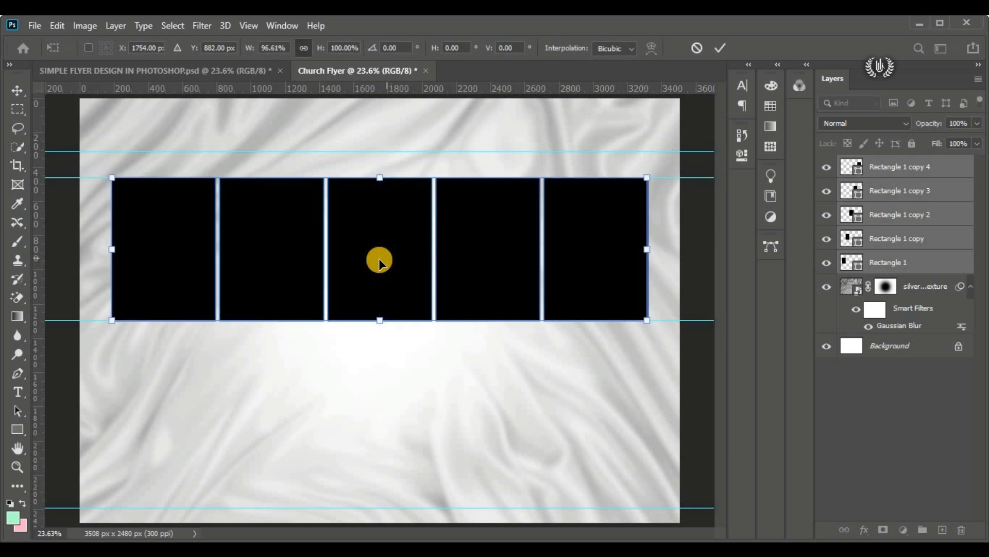
click(718, 47)
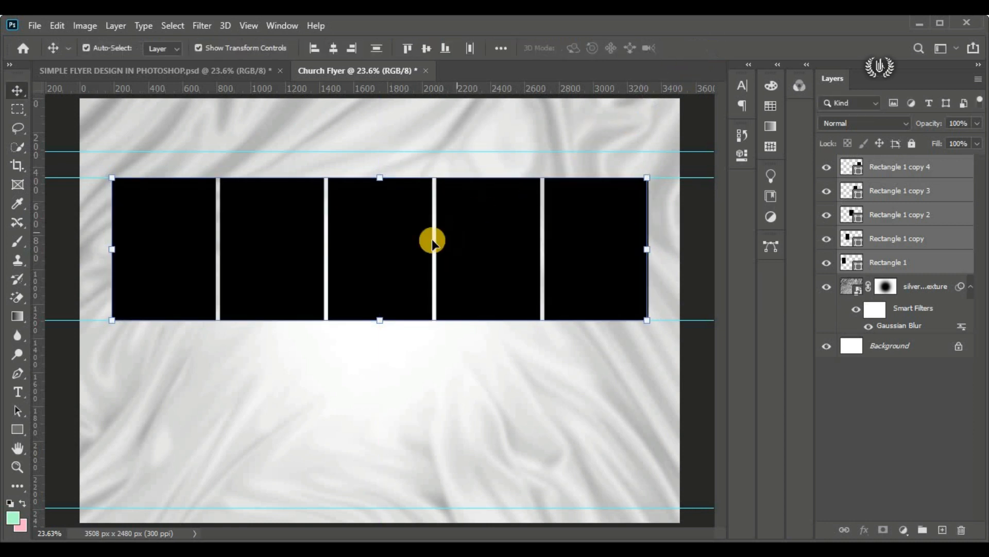
Step: Add a Gradient Overlay with linear style and 0° angle to the leftmost rectangle and open its gradient for editing
click(699, 228)
click(173, 243)
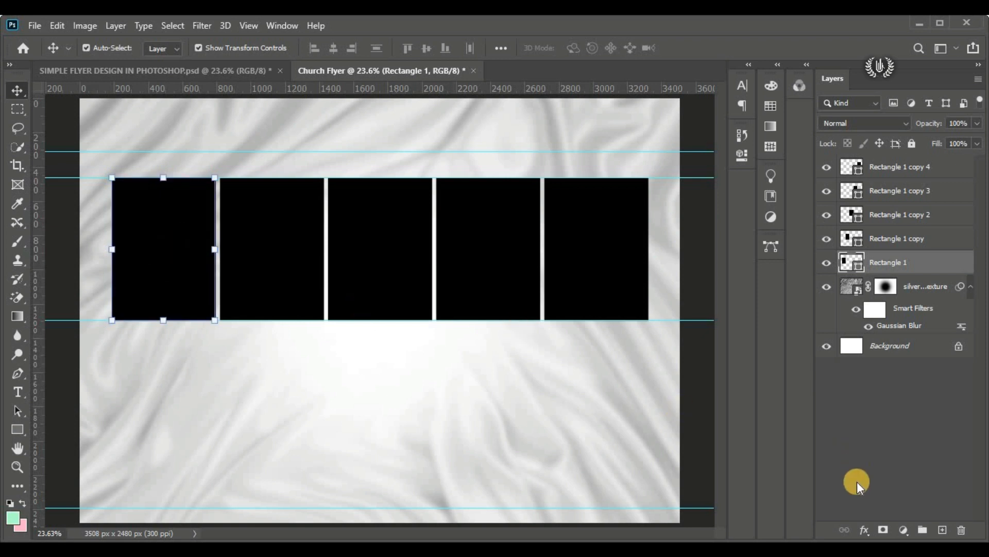
click(861, 522)
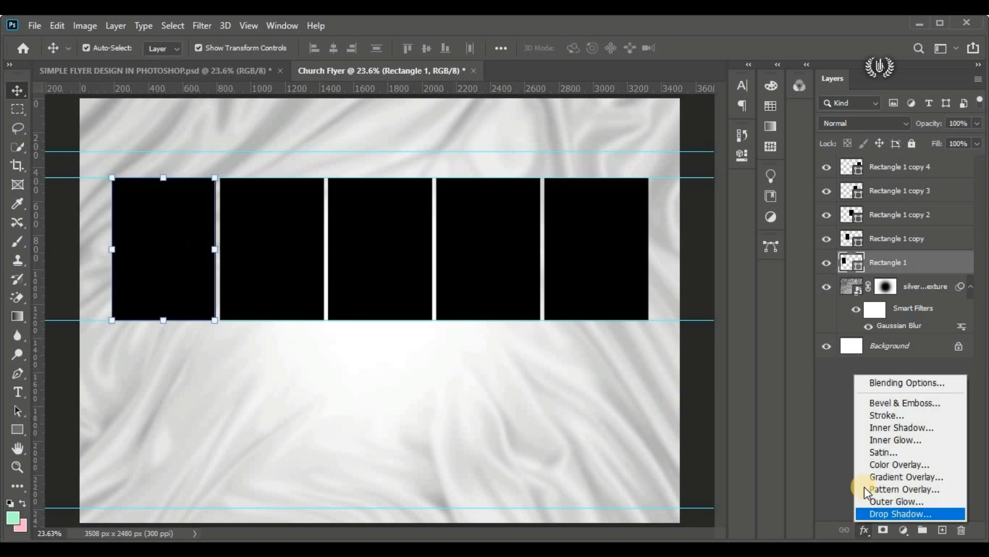
click(938, 378)
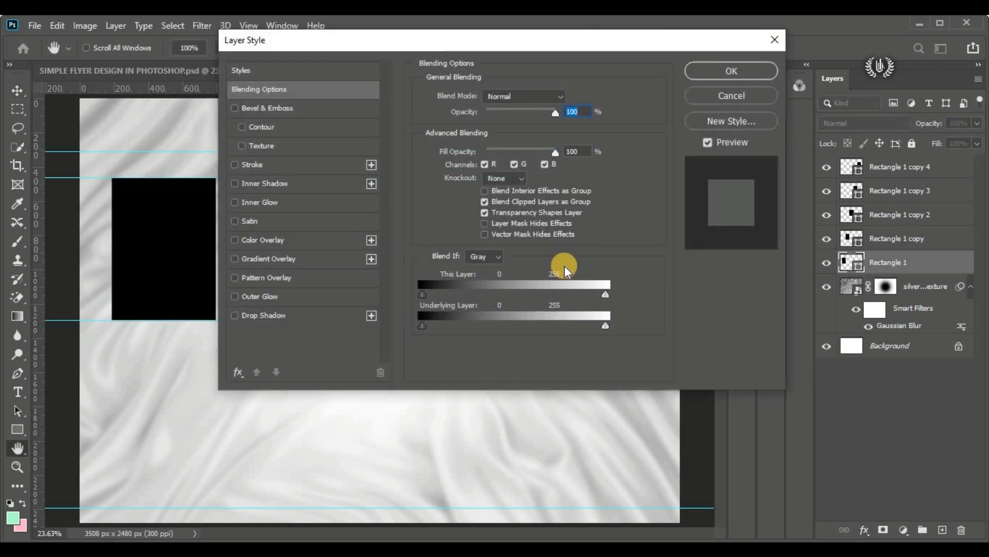
drag(286, 45, 420, 66)
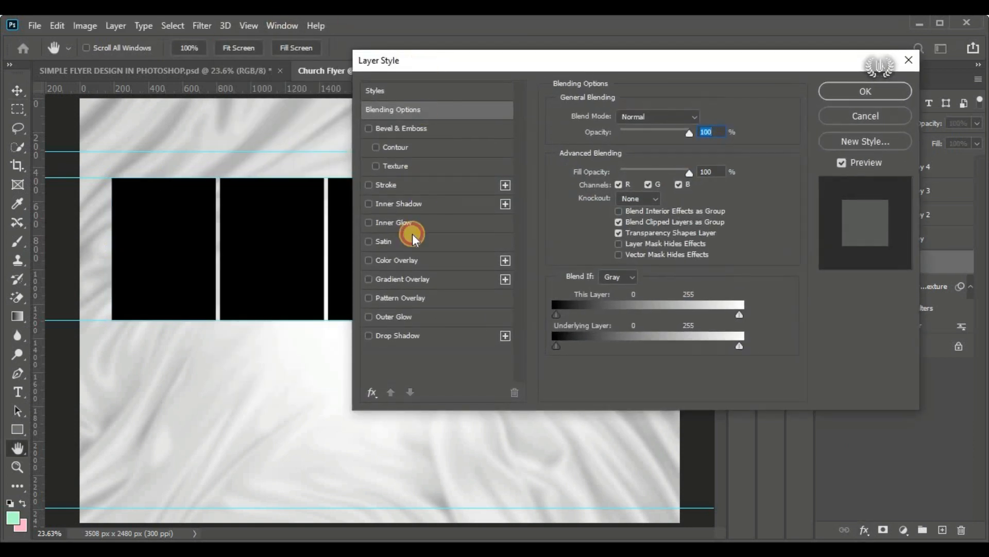
click(416, 280)
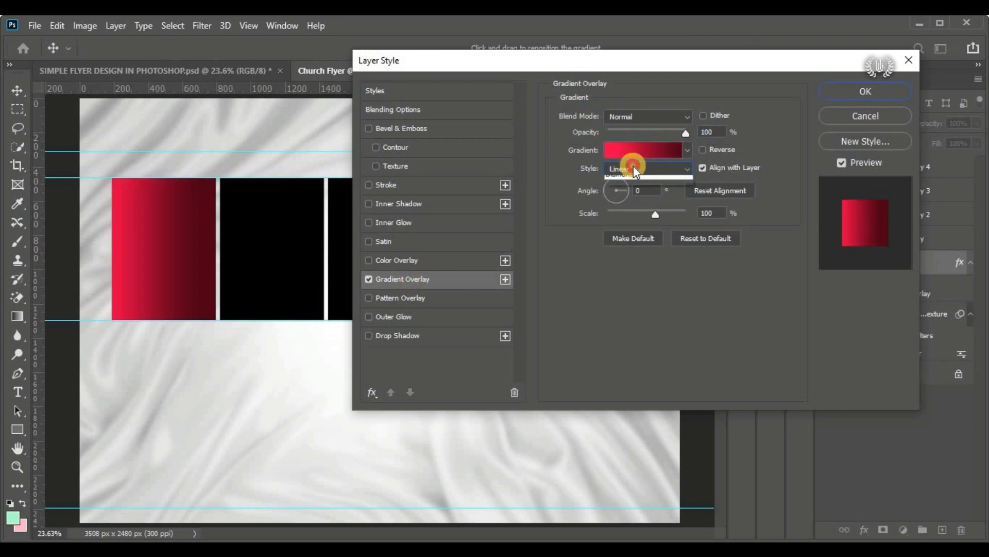
click(620, 181)
click(644, 190)
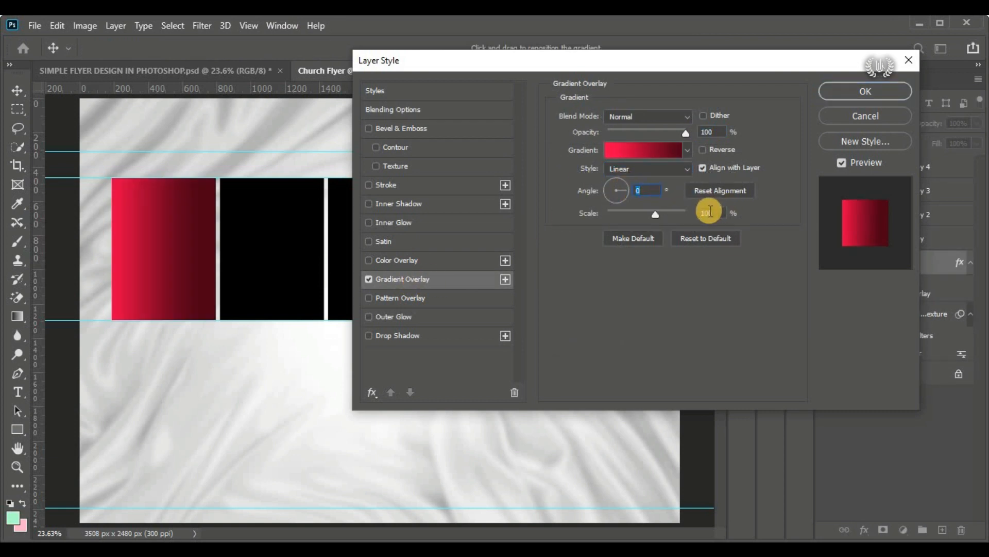
click(637, 151)
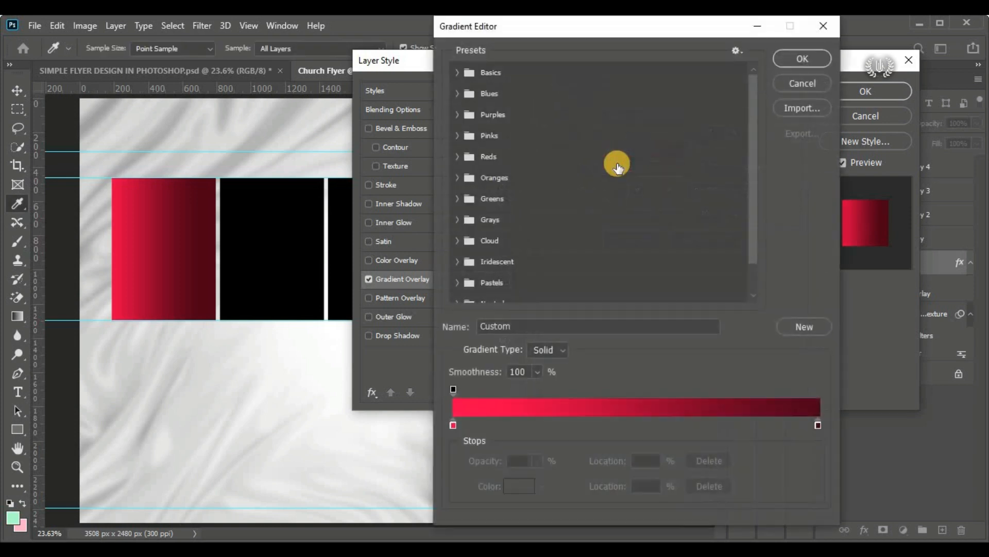
drag(478, 26, 548, 27)
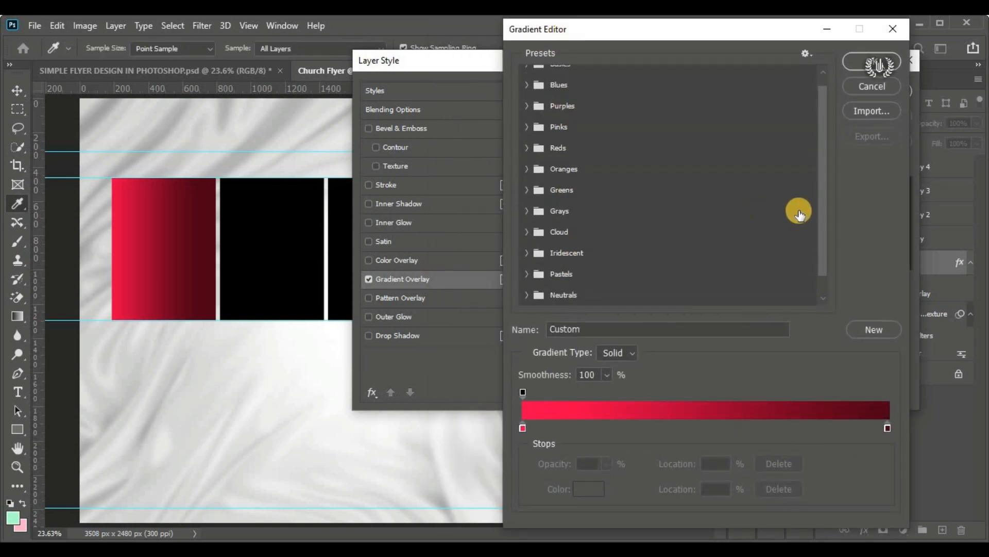
scroll(673, 250, down, 3)
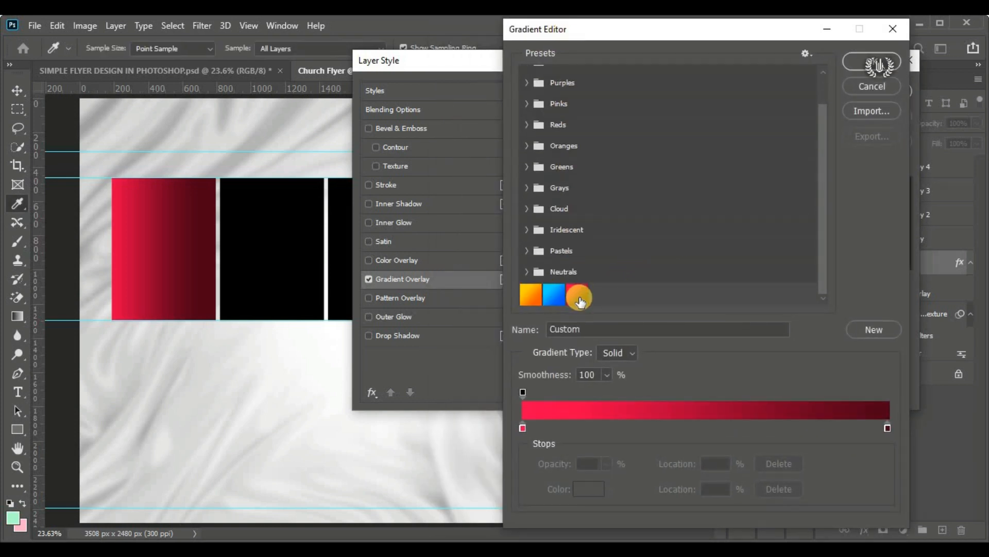
Step: Set the gradient's start colour stop at location 0% to muted pink c2a0aa
click(522, 427)
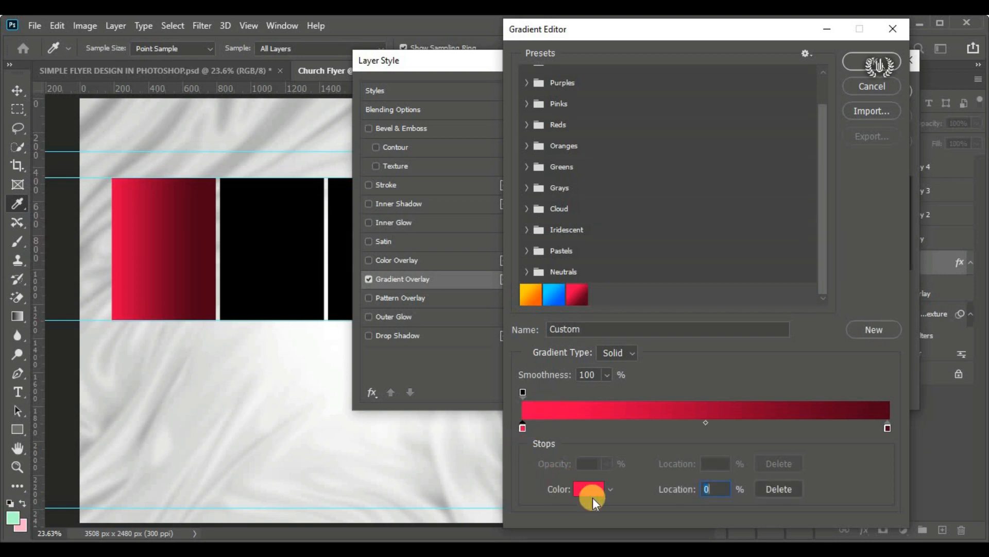
click(592, 486)
drag(558, 226, 558, 205)
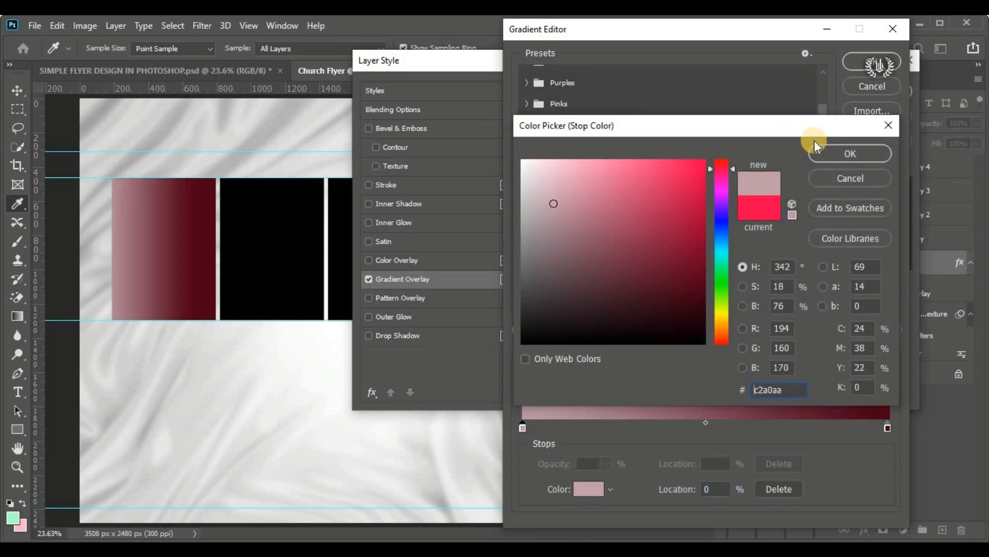
click(821, 152)
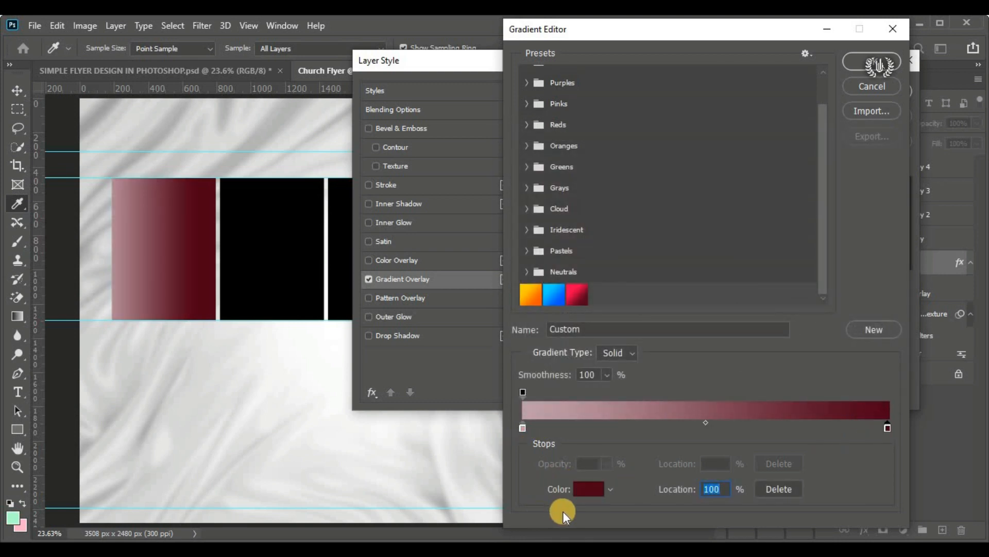
Step: Set the gradient's end colour stop at location 100% to blue 425d87
click(577, 490)
click(616, 247)
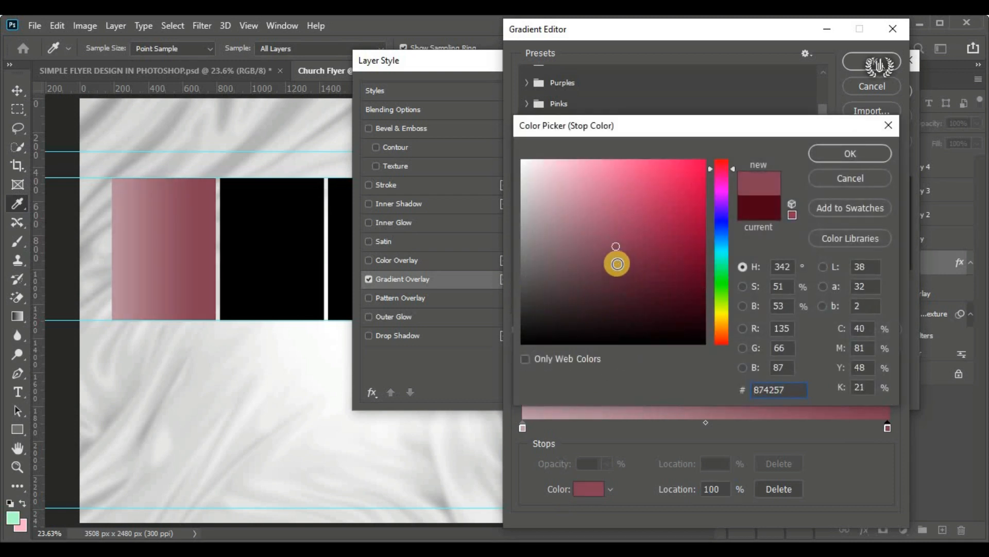
click(715, 233)
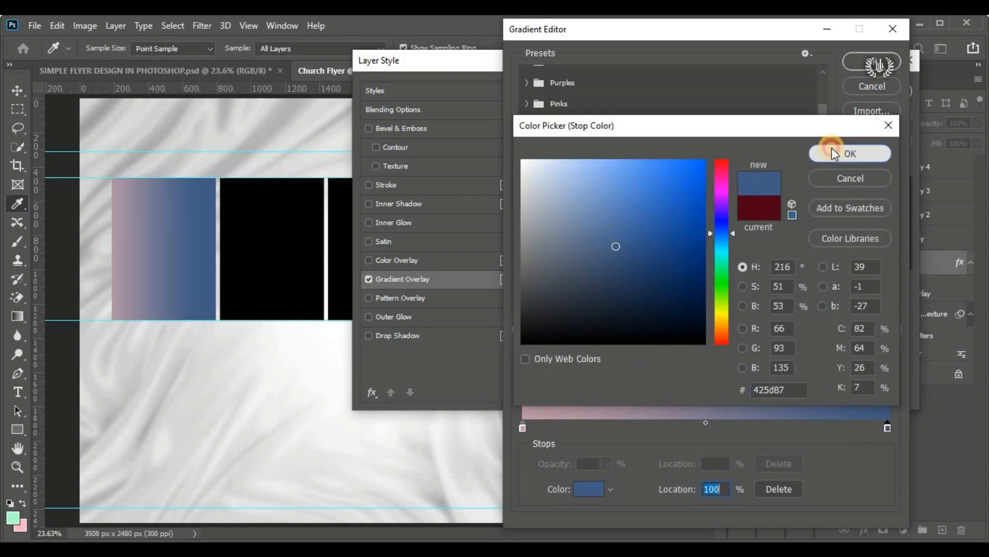
click(835, 151)
Step: Copy the light code ff004e from the Notepad flyer details and apply it to the gradient's start colour stop
click(523, 429)
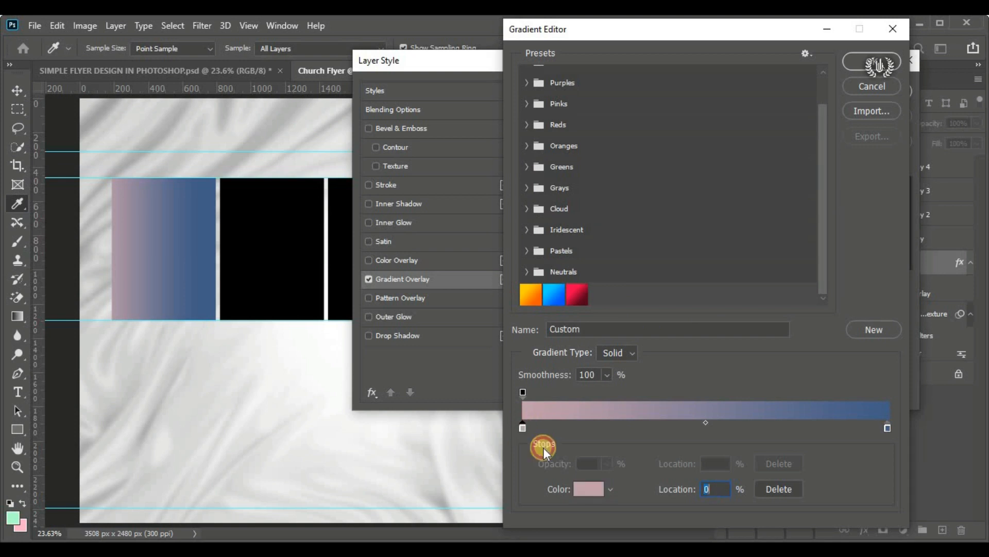
click(578, 485)
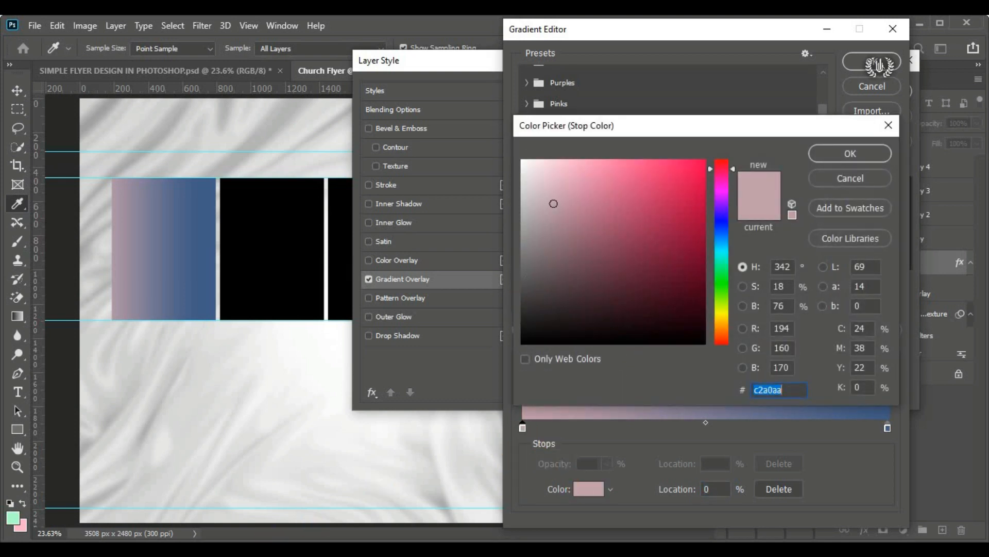
key(alt+Tab)
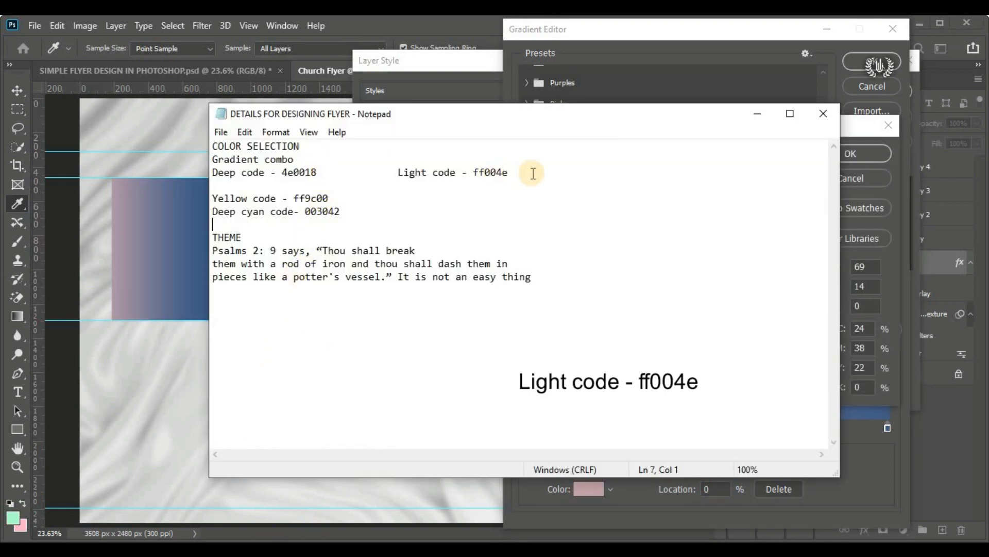
drag(508, 172, 483, 172)
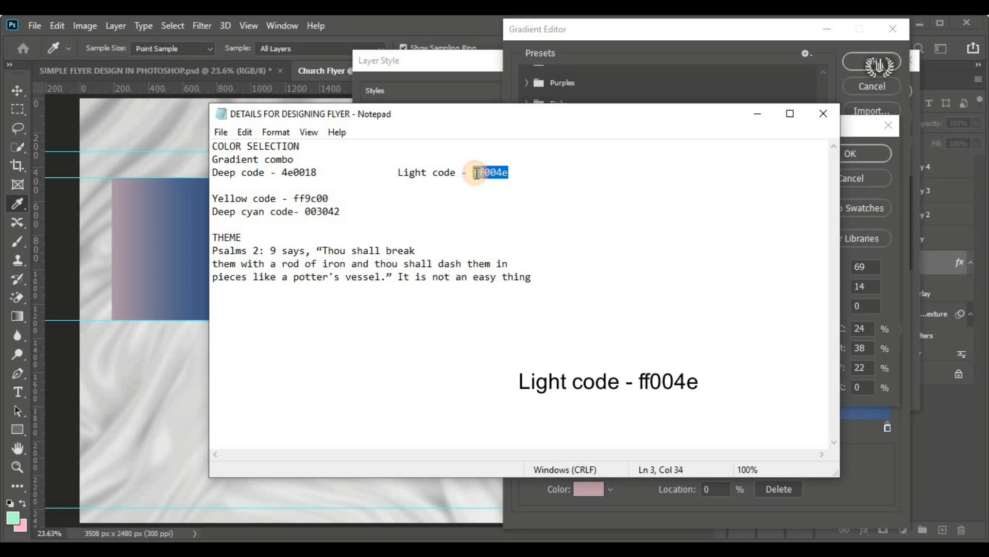
right_click(475, 173)
click(514, 222)
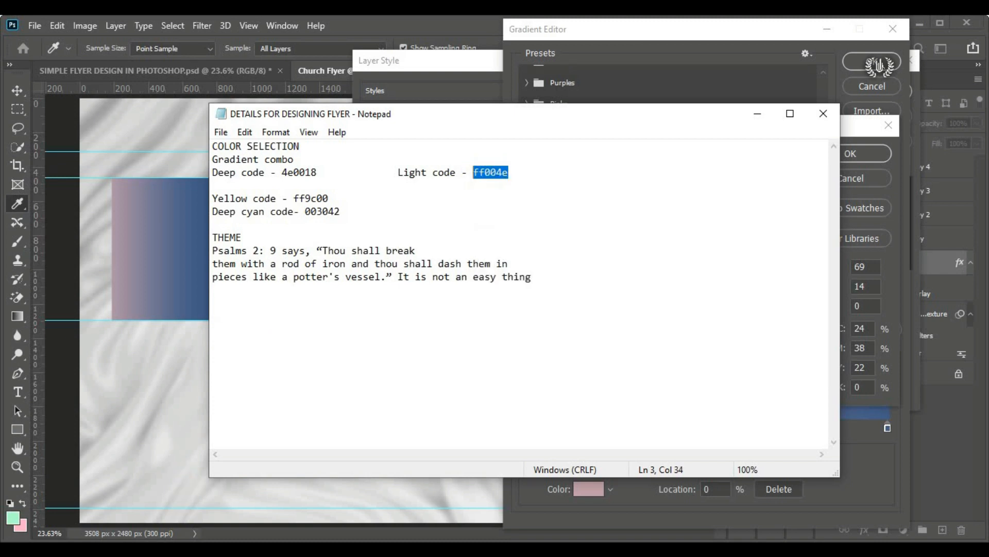
key(alt+Tab)
double_click(758, 389)
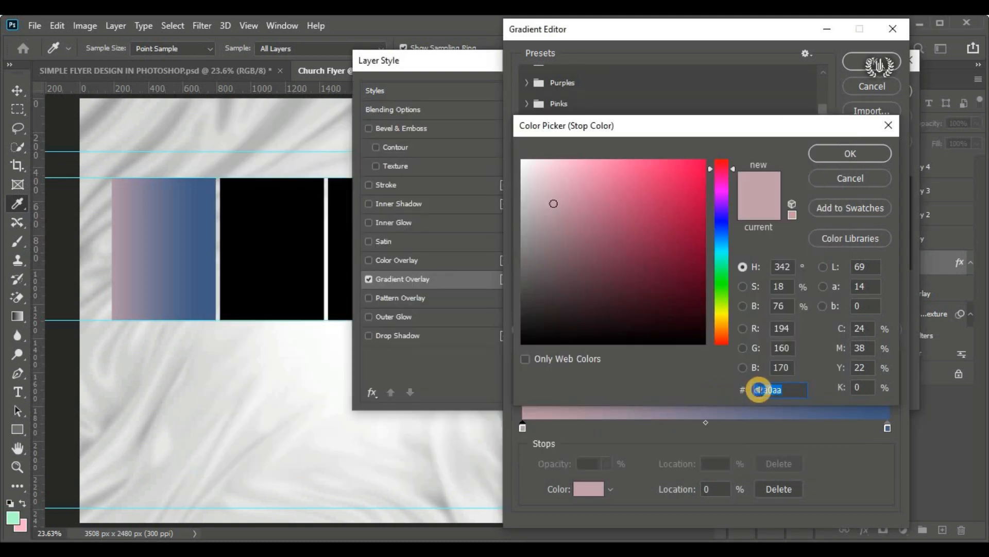
right_click(759, 389)
click(795, 254)
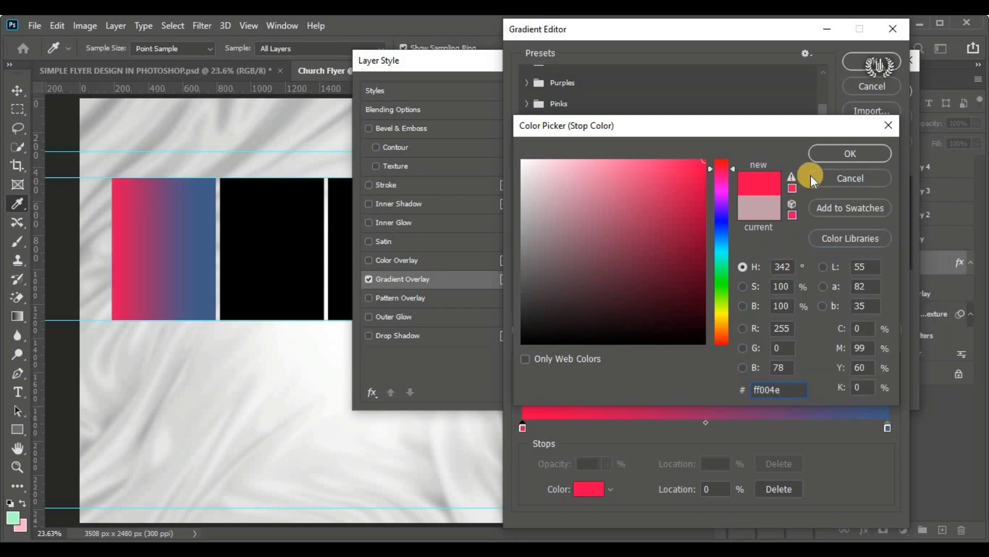
click(824, 156)
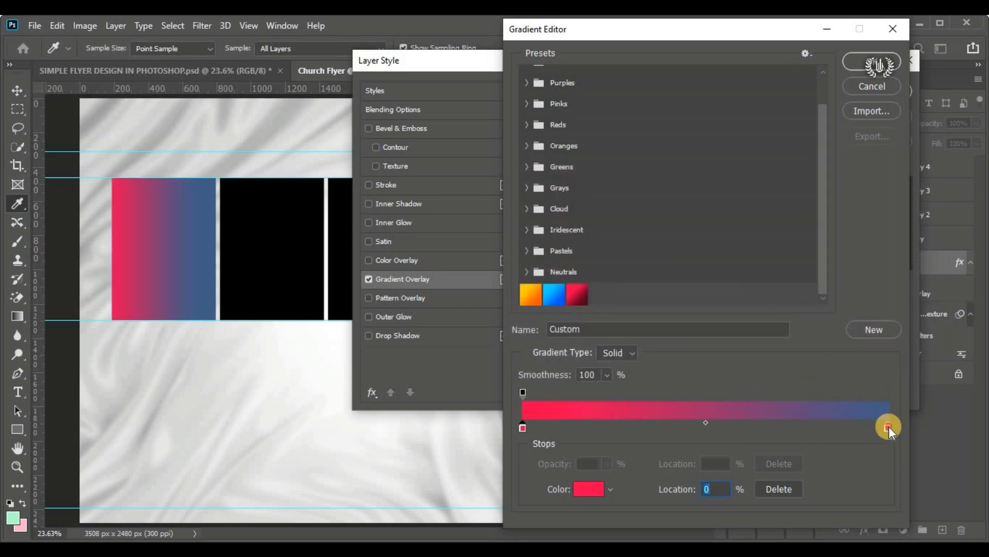
Step: Copy the deep code 4e0018 from the Notepad flyer details and apply it to the gradient's end colour stop
click(887, 427)
click(579, 488)
key(alt+Tab)
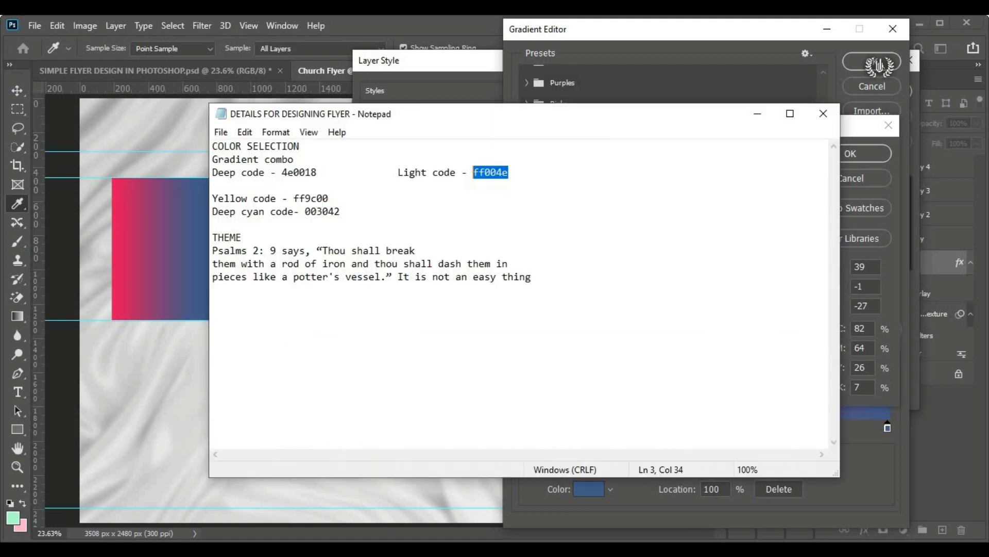
drag(317, 172, 283, 172)
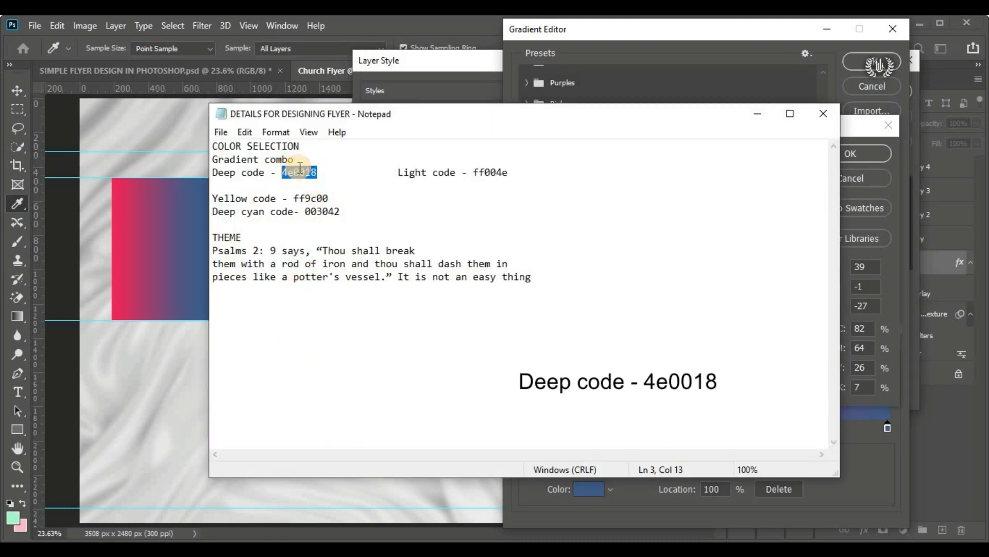
right_click(313, 170)
click(380, 213)
key(alt+Tab)
double_click(790, 389)
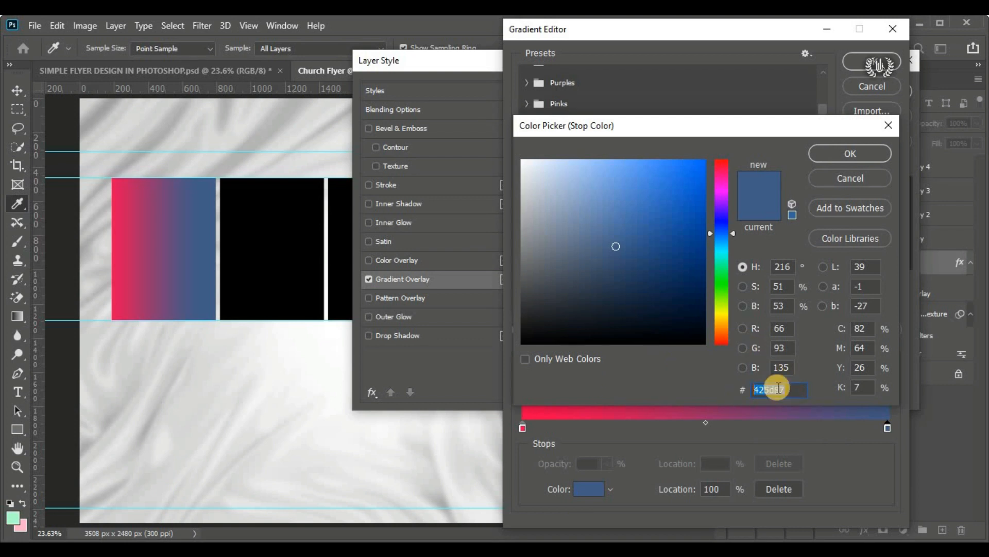
right_click(786, 389)
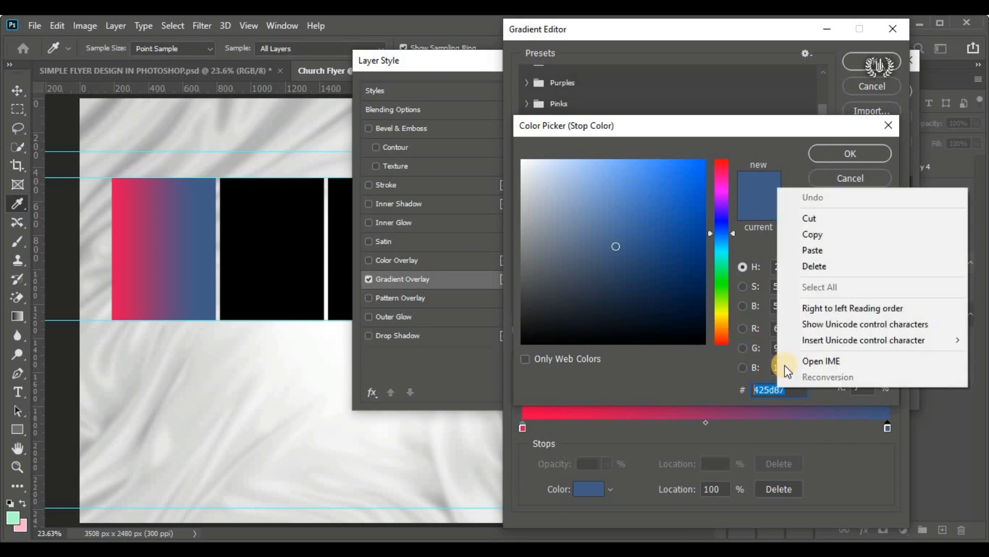
click(879, 251)
click(839, 159)
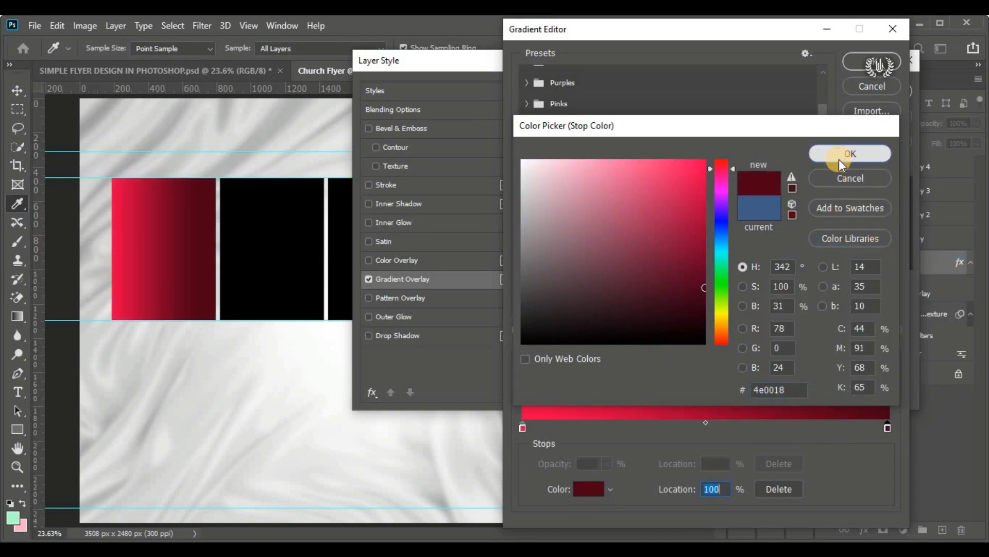
Step: Save the red gradient as a new preset two times
drag(768, 34, 669, 34)
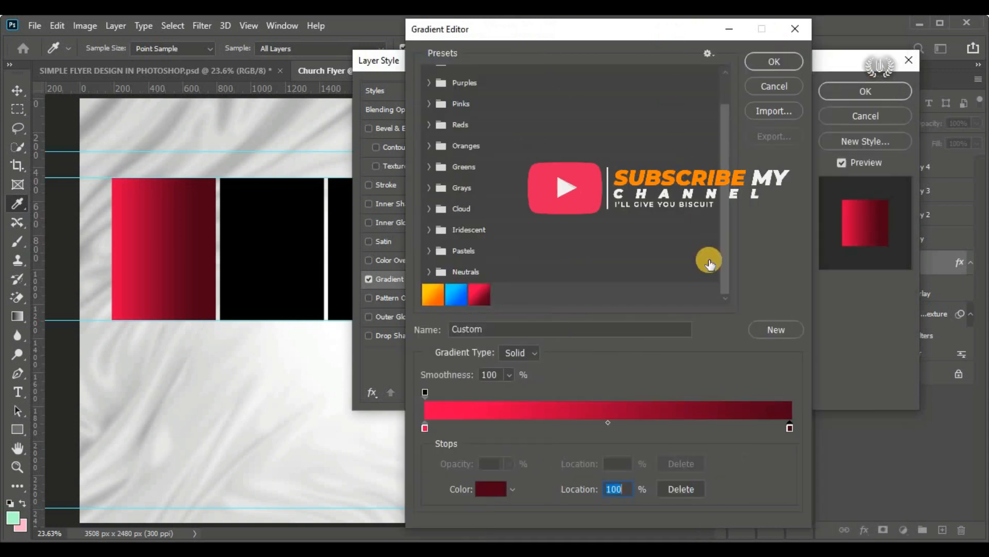
click(789, 327)
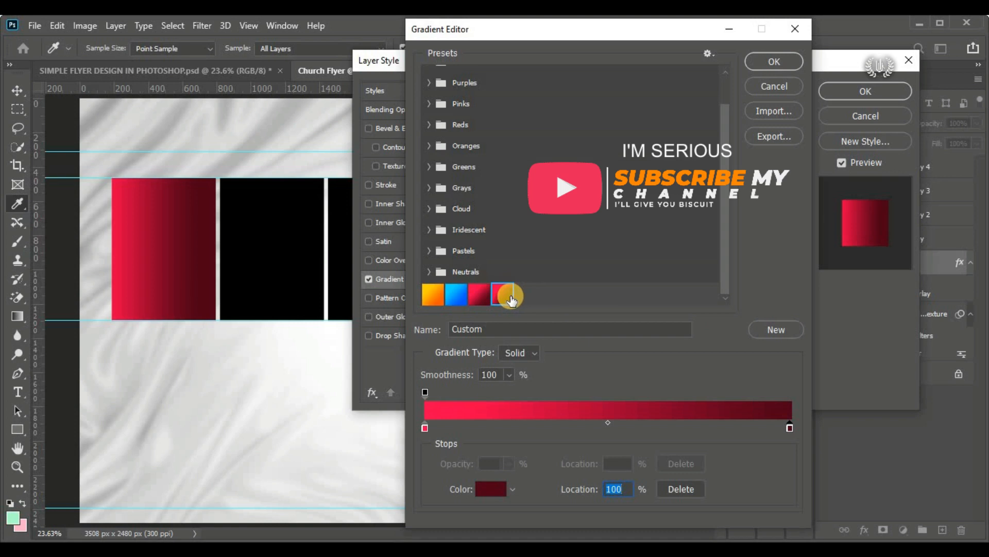
click(780, 329)
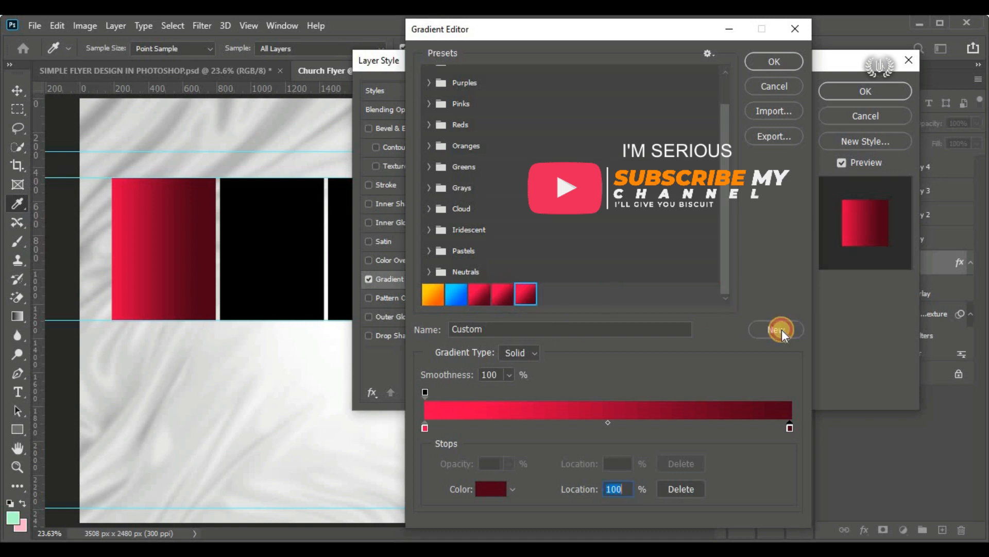
Step: Delete the two newly added red gradient presets
click(525, 298)
right_click(522, 295)
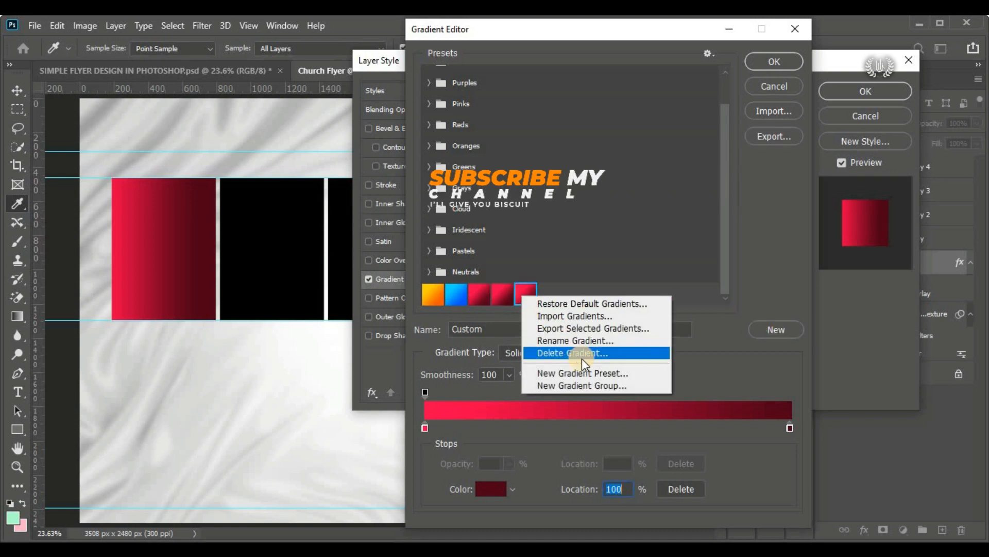
click(585, 353)
click(431, 232)
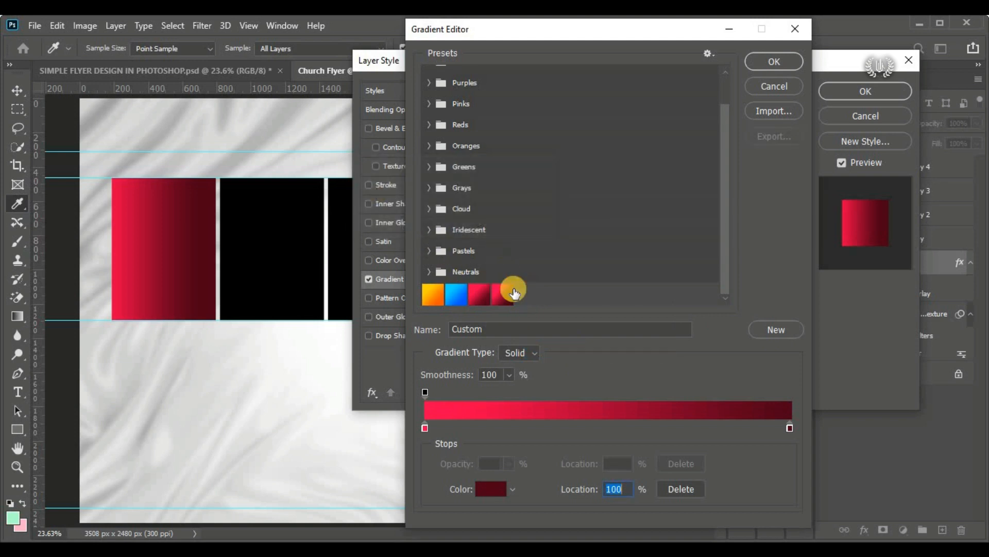
right_click(511, 295)
click(557, 353)
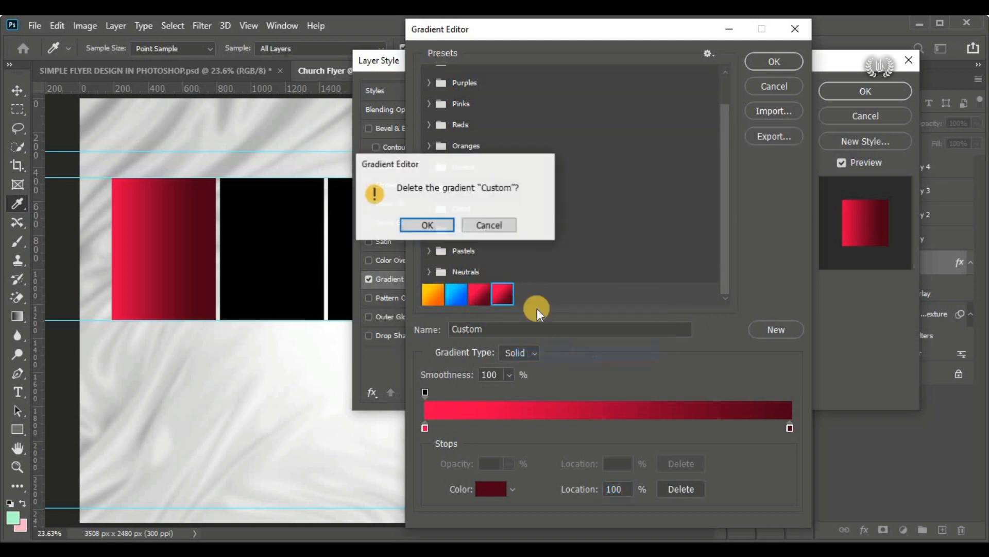
click(428, 229)
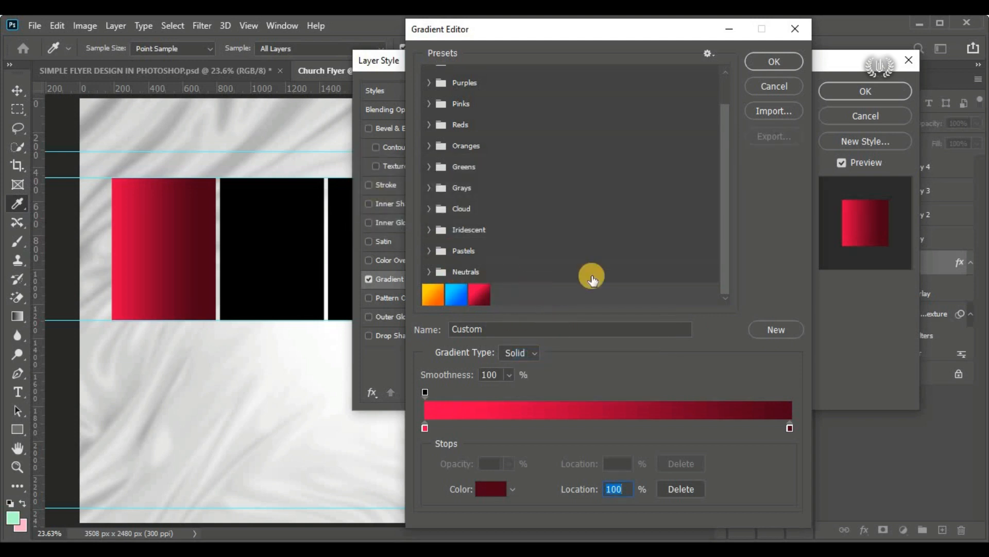
Step: Accept the edited red gradient and apply the layer style to the leftmost rectangle
click(762, 60)
drag(626, 58, 525, 63)
click(746, 96)
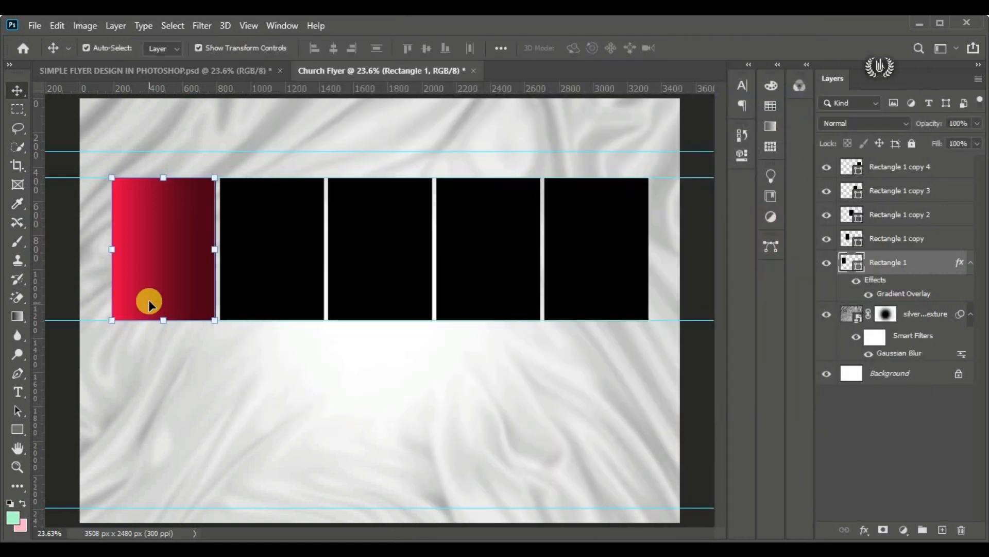
Step: Copy the yellow code ff9c00 from the Notepad flyer details and apply it as the second rectangle's fill colour
click(243, 247)
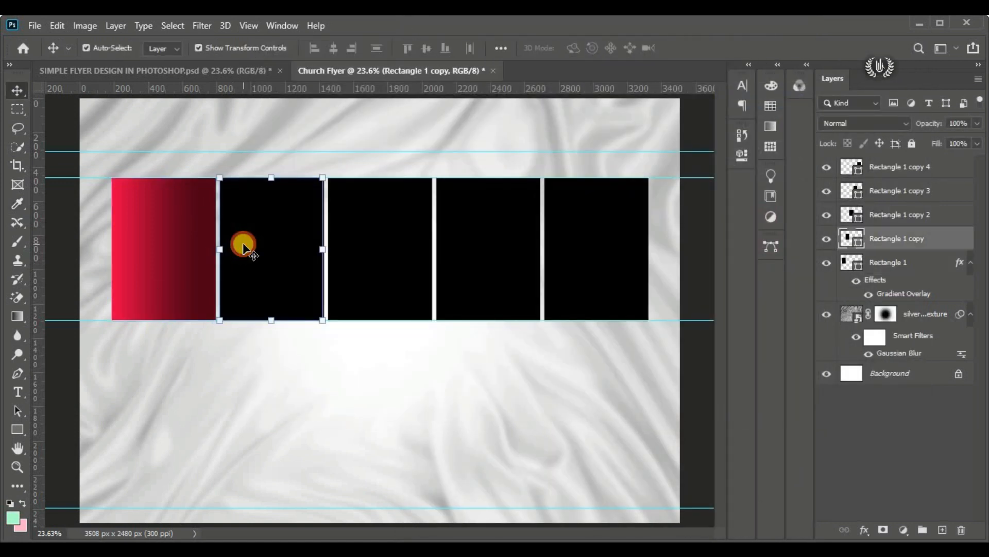
double_click(860, 242)
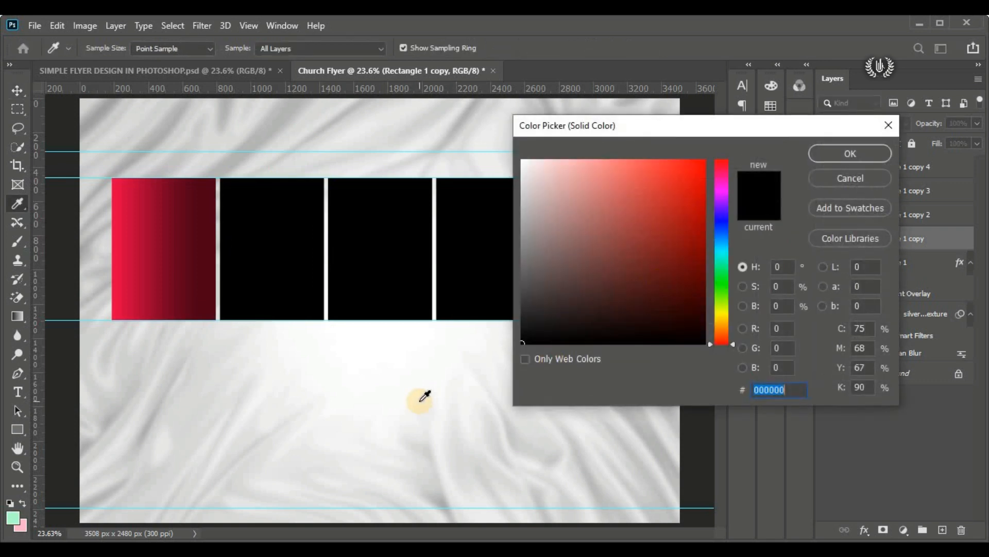
key(alt+Tab)
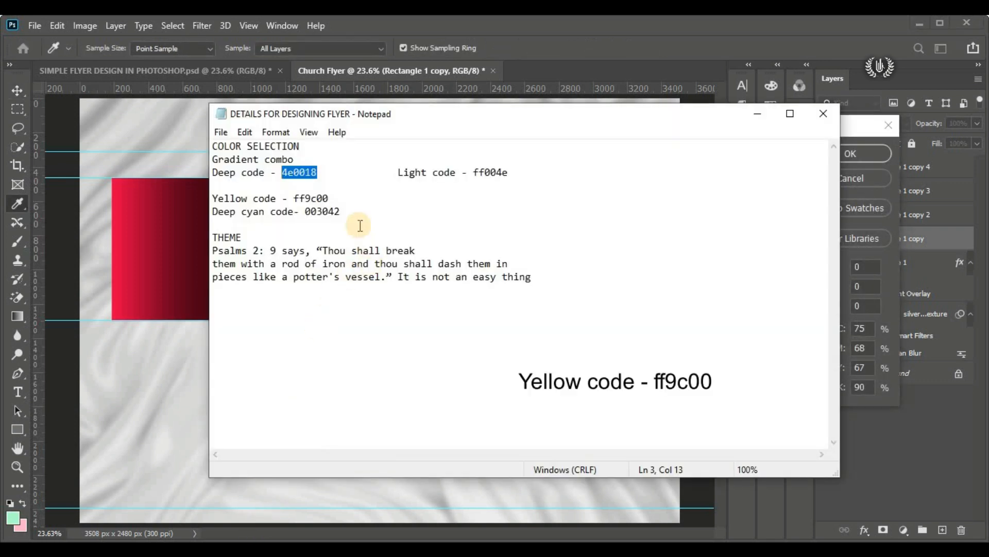
drag(339, 199, 298, 200)
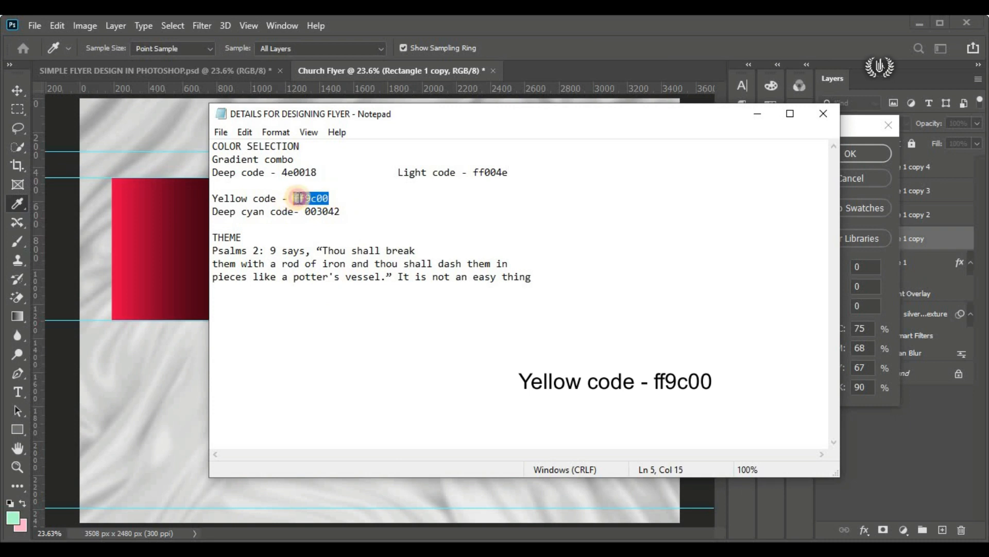
right_click(298, 198)
click(366, 250)
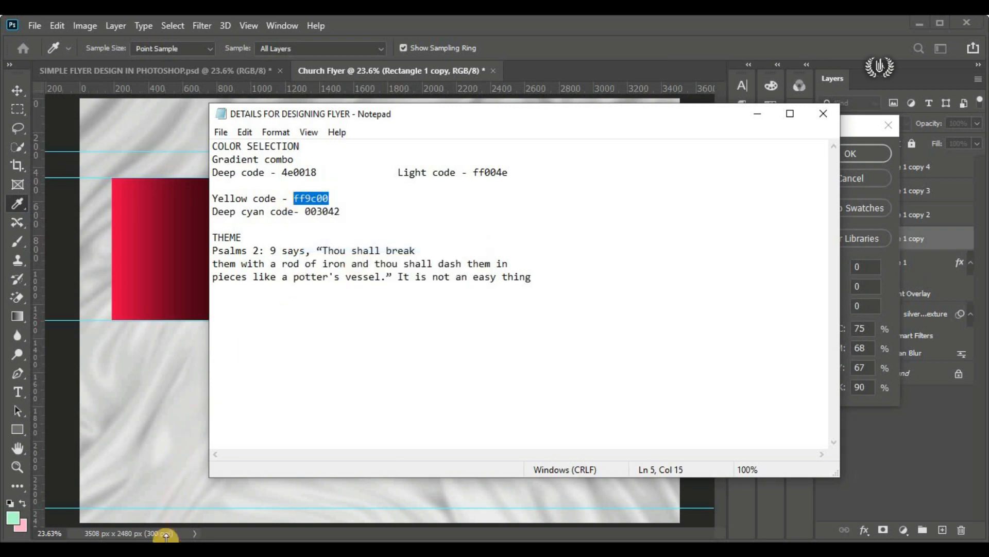
click(166, 536)
drag(791, 389, 730, 389)
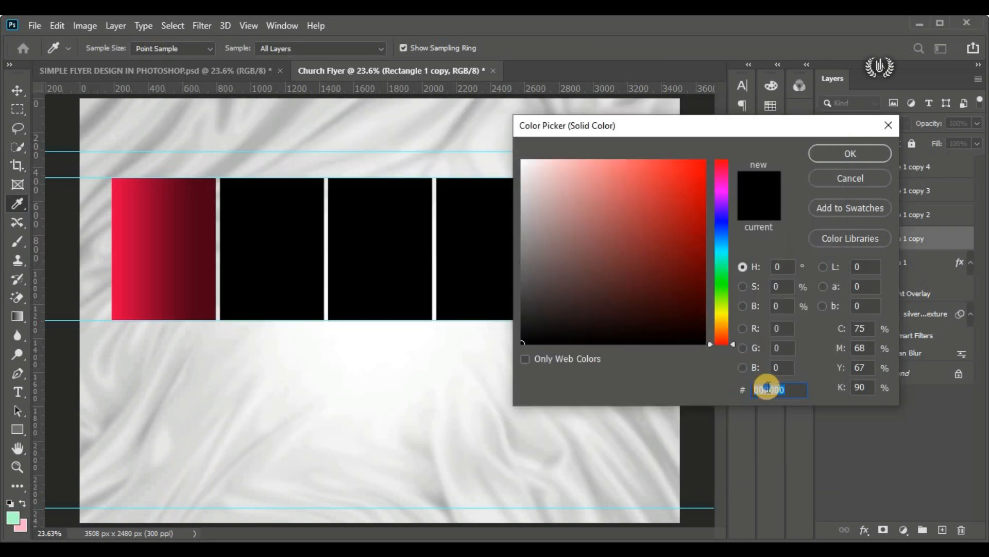
right_click(768, 389)
click(807, 246)
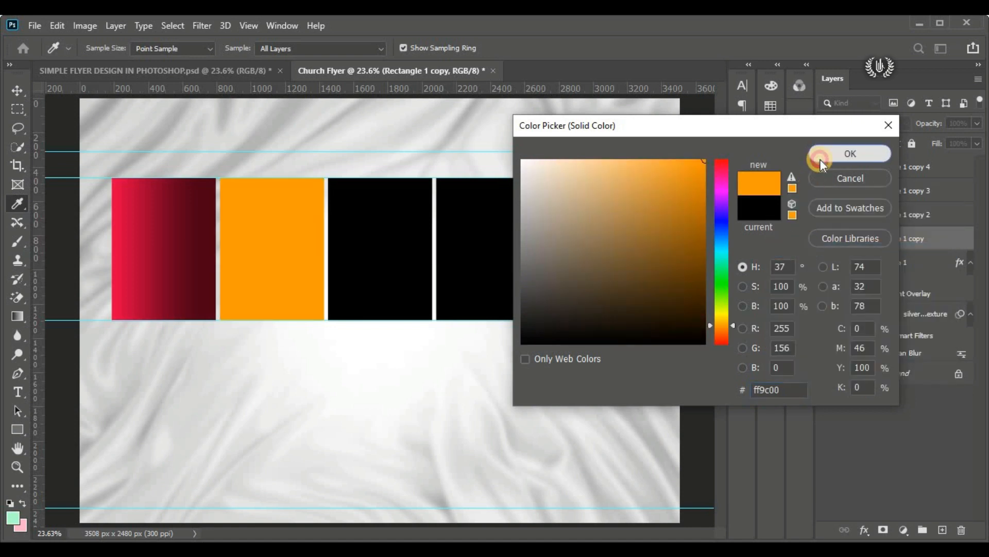
click(822, 155)
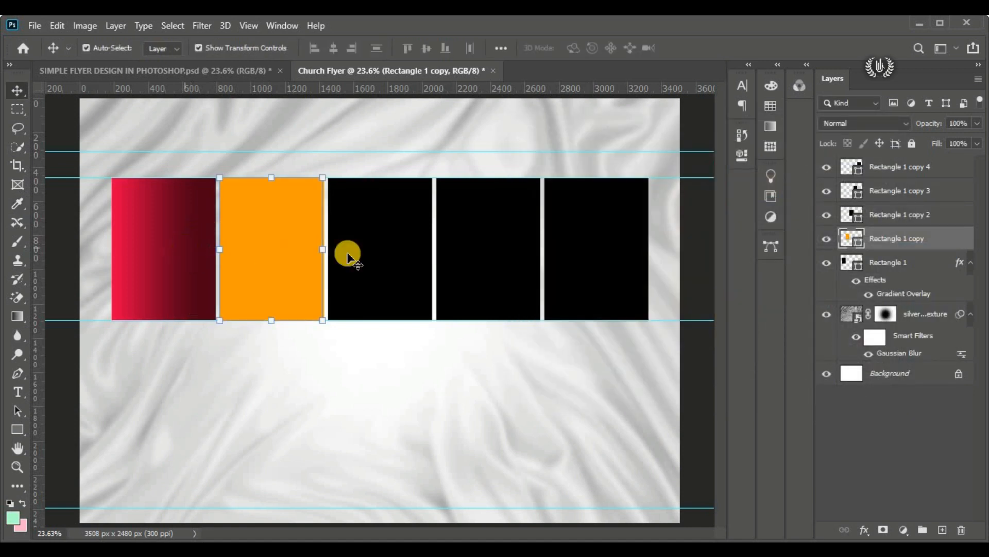
Step: Copy the leftmost rectangle's gradient layer style and paste it onto the middle rectangle
click(395, 252)
click(188, 255)
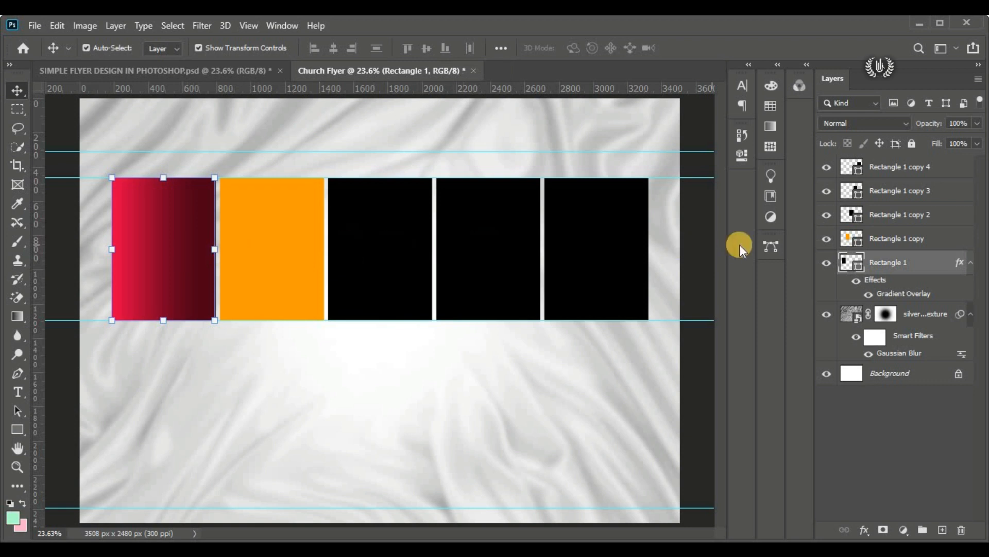
right_click(920, 260)
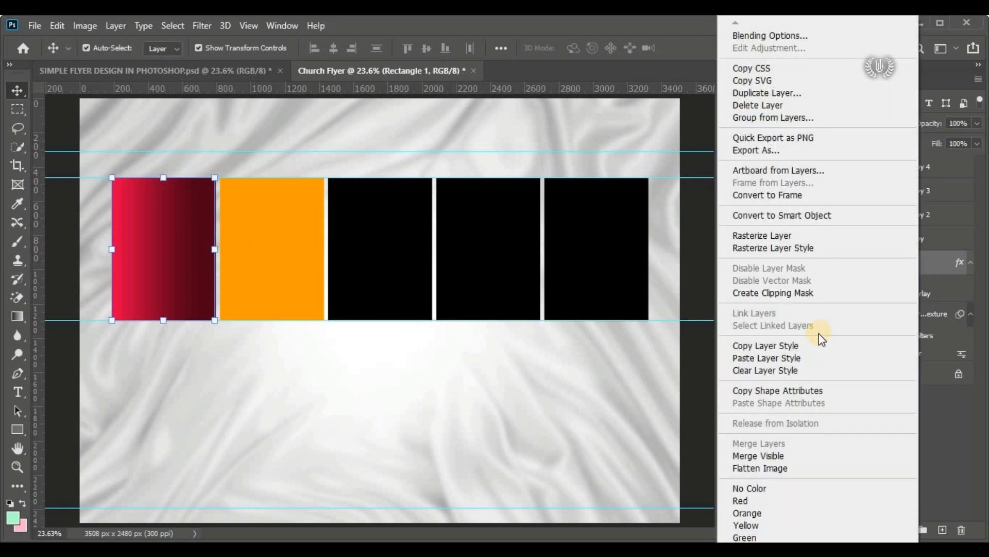
click(839, 344)
click(405, 283)
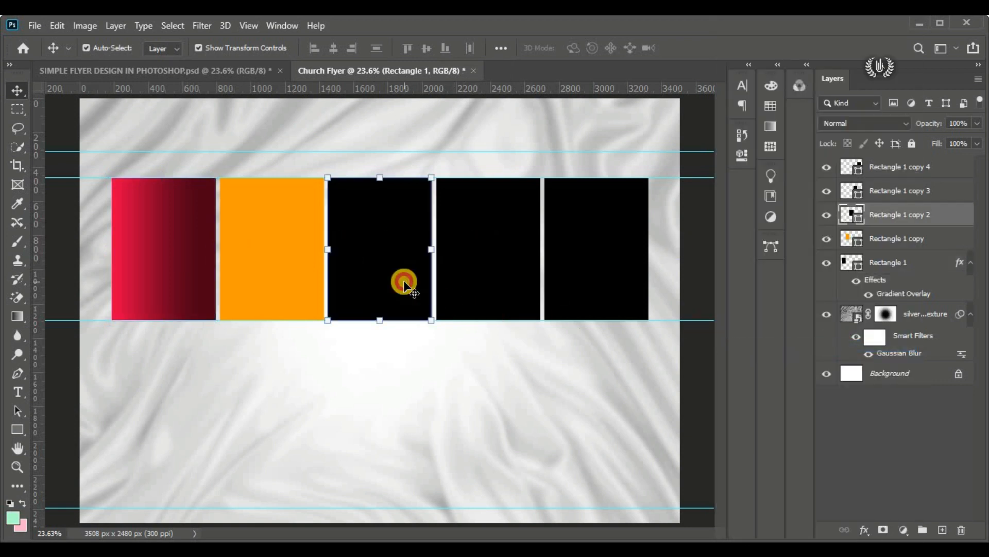
right_click(954, 214)
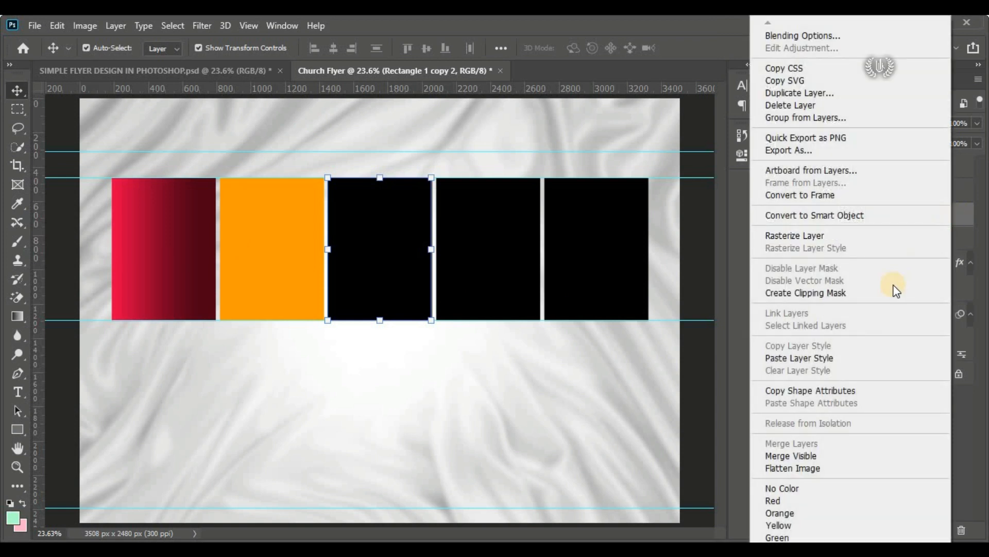
click(850, 357)
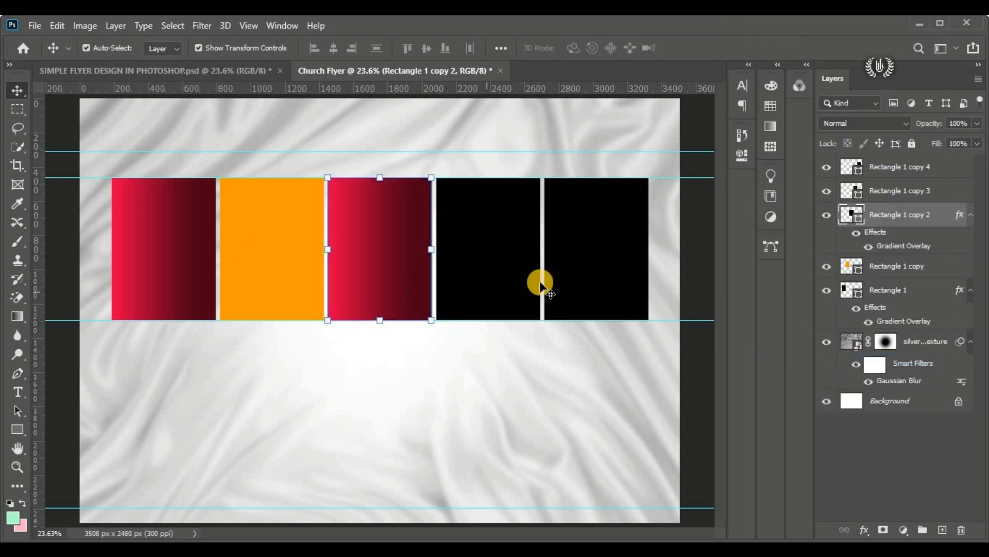
Step: Fill the fourth rectangle with the orange sampled from the second rectangle
click(505, 282)
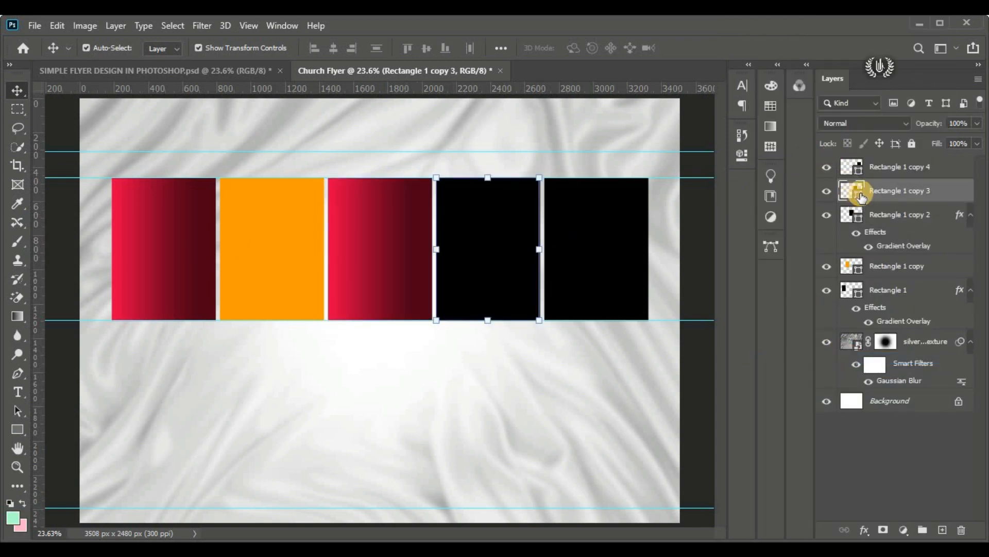
double_click(857, 196)
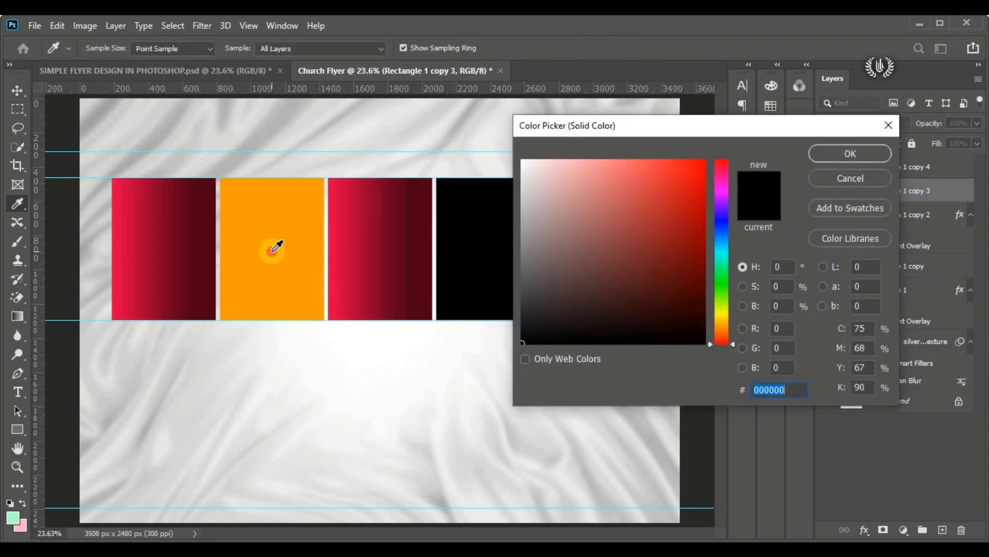
click(296, 252)
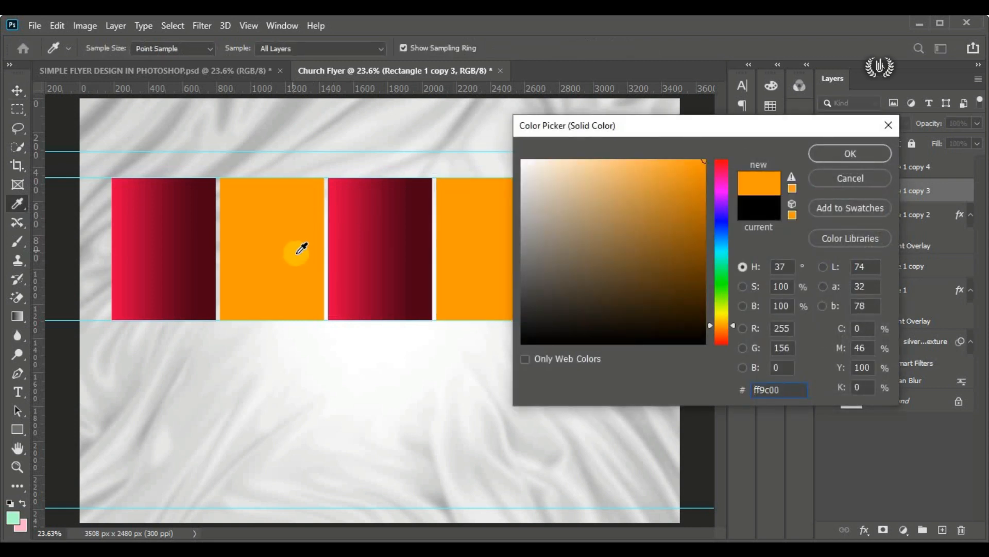
click(831, 153)
key(v)
Step: Paste the copied red gradient layer style onto the rightmost rectangle
click(607, 254)
click(359, 263)
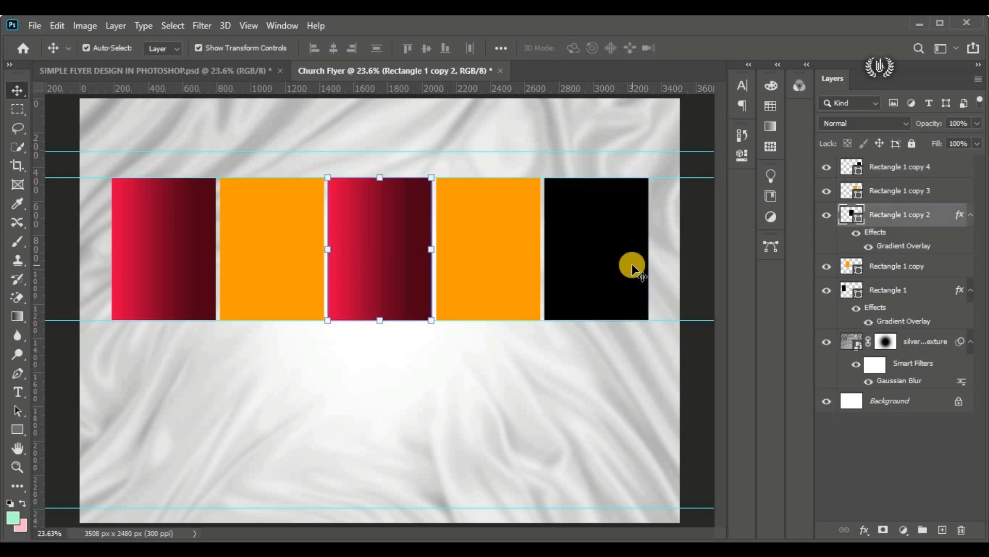
click(632, 263)
right_click(967, 173)
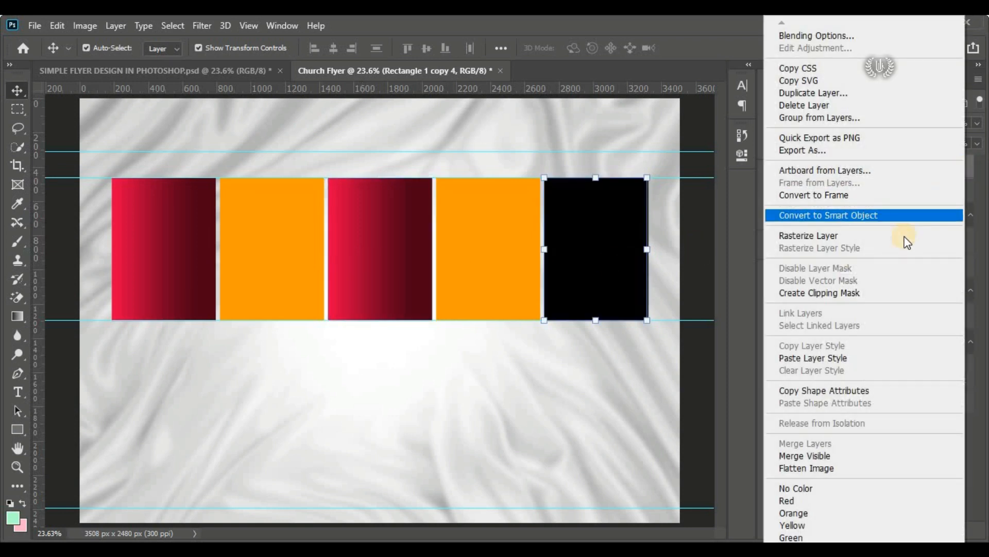
click(899, 356)
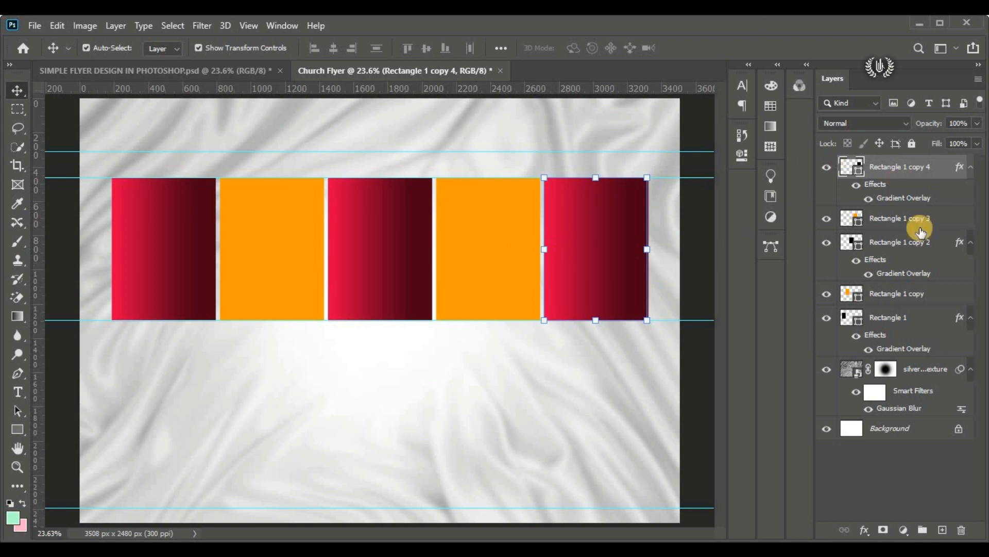
Step: Group the five rectangle layers under the name BOXES and duplicate the group
shift+click(946, 325)
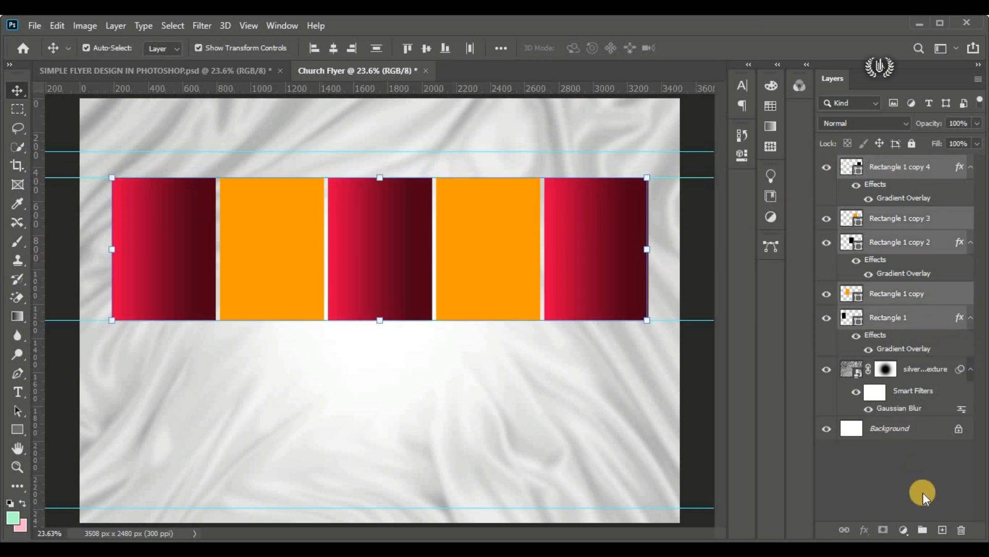
click(920, 529)
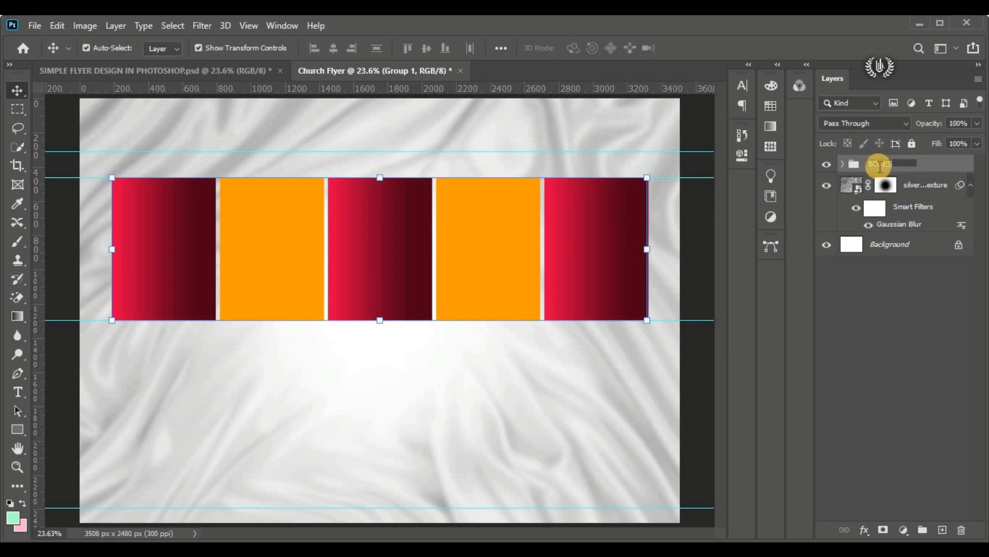
drag(879, 168, 943, 529)
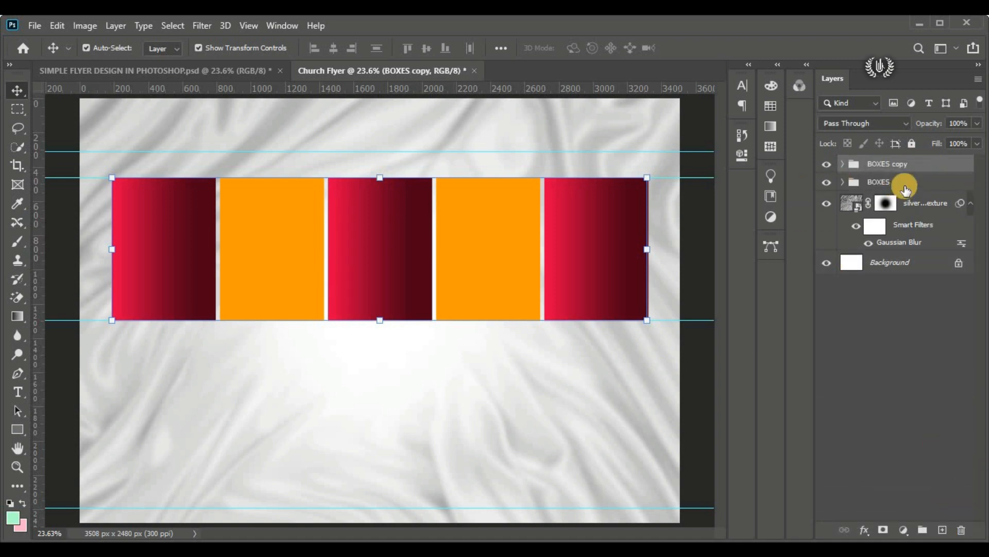
Step: Hide the original BOXES group and rename its duplicate BOXES ACTIVE
click(863, 186)
click(827, 182)
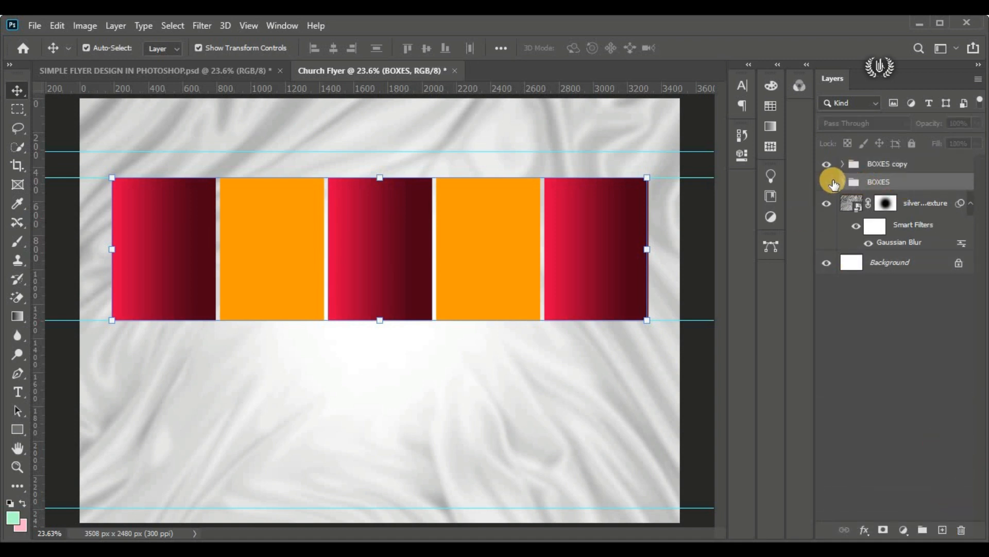
click(887, 166)
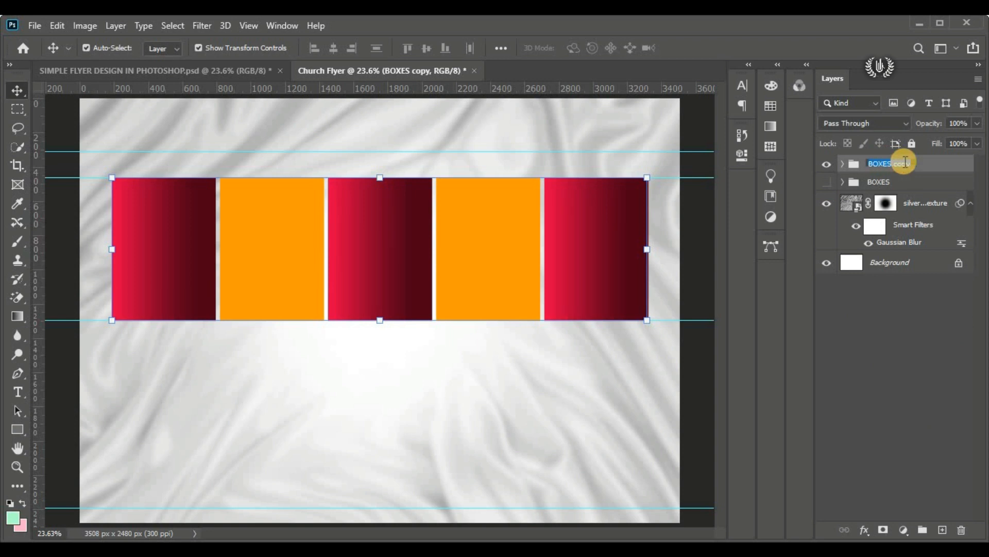
drag(916, 162, 887, 164)
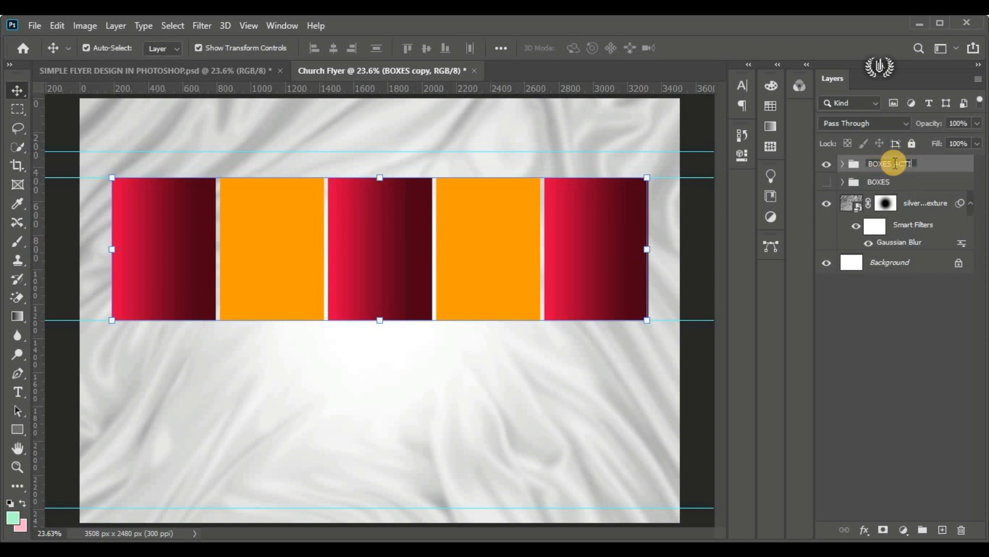
key(Return)
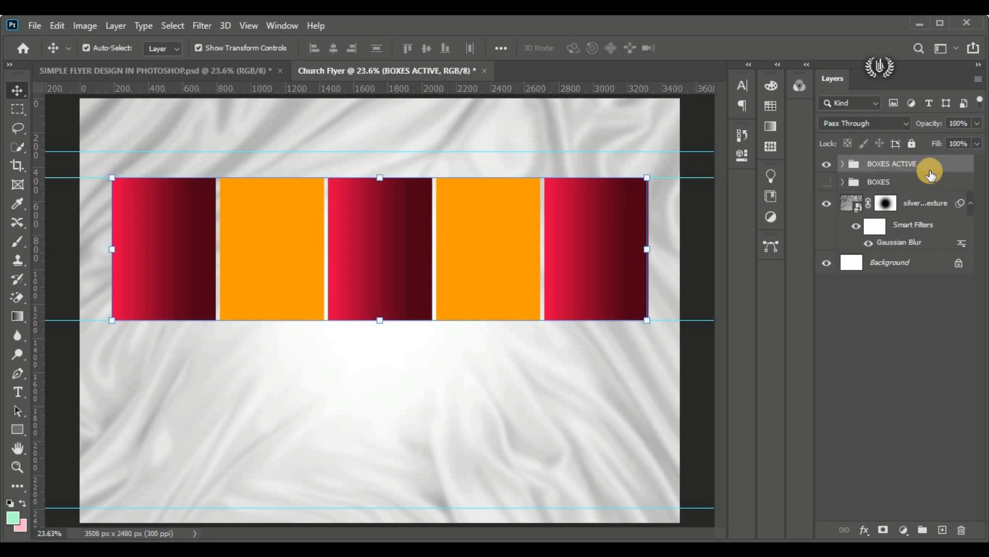
click(826, 170)
click(827, 170)
Step: Rasterize the layer styles of the three red gradient rectangles in the BOXES ACTIVE group
click(119, 233)
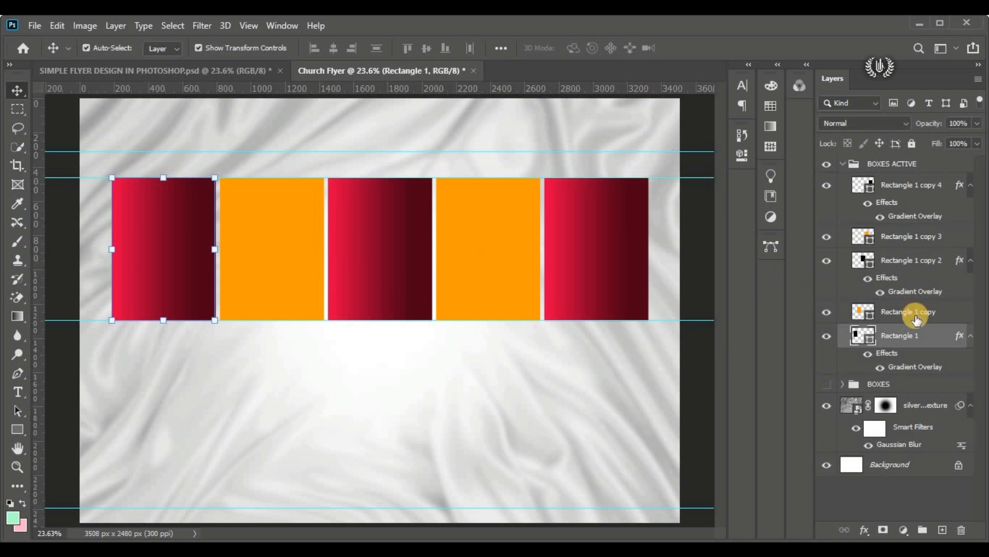
right_click(923, 335)
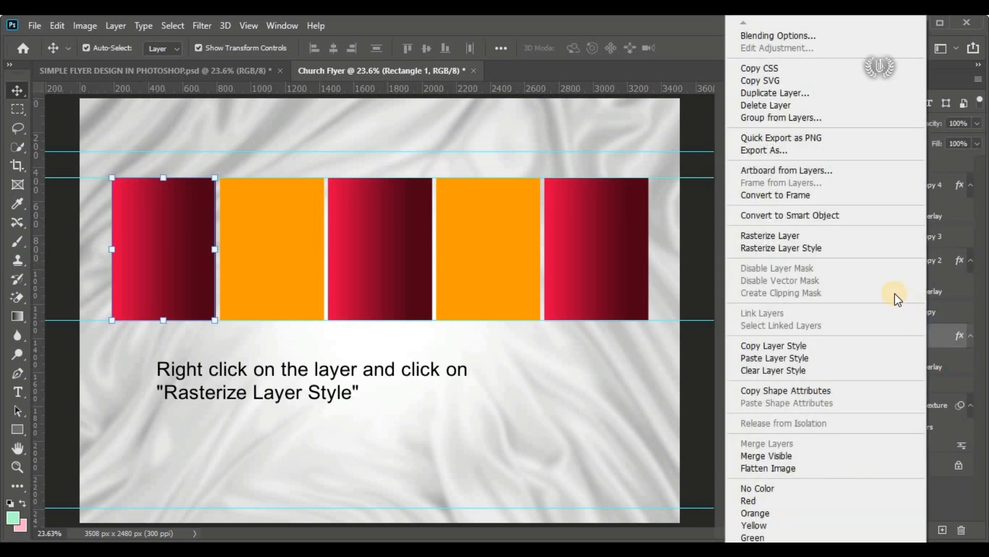
click(856, 248)
click(393, 284)
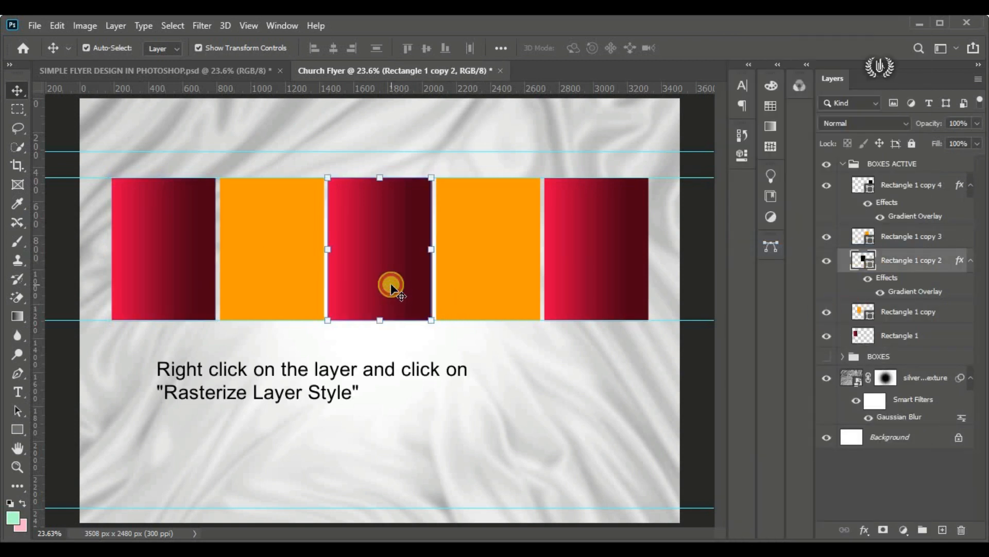
right_click(922, 258)
click(892, 247)
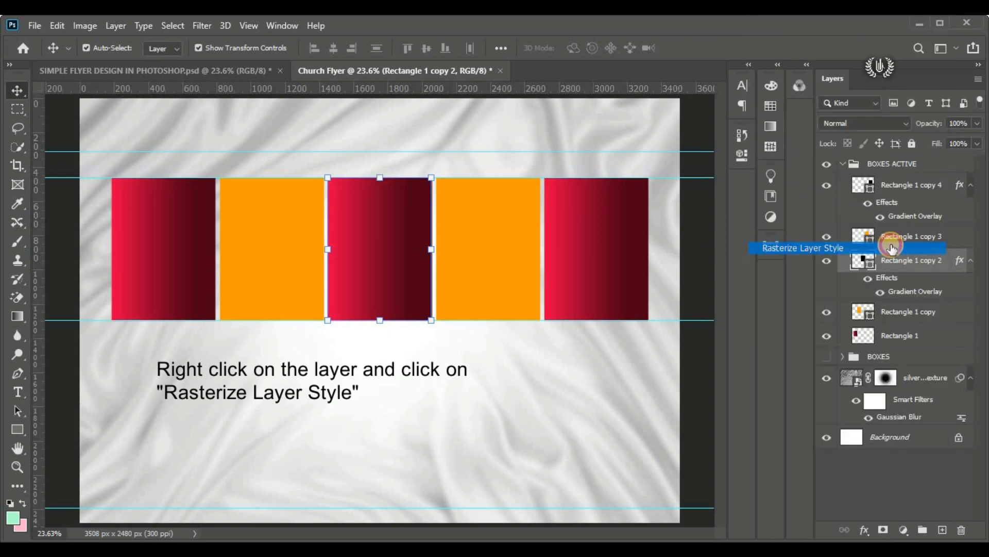
click(594, 265)
right_click(954, 185)
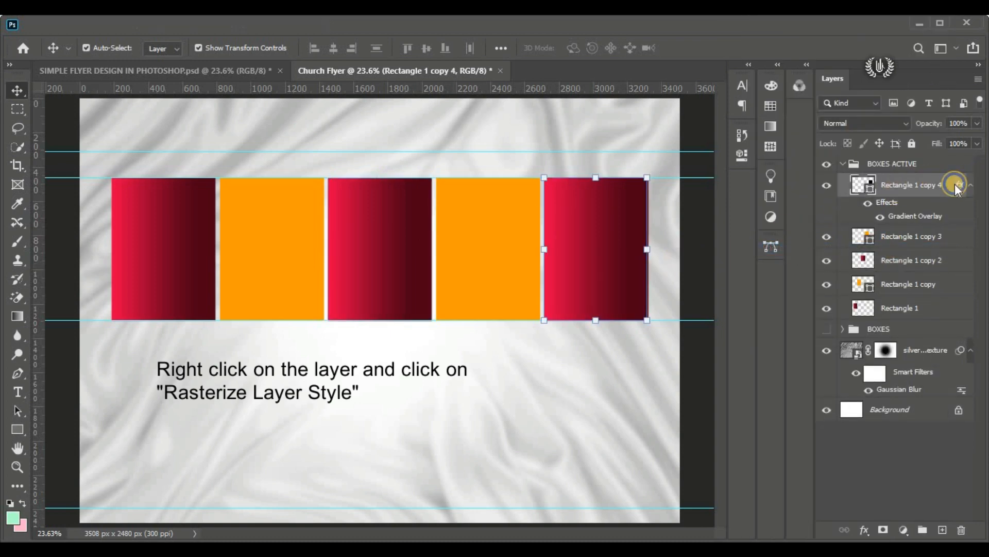
click(917, 248)
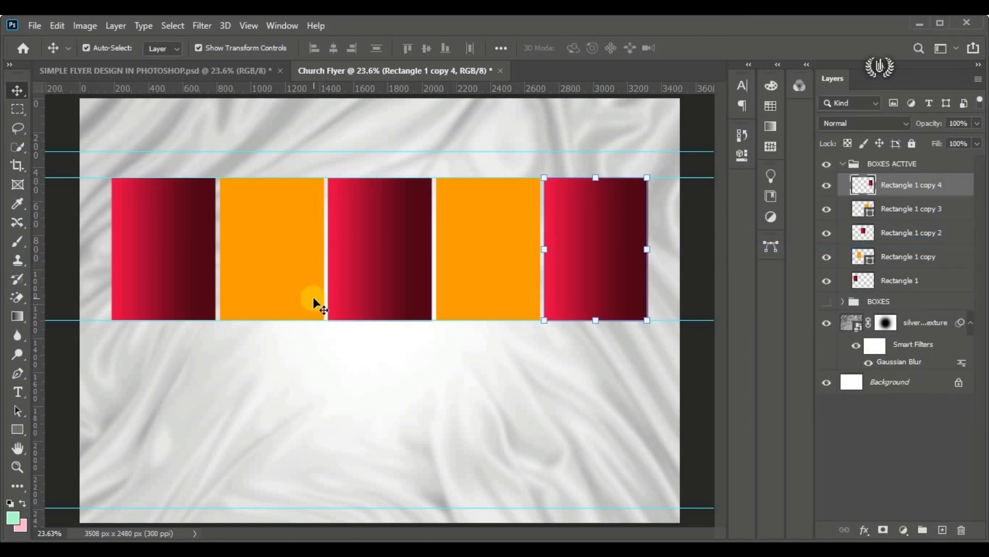
Step: Place the embedded portrait of the man with glasses and a blue tie directly above the leftmost red rectangle's layer
click(150, 251)
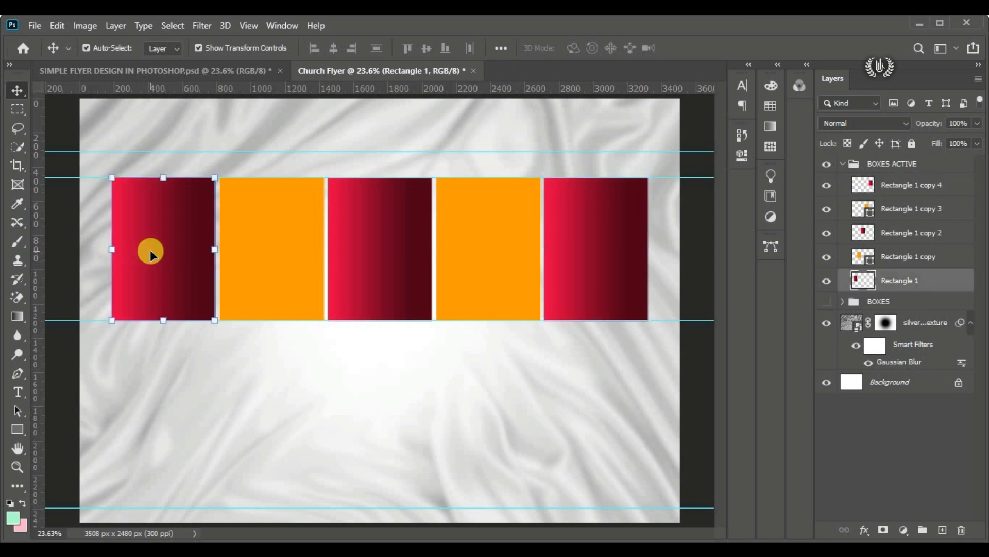
click(34, 25)
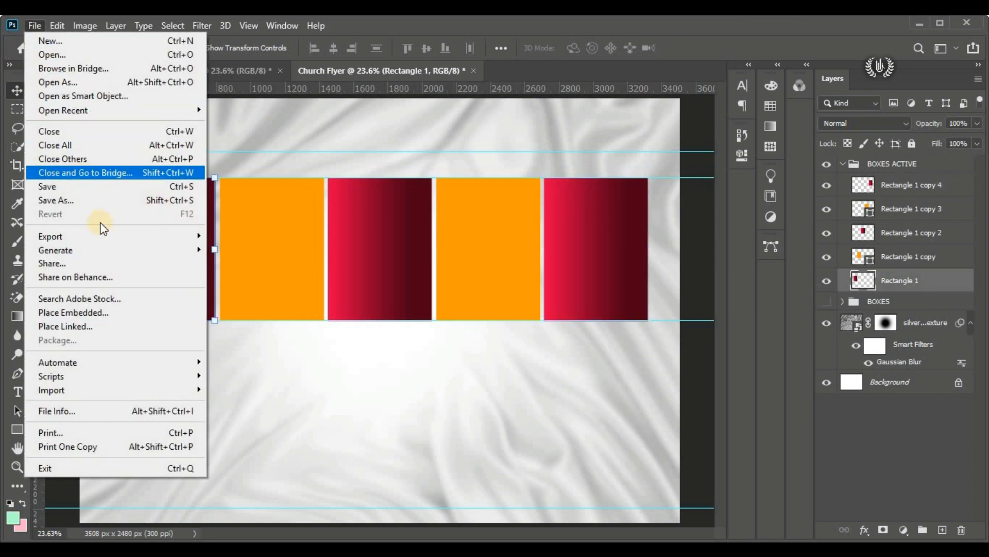
click(137, 315)
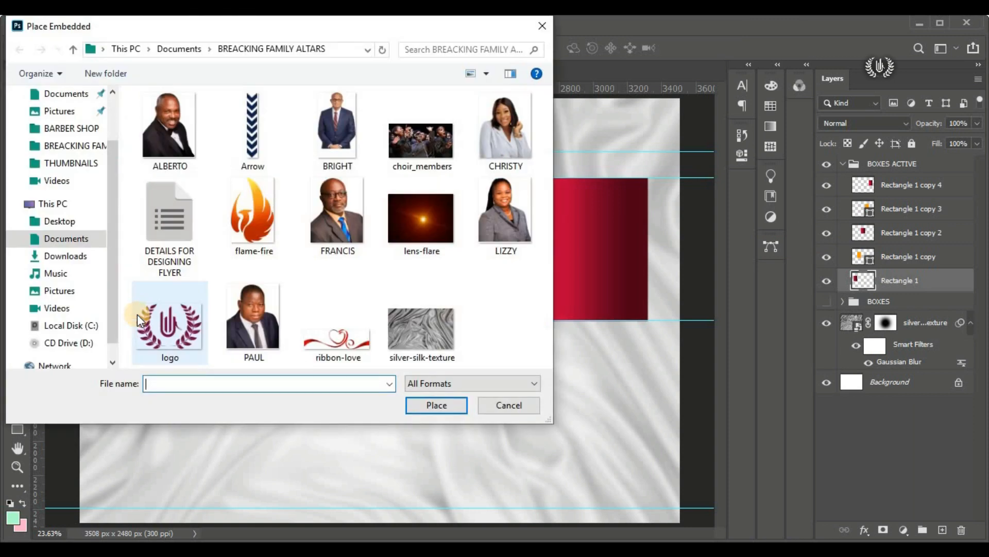
click(321, 234)
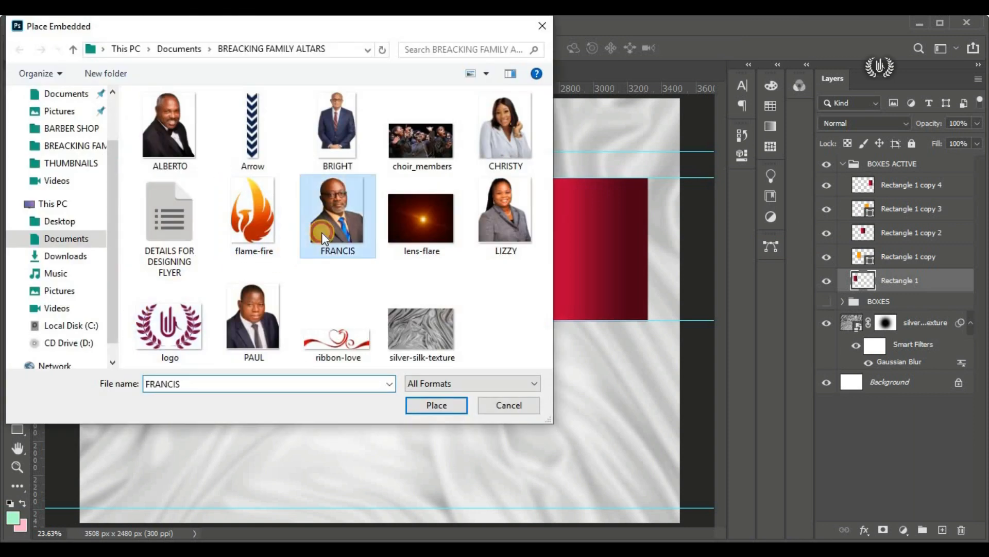
click(436, 405)
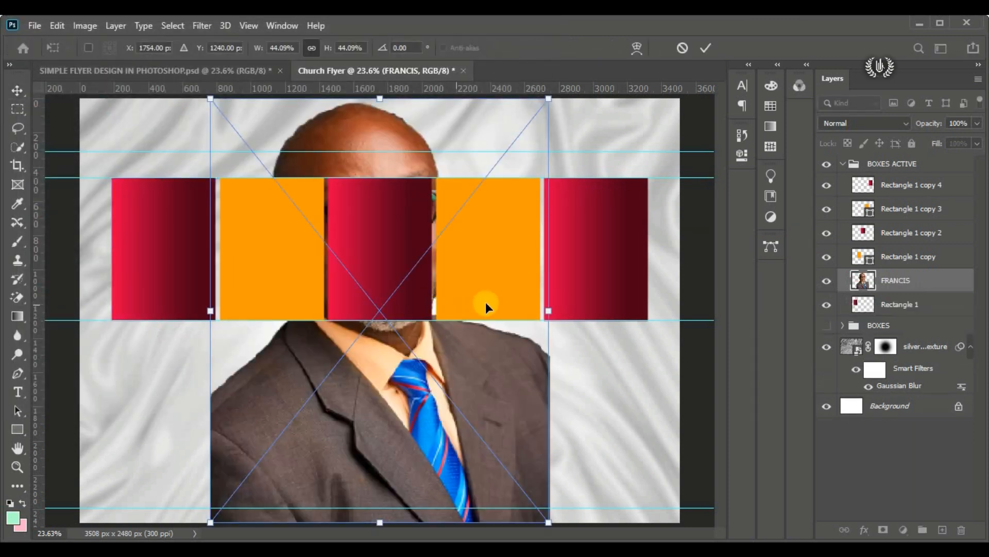
Step: Scale the man's portrait to about 15%, position it over the leftmost red rectangle, and clip it to that rectangle
drag(443, 357, 333, 357)
drag(432, 310, 204, 320)
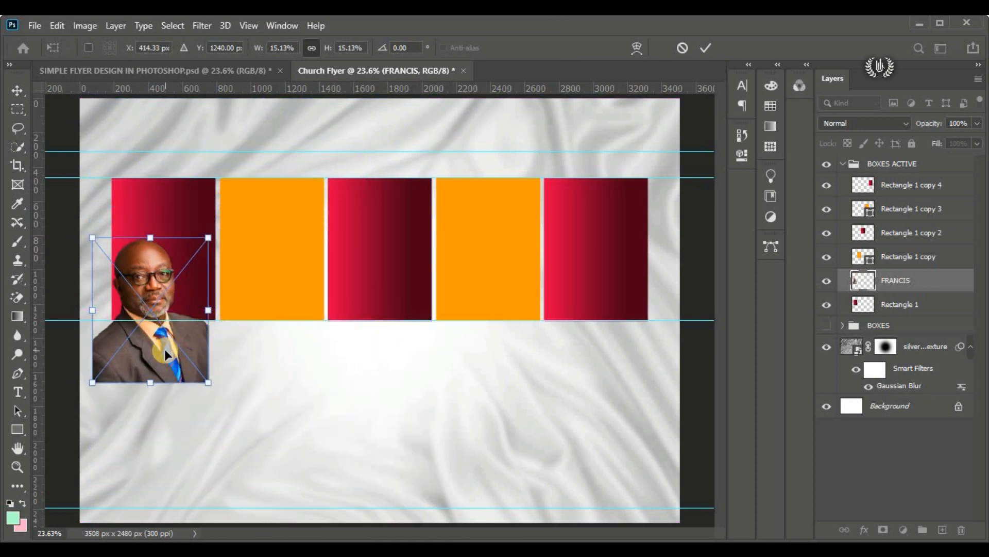
drag(165, 348, 181, 304)
drag(251, 383, 250, 387)
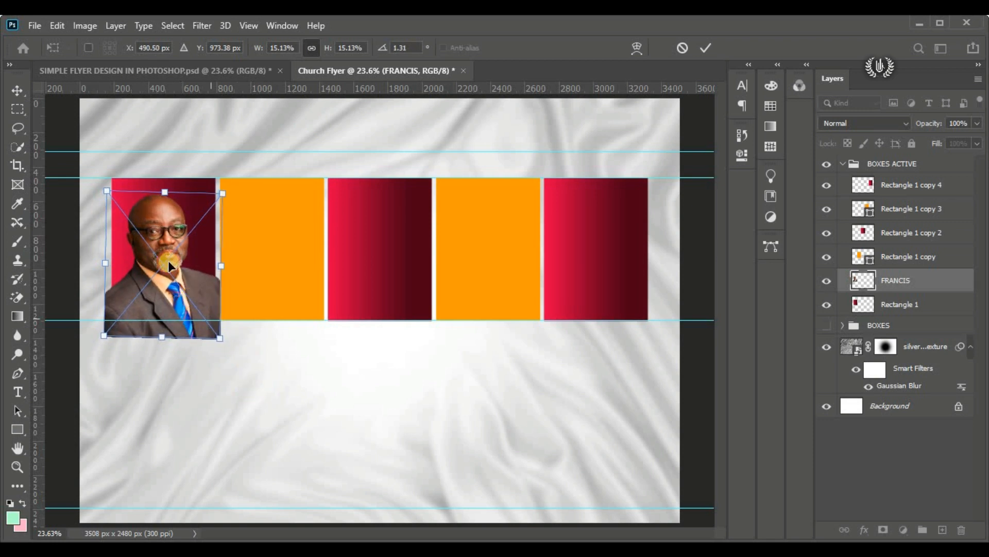
drag(159, 236, 159, 230)
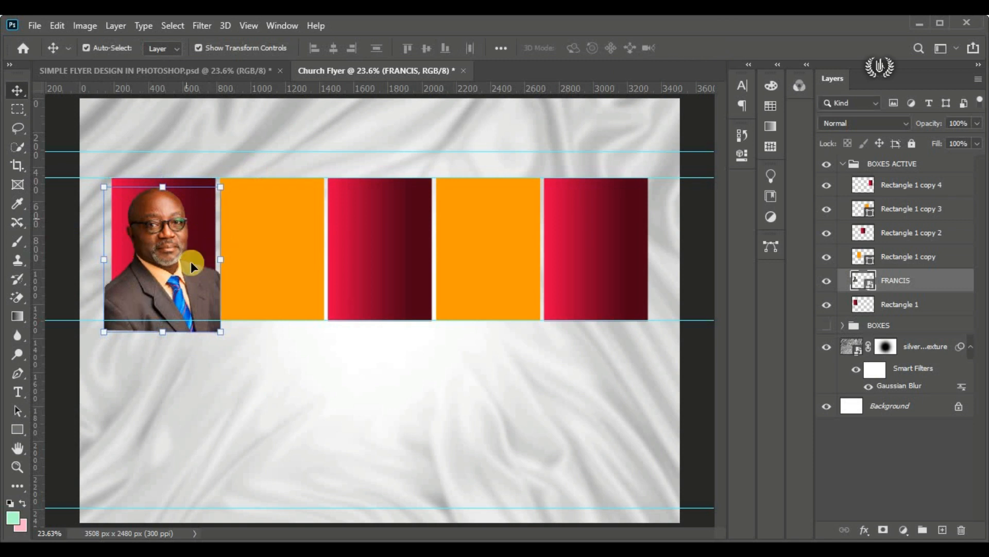
right_click(953, 281)
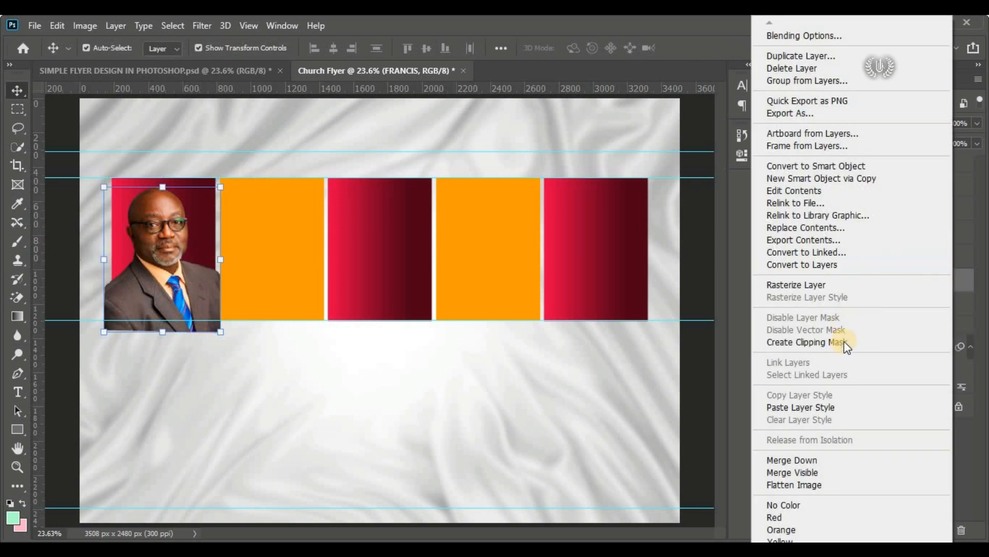
click(844, 343)
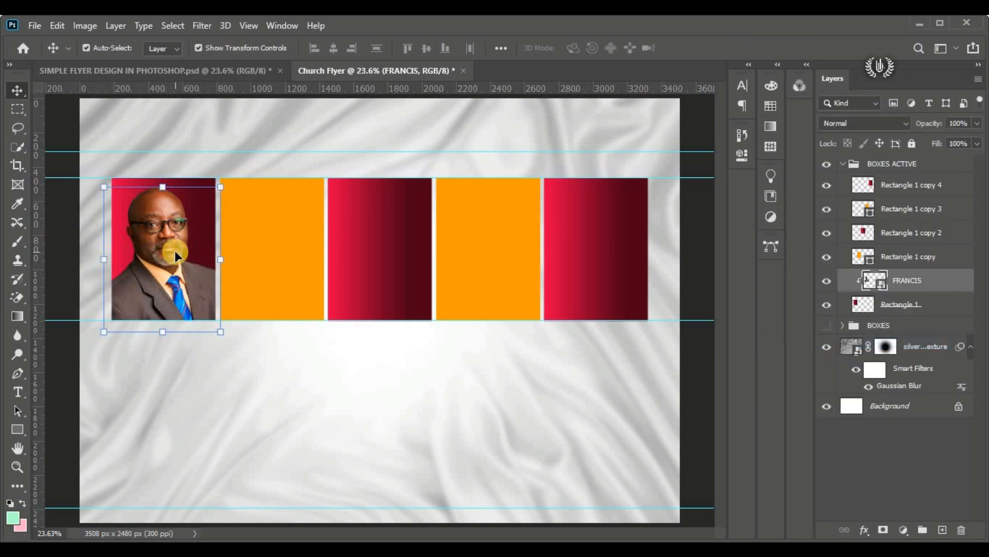
Step: Place the embedded portrait of the woman in the pale blazer directly above the second rectangle's layer
click(238, 235)
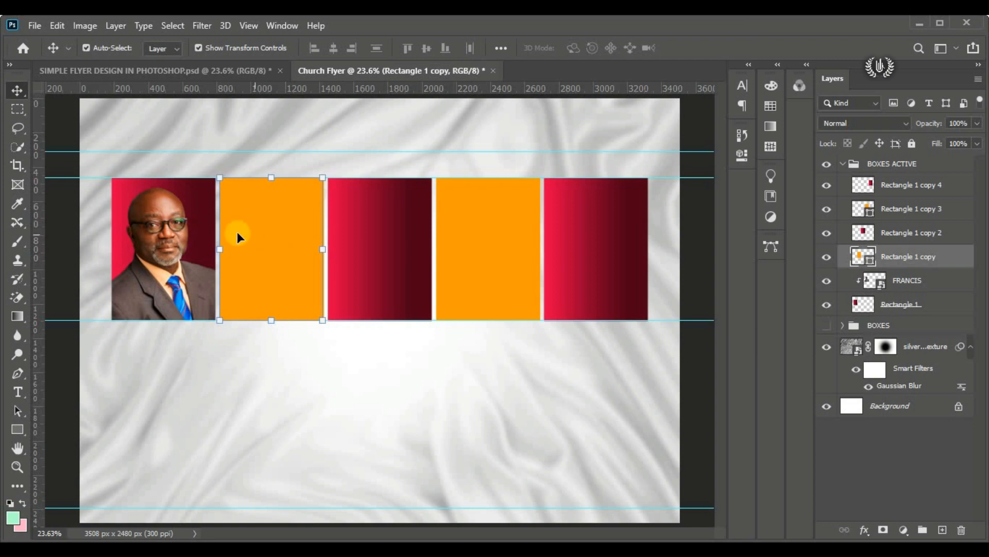
click(33, 26)
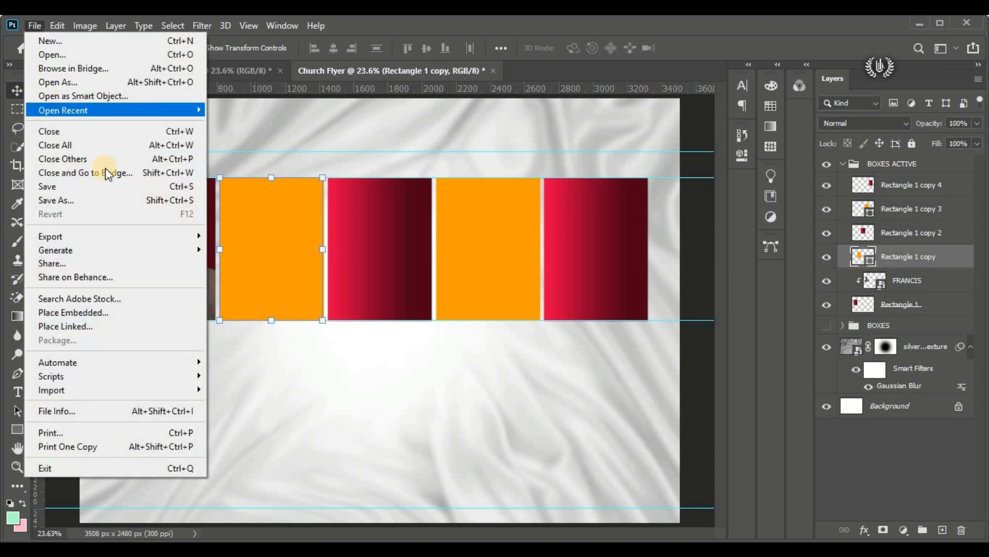
click(154, 307)
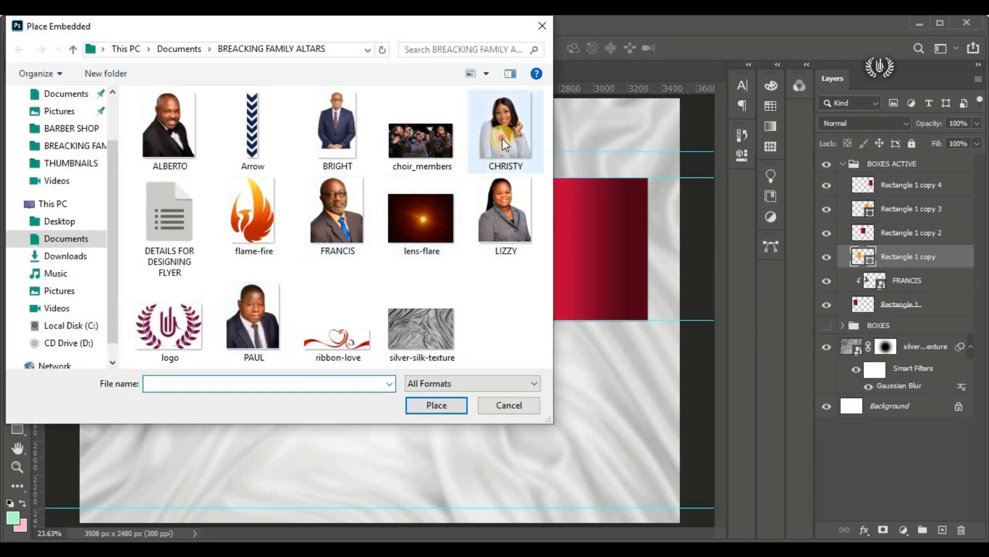
click(502, 139)
click(431, 403)
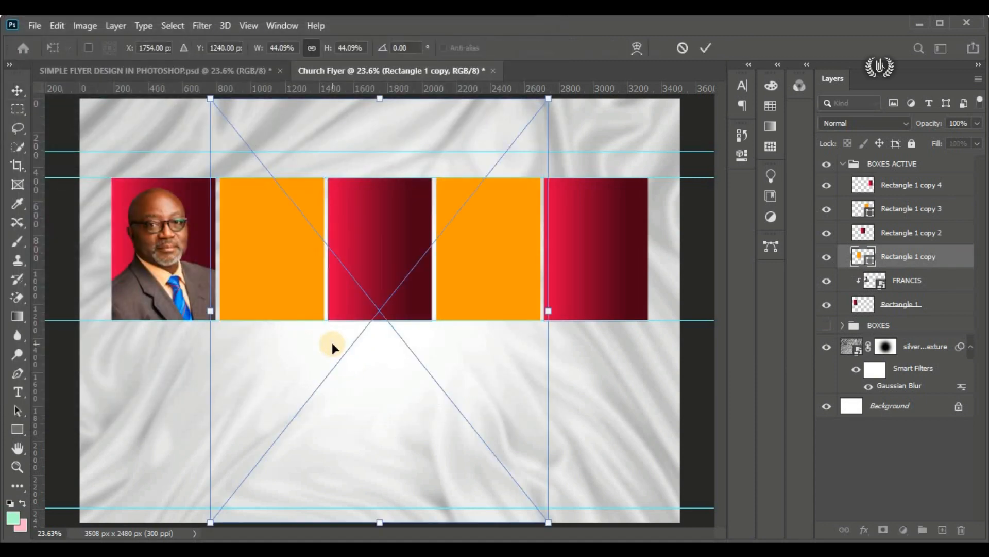
Step: Scale the woman's portrait proportionally to about 17.65% and move it over the second rectangle
drag(554, 299, 459, 305)
drag(336, 294, 299, 304)
drag(302, 460, 299, 349)
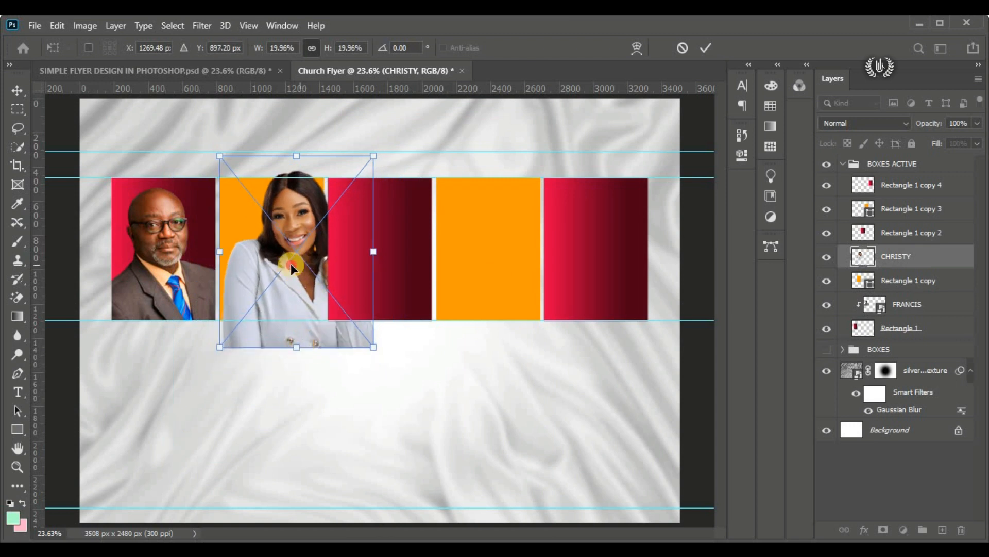
drag(294, 278, 282, 295)
drag(356, 370, 340, 345)
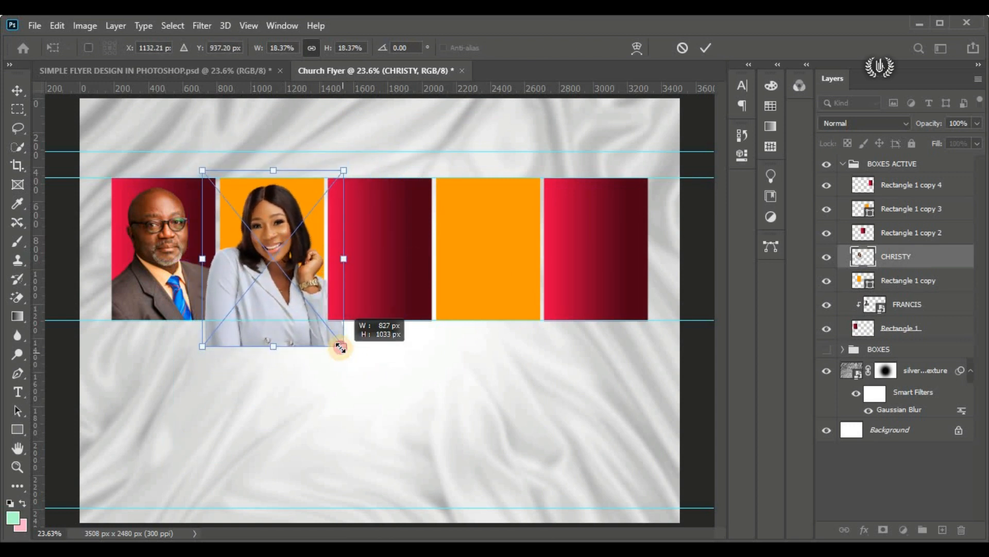
drag(287, 272, 293, 276)
drag(283, 366, 283, 348)
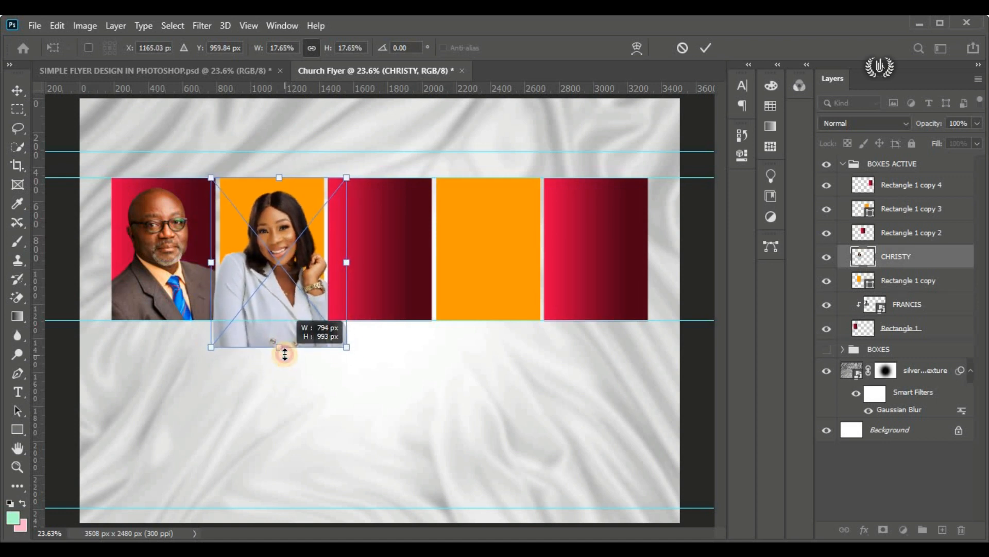
Step: Fine-tune the woman's portrait position so her head and shoulders are centred in the second rectangle, and commit the transform
drag(294, 282, 292, 281)
key(Down)
key(Down)
key(Down)
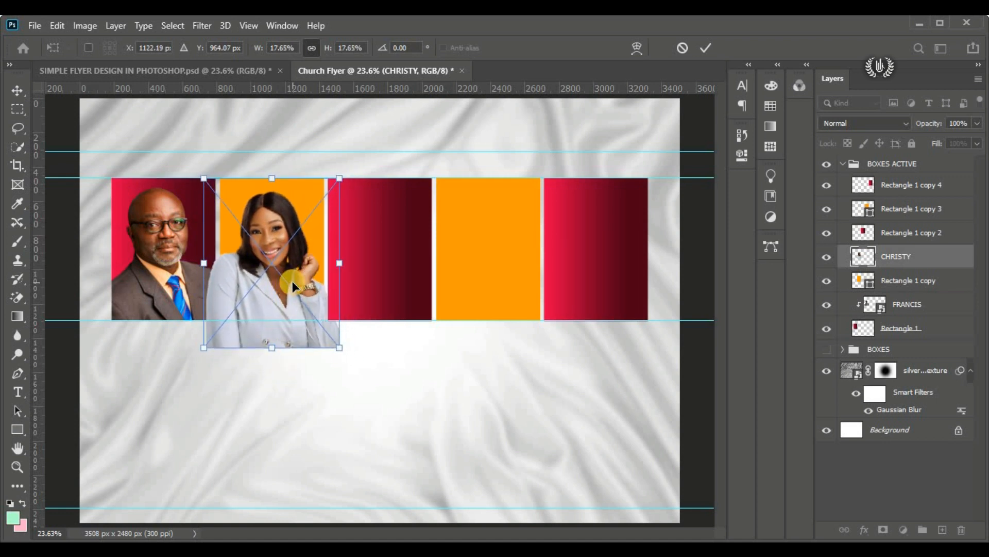
key(Right)
key(Right)
key(Right)
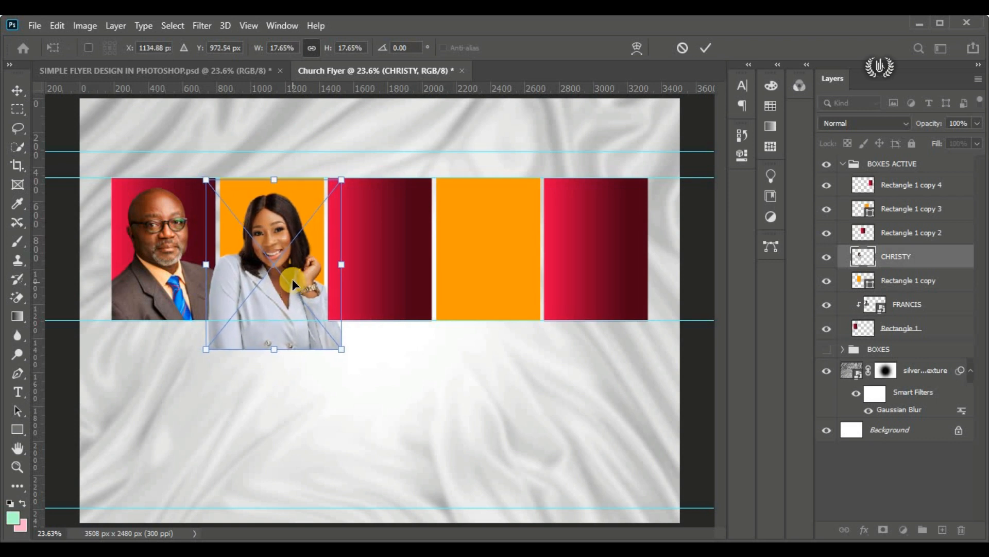
drag(303, 267, 310, 264)
key(Left)
key(Left)
key(Left)
key(Left)
key(Left)
key(Left)
key(Left)
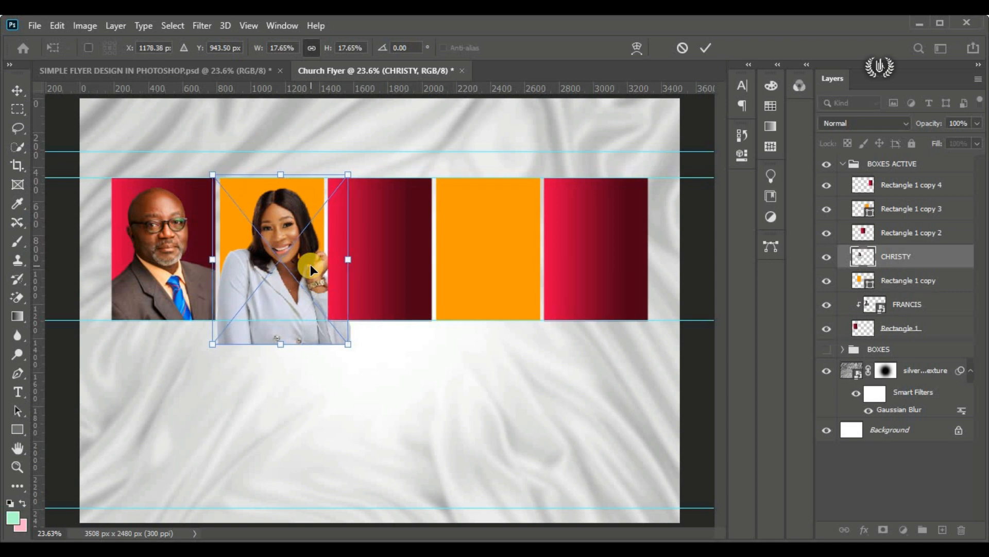
click(684, 49)
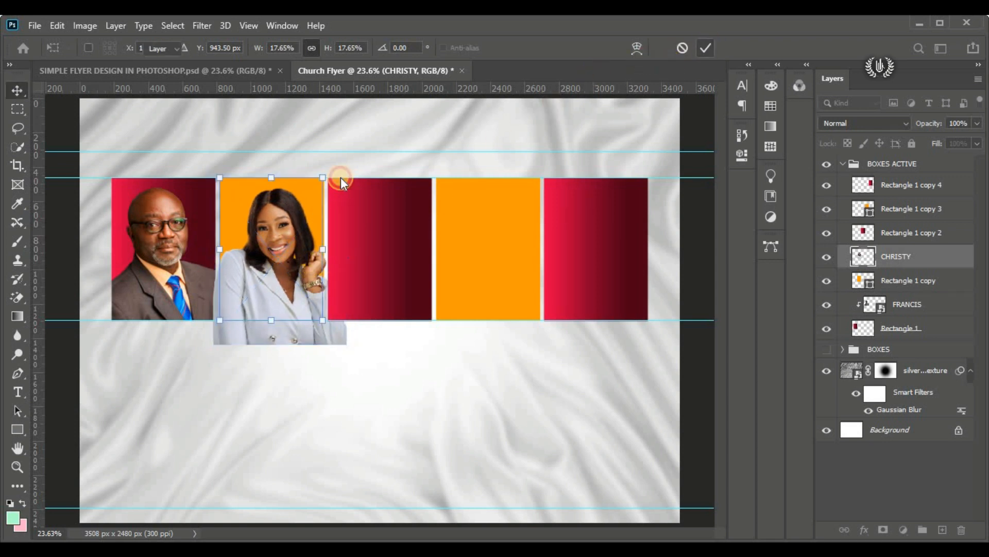
Step: Clip the woman's portrait to the orange rectangle beneath it with a clipping mask
click(267, 237)
right_click(950, 256)
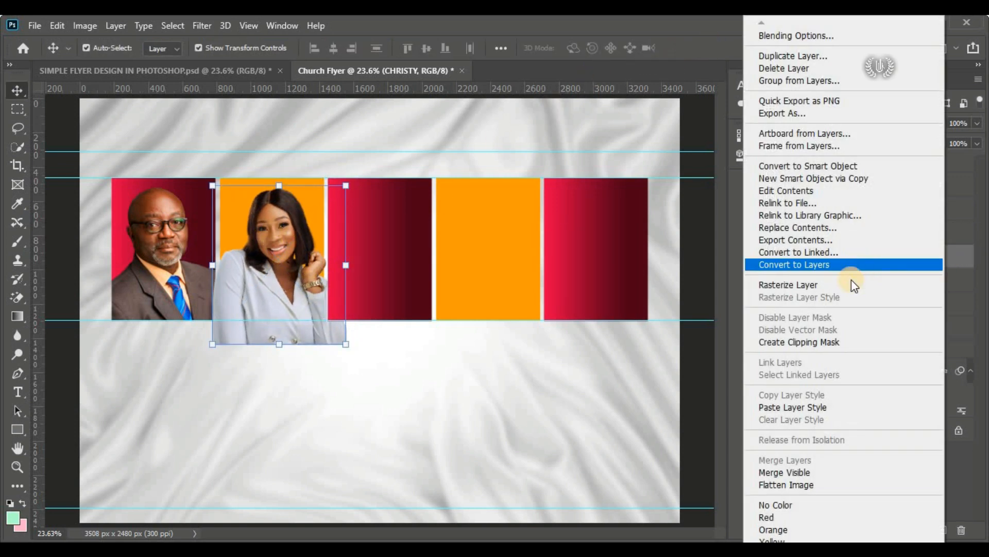
click(849, 341)
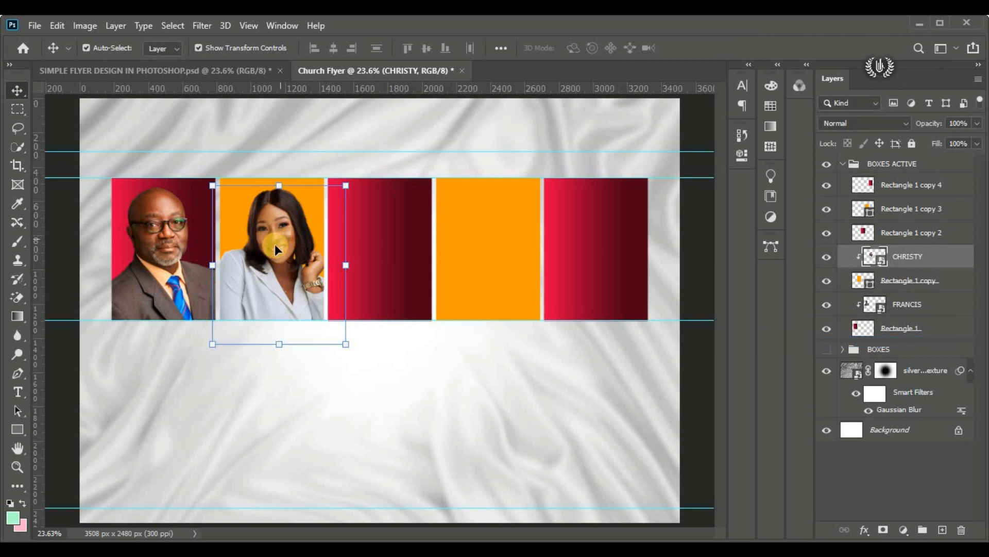
Step: Place the embedded portrait of the man in the black bow tie directly above the middle red rectangle's layer
click(398, 238)
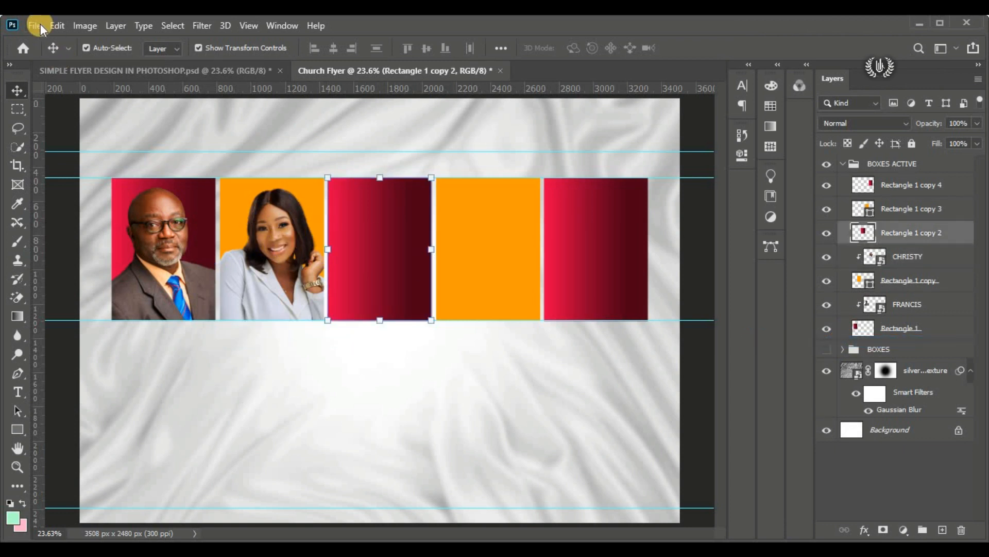
click(35, 25)
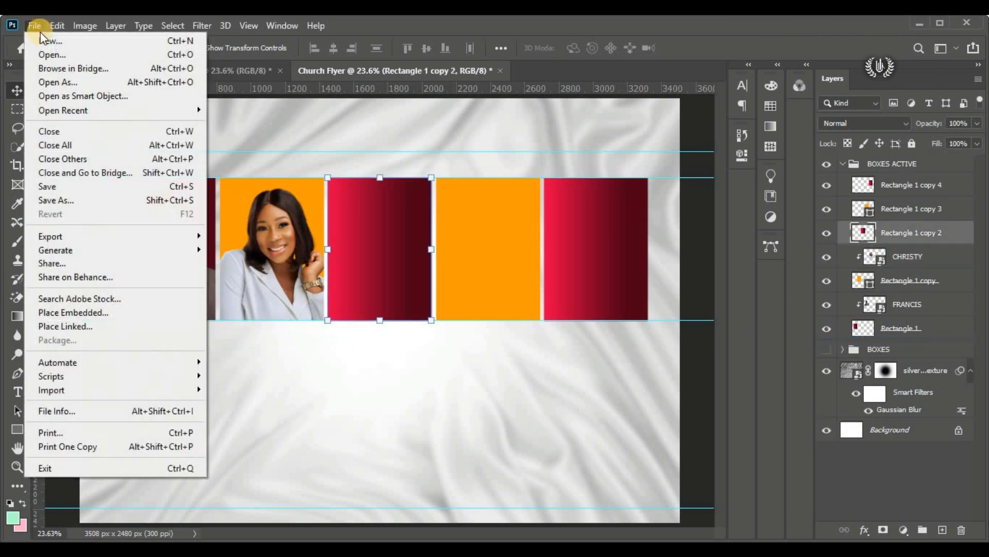
click(145, 315)
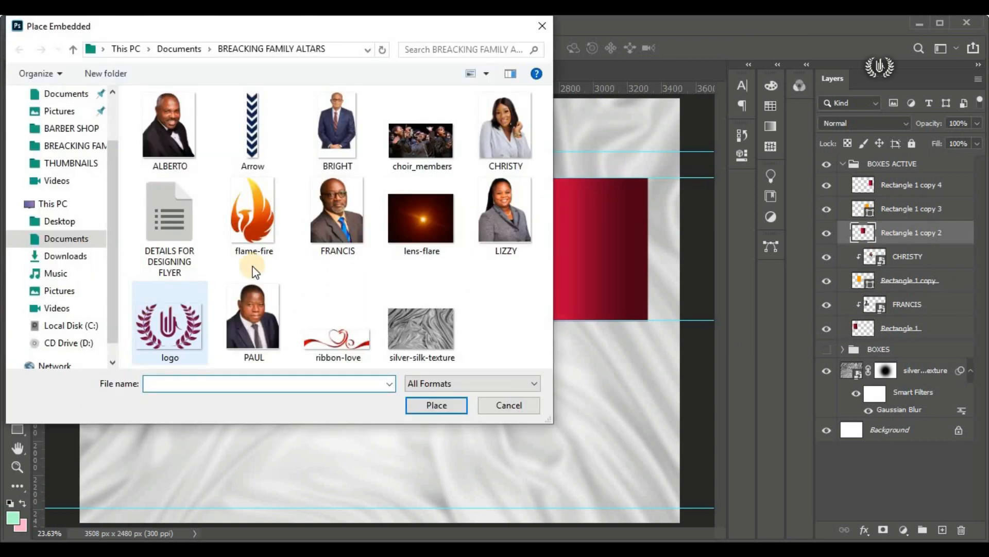
click(181, 153)
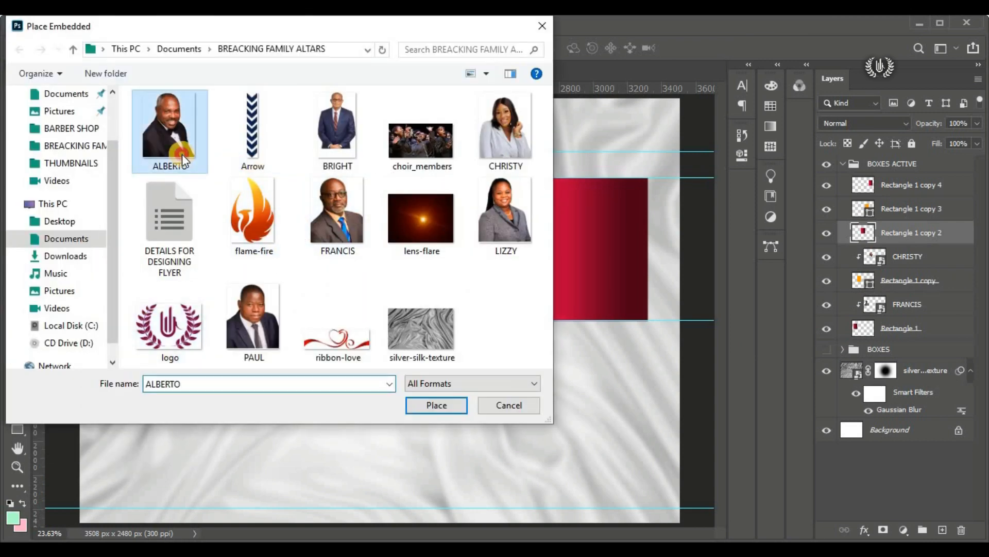
click(460, 413)
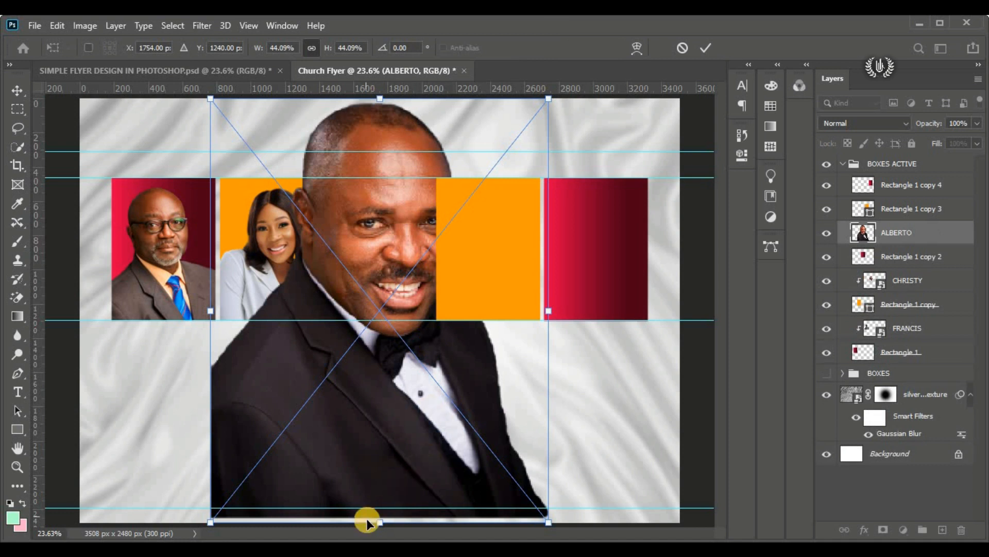
Step: Scale the bow-tie portrait to about 16.5%, position it over the middle red rectangle, and commit the transform
drag(367, 522, 387, 353)
drag(380, 387, 381, 335)
drag(391, 275, 393, 280)
drag(384, 344, 380, 357)
drag(375, 287, 381, 288)
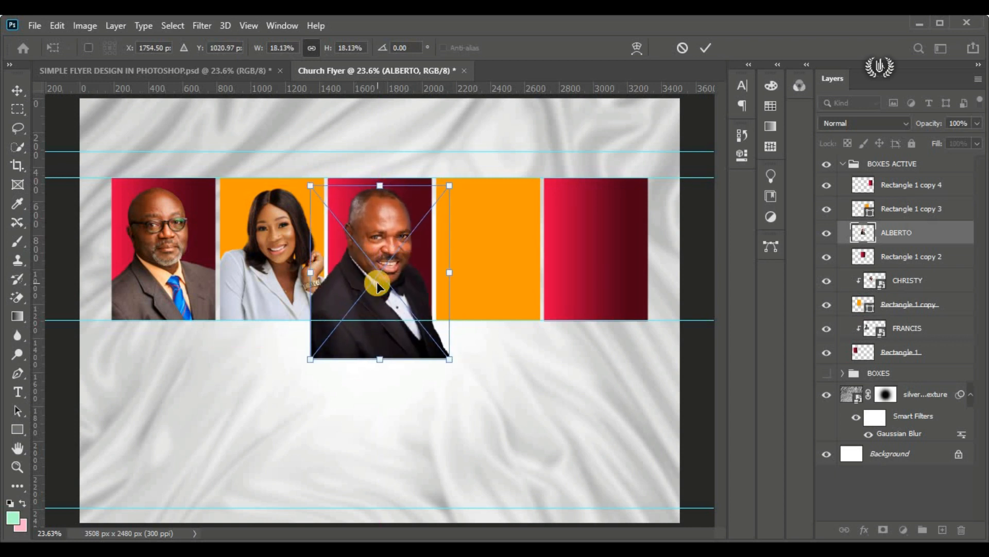
drag(382, 358, 379, 285)
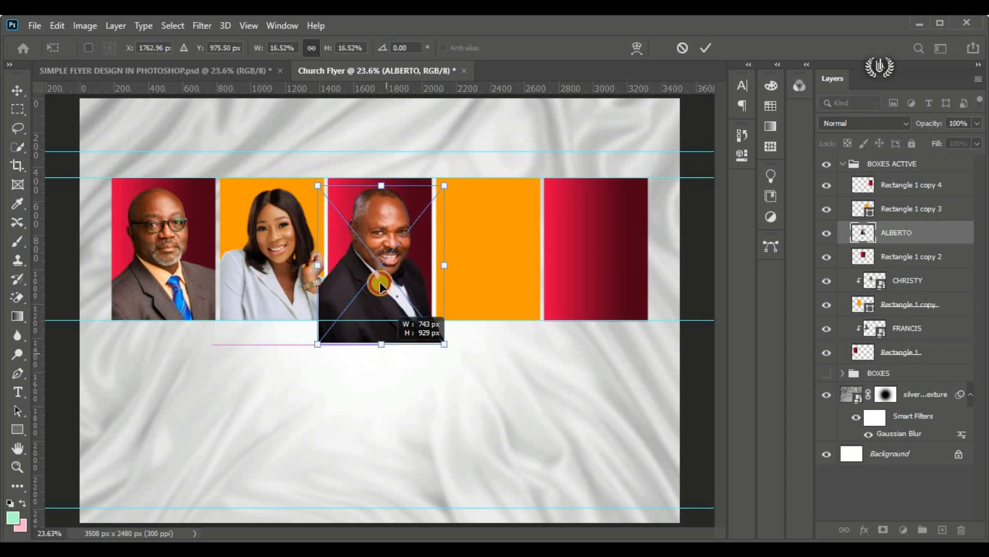
drag(380, 248, 380, 248)
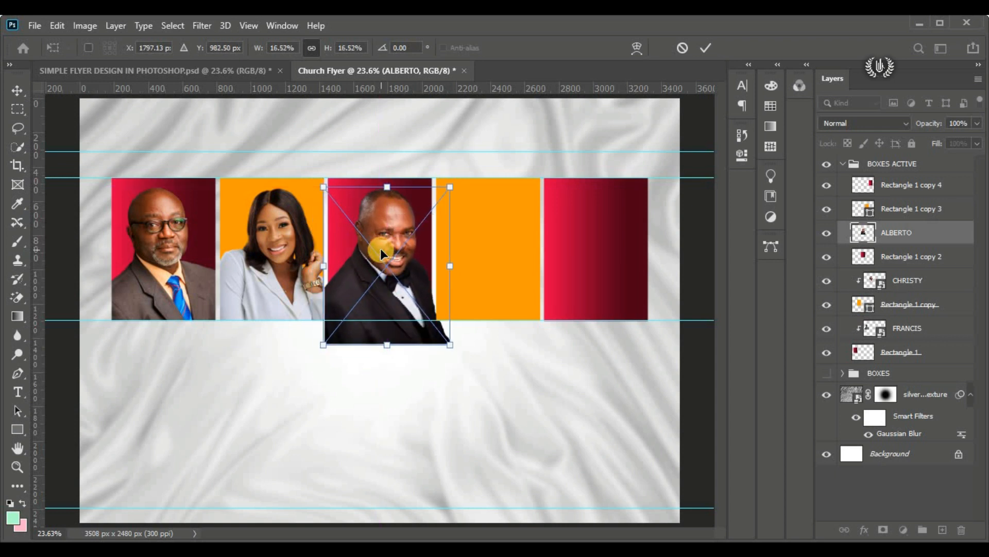
click(706, 48)
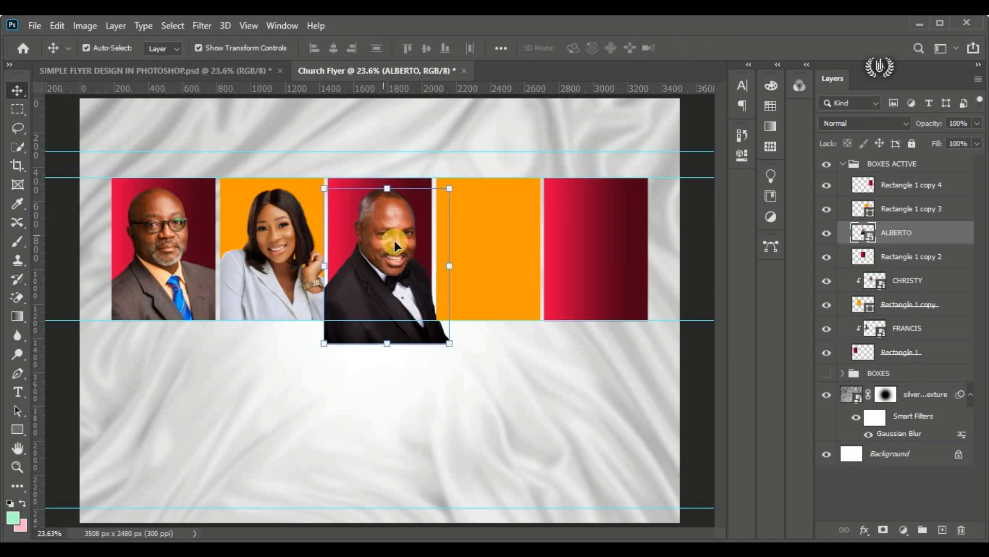
Step: Clip the bow-tie portrait to the middle red rectangle and adjust its position slightly inside the frame
right_click(957, 233)
click(843, 347)
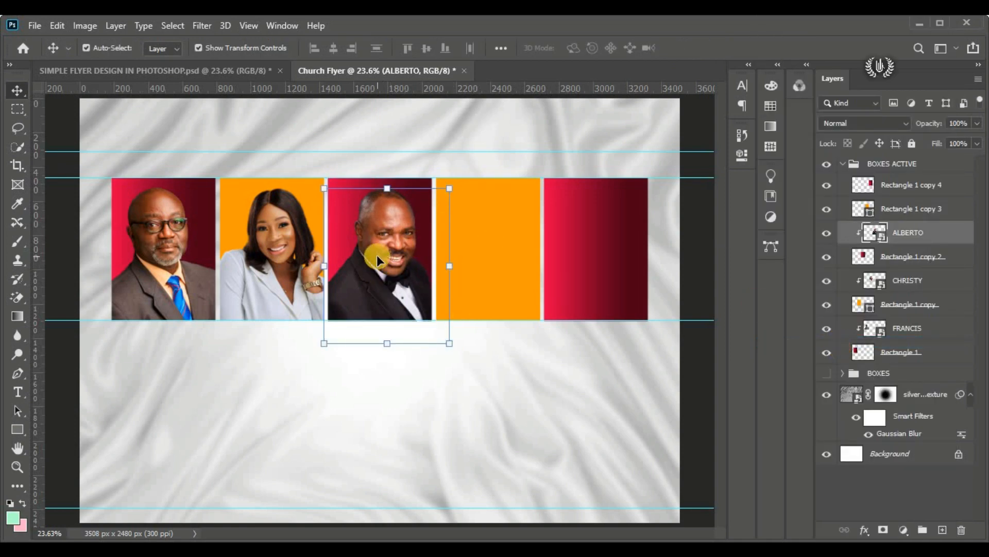
drag(376, 255, 374, 255)
Step: Place the embedded portrait of the woman in the grey tweed blazer directly above the fourth, orange rectangle's layer
click(504, 240)
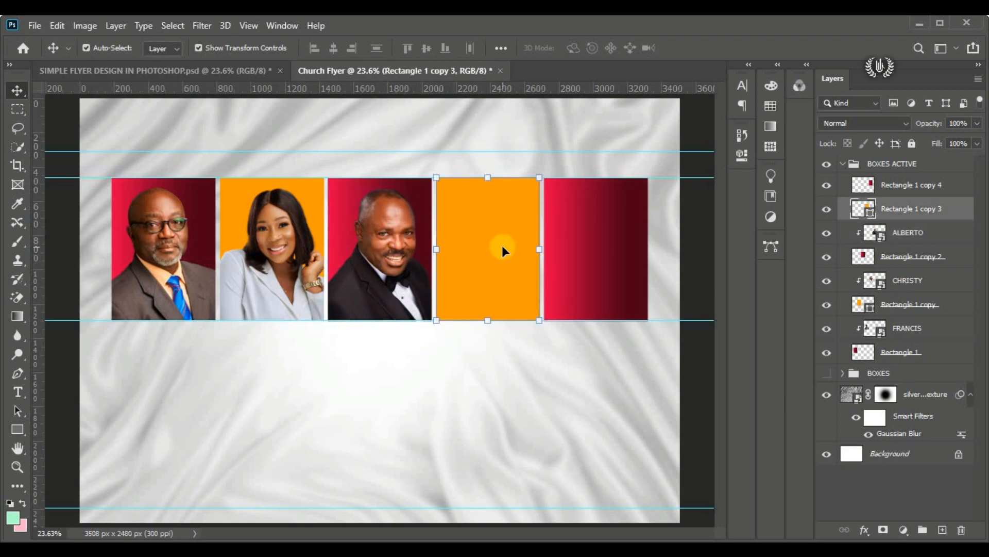
click(35, 25)
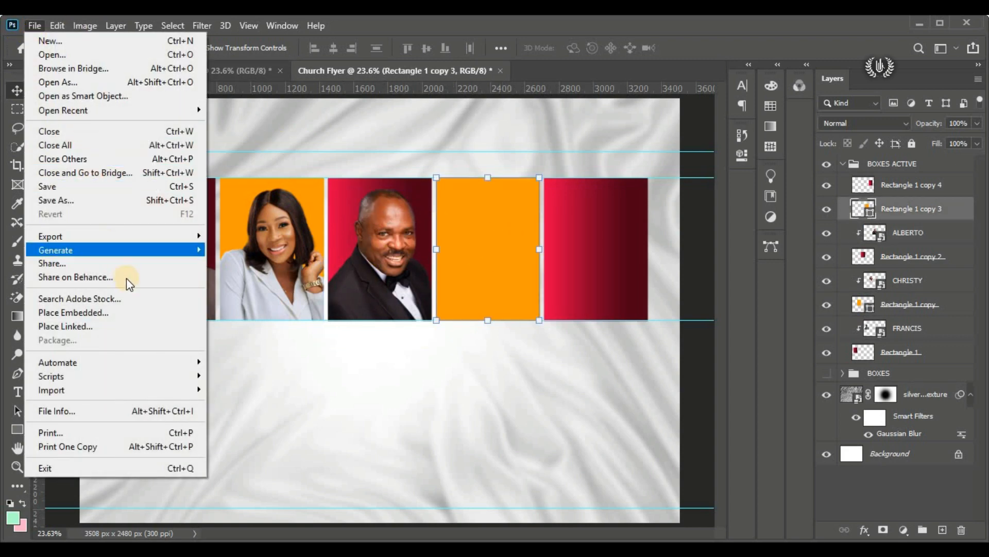
click(134, 313)
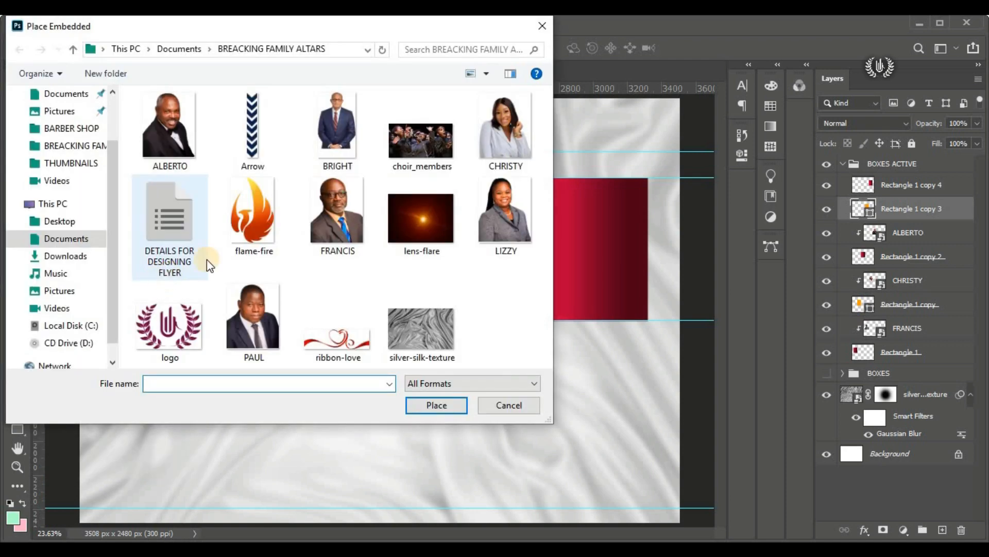
click(502, 227)
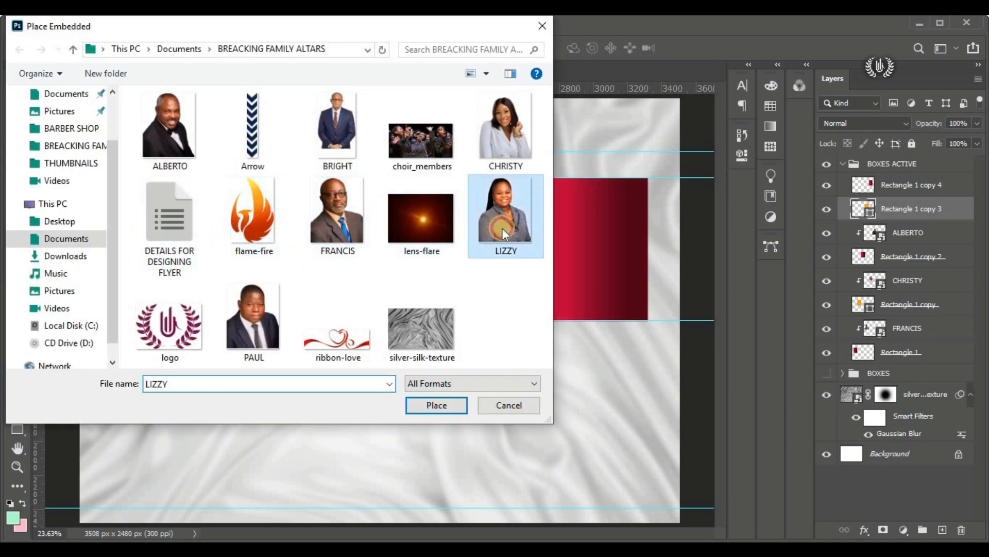
click(437, 405)
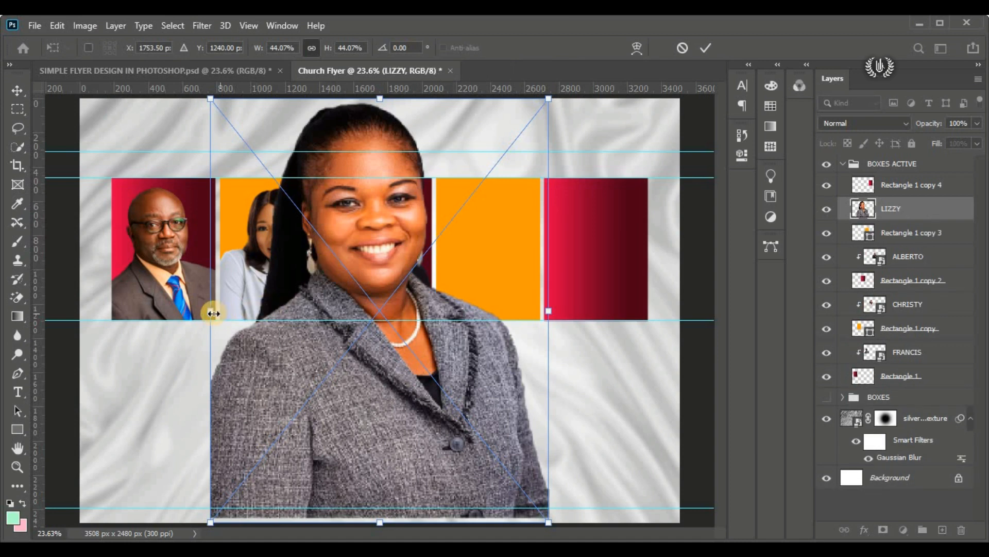
Step: Scale the tweed-blazer portrait to about 16.83%, position it over the fourth rectangle, and commit the transform
drag(212, 313, 472, 225)
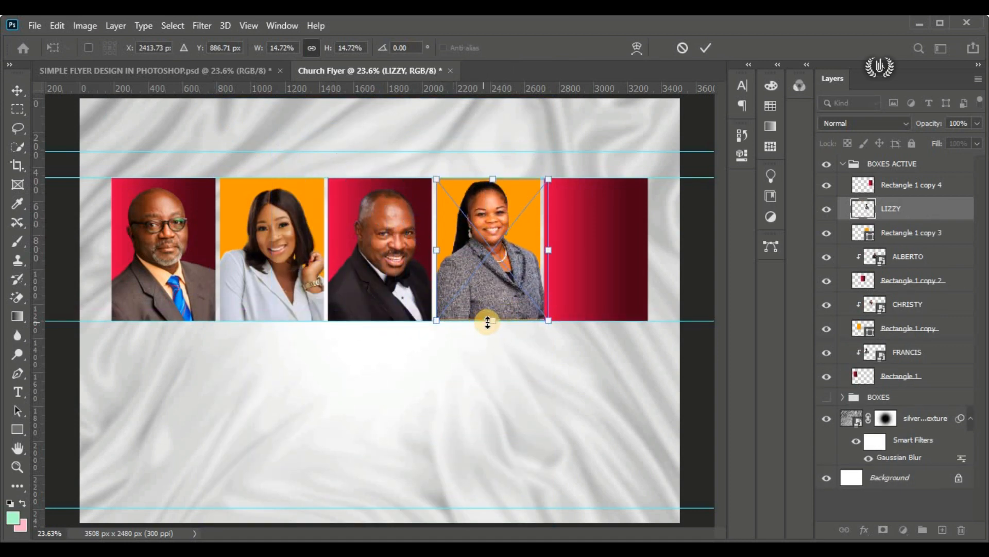
drag(491, 332, 491, 336)
drag(490, 256, 491, 266)
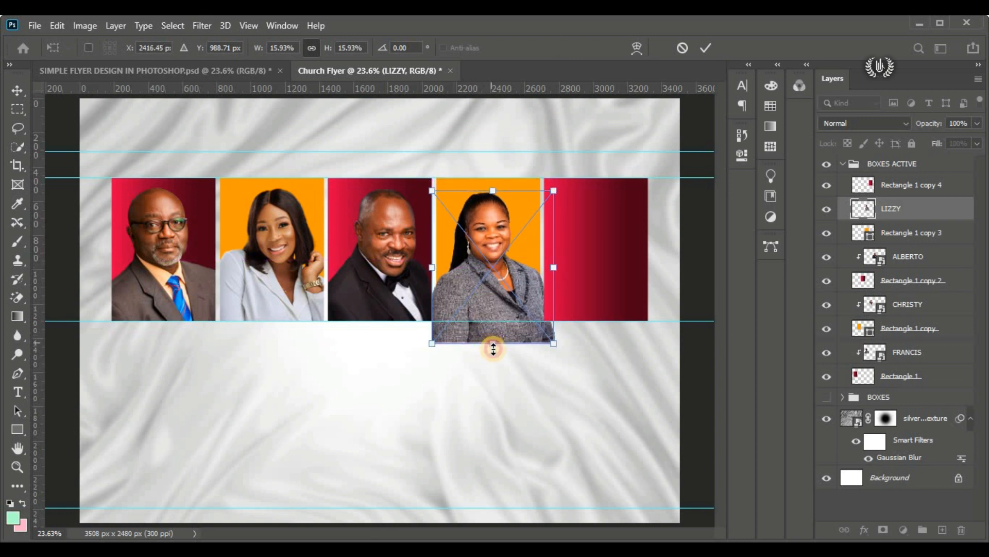
drag(492, 344, 493, 344)
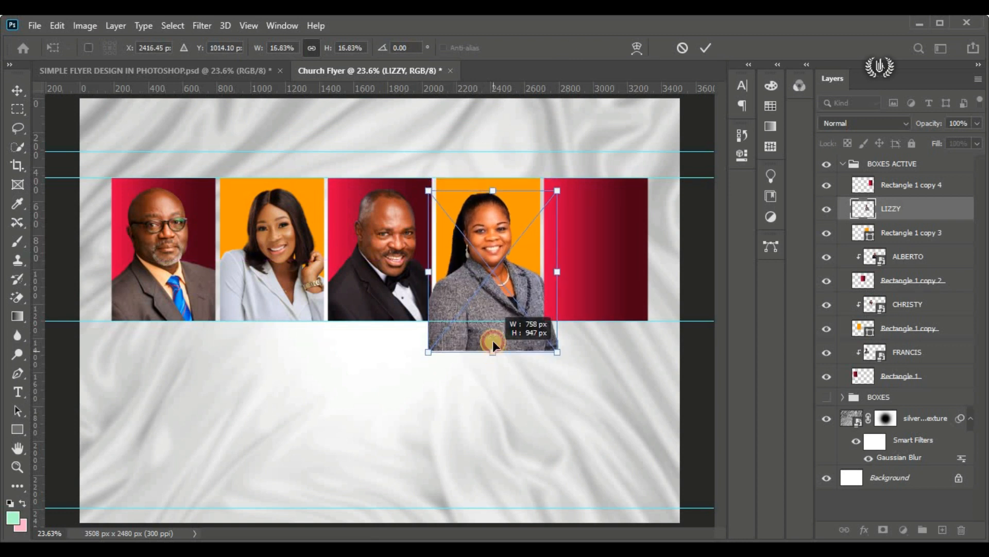
click(704, 50)
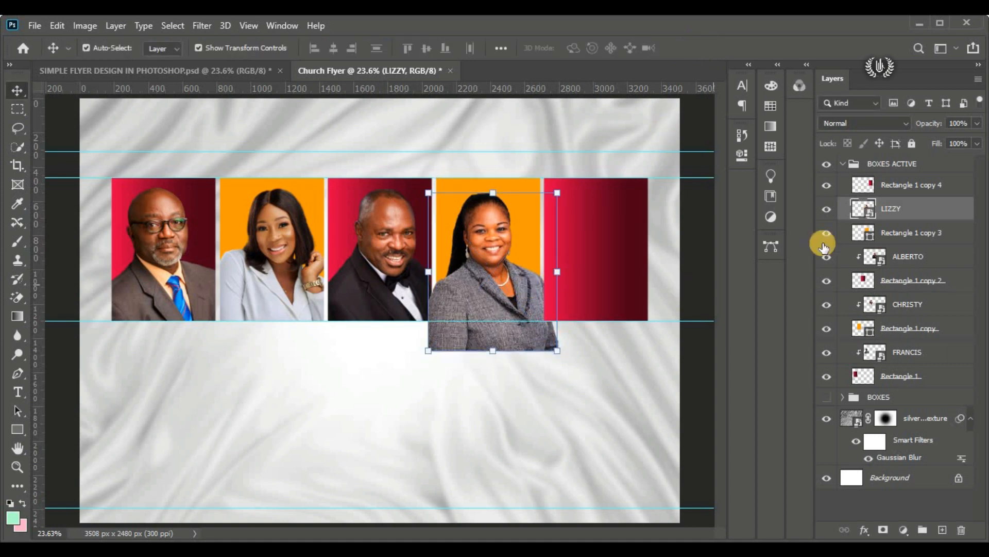
Step: Clip the tweed-blazer portrait to the fourth, orange rectangle and adjust its position slightly inside the frame
right_click(925, 208)
click(796, 339)
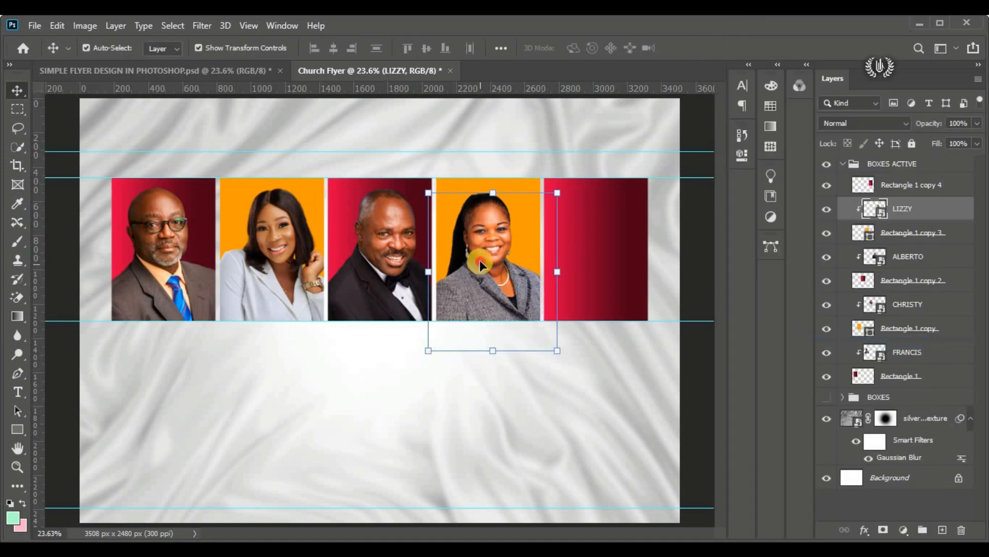
drag(480, 261, 485, 265)
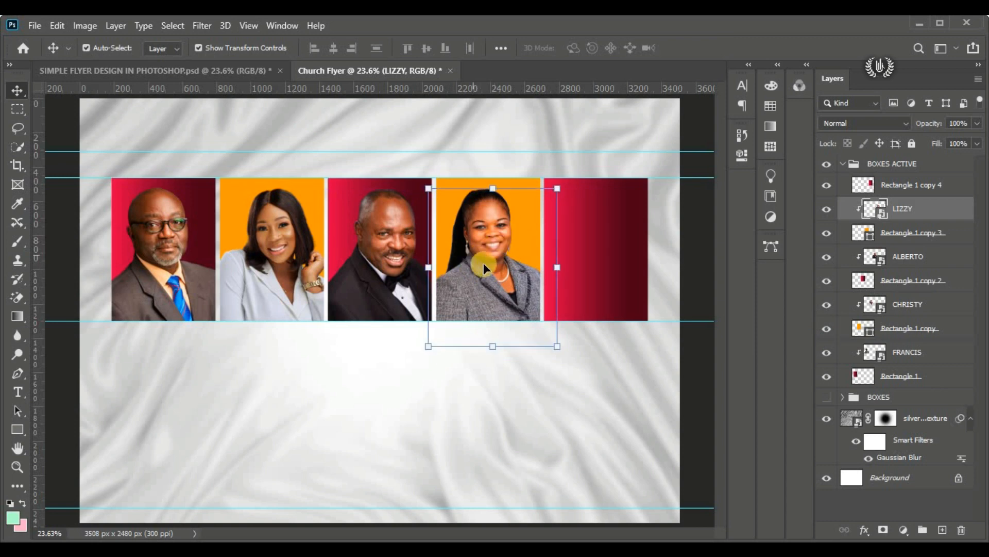
Step: Place the embedded portrait of the man in the navy suit and tie directly above the fifth, red rectangle's layer
click(619, 233)
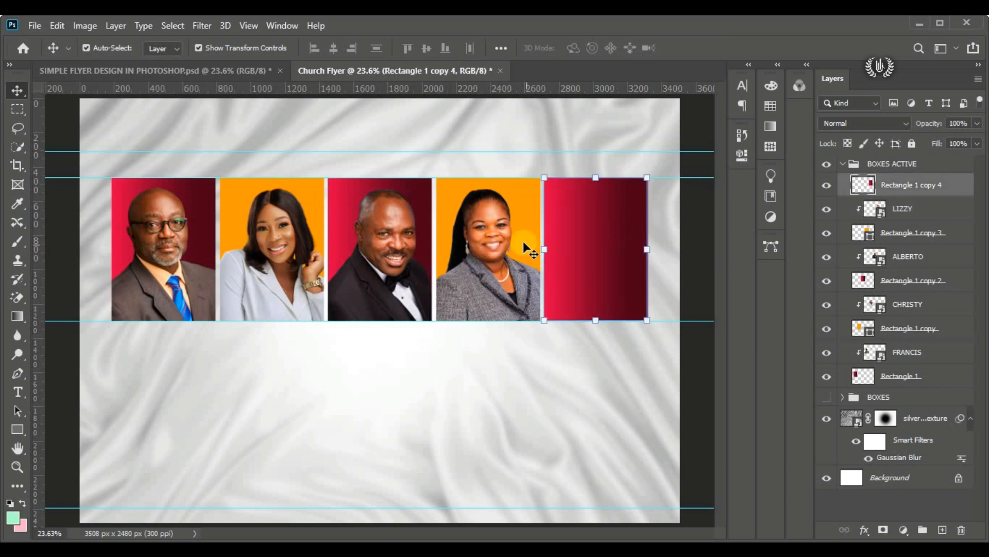
click(41, 26)
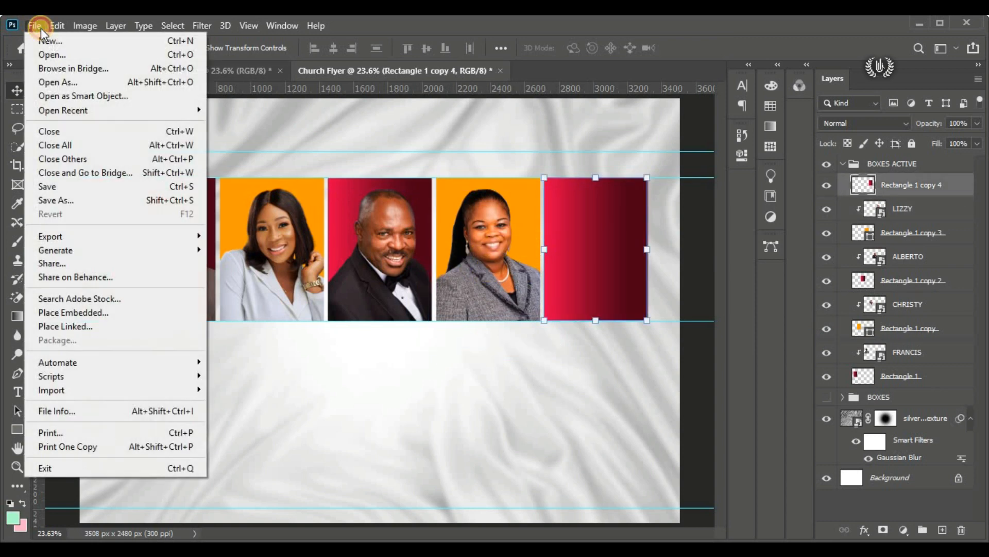
click(154, 312)
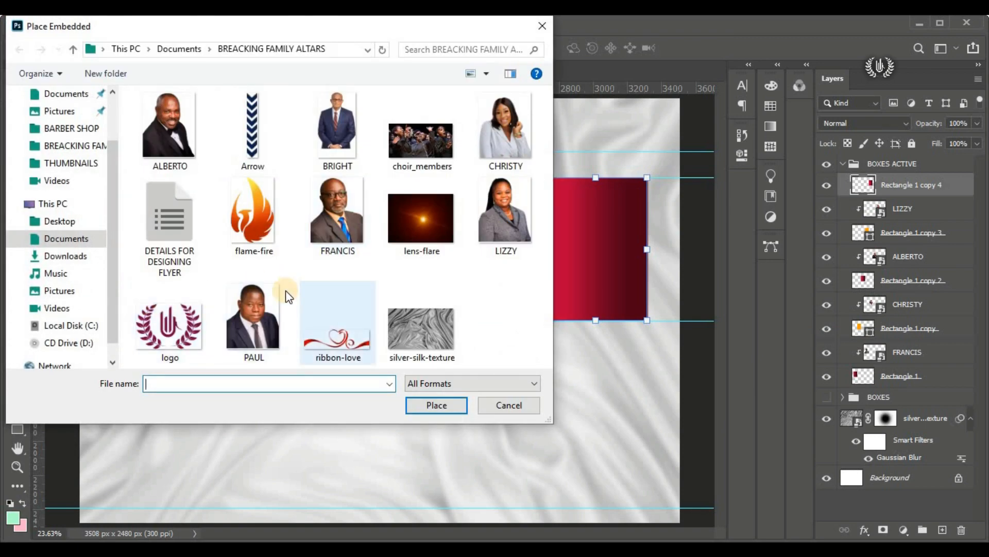
click(243, 314)
click(451, 404)
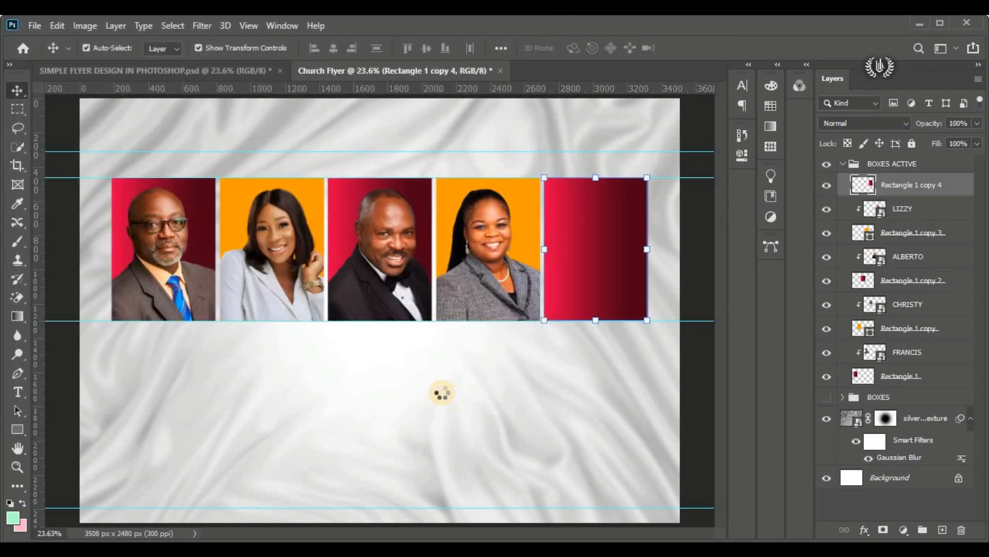
Step: Scale down the navy-suit portrait, position it to cover the fifth rectangle, and commit the transform
drag(211, 310, 387, 311)
drag(550, 264, 665, 235)
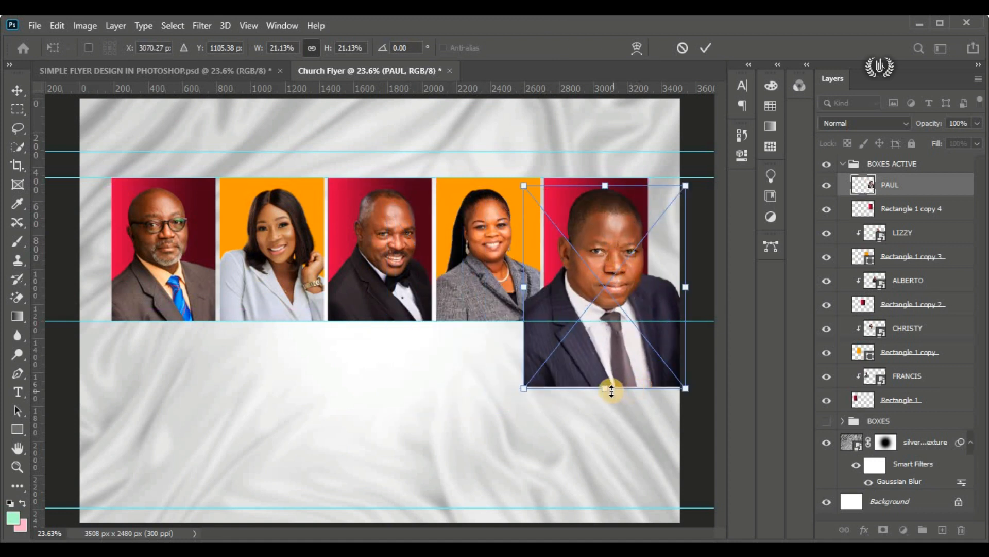
drag(611, 387, 609, 344)
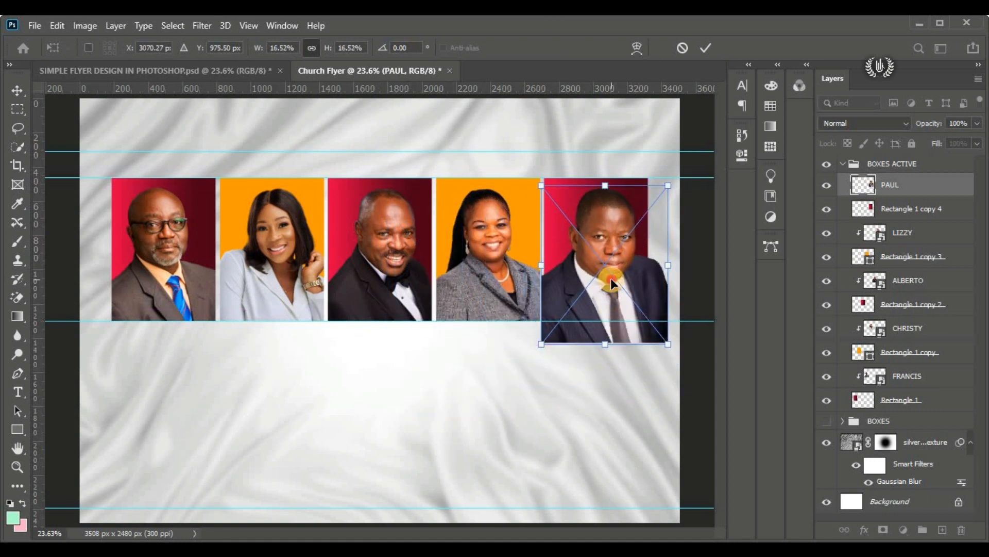
drag(611, 277, 602, 280)
drag(659, 185, 652, 194)
mouse_move(607, 233)
mouse_down()
mouse_move(613, 225)
mouse_move(597, 225)
mouse_move(607, 225)
mouse_up()
drag(596, 336, 596, 332)
click(706, 48)
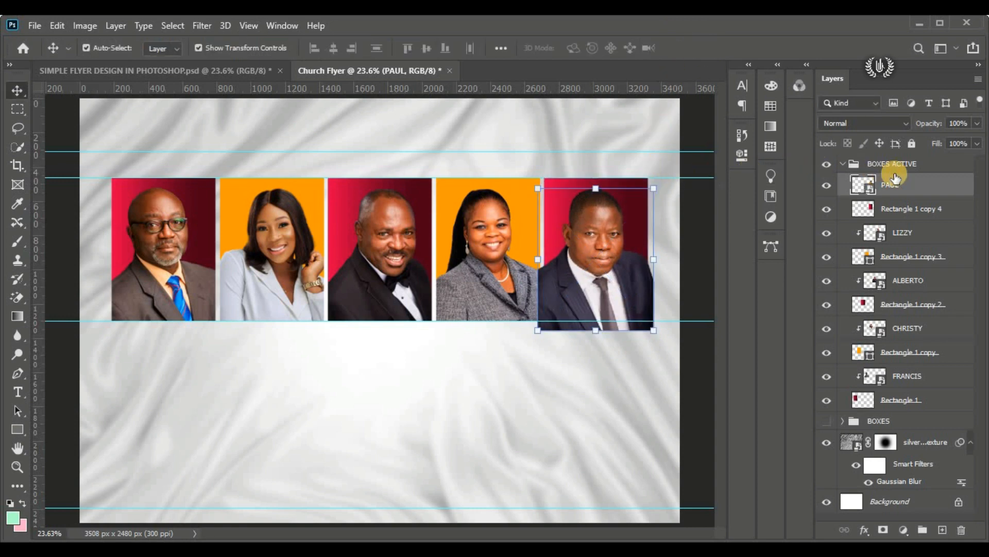
Step: Clip the navy-suit portrait to the fifth, red rectangle and collapse the BOXES ACTIVE group
right_click(942, 181)
click(825, 342)
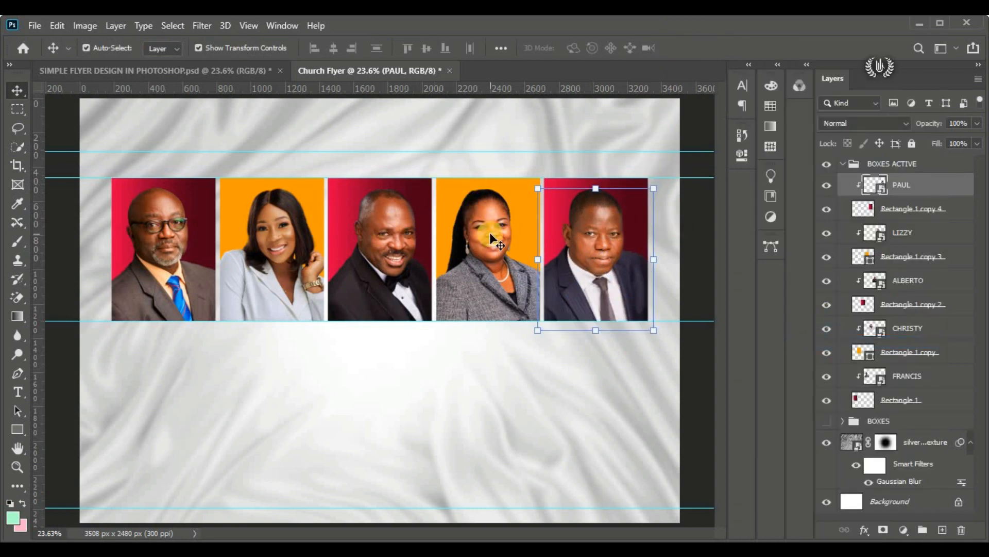
click(835, 165)
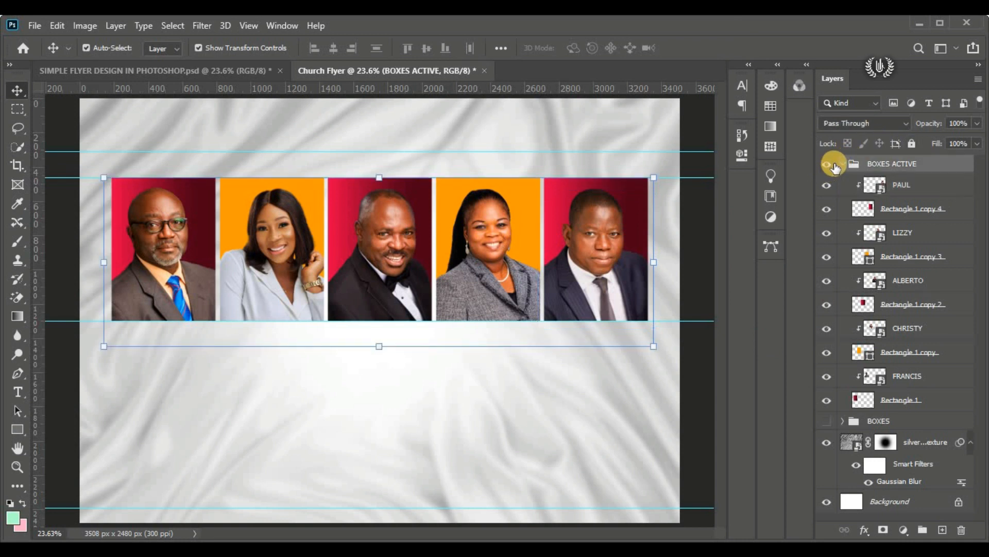
click(843, 164)
Step: Check the BOXES ACTIVE and BOXES groups by toggling their visibility, leaving only BOXES ACTIVE shown and nothing selected
click(827, 164)
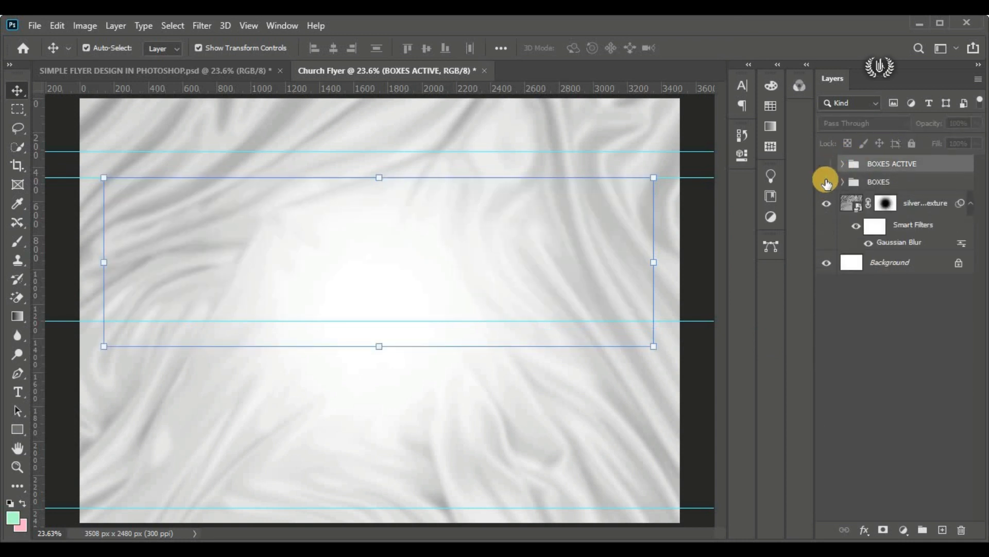
click(827, 182)
click(826, 165)
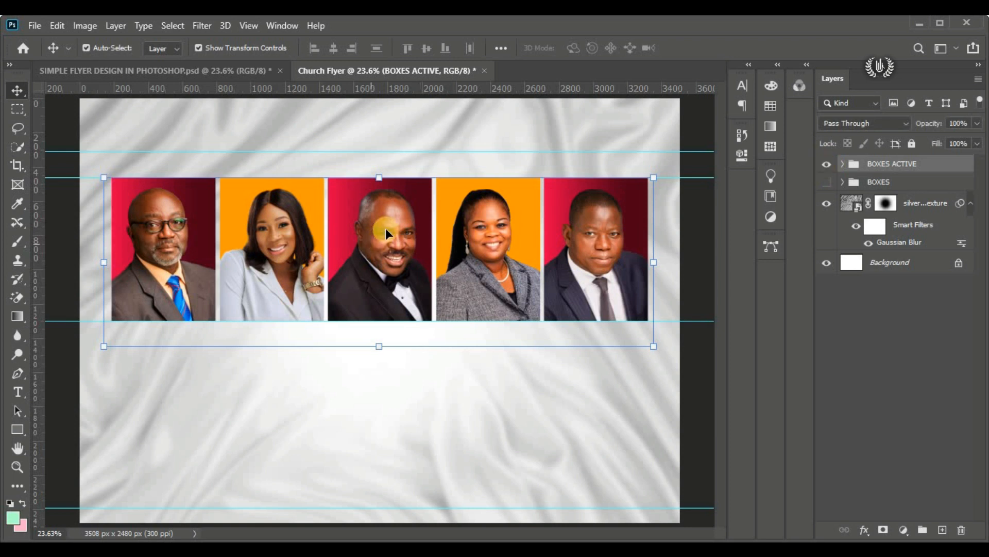
click(694, 128)
Step: Draw a pink (ffb3ca) rectangle about 606 × 120 px along the bottom of the first portrait frame, ending at the guide
click(20, 434)
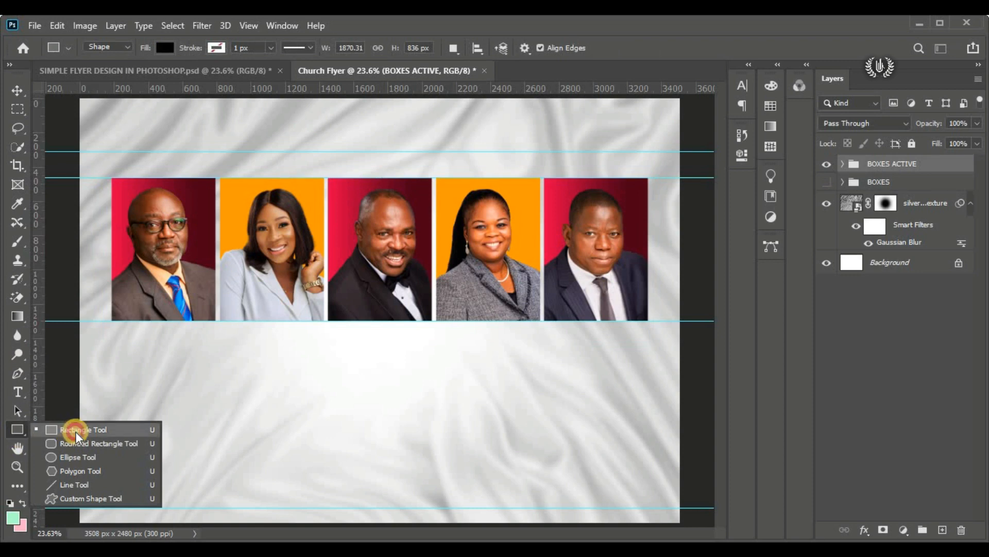
click(76, 436)
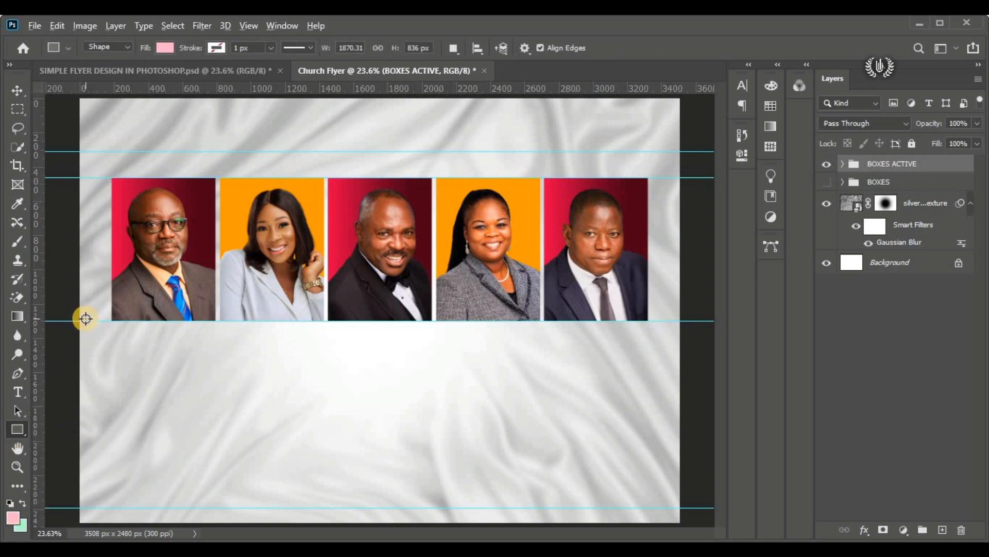
scroll(84, 316, up, 2)
scroll(201, 285, up, 2)
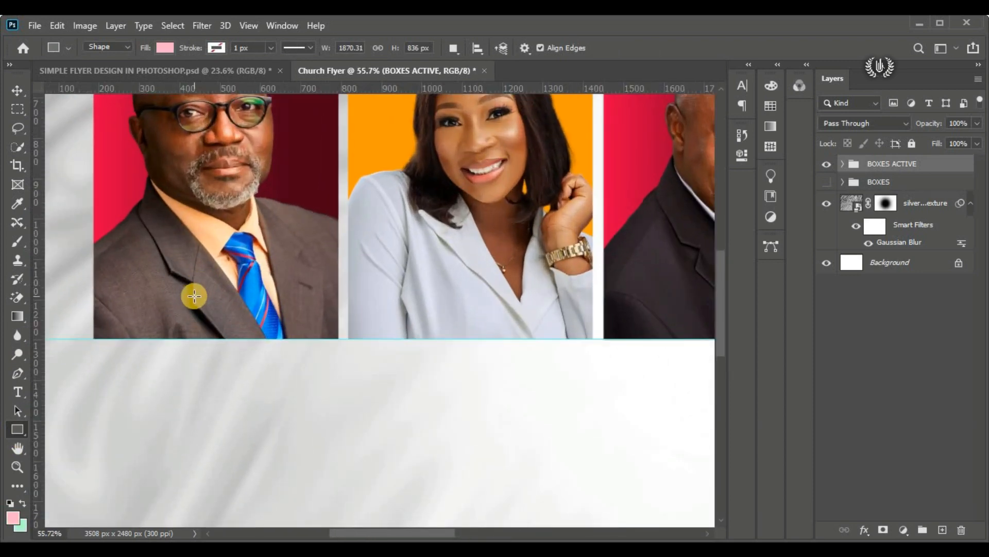
scroll(111, 343, up, 2)
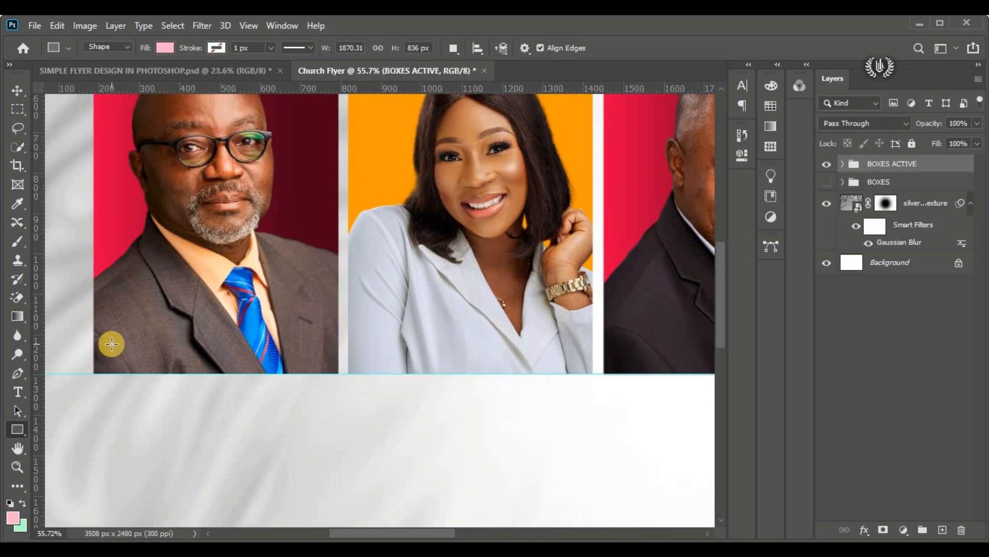
click(12, 518)
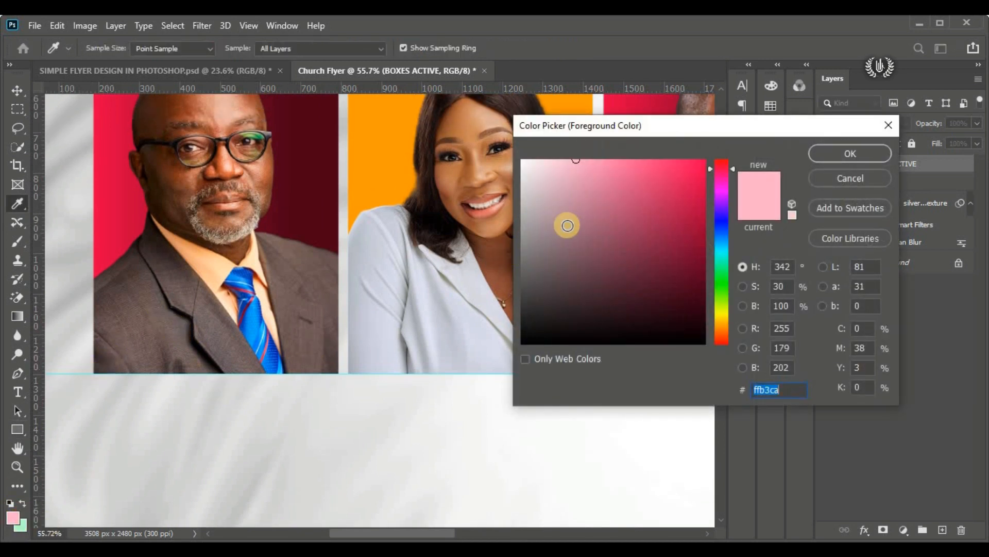
click(851, 153)
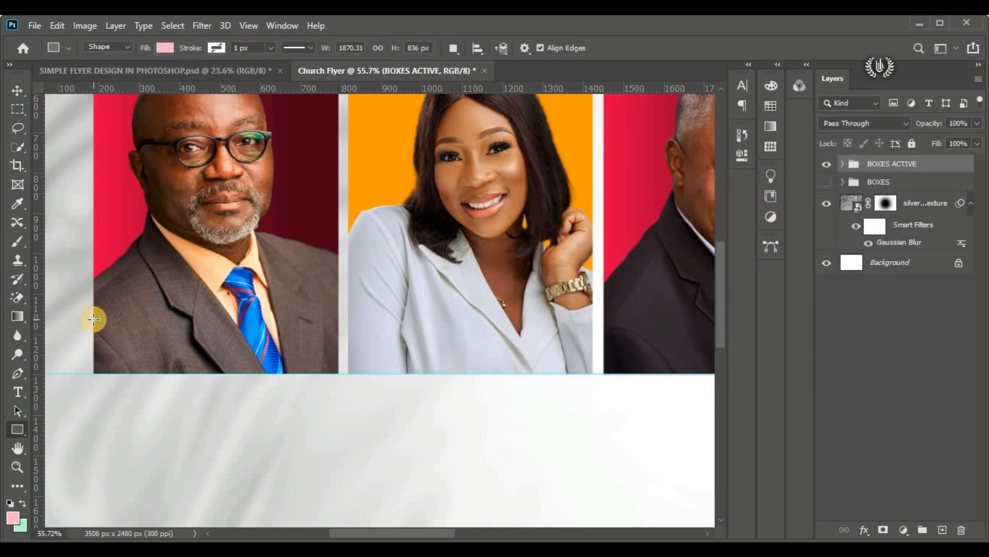
drag(94, 326, 338, 373)
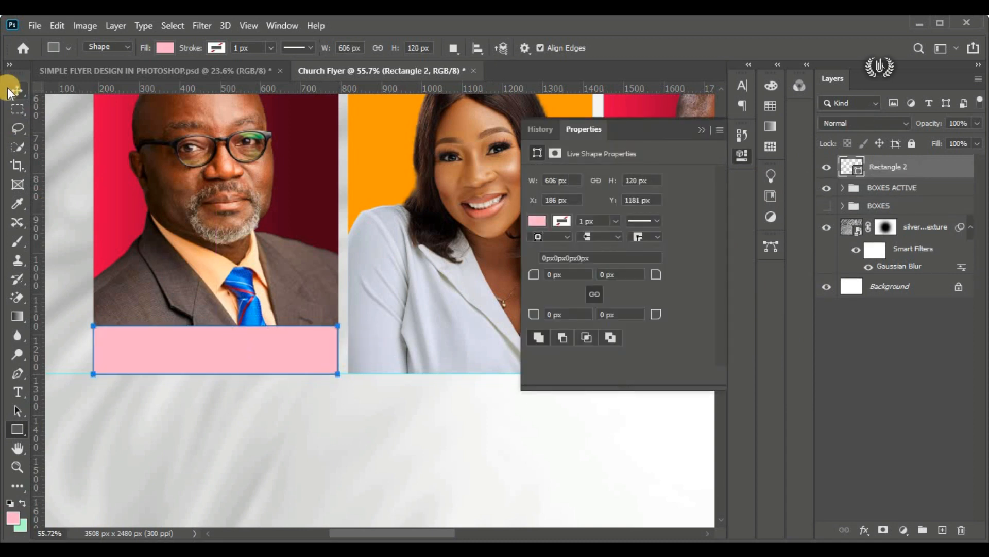
click(8, 89)
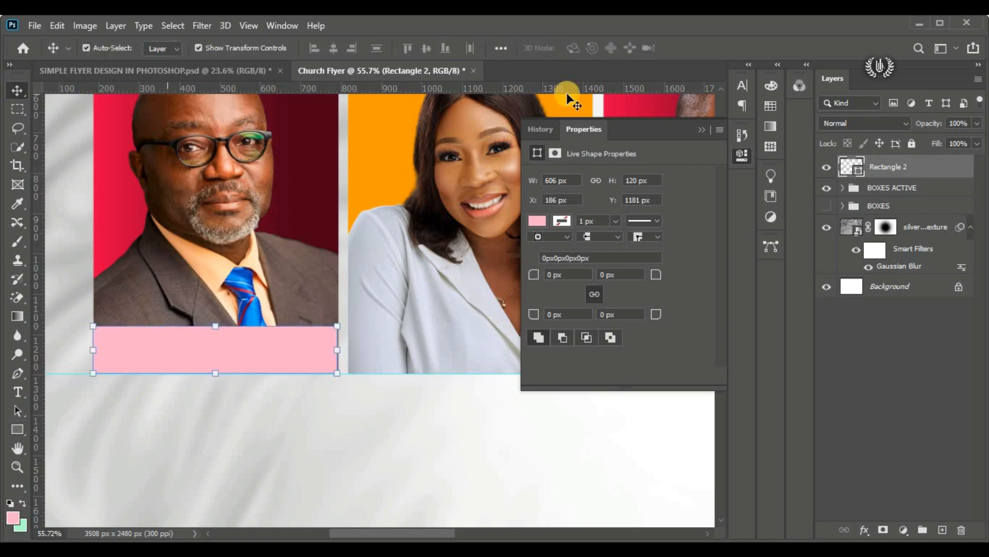
click(699, 131)
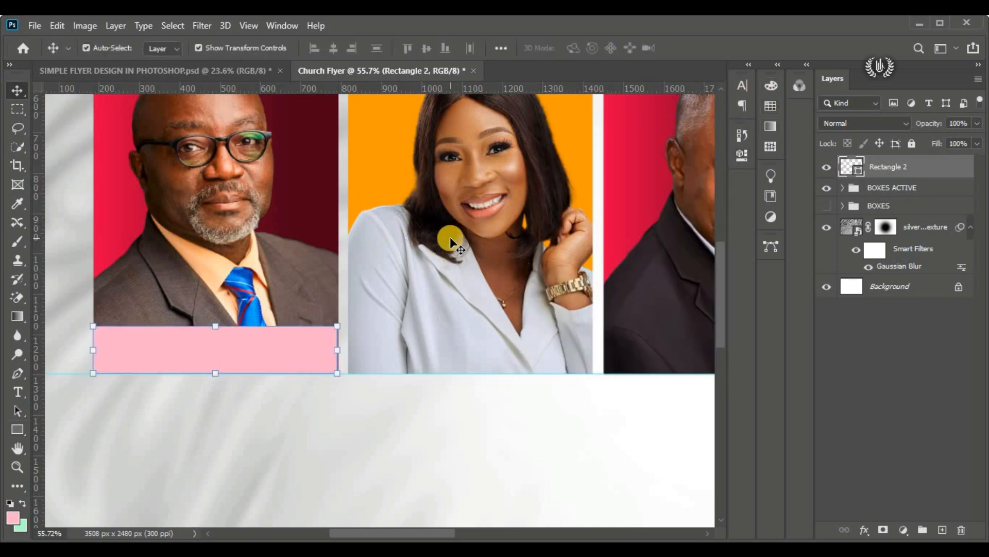
Step: Change the fill of the caption bar under the first portrait to dark green (04521a)
key(ctrl+0)
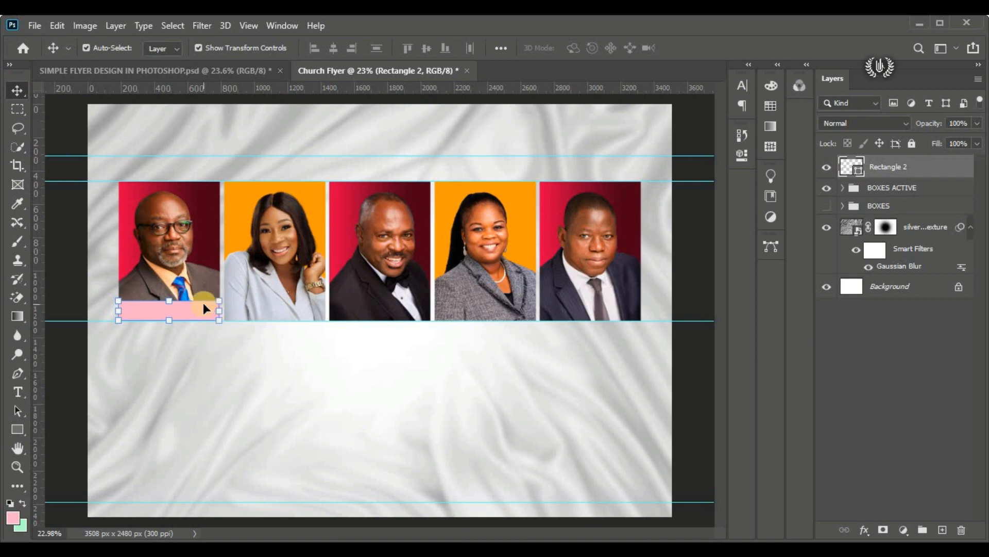
scroll(168, 312, up, 7)
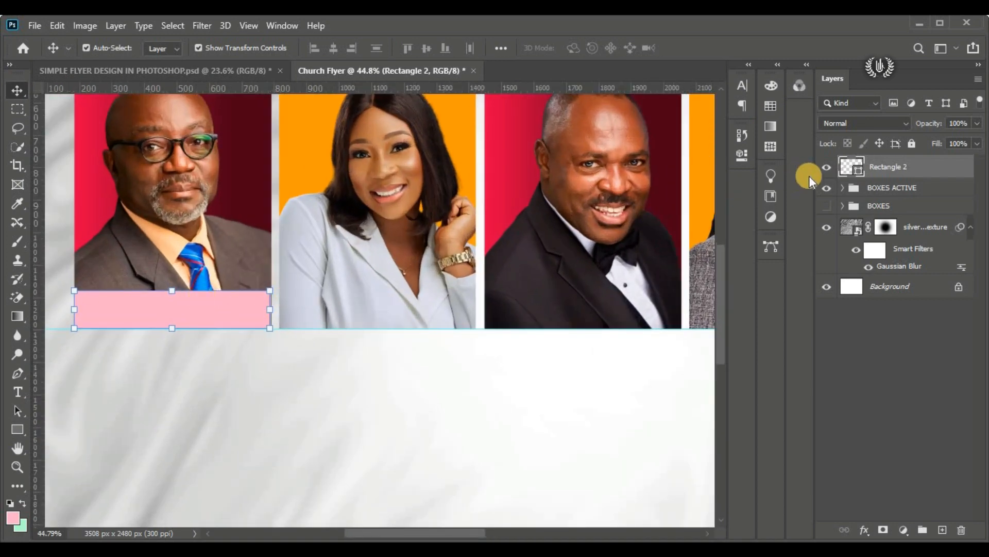
double_click(858, 174)
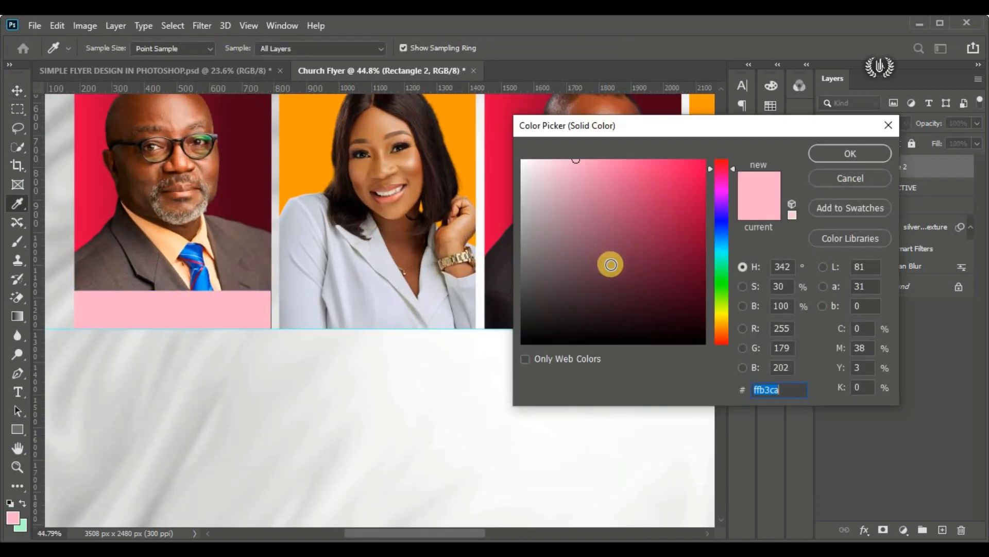
click(723, 273)
drag(697, 305, 698, 285)
click(821, 151)
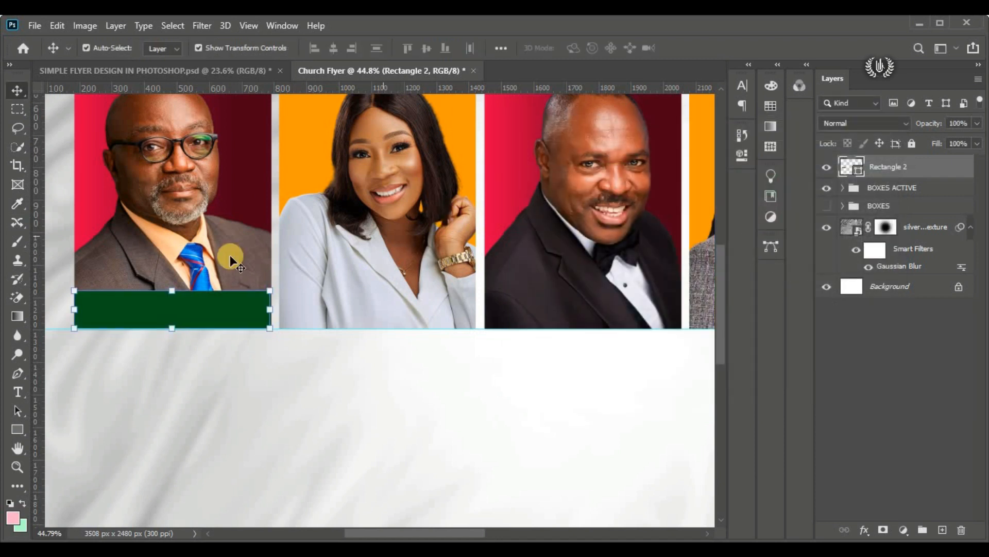
Step: Duplicate the green caption bar four times, aligning one copy along the bottom of each remaining portrait frame
drag(166, 303, 367, 302)
drag(373, 536, 406, 530)
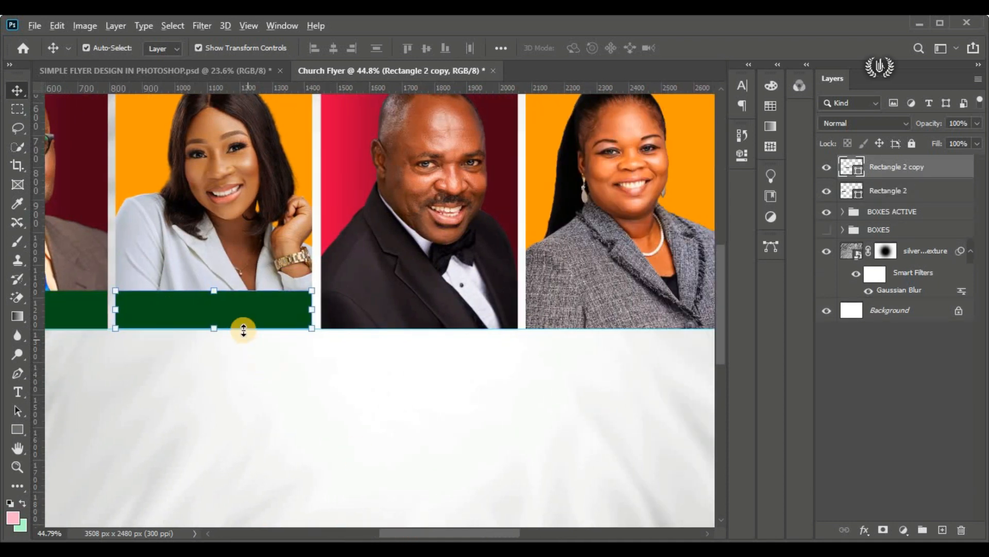
drag(281, 316, 447, 310)
drag(443, 522, 478, 509)
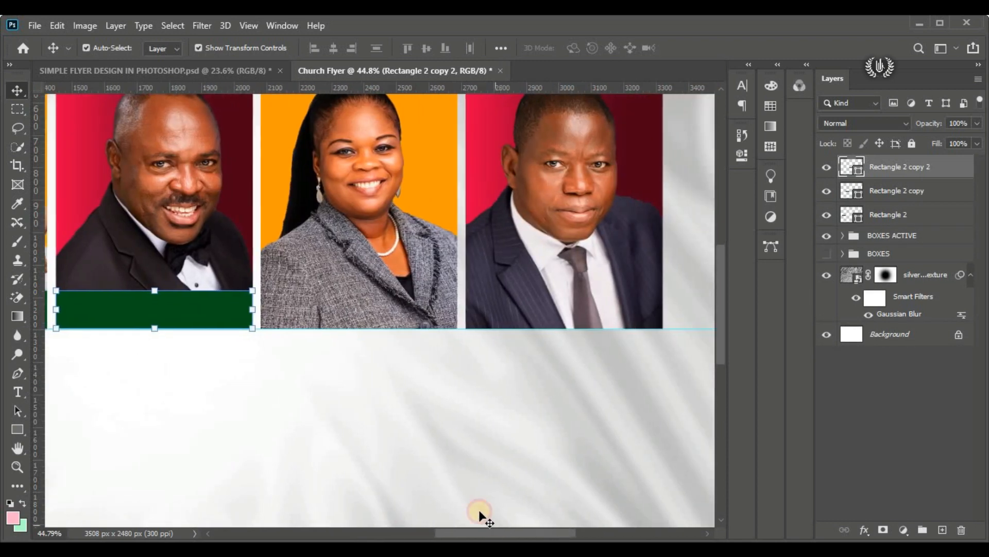
drag(180, 310, 371, 334)
drag(485, 534, 506, 534)
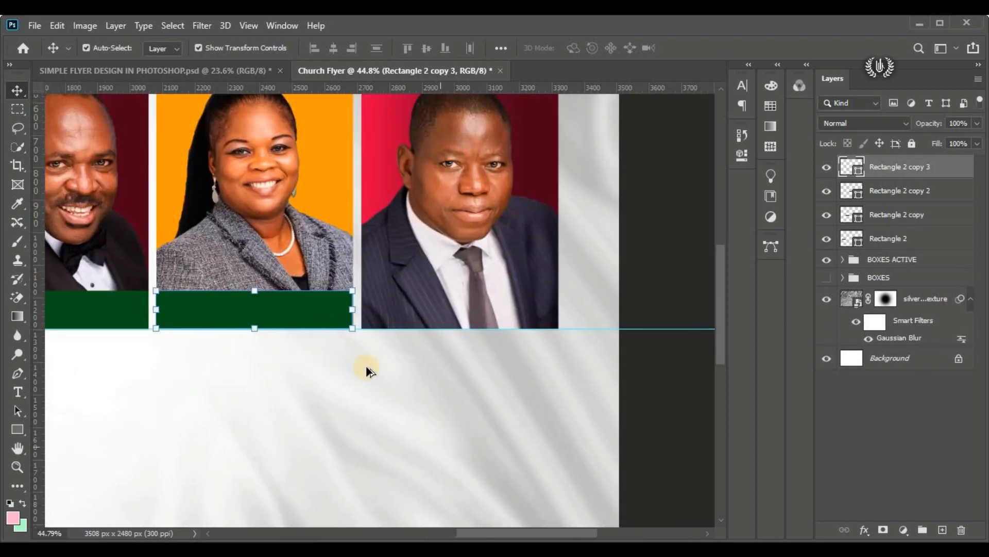
drag(312, 316, 517, 306)
key(ctrl+0)
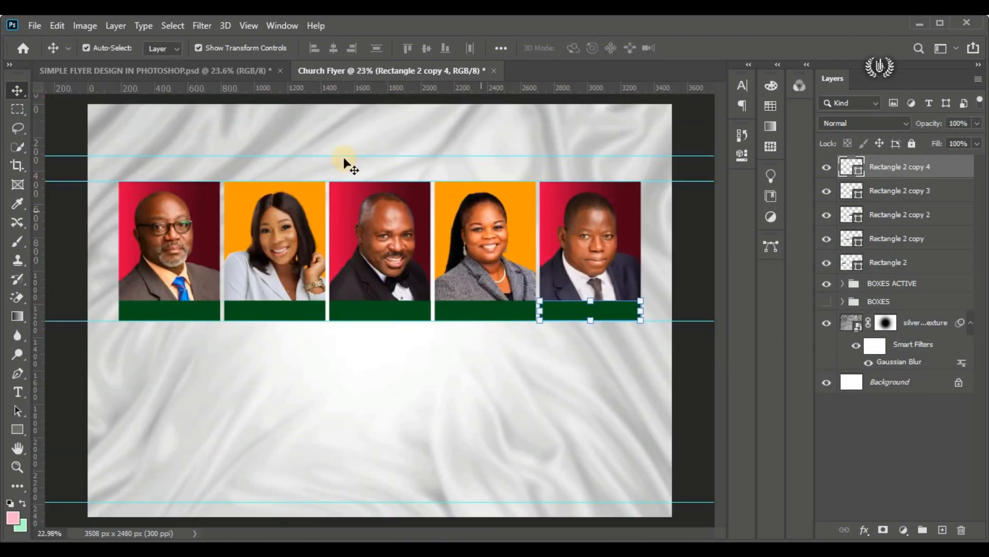
Step: Recolor the first caption bar to orange (ff9c00), sampled from the background of the second portrait
click(196, 308)
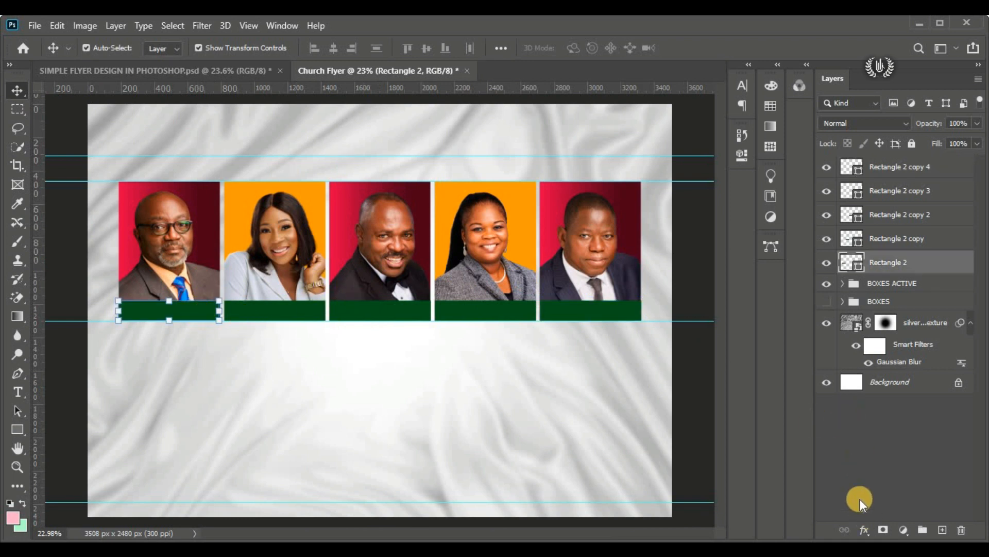
double_click(858, 265)
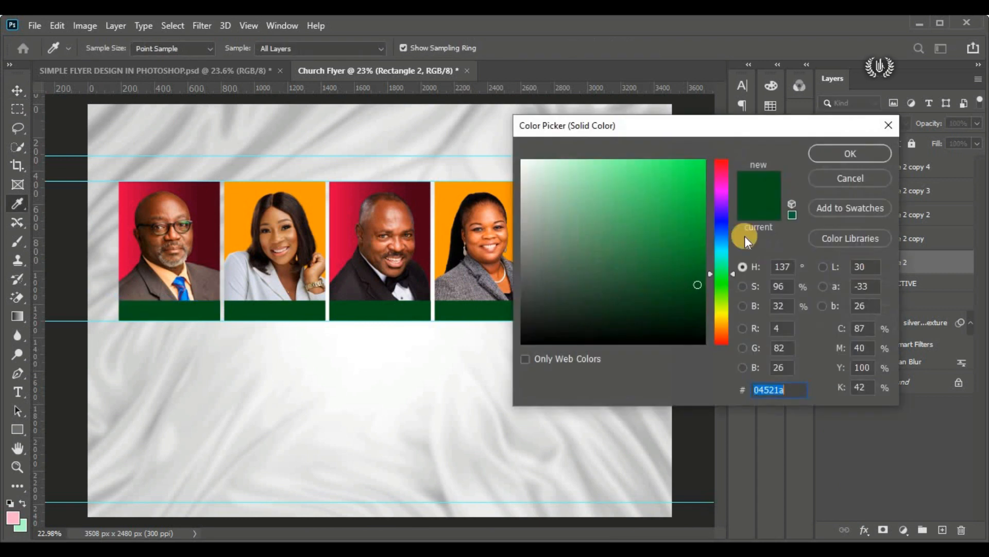
click(309, 192)
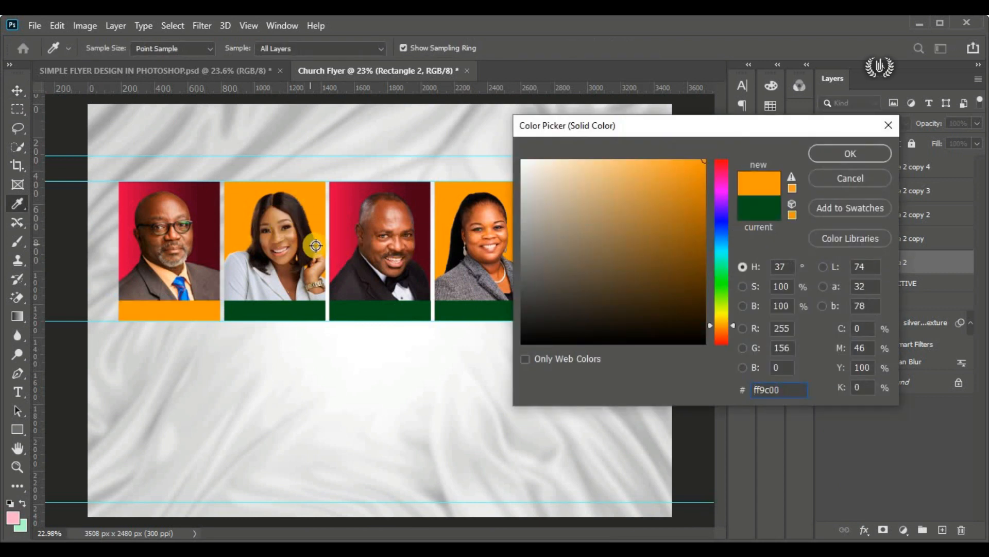
drag(784, 390, 693, 391)
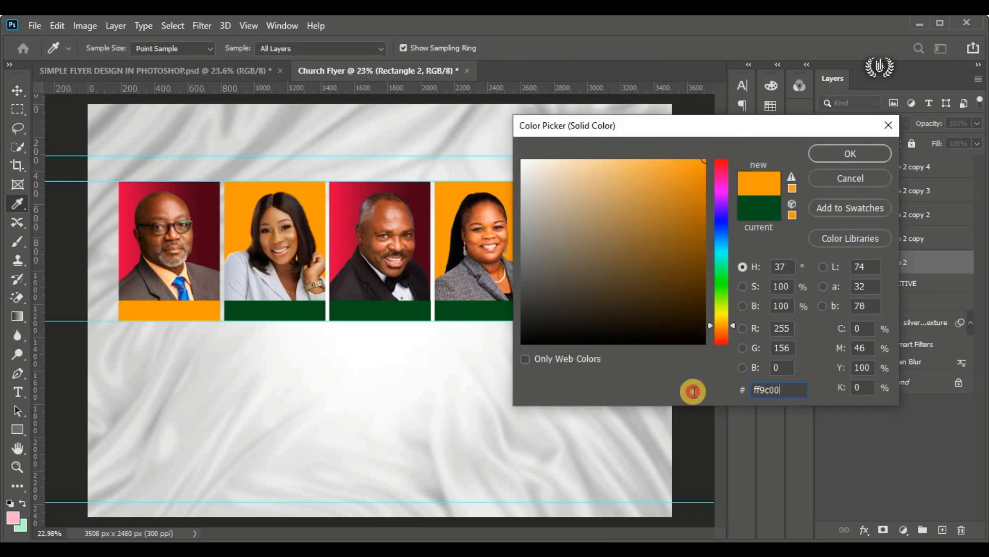
click(832, 156)
Step: Add a linear Gradient Overlay in red to dark maroon, at 0° and 100% scale, to the second caption bar
click(343, 295)
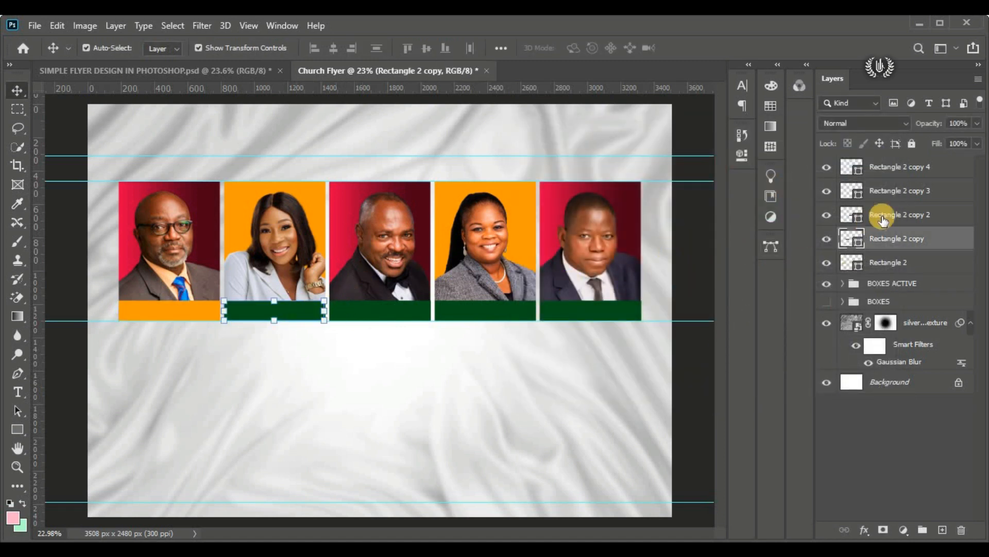
click(866, 528)
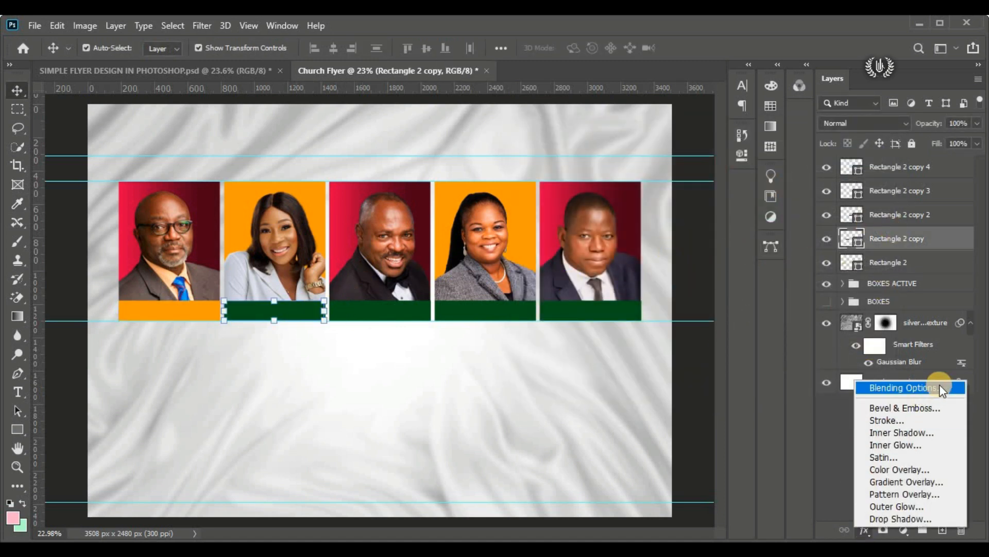
click(854, 391)
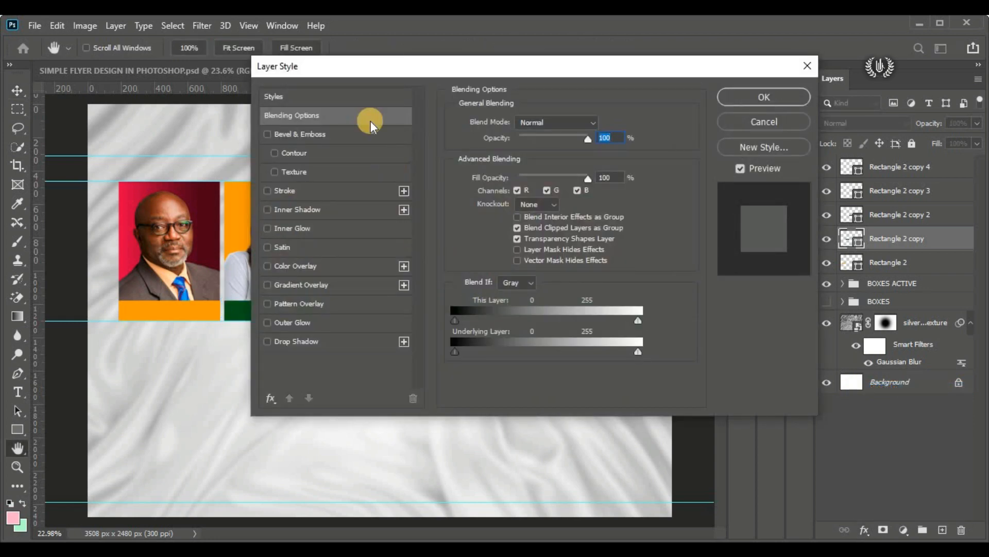
click(456, 280)
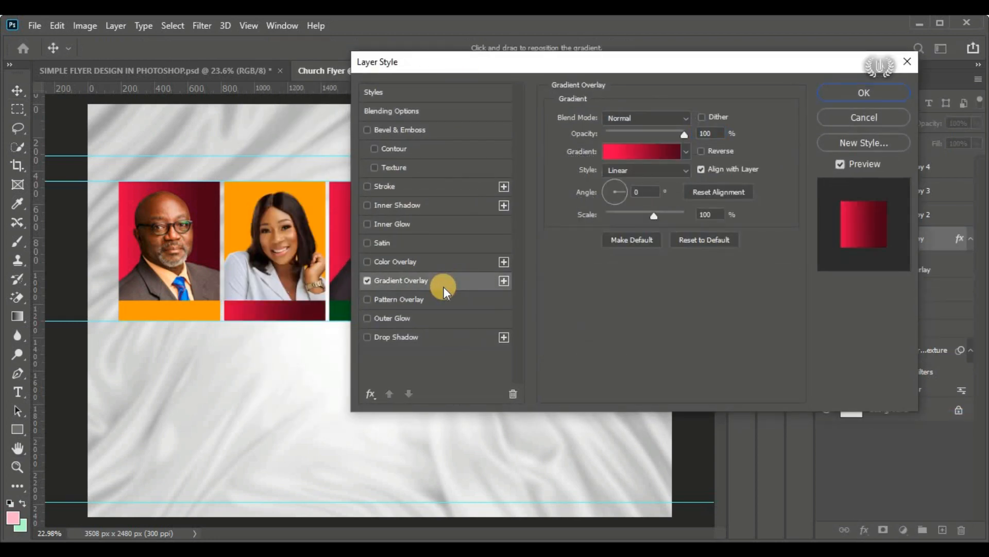
click(646, 148)
scroll(572, 260, down, 5)
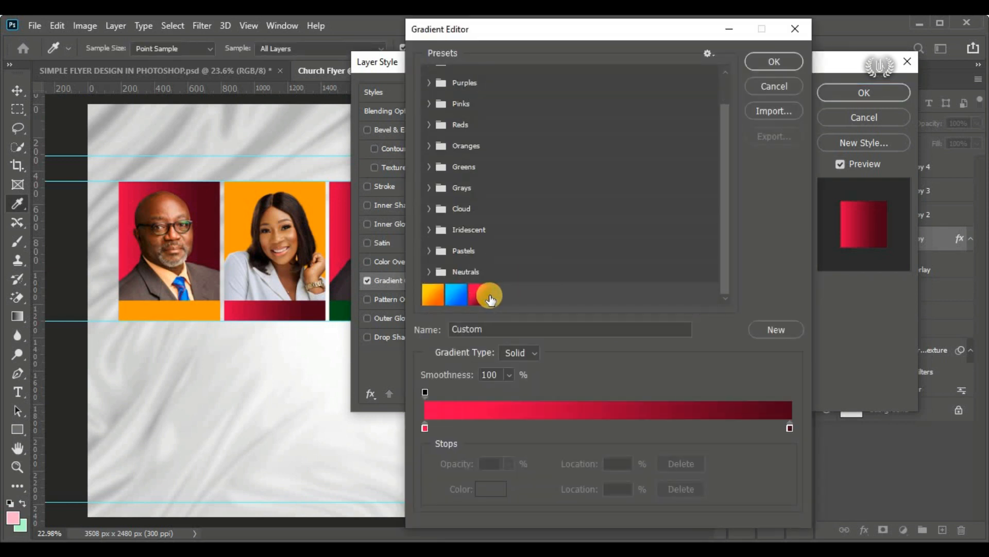
click(764, 60)
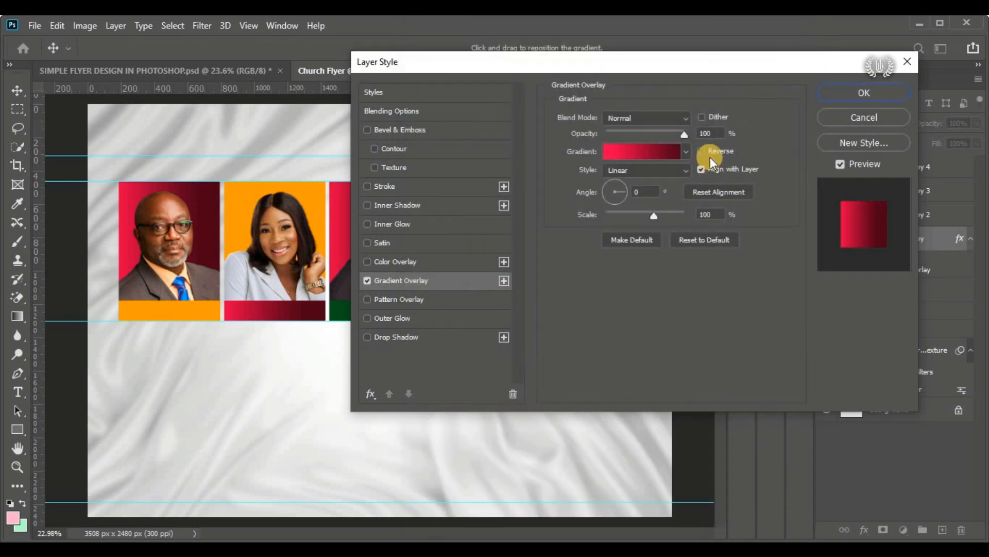
Step: Reverse the second bar's gradient, shift it slightly to the right, and copy the bar's layer style
click(700, 152)
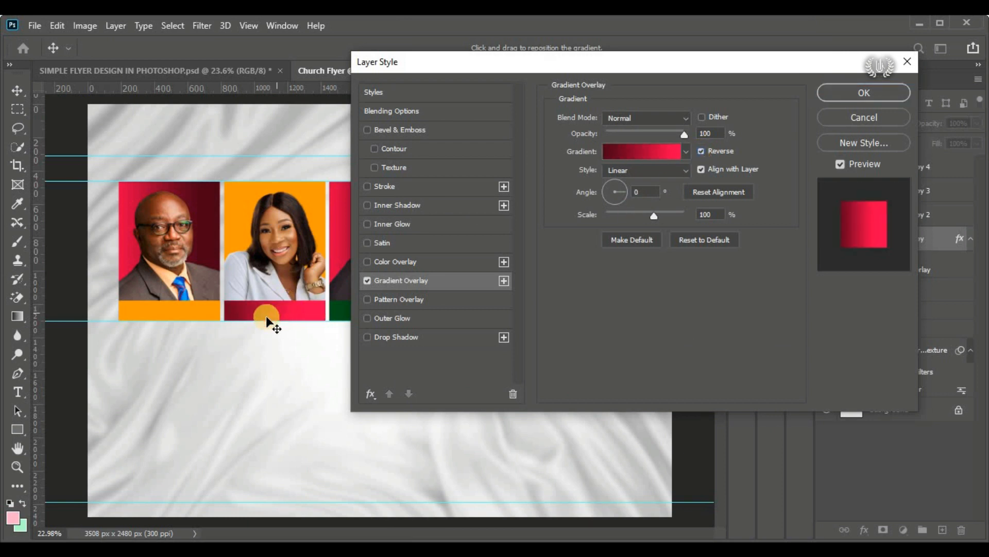
drag(298, 312, 338, 300)
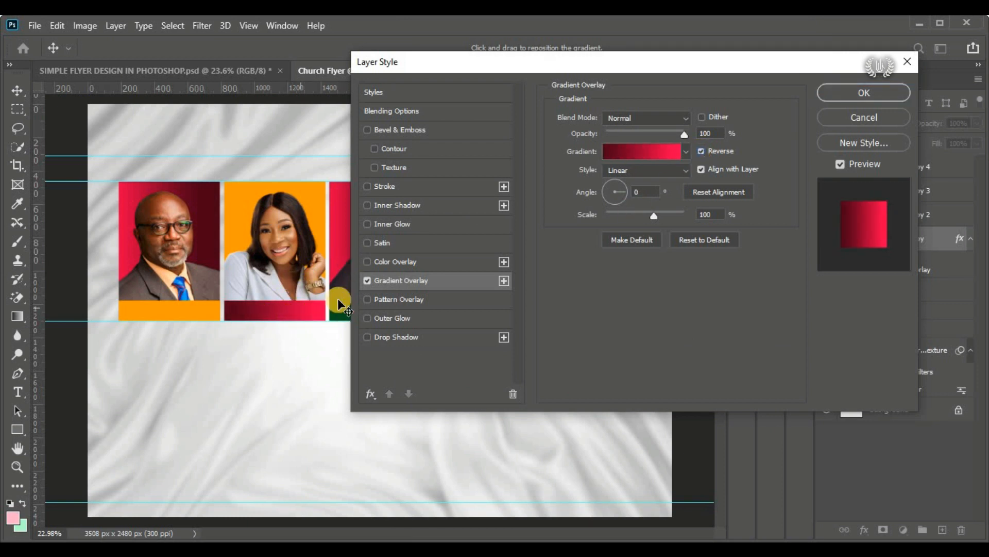
click(827, 94)
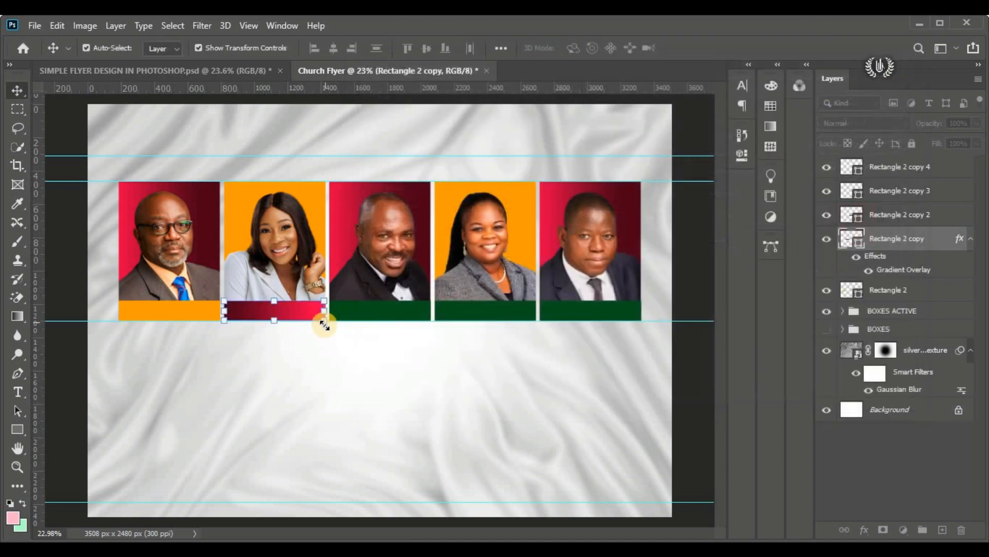
right_click(938, 236)
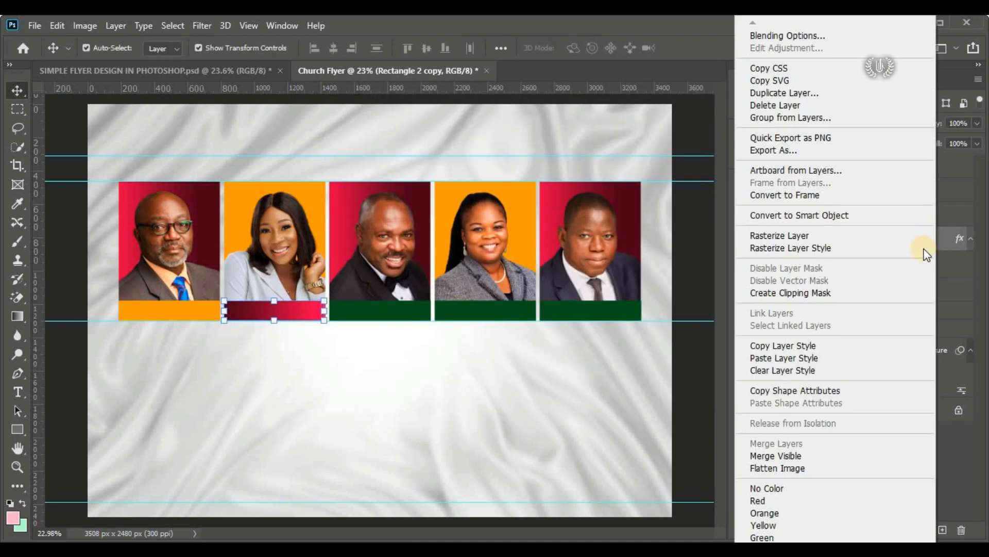
click(833, 345)
Step: Fill the third caption bar with orange (ff9c00), sampled from the second portrait's background
click(378, 311)
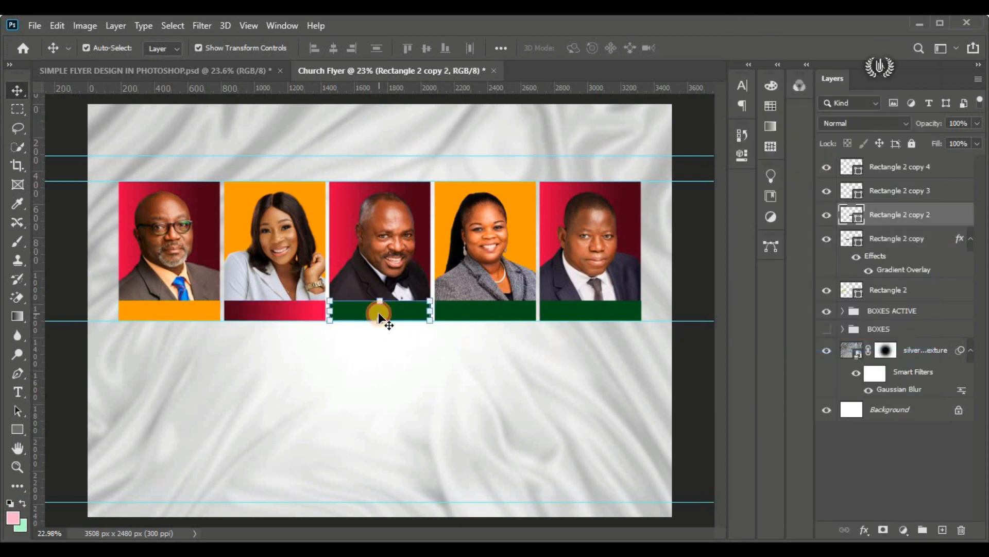
double_click(857, 220)
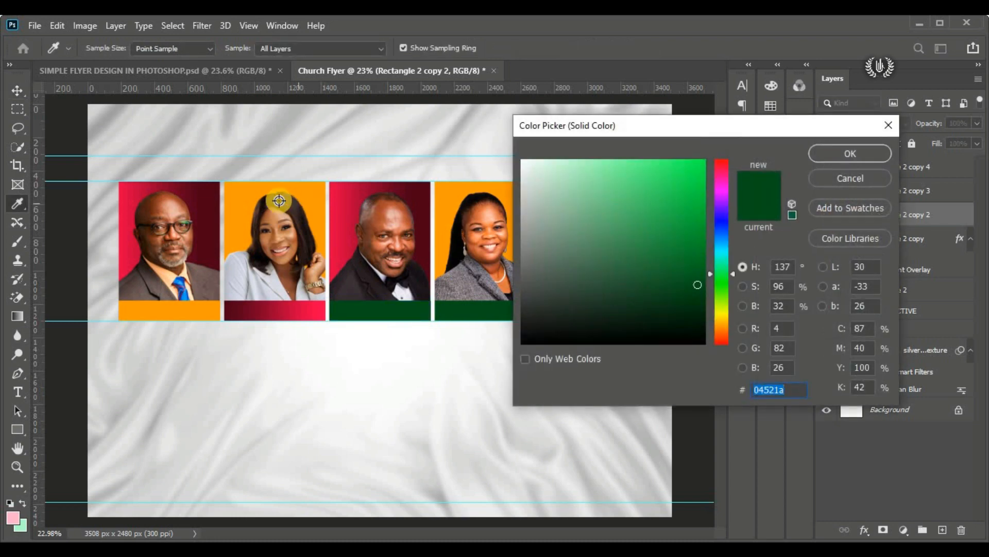
click(297, 192)
click(831, 156)
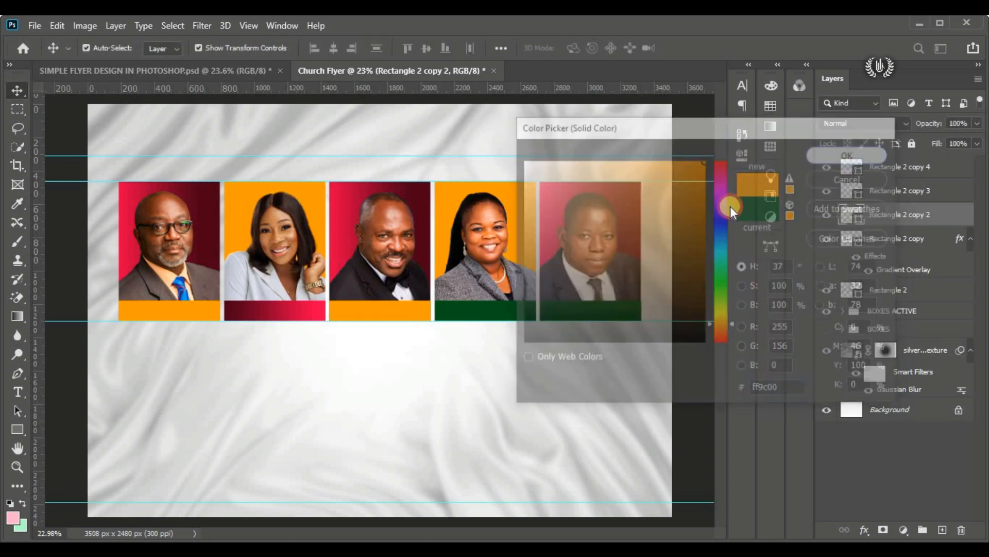
Step: Paste the copied gradient layer style onto the fourth caption bar
click(513, 305)
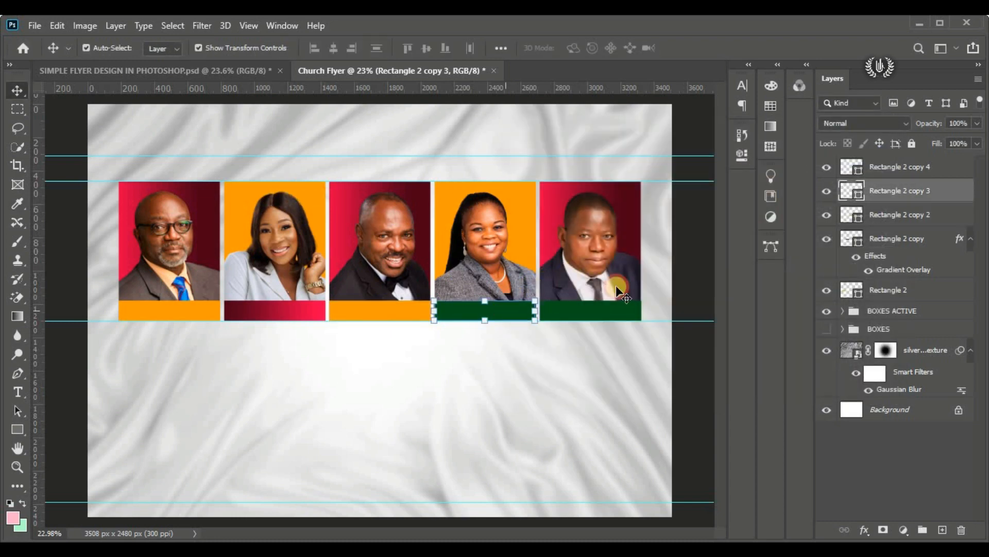
right_click(946, 189)
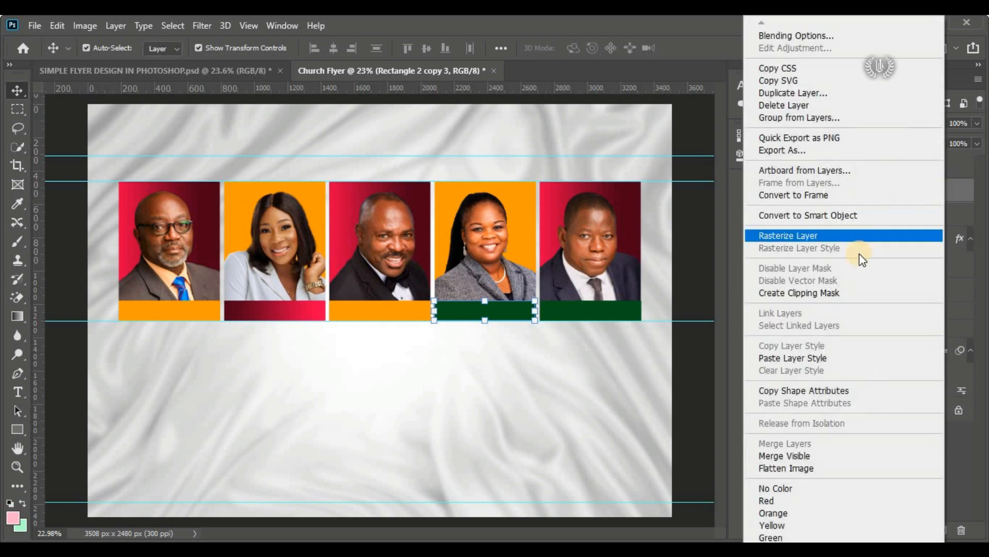
click(852, 357)
Step: Change the fifth caption bar's fill to the same orange (ff9c00), sampled from the second portrait's background
click(599, 310)
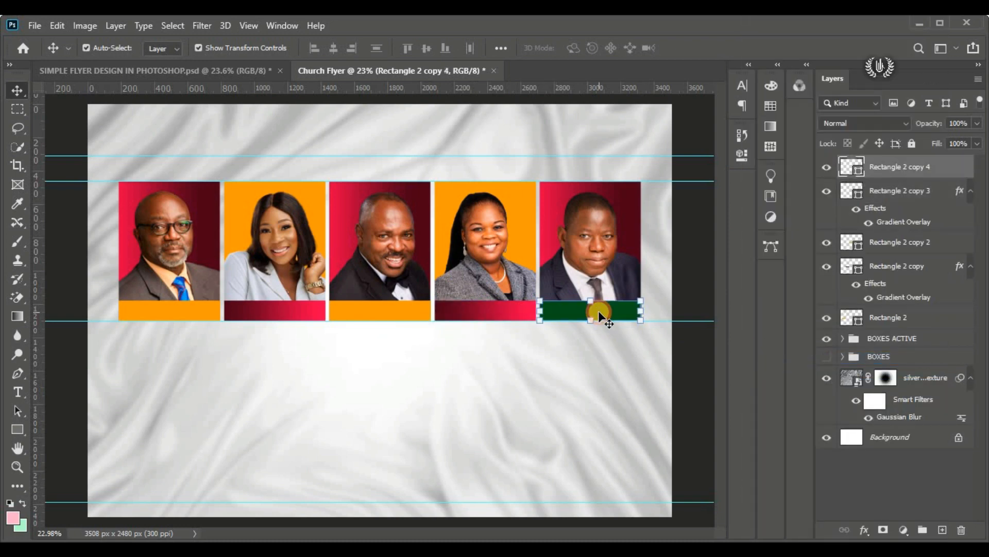
double_click(858, 172)
click(305, 202)
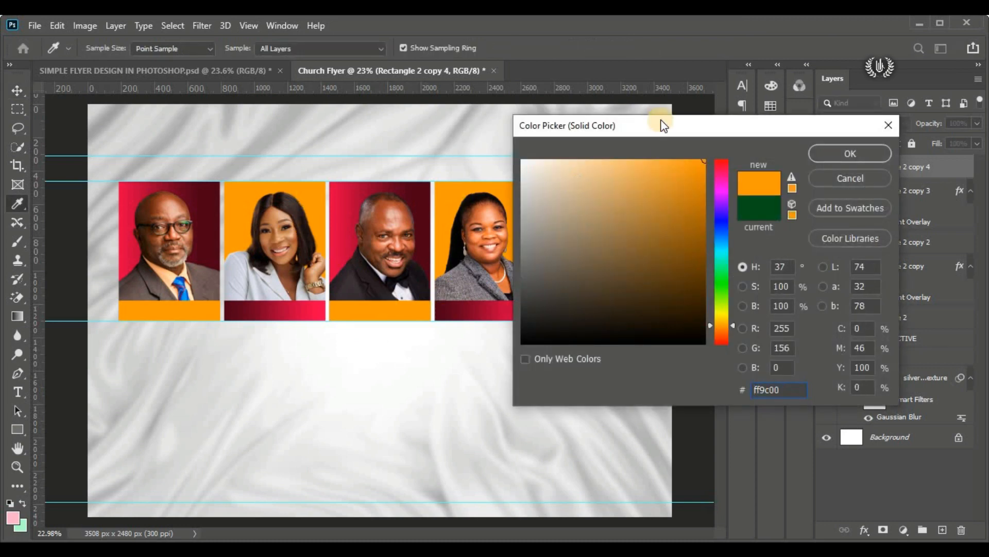
drag(663, 126, 237, 197)
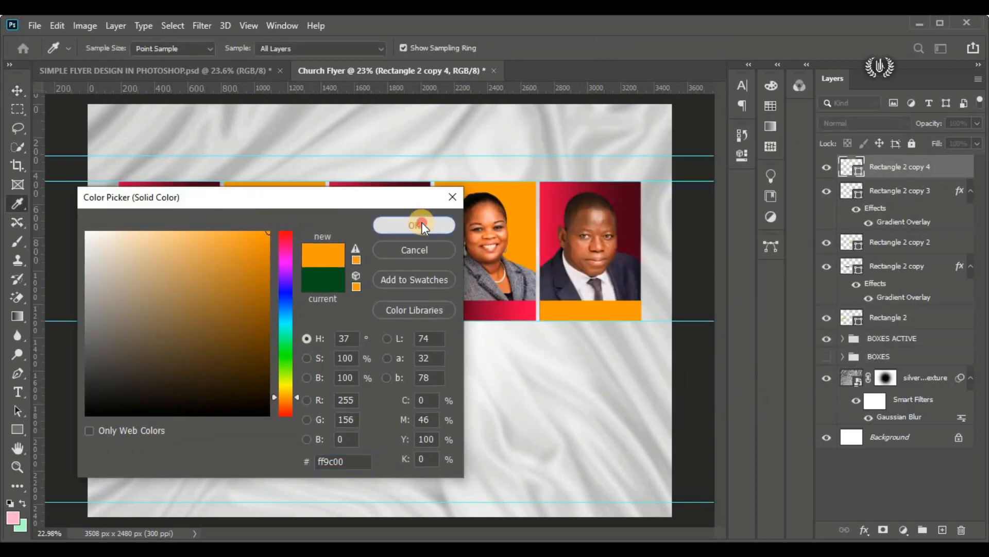
click(422, 223)
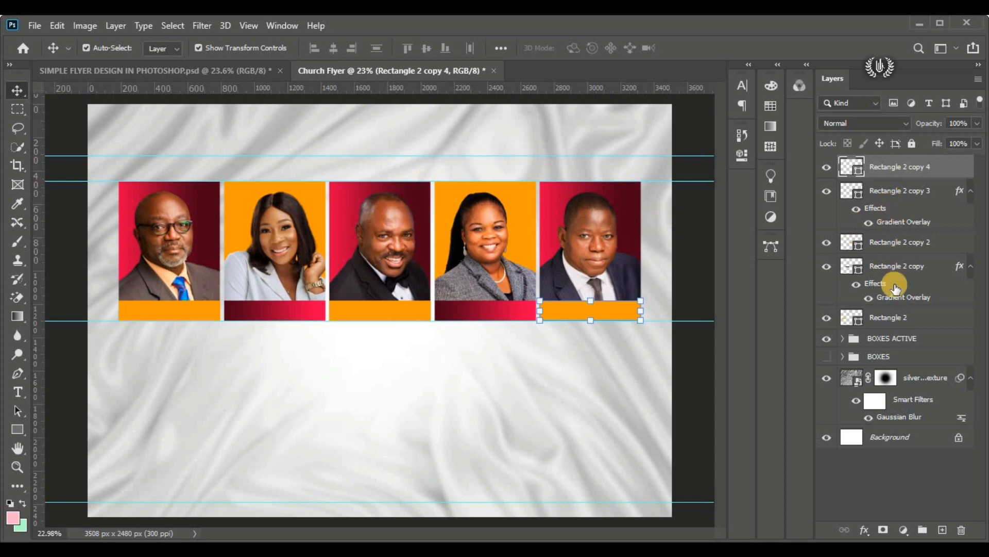
Step: Group the five caption bar layers and open the new group's name for editing
shift+click(898, 318)
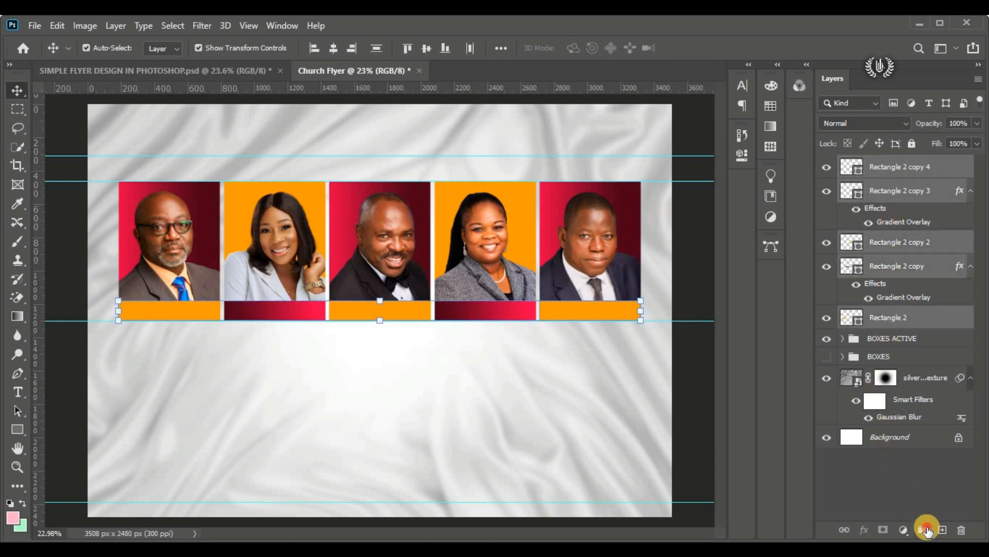
click(923, 529)
double_click(879, 164)
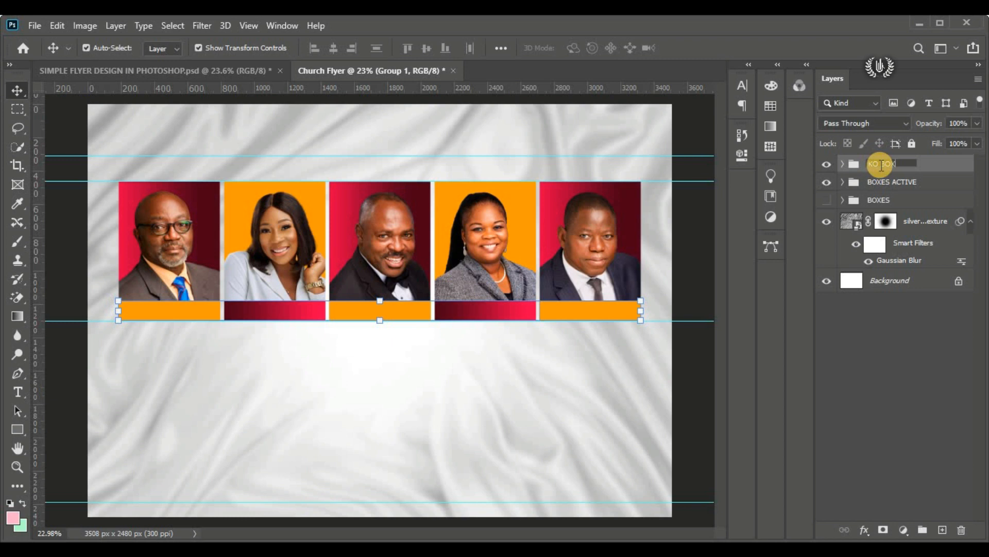
Step: Name the new caption bar group KO BOXES
text(KO BOXES)
key(Return)
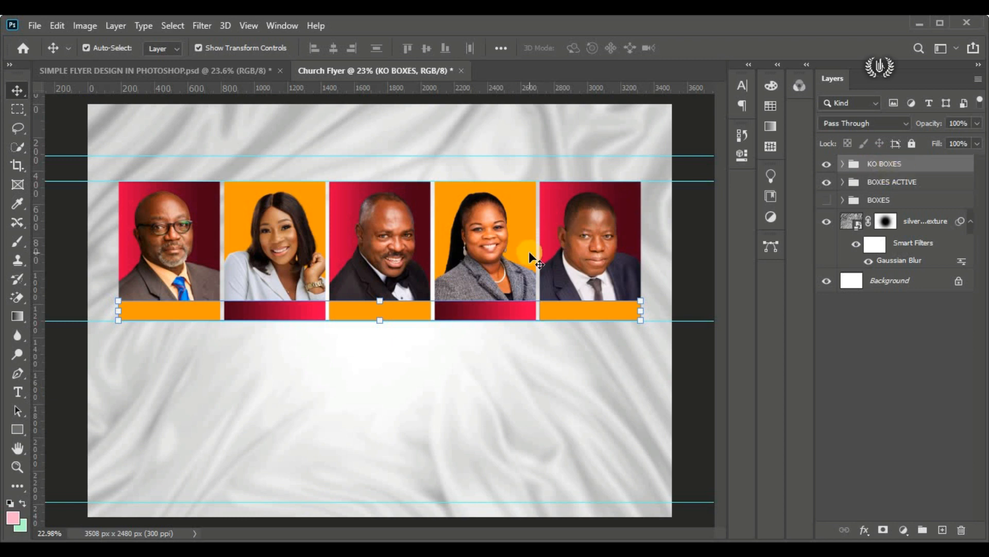
Step: Create a horizontal text layer with its placeholder text and position it below the portraits
click(17, 392)
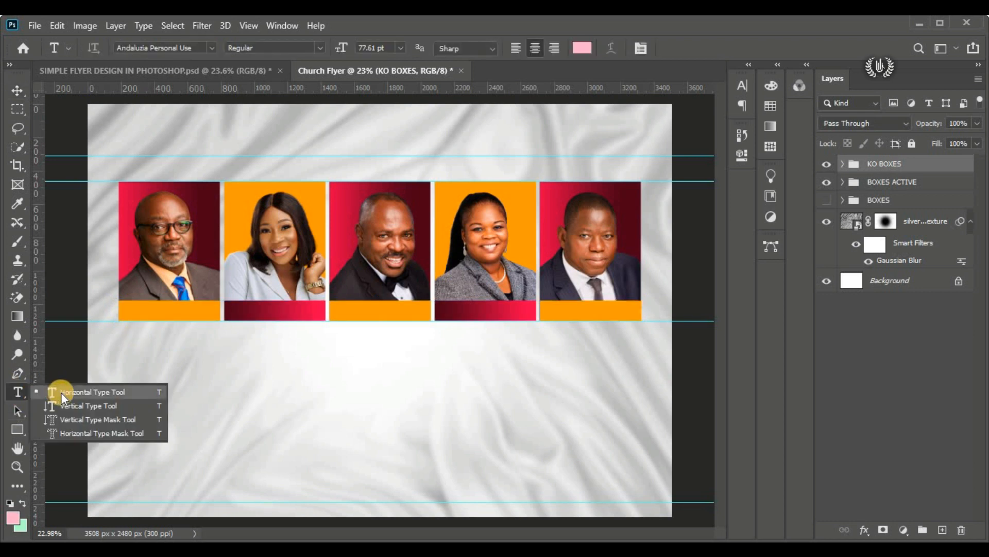
click(61, 392)
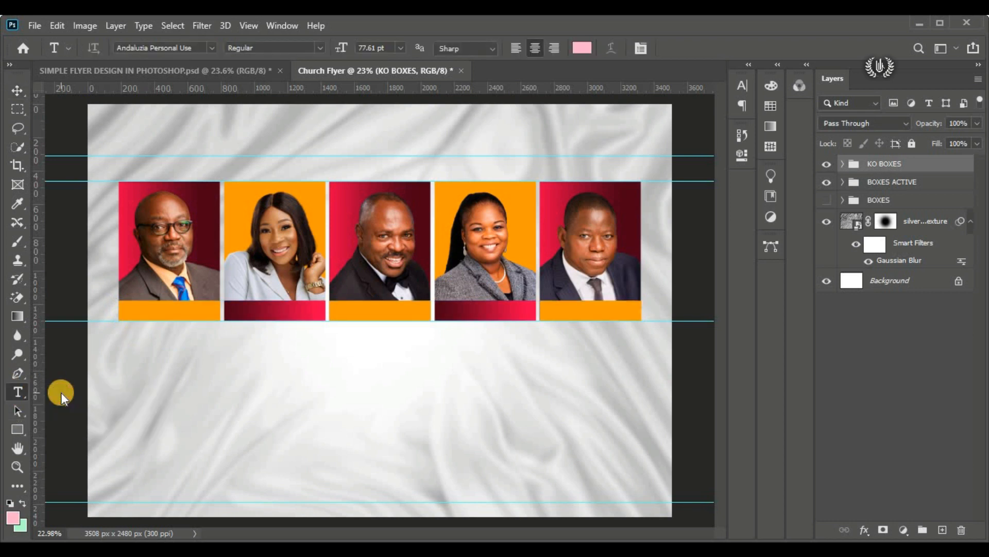
click(140, 270)
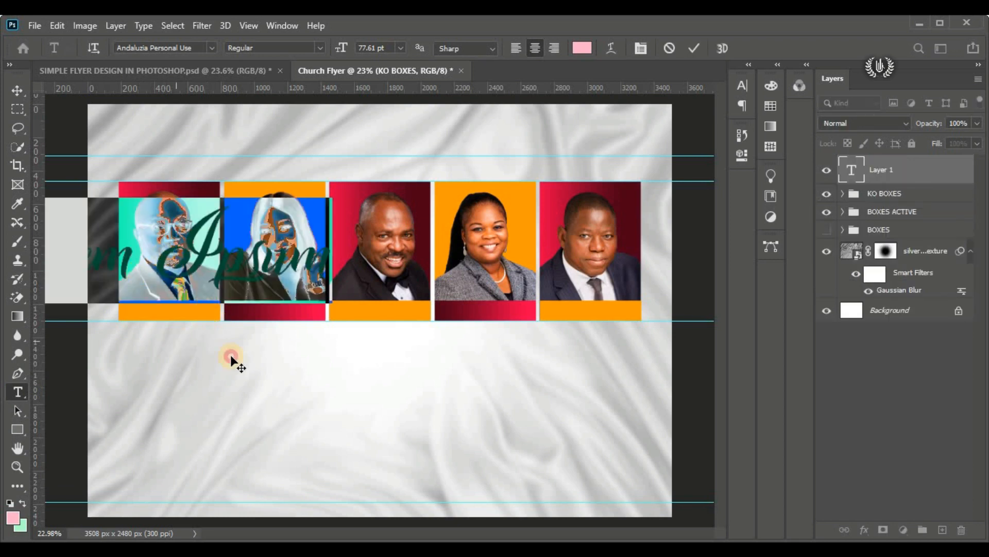
drag(229, 357, 399, 463)
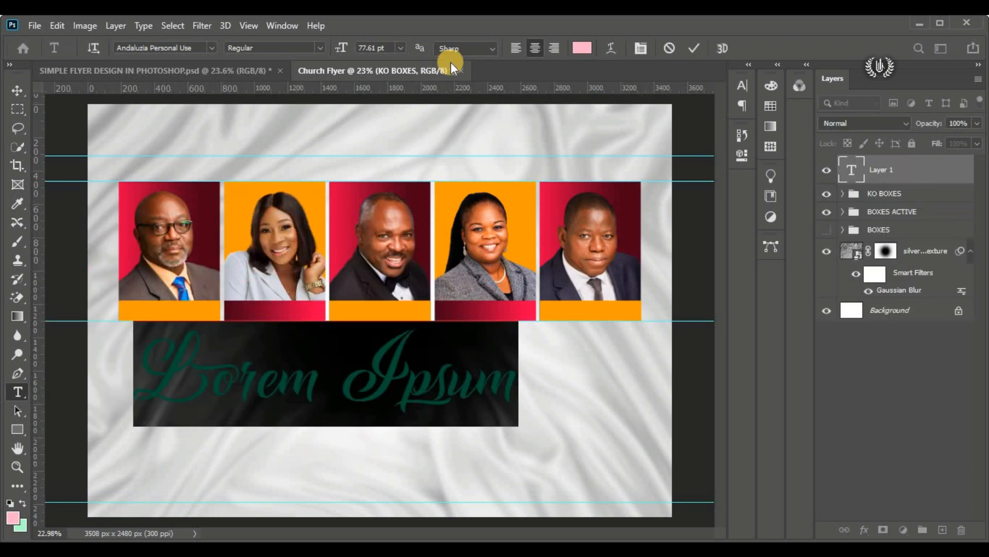
Step: Set the placeholder text's colour to blue (0e5bc4) and its size to 20 pt
click(595, 45)
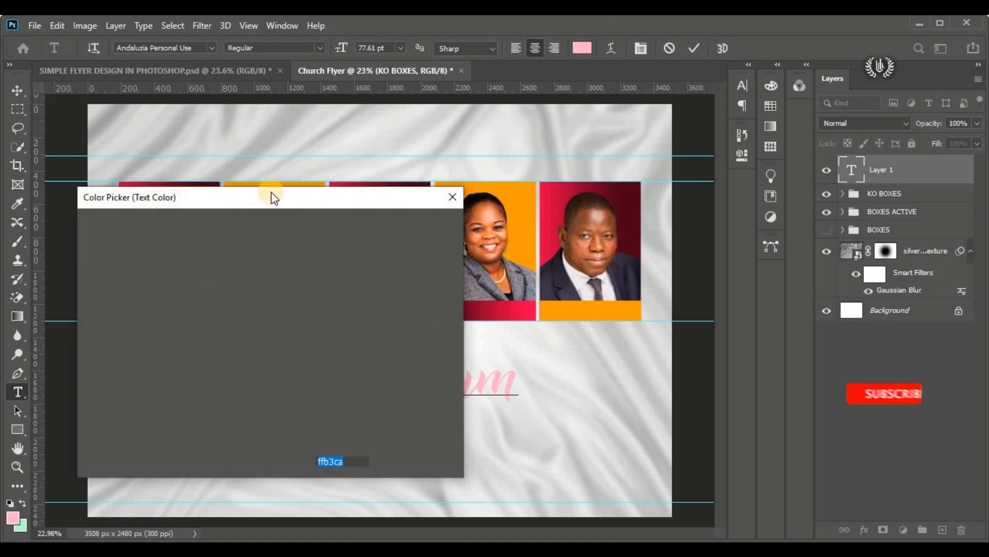
click(658, 251)
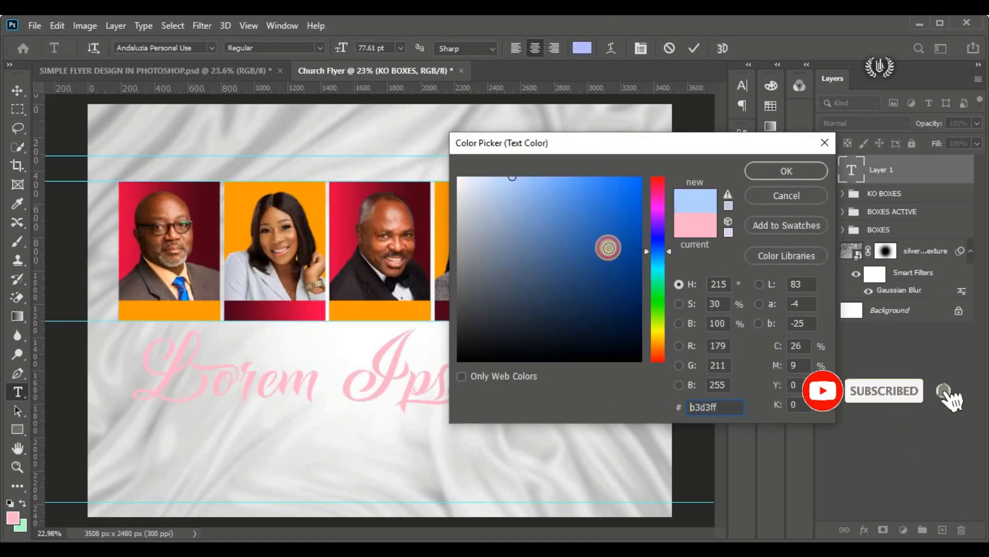
mouse_move(607, 246)
mouse_down()
mouse_move(595, 196)
mouse_move(629, 220)
mouse_up()
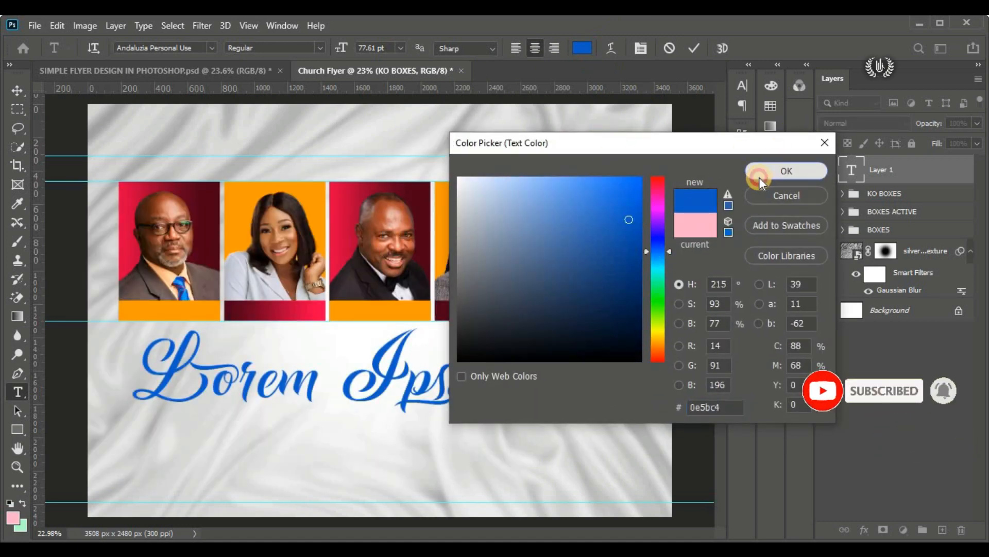
click(761, 173)
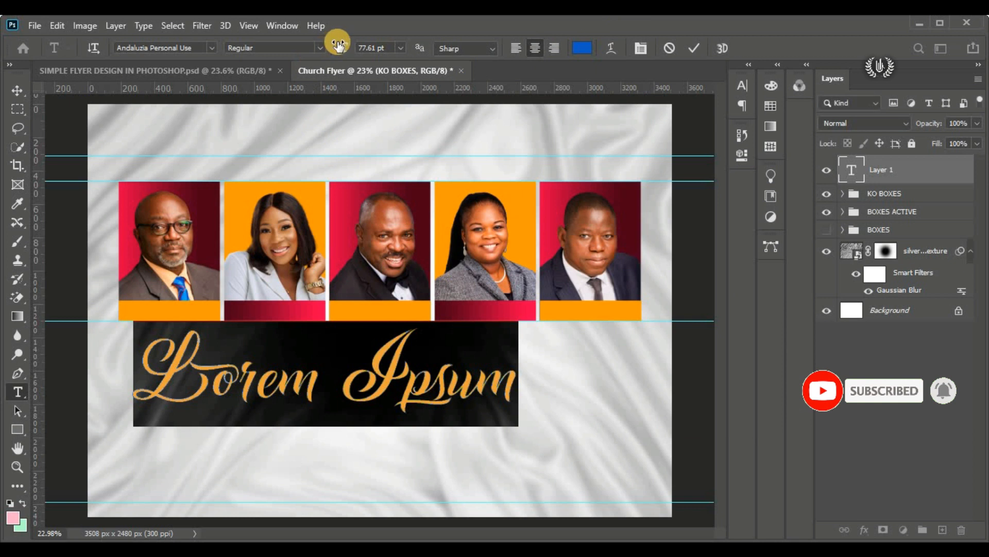
click(338, 46)
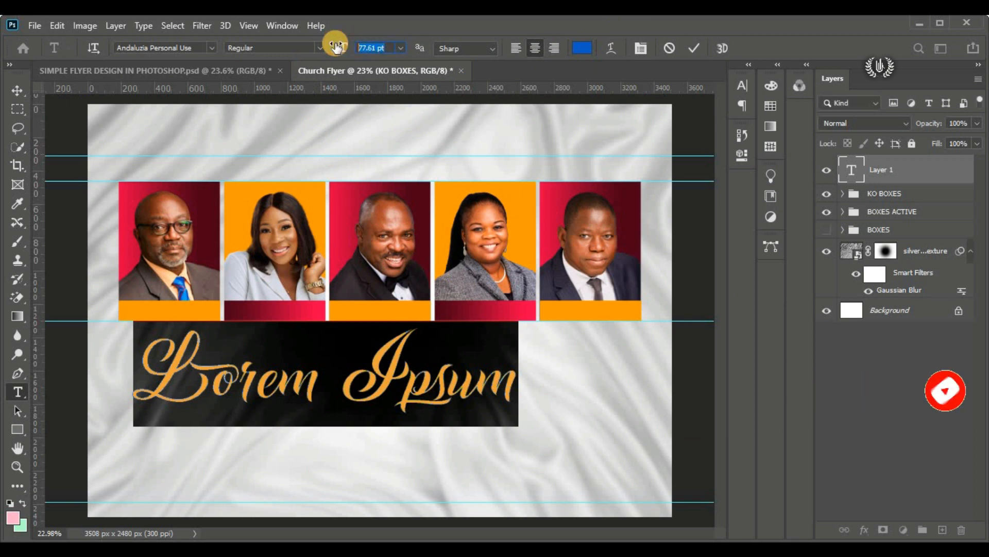
text(20)
key(Return)
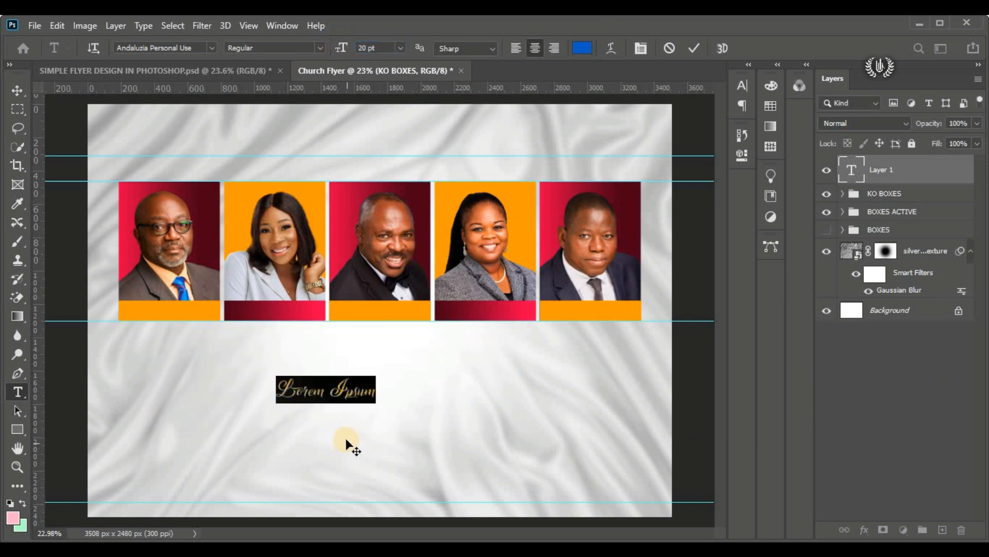
Step: Move the placeholder text up over the lower part of the portraits and set its font to Cinzel Decorative Black
drag(346, 440, 181, 339)
scroll(156, 296, up, 7)
scroll(146, 291, up, 4)
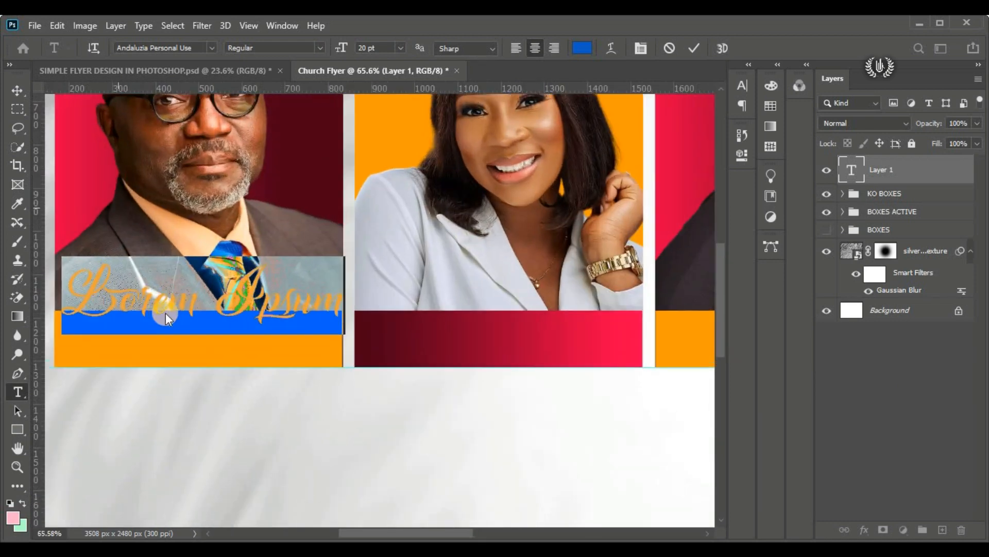
drag(724, 298, 719, 288)
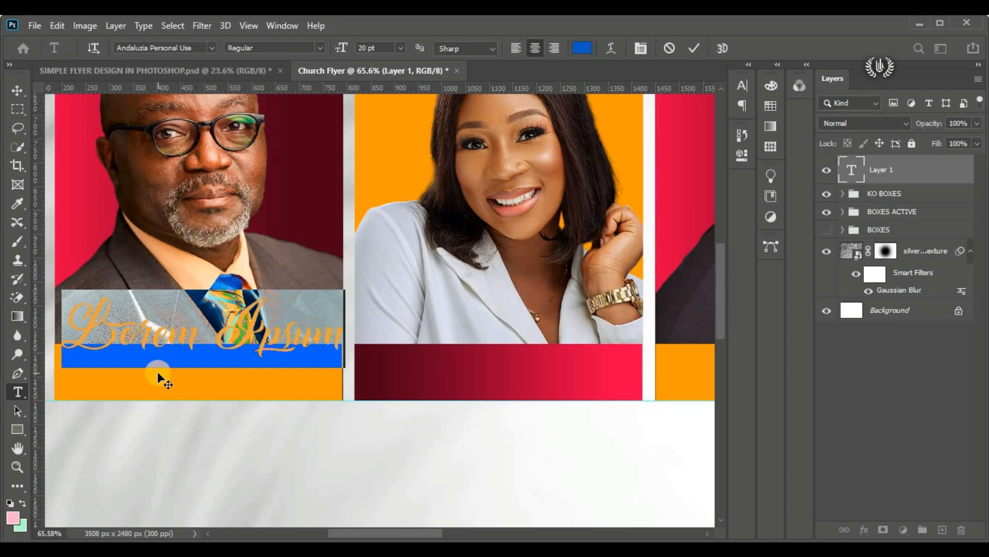
drag(268, 370, 655, 333)
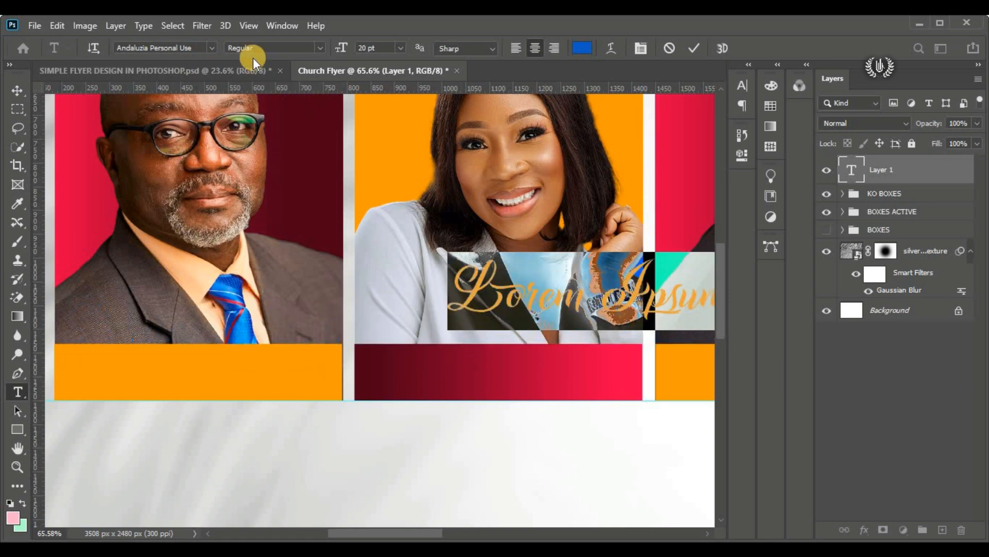
click(206, 47)
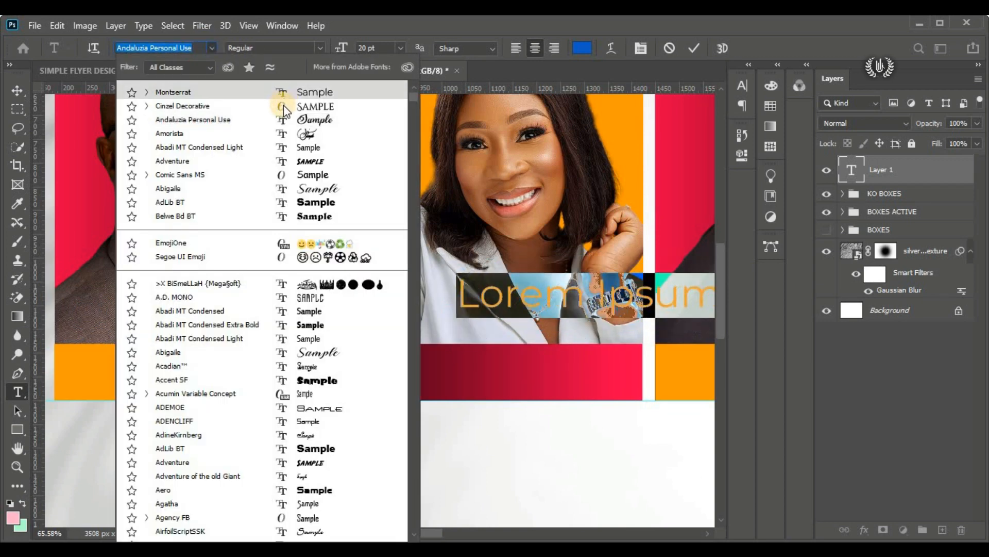
click(286, 106)
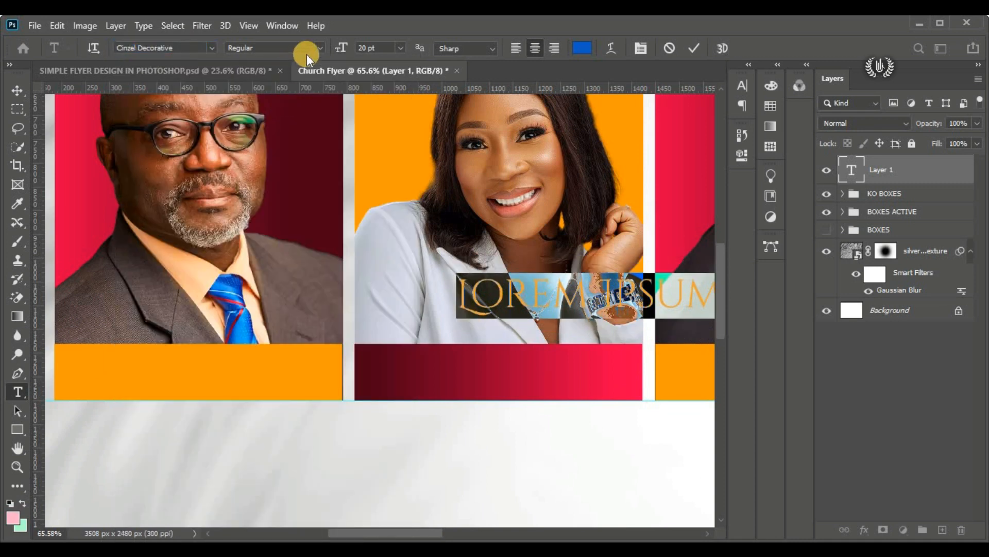
click(320, 47)
click(289, 86)
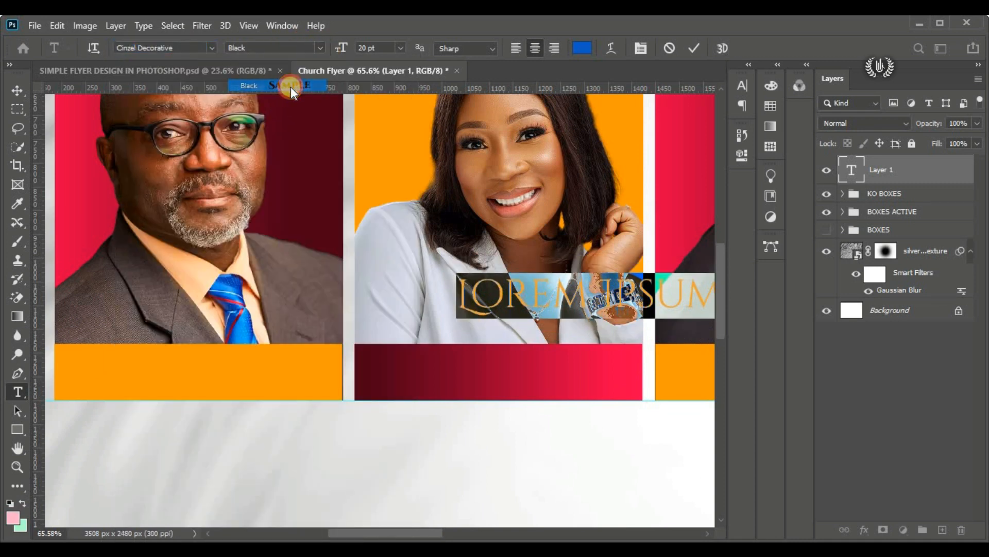
Step: Move the placeholder text back over the first portrait and recolour all of it a brighter blue
drag(606, 348, 230, 361)
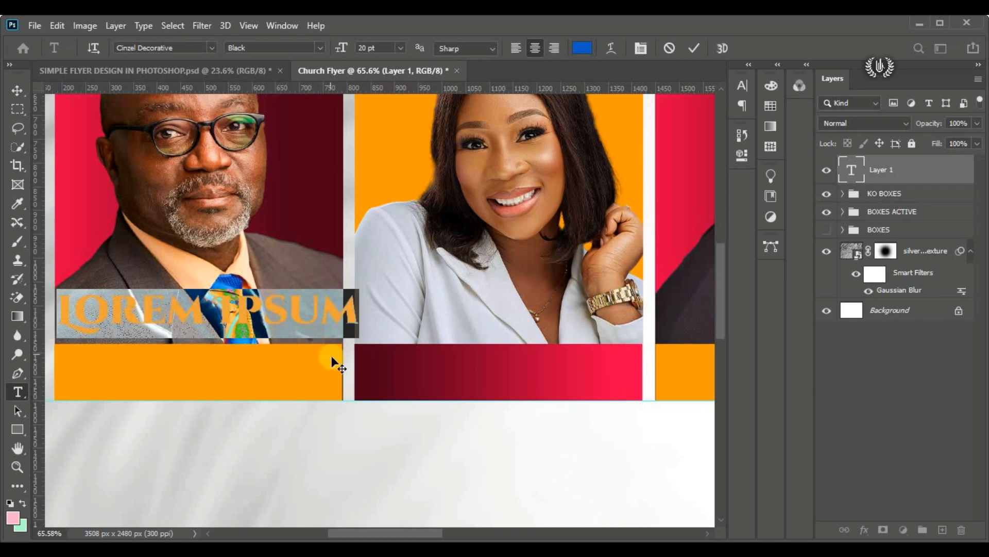
drag(412, 536, 388, 533)
click(329, 324)
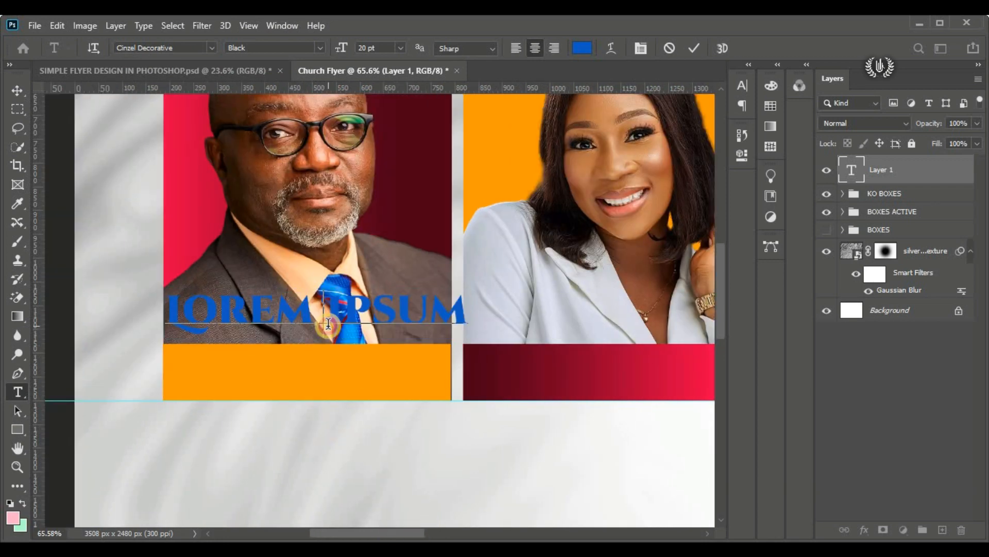
key(ctrl+a)
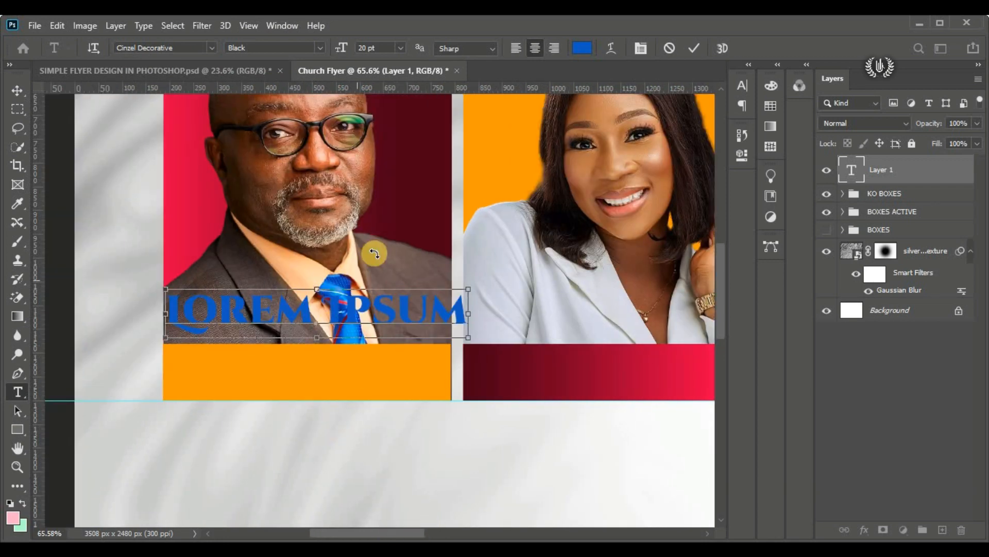
click(582, 48)
mouse_move(516, 212)
mouse_down()
mouse_move(450, 143)
mouse_move(539, 136)
mouse_up()
drag(613, 225, 706, 176)
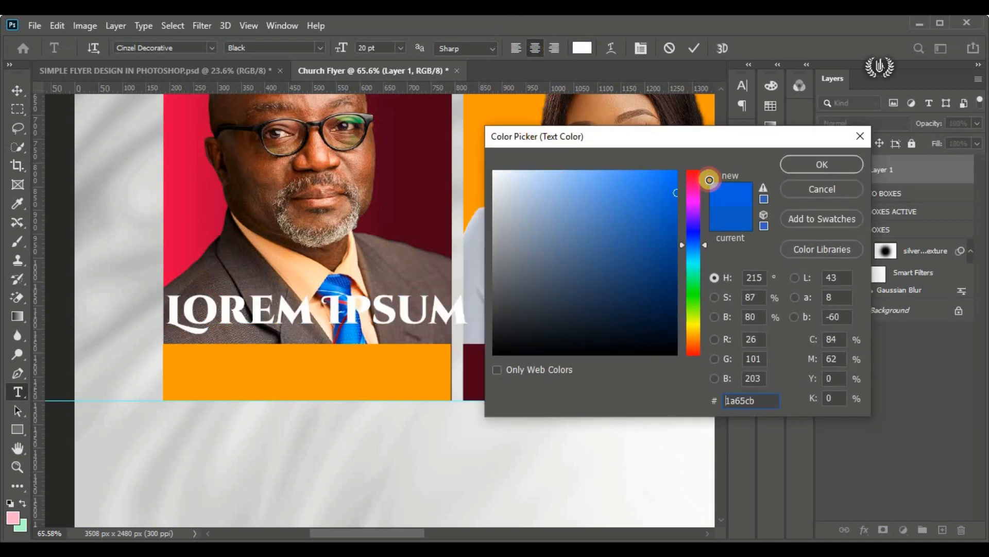
click(793, 166)
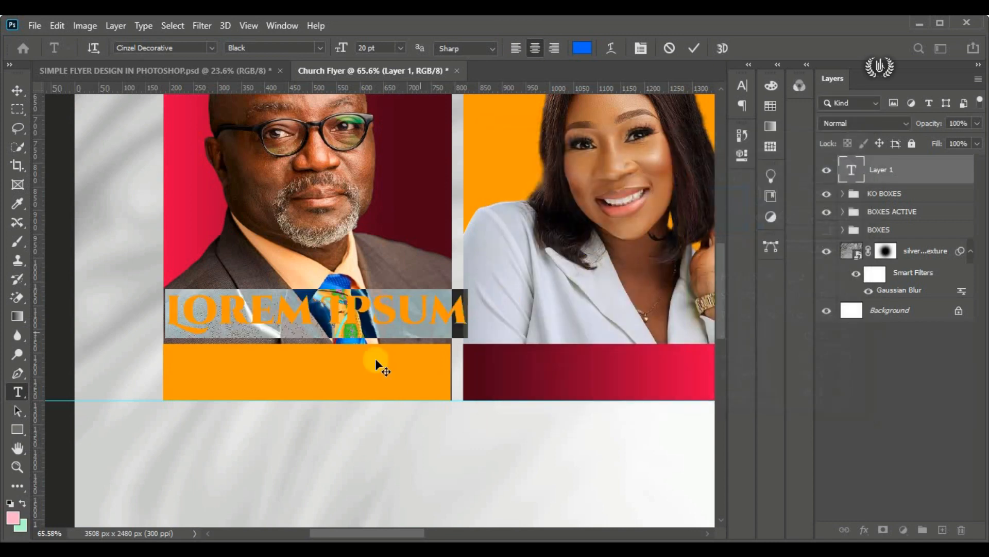
Step: Position the text just below the first orange caption bar and replace the placeholder with "ORganizer"
drag(375, 364, 379, 495)
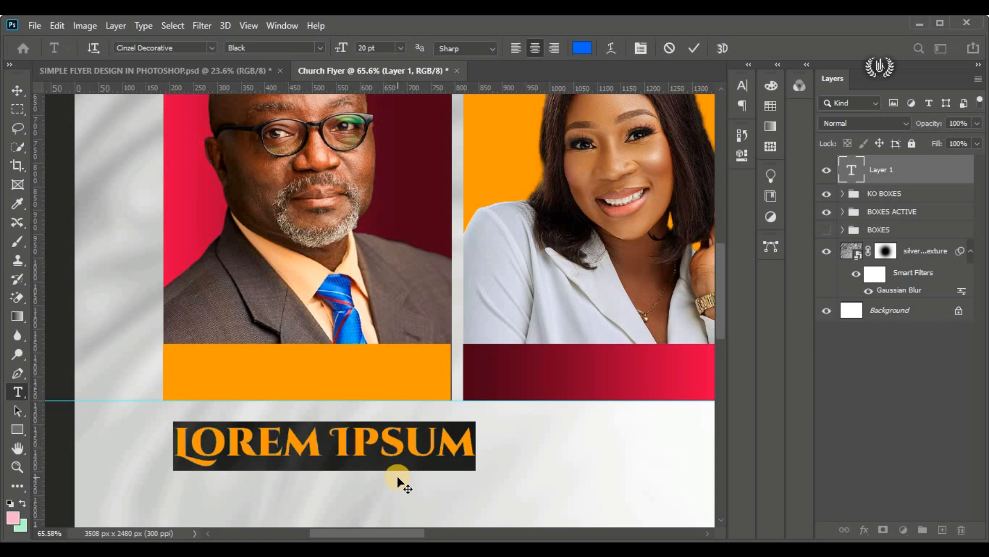
text(O)
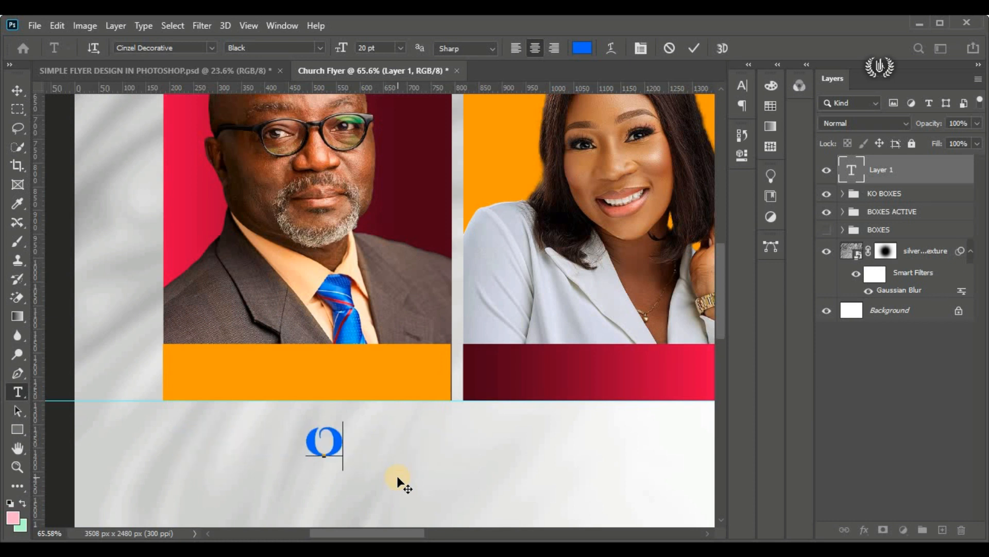
text(R)
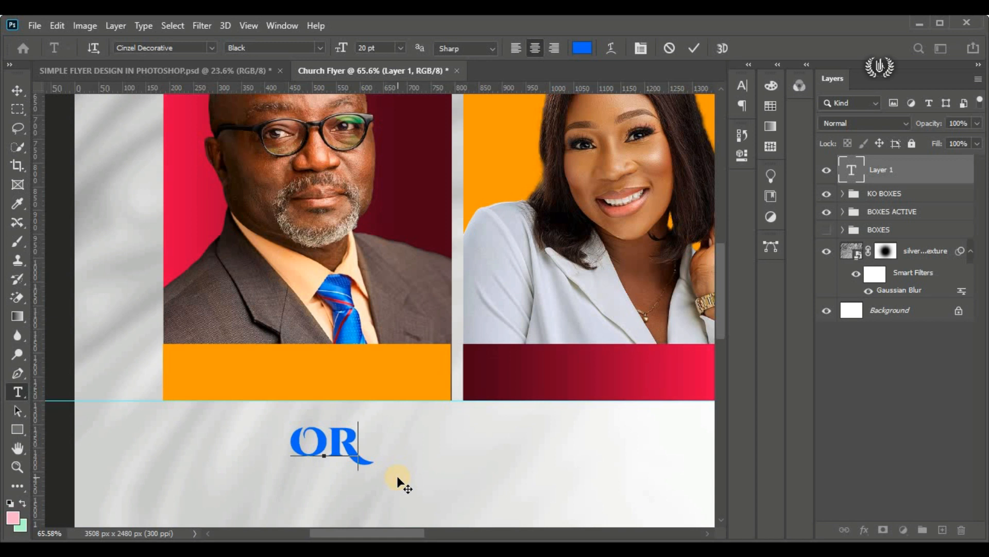
text(GA)
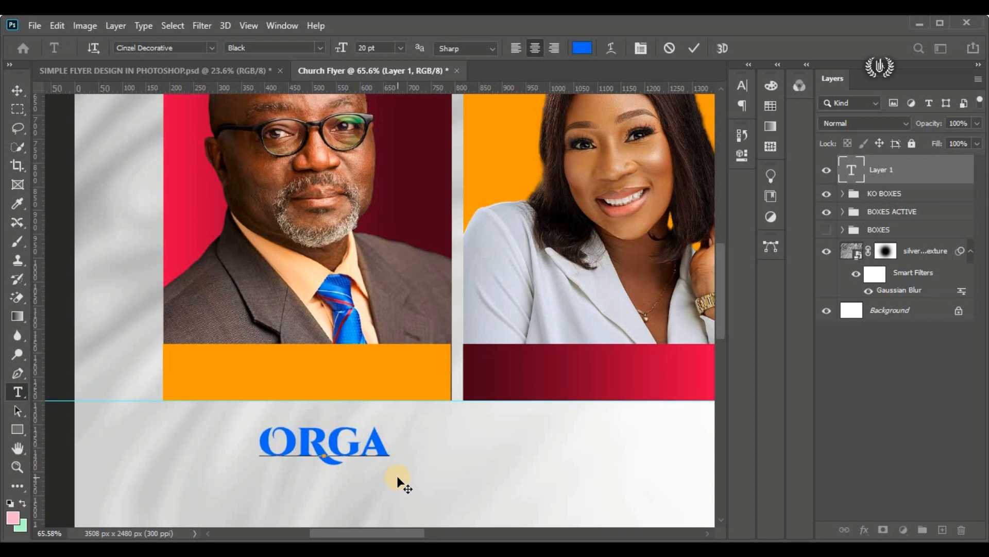
text(NIXER)
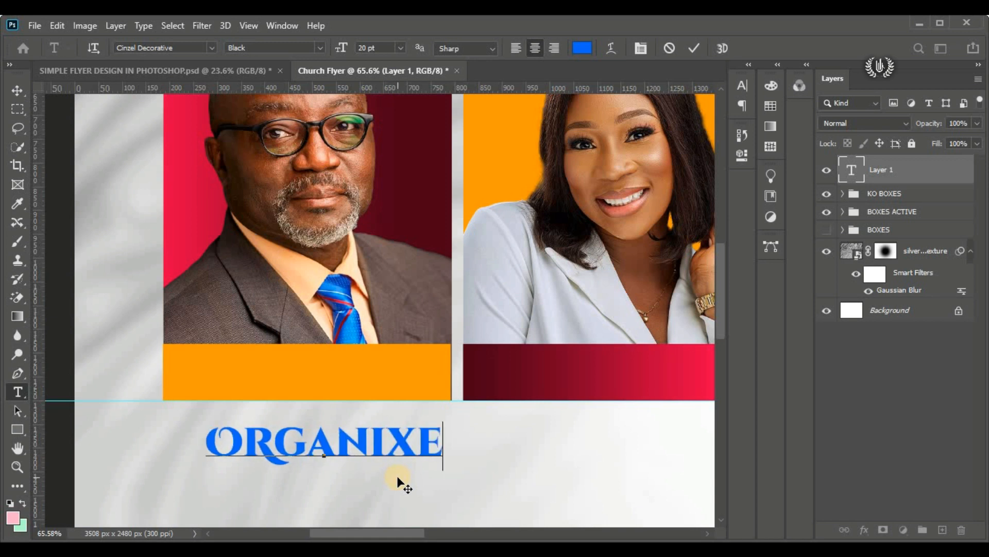
key(BackSpace)
key(BackSpace)
key(BackSpace)
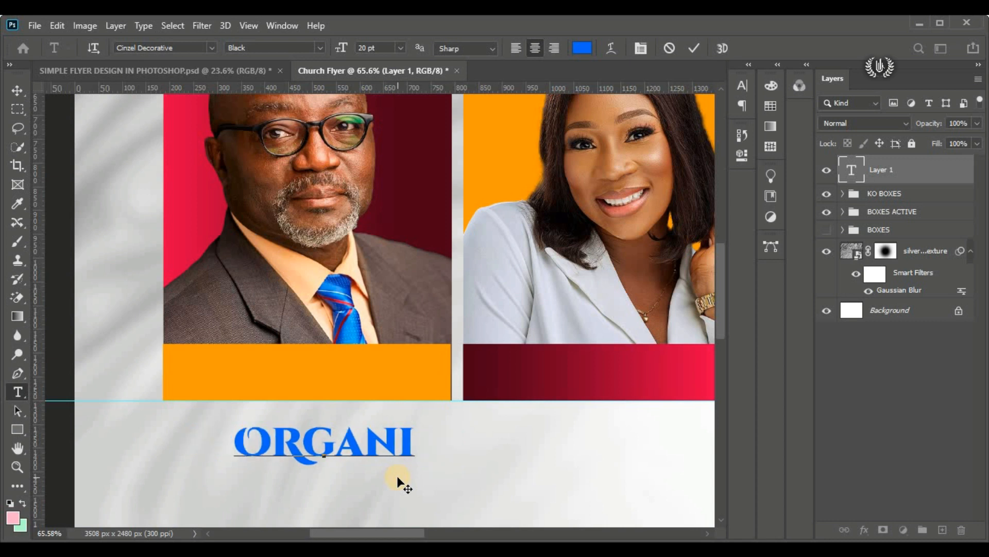
text(ZER)
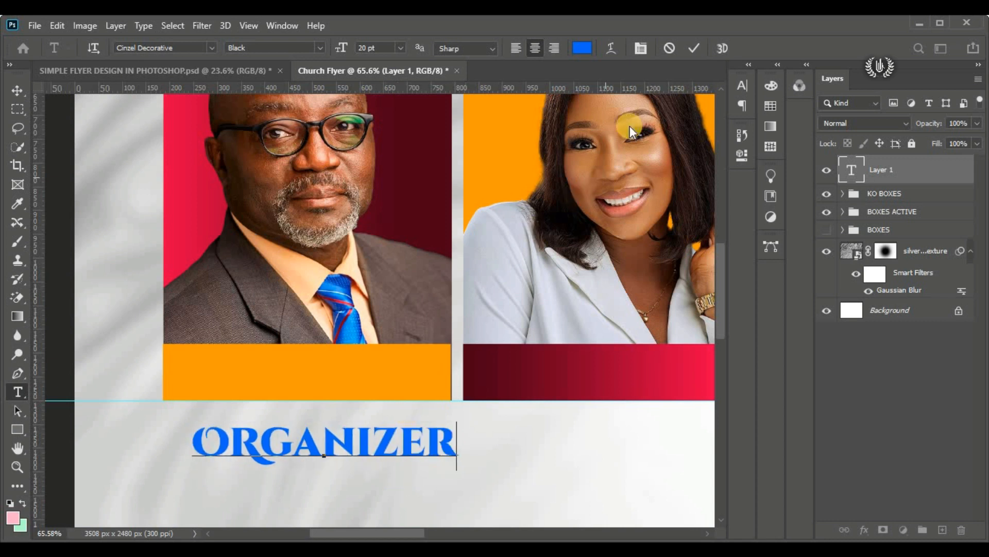
click(694, 48)
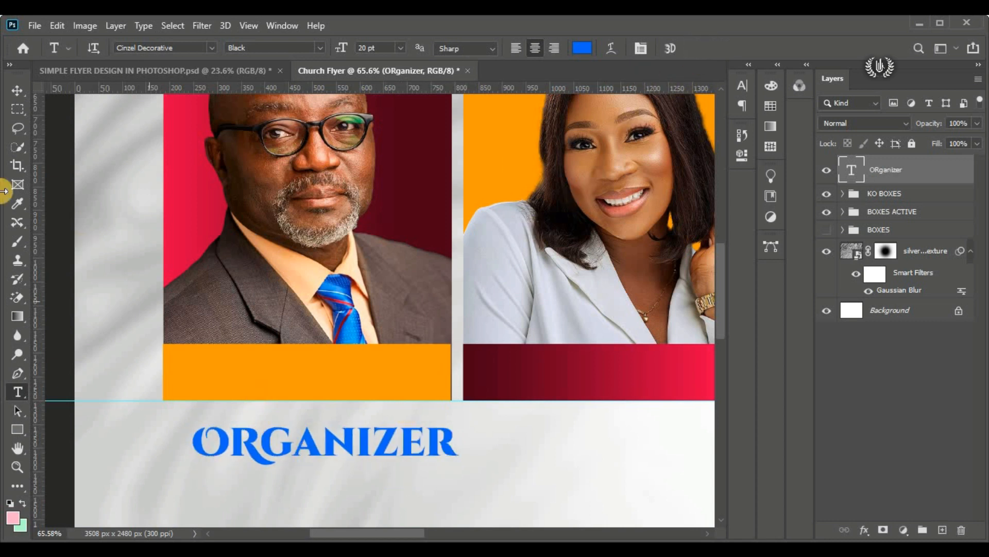
click(23, 92)
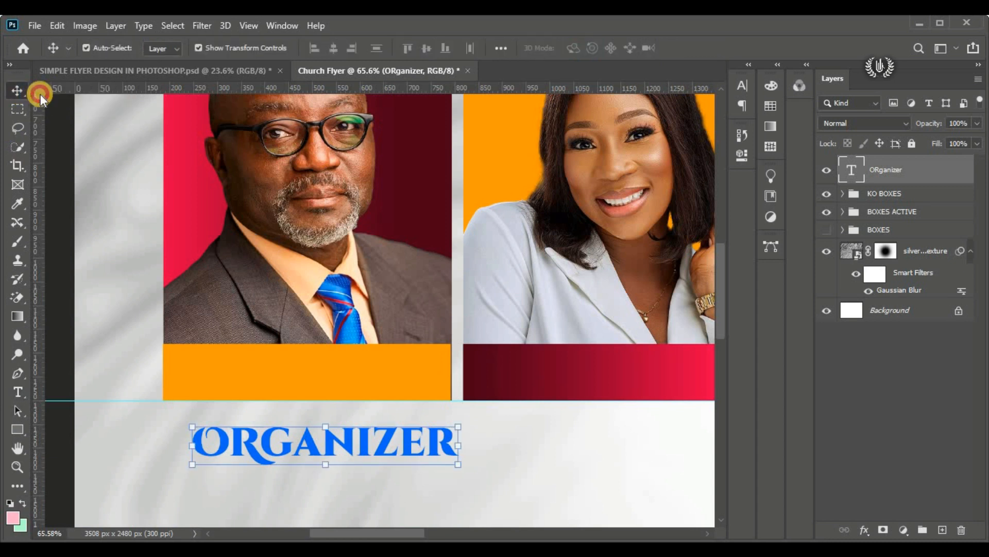
drag(327, 444, 328, 434)
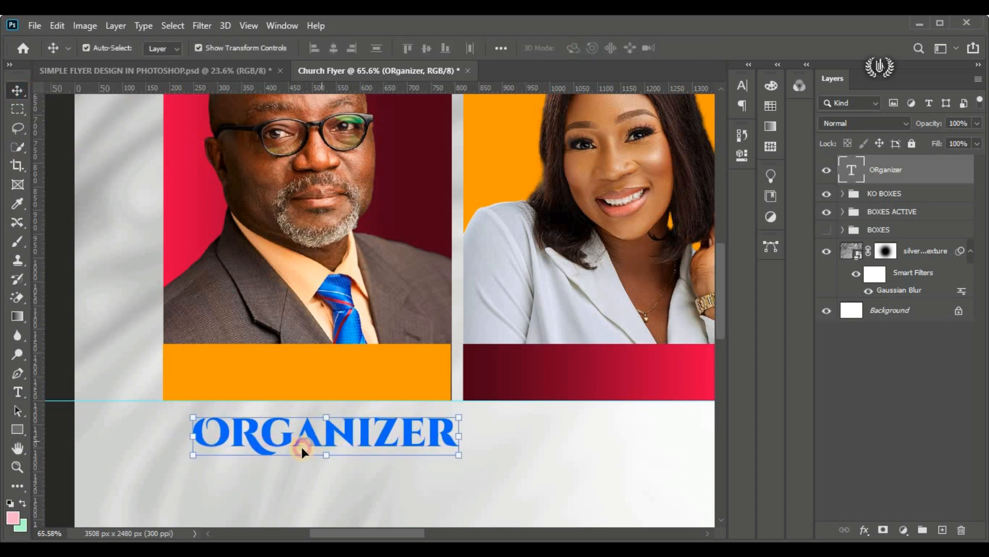
Step: Add a Color Overlay effect to the "ORganizer" text layer
scroll(344, 426, down, 3)
scroll(342, 403, down, 1)
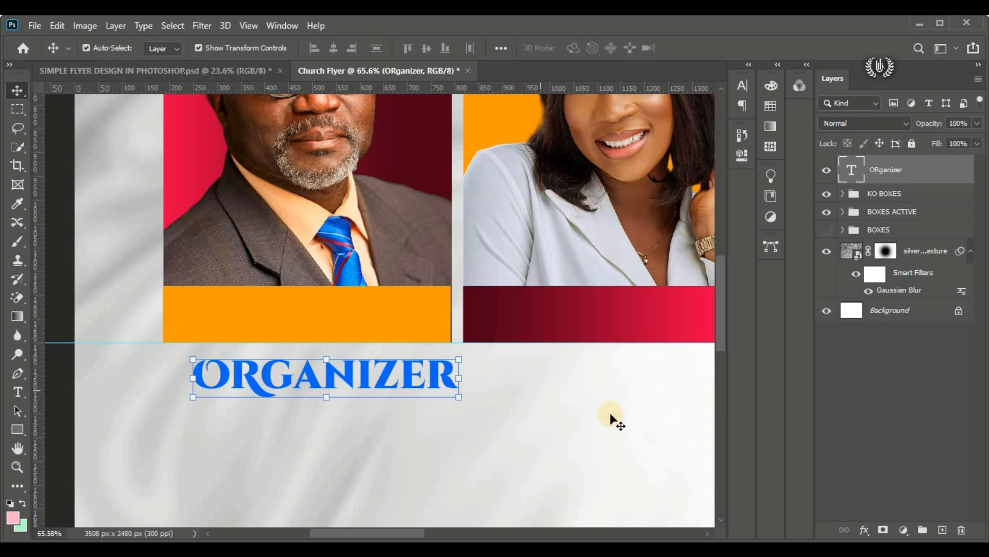
click(866, 529)
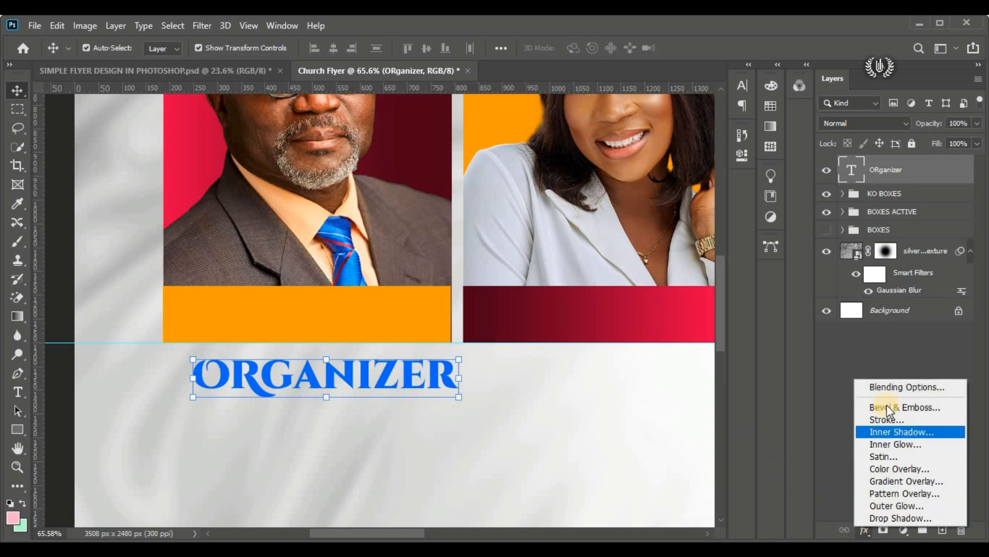
click(950, 387)
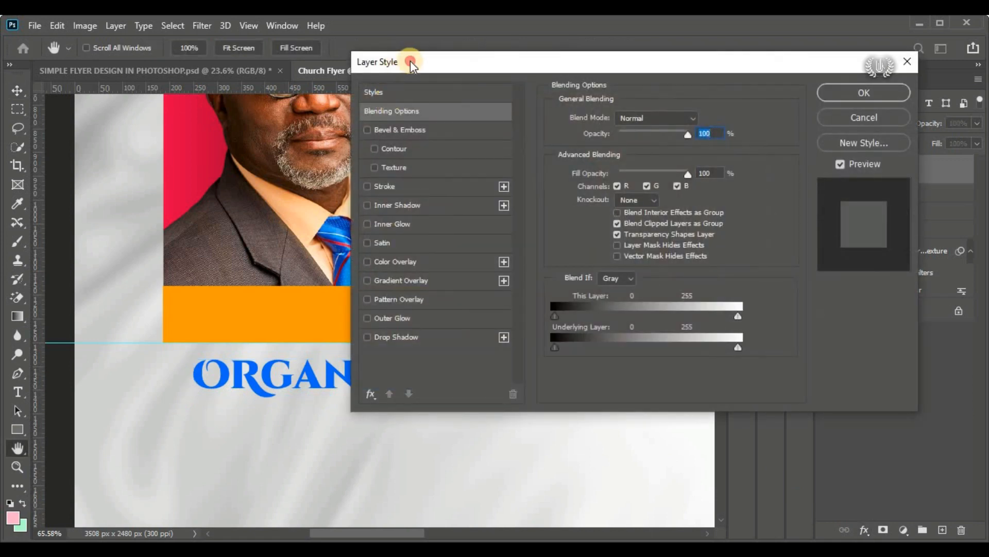
drag(410, 61, 586, 53)
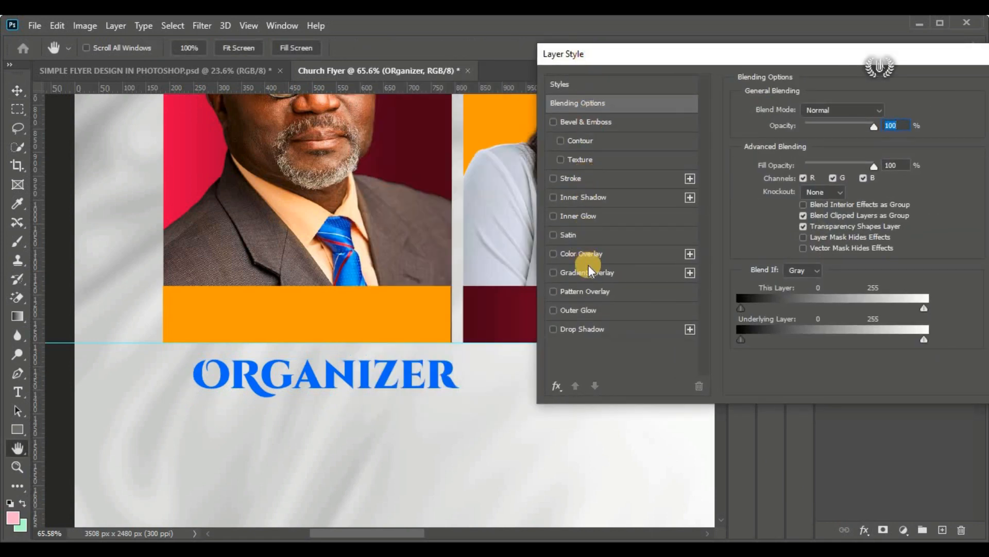
click(605, 253)
drag(679, 63, 615, 61)
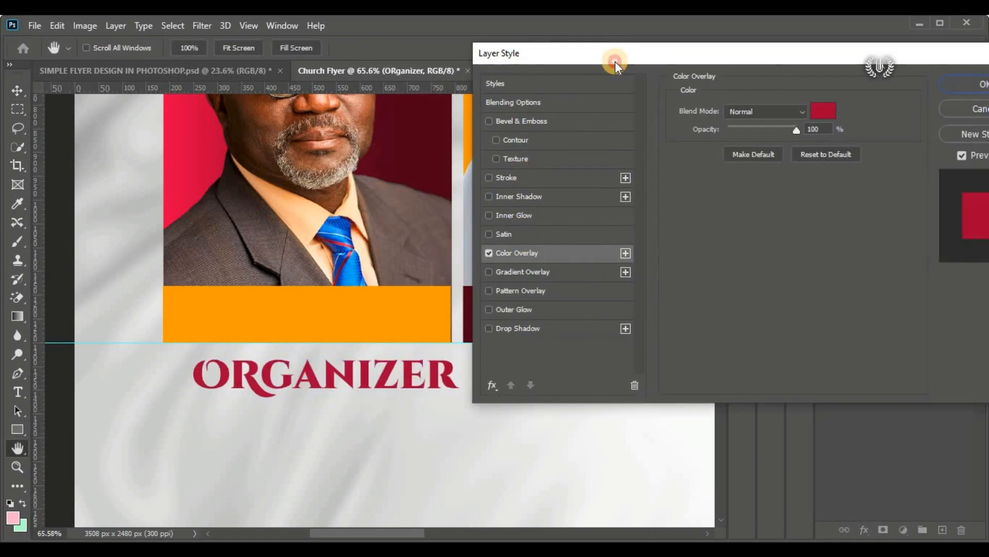
Step: Open the overlay colour for editing and copy the deep cyan code 003042 from the flyer details in Notepad
click(819, 112)
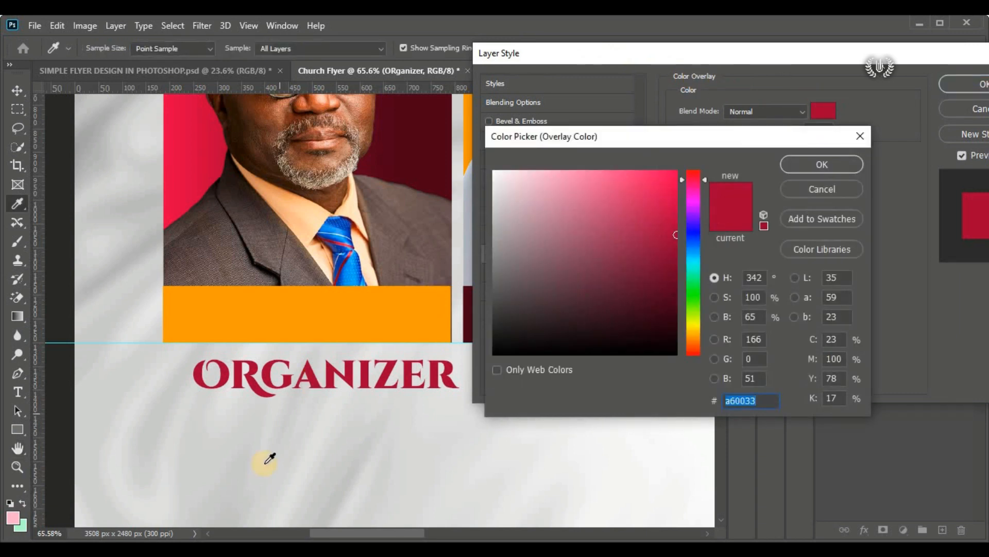
key(alt+Tab)
click(331, 212)
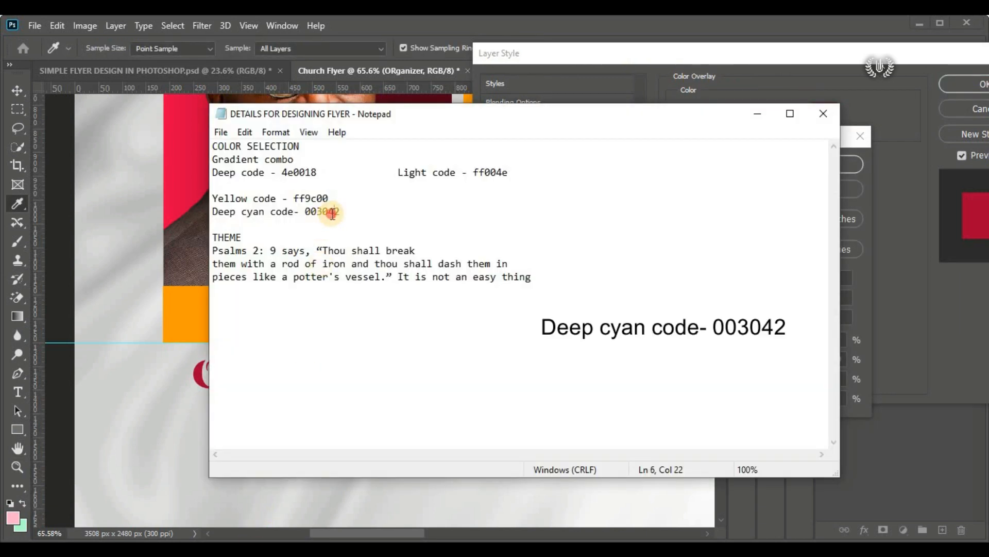
drag(344, 211, 305, 212)
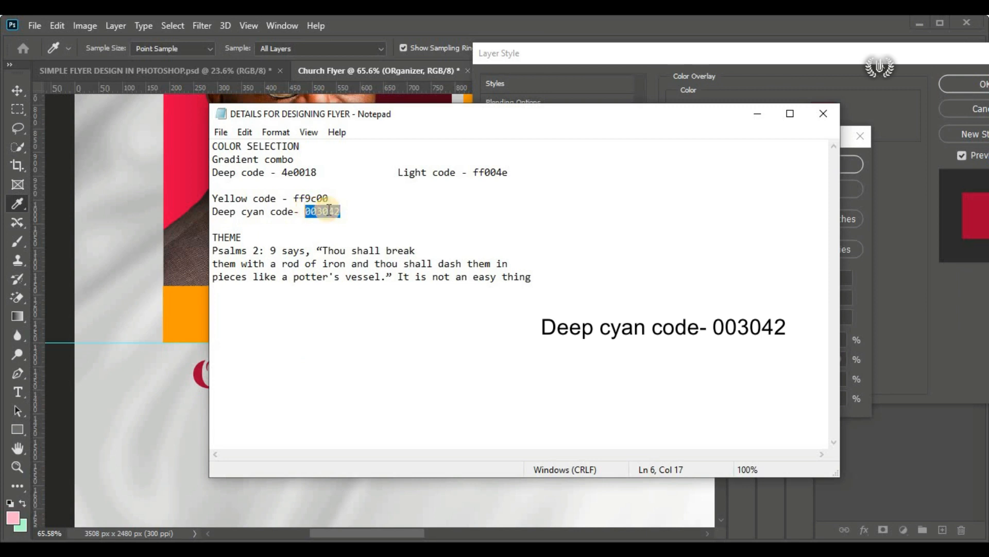
right_click(328, 211)
click(365, 255)
key(alt+Tab)
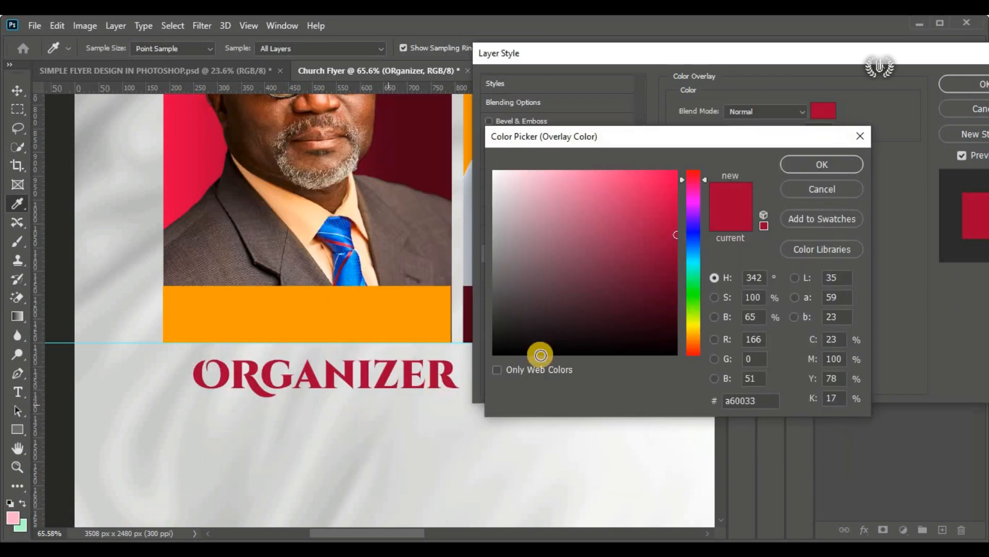
Step: Back in Photoshop, set the text's overlay colour to the copied code 003042
double_click(742, 402)
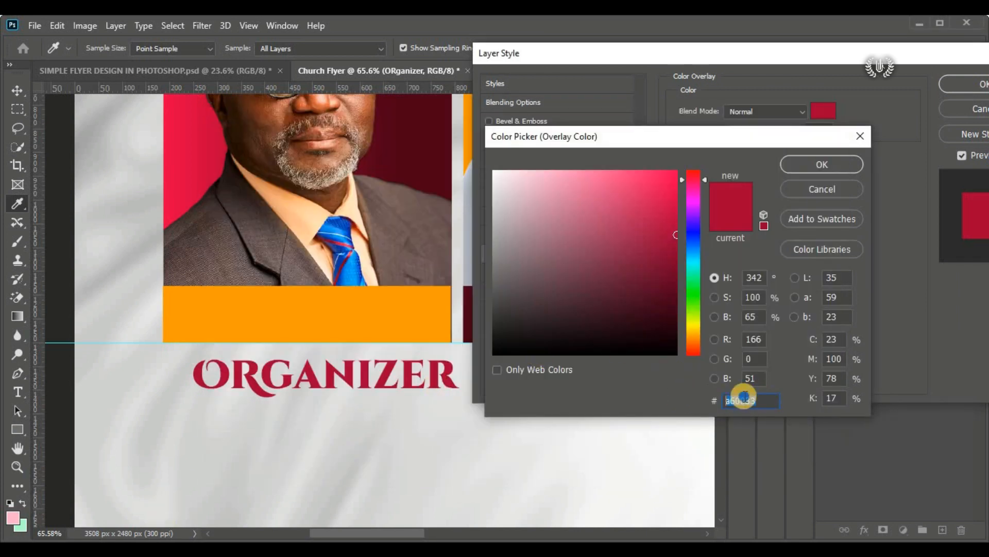
right_click(744, 399)
click(777, 256)
click(820, 163)
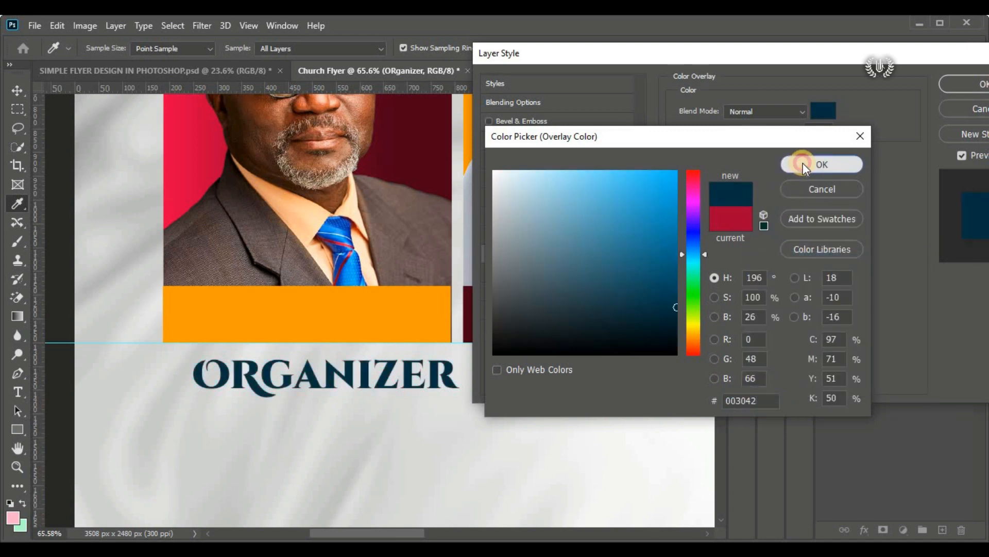
Step: Add a white 15 px outside Stroke to the "ORganizer" text and apply the layer style
drag(738, 56, 691, 55)
click(479, 175)
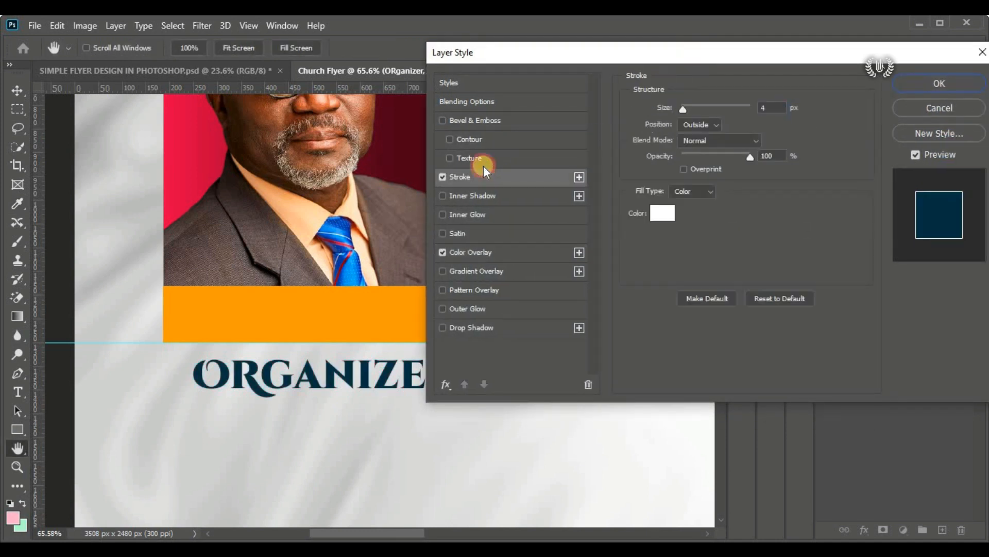
drag(515, 52, 574, 59)
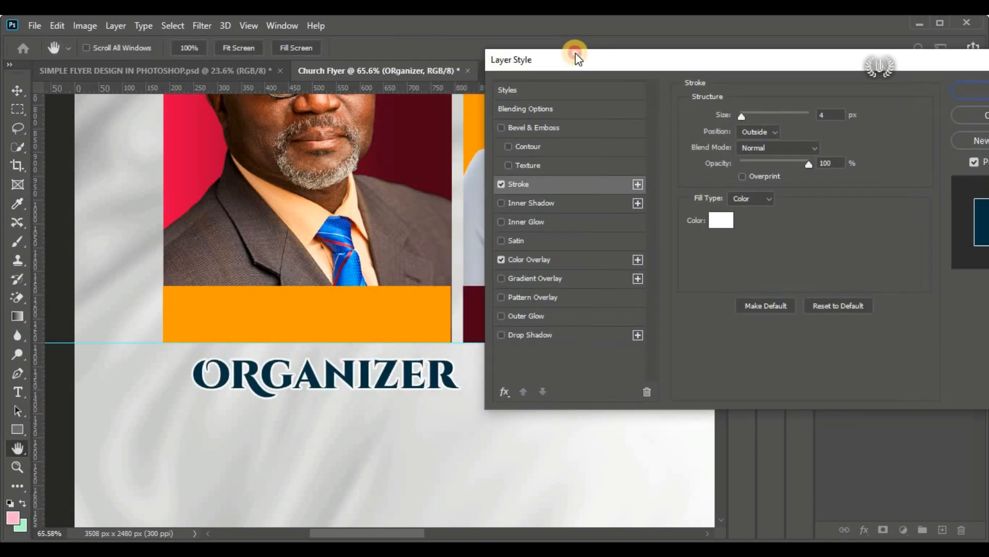
click(750, 114)
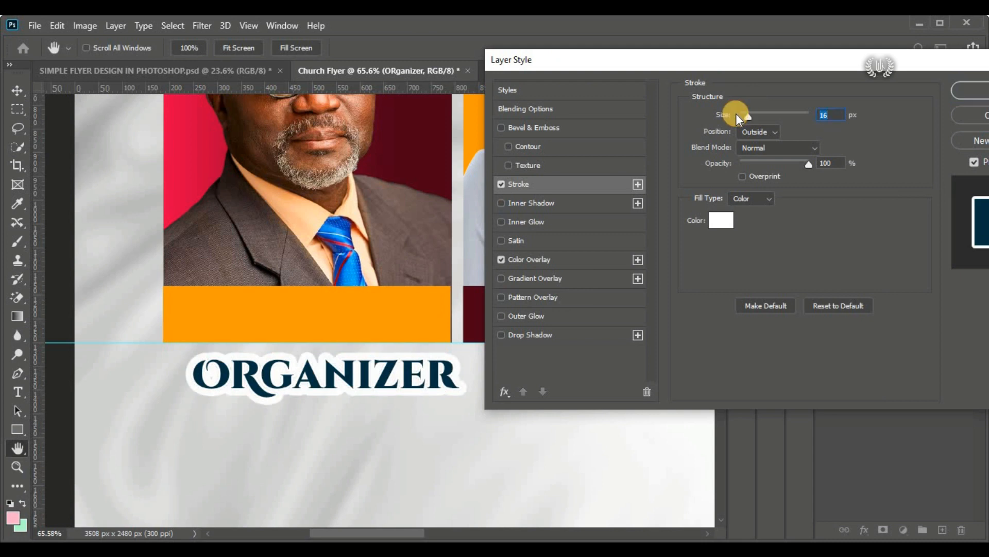
text(13)
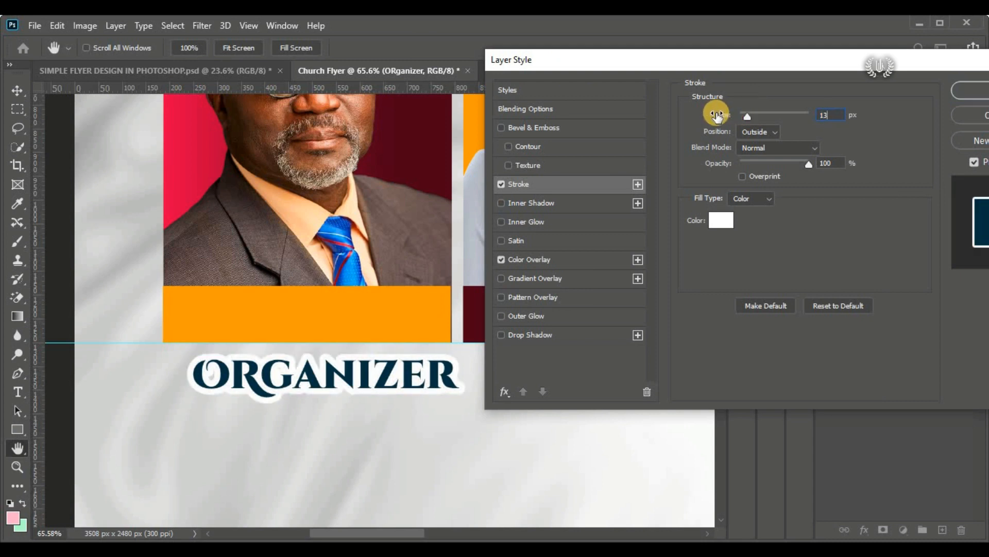
drag(835, 113, 765, 112)
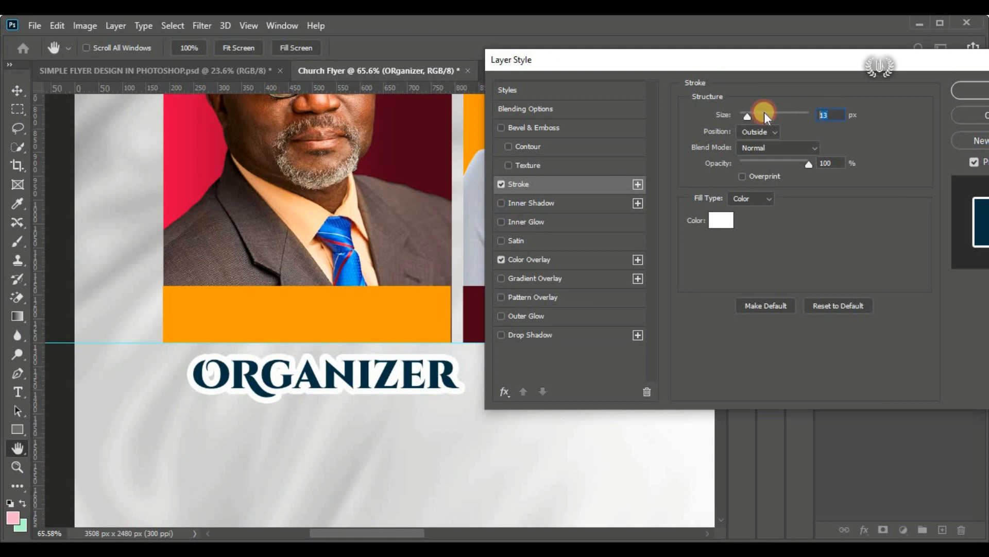
text(15)
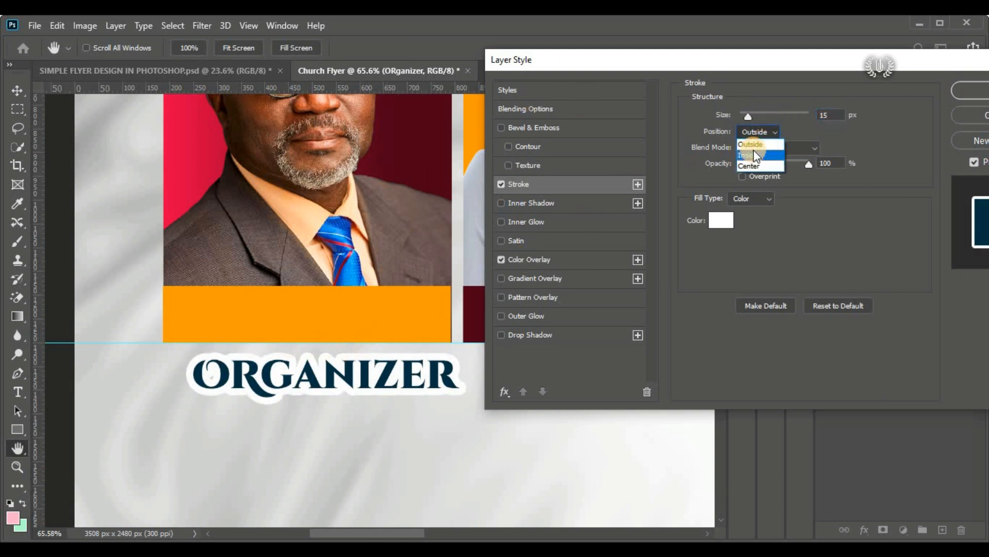
drag(925, 66, 595, 68)
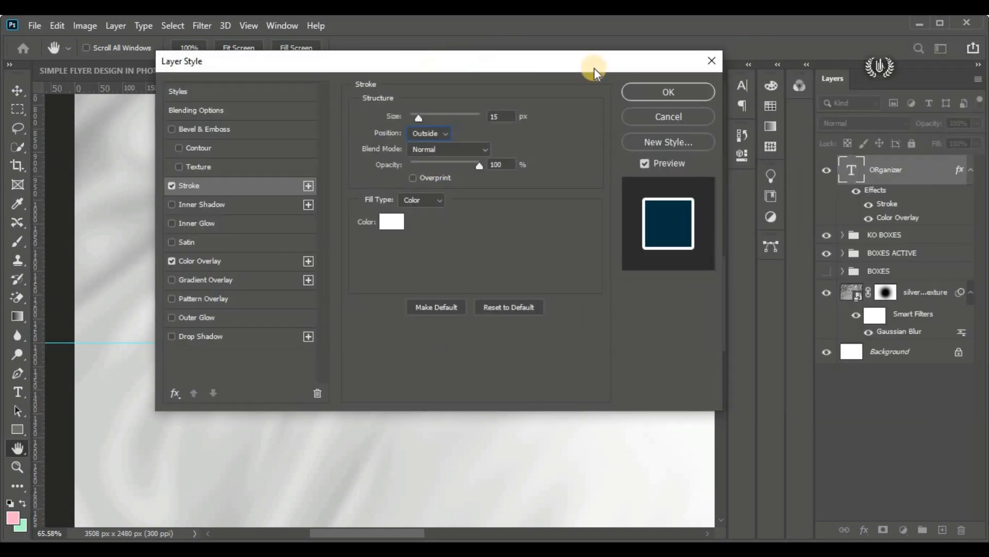
click(669, 91)
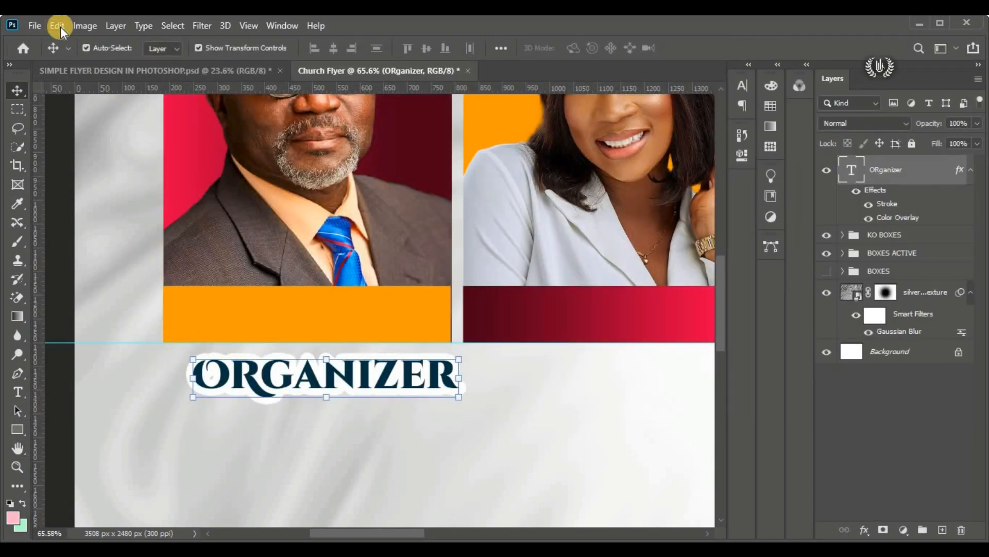
Step: Scale the "ORganizer" text to about 46% and centre it over the upper edge of the first orange caption bar
click(60, 27)
click(149, 337)
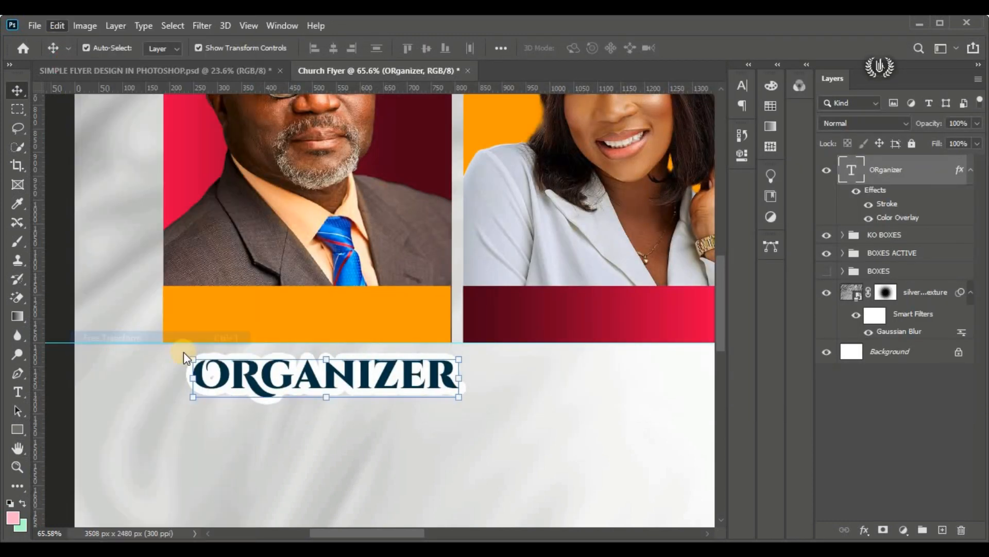
drag(338, 389, 307, 292)
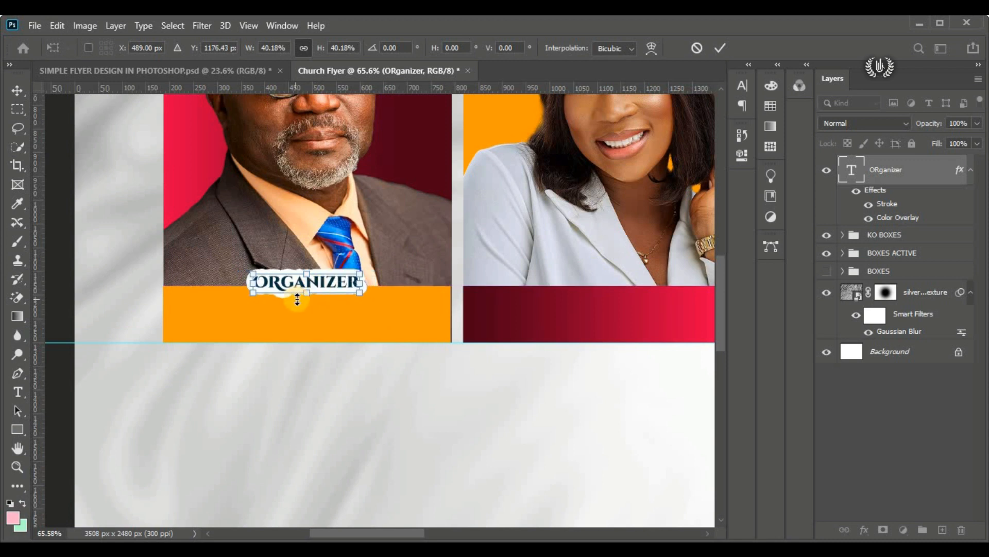
drag(303, 301, 303, 302)
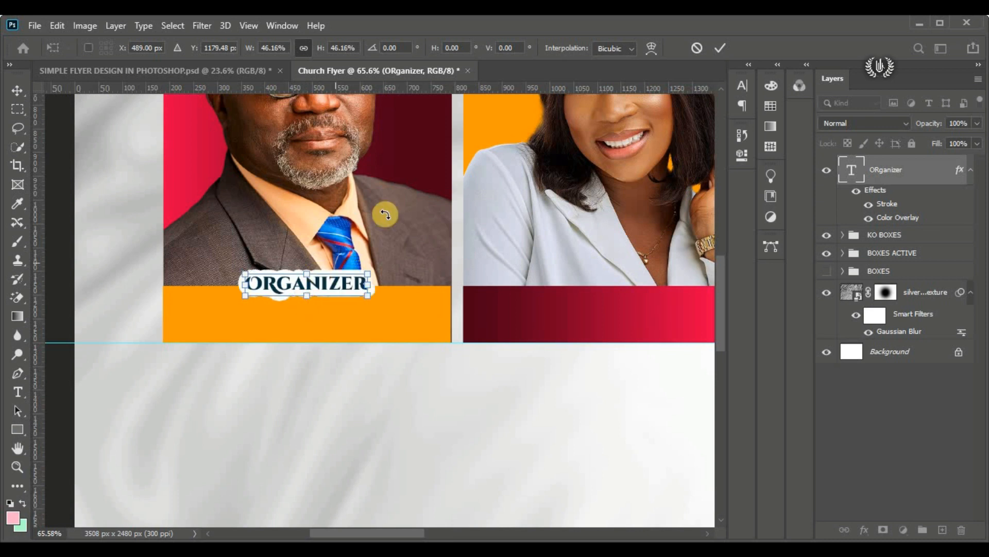
click(719, 48)
mouse_move(316, 279)
mouse_down()
mouse_move(310, 287)
mouse_move(321, 291)
mouse_up()
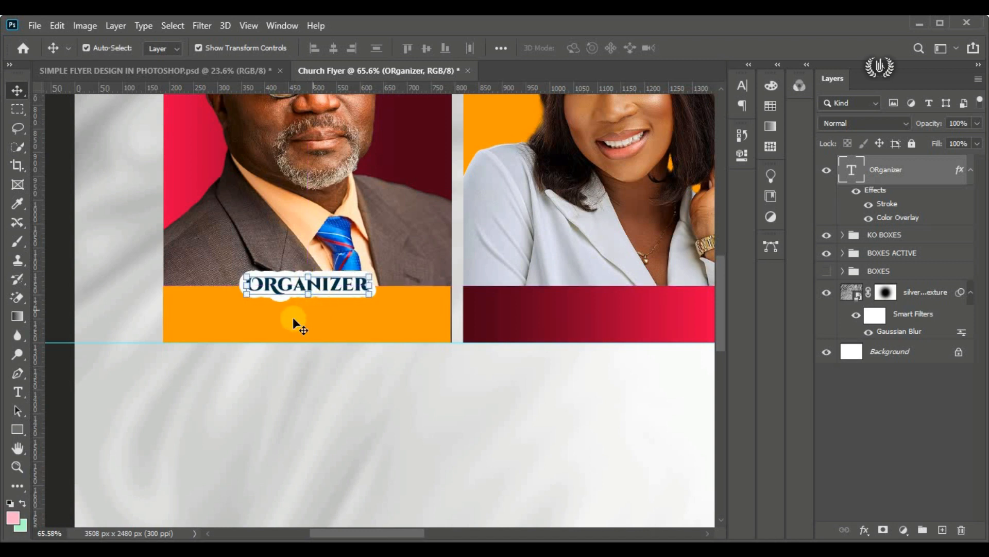
Step: Duplicate the "ORganizer" caption and centre the copy over the upper edge of the second portrait's red gradient bar
click(388, 533)
drag(387, 532, 404, 532)
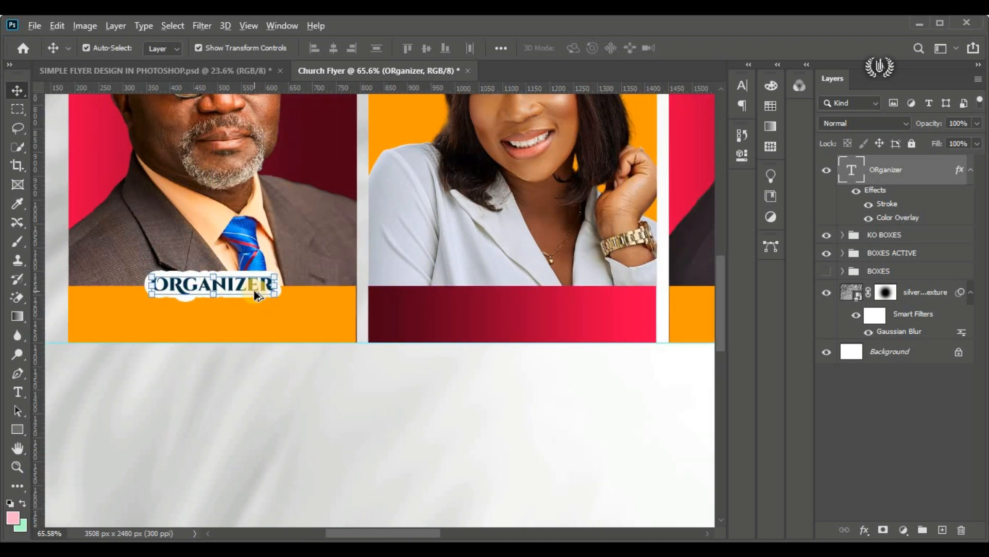
drag(246, 283, 481, 294)
drag(557, 293, 566, 292)
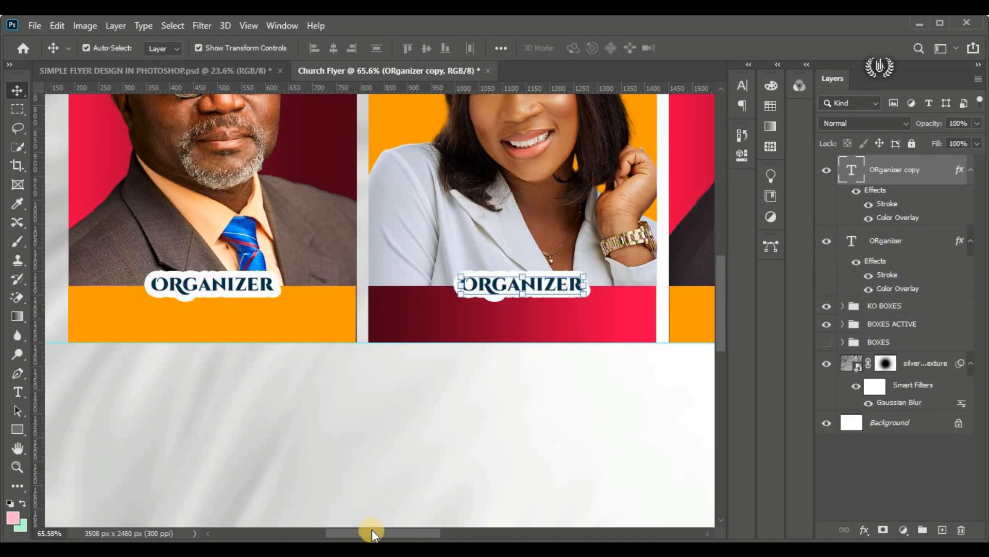
Step: Replace the second portrait's caption text with "Ministrator"
drag(372, 531, 404, 530)
scroll(361, 379, up, 6)
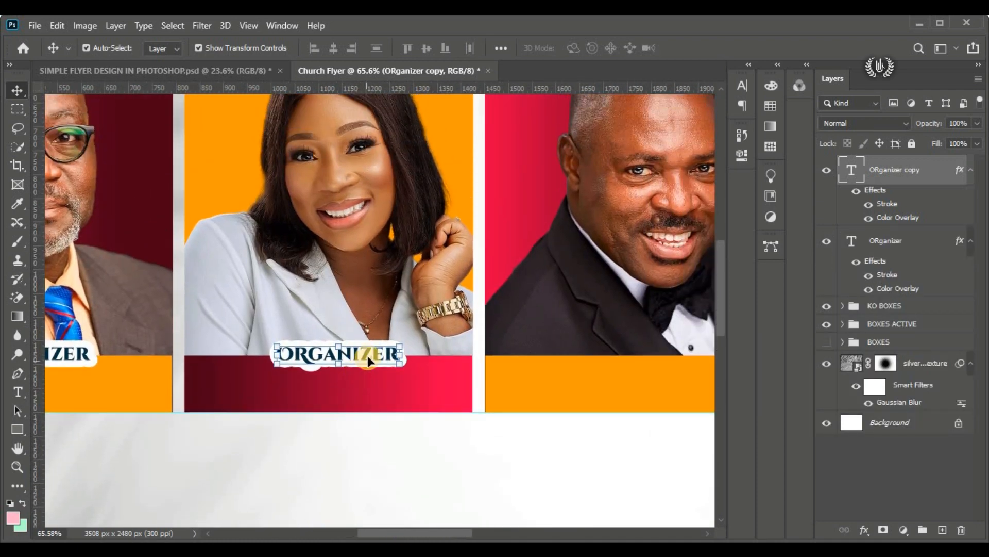
double_click(371, 358)
text(Ministrator)
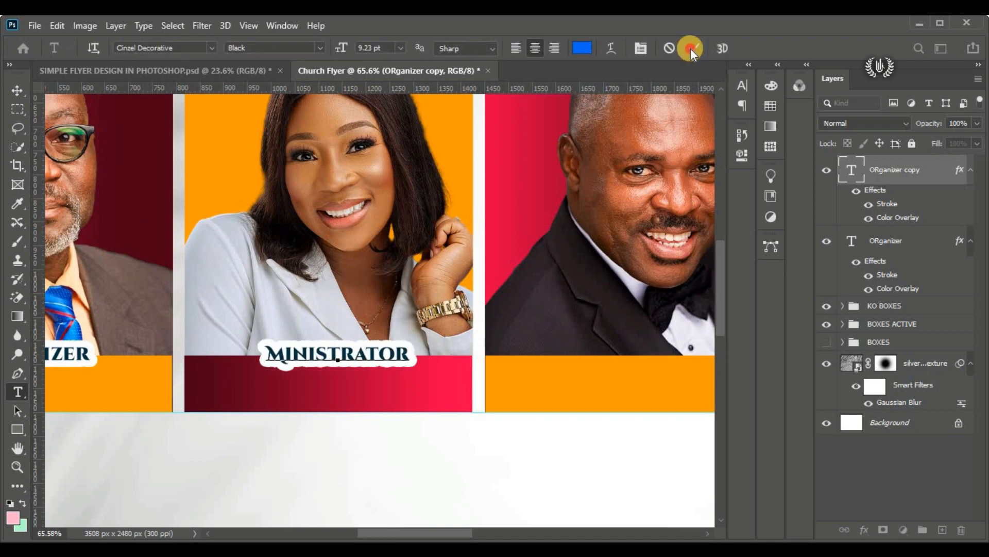
click(695, 48)
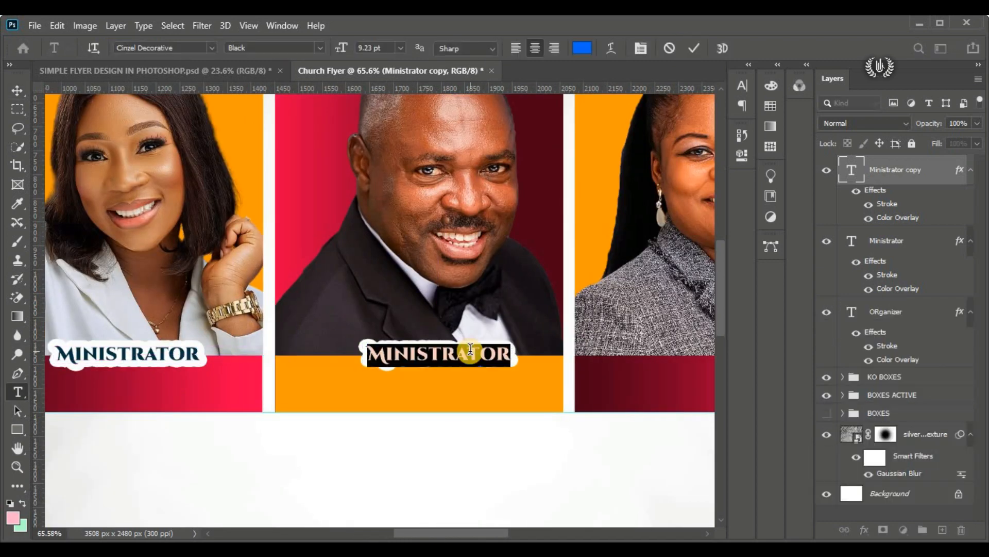
Step: Caption the third, fourth and fifth portraits with copies of the label reading "Usher", "Invited Guest" and "Prayer Leader"
text(Usher)
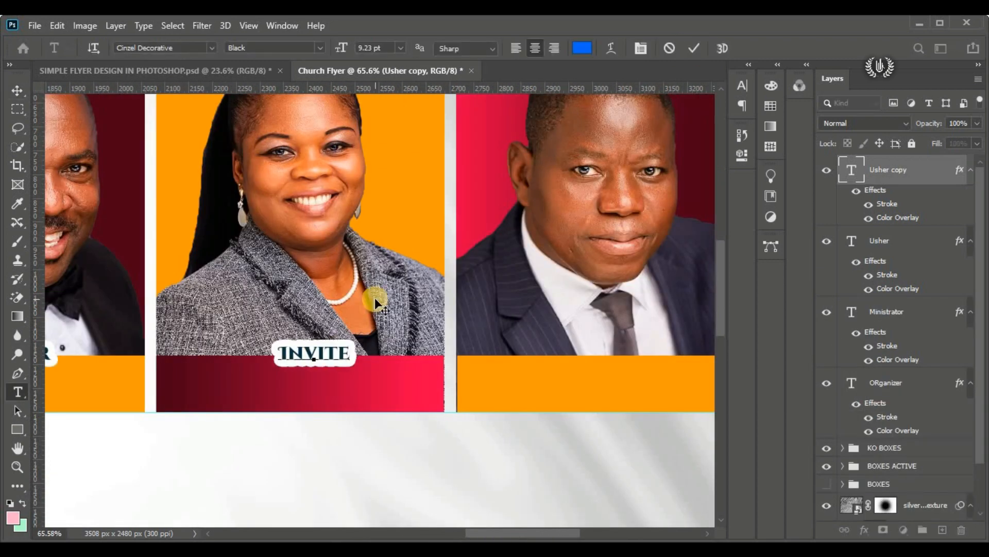
text(D GUEST)
key(ctrl+Return)
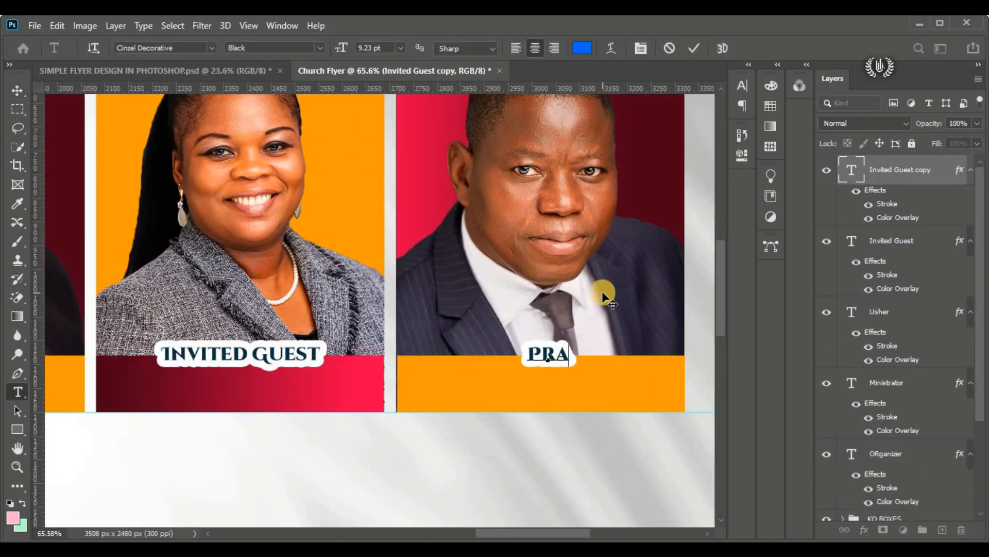
text(AYER LEADER)
key(ctrl+Return)
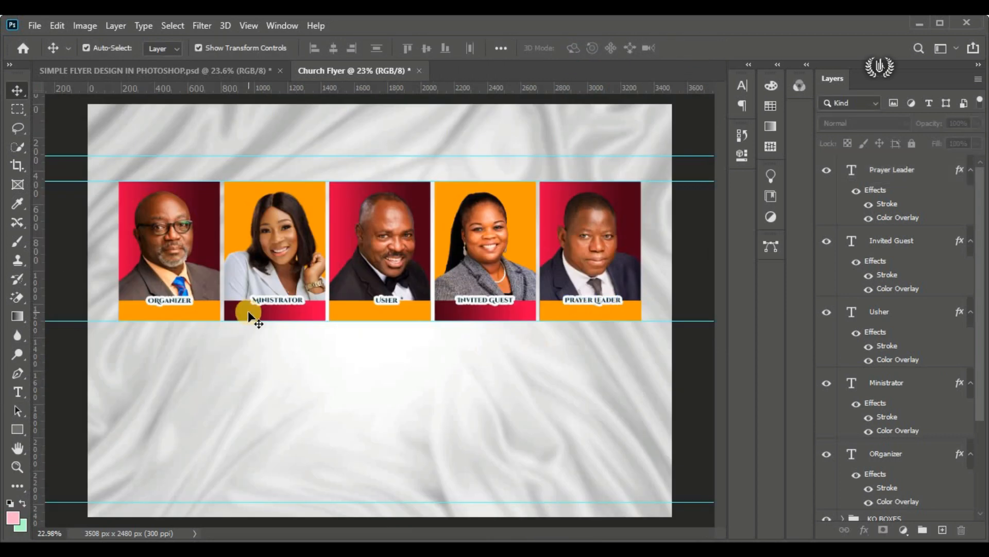
Step: Group the five caption texts as "POSITIONS" and shift the group up slightly
scroll(905, 323, down, 5)
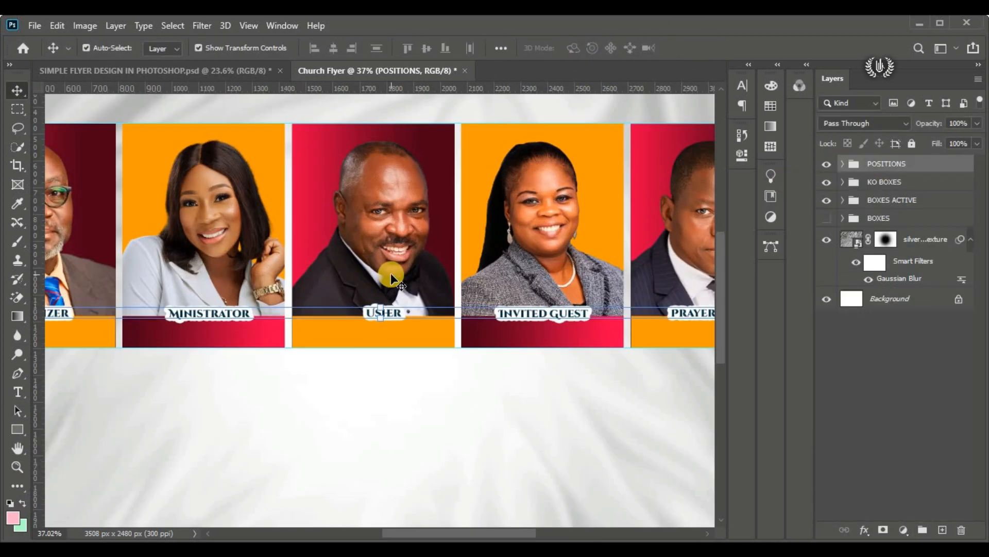
scroll(391, 279, down, 3)
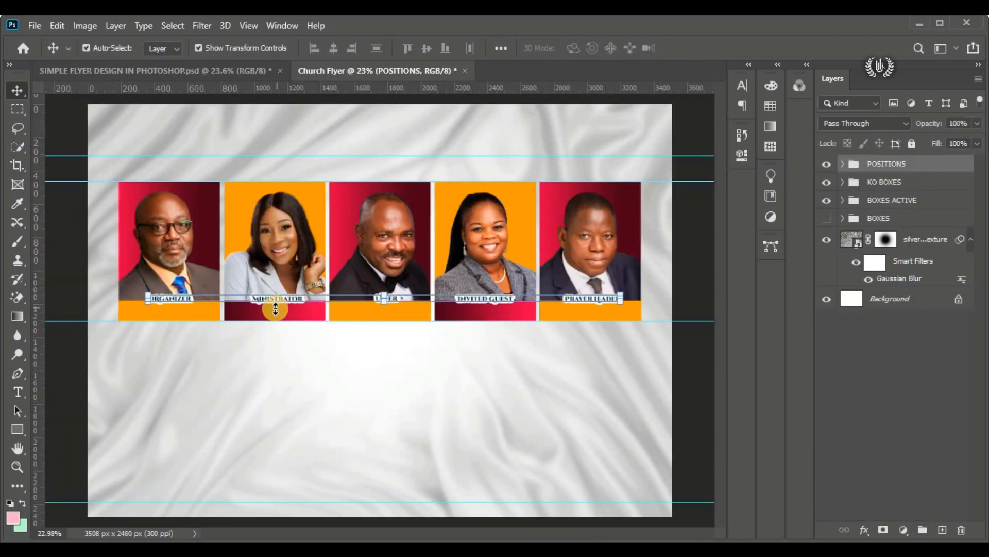
Step: Stretch the right edge of the first portrait's orange bar flush with the edge of its portrait box
scroll(173, 315, up, 4)
scroll(176, 310, up, 3)
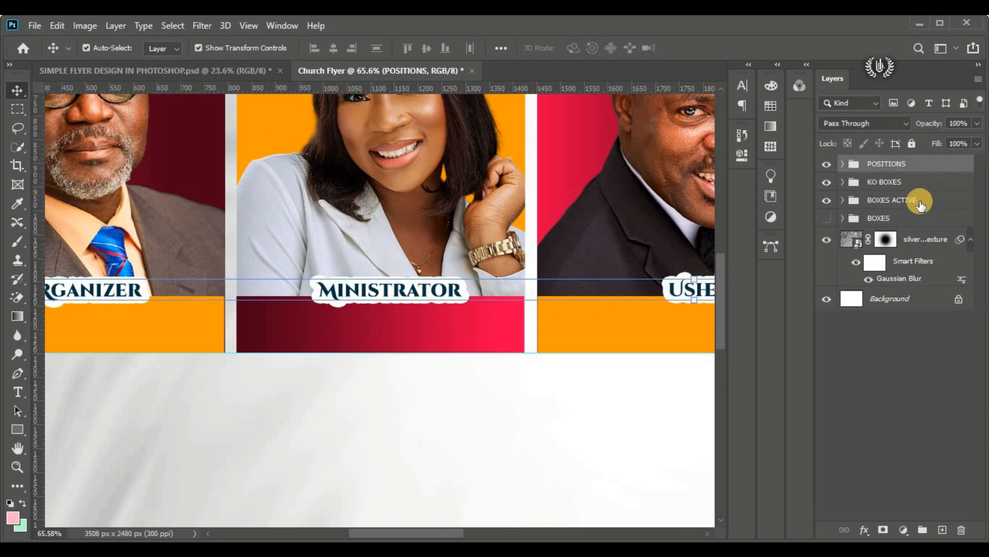
click(183, 317)
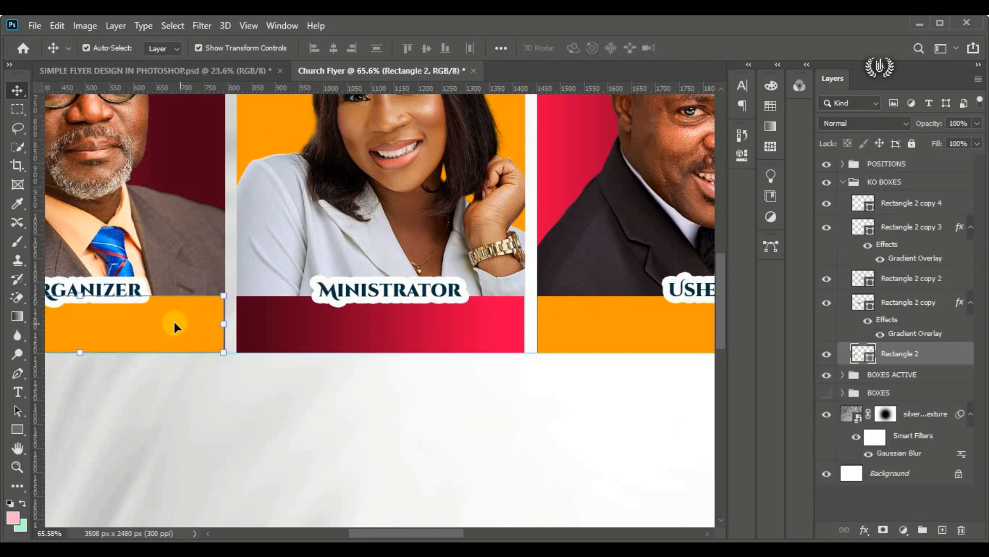
scroll(210, 321, up, 3)
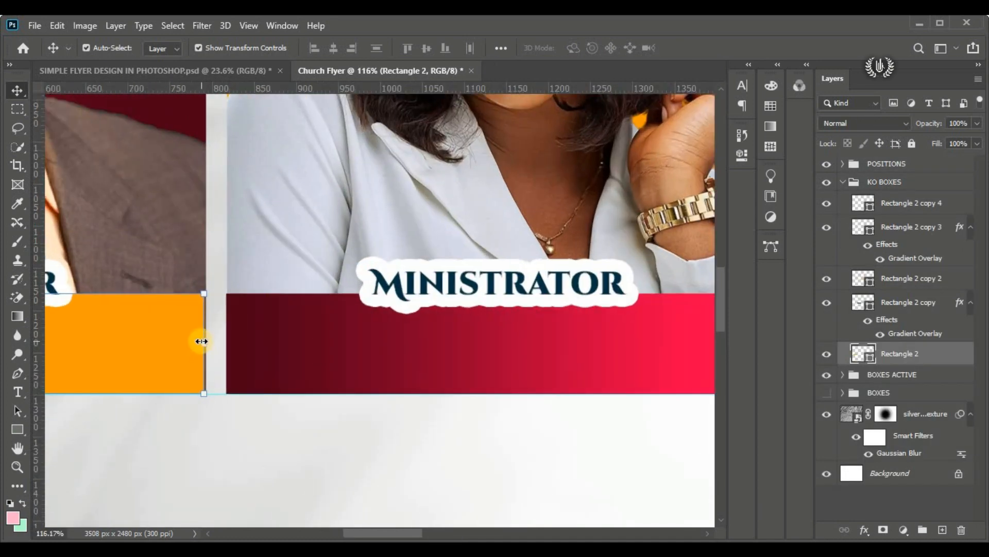
drag(202, 341, 206, 341)
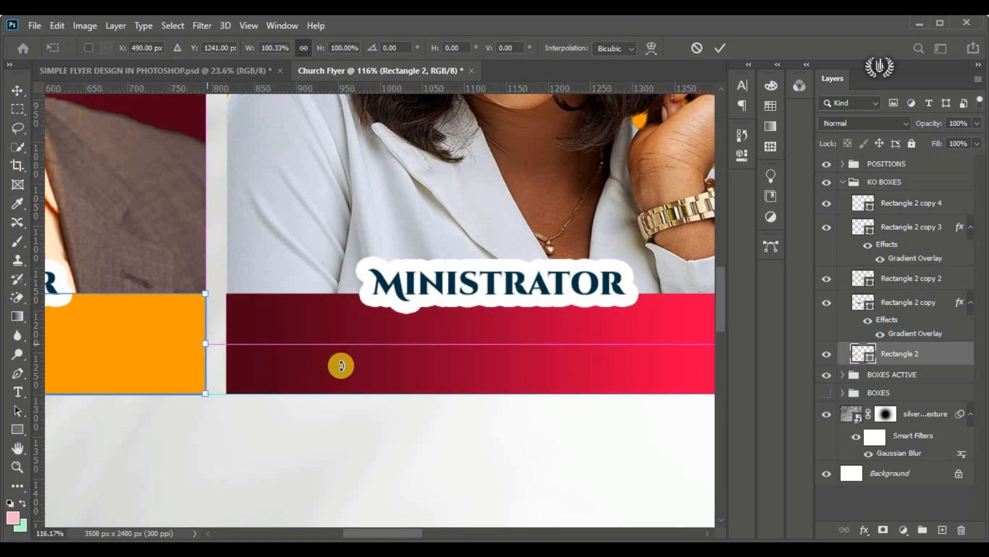
Step: Stretch the left edge of the third portrait's orange bar flush with its portrait box, making the bar 607 px wide
drag(529, 392, 263, 387)
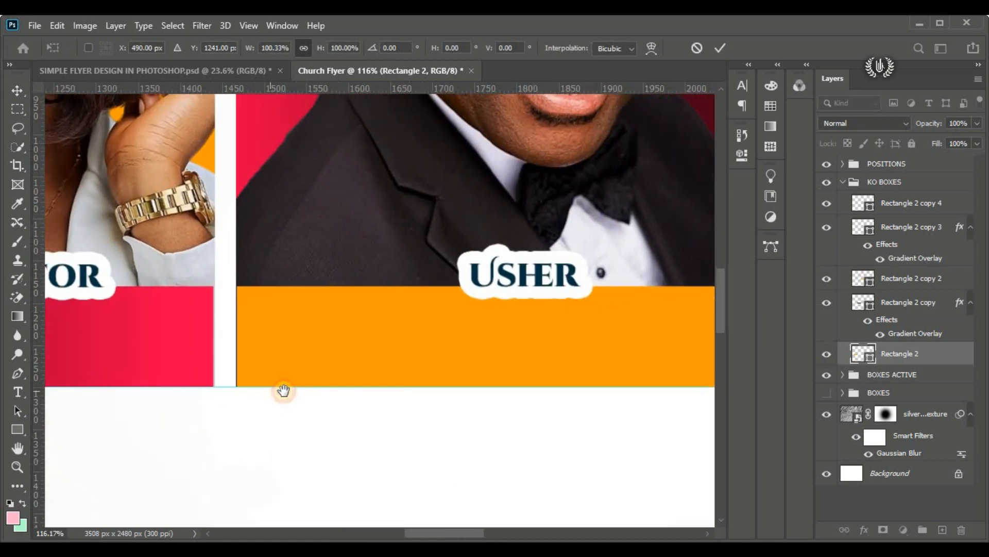
click(262, 327)
click(238, 326)
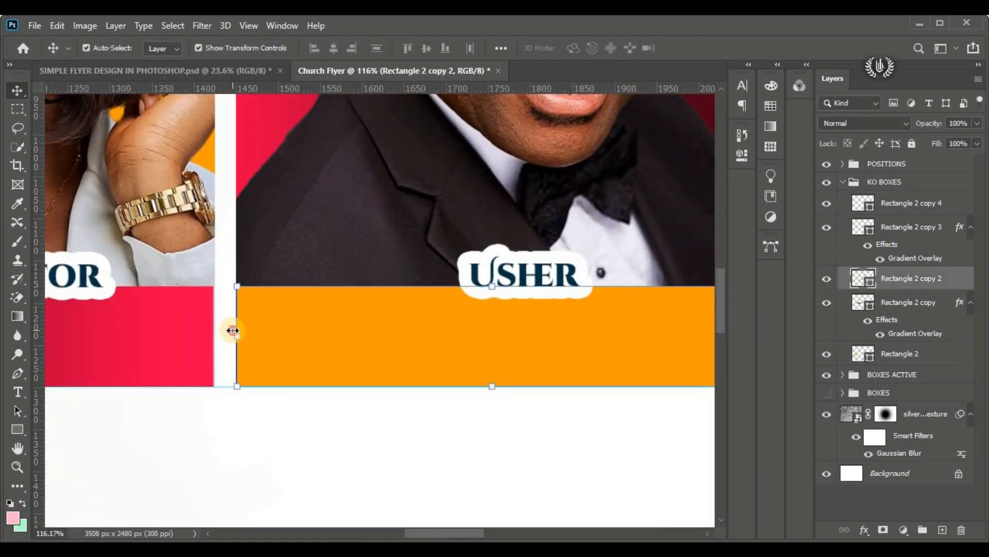
click(228, 331)
drag(229, 332, 226, 331)
scroll(264, 356, right, 8)
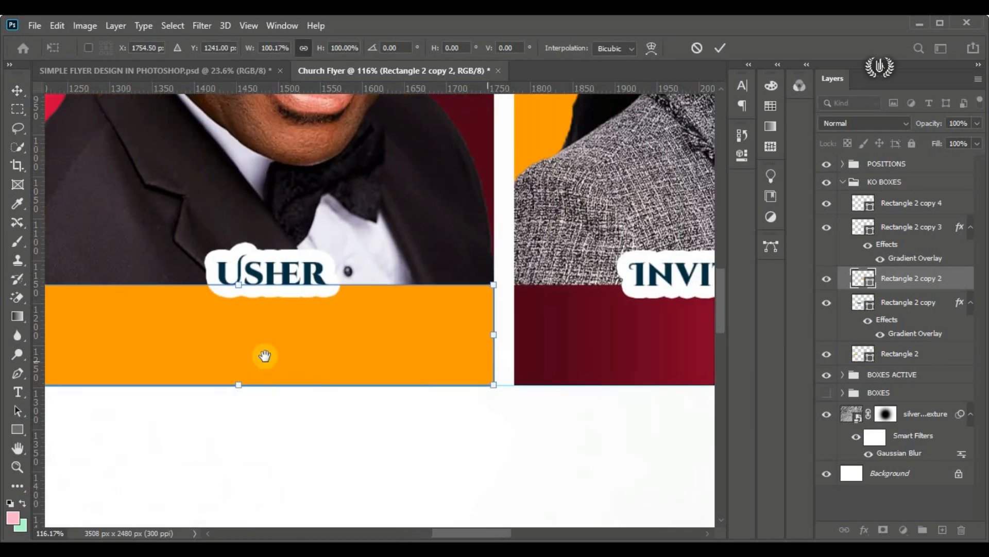
drag(318, 335, 317, 334)
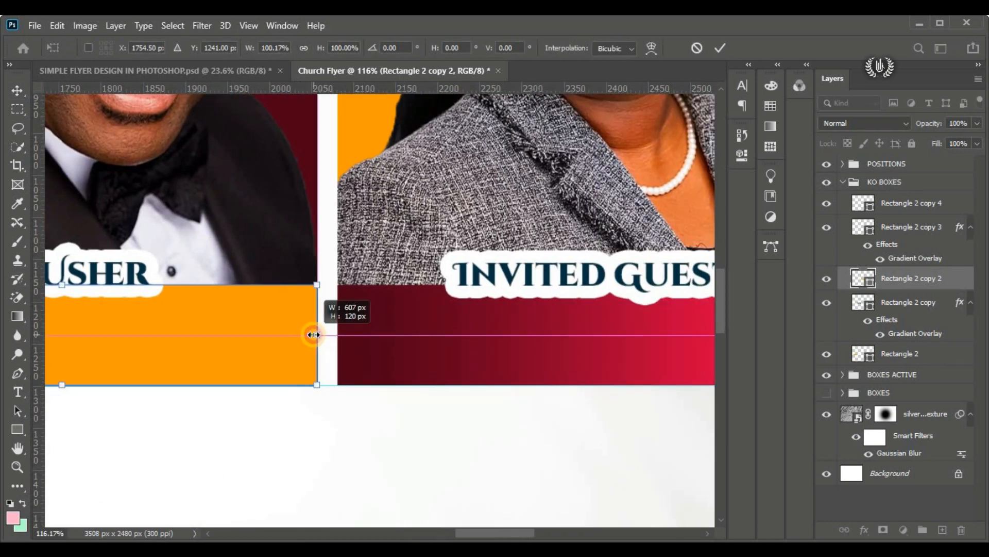
Step: Extend the right edge of the fourth portrait's red gradient bar flush with its portrait box
scroll(361, 333, right, 10)
click(366, 330)
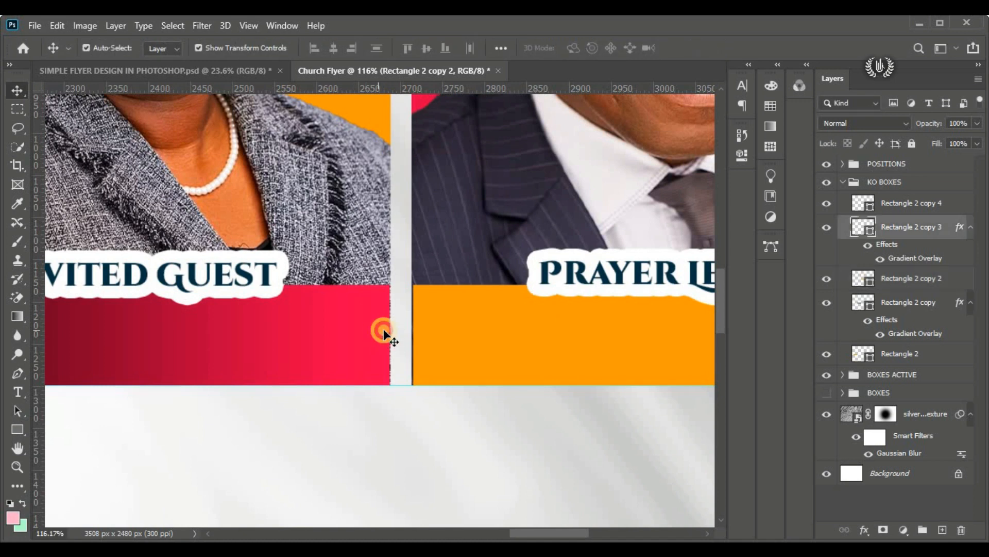
click(389, 330)
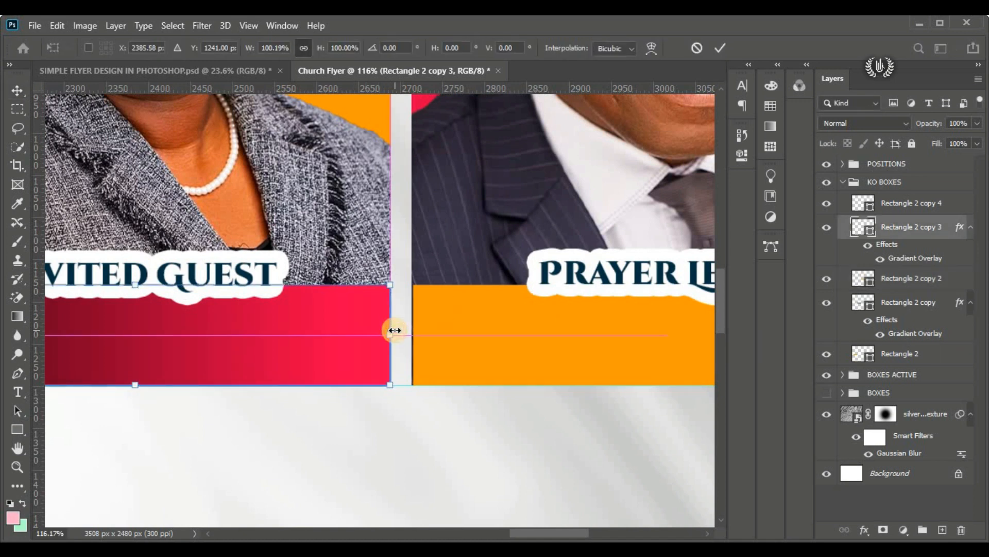
drag(393, 329, 209, 347)
click(720, 48)
Step: Widen the fifth portrait's orange bar to cover the gap to its portrait box and collapse the KO BOXES group
click(505, 333)
drag(541, 338, 338, 347)
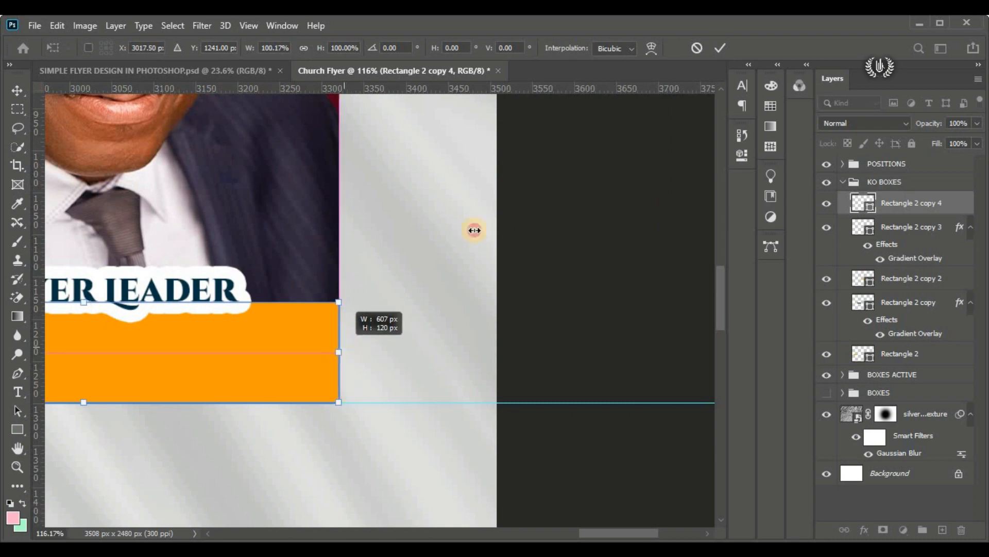
click(720, 48)
key(ctrl+0)
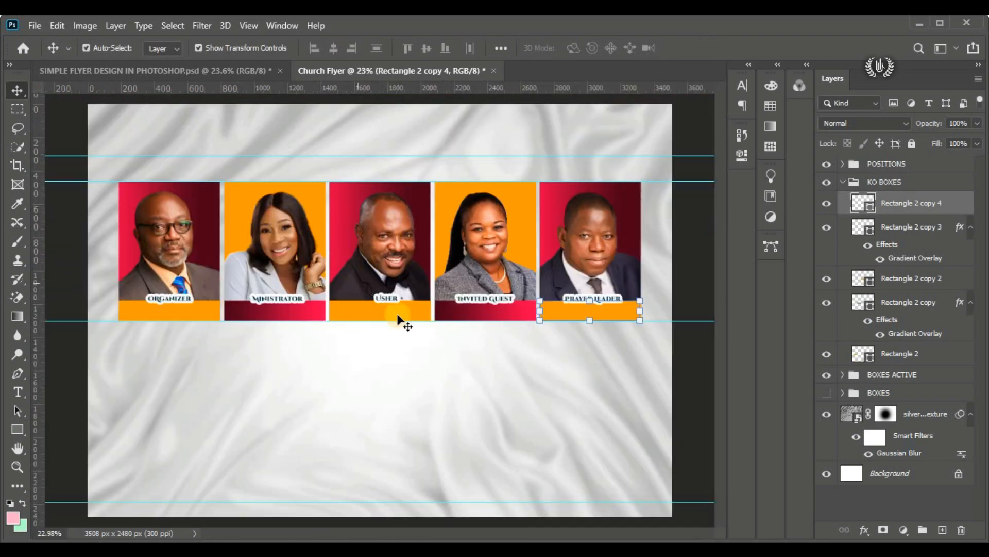
click(843, 182)
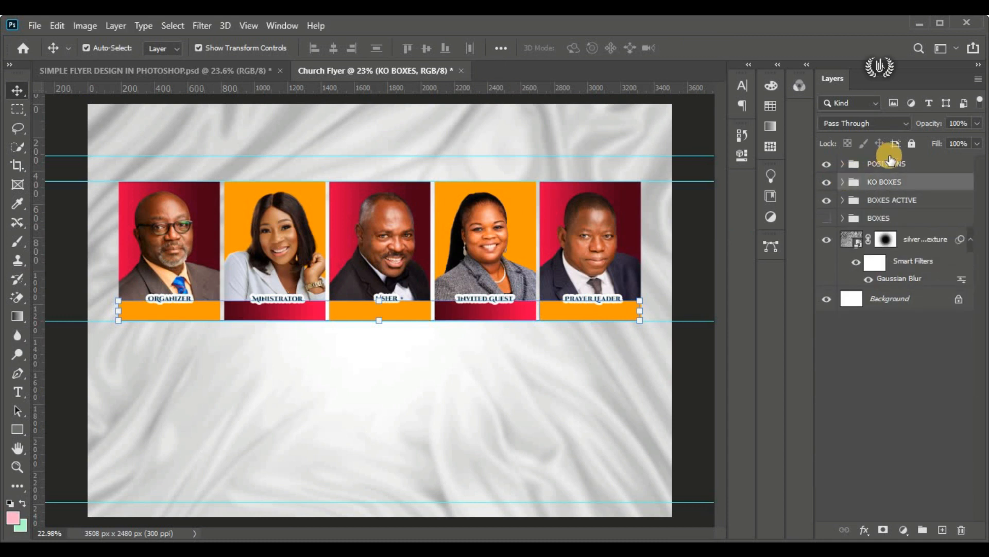
Step: Add a horizontal point text layer above the POSITIONS group, placing its placeholder text below the portrait row
click(881, 164)
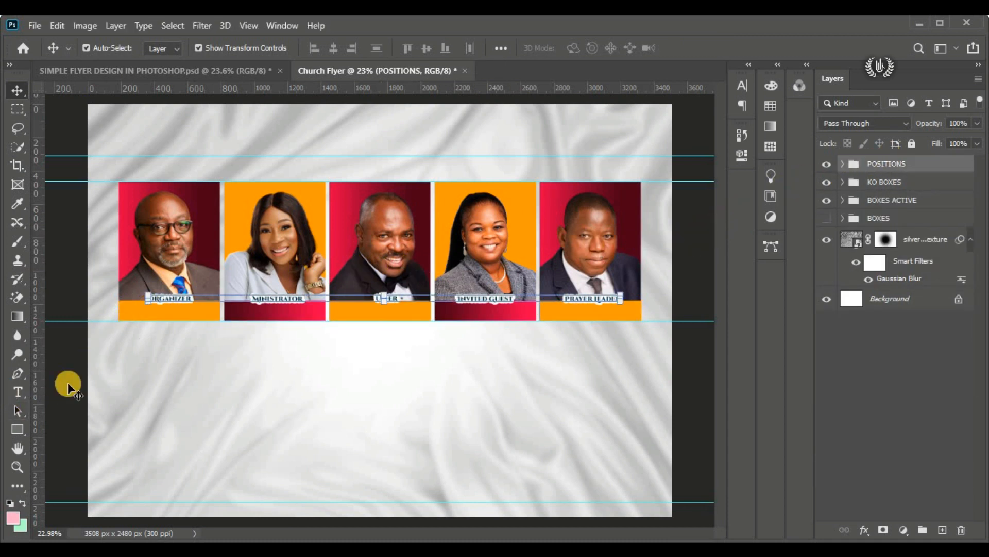
click(19, 393)
right_click(21, 394)
click(69, 392)
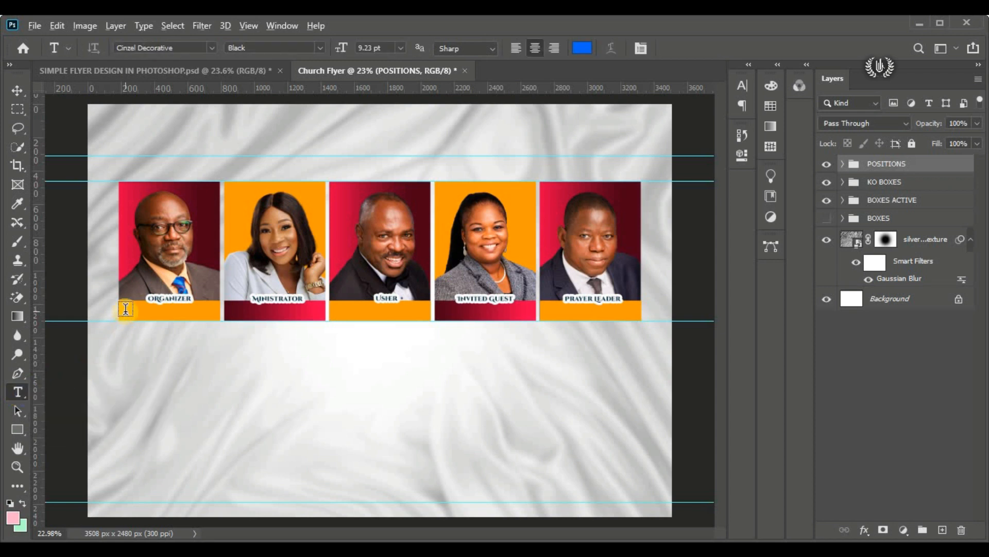
click(257, 350)
drag(283, 387, 206, 347)
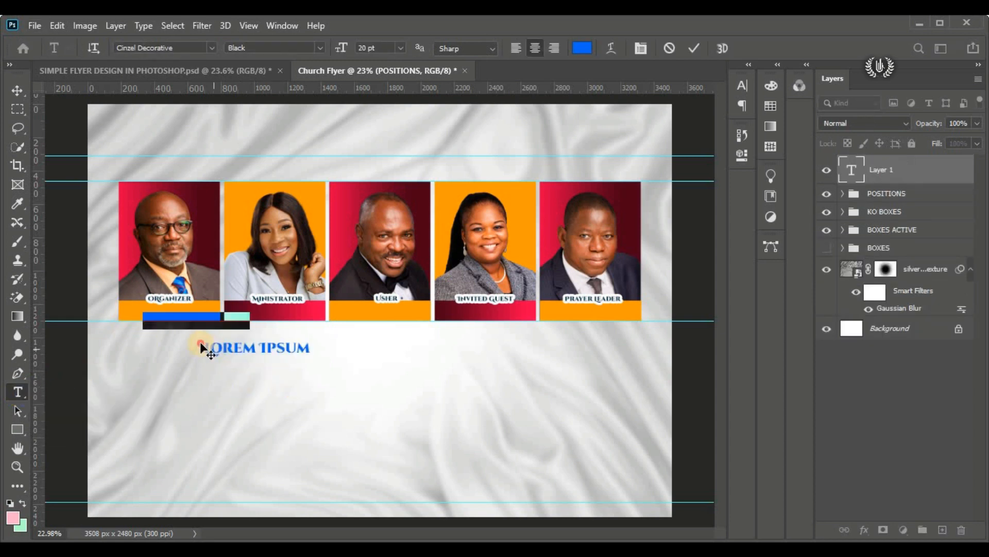
Step: Set the placeholder text's font to Montserrat Bold
click(211, 47)
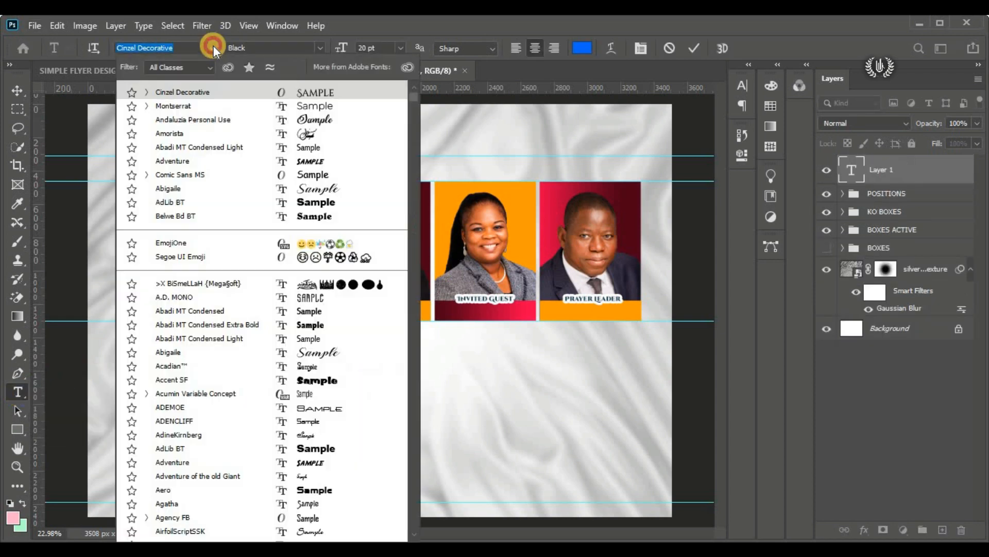
click(264, 106)
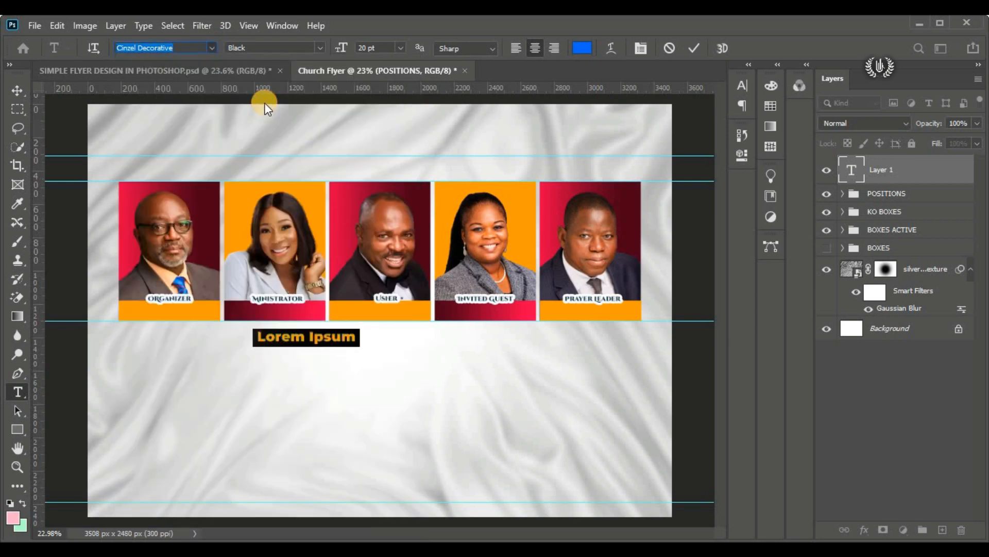
click(317, 46)
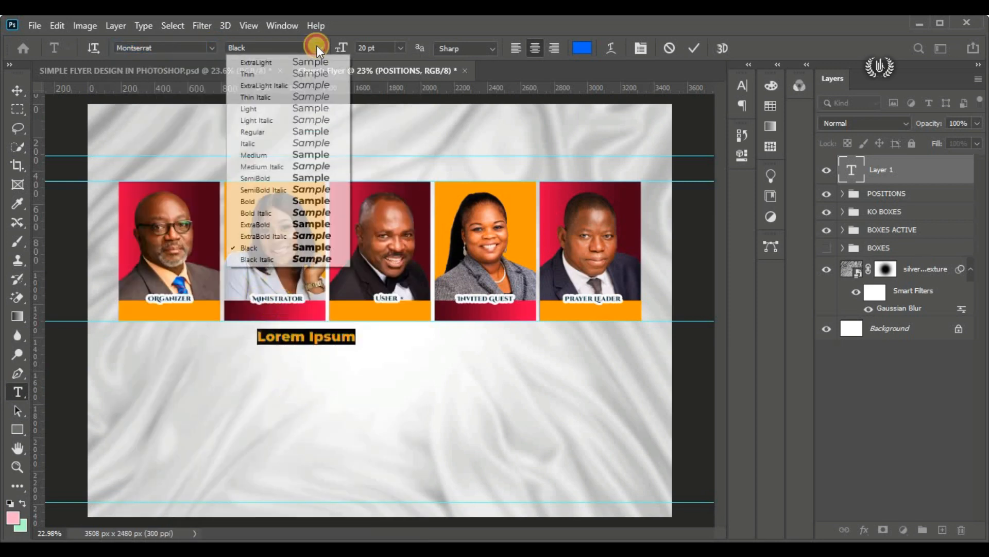
click(311, 202)
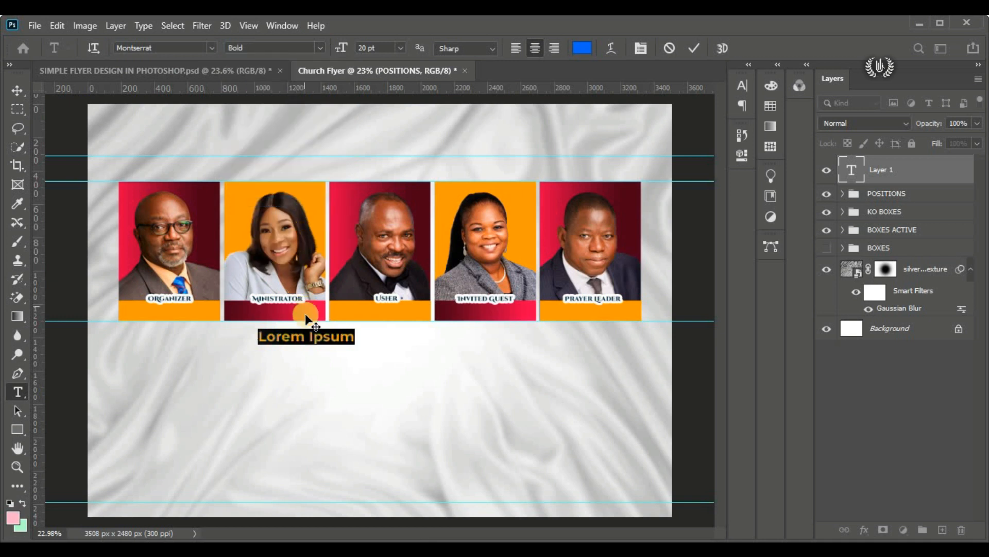
Step: Move the placeholder text onto the first portrait's orange bar and colour it white (ffffff)
drag(325, 350, 195, 324)
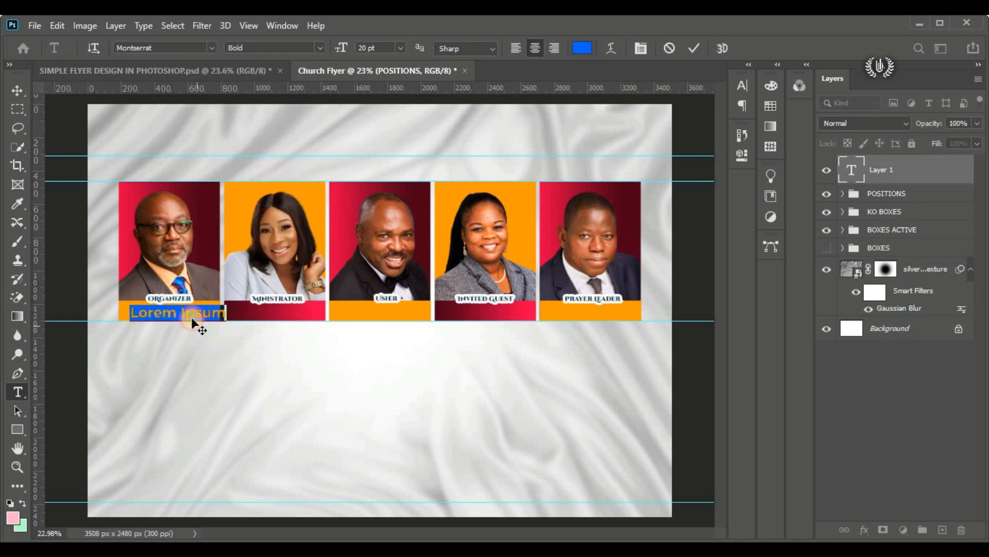
scroll(159, 303, up, 2)
scroll(128, 312, up, 5)
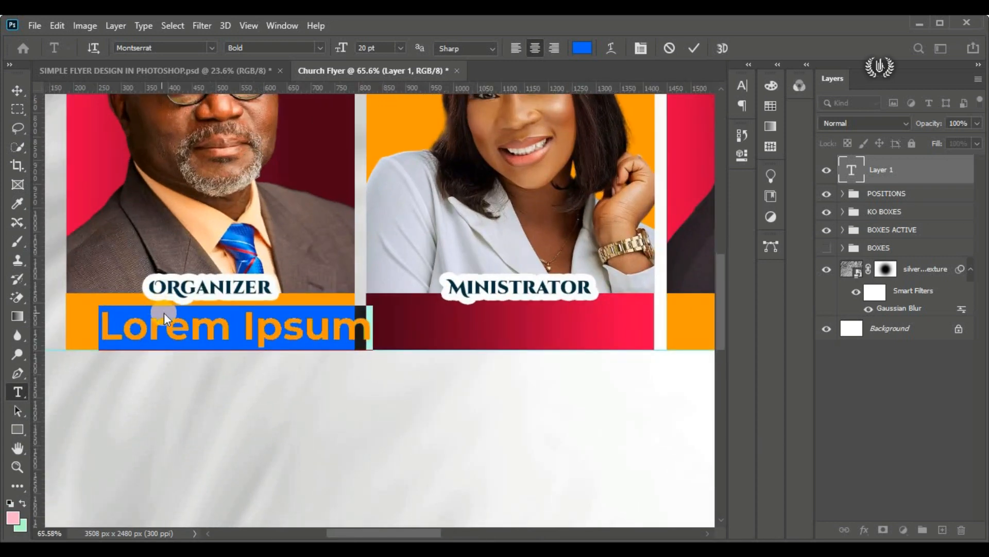
click(582, 48)
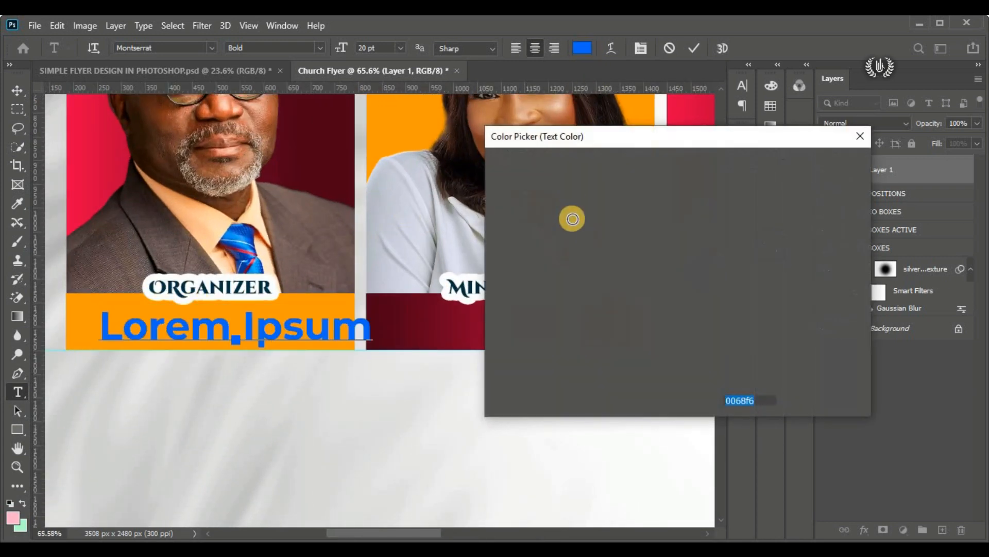
text(ffffff)
click(822, 164)
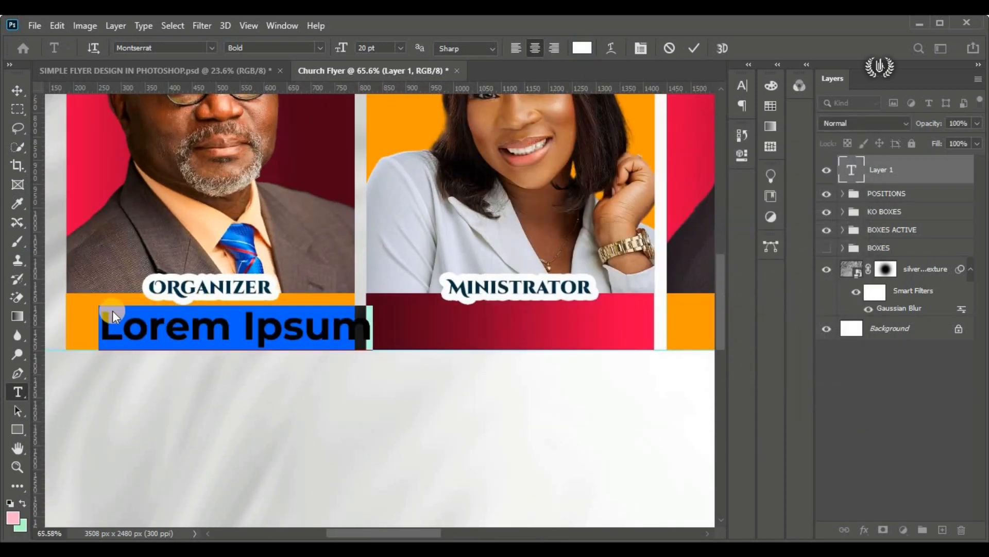
Step: Centre the placeholder text under the Organizer caption and reduce its size to 12 pt
scroll(112, 309, up, 3)
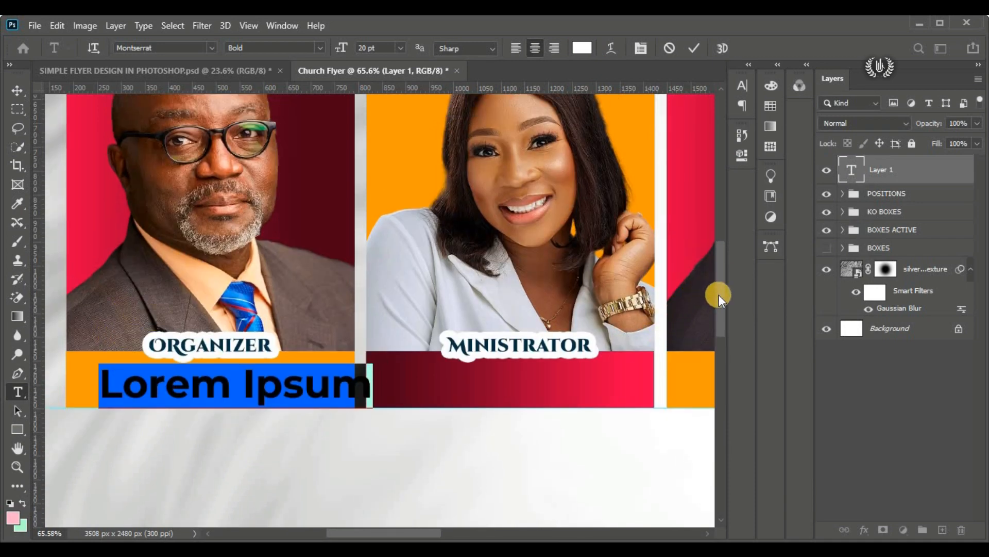
scroll(719, 294, up, 1)
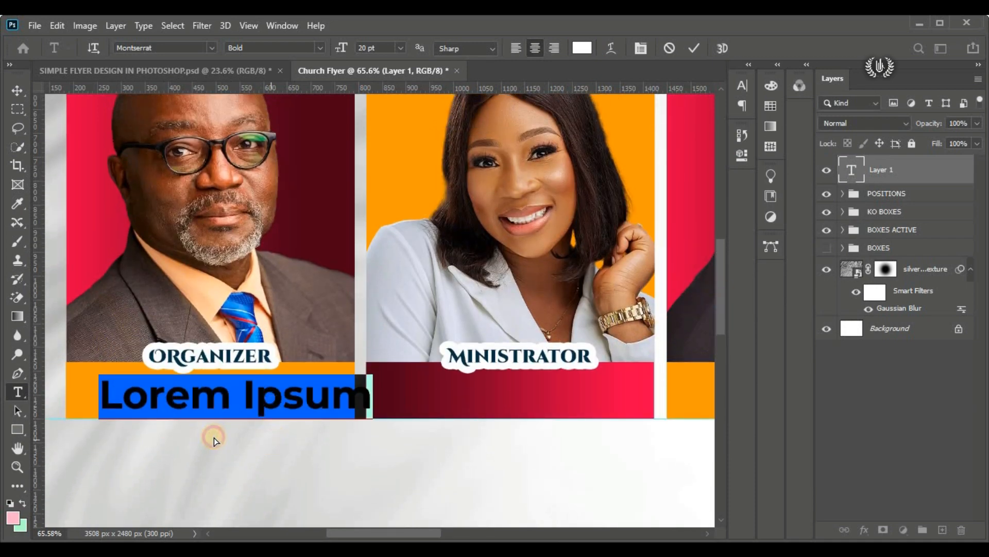
drag(213, 438, 257, 434)
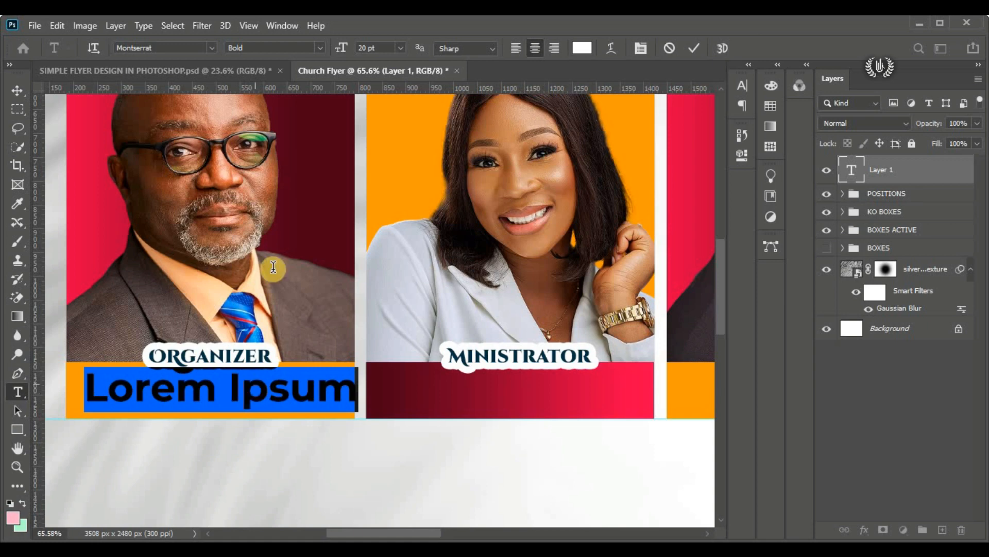
text(12)
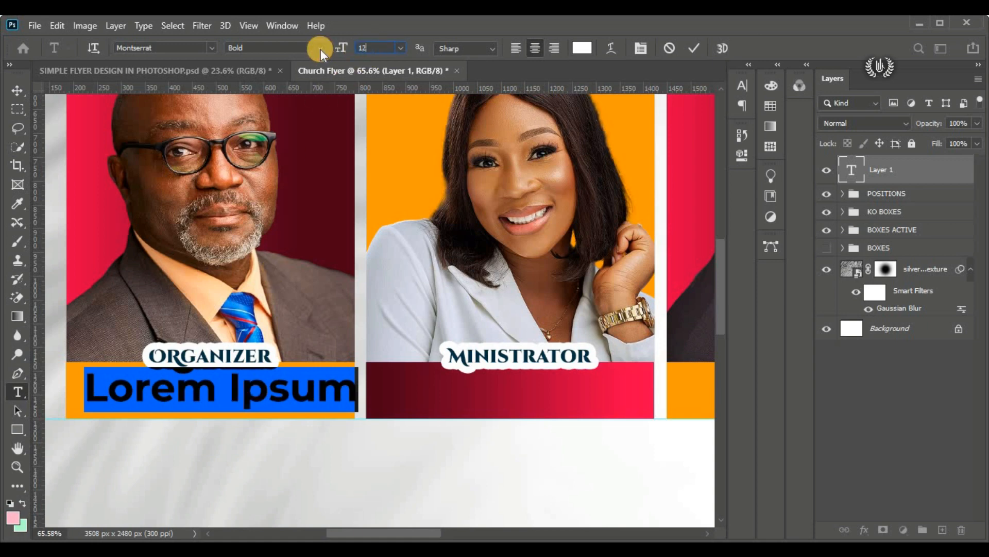
key(Return)
Step: Replace the placeholder on the first orange bar with the organizer's title "PASTOR" and name in capitals
click(236, 387)
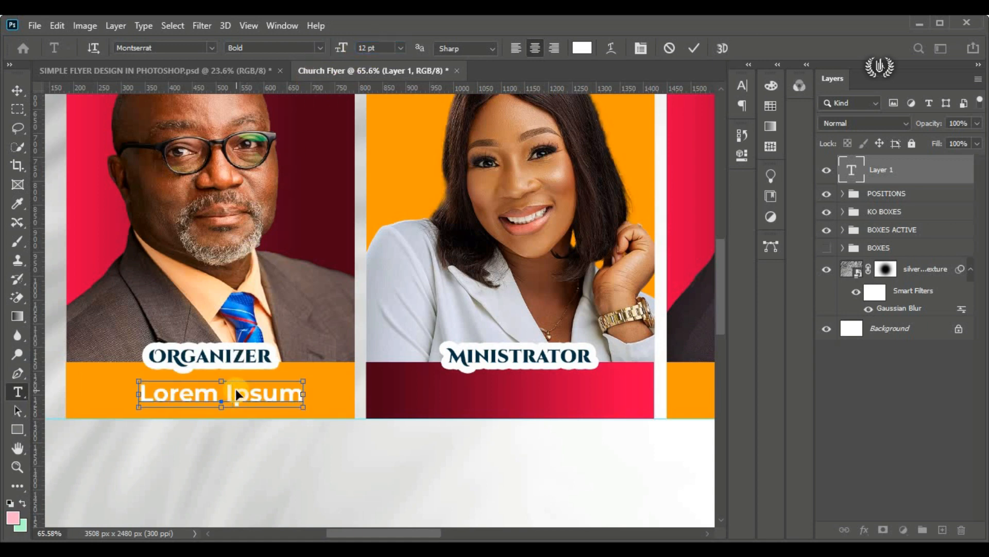
triple_click(236, 387)
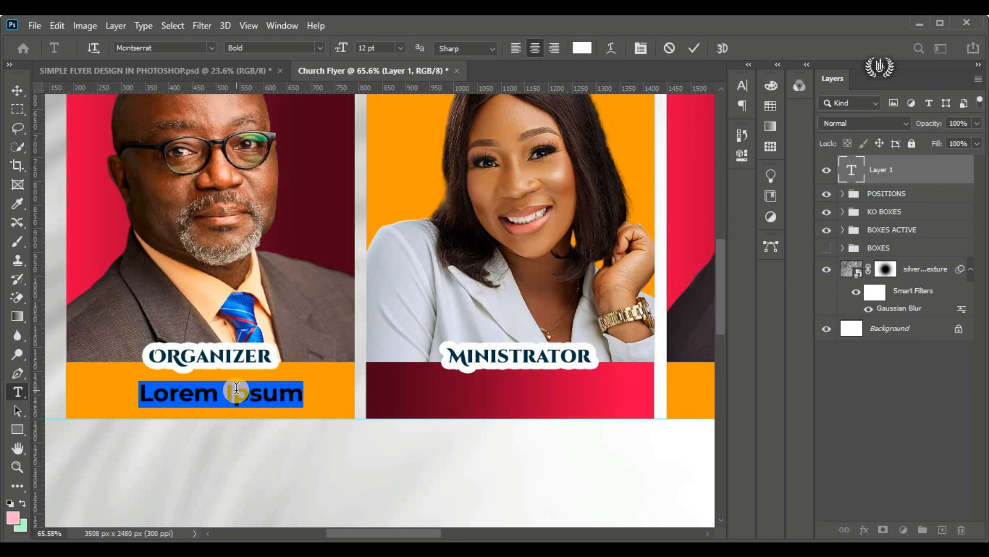
text(PAS)
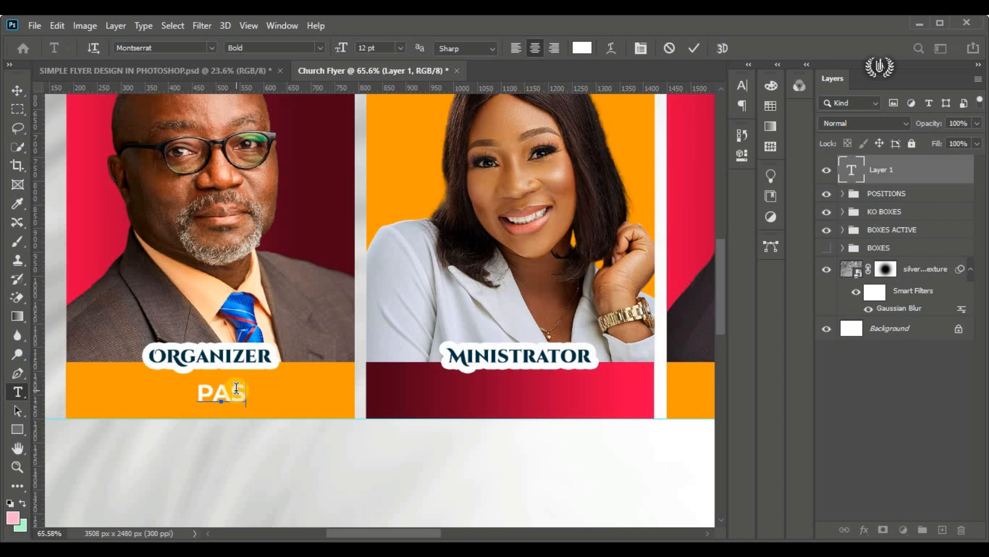
text(TOR F)
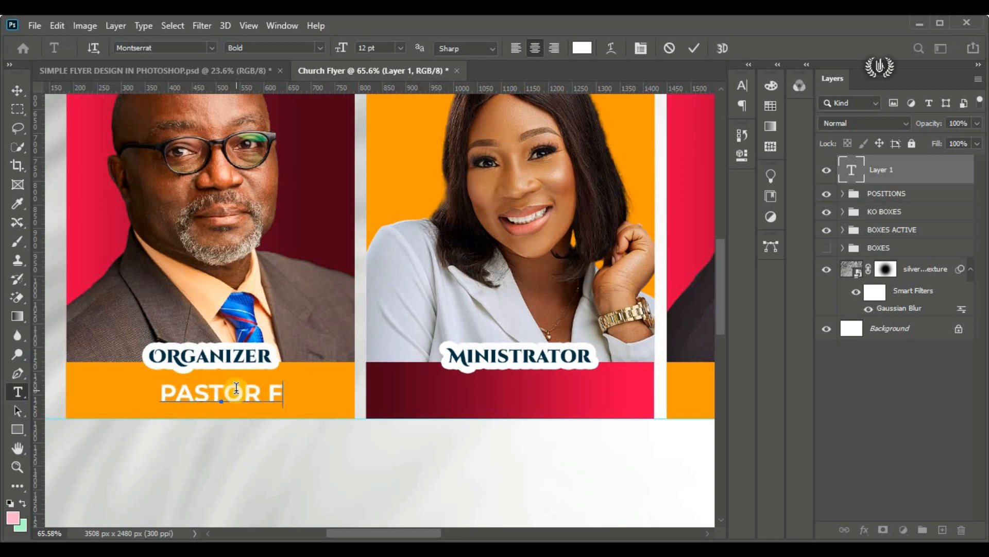
text(RANCIS)
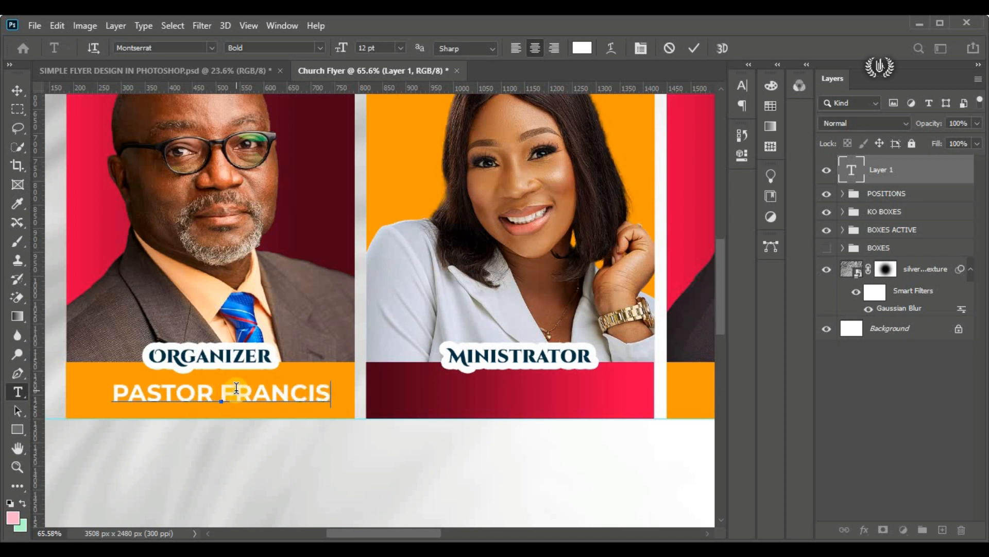
click(694, 48)
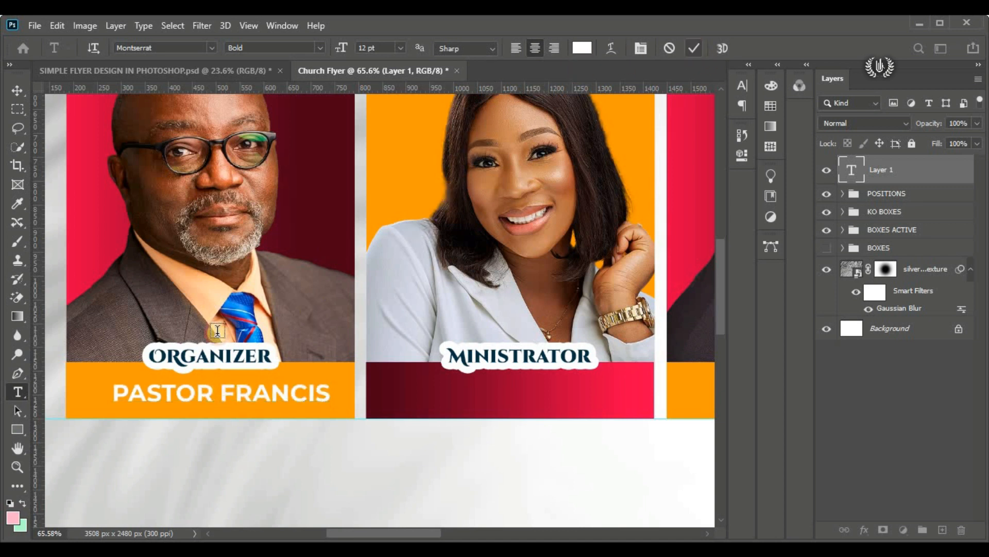
click(17, 90)
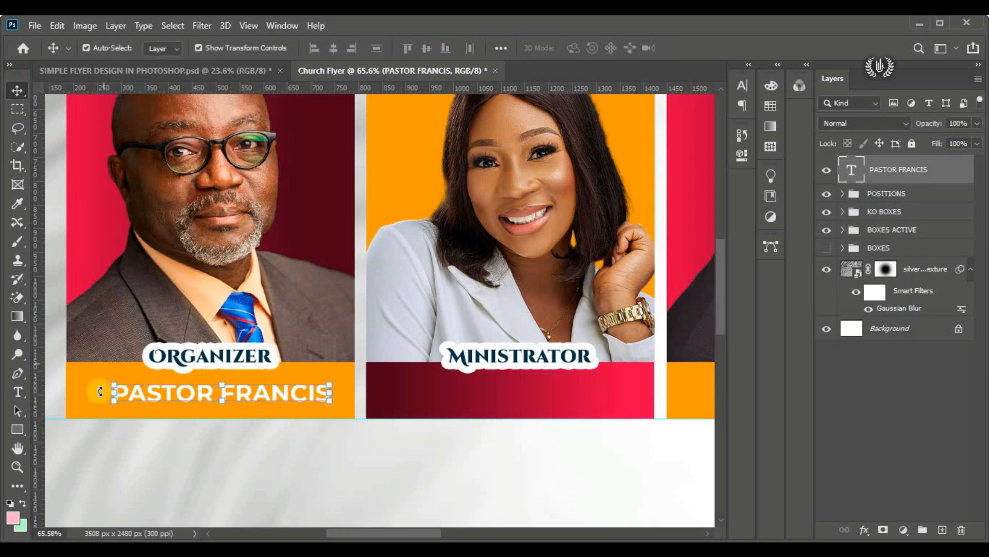
Step: Enlarge the organizer's name label to about 112% and centre it in the orange bar below the Organizer caption
drag(113, 380, 86, 344)
drag(211, 390, 212, 390)
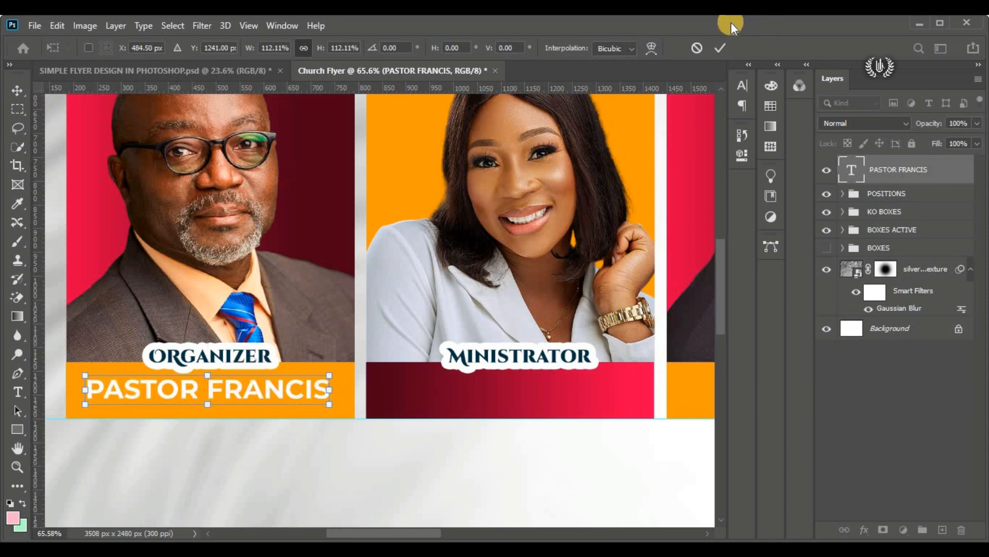
click(719, 48)
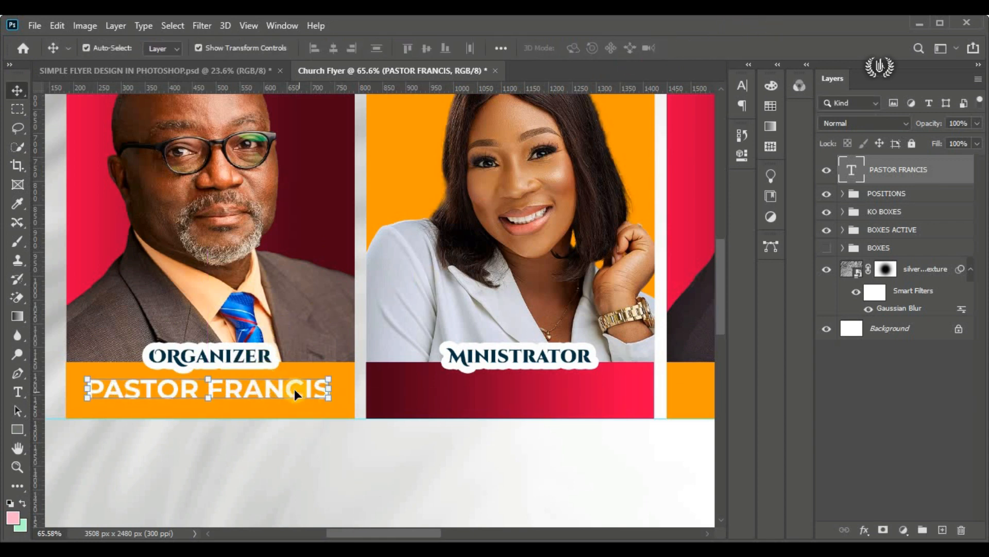
drag(273, 391, 260, 394)
key(Up)
key(Up)
key(Up)
key(Up)
key(Up)
key(Up)
key(Up)
key(Up)
key(Up)
key(Up)
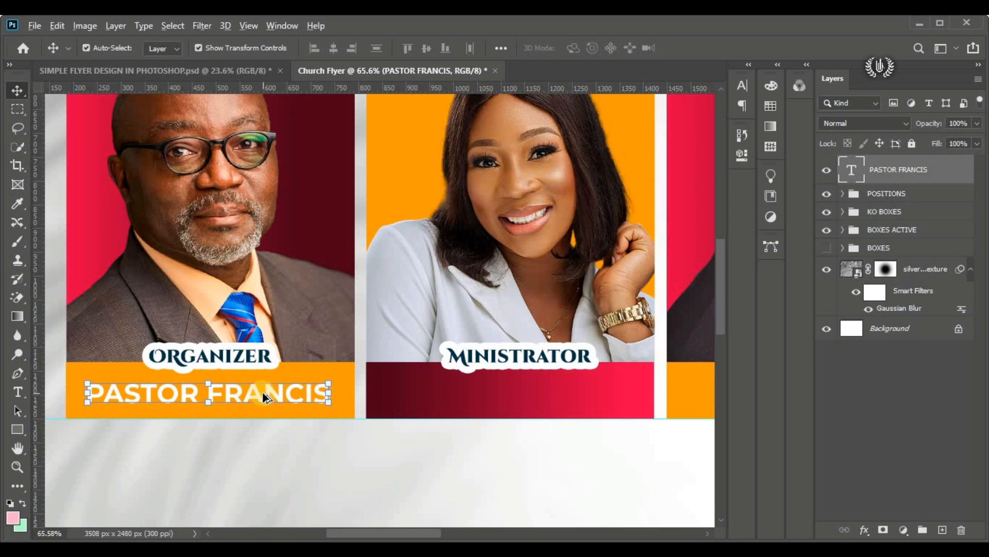
Step: Duplicate the name label onto the Ministrator's red-gradient bar and replace its text with the title "MADAM" and her name in capitals
drag(261, 392, 566, 400)
drag(389, 530, 419, 530)
click(397, 397)
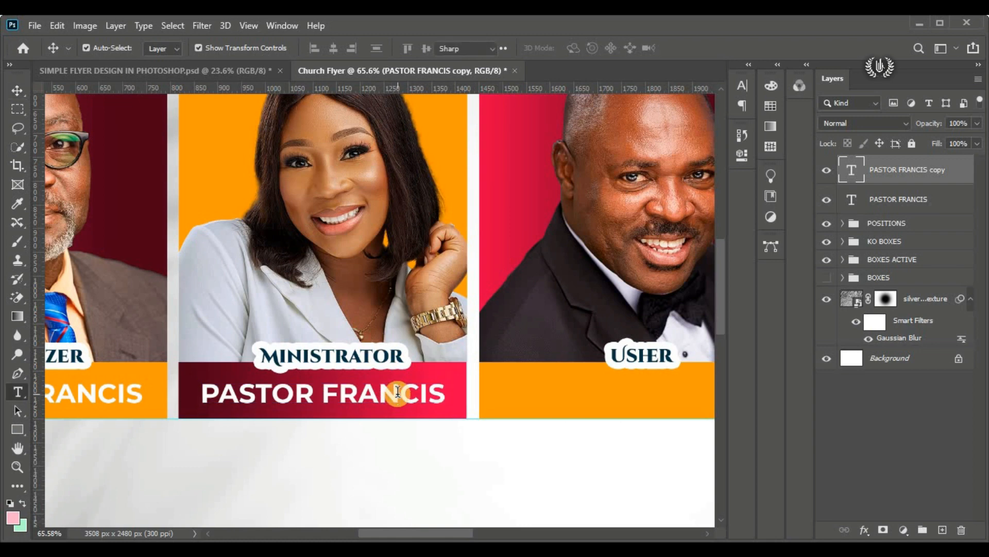
double_click(397, 397)
text(MADAM CHRISTY)
click(456, 515)
Step: Duplicate the name label onto the Usher's orange bar and replace its text with the title "PAPA" and his name in capitals
drag(445, 532, 471, 532)
drag(207, 395, 508, 392)
double_click(508, 393)
text(PAPA ALBERTO)
click(456, 508)
Step: Duplicate the name label onto the Invited Guest's red-gradient bar and replace its text with the title "MAMA" and her name in capitals
drag(447, 532, 507, 532)
drag(203, 393, 462, 399)
double_click(470, 393)
text(MAMA LIZZY)
click(694, 44)
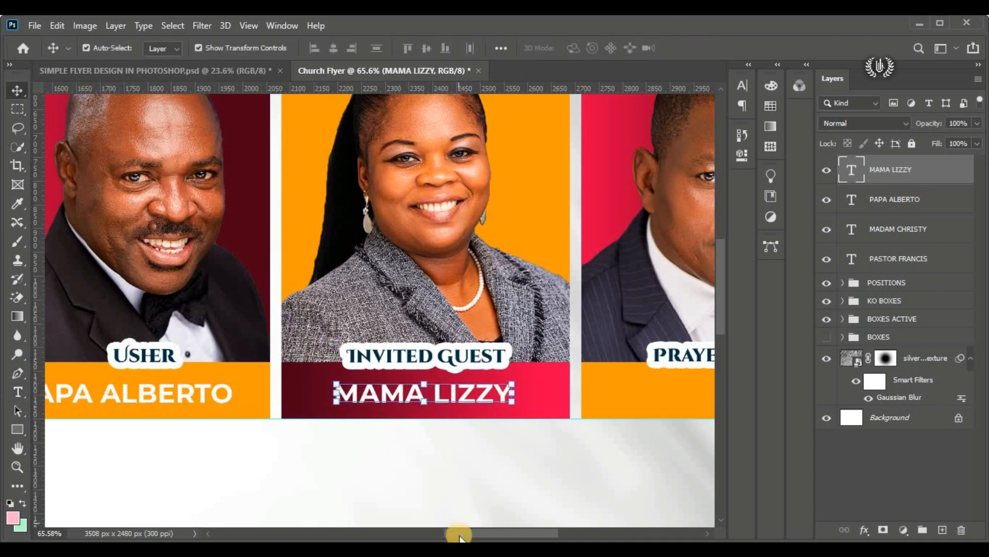
Step: Duplicate the name label onto the Prayer Leader's orange bar and replace its text with the title "REV." and his full name in capitals
drag(453, 532, 484, 532)
drag(303, 388, 612, 387)
double_click(612, 387)
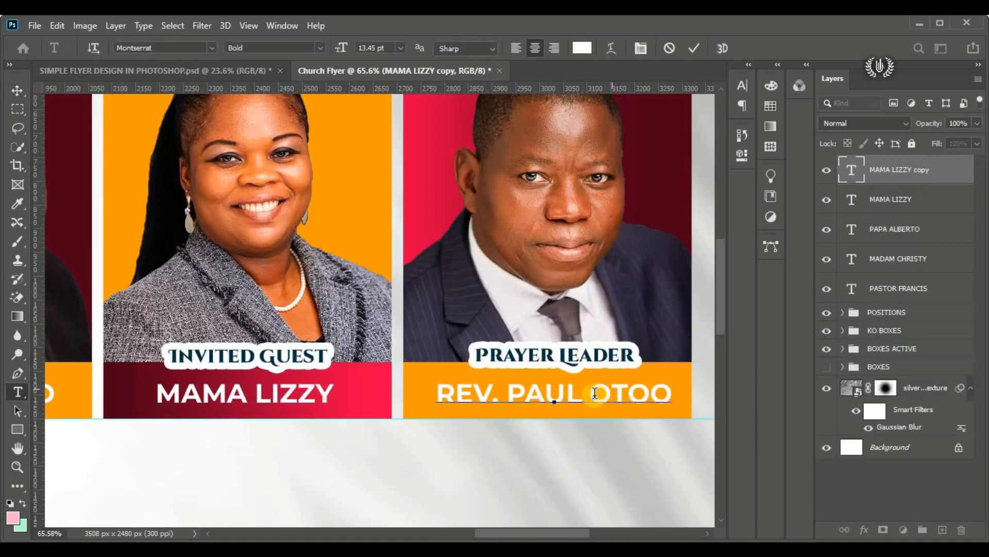
click(702, 45)
key(v)
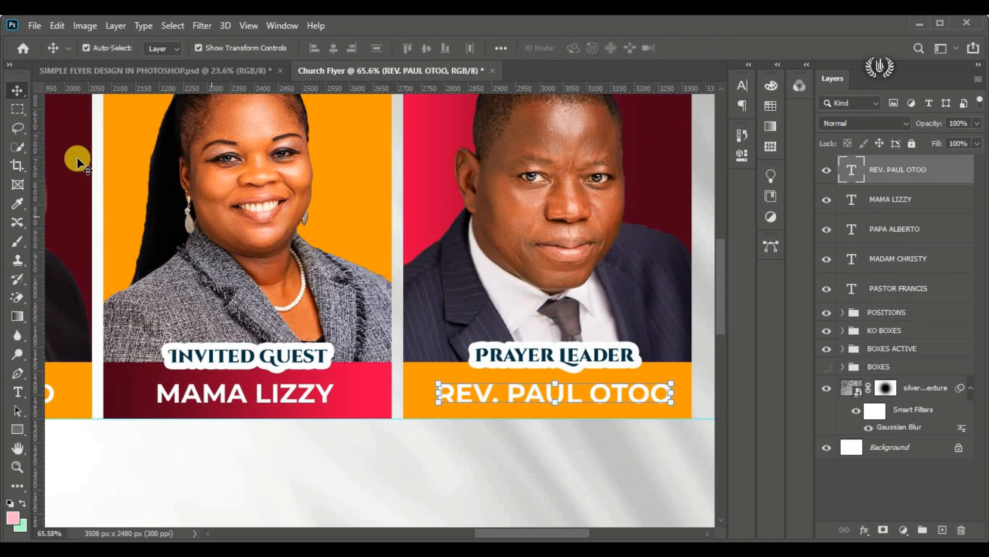
Step: Group the five name label layers into a group named "NAMES OF MOG"
scroll(380, 216, down, 5)
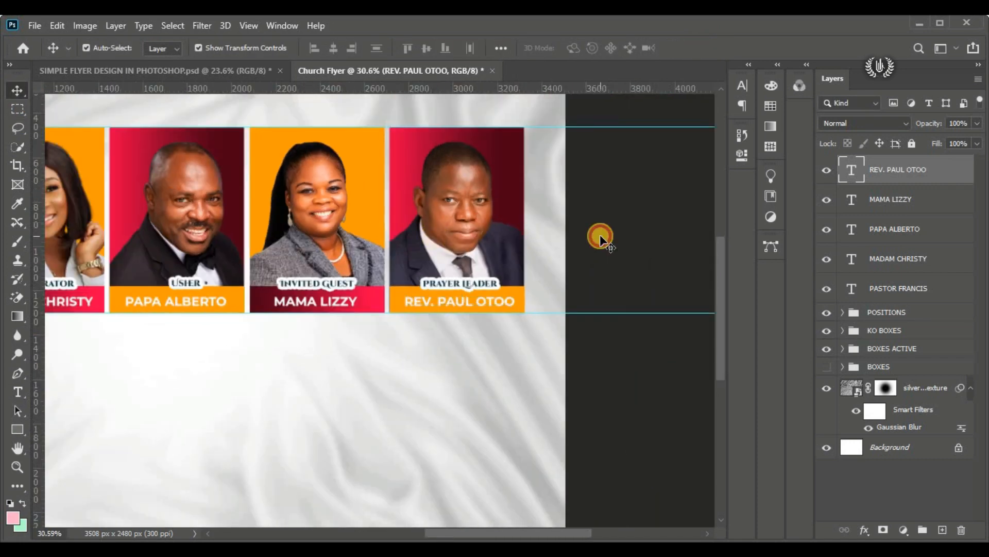
click(600, 234)
key(ctrl+0)
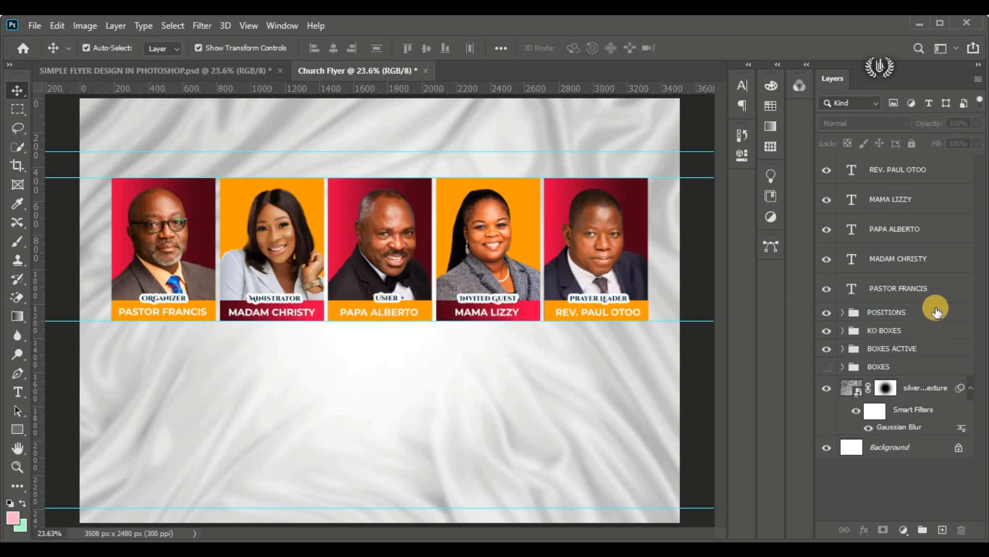
click(940, 292)
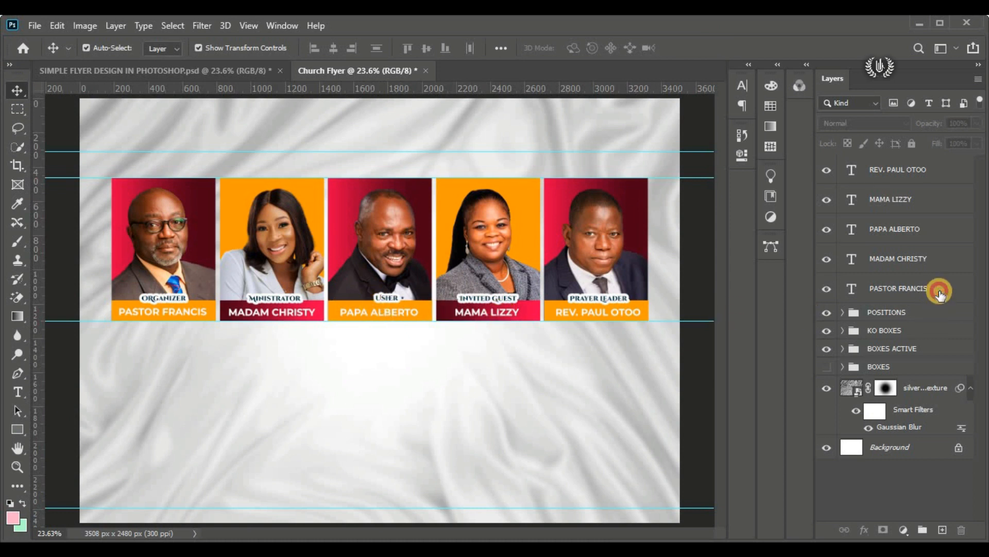
shift+click(898, 170)
click(922, 530)
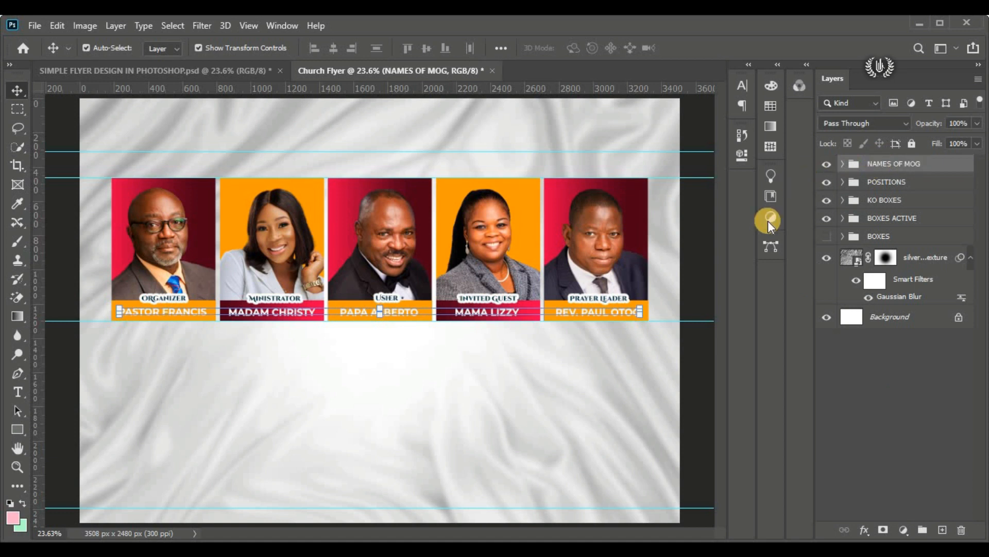
Step: Check the contents of the NAMES OF MOG, POSITIONS and KO BOXES groups by hiding and showing each one
click(703, 249)
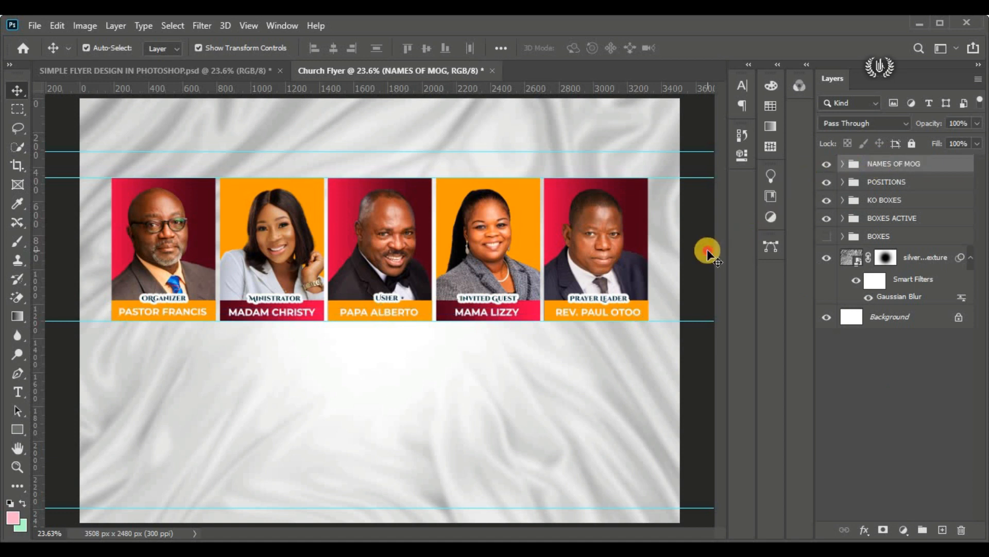
click(823, 165)
click(823, 165)
click(827, 182)
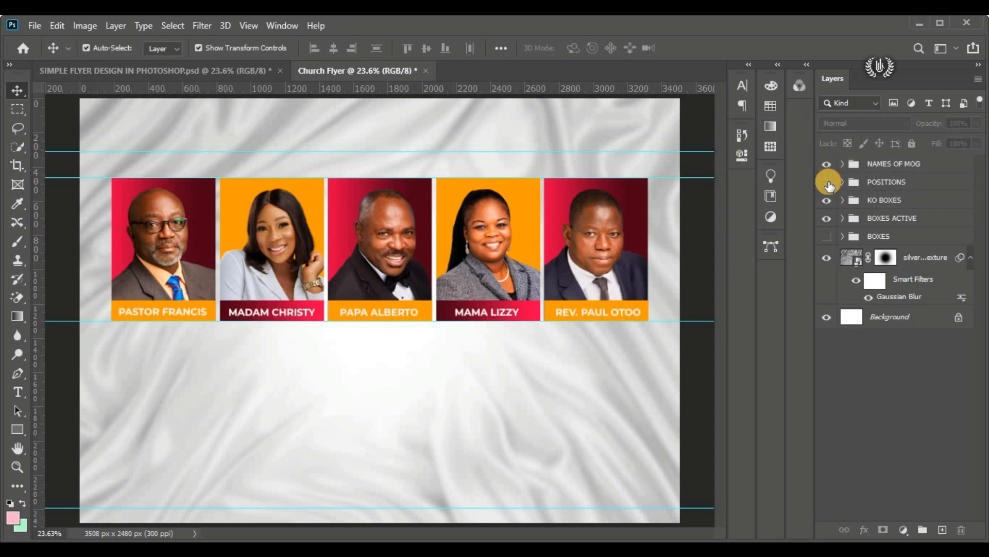
click(827, 182)
click(827, 201)
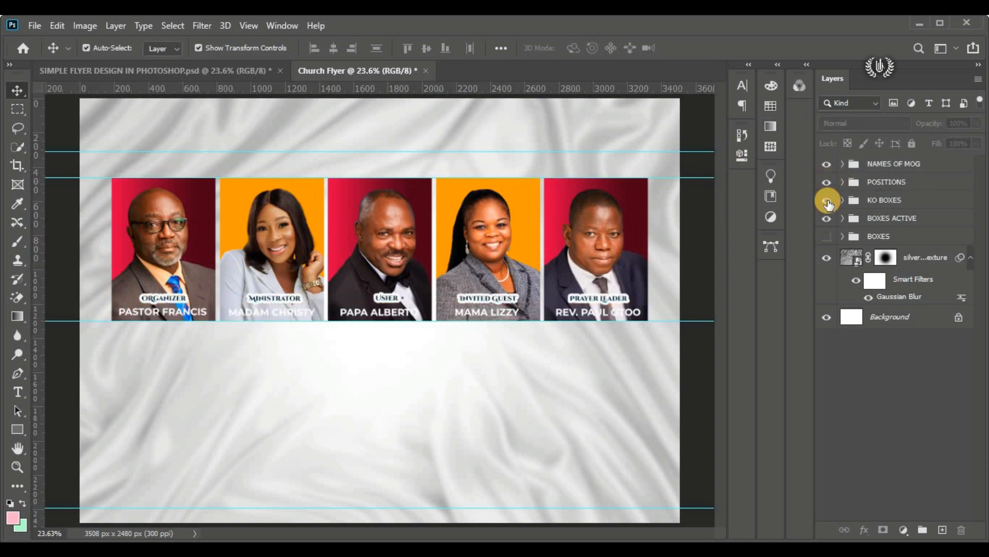
click(827, 201)
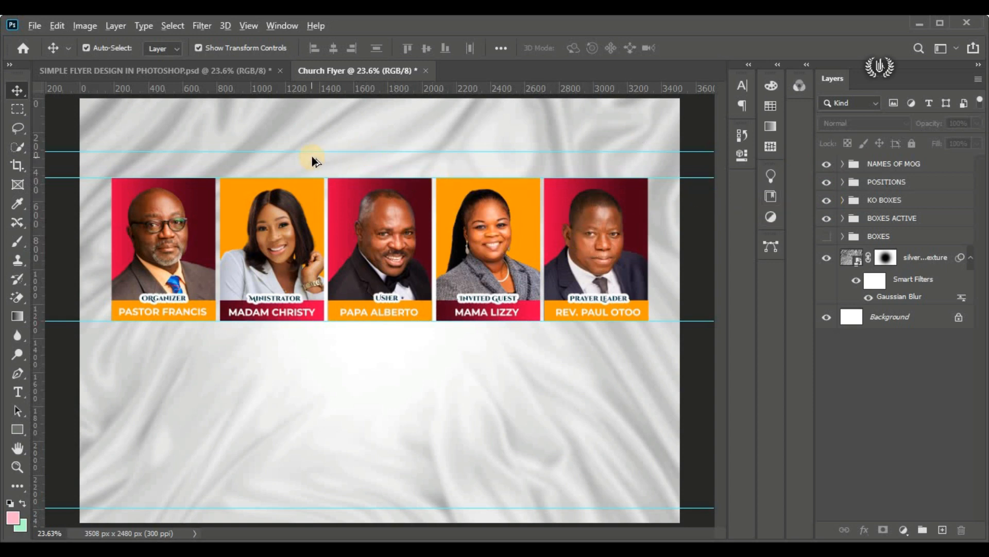
Step: Place the logo image as an embedded object above the NAMES OF MOG group
scroll(122, 116, up, 4)
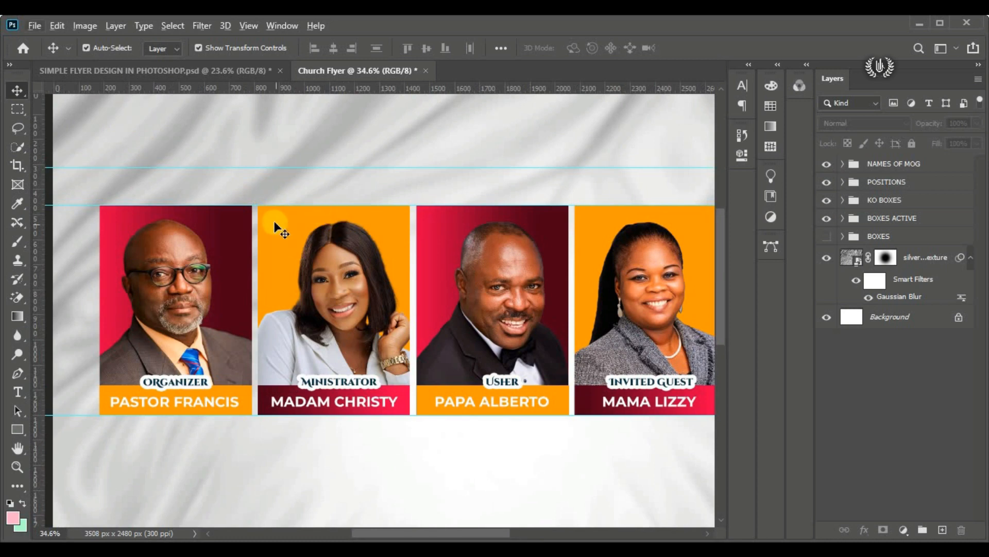
scroll(274, 220, up, 2)
click(902, 164)
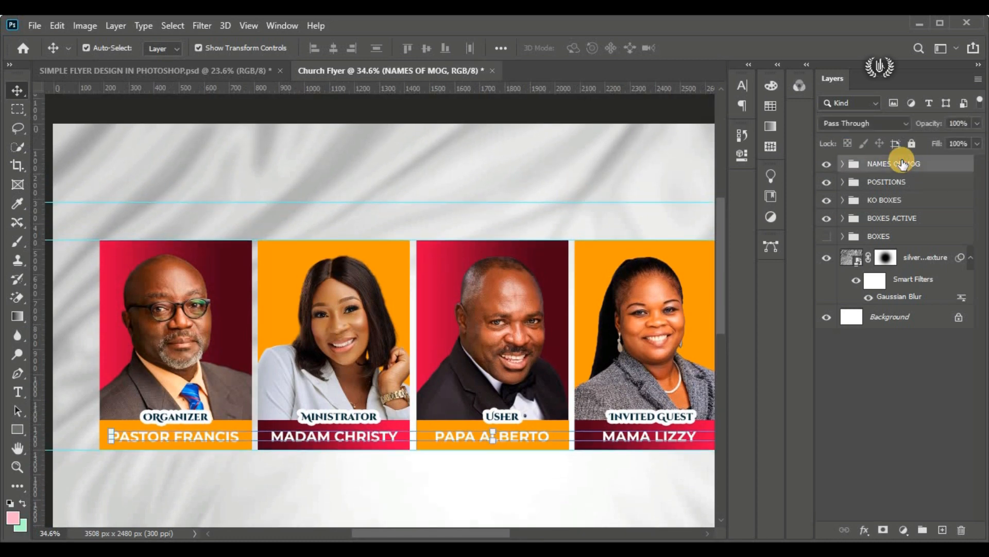
click(34, 26)
click(125, 312)
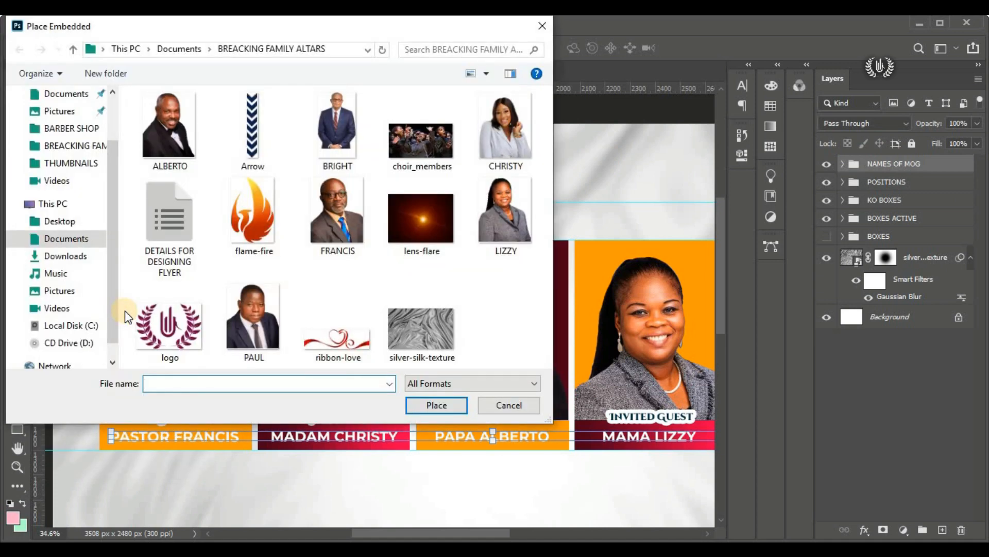
click(134, 318)
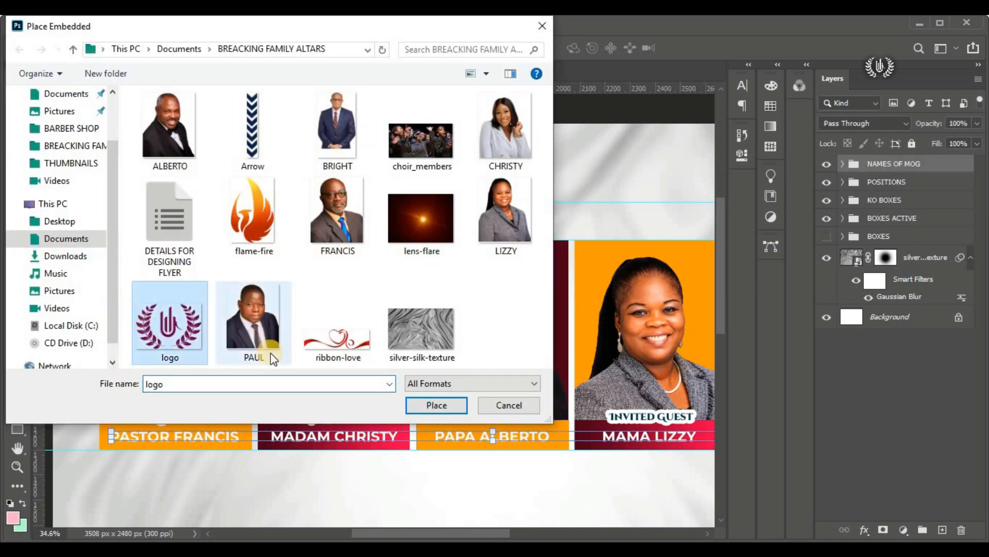
click(412, 407)
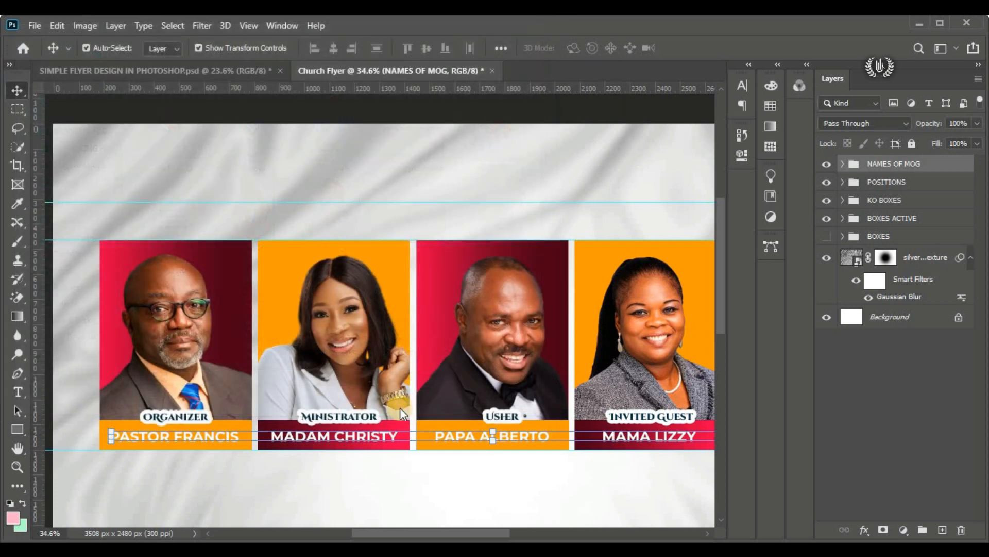
Step: Scale the logo to about 304 by 212 px and place it above the first portrait, aligned with the portrait's left edge
drag(380, 330, 176, 161)
drag(126, 152, 125, 156)
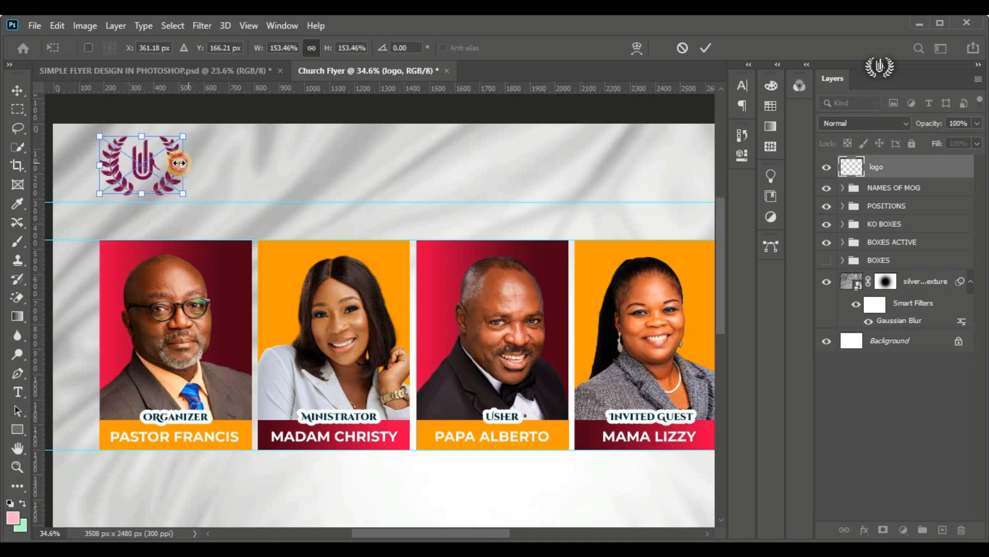
drag(187, 165, 181, 165)
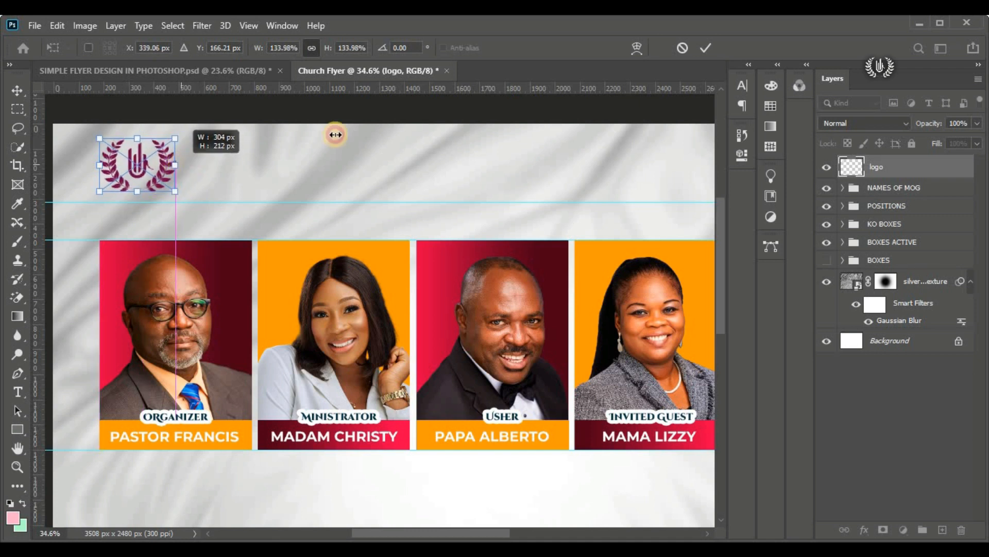
click(705, 48)
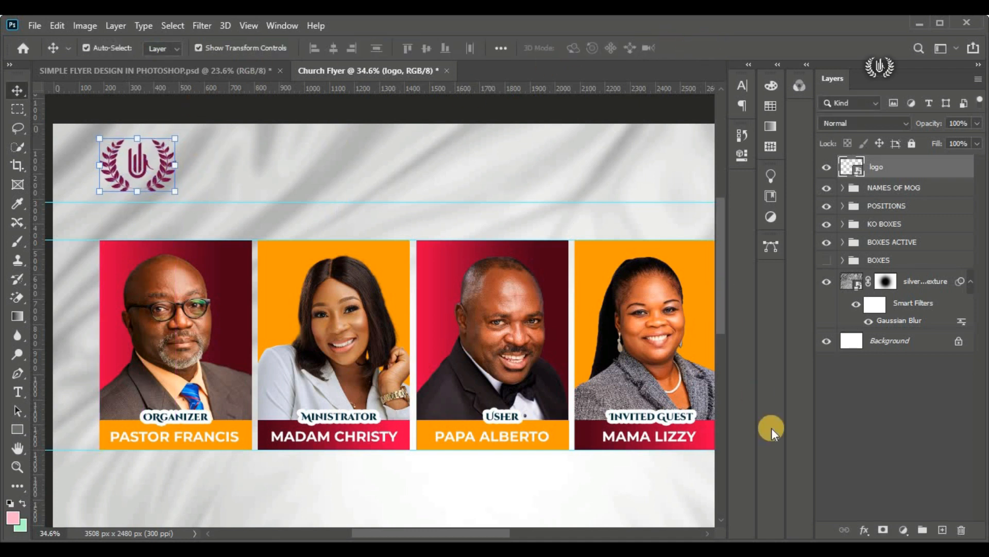
Step: Add a Color Overlay effect to the logo layer
click(861, 531)
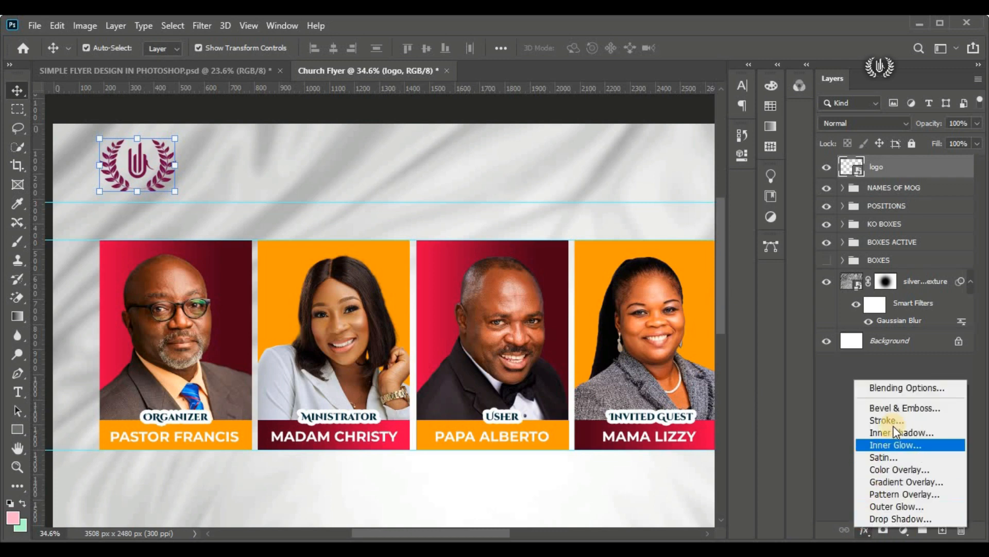
click(916, 390)
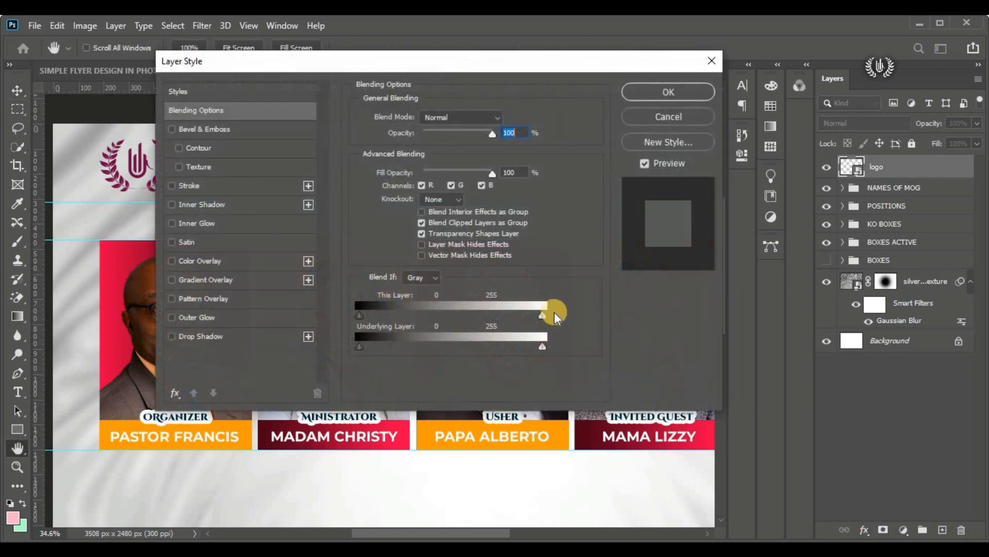
drag(351, 75, 523, 72)
click(398, 260)
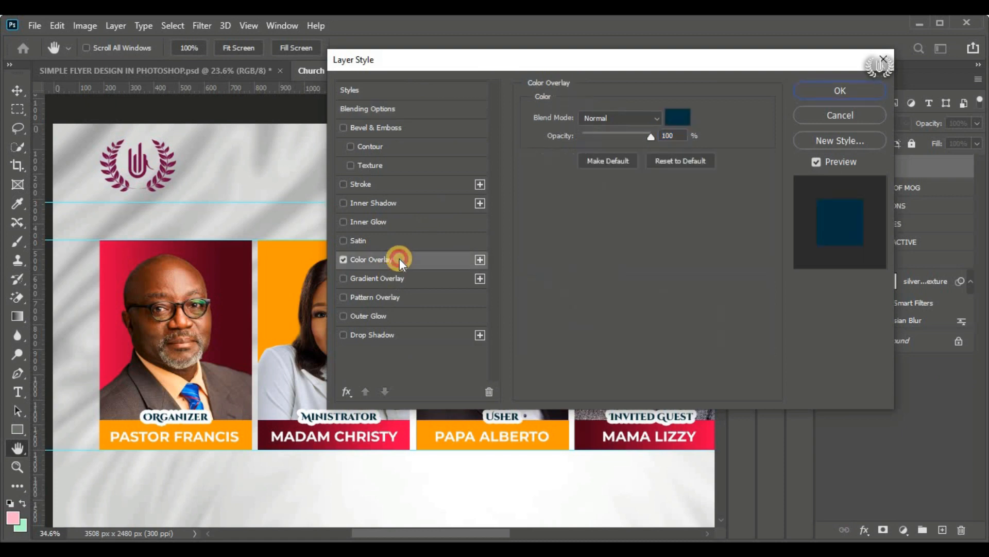
Step: Copy the deep gradient colour code 4e0018 from the flyer details in Notepad for the logo's overlay colour
click(678, 117)
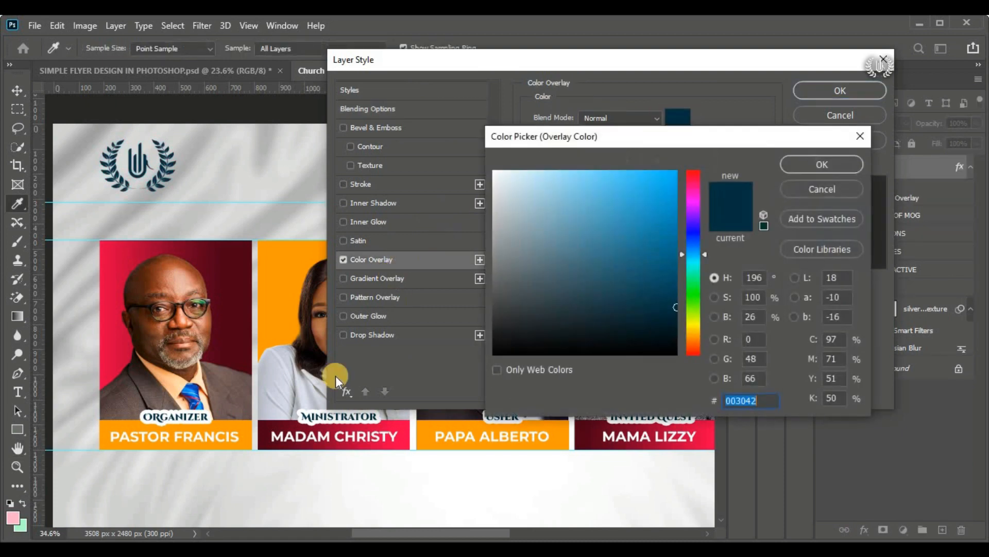
click(217, 538)
click(328, 198)
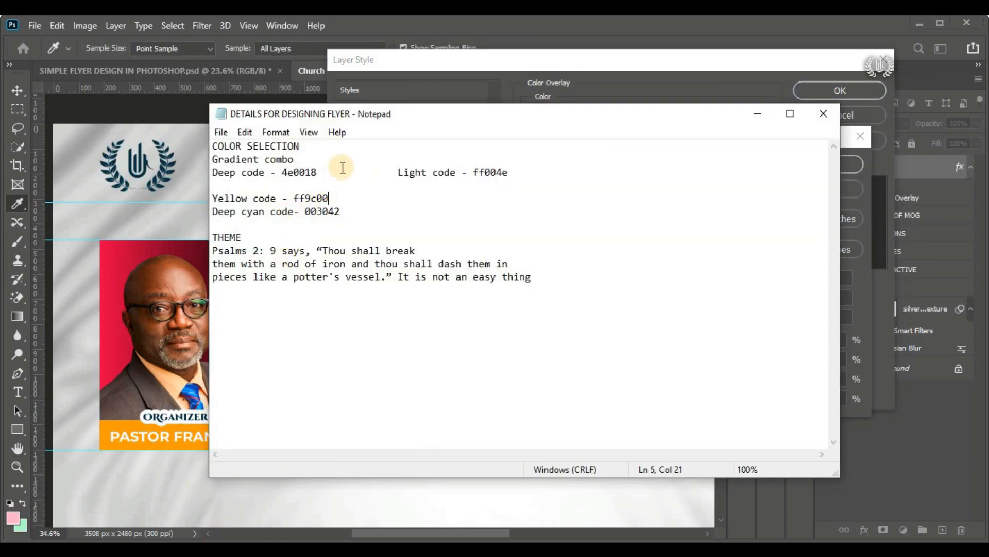
drag(317, 172, 298, 176)
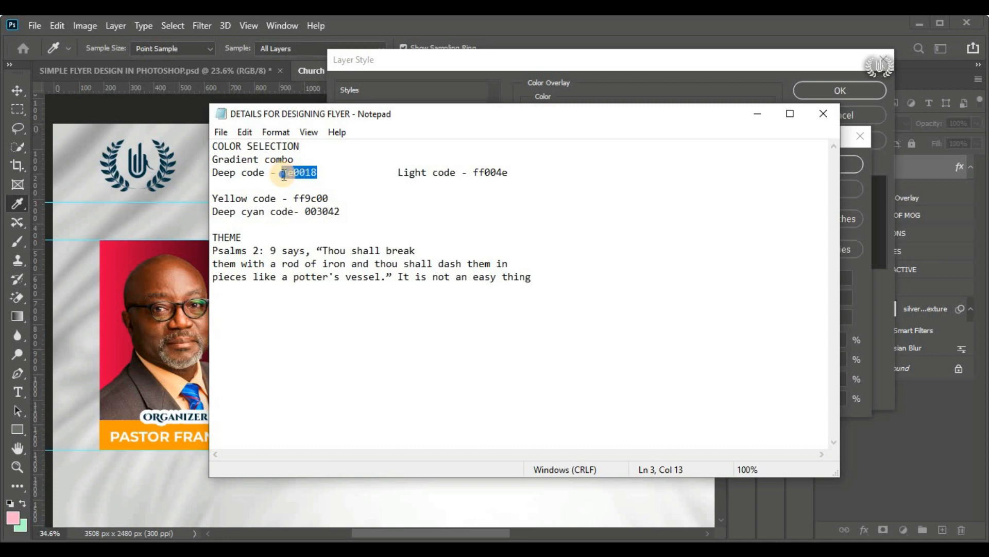
right_click(283, 175)
click(318, 221)
key(alt+Tab)
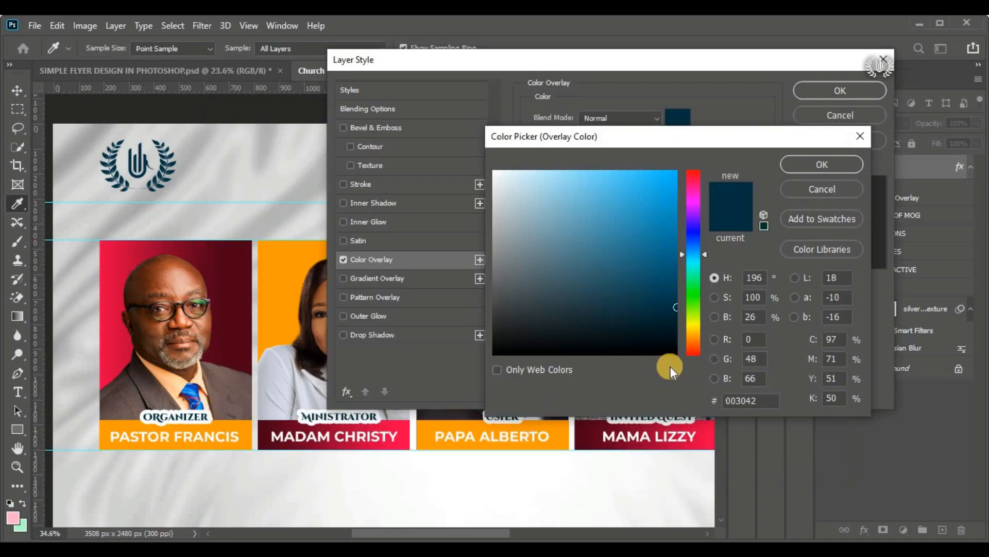
Step: Set the logo's overlay colour to 4e0018 and apply the layer style
drag(765, 401, 704, 401)
right_click(740, 401)
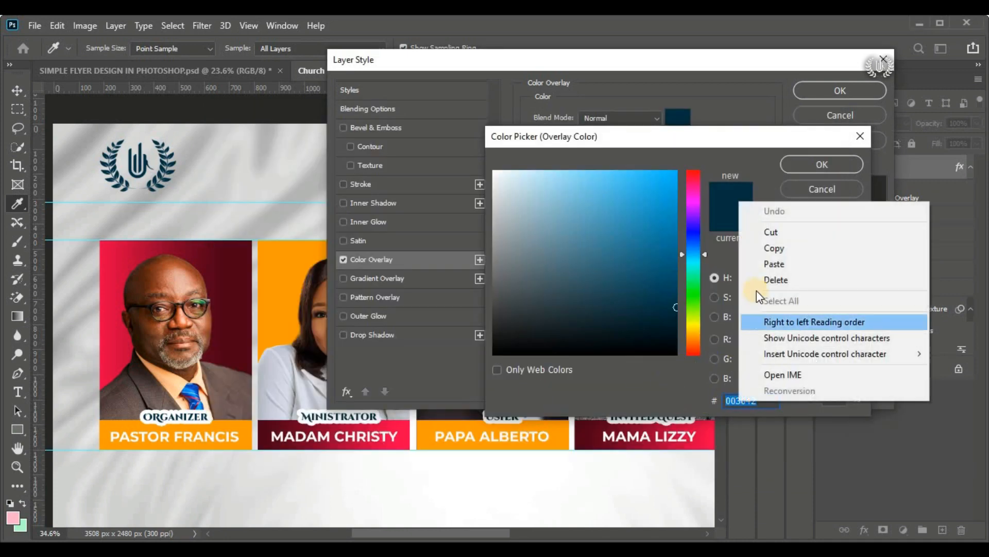
click(792, 267)
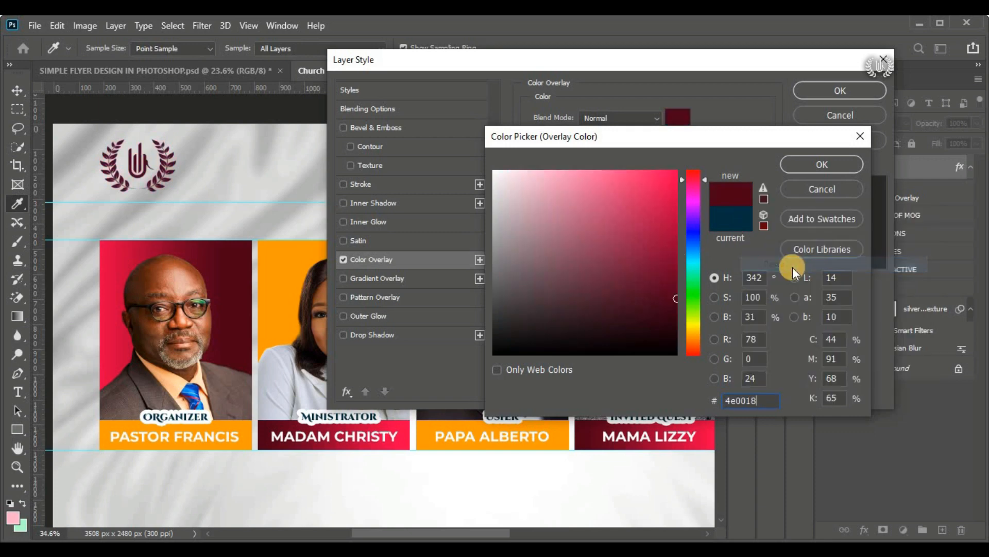
click(810, 165)
click(832, 90)
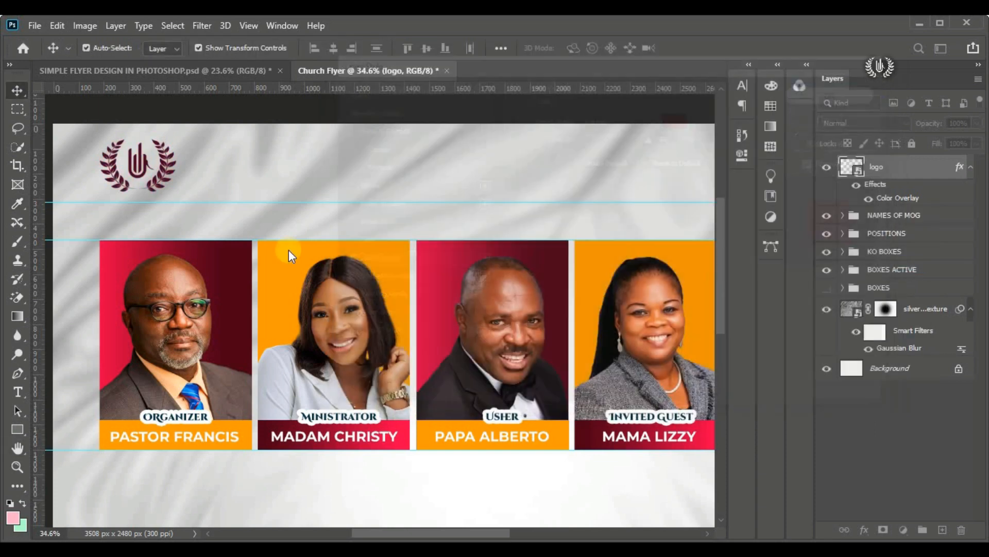
Step: Draw a thin vertical rectangle bar about 16 by 191 px just beside the logo's right edge
click(14, 426)
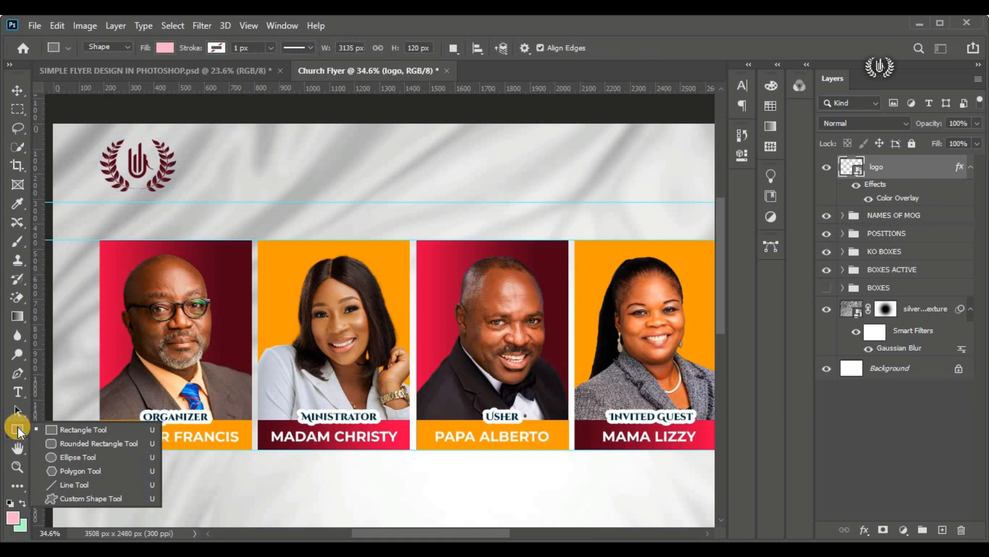
click(69, 428)
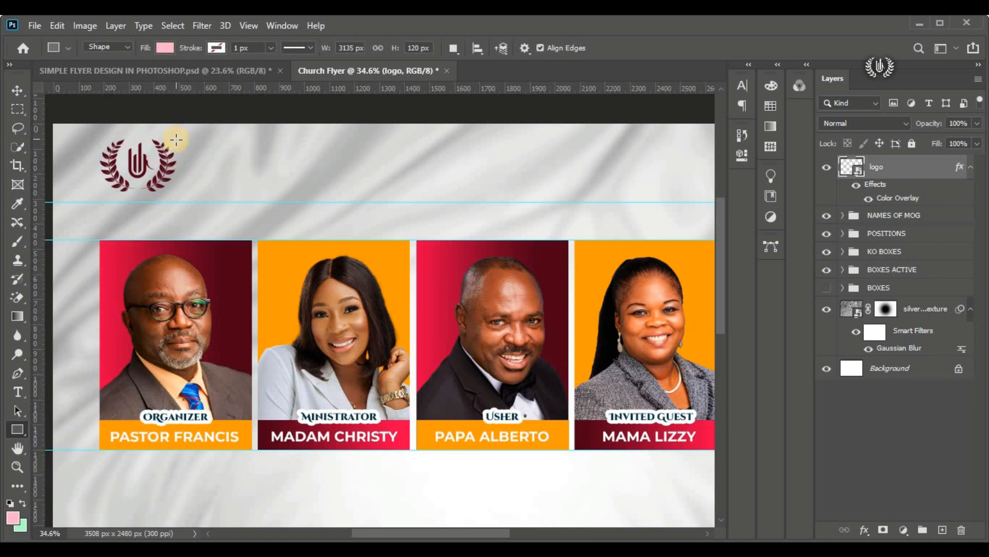
drag(175, 139, 179, 188)
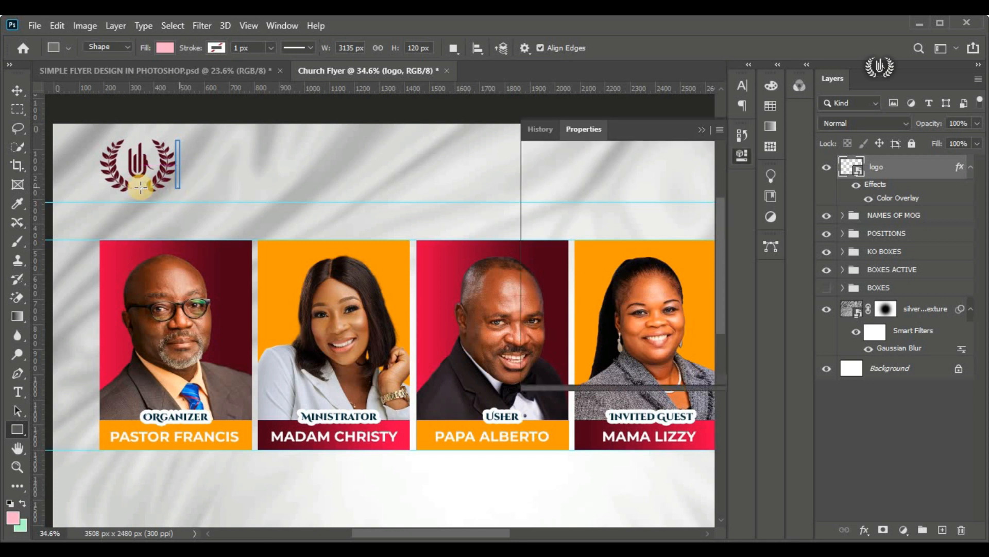
drag(17, 91, 72, 91)
click(182, 148)
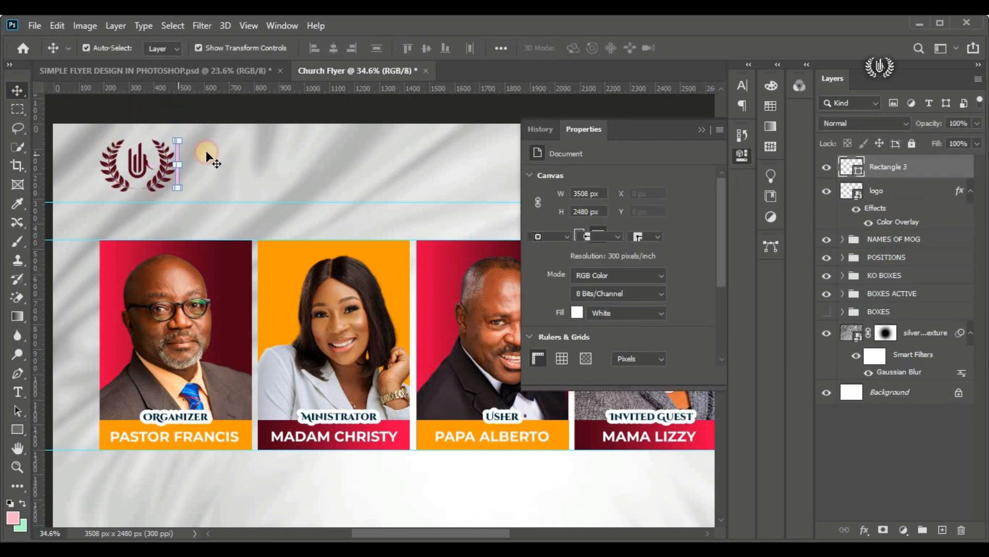
Step: Set the vertical bar's fill colour to 4e0018
click(857, 172)
double_click(857, 172)
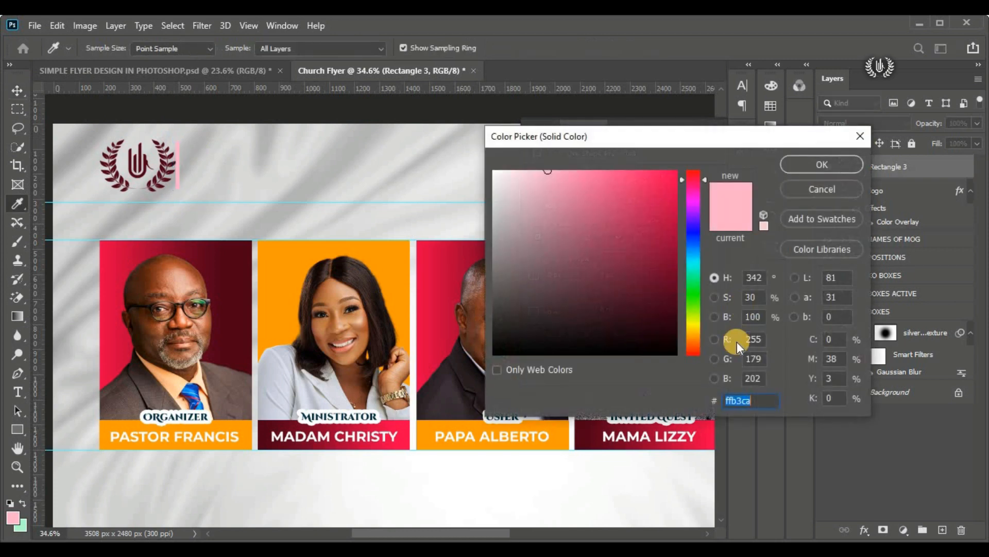
right_click(734, 400)
click(792, 271)
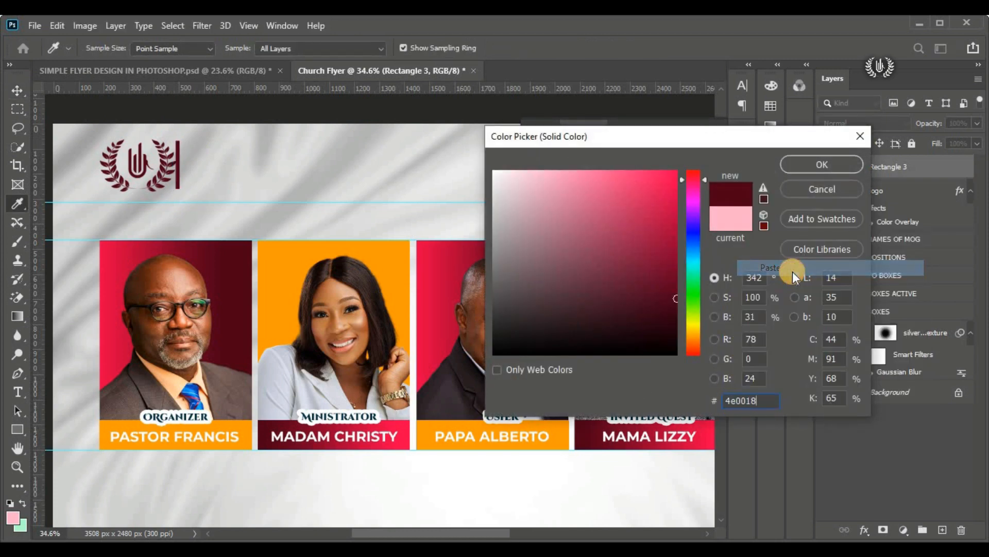
click(819, 165)
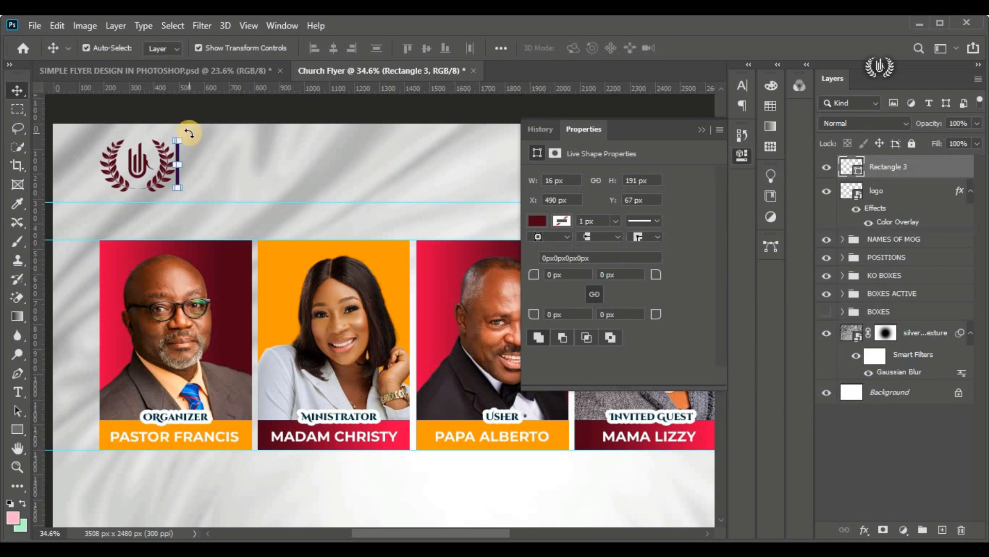
Step: Nudge the vertical bar slightly right to leave a small gap from the logo, and collapse the shape's properties
scroll(170, 142, up, 2)
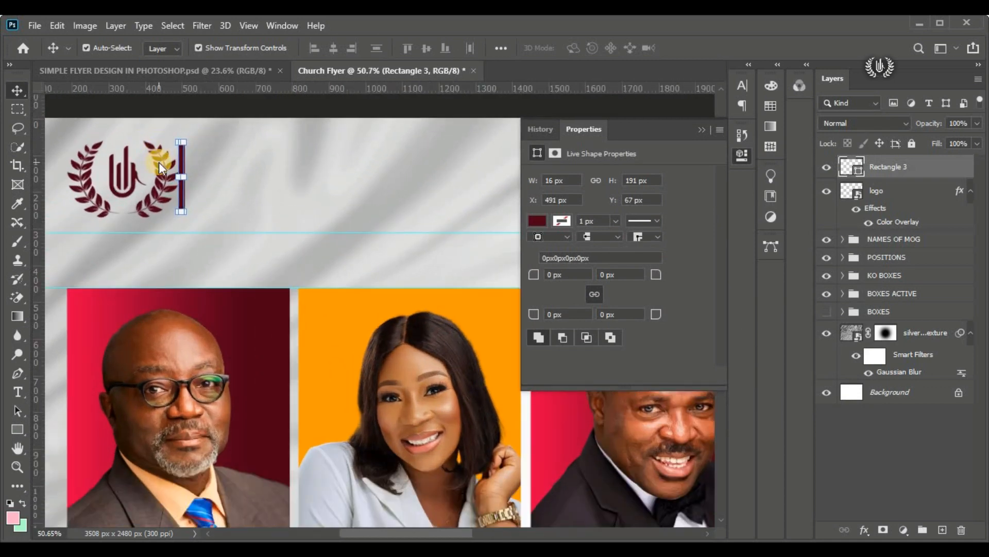
key(Right)
key(Right)
key(Right)
key(Right)
key(Right)
key(Right)
key(Right)
key(Right)
key(Right)
key(Right)
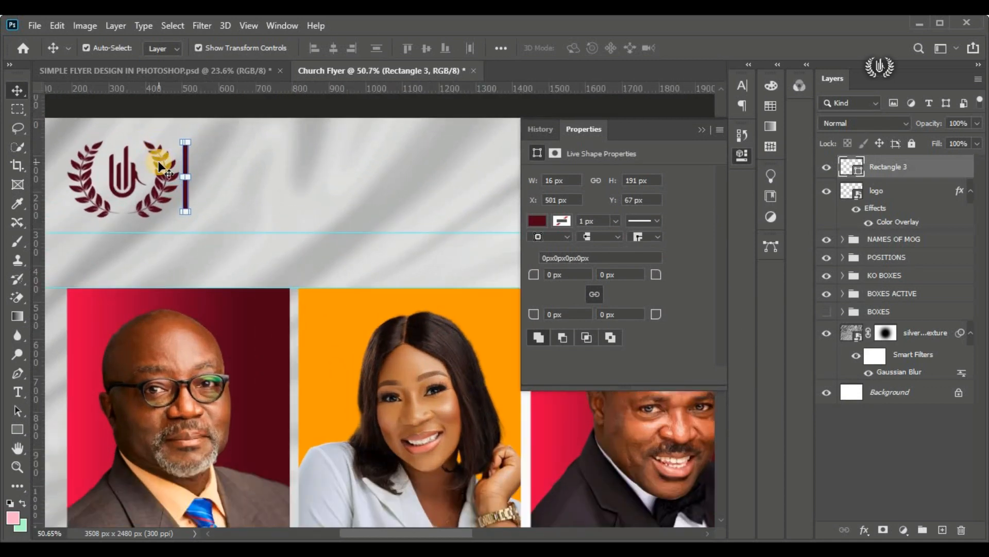
click(223, 136)
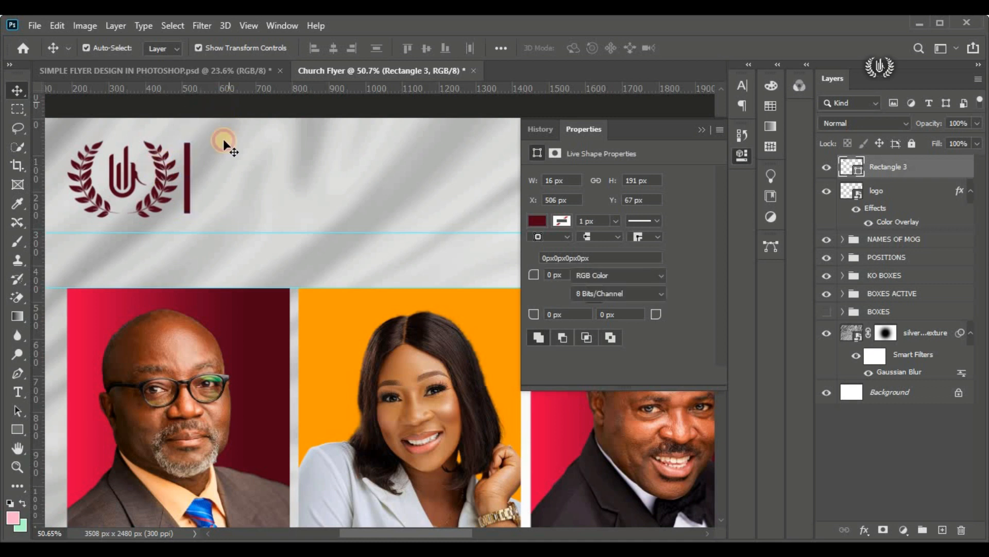
click(702, 133)
Step: Add a text layer in the header above the bar's layer and set its text colour to black 000000
click(834, 166)
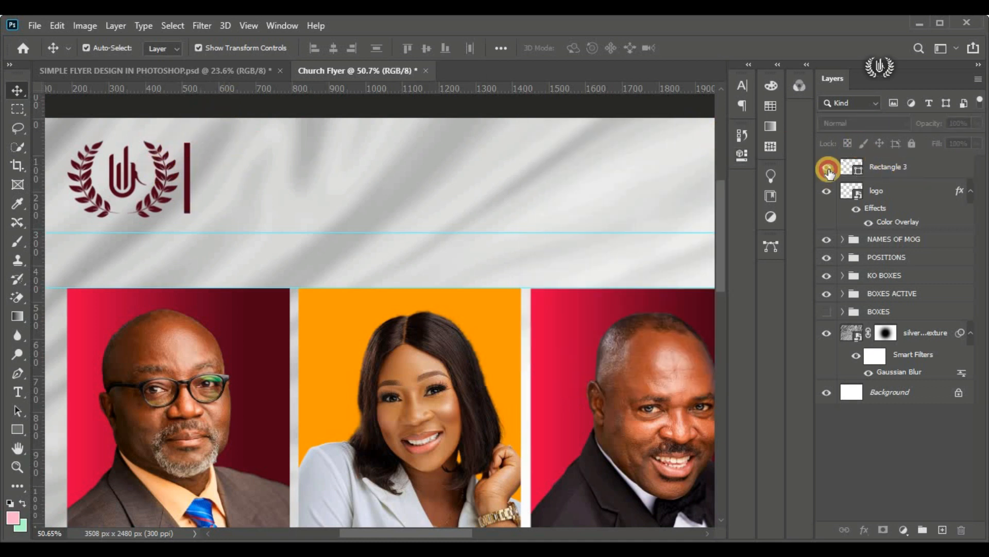
click(13, 401)
click(94, 392)
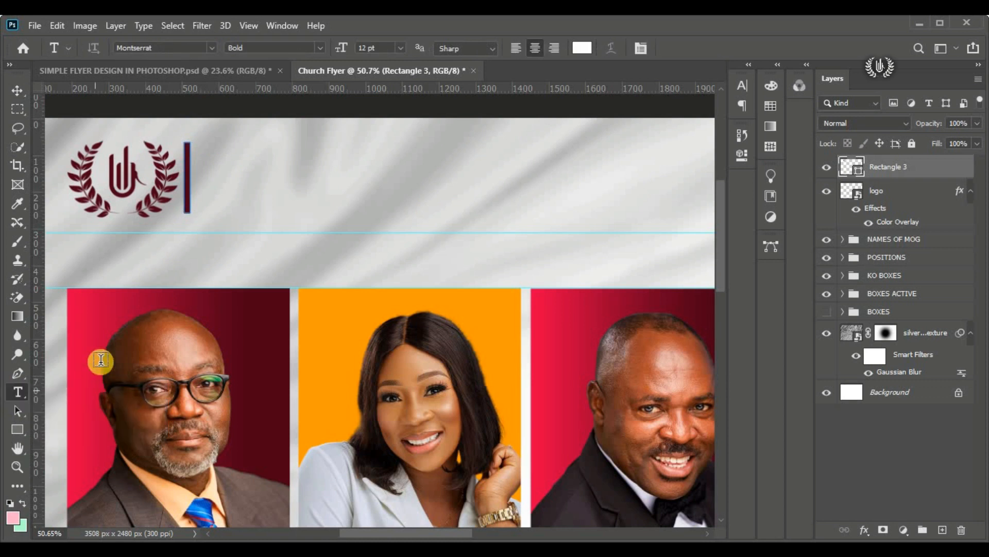
click(236, 145)
drag(260, 193, 530, 186)
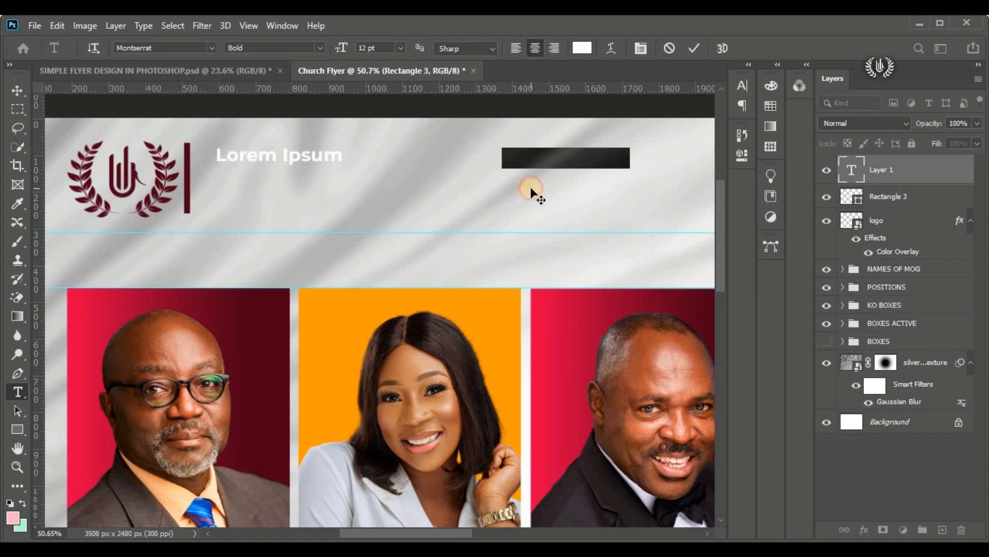
click(585, 48)
drag(625, 243, 685, 371)
click(822, 165)
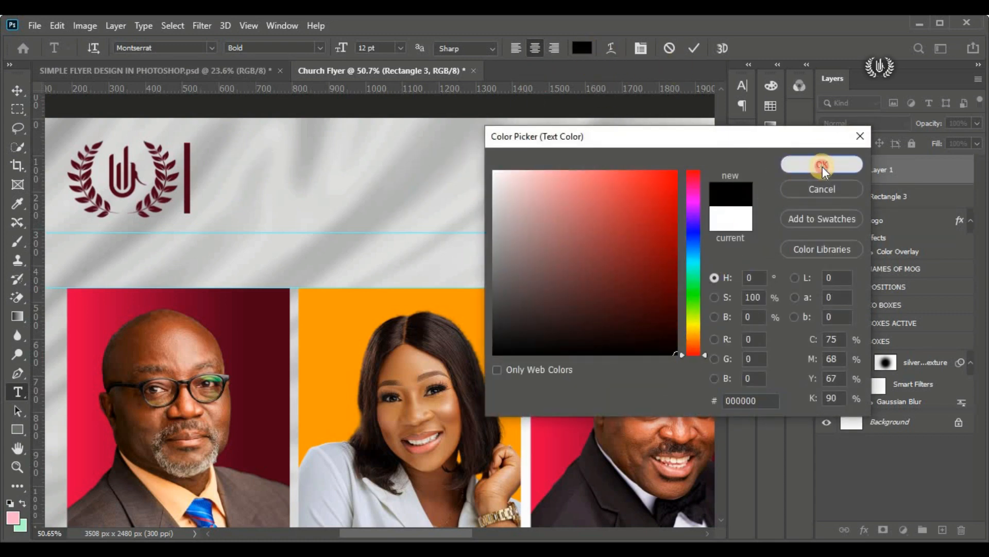
Step: Format the header text as Cinzel Decorative Black at 13 pt and move it just right of the vertical bar
click(212, 49)
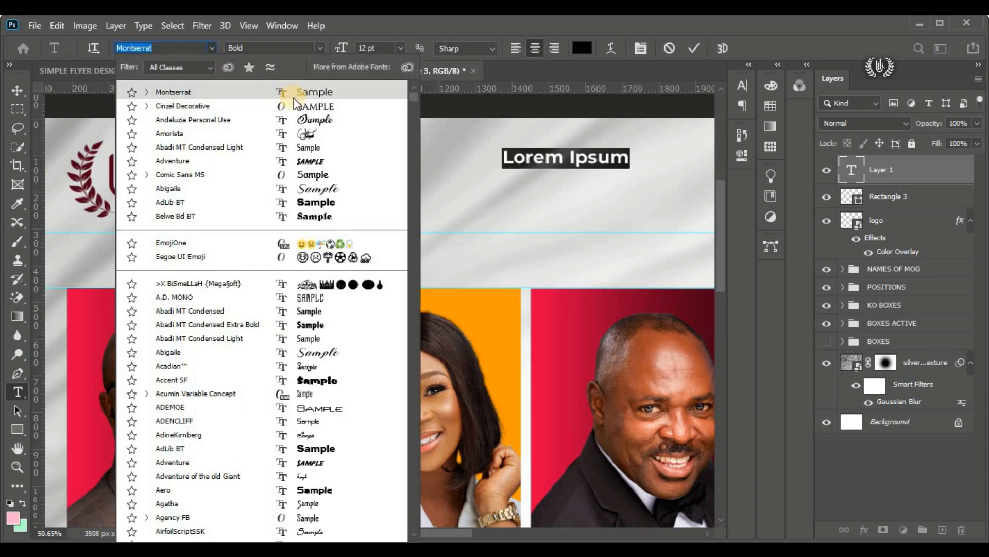
click(297, 102)
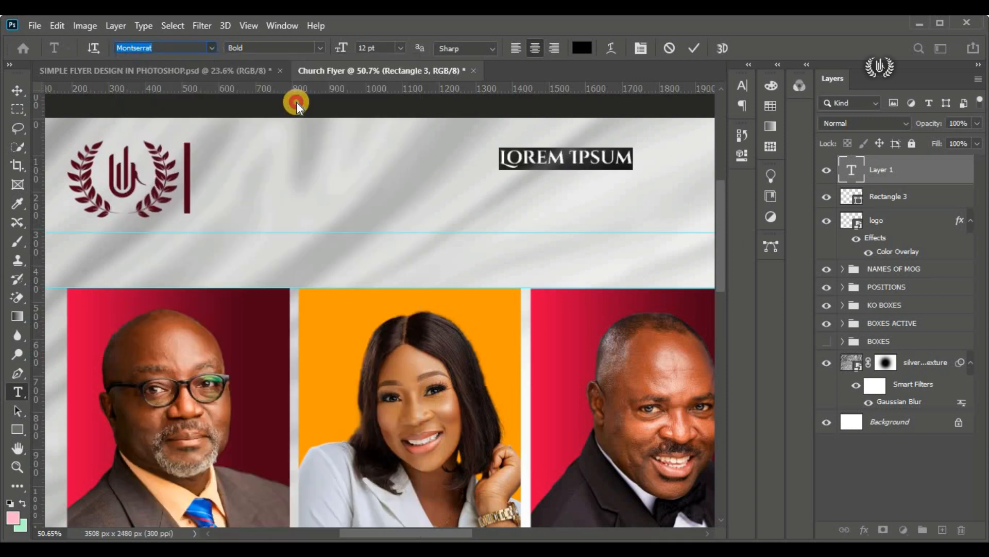
click(321, 48)
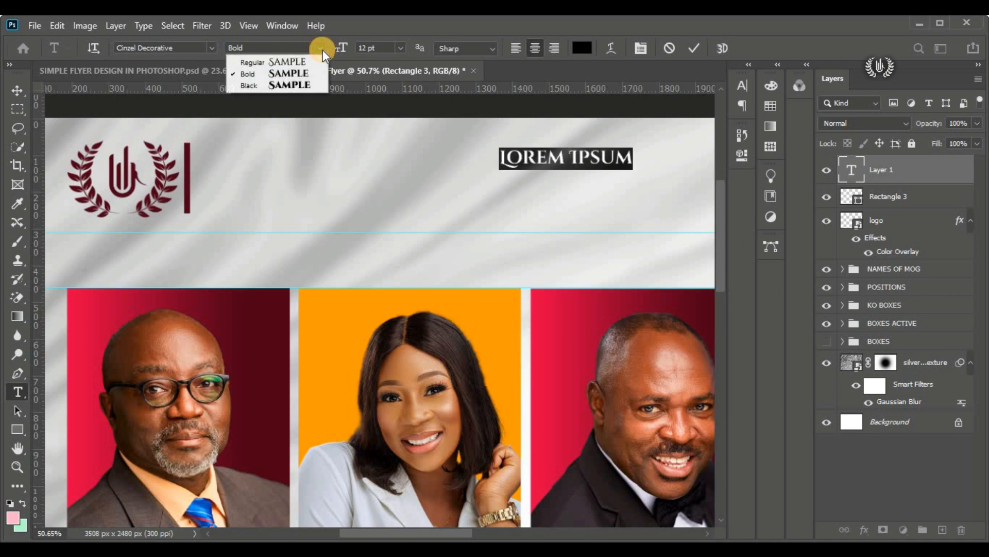
click(309, 84)
drag(570, 194, 292, 192)
click(375, 52)
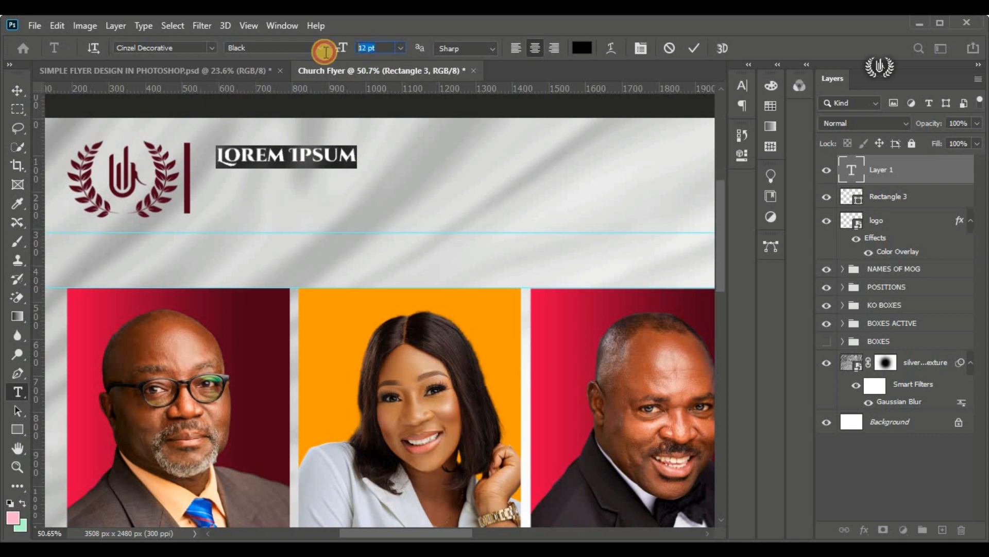
text(13)
key(Return)
Step: Replace the placeholder with "StRonG ToWeR MinistRy Int." and place the line just right of the vertical bar
click(295, 152)
triple_click(295, 153)
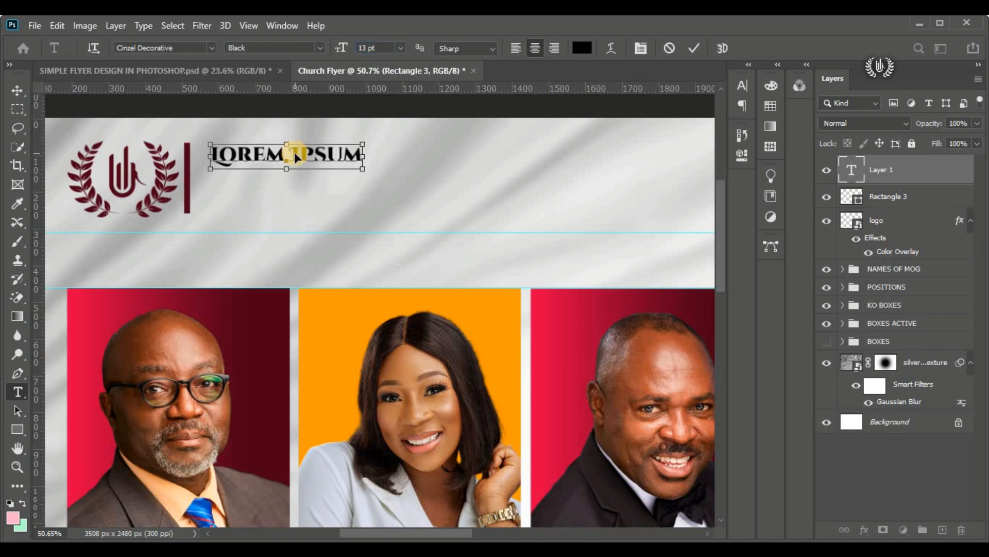
text(STRONG TO)
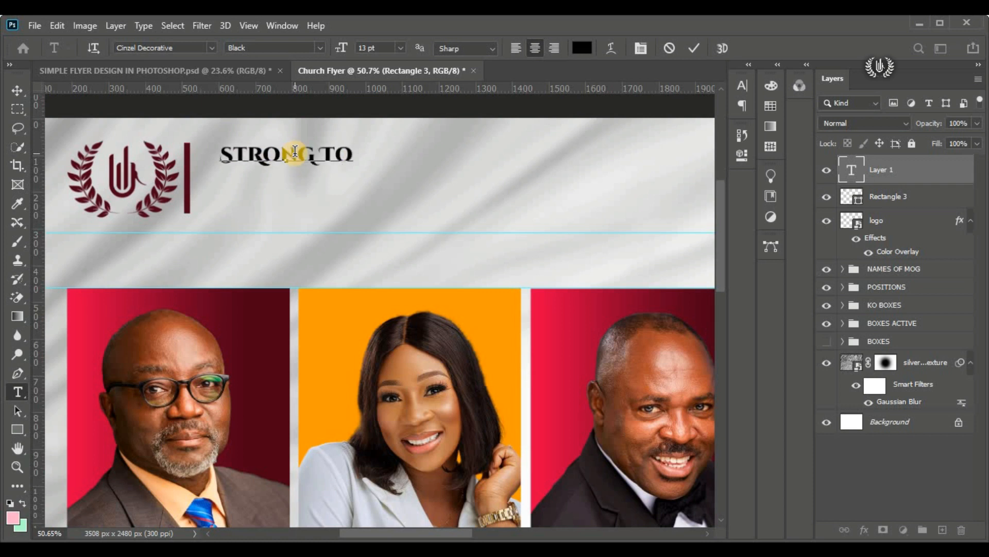
text(WER MINISTRY INT.)
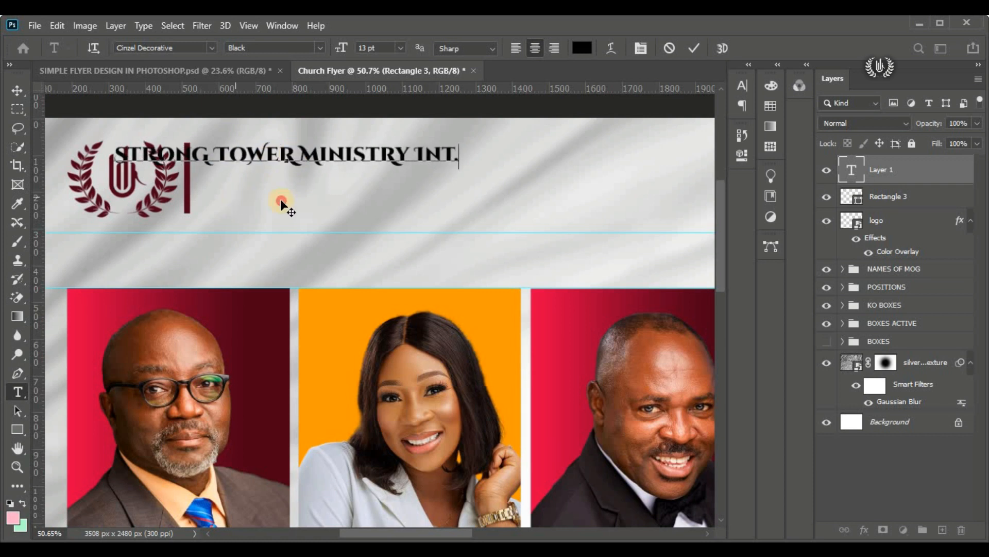
drag(281, 202, 323, 200)
click(694, 48)
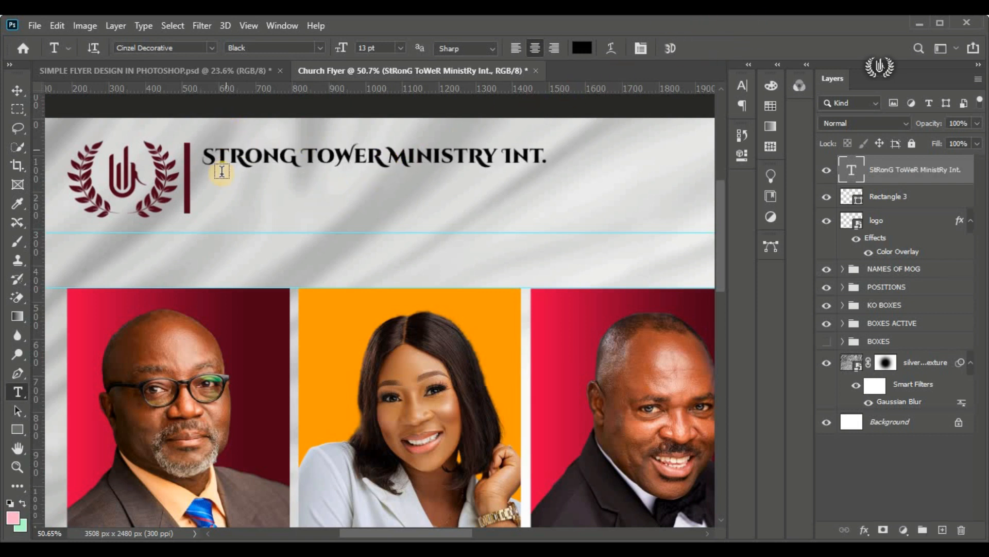
Step: Add a second text line in Montserrat SemiBold directly below the ministry name, aligned with its left edge
click(227, 211)
drag(214, 243, 380, 214)
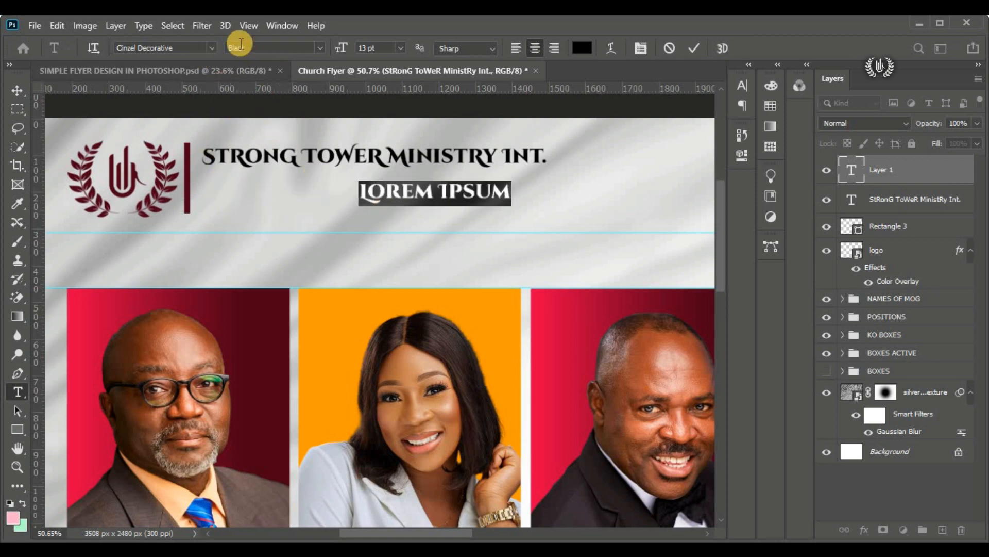
click(208, 48)
click(255, 104)
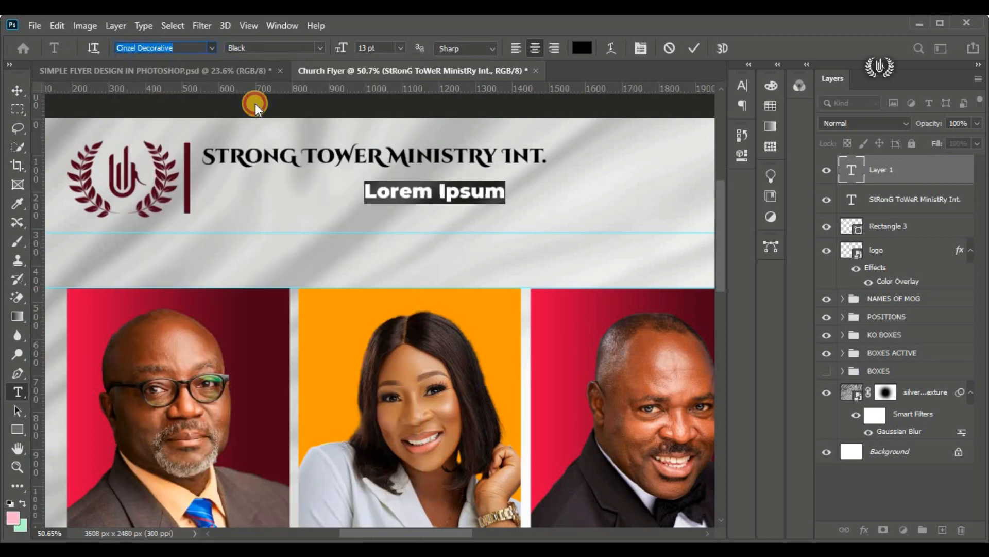
click(320, 48)
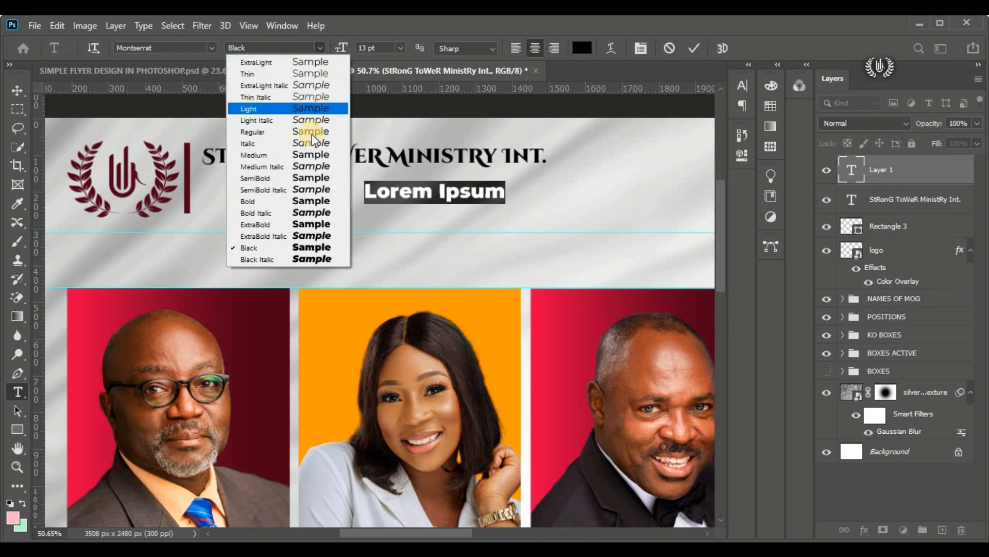
click(315, 178)
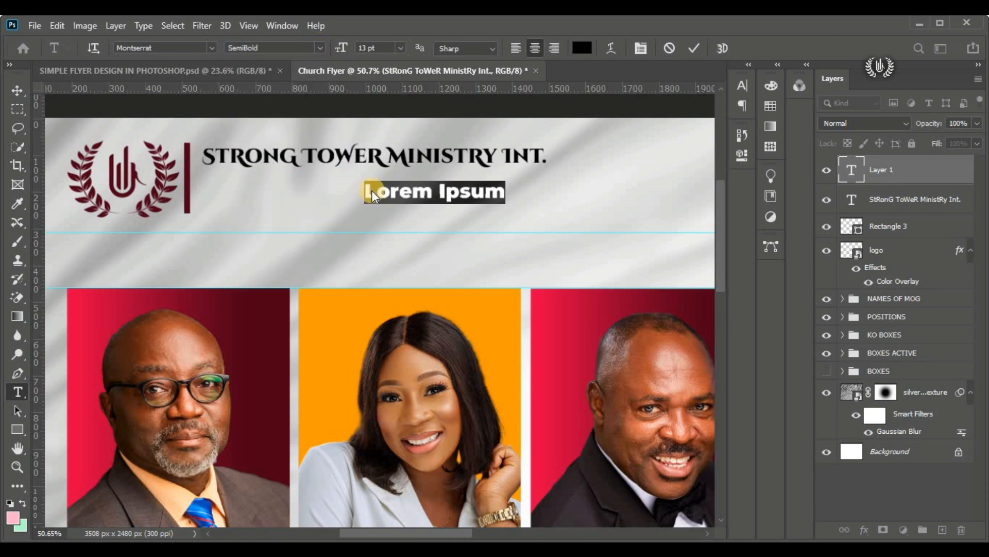
drag(387, 209, 258, 203)
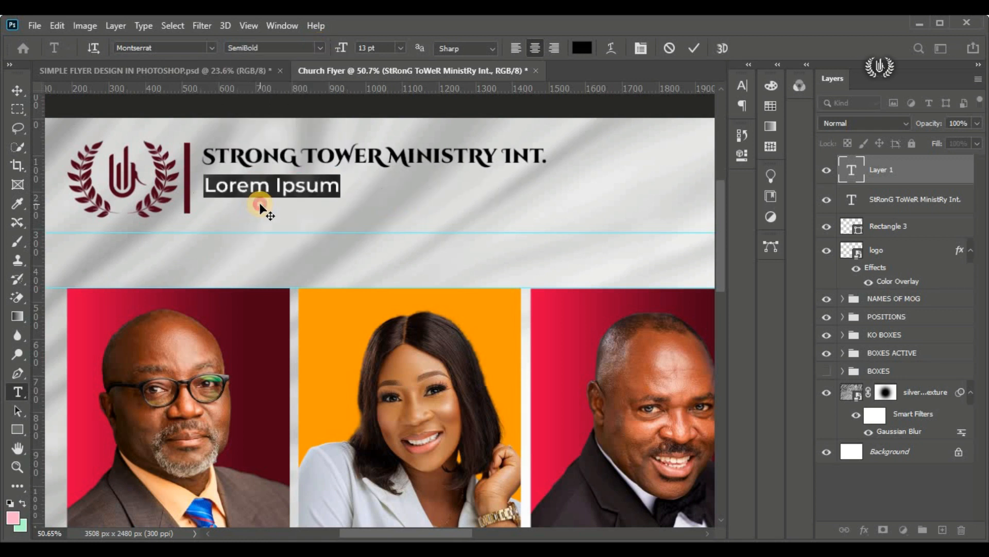
Step: Enter "WESTLEY BRANCH - SOUTH" as the second line and realign it with the ministry name's left edge
text(WEST)
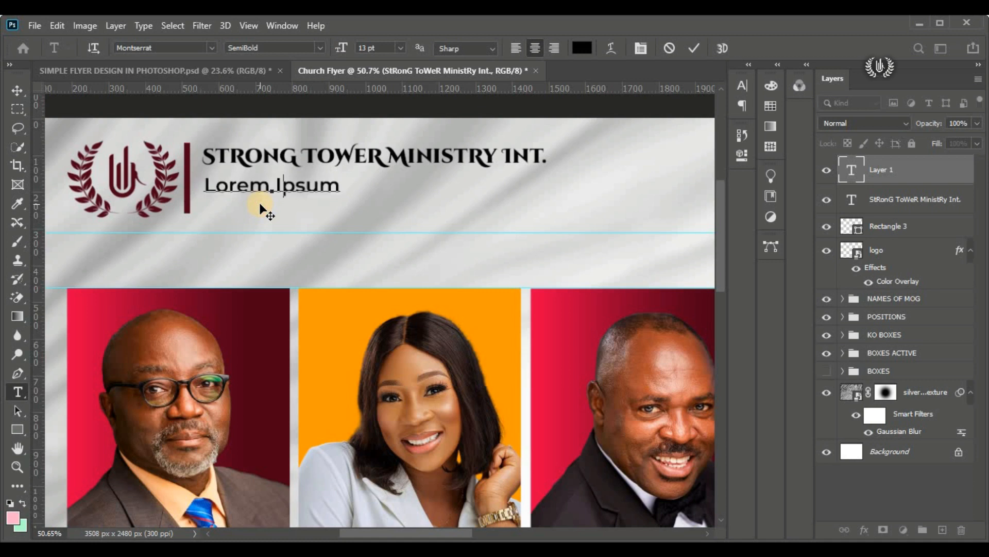
text(LE)
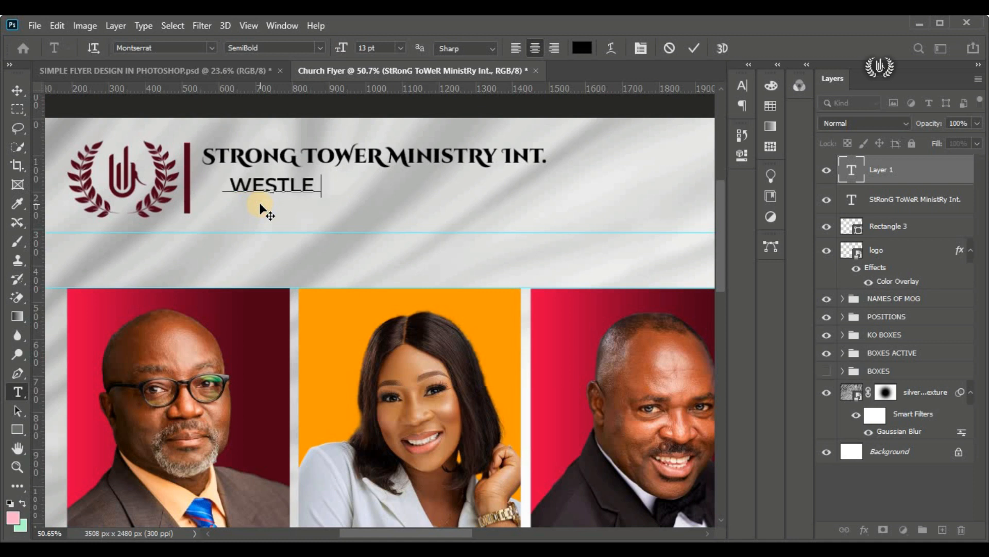
text(Y BRAN)
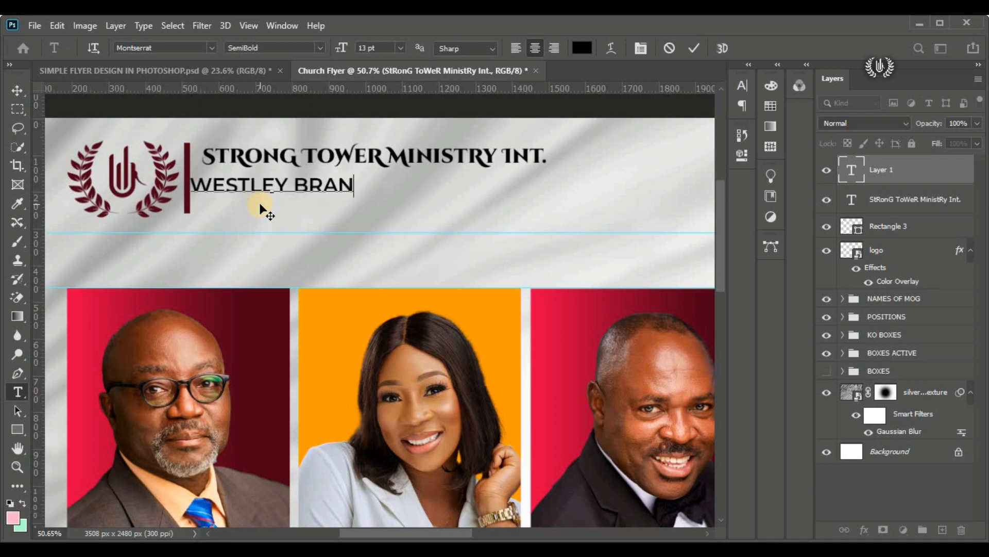
text(CH - SOUTH)
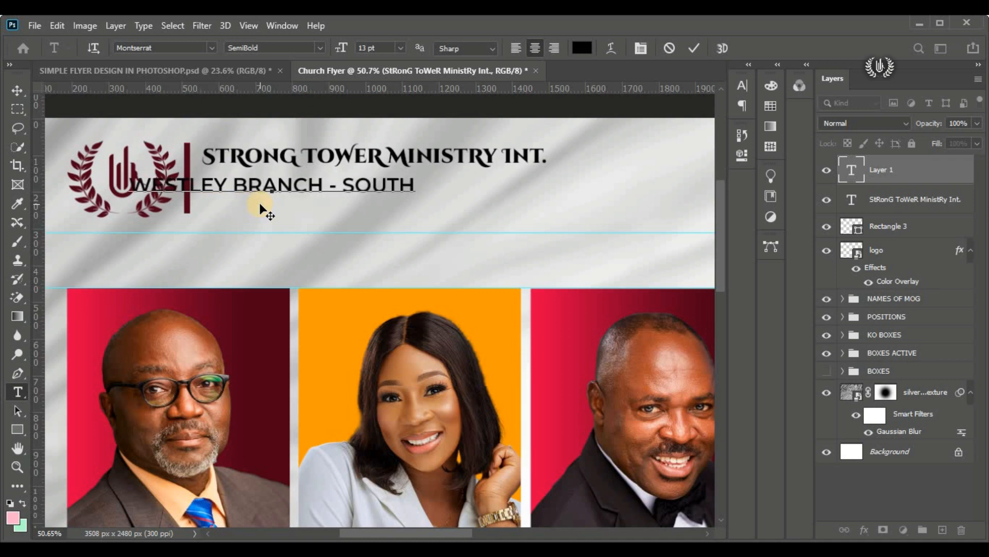
drag(259, 202, 336, 207)
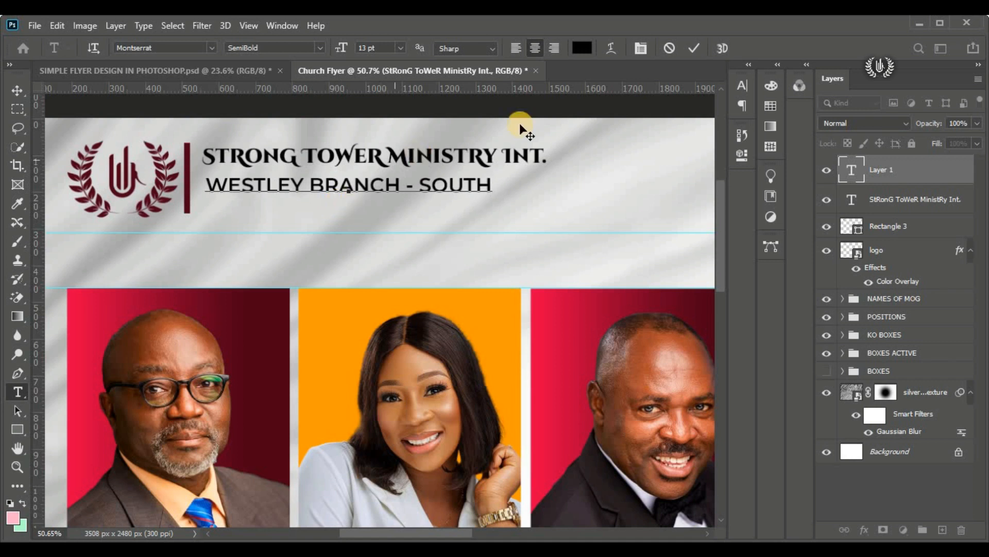
click(694, 48)
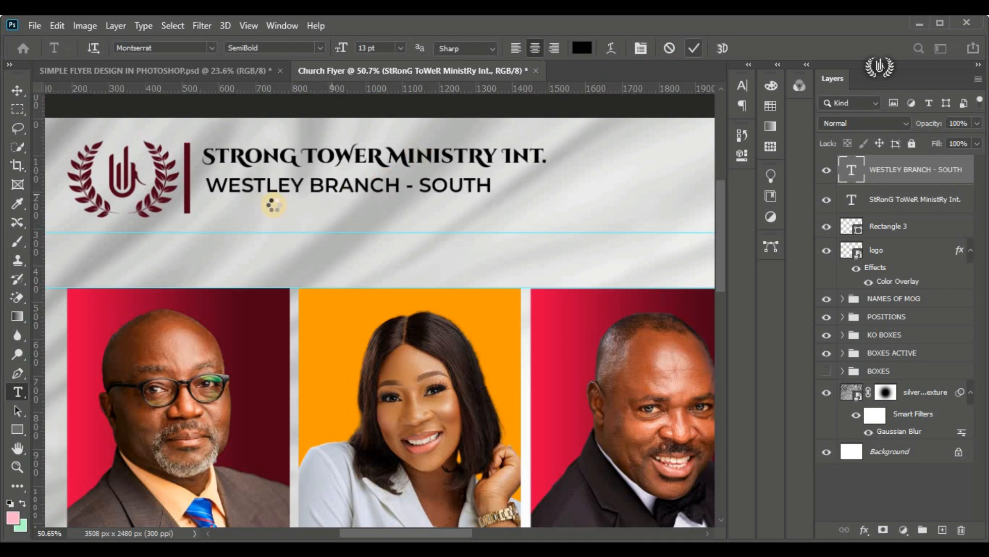
Step: Add a third header text line reading "ACCRA - GHANA" below "WESTLEY BRANCH - SOUTH", roughly aligned with its left edge
click(223, 212)
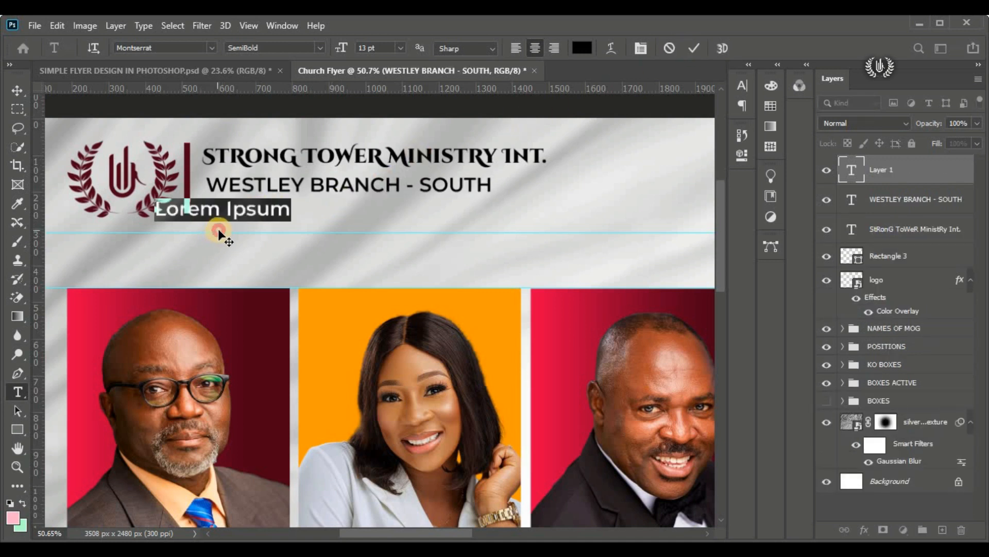
drag(277, 230, 274, 231)
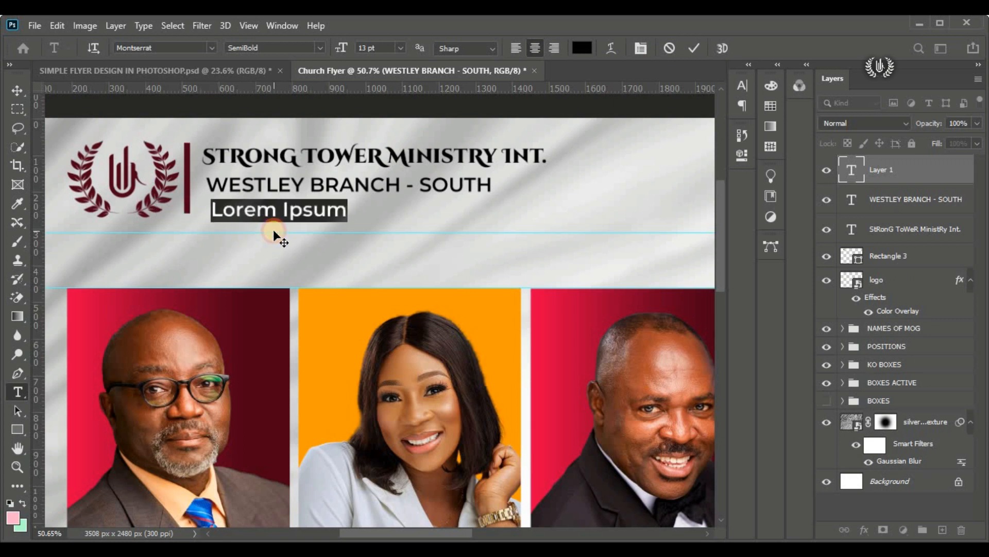
text(ACRA)
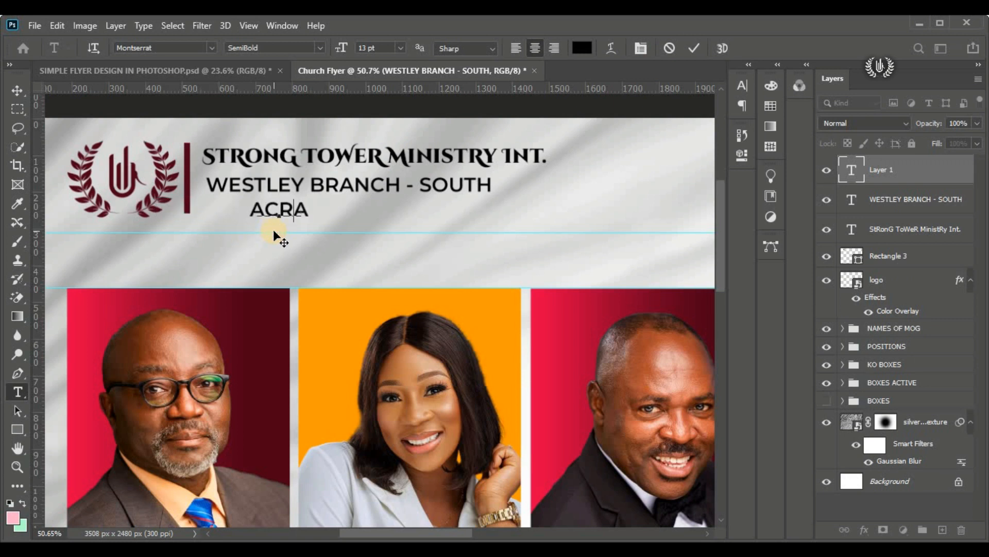
key(BackSpace)
text(CRA)
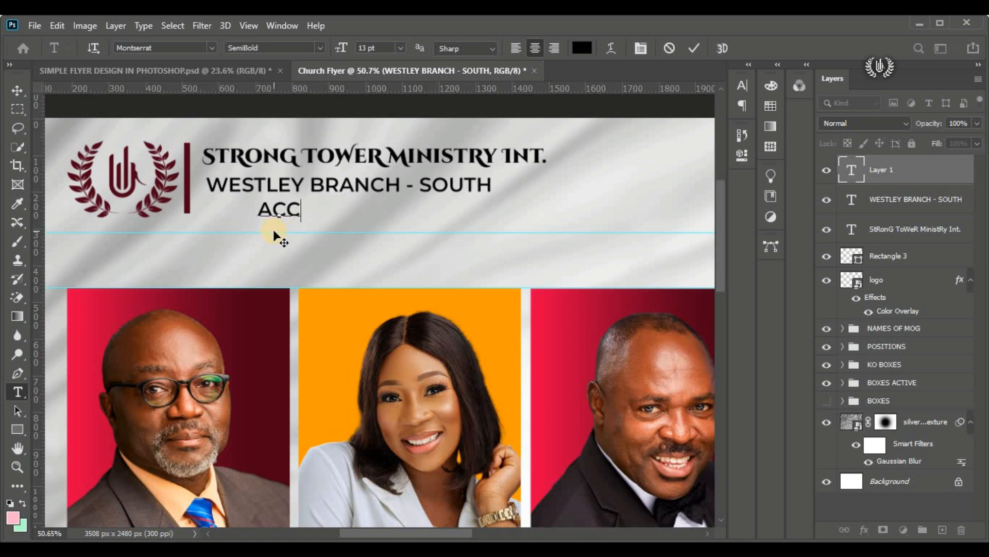
key(Delete)
text(- )
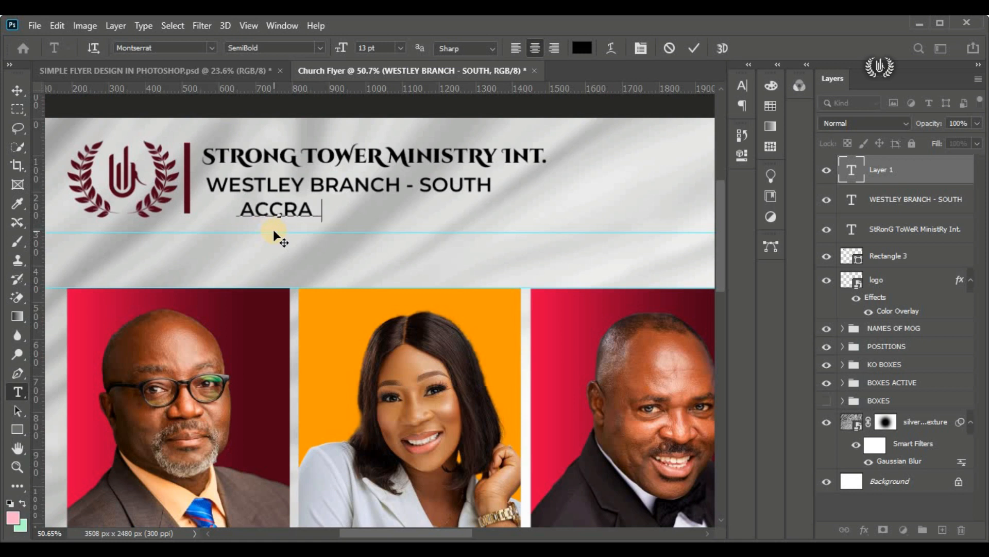
text(GHANA)
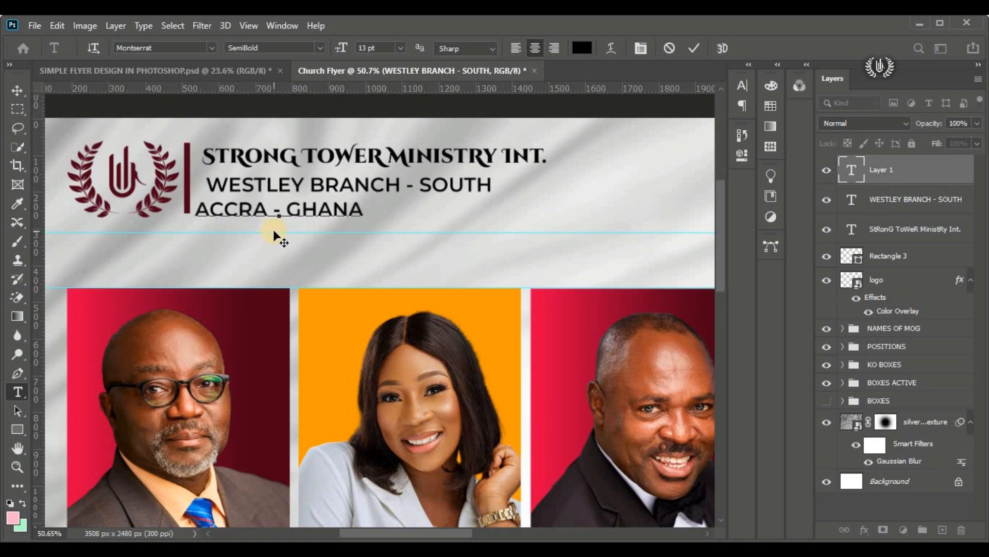
drag(284, 234, 291, 234)
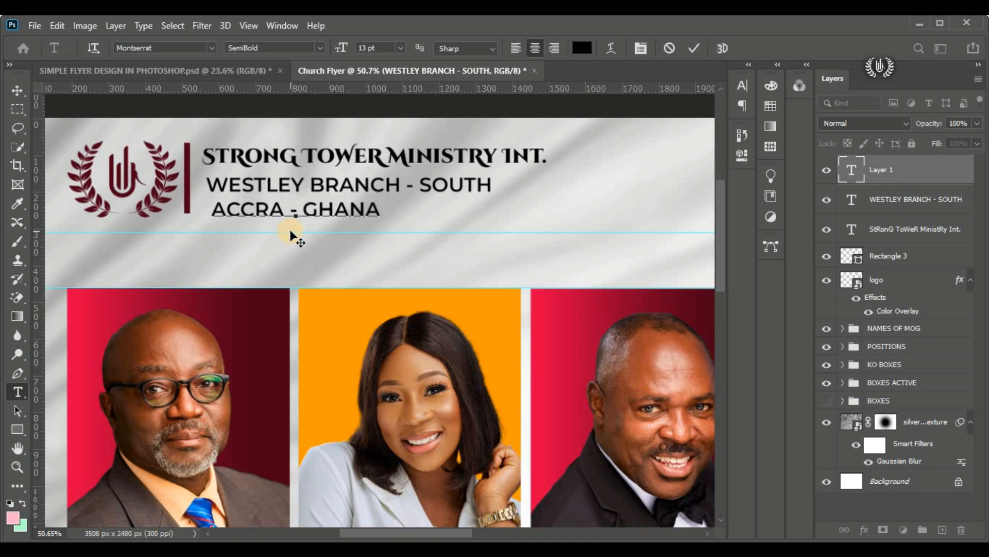
click(694, 48)
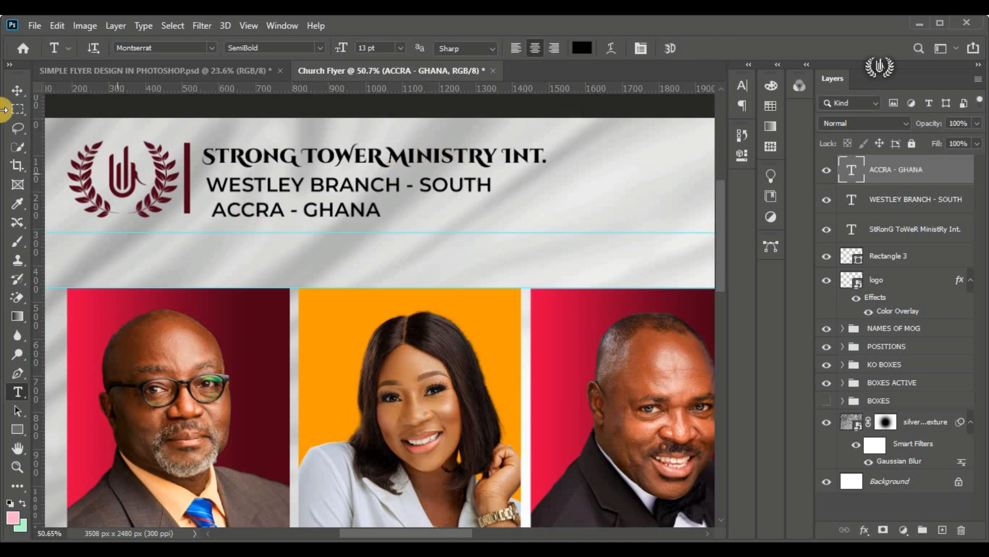
Step: Shift the ministry name slightly right so its left edge lines up with the branch line
click(22, 91)
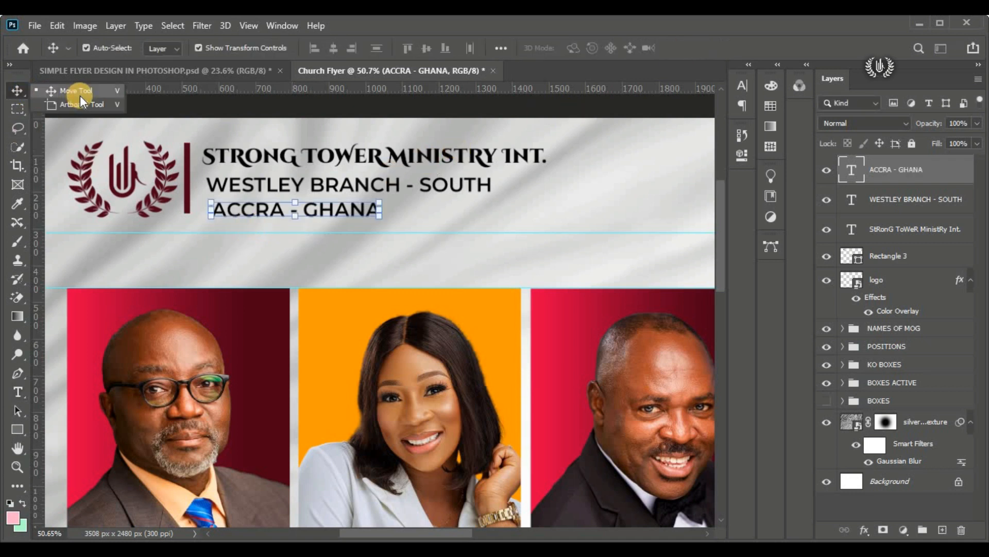
click(409, 157)
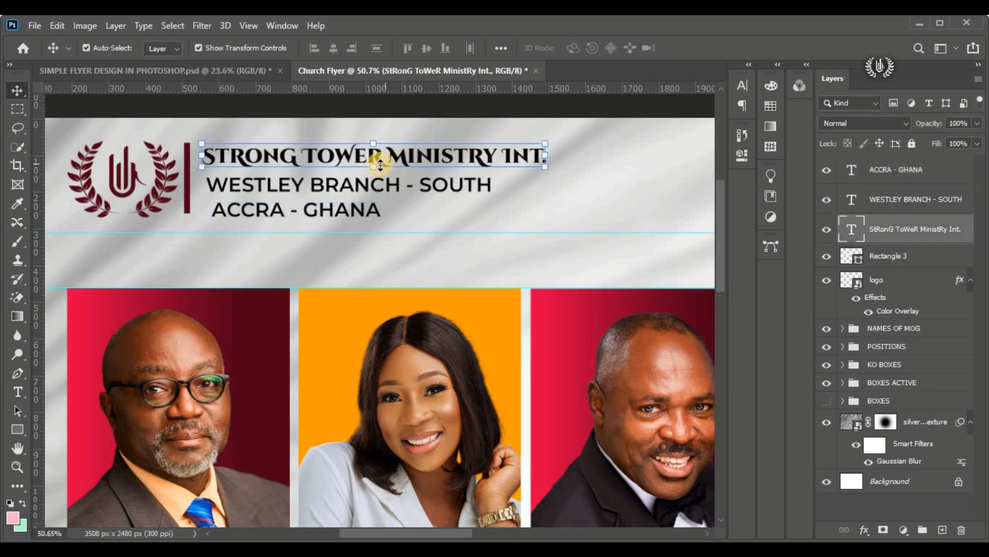
drag(400, 156, 405, 156)
Step: Scale down the "WESTLEY BRANCH - SOUTH" line and place it close beneath the ministry name, keeping their left edges aligned
click(420, 190)
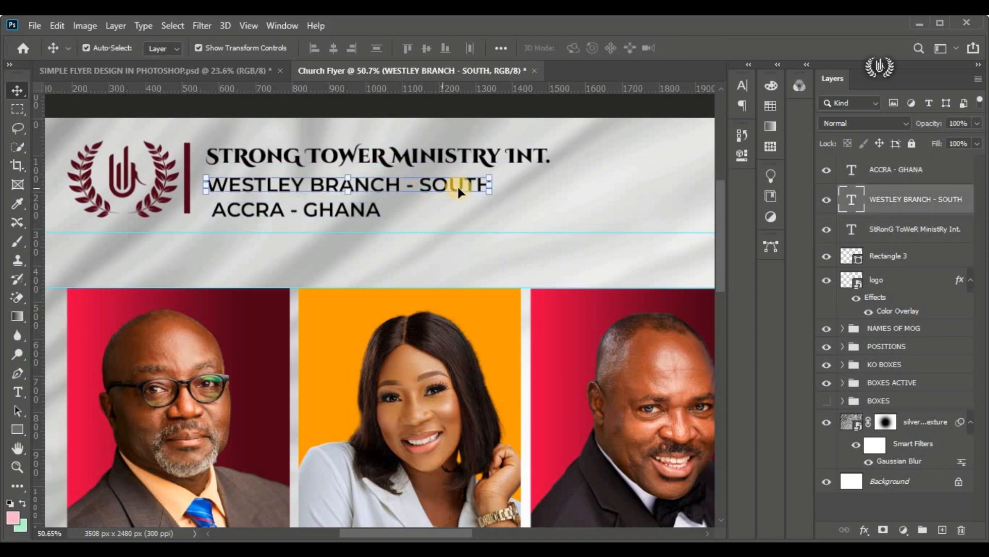
click(56, 26)
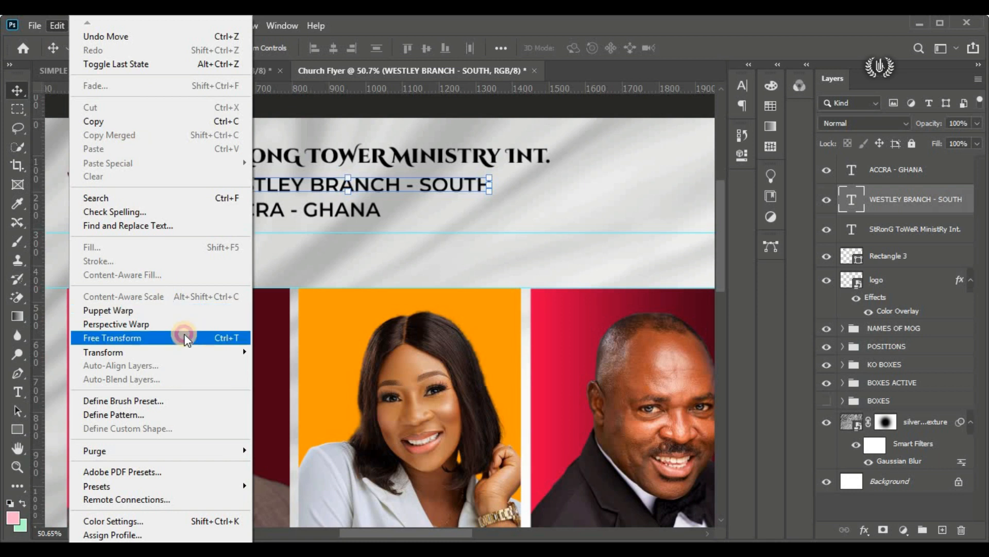
click(184, 332)
drag(490, 197, 467, 189)
drag(369, 184, 361, 177)
click(720, 48)
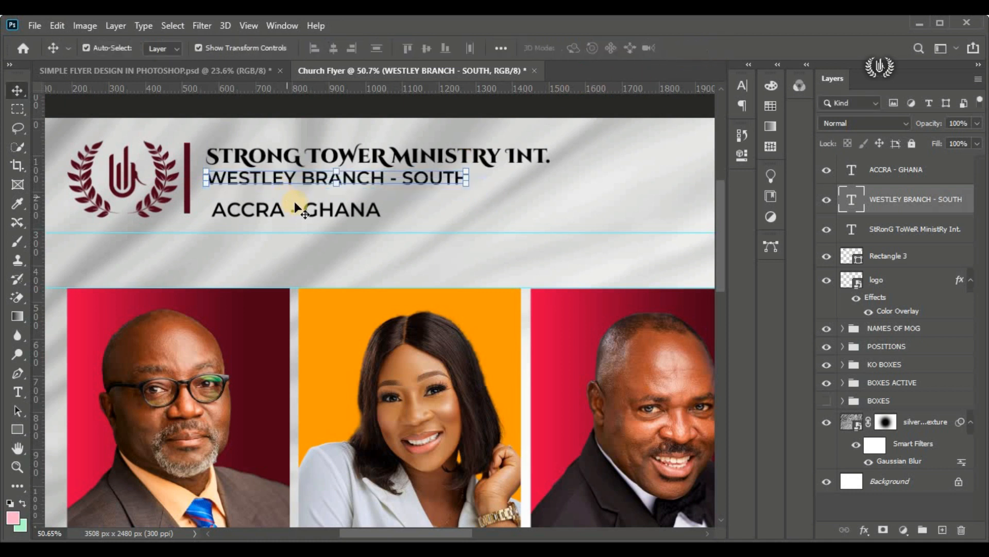
Step: Move "ACCRA - GHANA" directly beneath the branch line, left-aligned, and scale it down to about 9.5 pt
drag(311, 215, 304, 200)
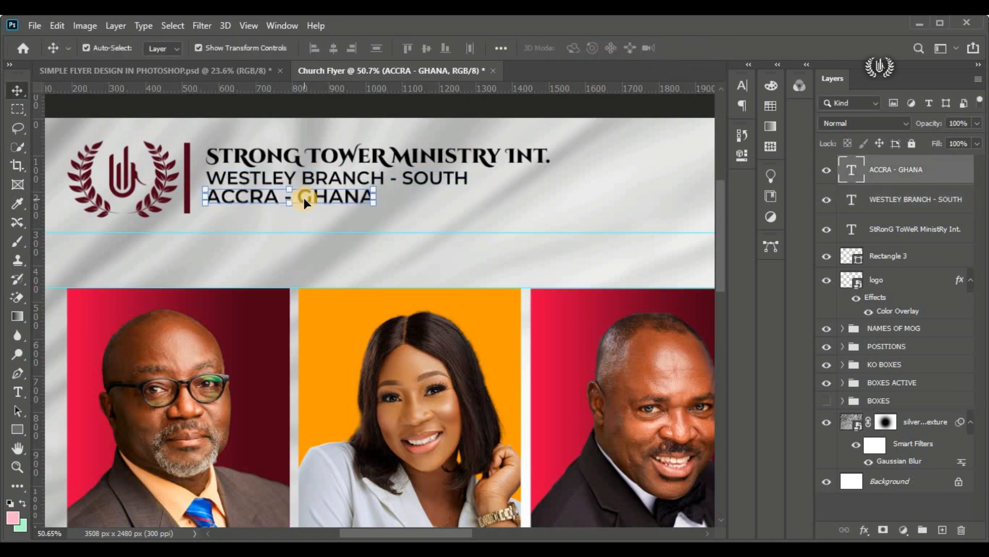
drag(375, 196, 332, 196)
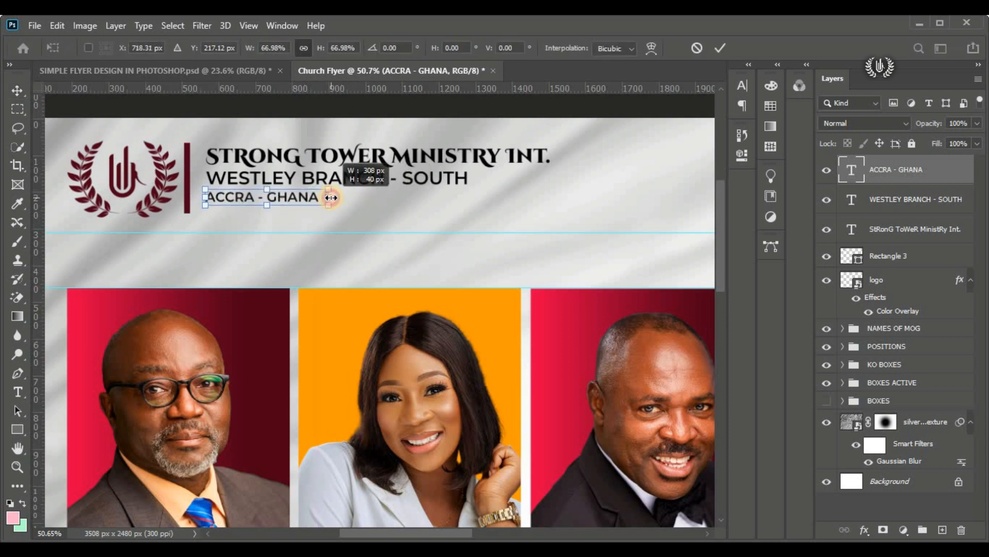
click(720, 48)
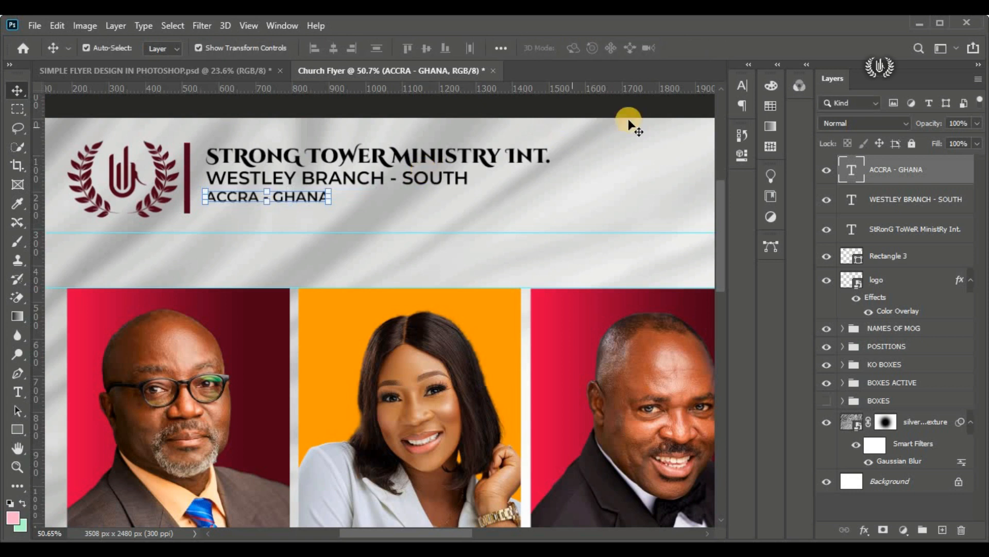
Step: Increase the tracking of "ACCRA - GHANA" to 760 and realign its left edge with the branch line
click(741, 86)
drag(664, 138, 687, 138)
drag(311, 197, 353, 202)
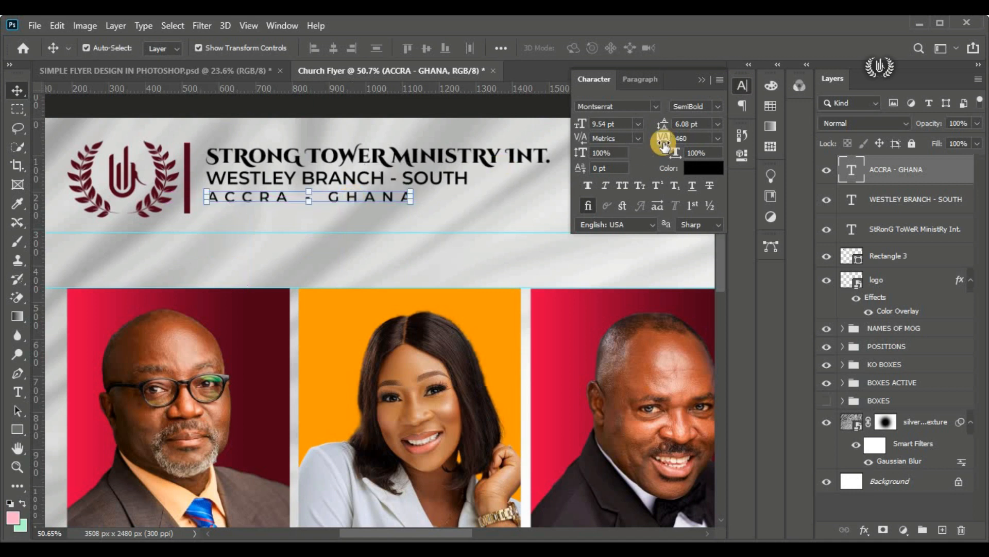
drag(660, 137, 689, 138)
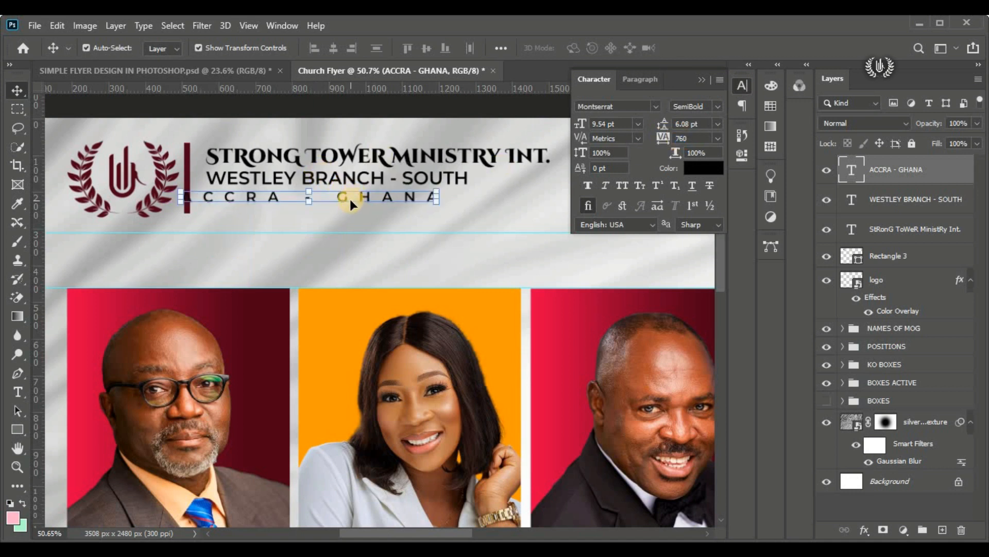
drag(345, 197, 433, 199)
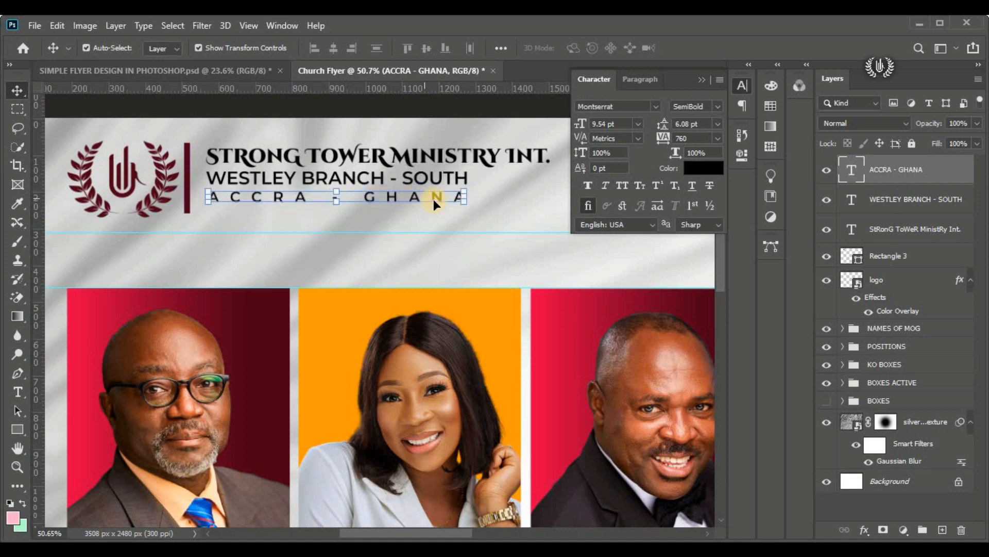
Step: Scale the "ACCRA - GHANA" line down to about 94% so it fits within the branch line's width
click(462, 198)
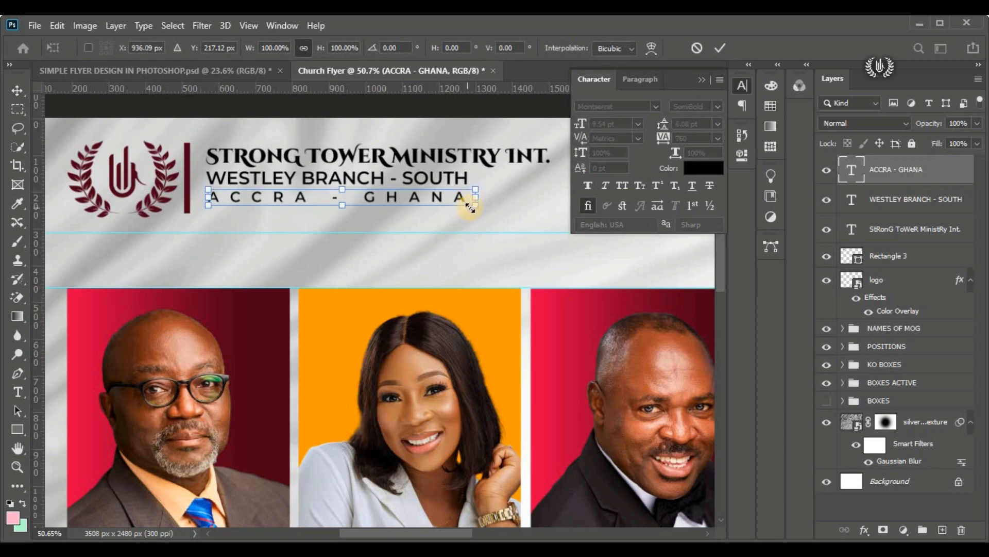
drag(468, 201, 457, 198)
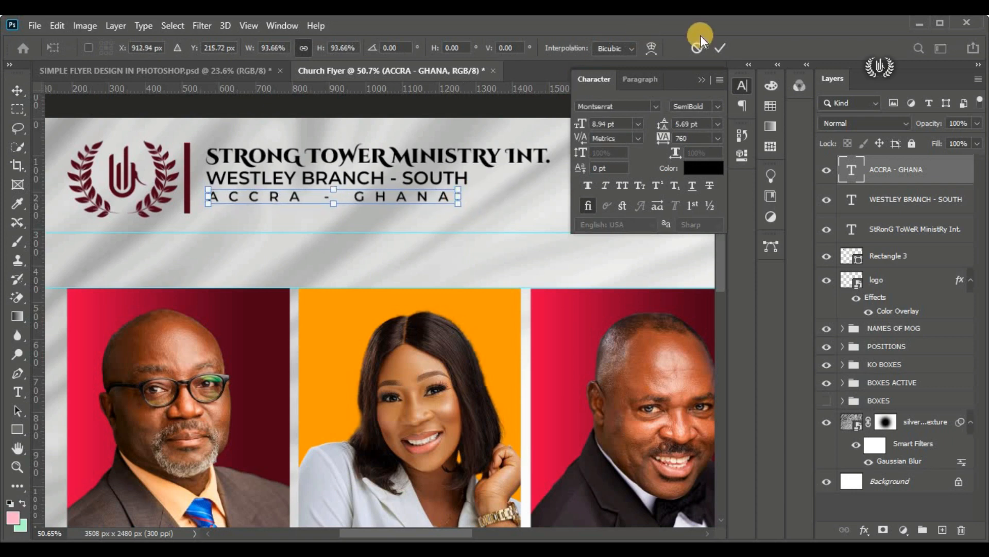
click(713, 49)
click(702, 80)
click(490, 109)
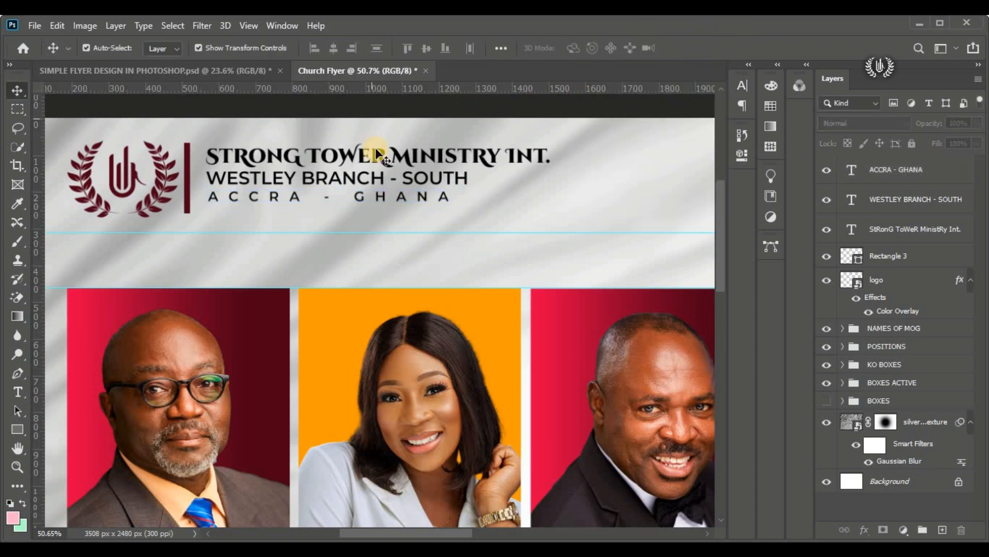
Step: Scale the three header text lines together to about 122.6% and move them closer to the vertical bar
click(420, 199)
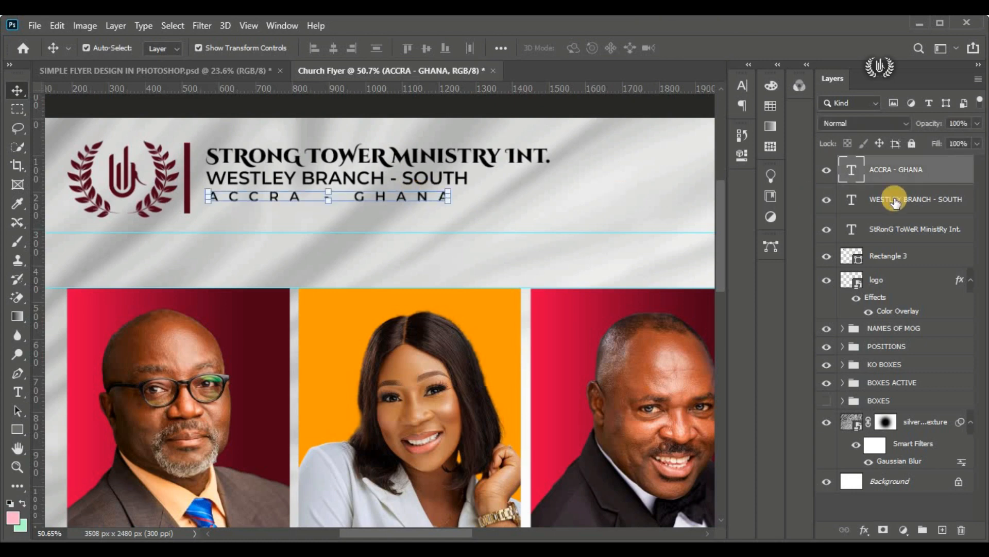
shift+click(902, 230)
click(56, 26)
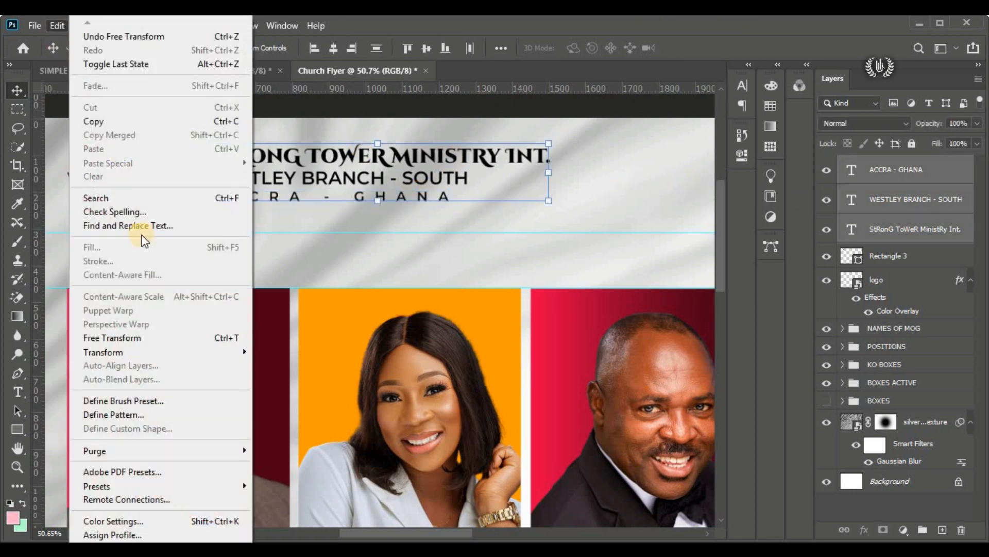
click(199, 336)
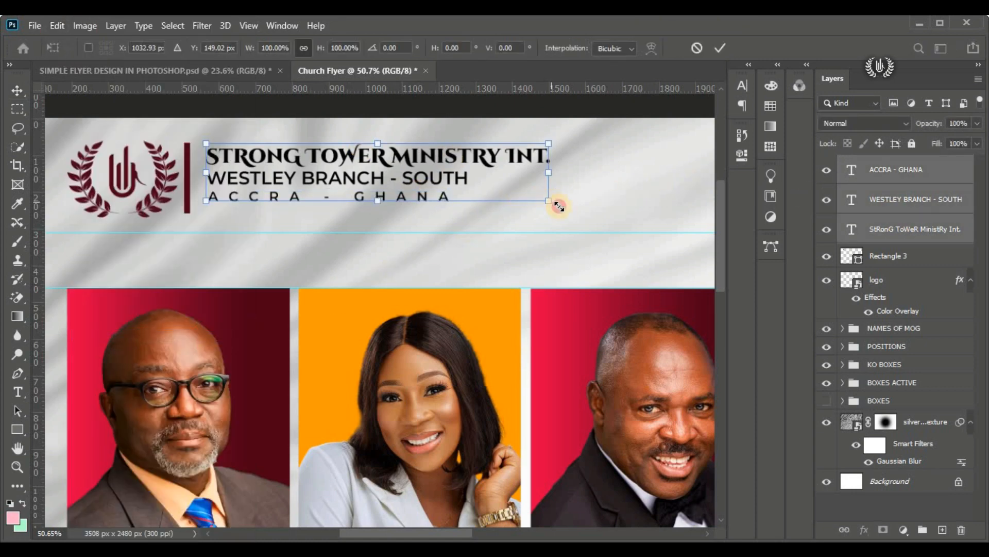
drag(559, 206, 616, 214)
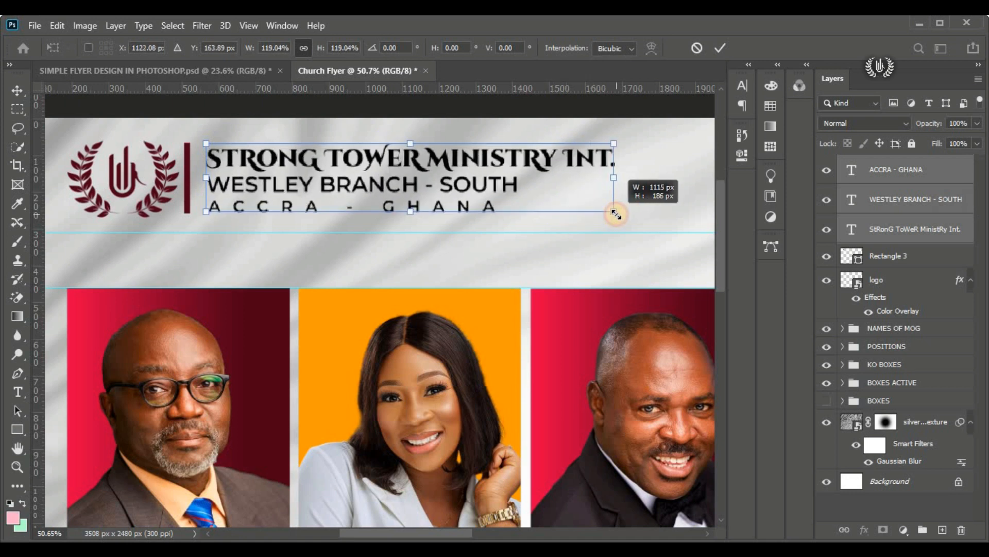
drag(614, 144, 626, 142)
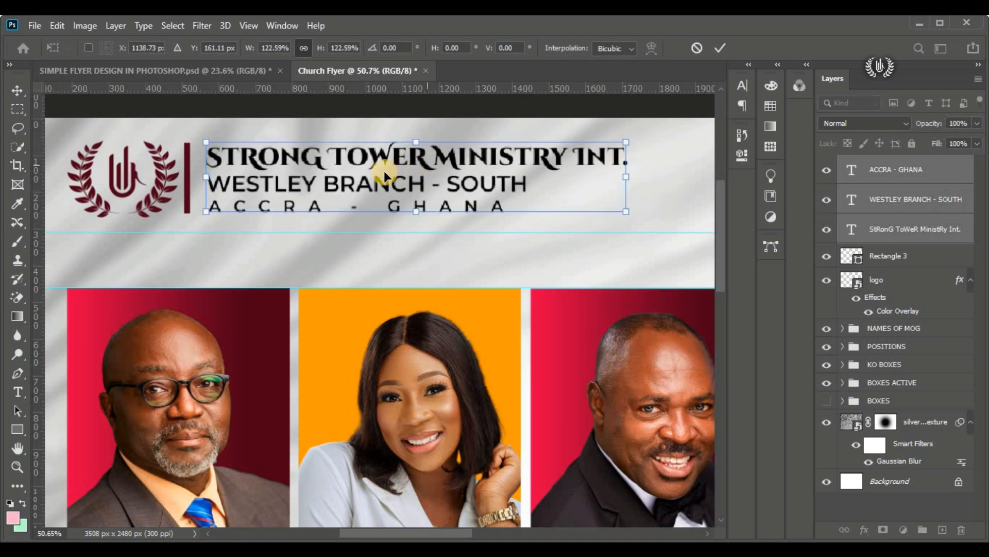
drag(305, 184, 298, 184)
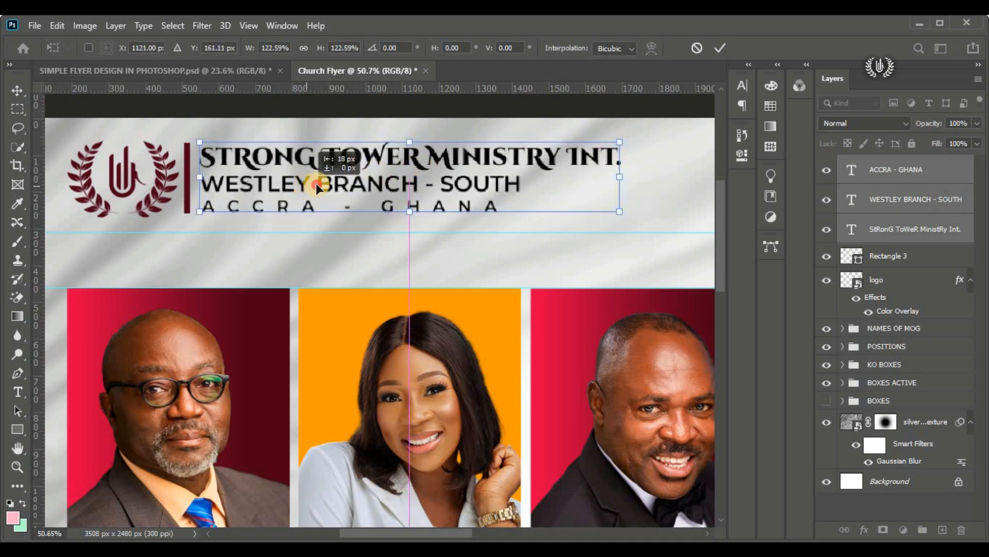
click(720, 49)
Step: Group the three header text layers
scroll(330, 175, down, 5)
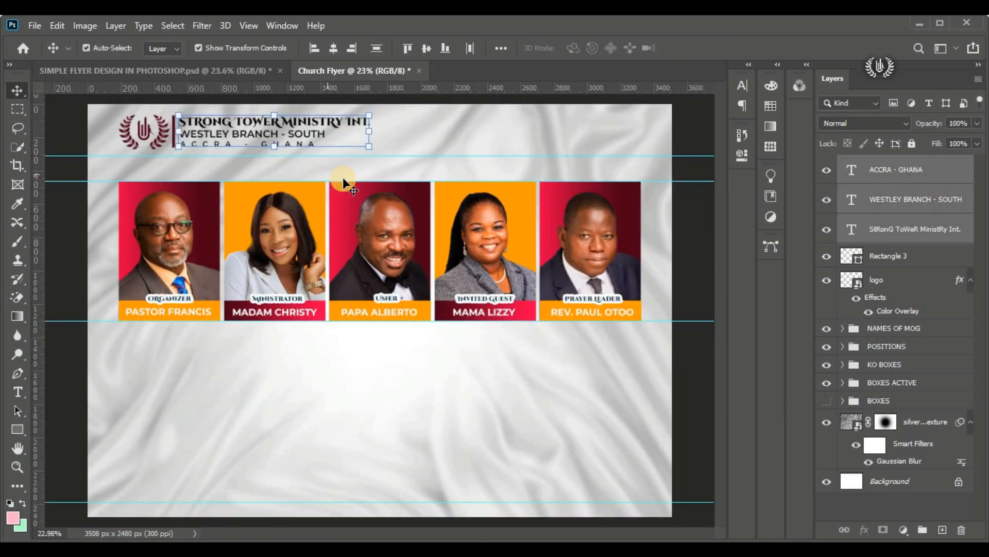
click(874, 356)
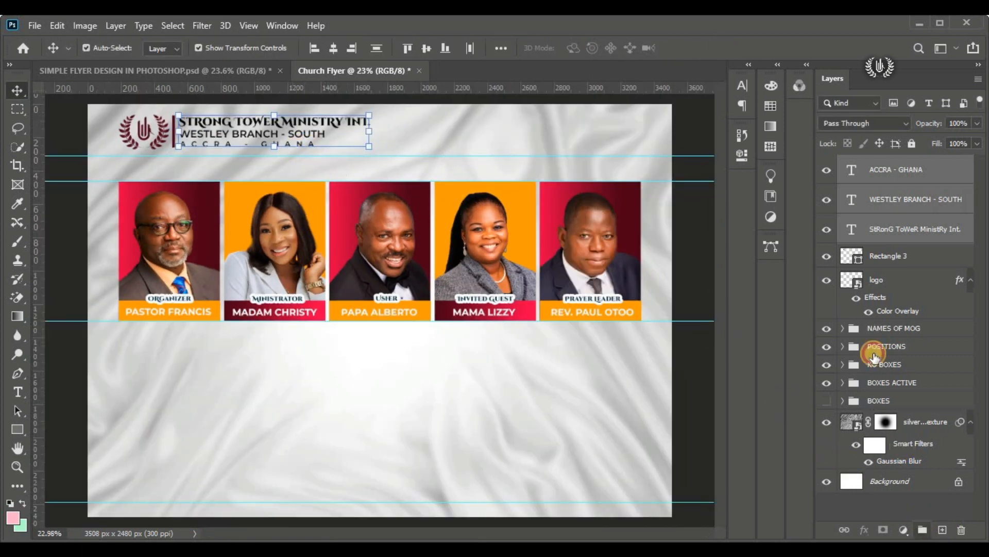
key(ctrl+g)
click(826, 164)
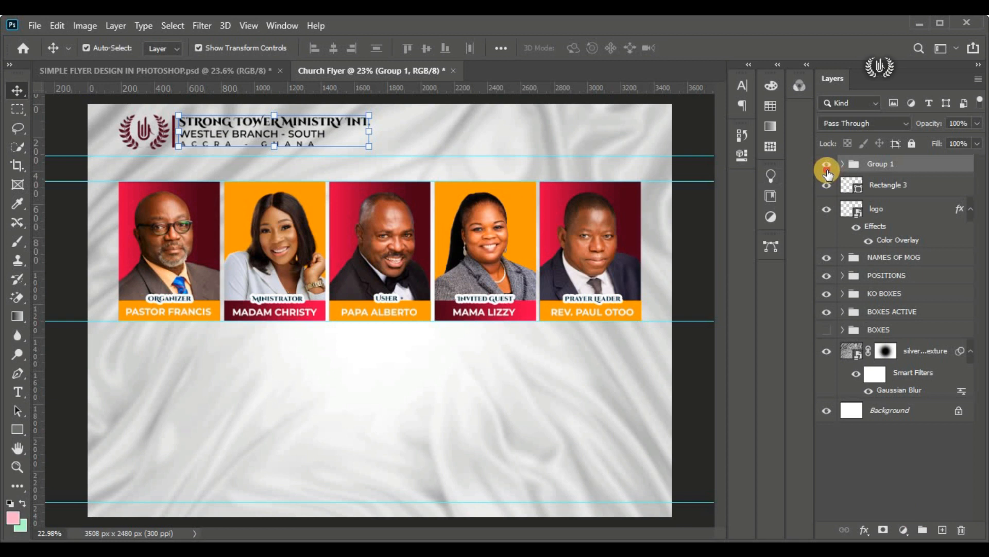
Step: Group the header text group with the vertical bar and logo layers, and name the new group "CHURCH NAME"
shift+click(872, 215)
click(422, 51)
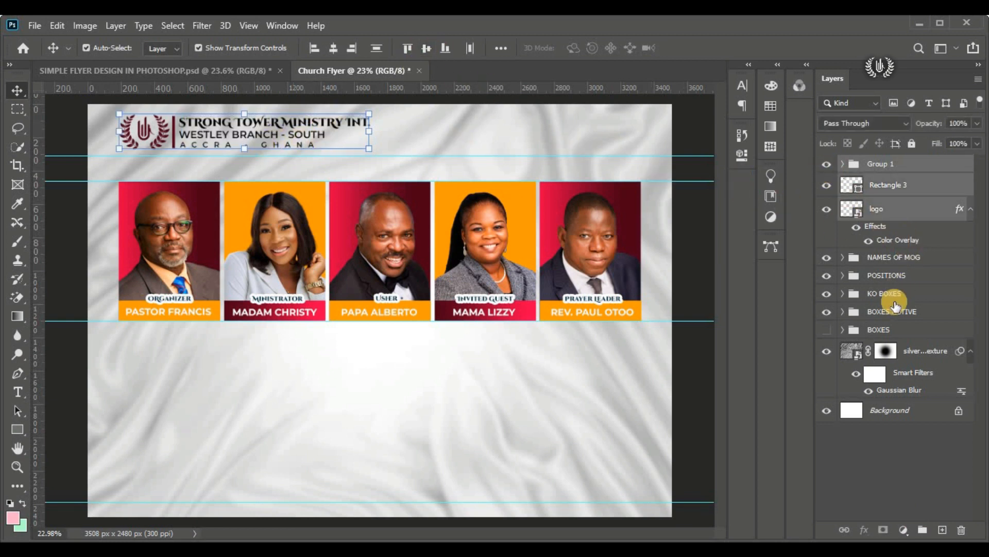
click(922, 529)
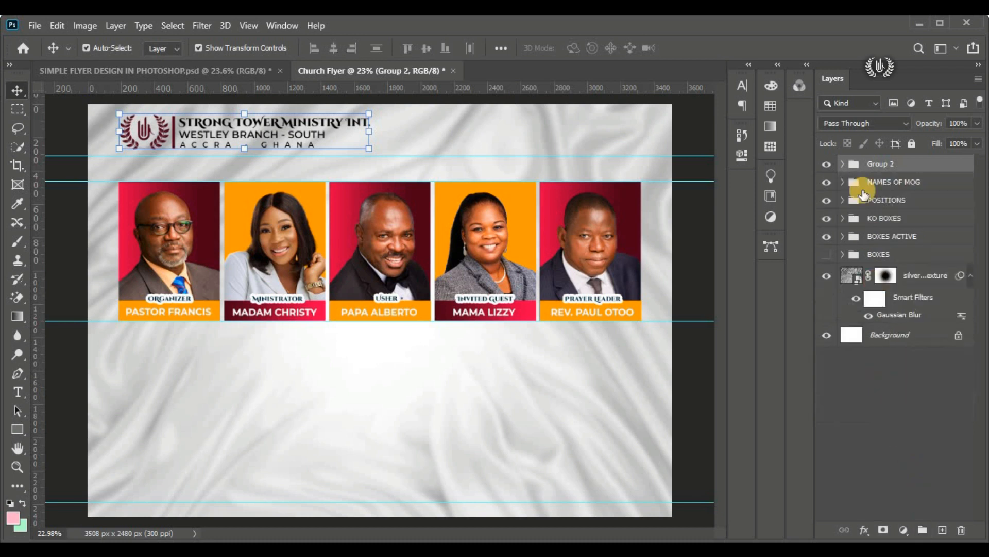
double_click(878, 163)
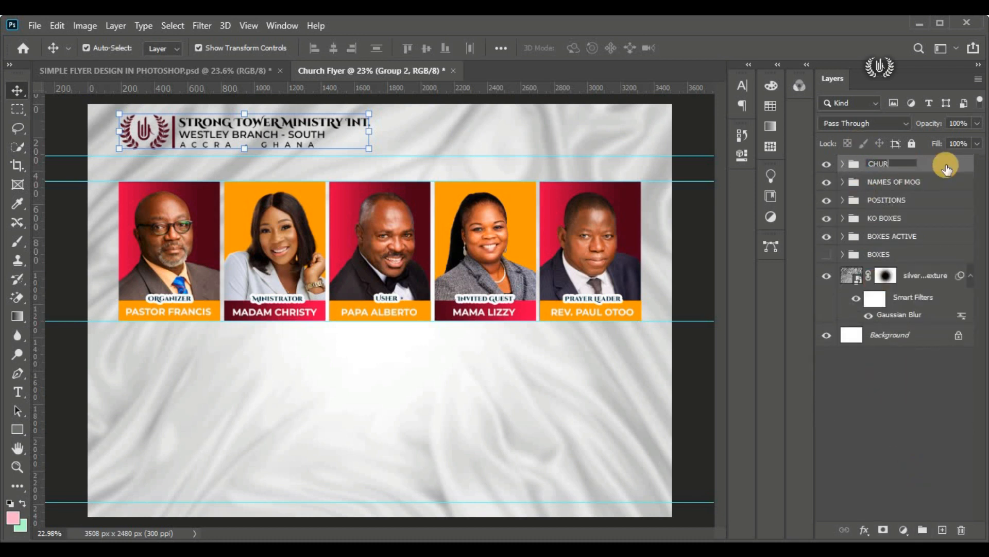
text(CHURCH NAME)
click(948, 168)
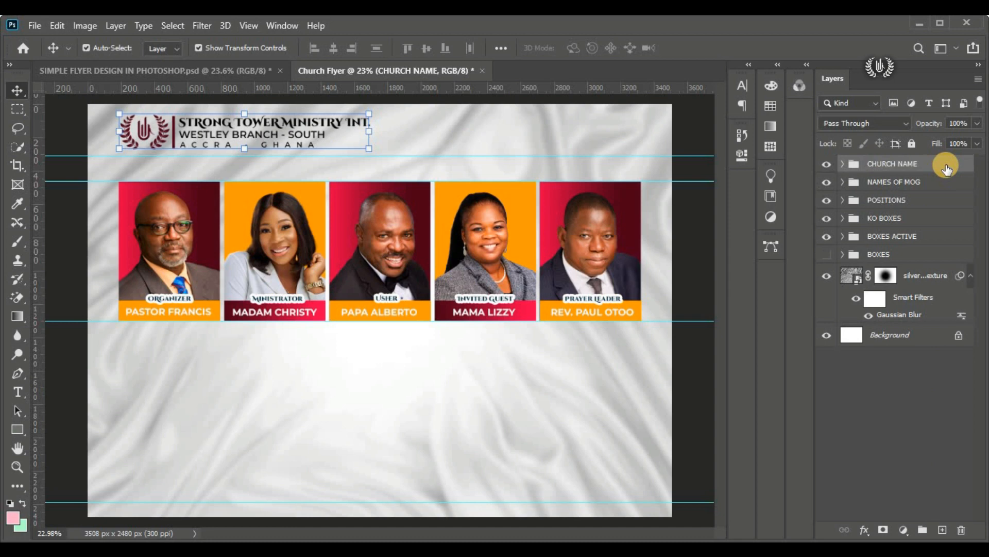
Step: Scale the CHURCH NAME group down to about 92.35%, keeping it aligned with the portraits' outer edge
click(58, 25)
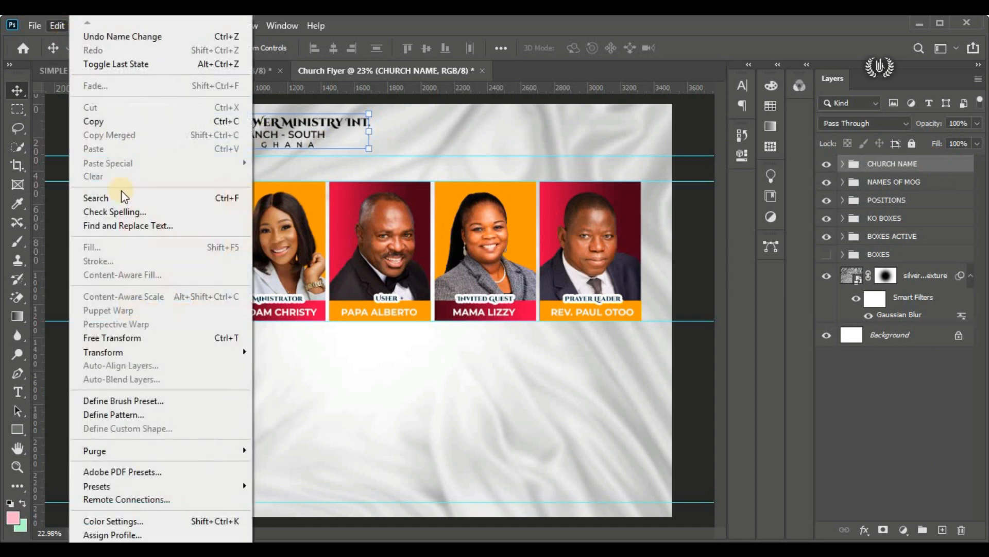
click(176, 339)
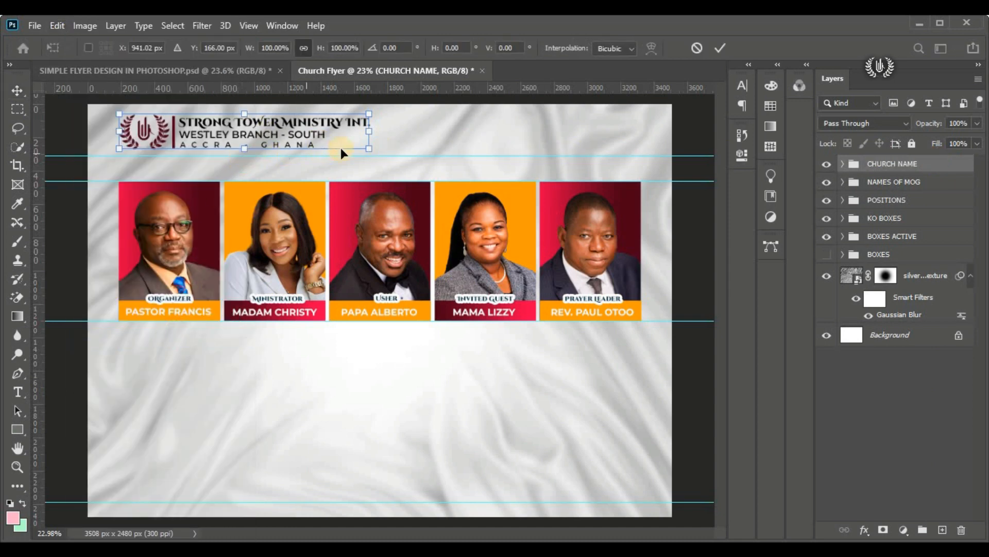
drag(374, 129, 340, 129)
drag(252, 128, 253, 135)
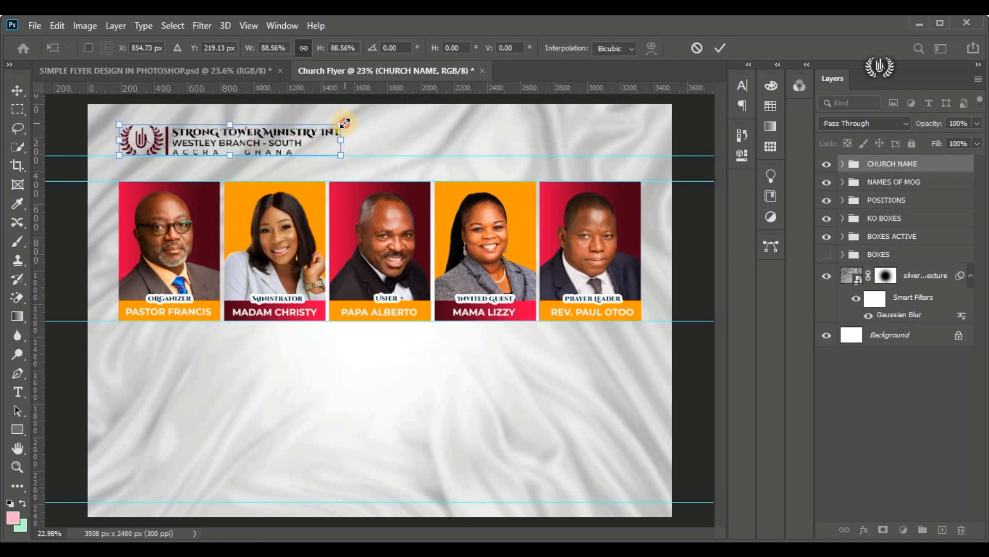
drag(341, 124, 299, 133)
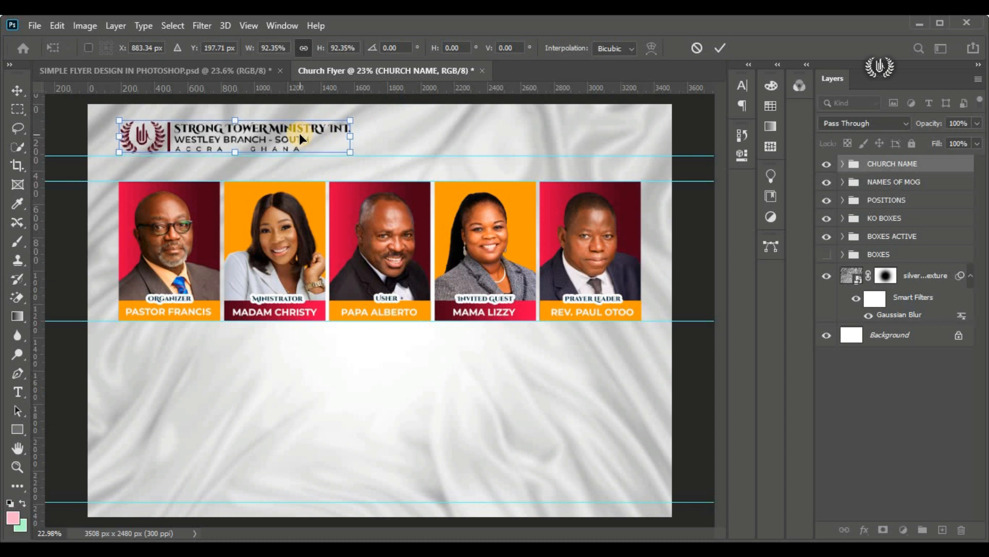
click(720, 48)
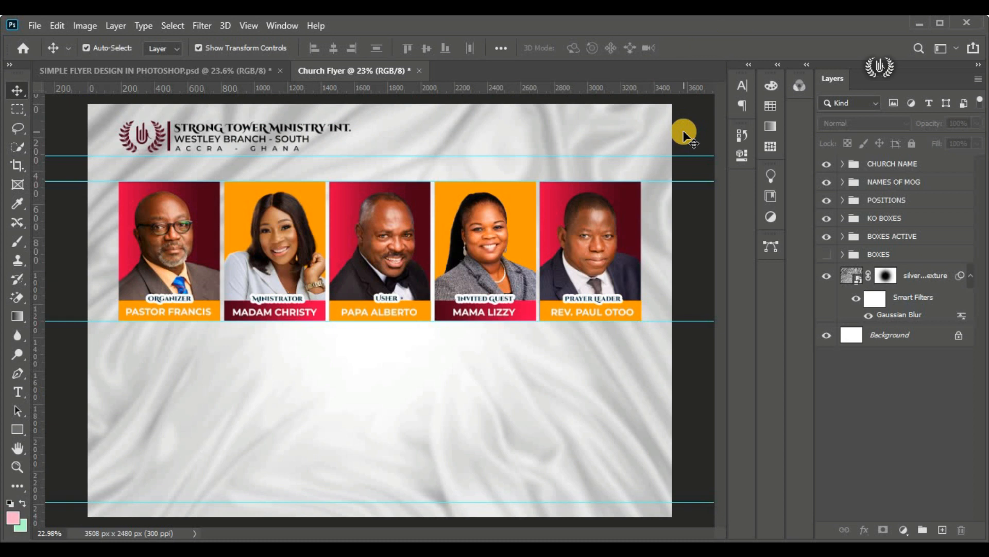
key(ctrl+0)
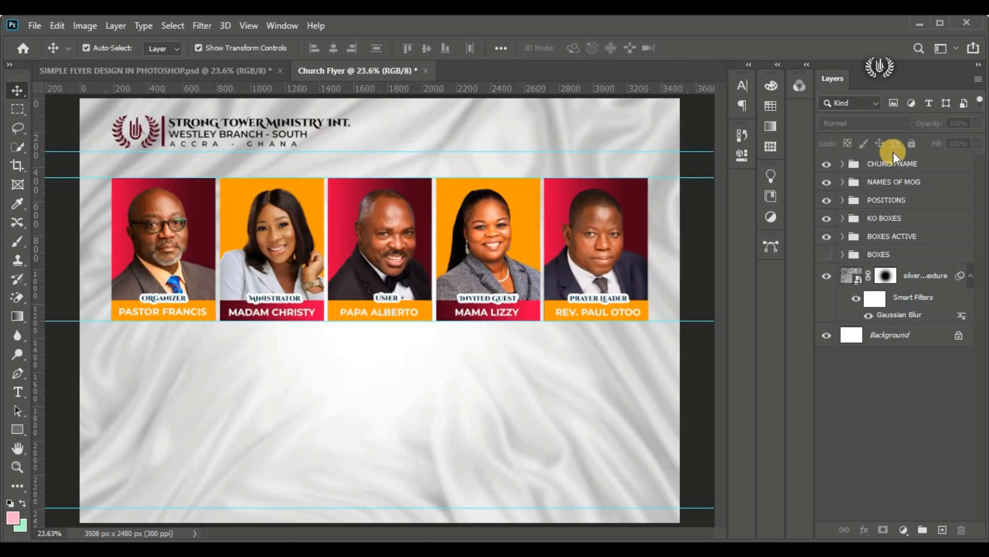
Step: Start a new horizontal text layer between the header and the portraits, using the Andaluzia Personal Use font
click(883, 164)
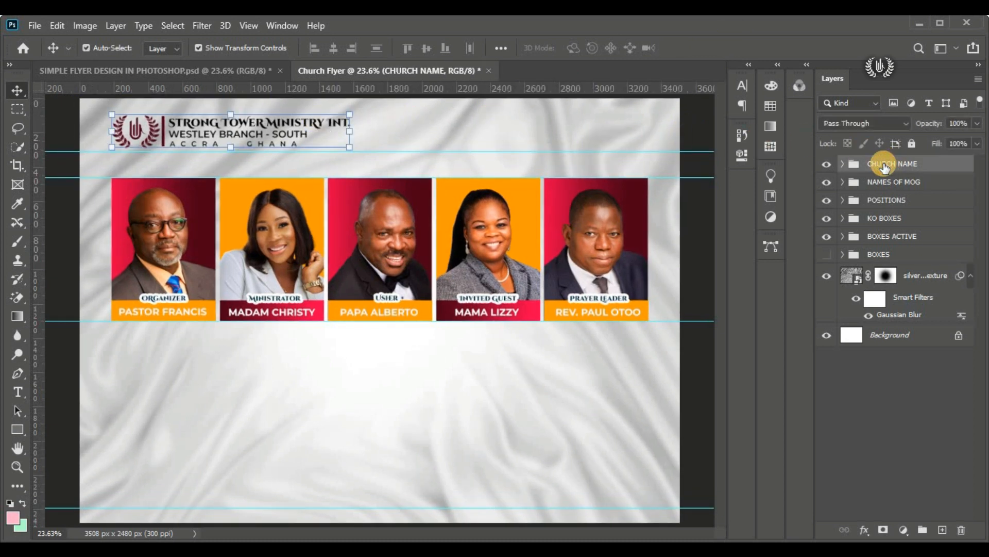
click(17, 392)
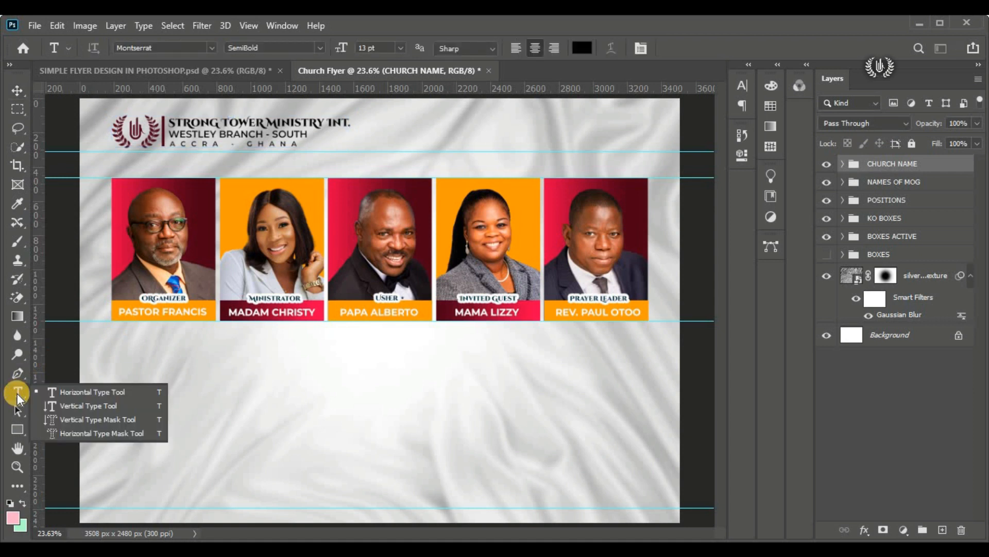
click(69, 393)
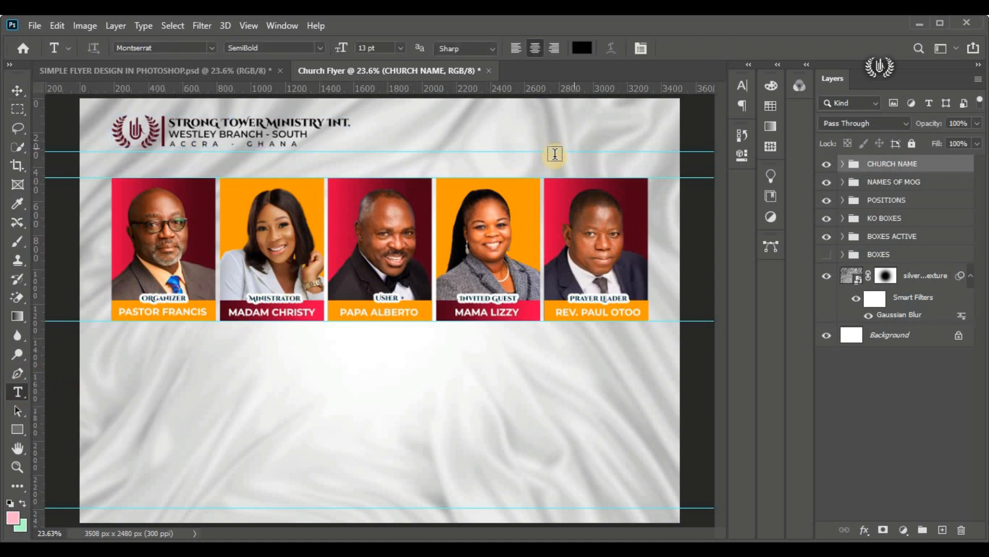
click(524, 130)
drag(532, 148, 533, 185)
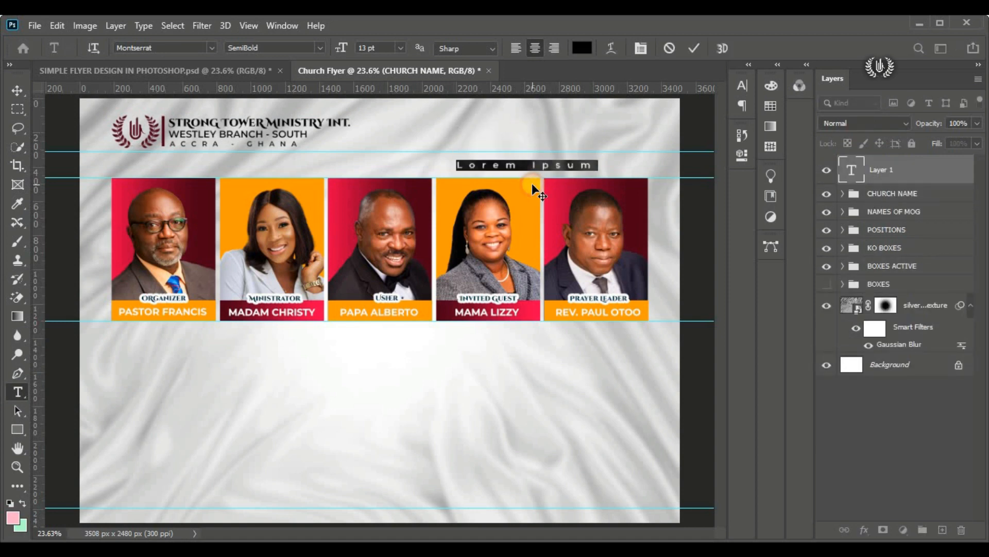
click(212, 47)
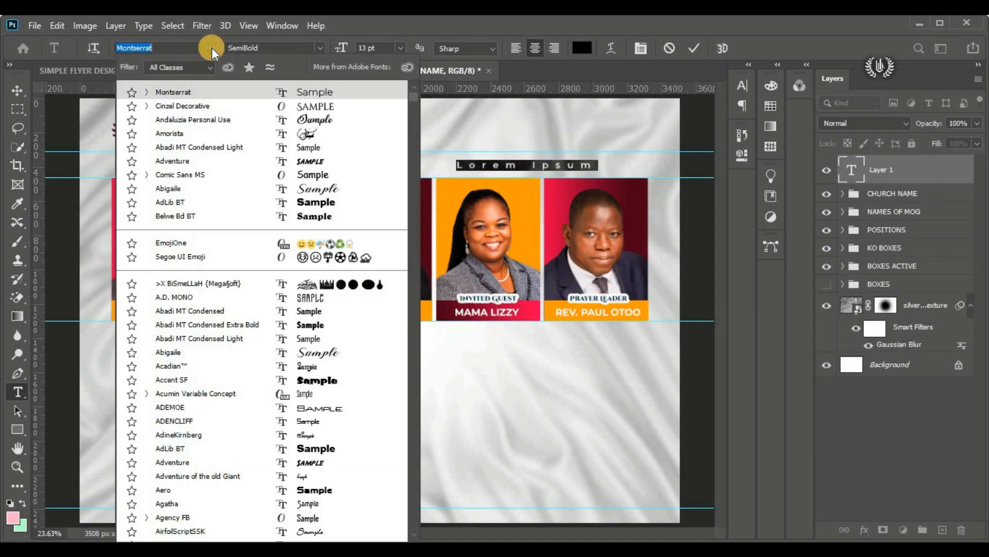
click(226, 123)
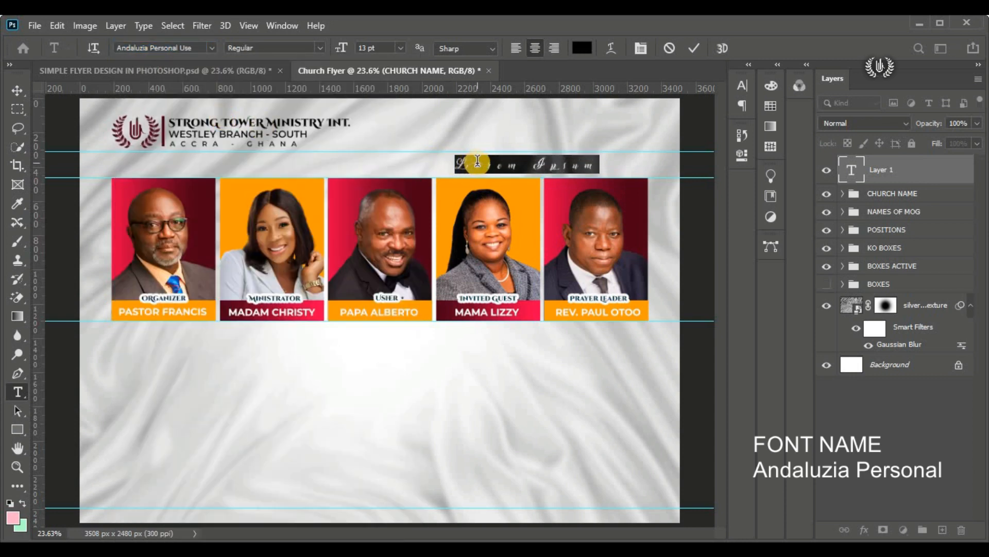
Step: Replace the placeholder text with "Presents"
scroll(623, 144, up, 7)
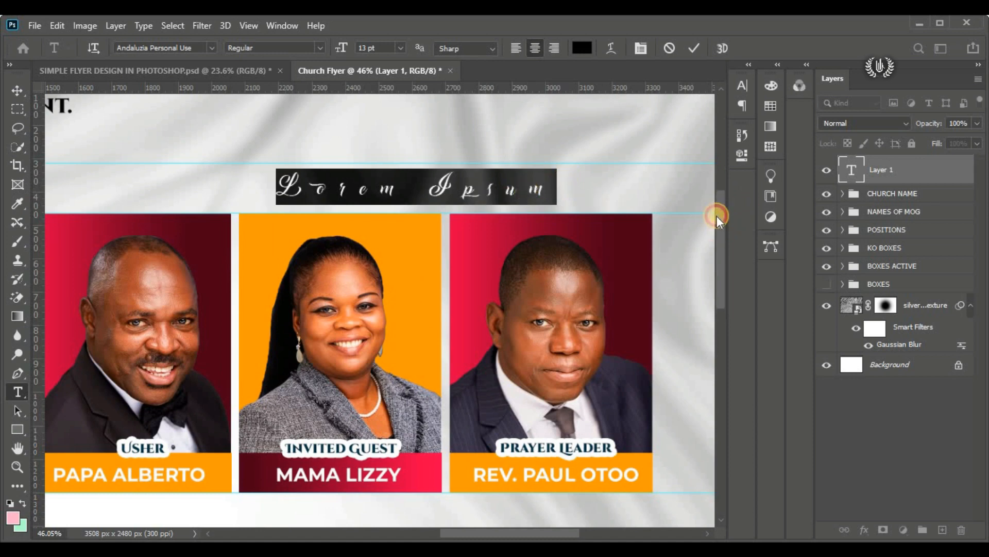
drag(718, 216, 717, 212)
click(381, 247)
key(ctrl+a)
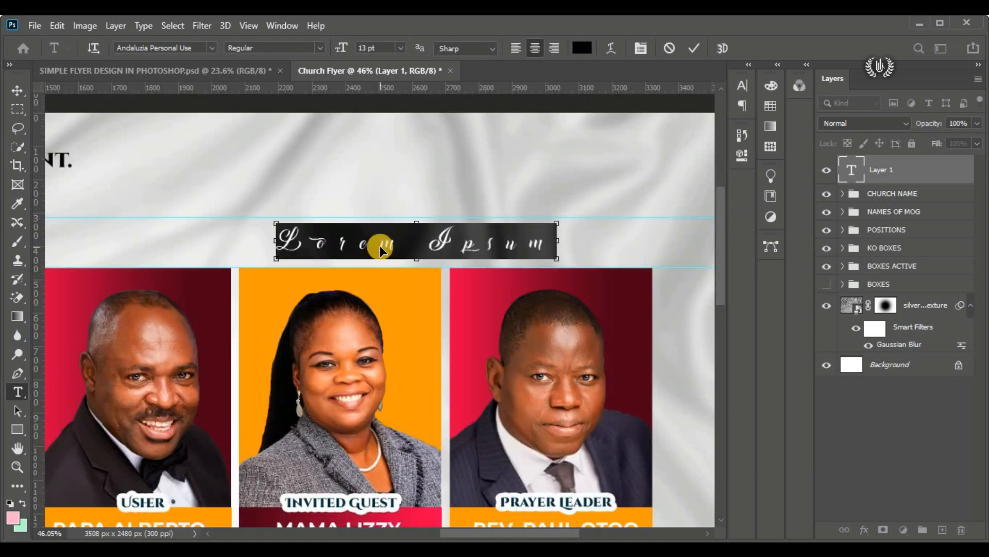
text(Pres)
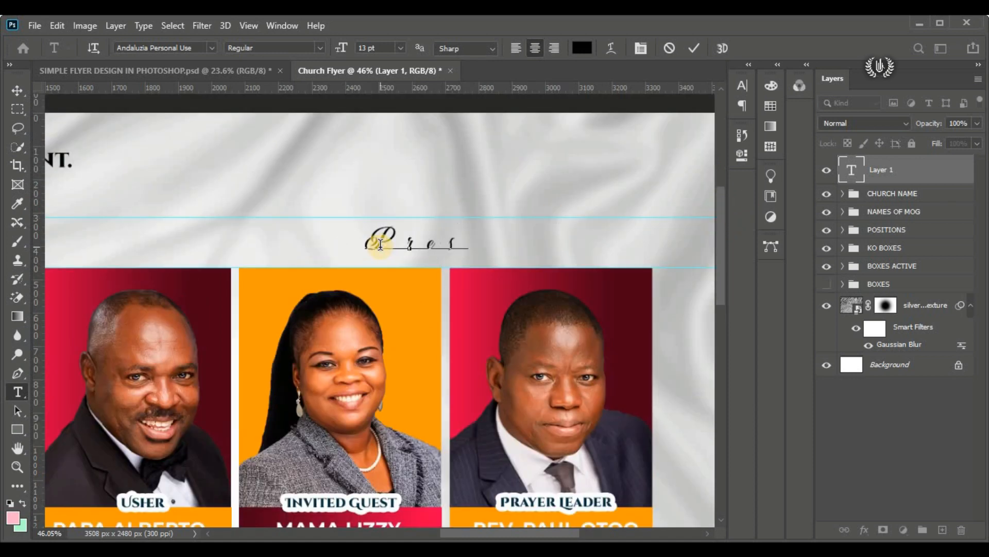
text(ents)
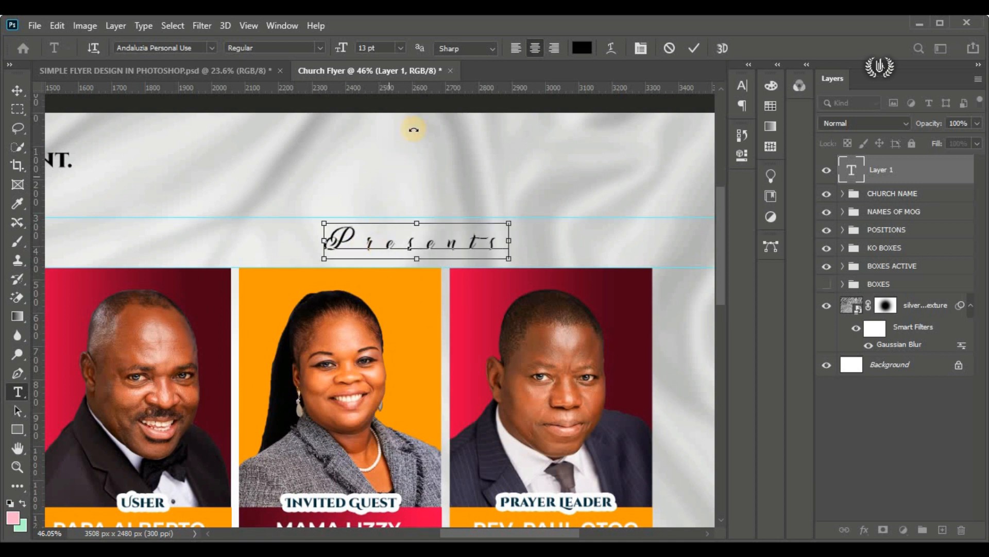
Step: Move the "Presents" text above the fourth portrait and commit it
key(ctrl+a)
click(743, 84)
drag(412, 314, 346, 314)
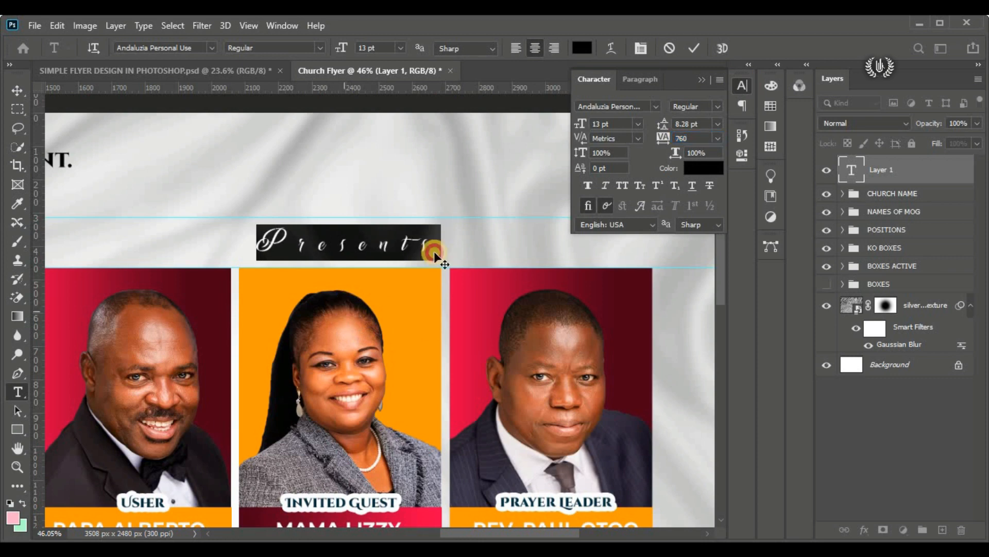
click(689, 136)
click(698, 47)
click(17, 91)
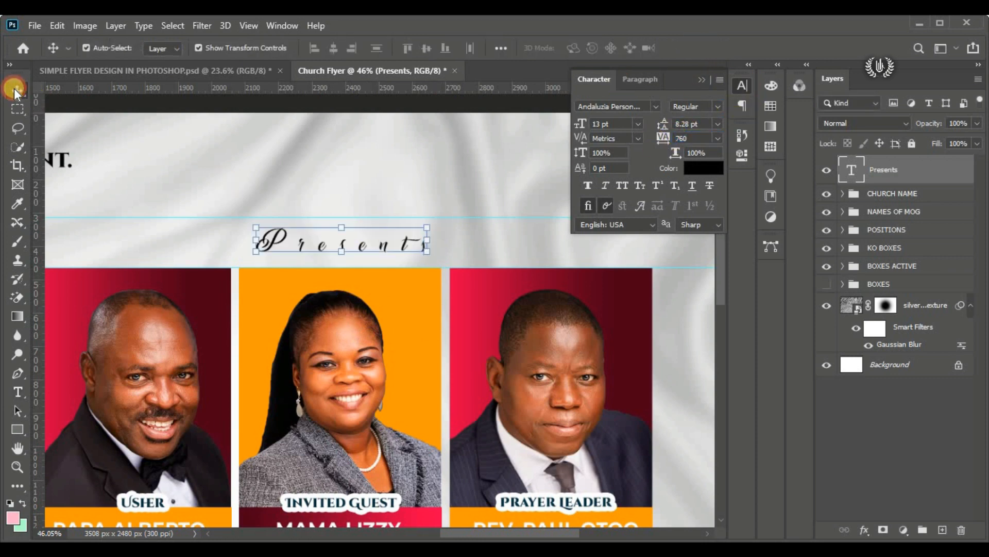
Step: Scale the "Presents" text to about 81.39% and nudge it up so it sits just above the fourth portrait
key(ctrl+minus)
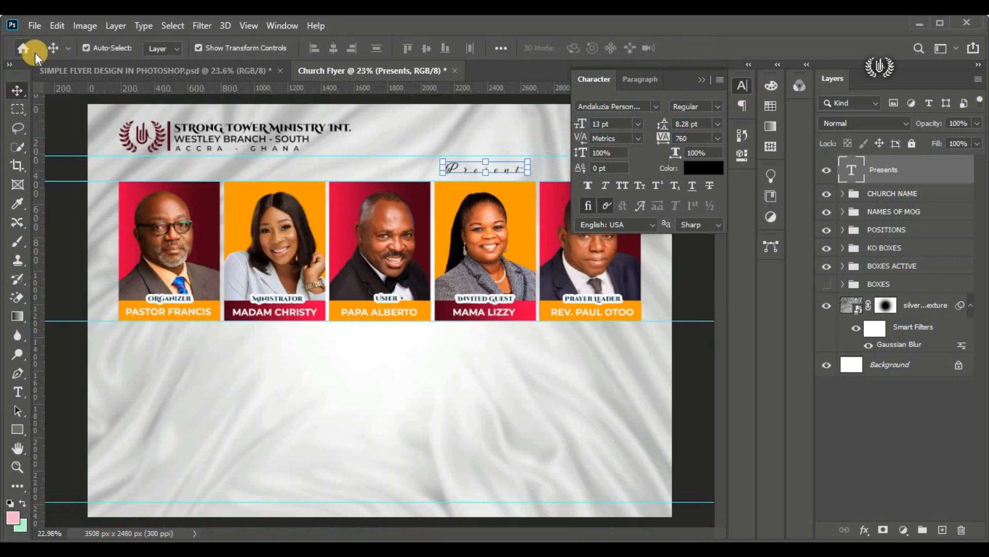
click(696, 85)
click(700, 128)
click(499, 169)
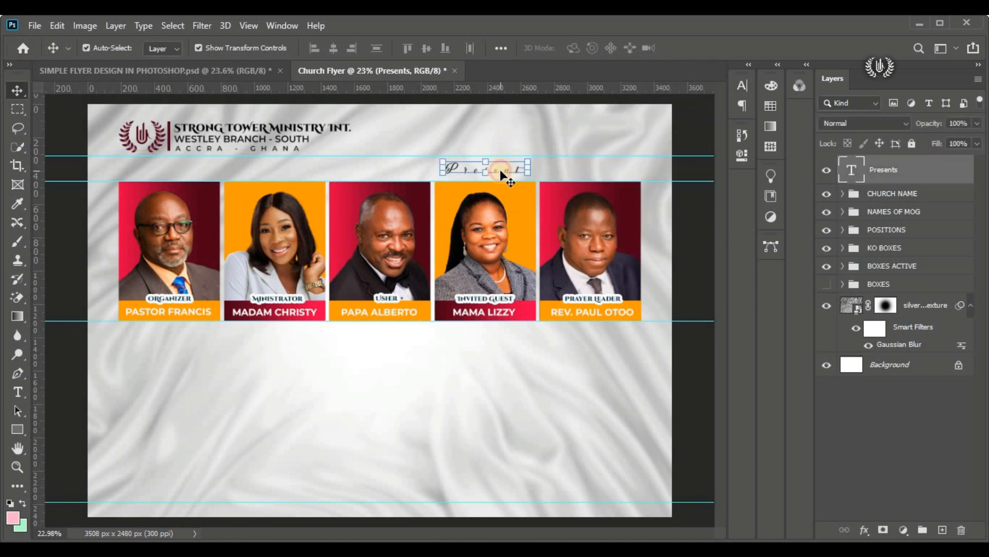
key(ctrl+t)
drag(527, 159, 495, 173)
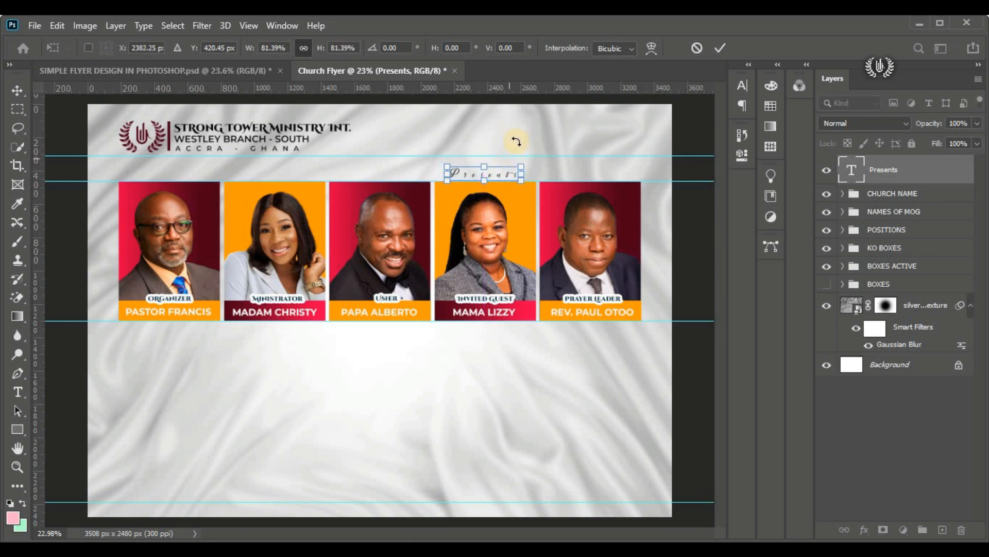
key(Up)
key(Up)
key(Up)
key(Up)
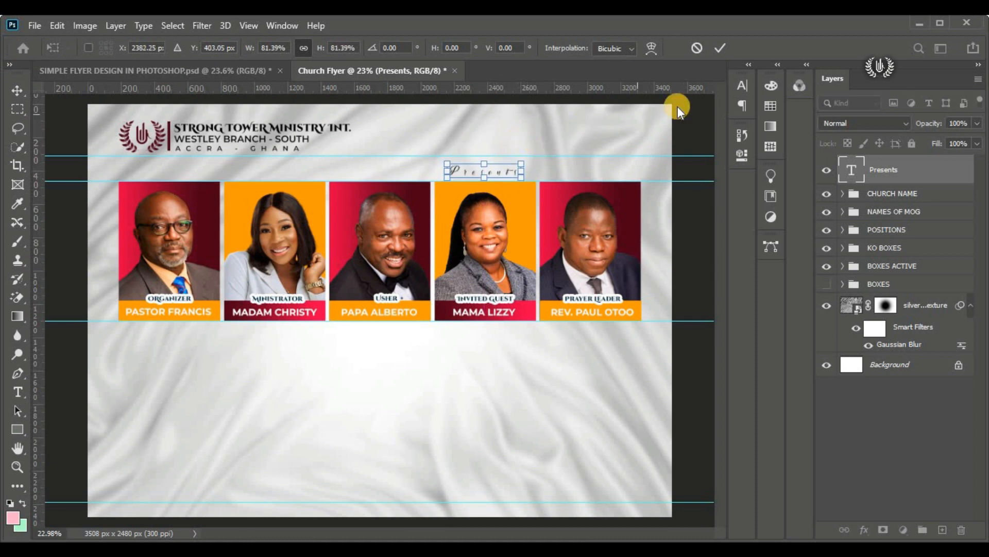
click(714, 52)
click(694, 113)
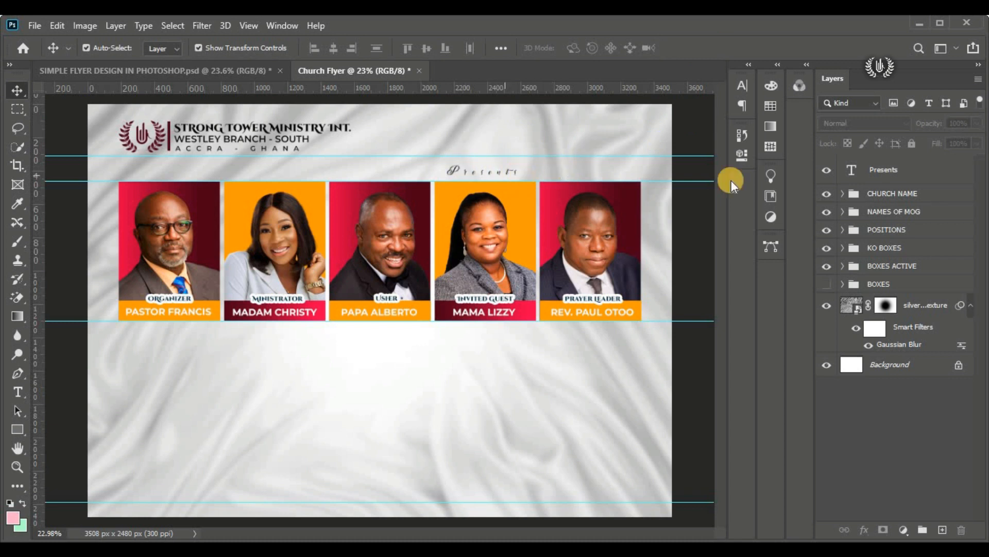
Step: Start a new horizontal text layer below the portraits and set its tracking to 0
click(905, 175)
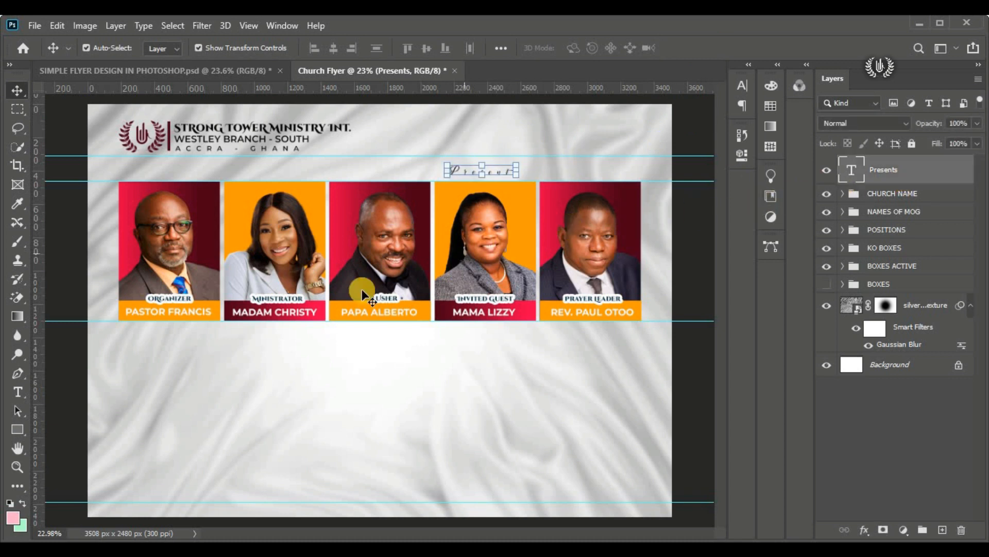
click(24, 397)
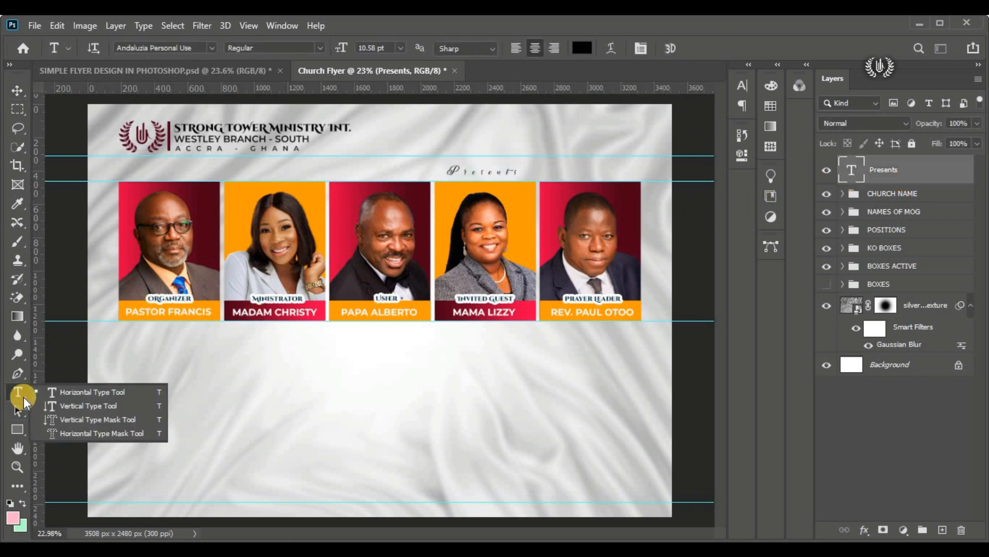
click(81, 395)
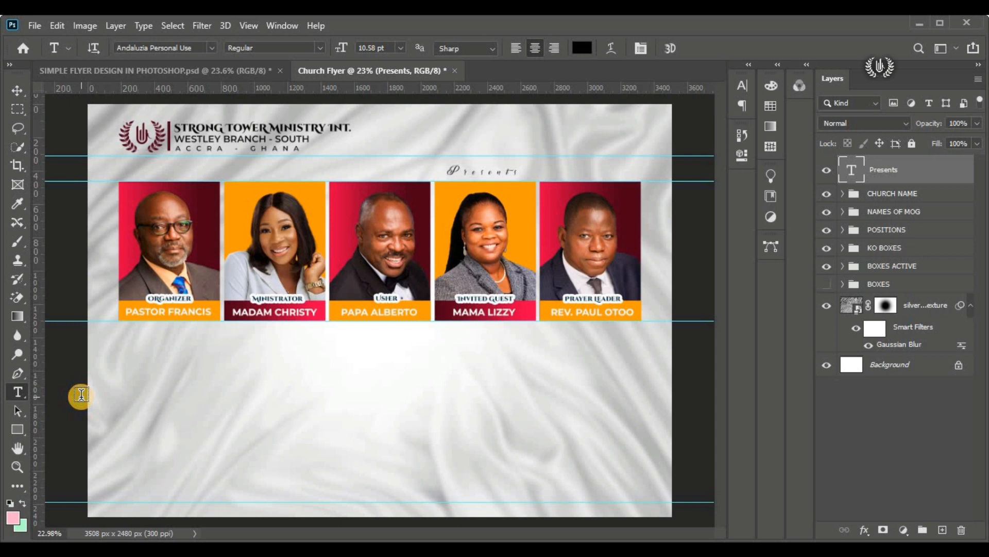
click(179, 361)
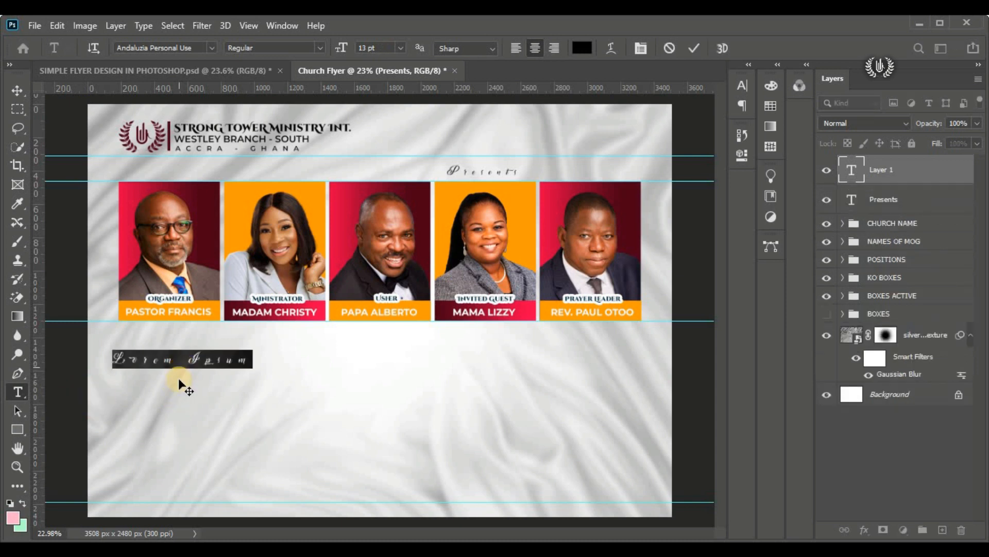
click(742, 92)
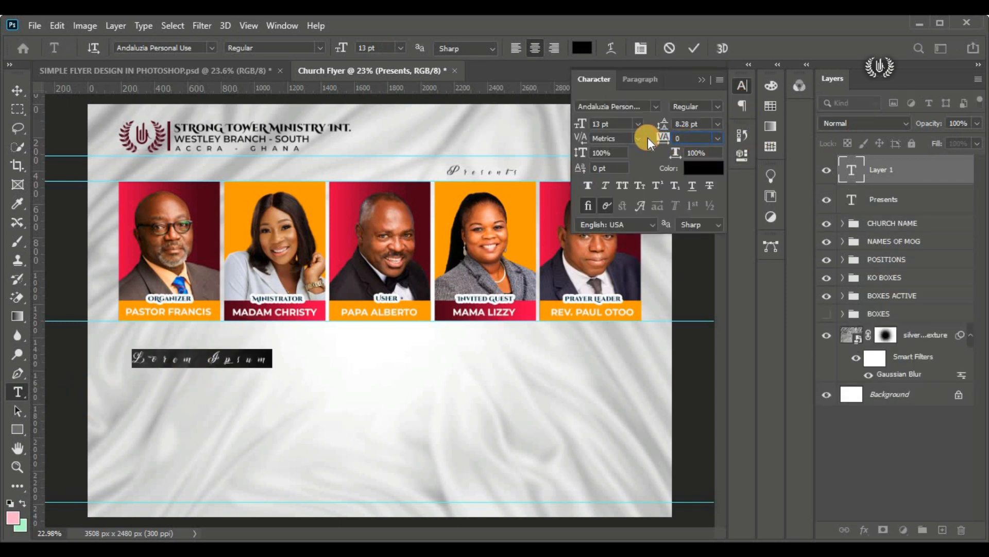
key(Return)
drag(186, 412, 471, 409)
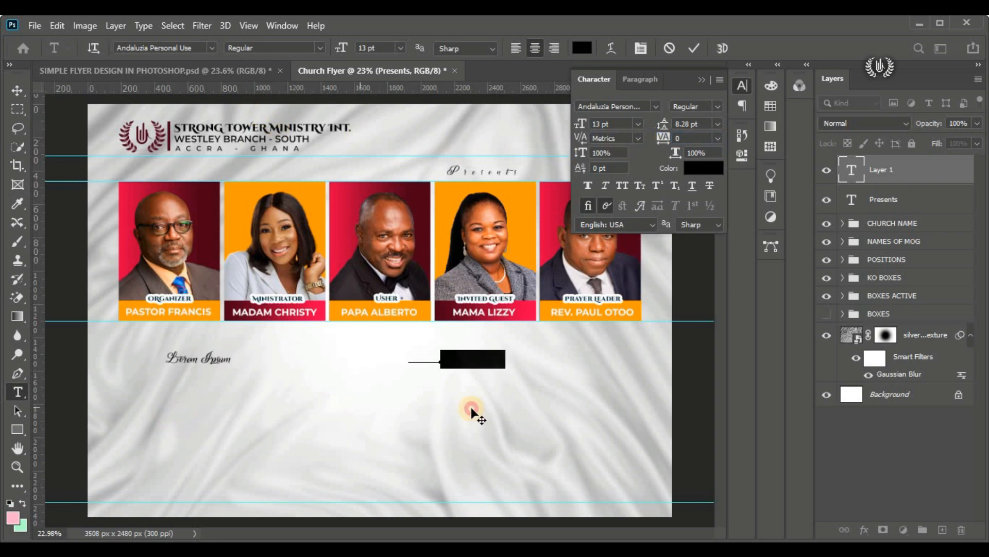
Step: Set the new placeholder text to 32 pt Cinzel Decorative in the Black style
drag(342, 48, 361, 49)
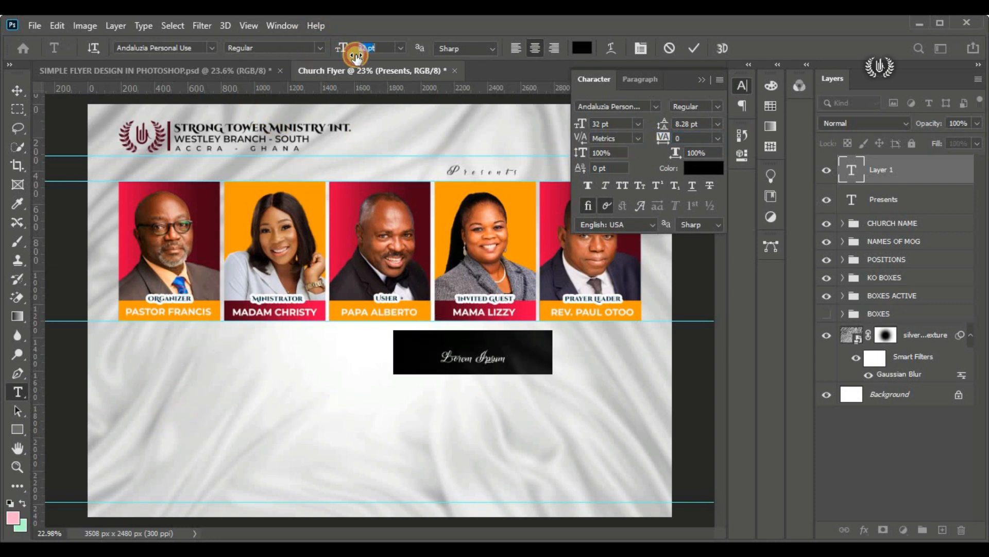
click(211, 45)
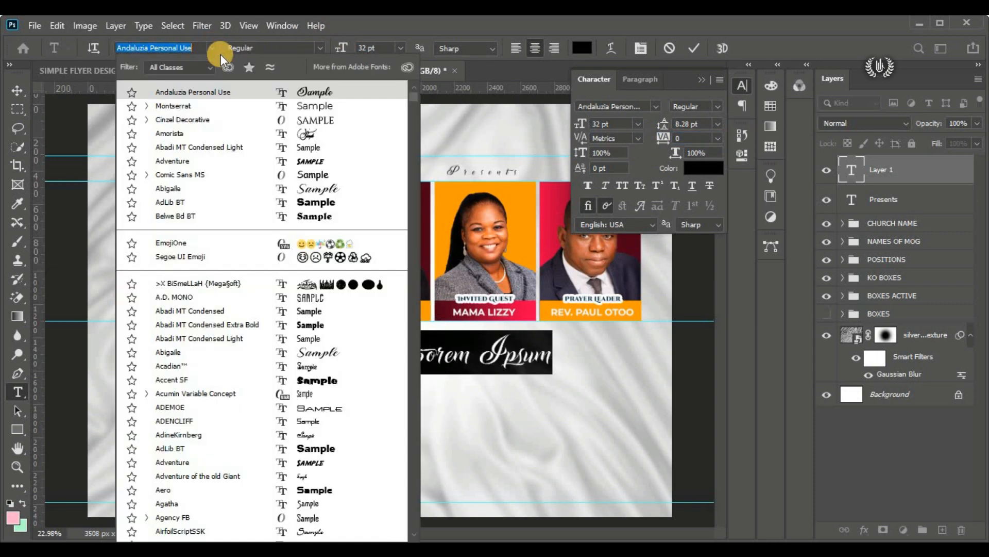
click(246, 121)
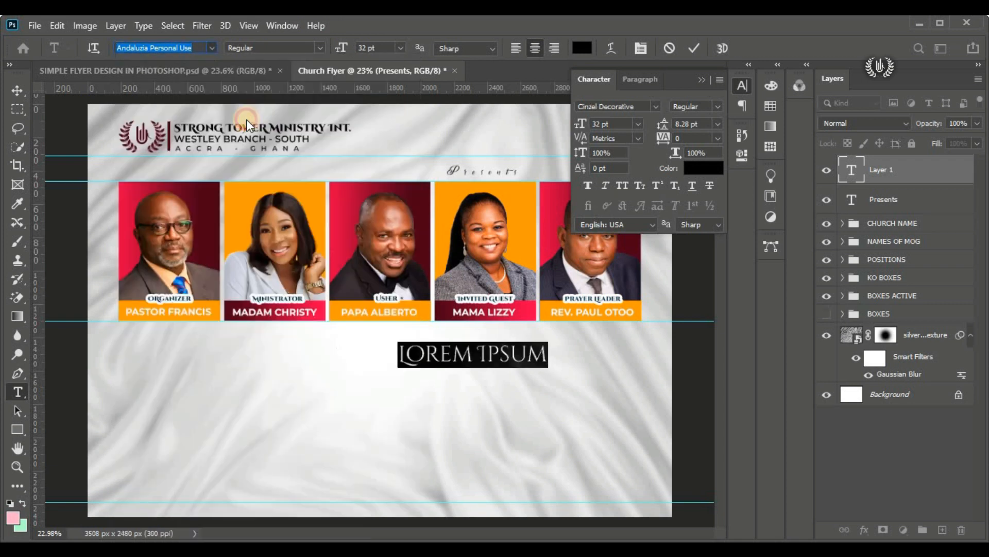
click(319, 48)
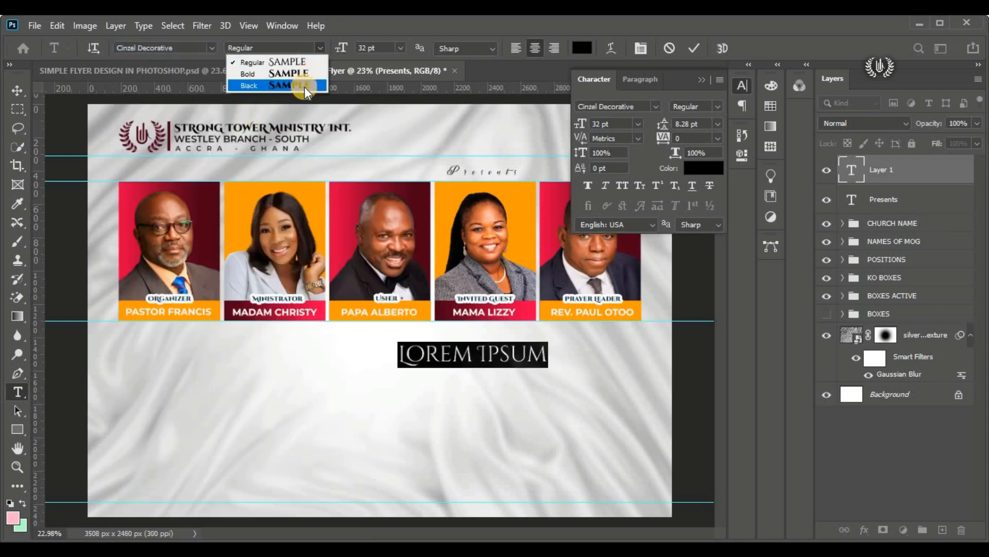
click(305, 86)
Step: Move the placeholder text beneath the first two portraits and replace it with "The Month"
drag(486, 383, 236, 384)
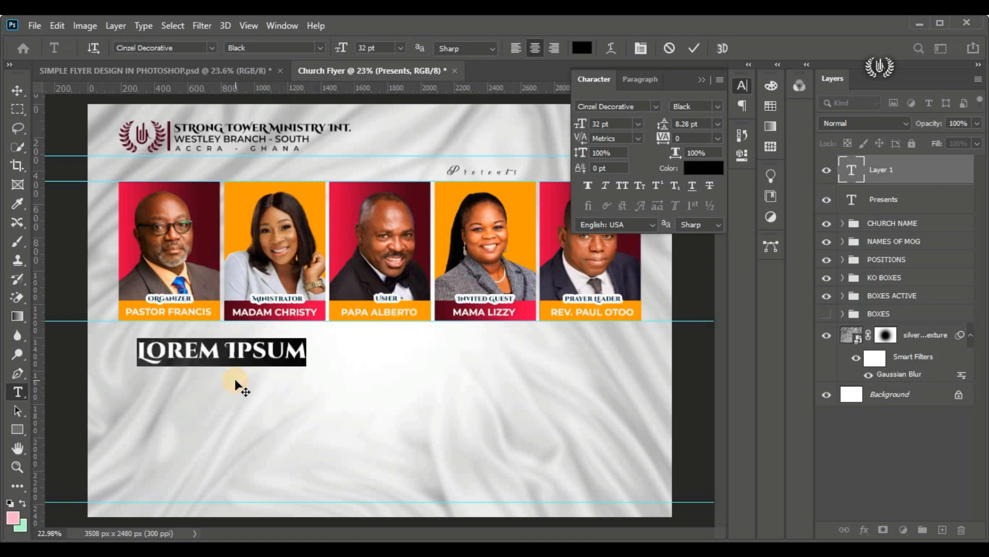
text(THE MONTH)
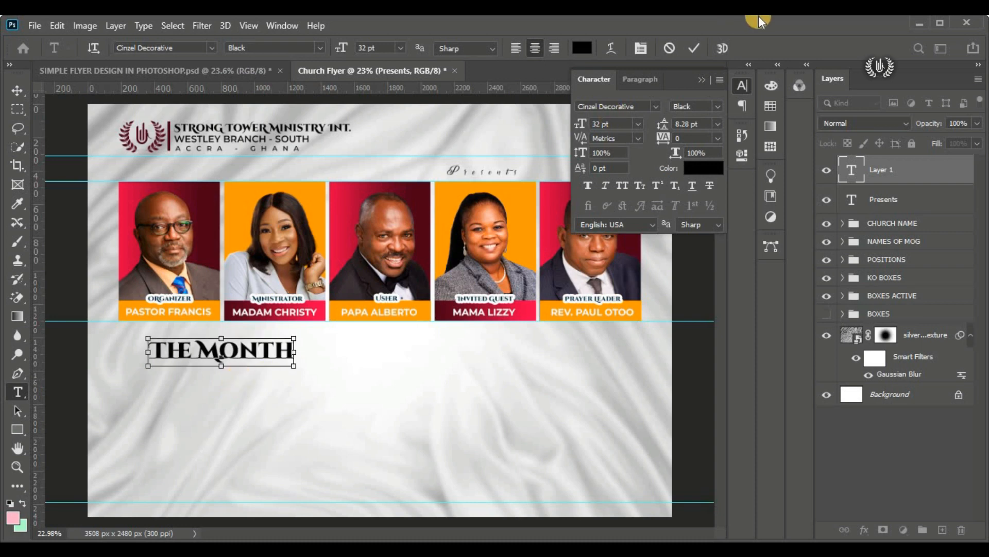
key(ctrl+a)
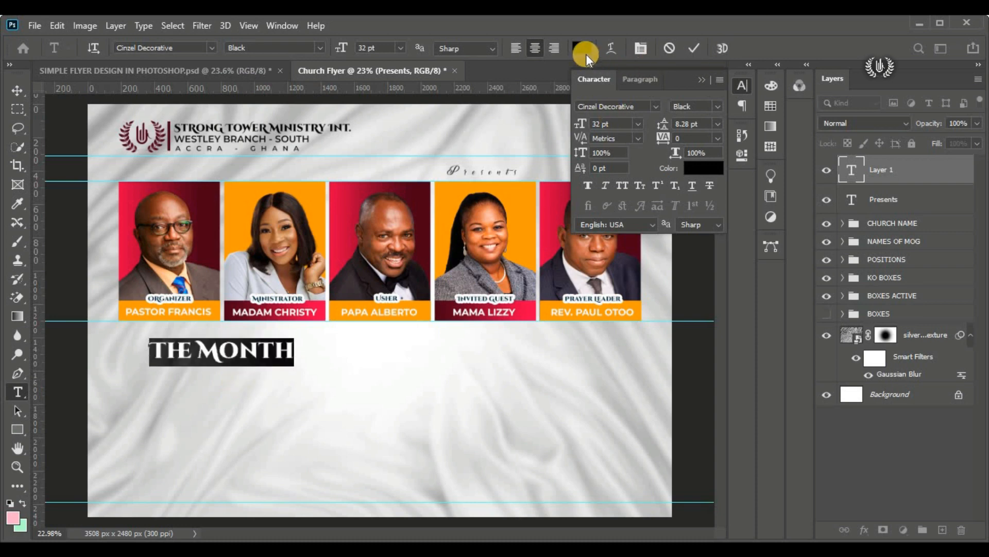
Step: Open the text color for "The Month" and copy the deep cyan code 003042 from the Notepad design details
click(583, 48)
key(alt+Tab)
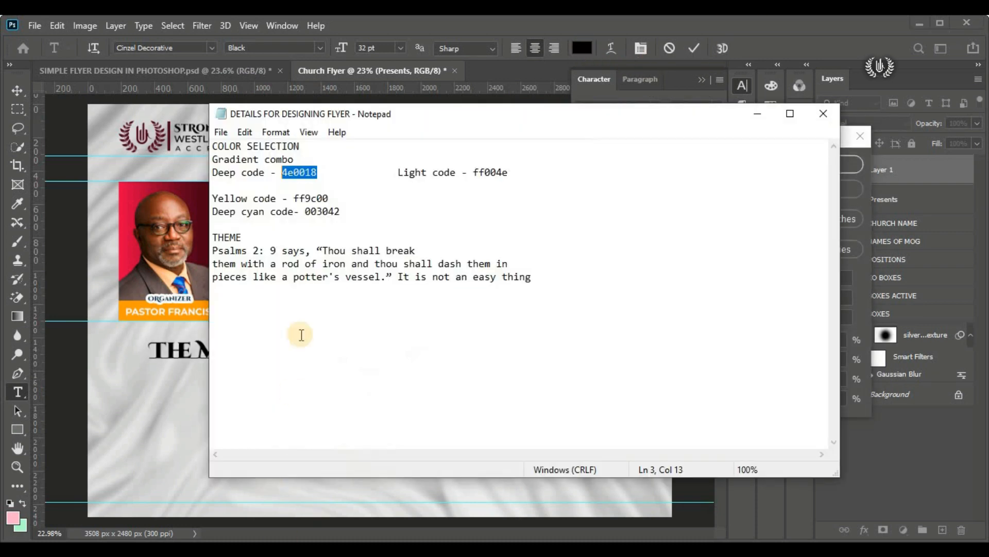
drag(340, 211, 308, 211)
right_click(308, 211)
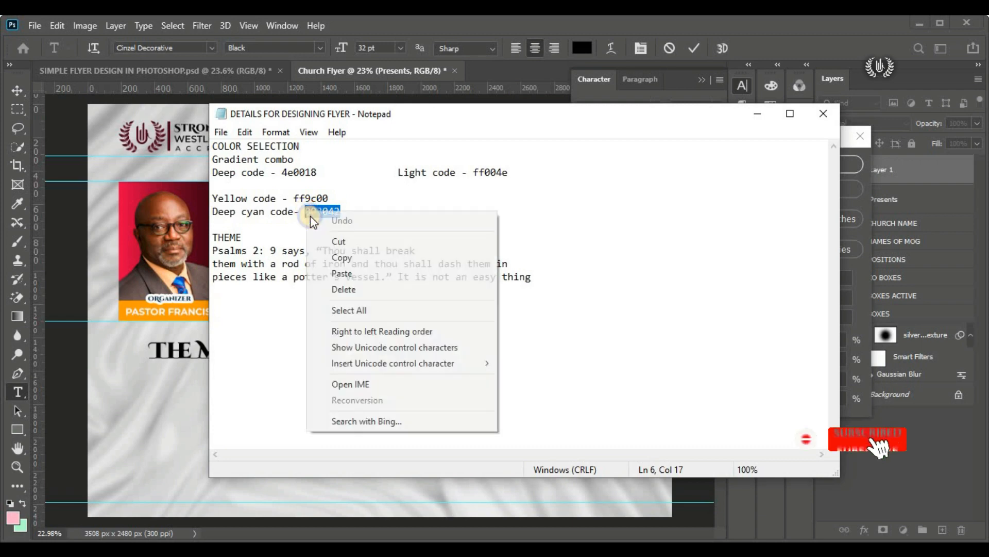
click(332, 256)
Step: Switch back to Photoshop, color "The Month" with the copied hex 003042, and commit the text
key(alt+Tab)
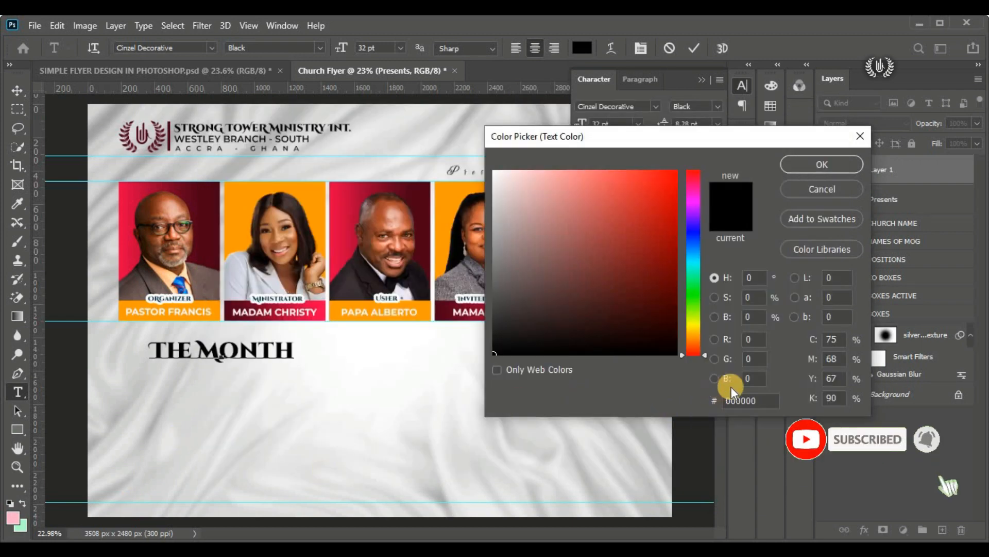
click(732, 401)
right_click(736, 401)
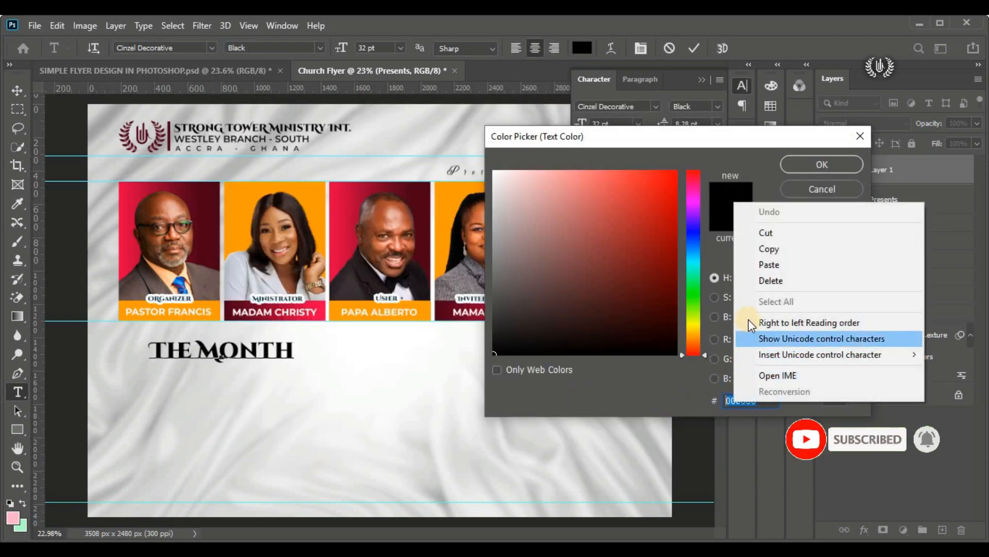
click(770, 265)
click(834, 161)
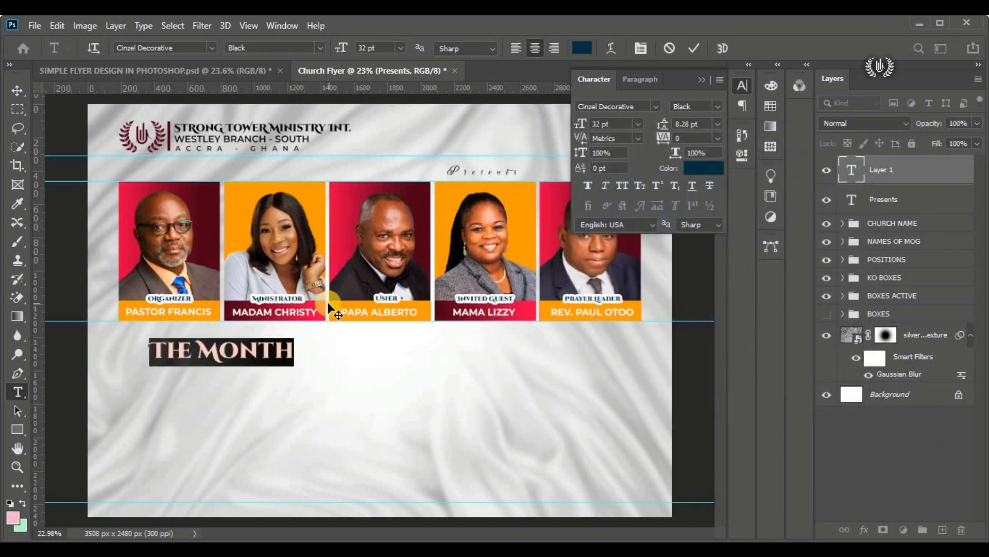
click(695, 50)
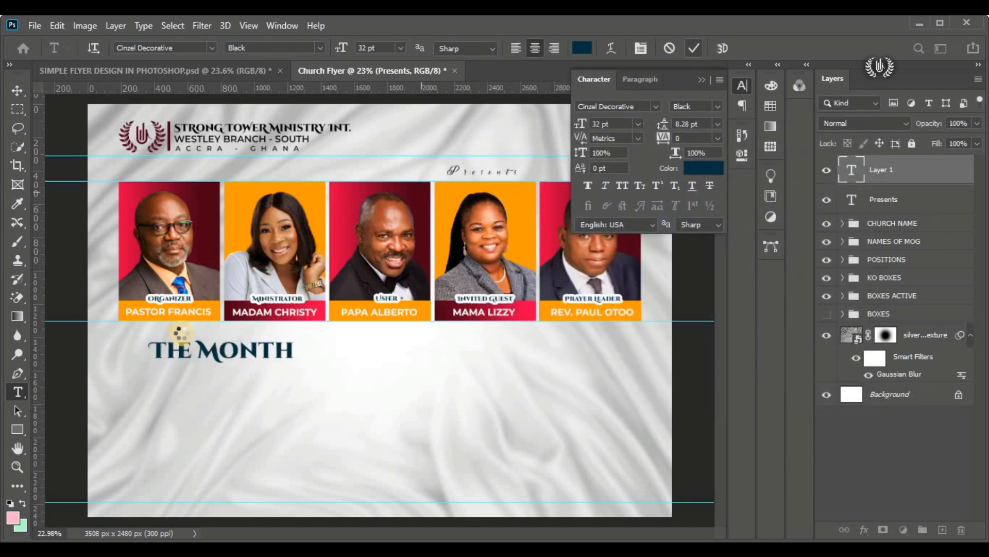
Step: Free-transform "The Month" to about 144.6% and shift it slightly so it sits just under the portraits
click(9, 92)
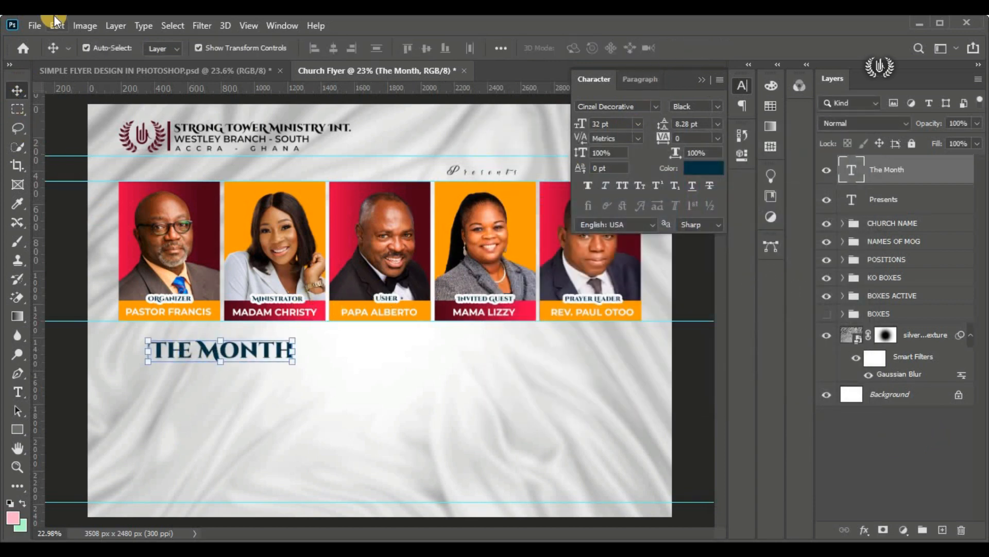
click(56, 25)
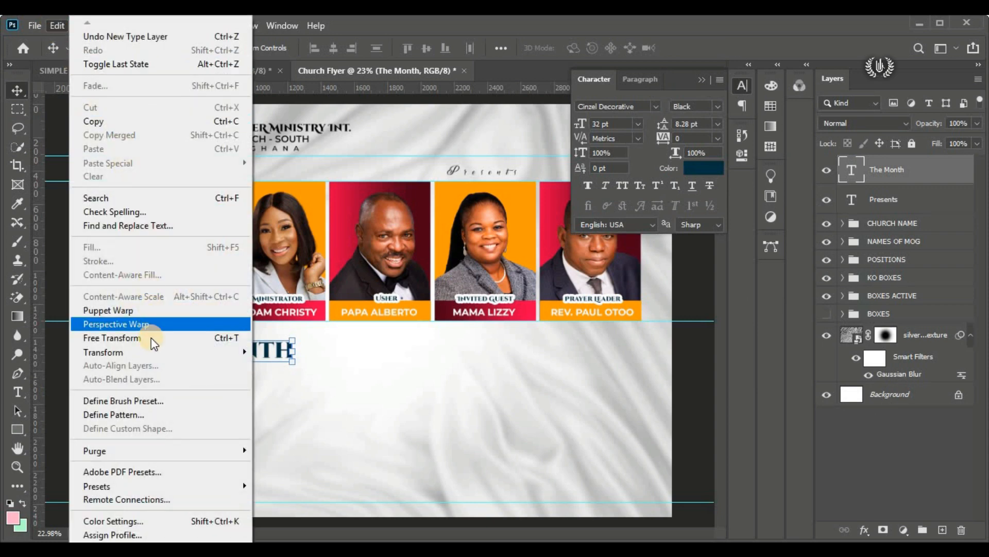
click(179, 338)
drag(299, 368, 276, 352)
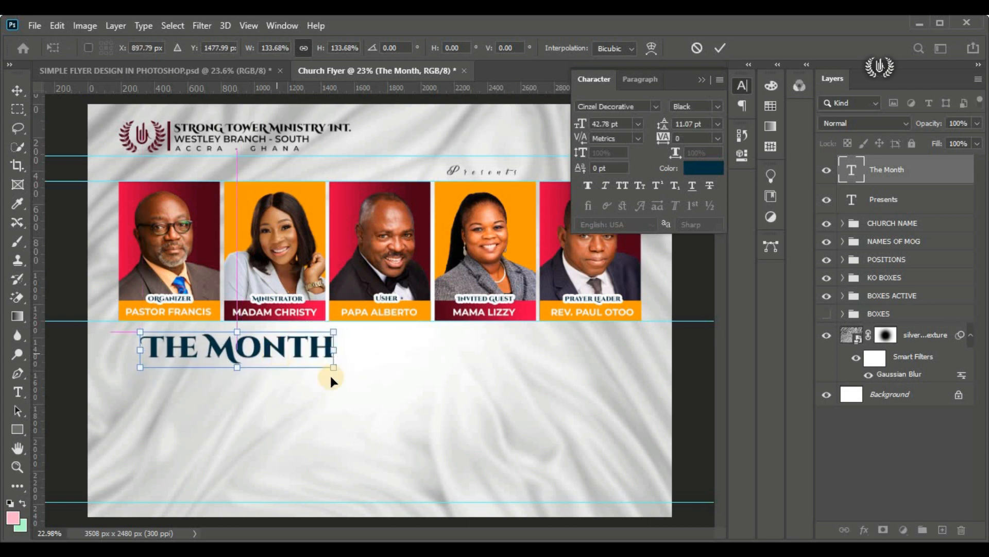
drag(338, 370, 350, 374)
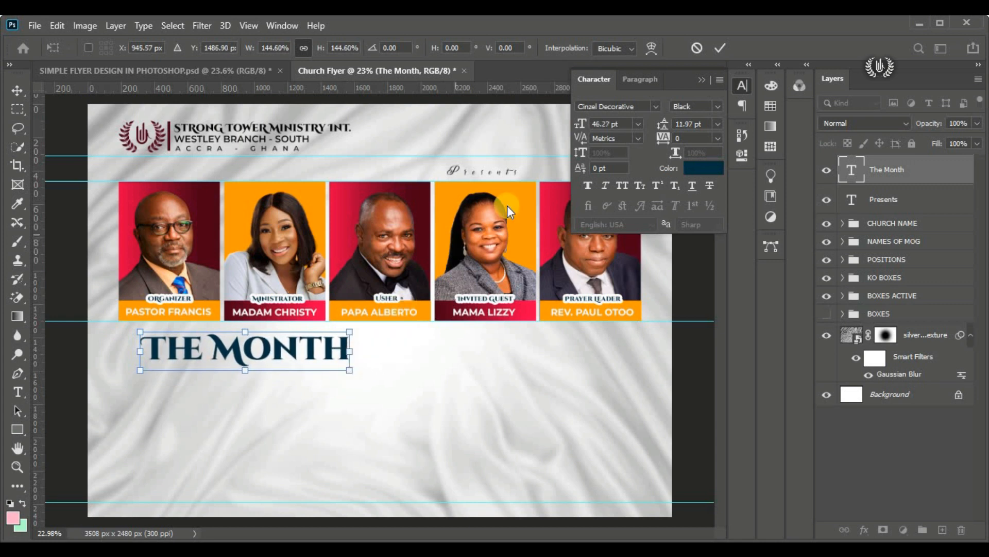
click(715, 47)
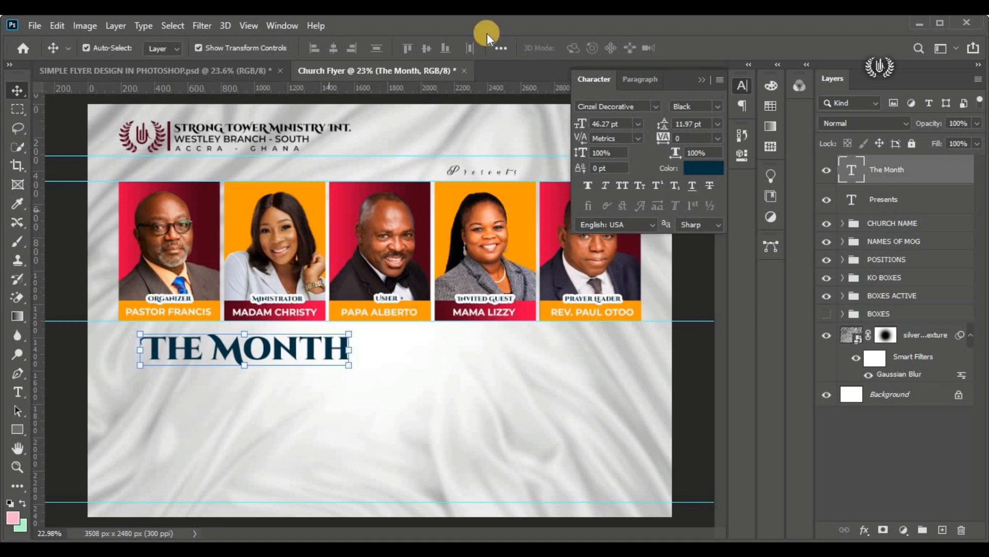
Step: Collapse the character settings and add a vertical guide at 50% of the canvas
click(703, 79)
click(251, 26)
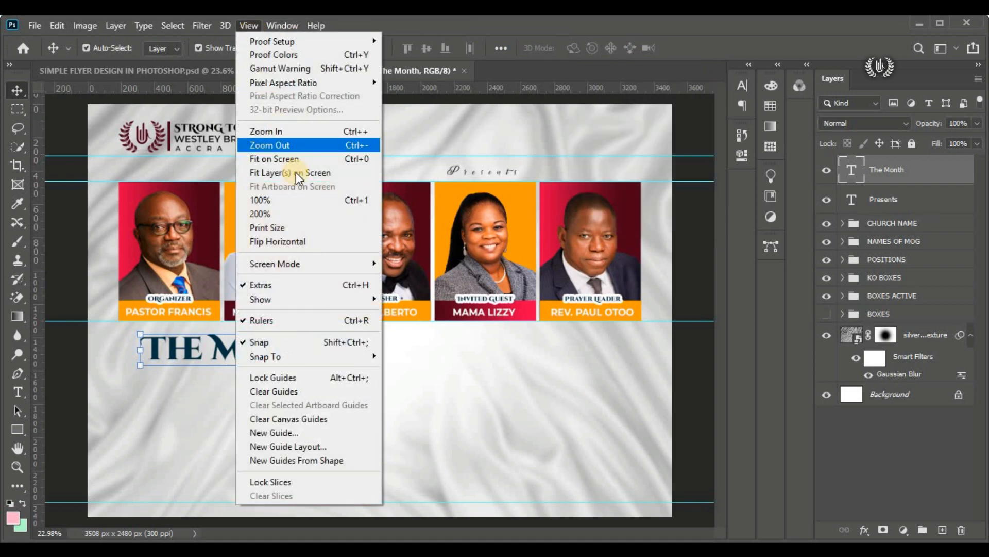
click(345, 434)
click(457, 198)
drag(486, 229, 427, 216)
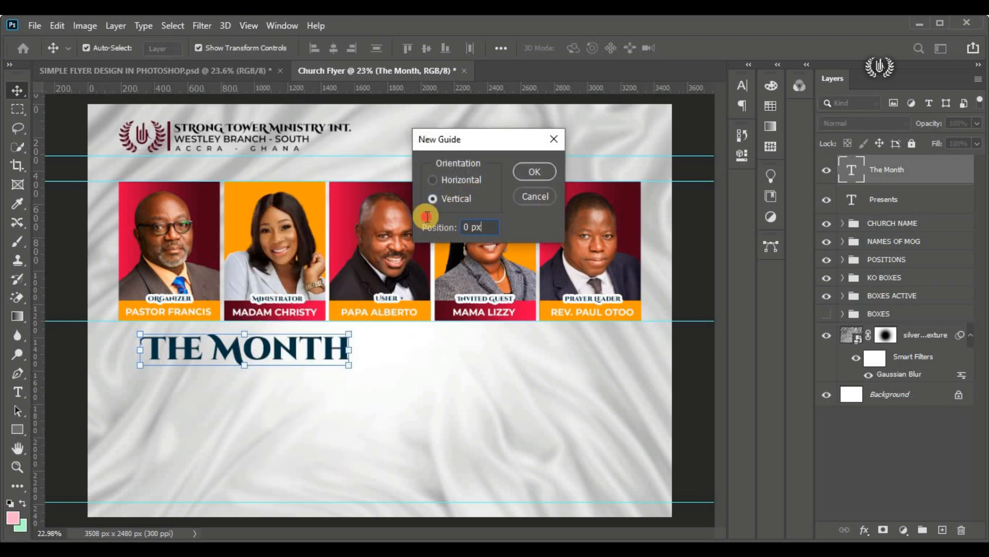
text(50%)
click(518, 172)
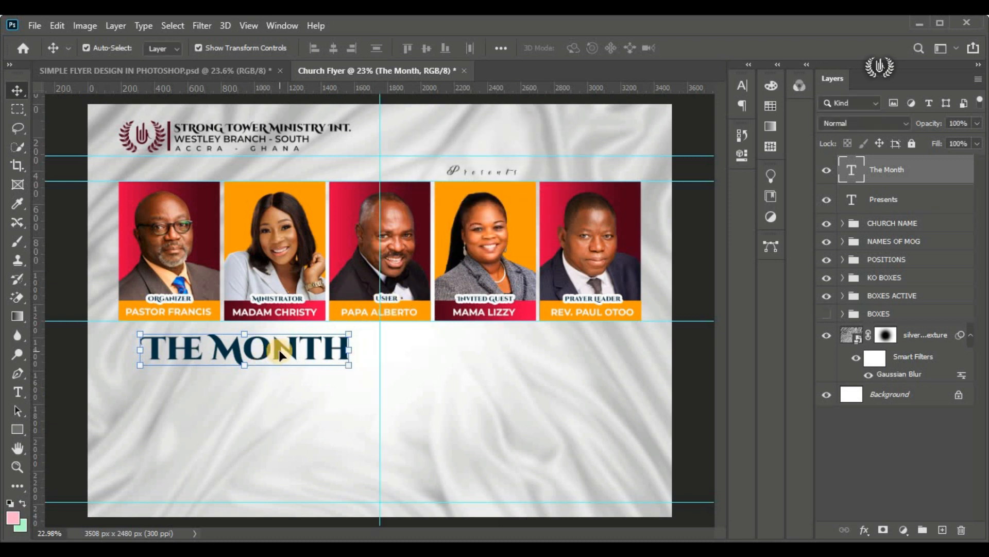
Step: Start a new text layer directly beneath "The Month" and set its font to Andaluzia Personal Use
click(19, 390)
click(50, 389)
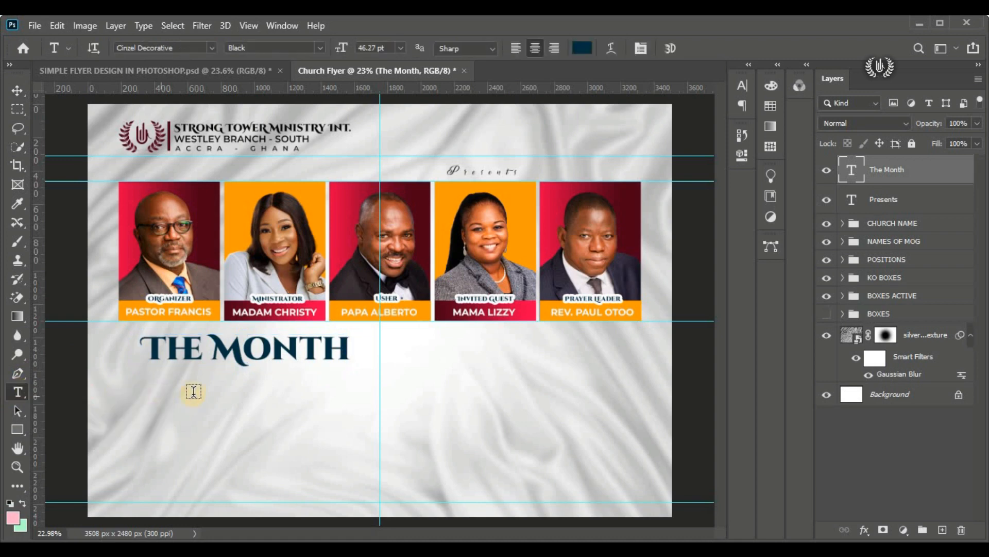
click(193, 393)
drag(237, 409, 230, 412)
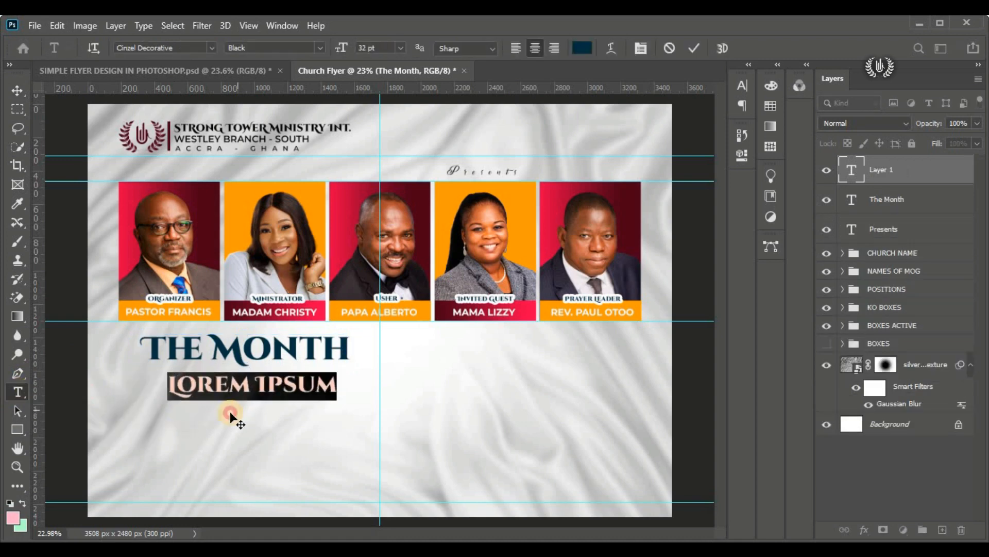
click(209, 49)
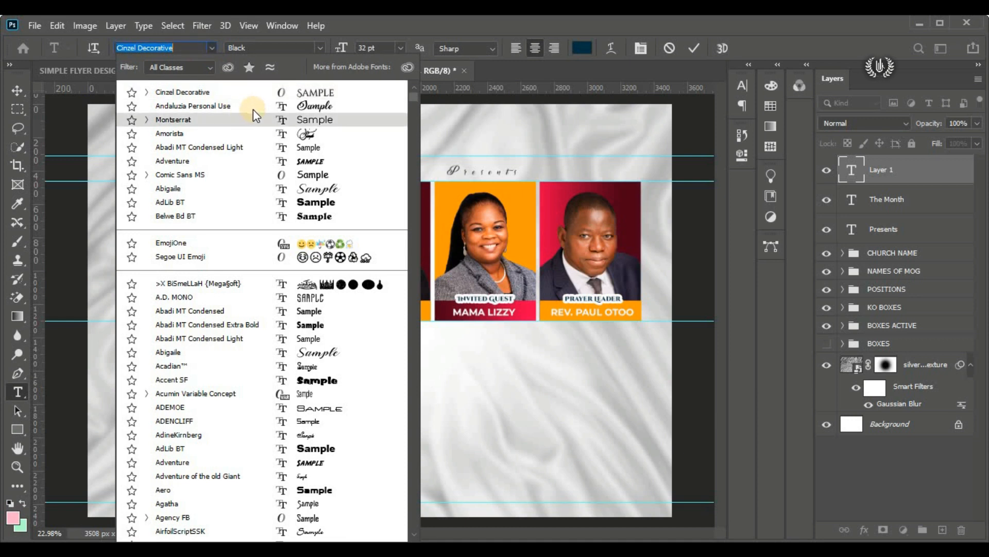
click(255, 106)
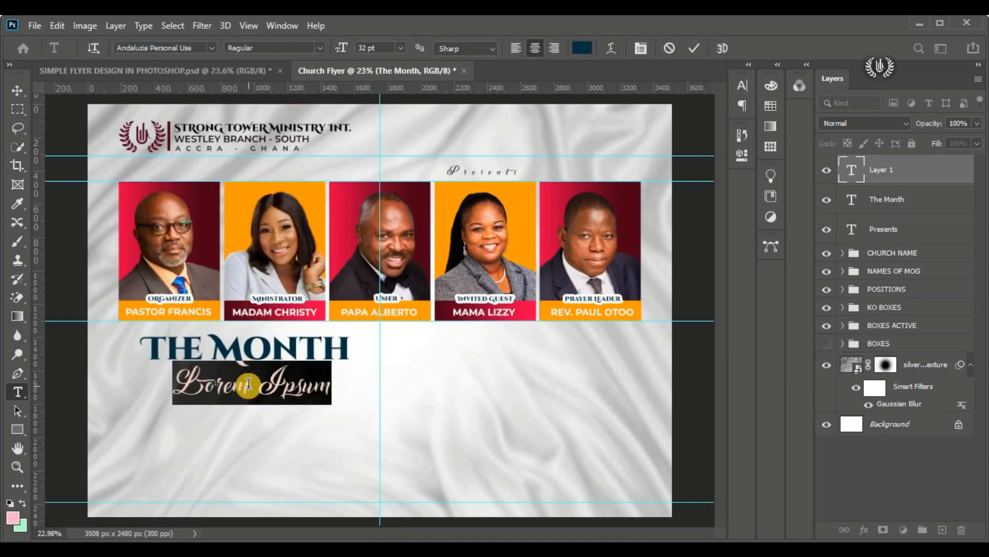
Step: Enter "Breaking" as the new text and shift it under the start of "The Month"
text(Br)
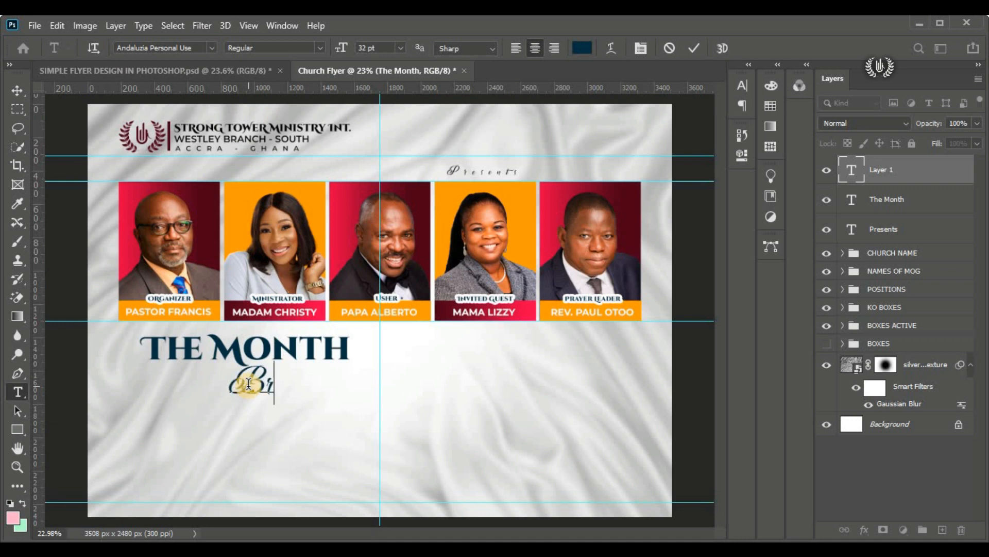
text(ea)
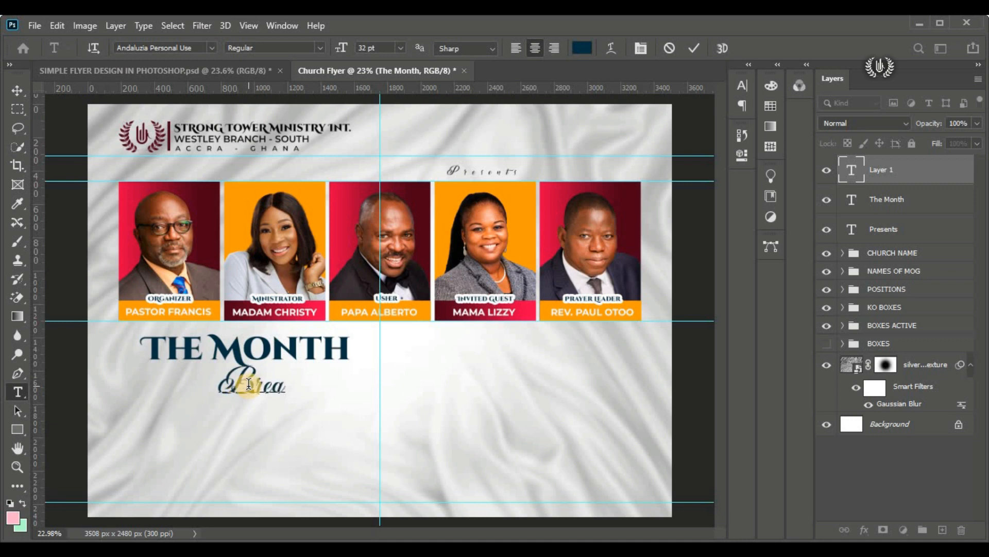
text(king)
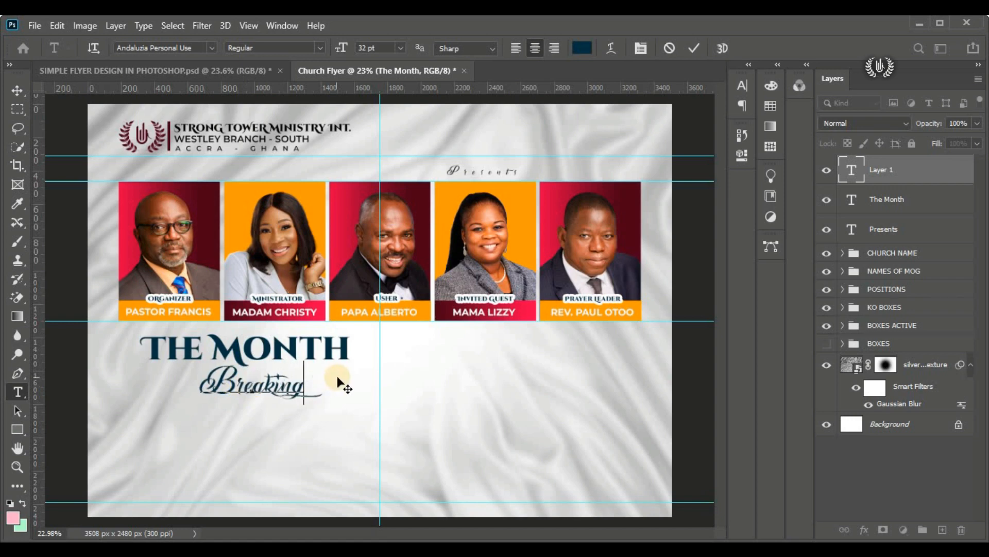
key(ctrl+a)
drag(185, 417, 156, 439)
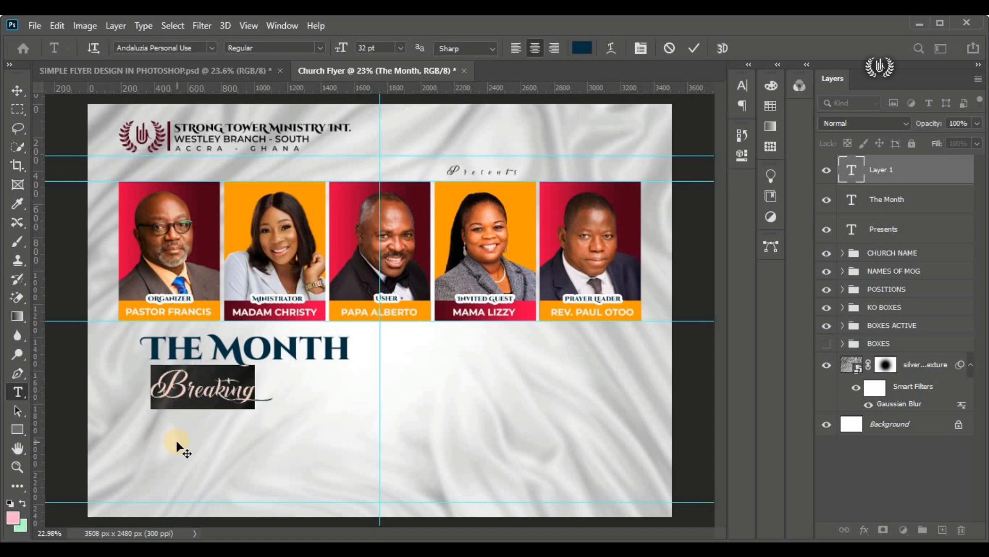
scroll(176, 440, up, 3)
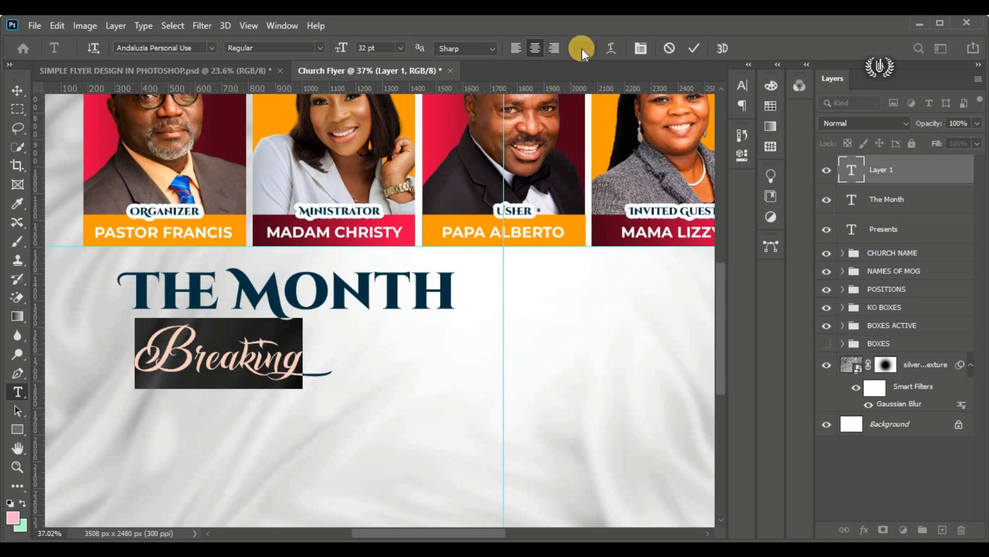
click(582, 49)
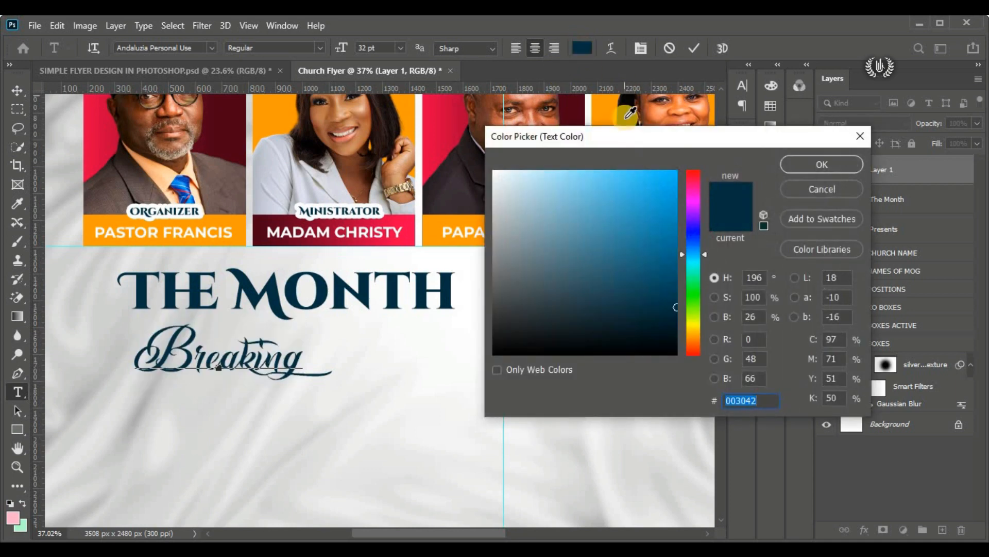
click(702, 127)
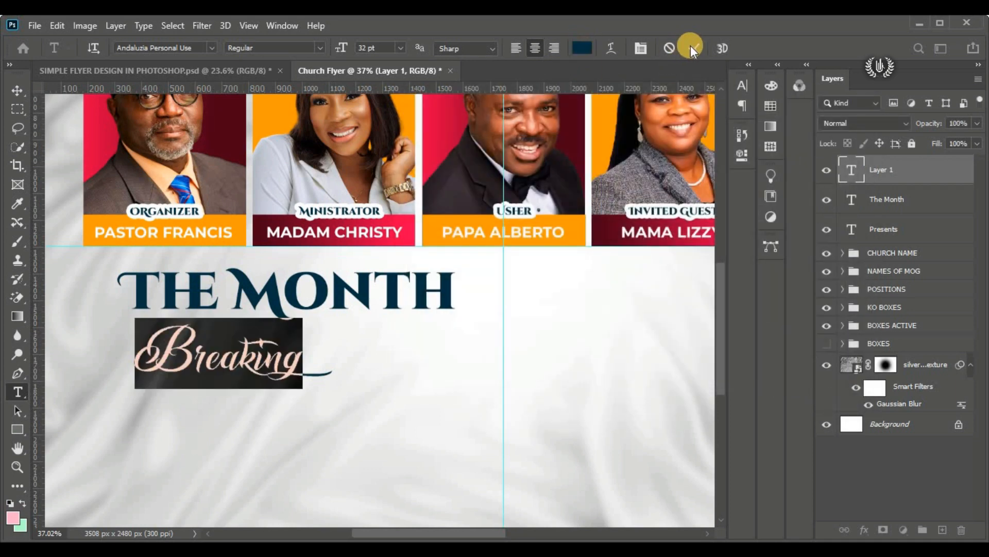
Step: Commit the "Breaking" text and add a Gradient Overlay layer style to it
click(694, 49)
click(17, 90)
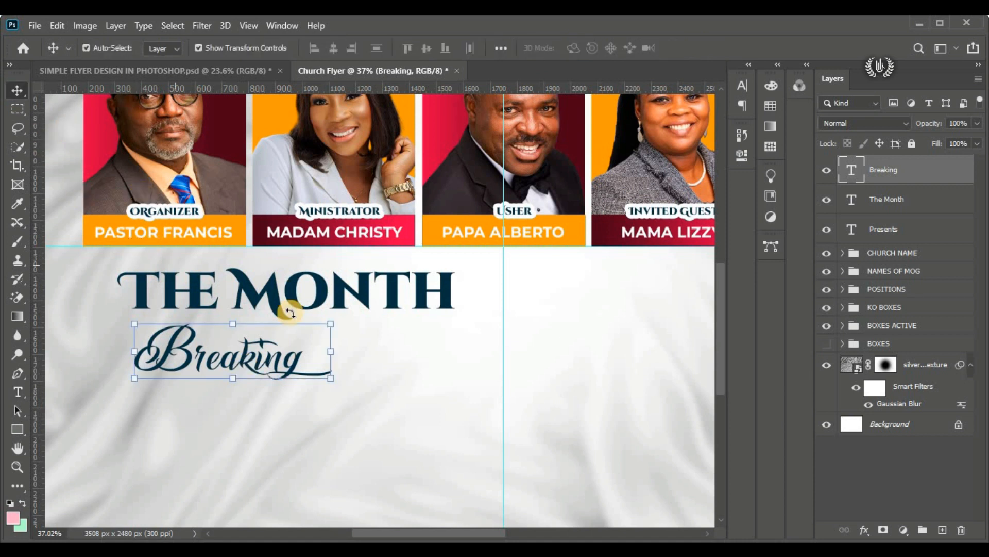
scroll(397, 393, down, 1)
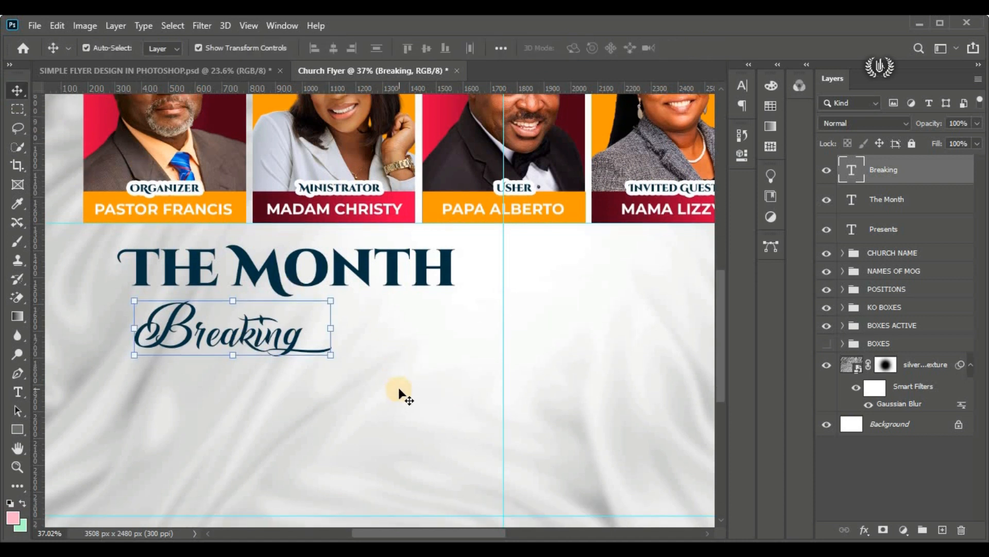
click(864, 530)
click(955, 389)
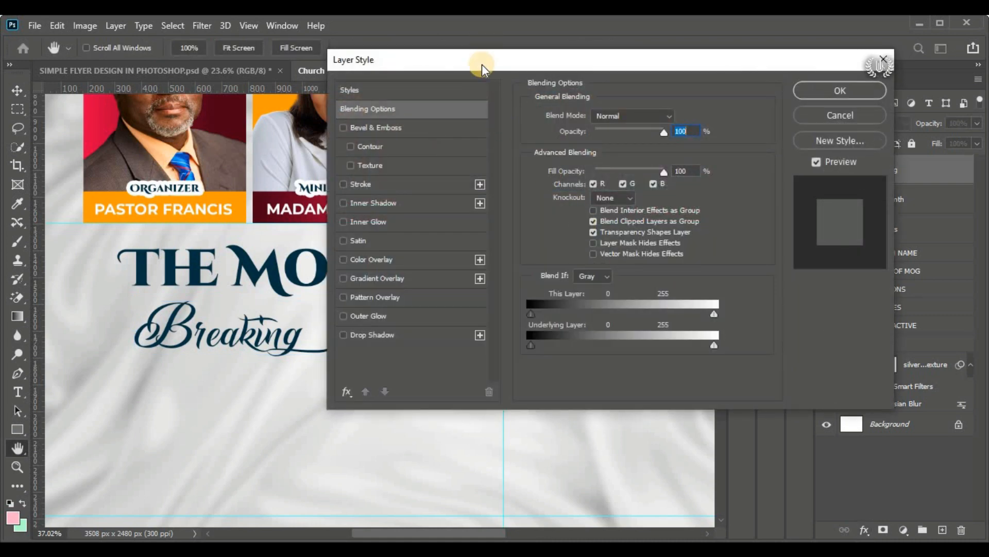
drag(481, 64, 566, 64)
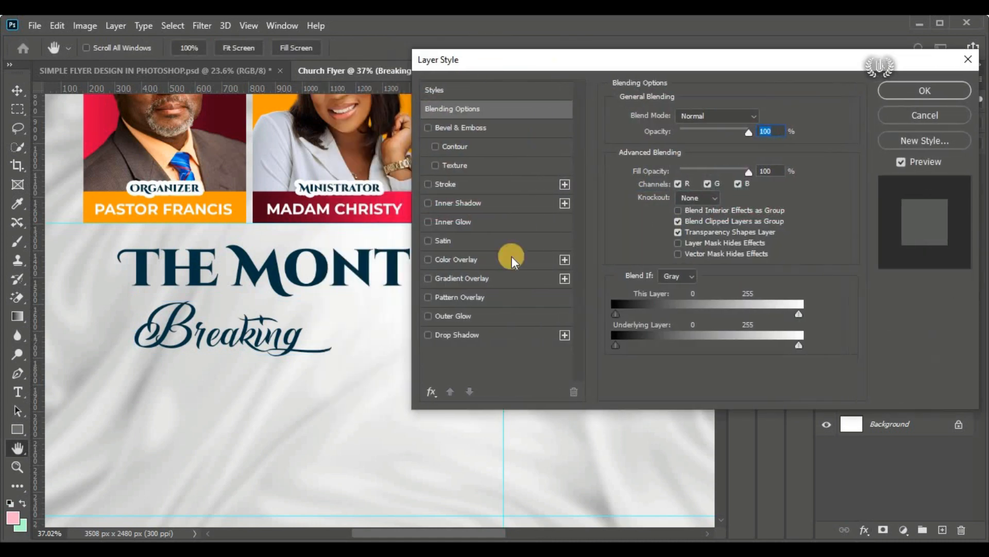
click(471, 279)
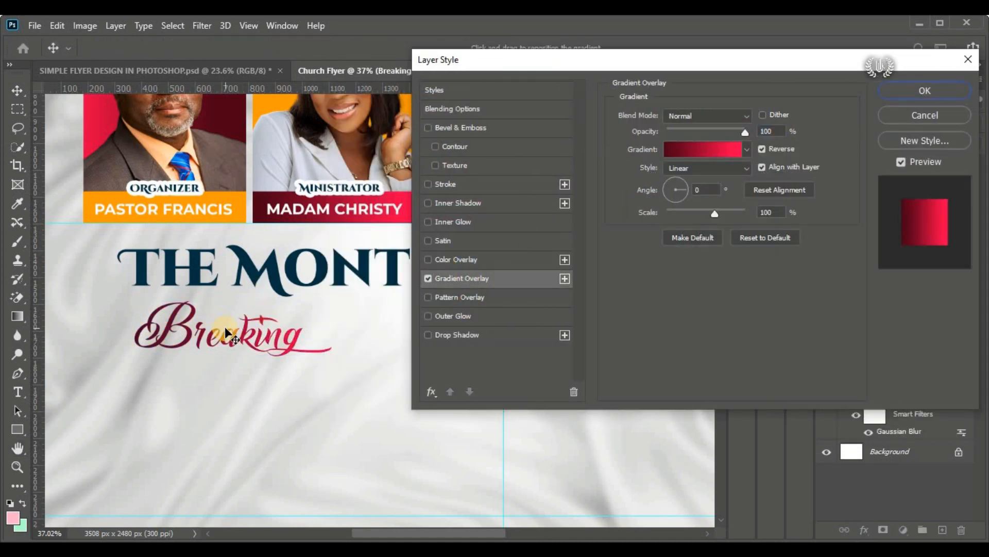
Step: Set the gradient overlay on "Breaking" to the Linear style with a 90° angle
click(691, 165)
click(688, 187)
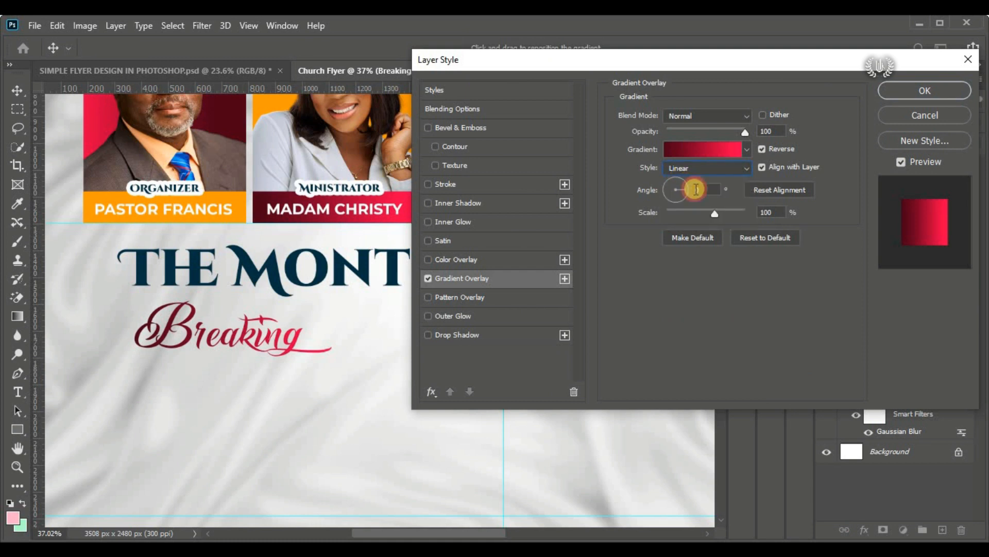
click(679, 190)
text(90)
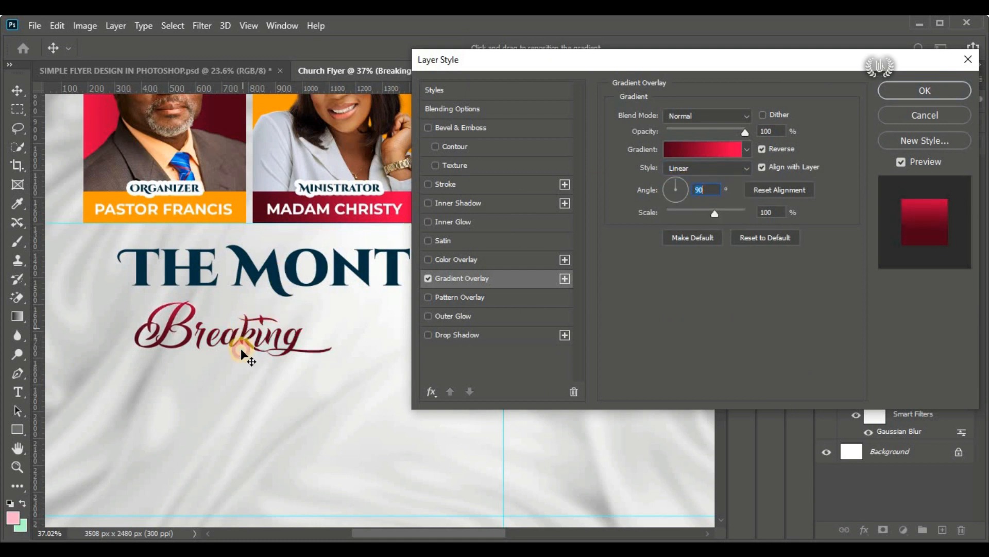
Step: Reposition the gradient within "Breaking" and apply the Gradient Overlay style to the text
drag(240, 348, 283, 313)
click(923, 93)
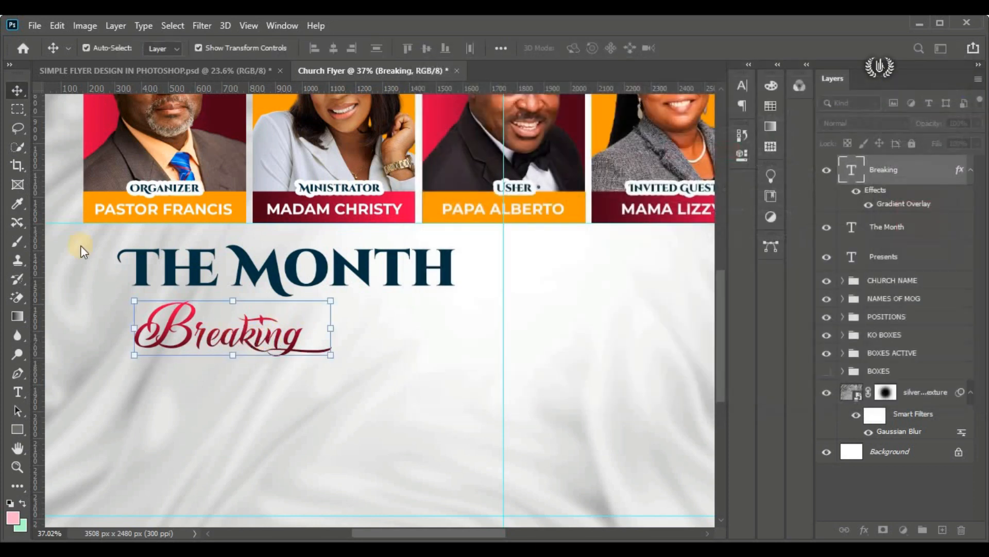
click(868, 208)
click(867, 207)
key(ctrl+0)
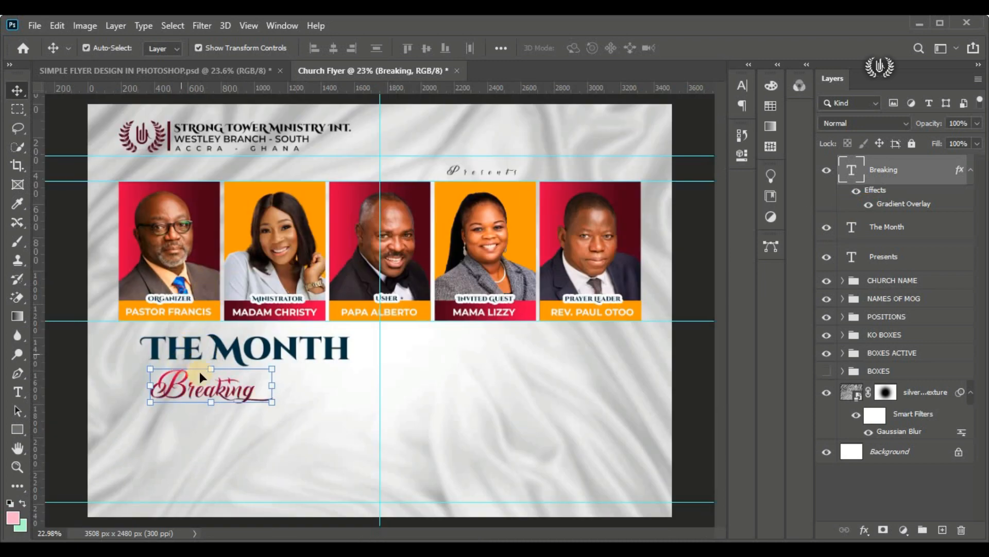
Step: Add a new text layer reading "Of" in Andaluzia Personal Use near the start of "Breaking"
scroll(159, 393, up, 4)
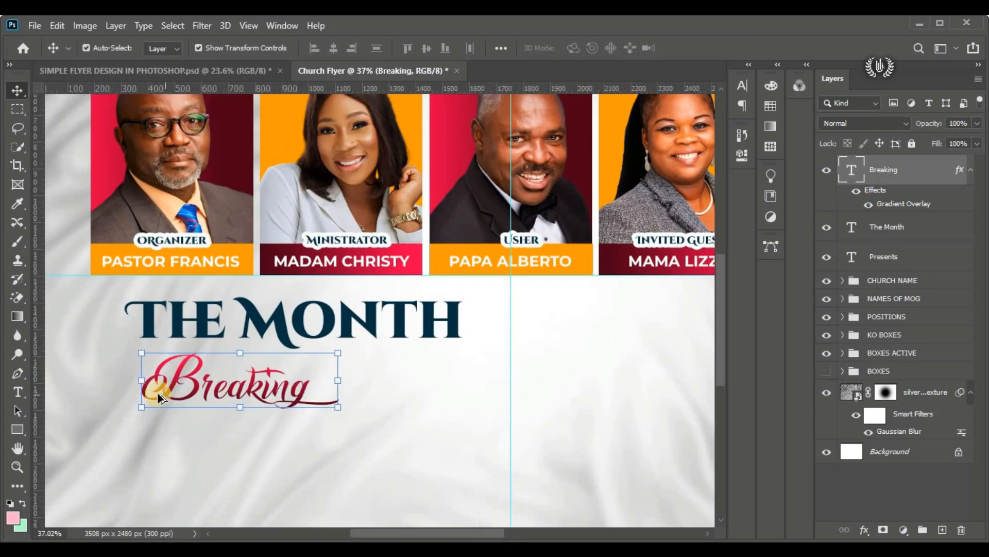
click(17, 392)
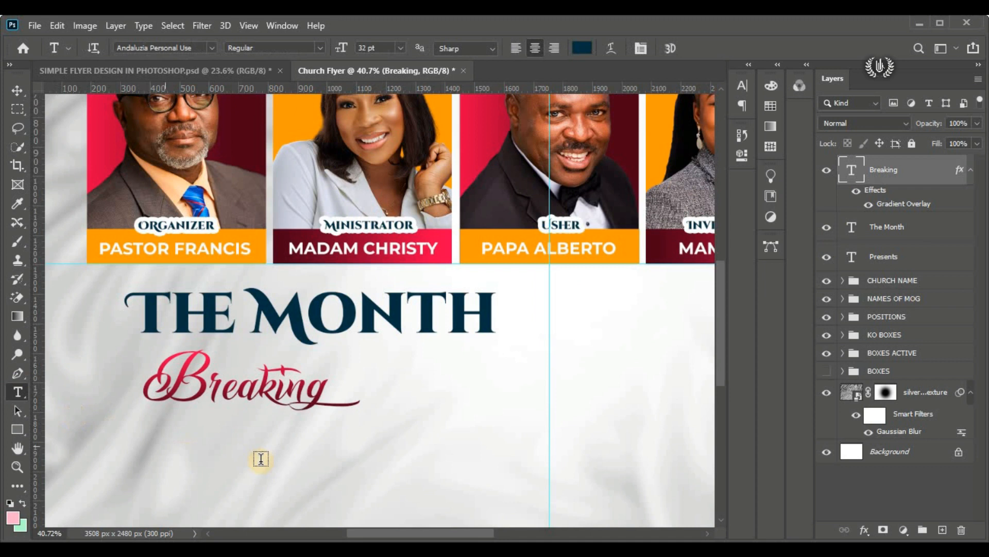
click(413, 385)
drag(437, 431, 141, 404)
text(Of)
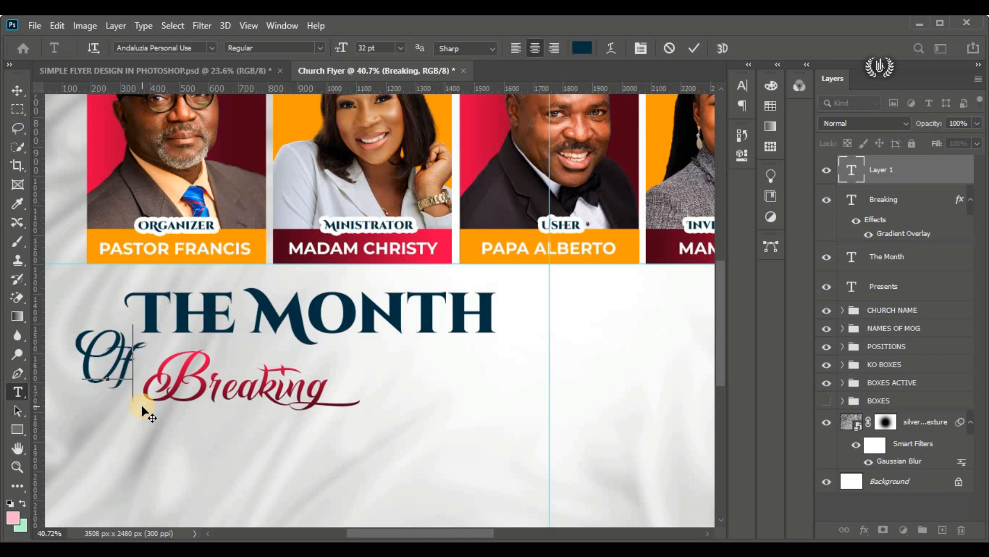
Step: Reduce the "Of" text to 12 pt, place it just above the start of "Breaking" and commit it
key(ctrl+a)
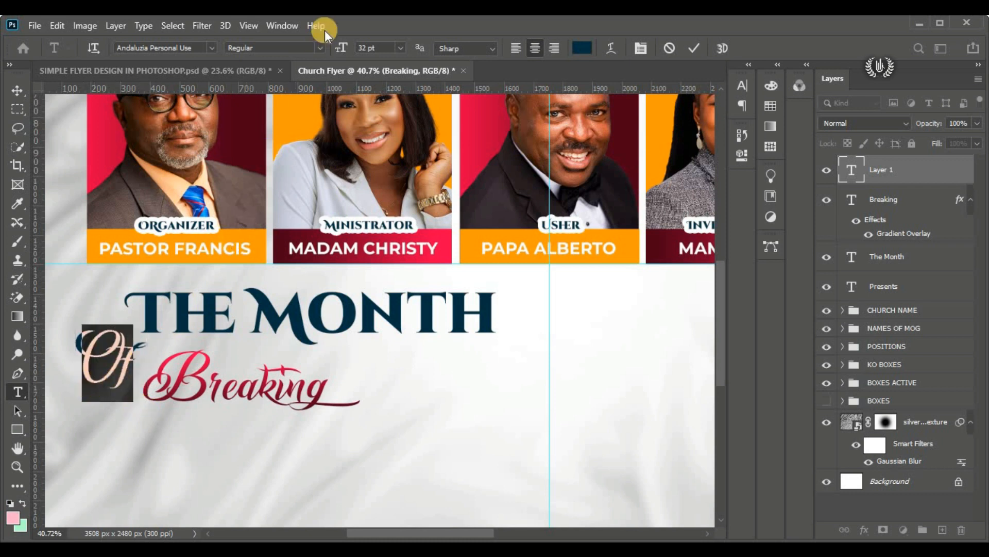
click(367, 48)
text(20)
key(Return)
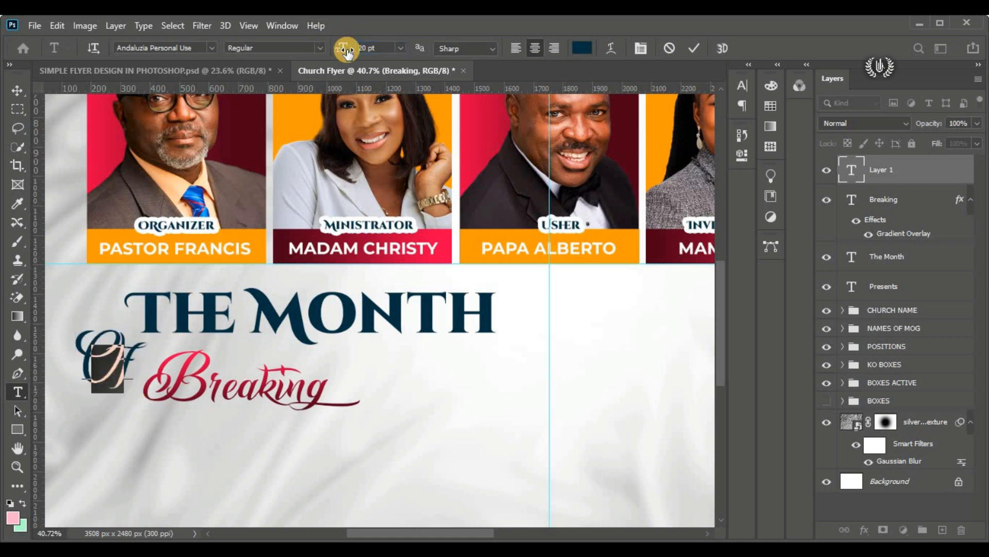
drag(346, 48, 338, 48)
drag(92, 420, 131, 397)
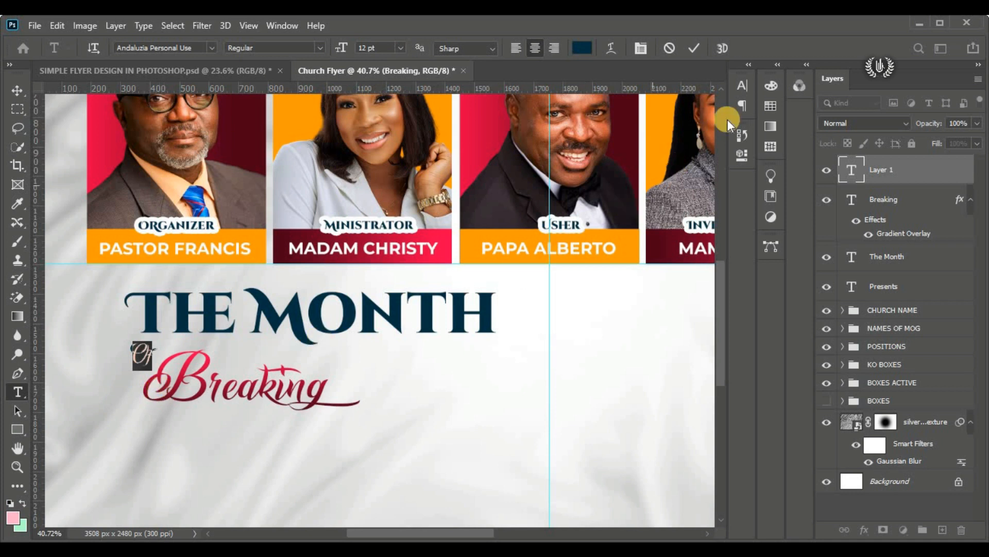
click(688, 50)
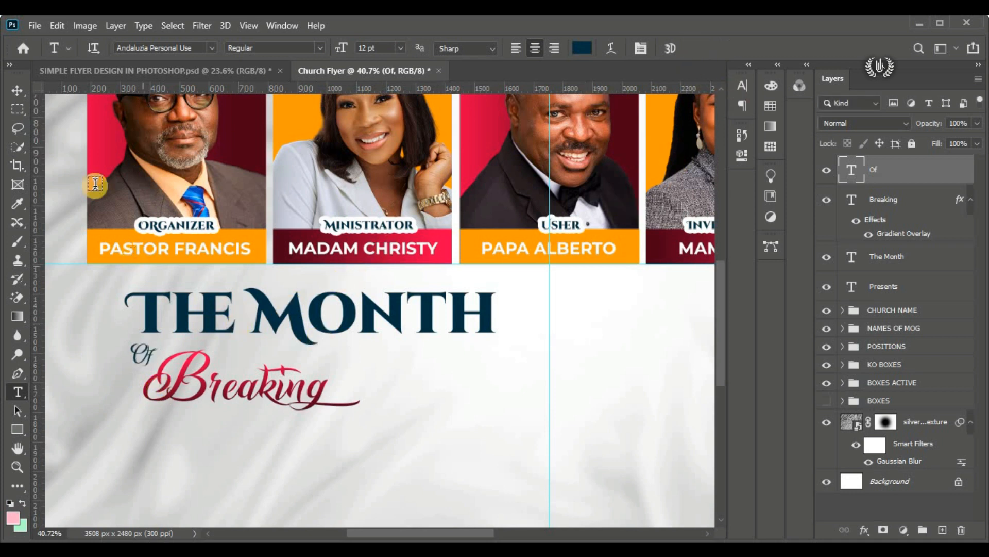
Step: Nudge "Of" slightly to the right so it sits closer to the "B" of "Breaking"
click(21, 87)
drag(140, 353, 147, 350)
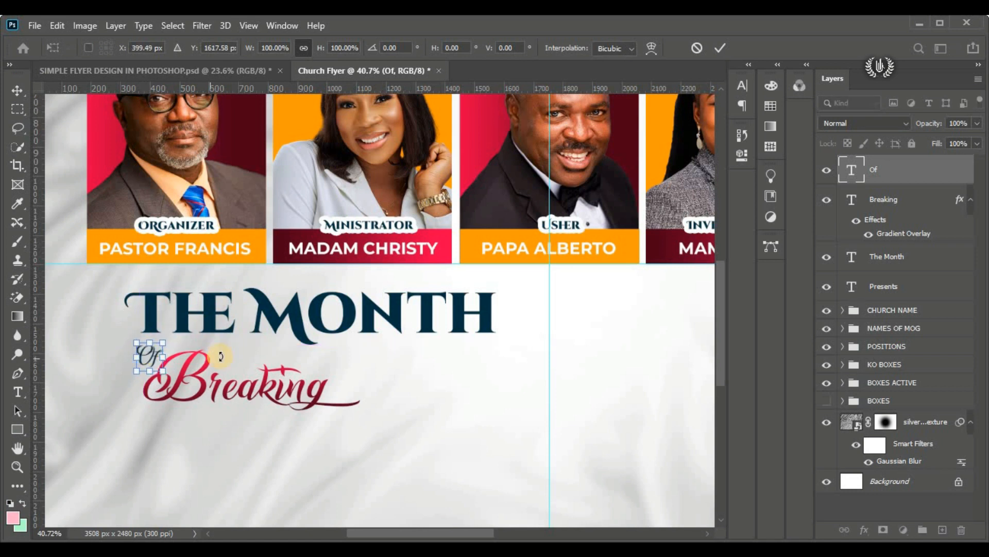
click(718, 47)
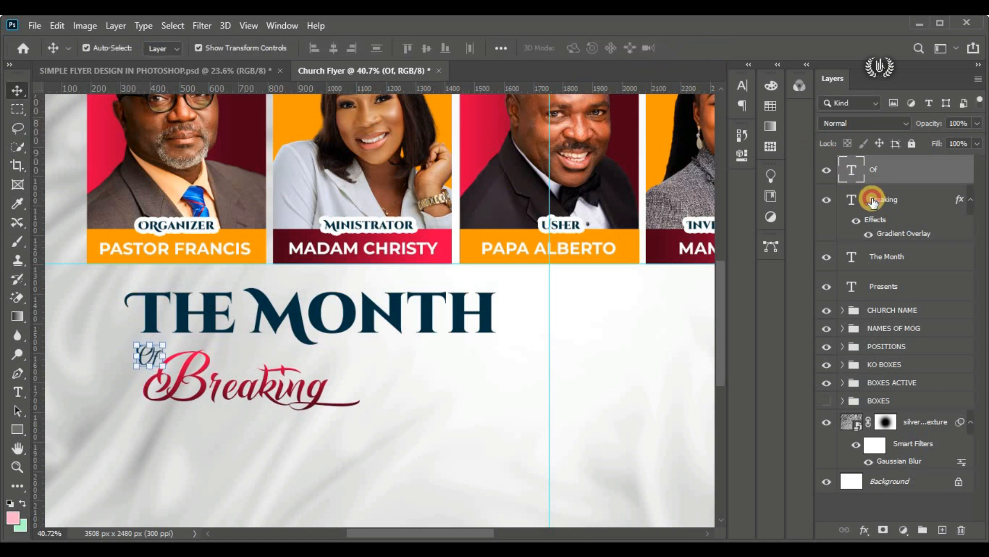
Step: Start a horizontal text layer above the "Breaking" layer and set its font to Montserrat SemiBold
click(153, 290)
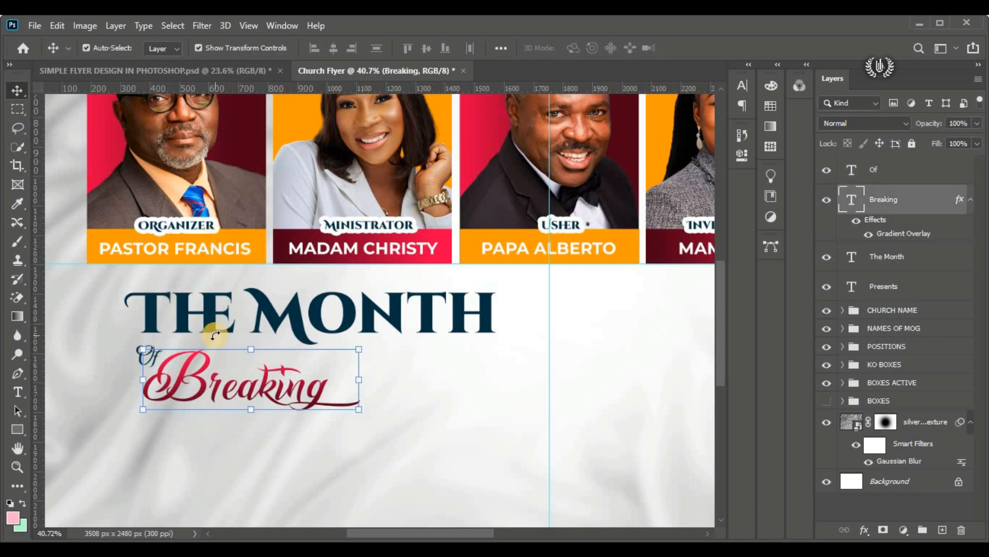
click(19, 391)
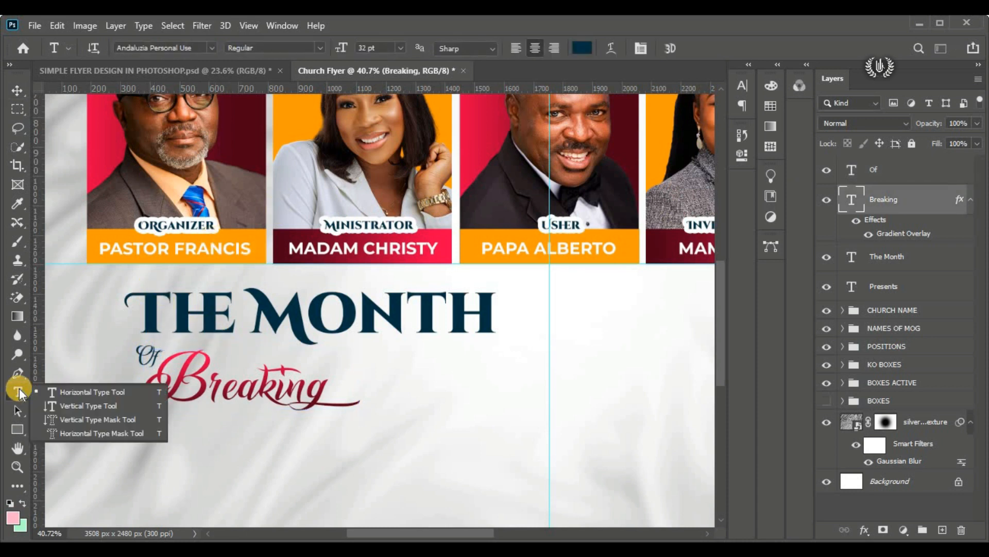
click(58, 392)
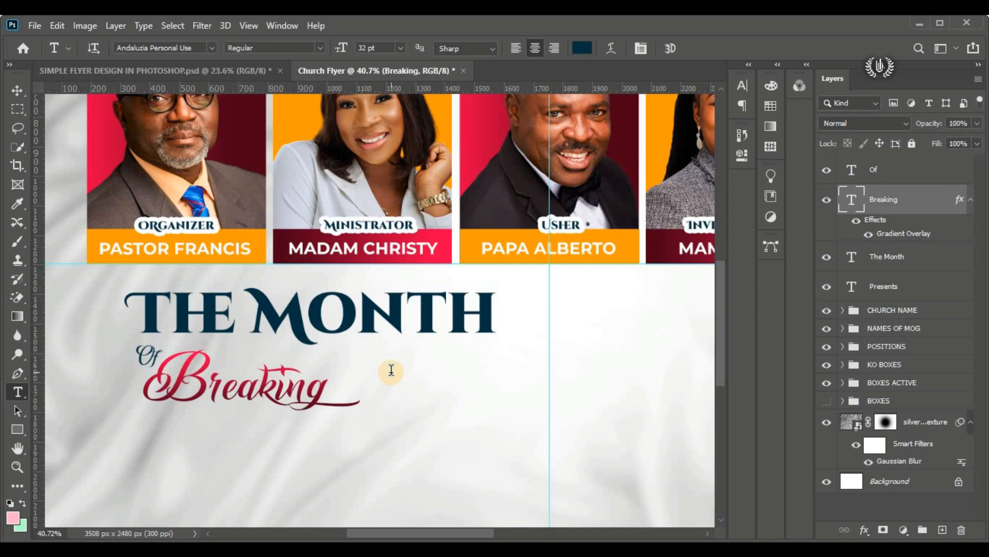
click(391, 372)
click(211, 49)
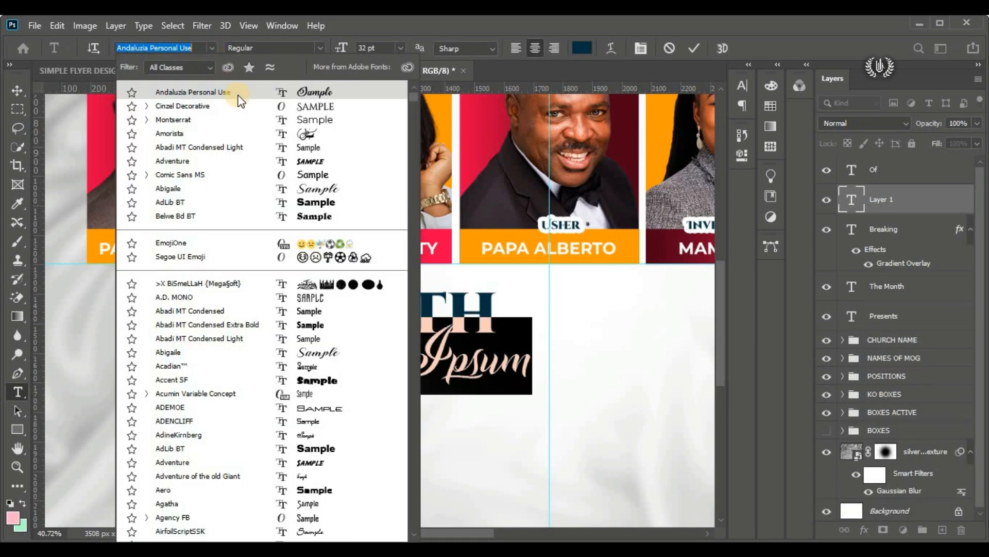
click(287, 124)
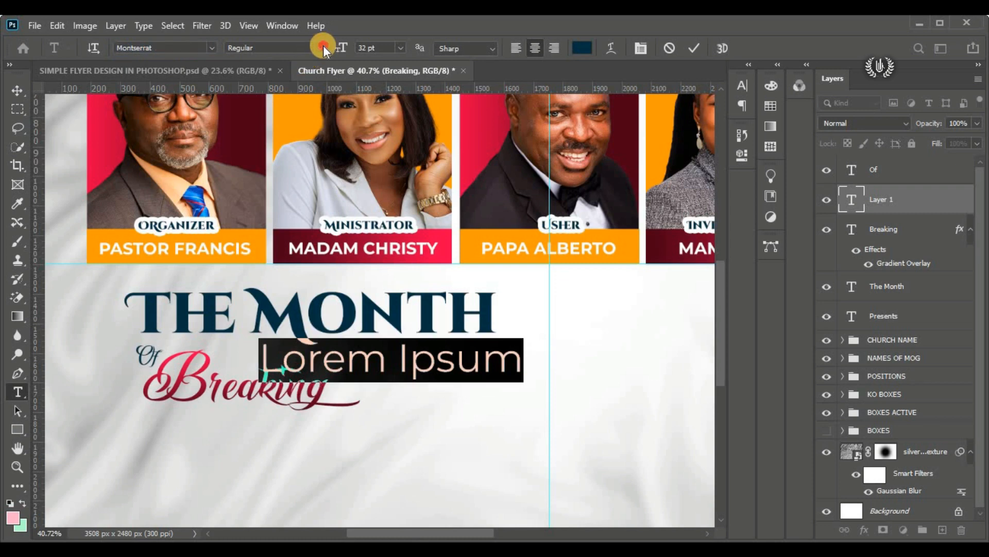
click(324, 46)
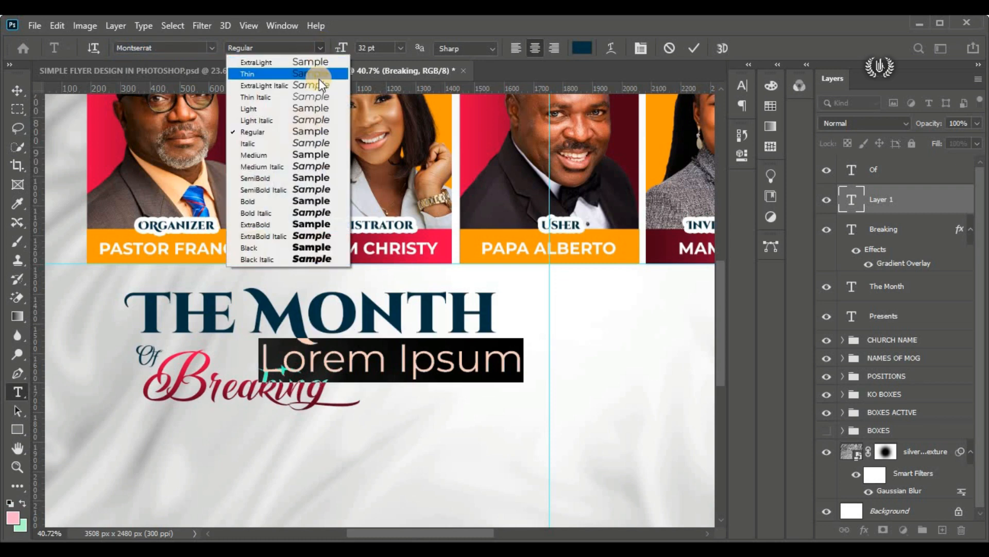
click(323, 177)
Step: Enter "ALTARS" as the new text and place it right after "Breaking", under "Month"
drag(357, 413, 458, 411)
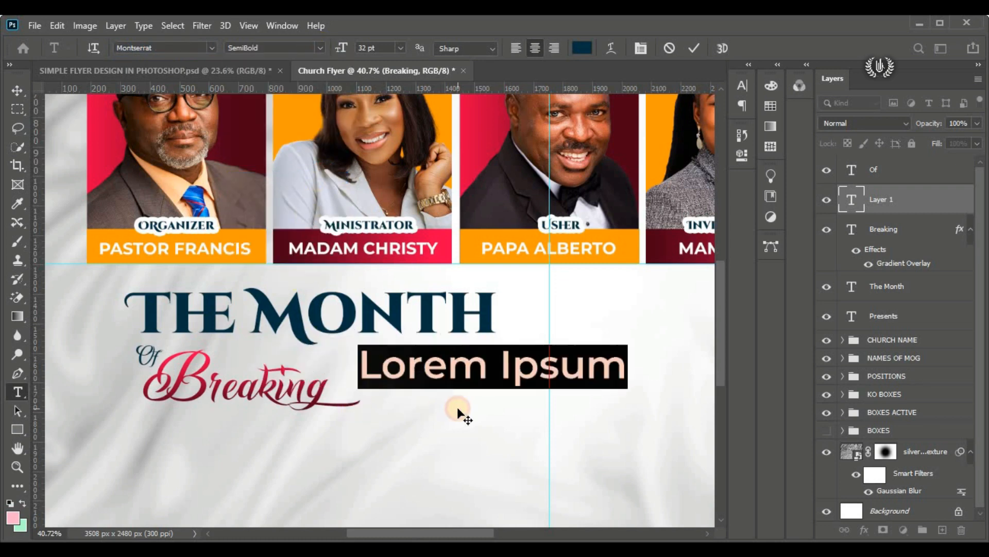
text(A)
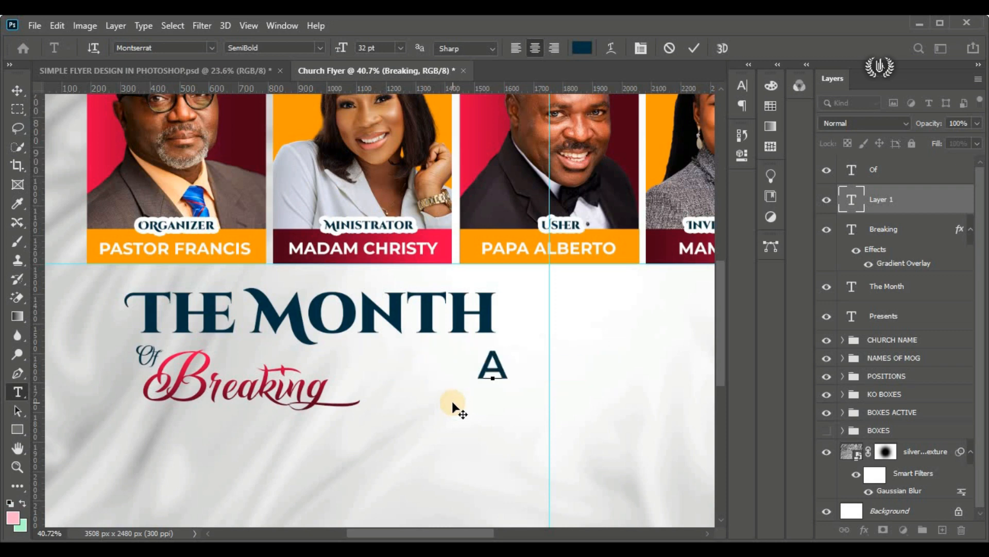
text(LTARS)
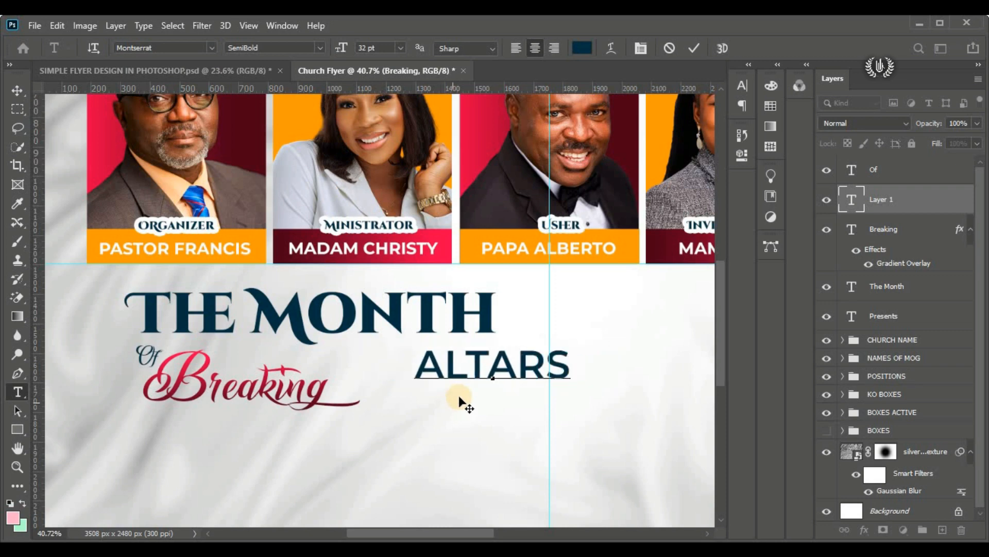
drag(452, 402, 400, 413)
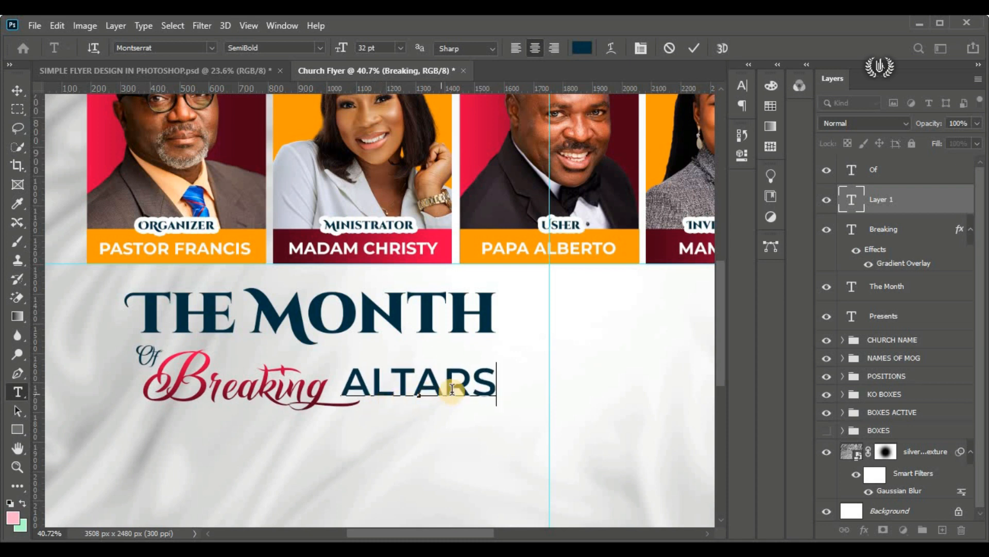
Step: Replace the capitals after the first letter so the word reads "Altars", and commit the text
drag(494, 382, 369, 387)
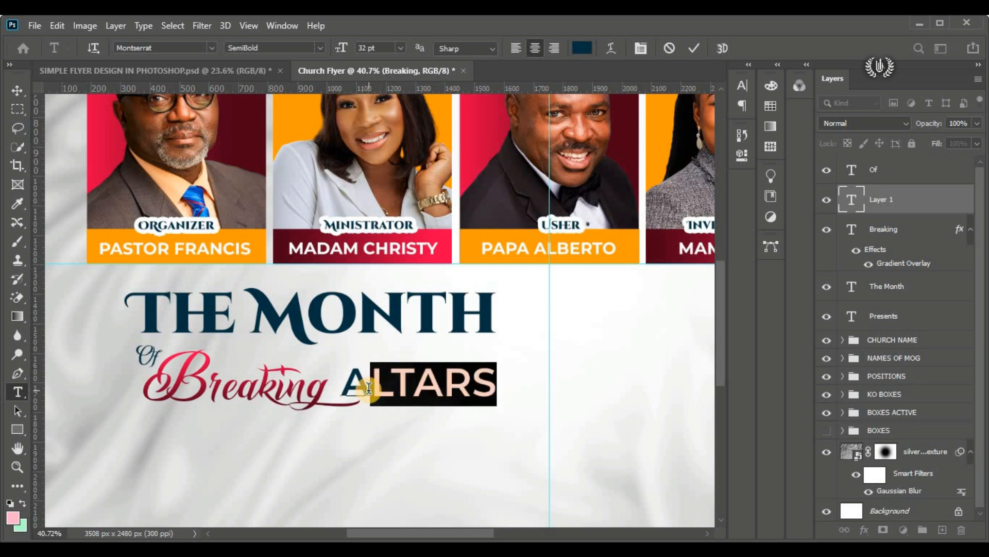
text(ltars)
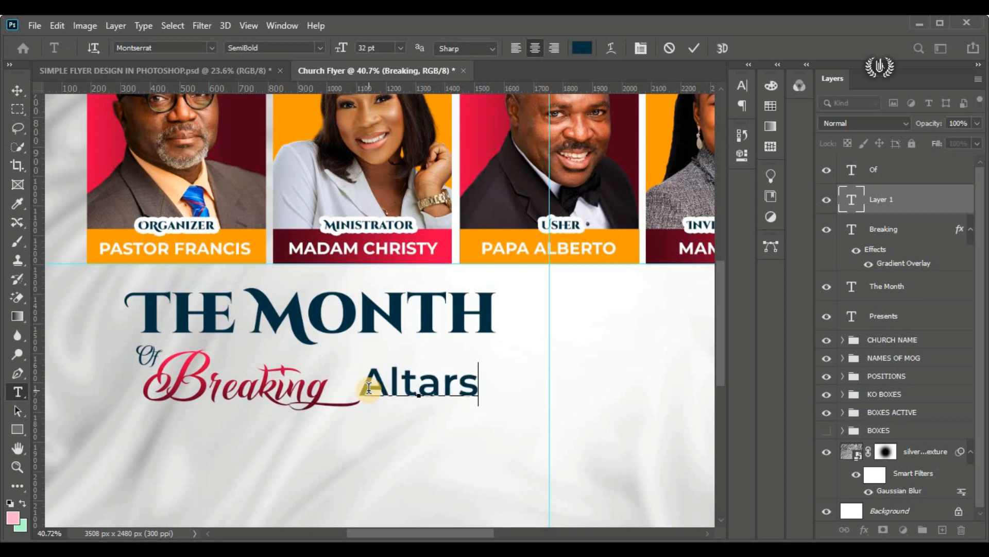
click(694, 48)
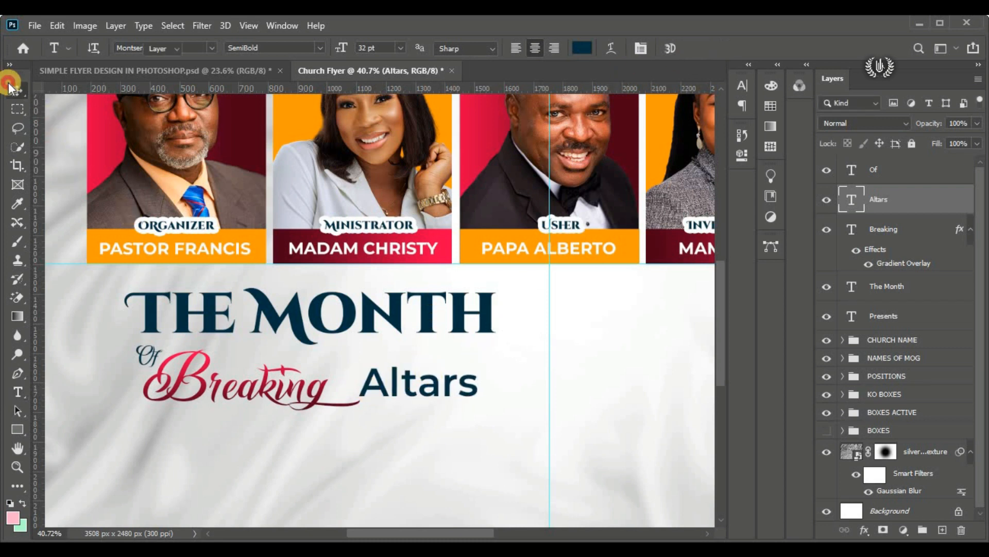
Step: Free-transform "Altars" to about 78% and move it close against the tail of "Breaking"
drag(15, 89, 45, 91)
click(57, 25)
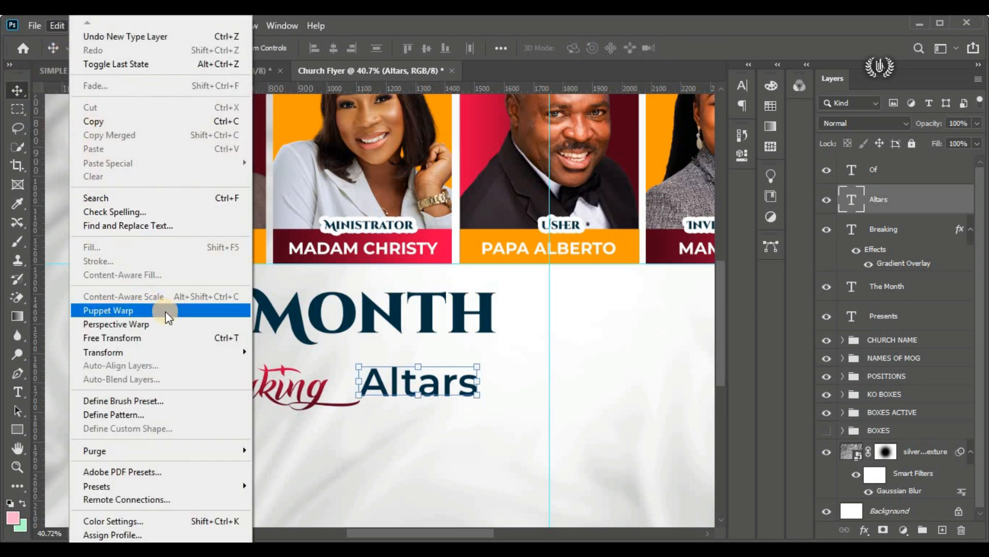
click(184, 338)
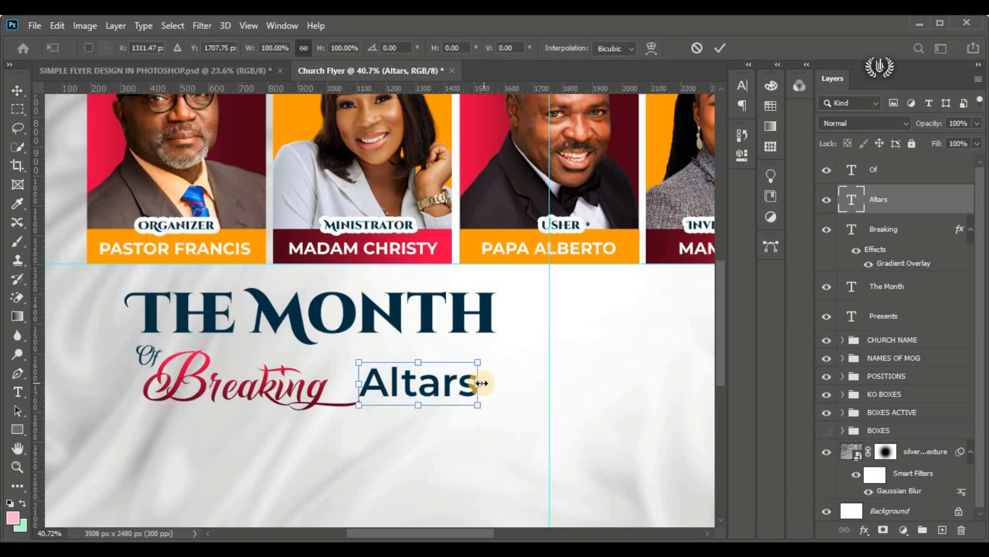
drag(478, 381, 404, 386)
key(Up)
key(Up)
key(Up)
key(Up)
key(Up)
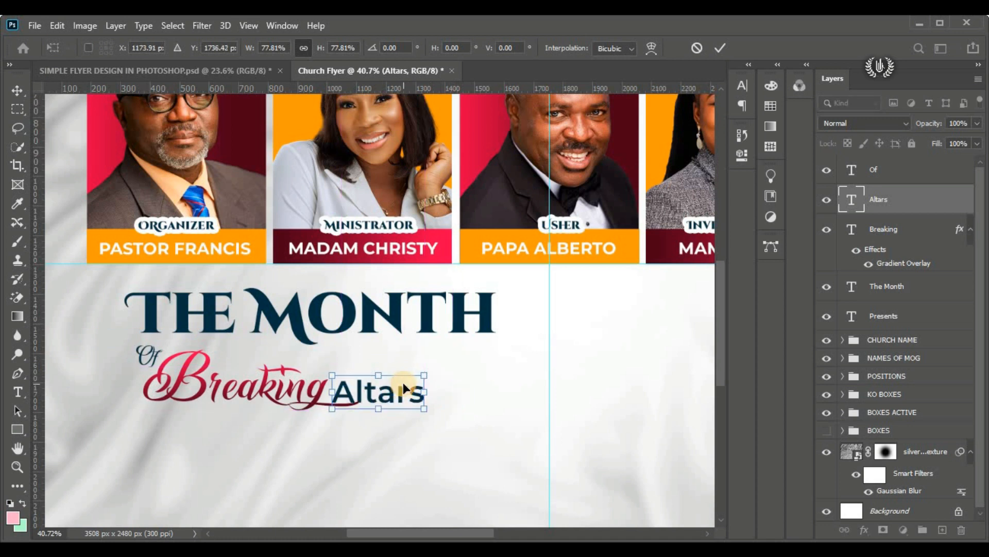
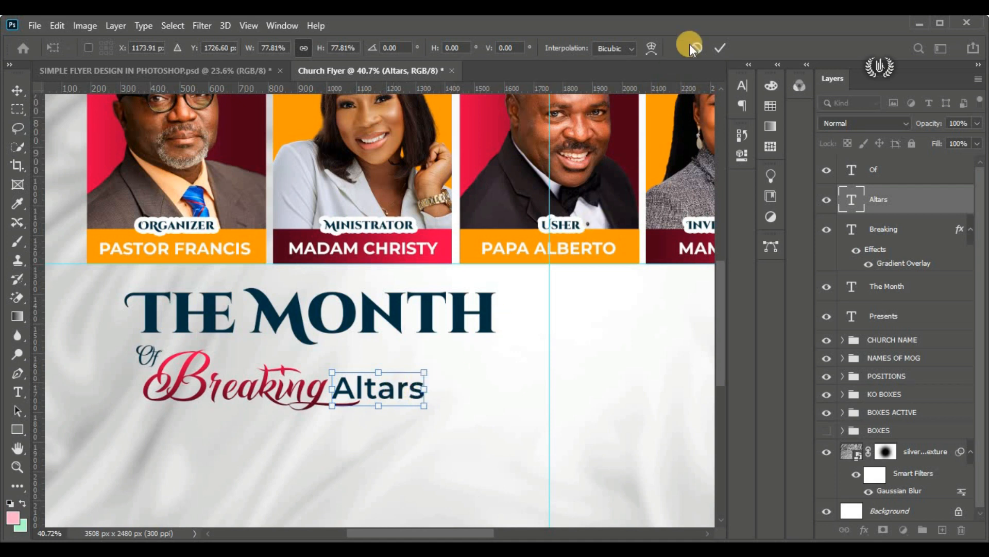
Step: Commit the "Altars" transform, then scale "Of", "Breaking" and "Altars" together to about 125% so they match the width of "The Month"
click(717, 47)
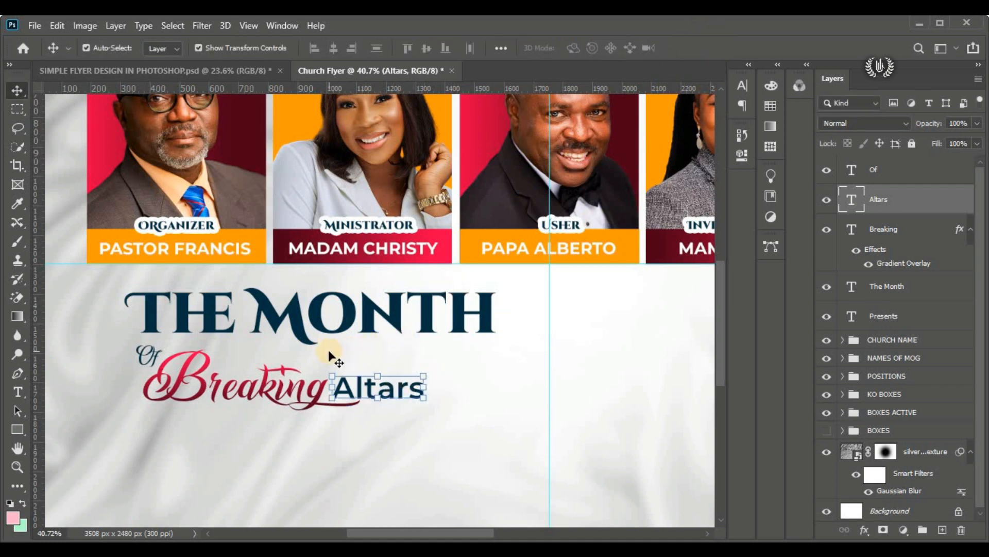
scroll(282, 335, down, 1)
click(162, 354)
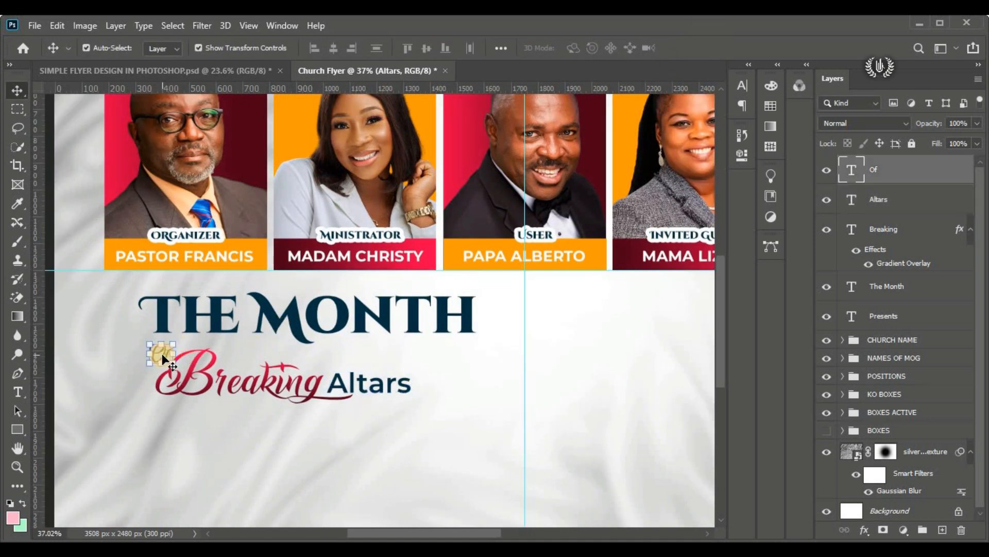
shift+click(266, 391)
shift+click(407, 390)
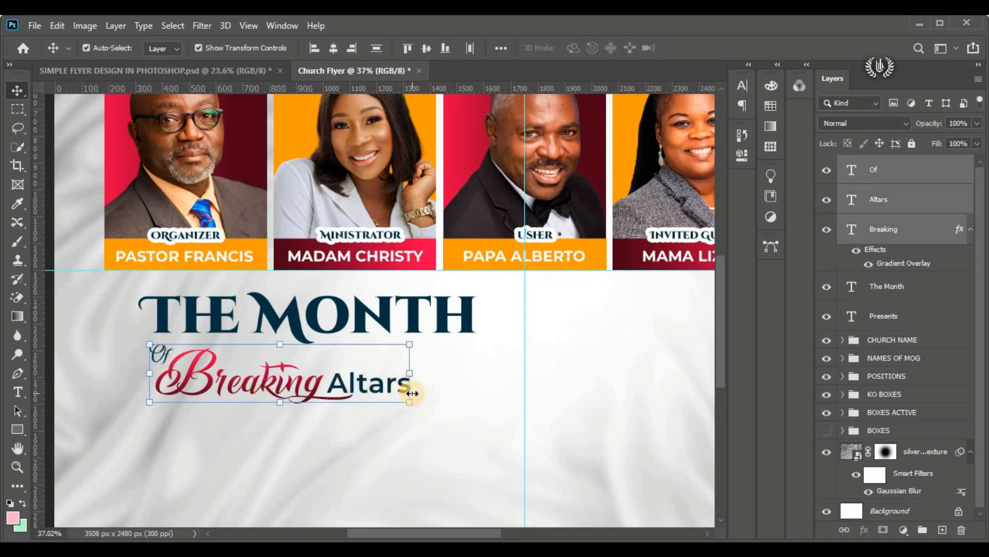
click(57, 25)
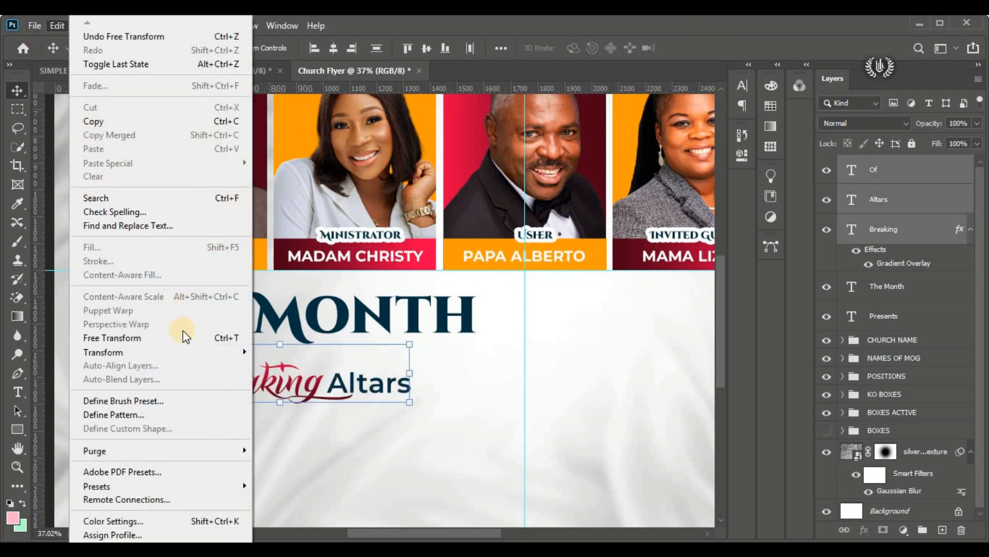
click(186, 337)
drag(414, 405, 480, 418)
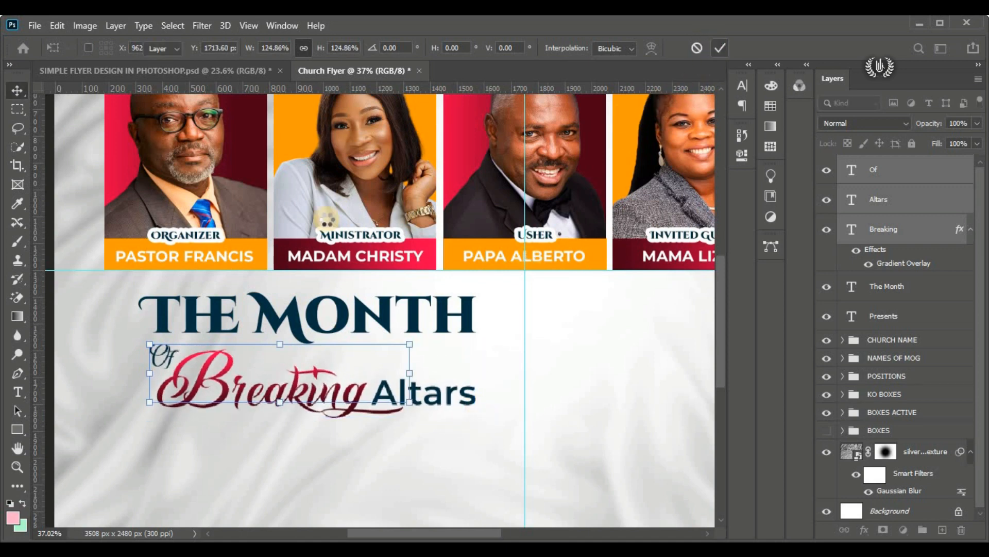
click(715, 47)
key(ctrl+0)
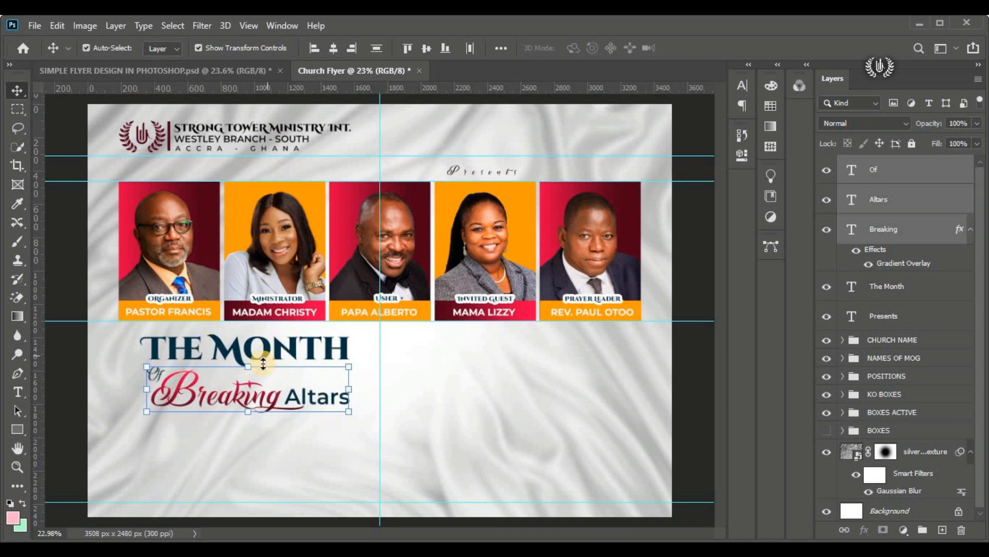
Step: Start a horizontal text layer in the empty area beside the title and set its font to Montserrat Medium Italic
scroll(261, 369, up, 5)
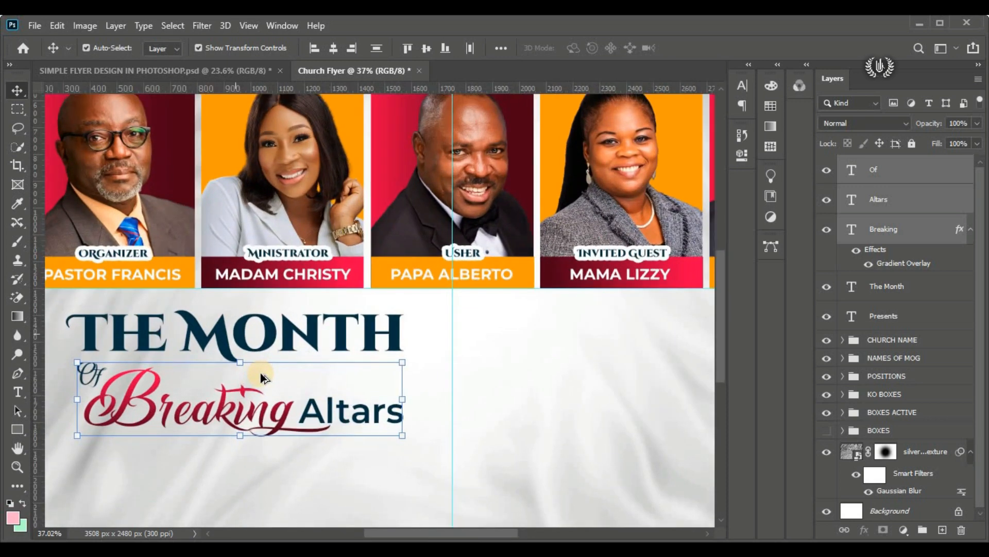
click(896, 171)
click(18, 392)
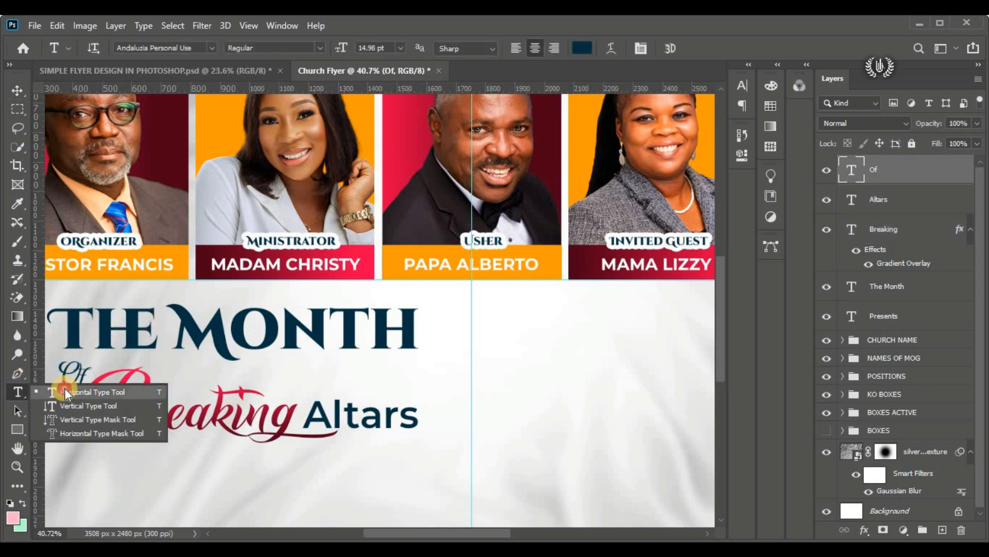
click(279, 374)
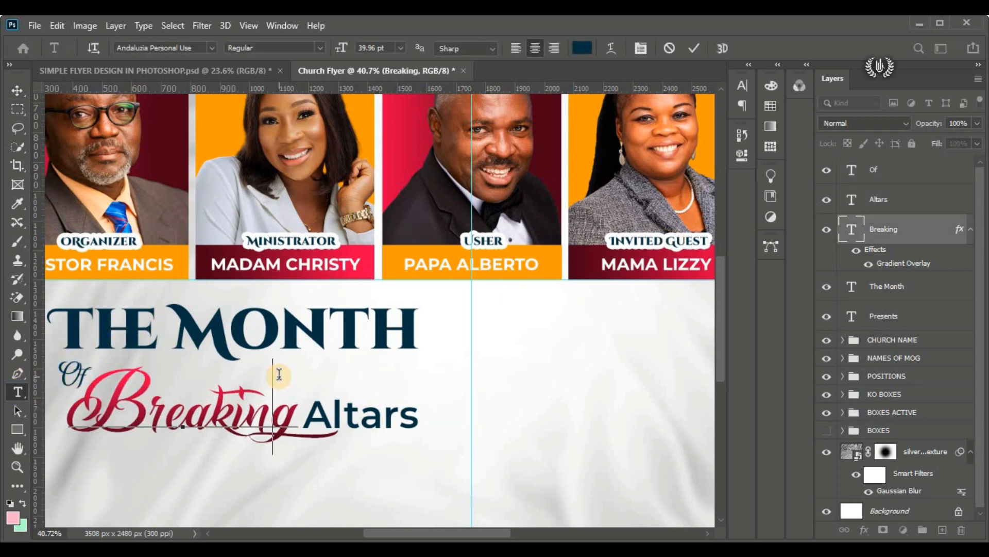
click(693, 48)
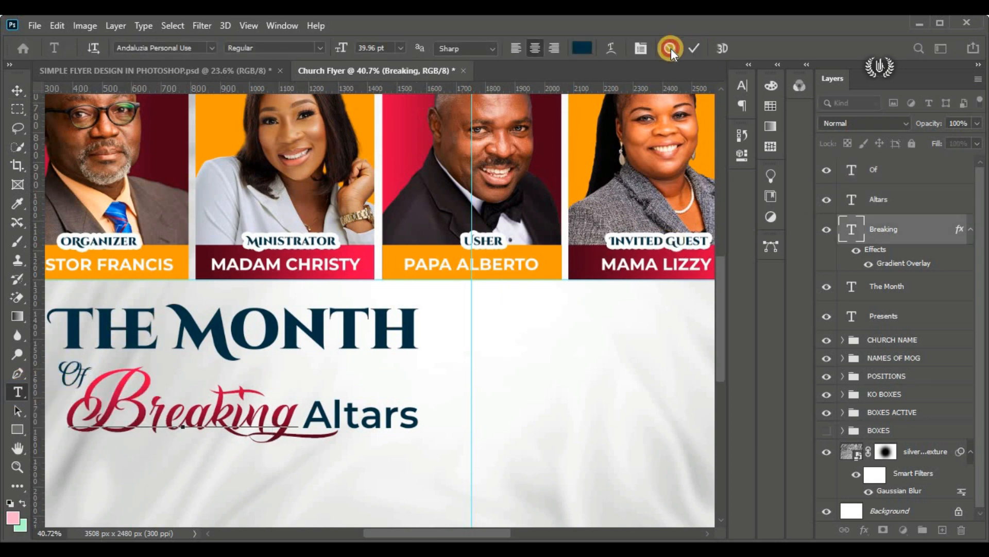
click(517, 298)
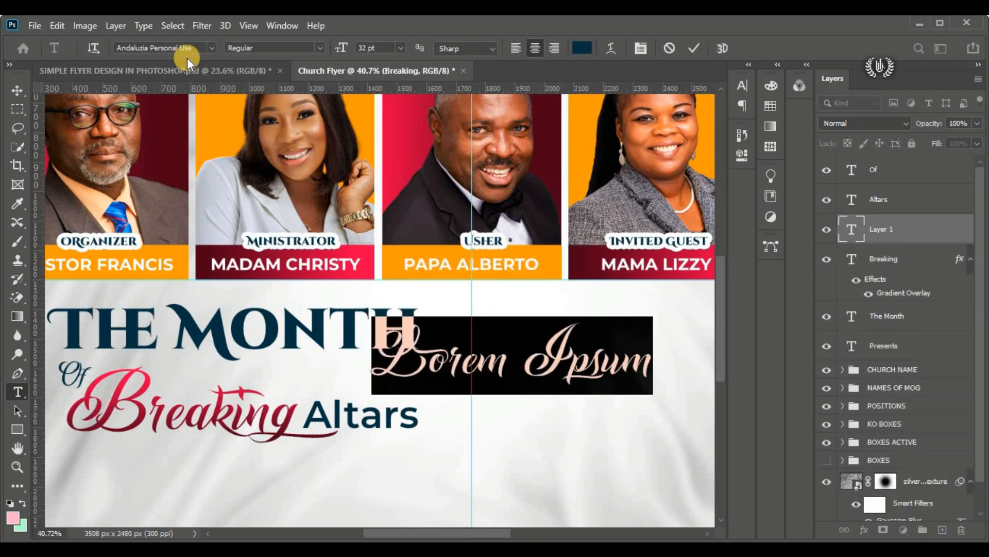
click(211, 47)
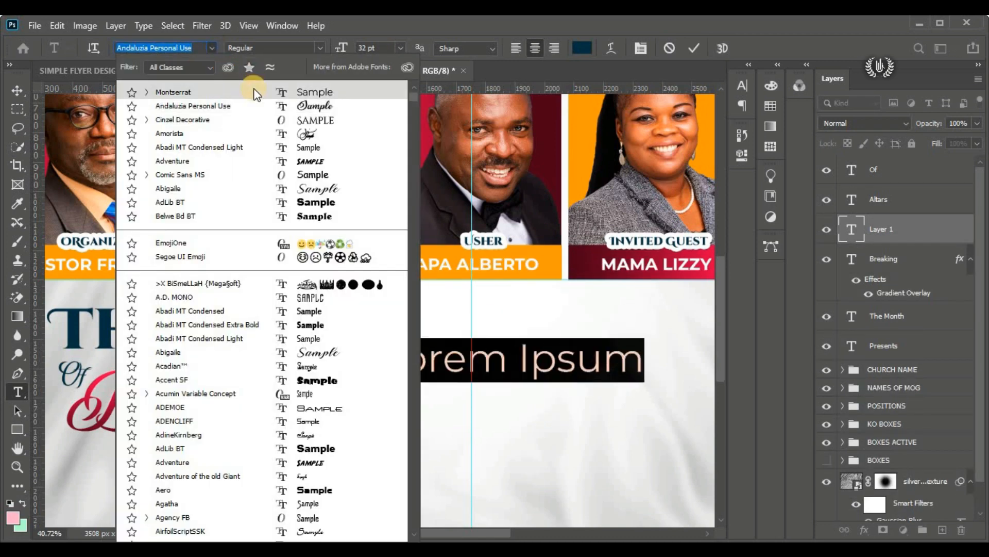
click(256, 93)
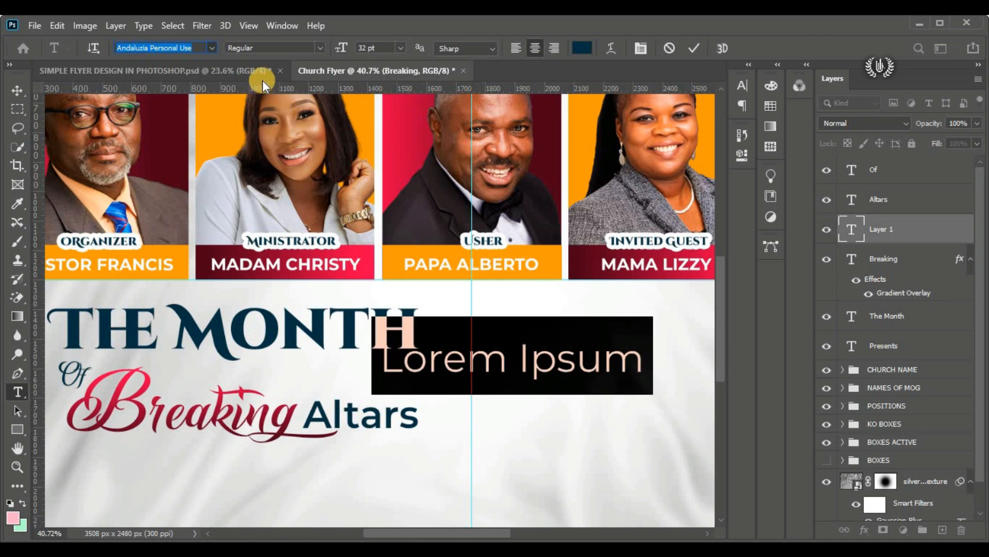
click(317, 48)
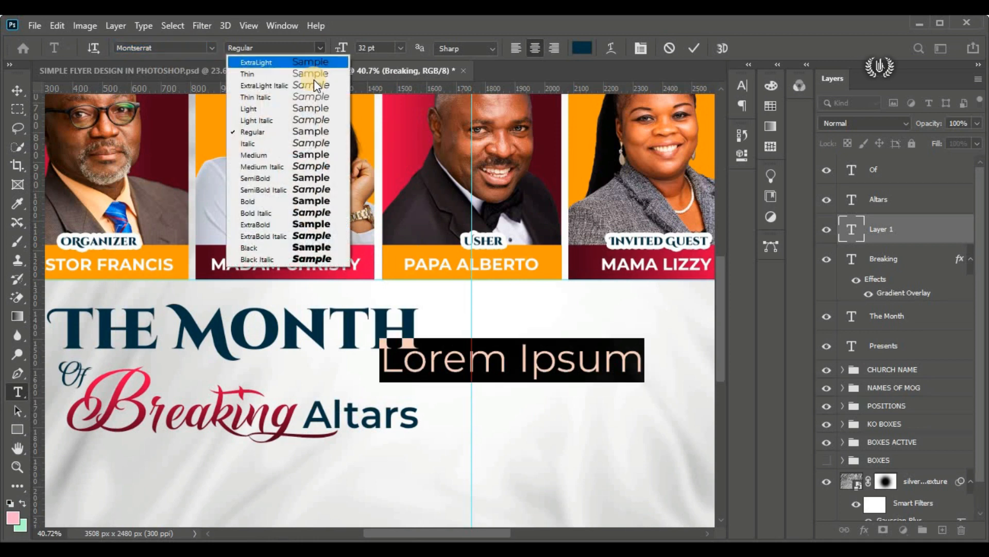
click(314, 167)
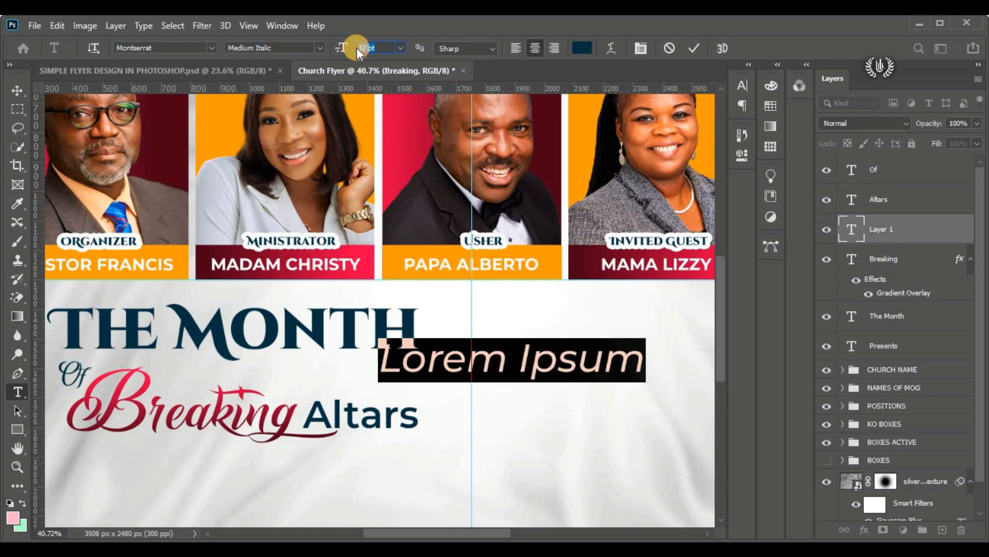
Step: Set the placeholder text to 20 pt, move it just above "Altars", and replace it with "FAMILY"
text(20)
key(Return)
drag(525, 394, 379, 418)
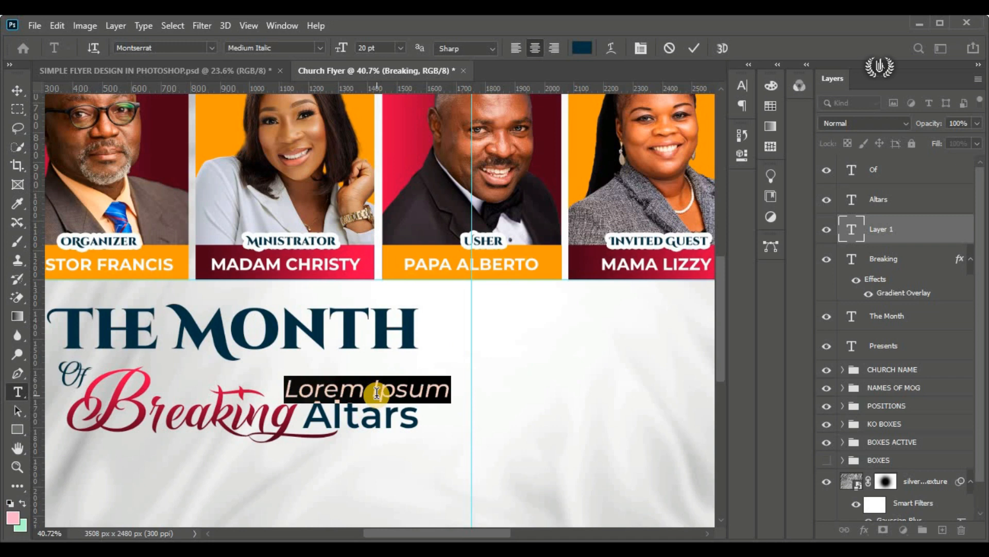
text(FAMILY)
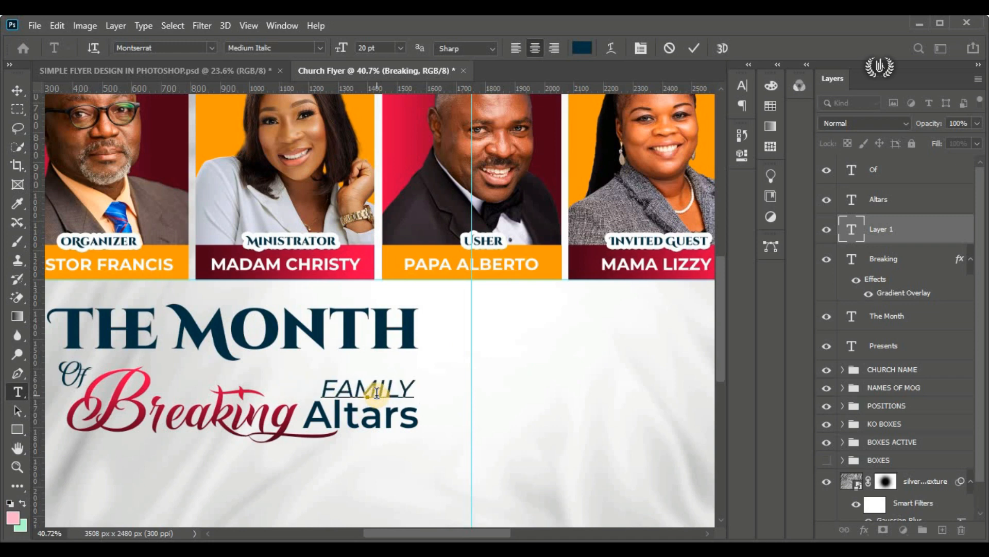
Step: Reduce "FAMILY" to 12 pt, shift it toward "Breaking", and change its style to SemiBold Italic
key(ctrl+a)
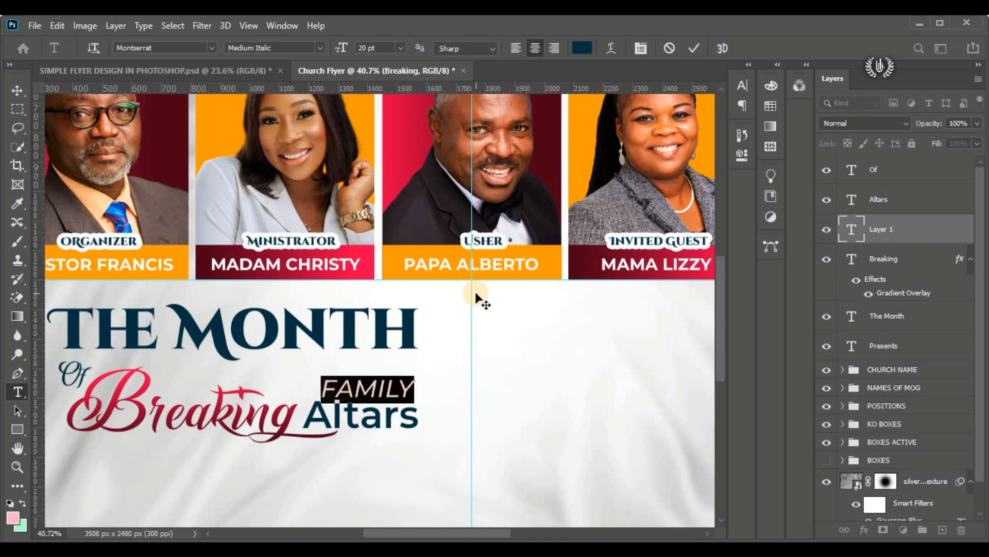
click(335, 47)
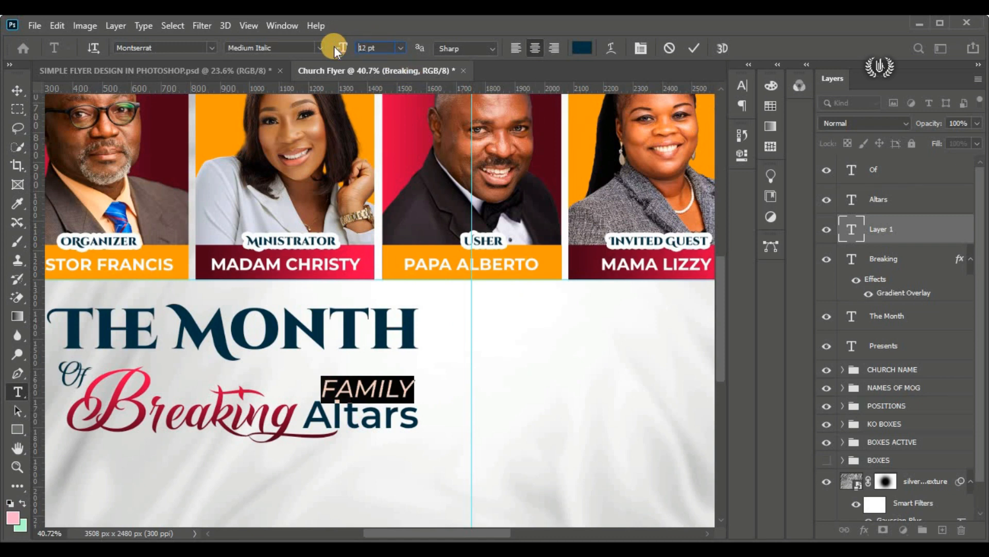
drag(365, 438, 323, 433)
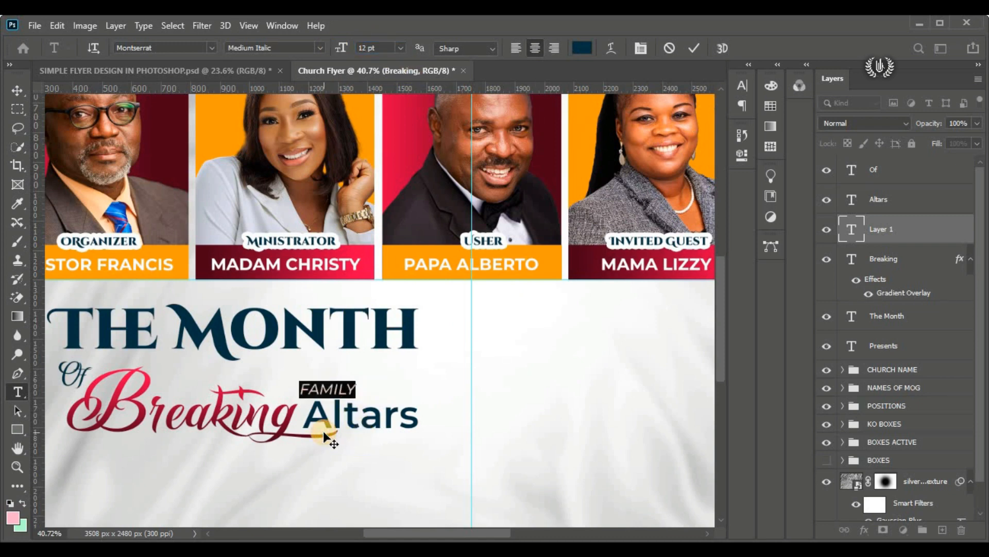
click(321, 47)
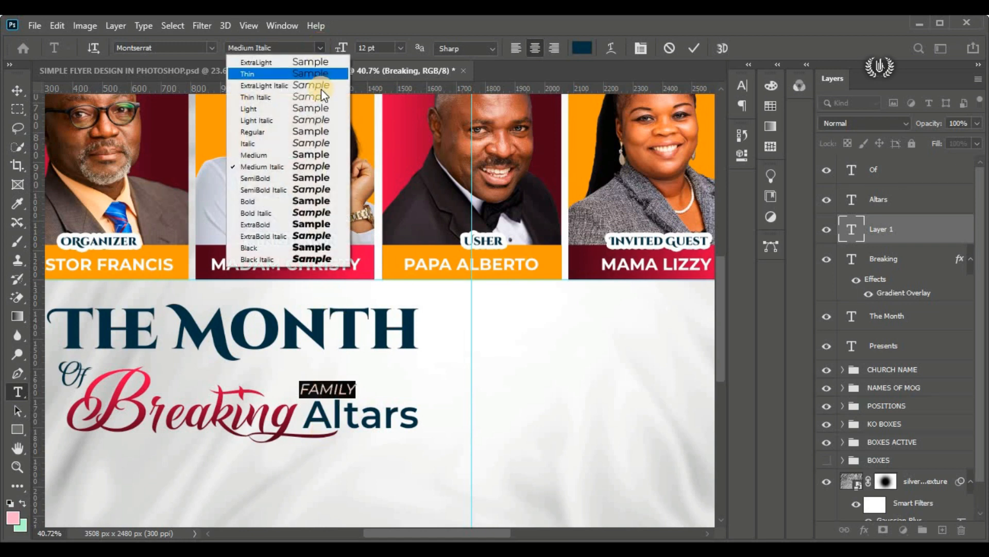
click(323, 190)
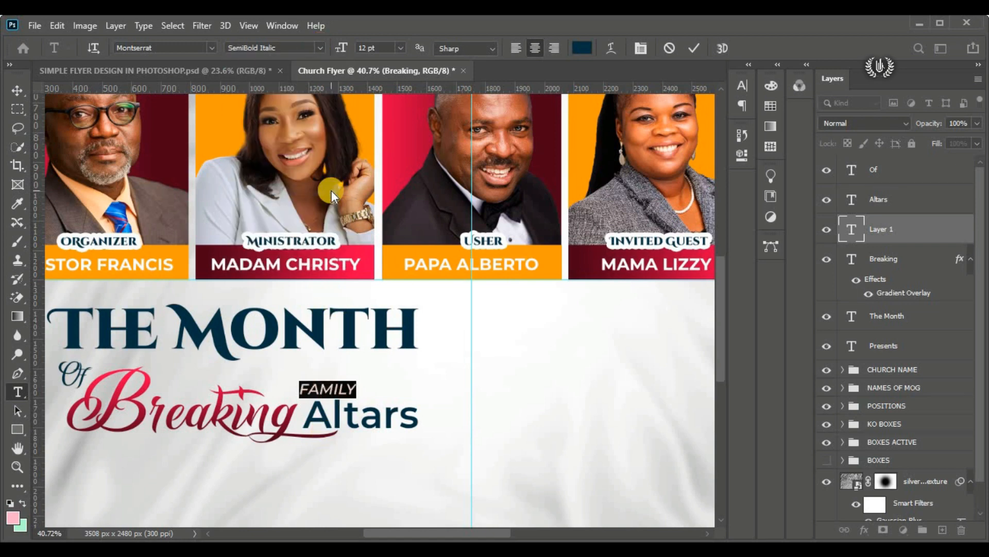
Step: Widen the tracking of "FAMILY" to 1240, line its end up with "Altars", and commit the text
click(735, 93)
drag(663, 138, 698, 137)
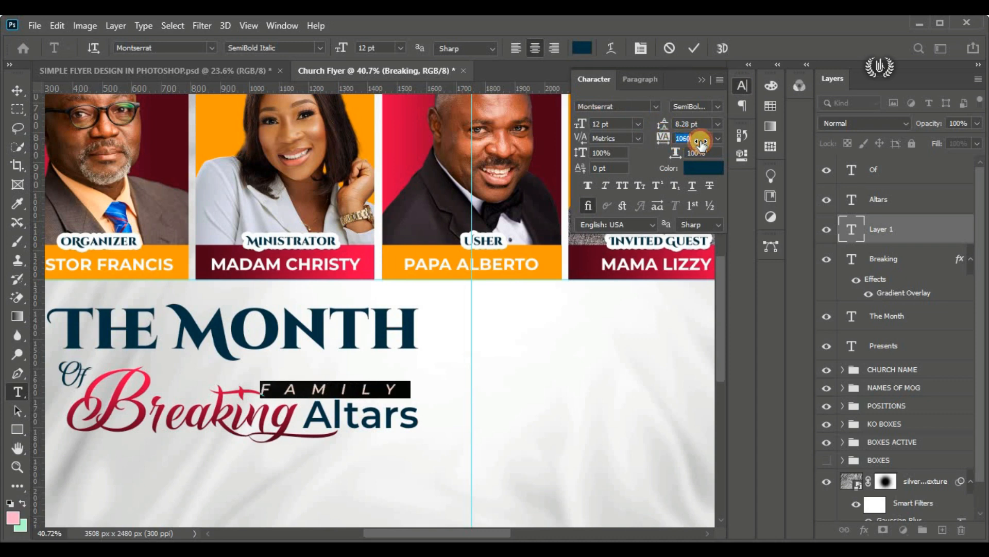
drag(314, 412, 330, 410)
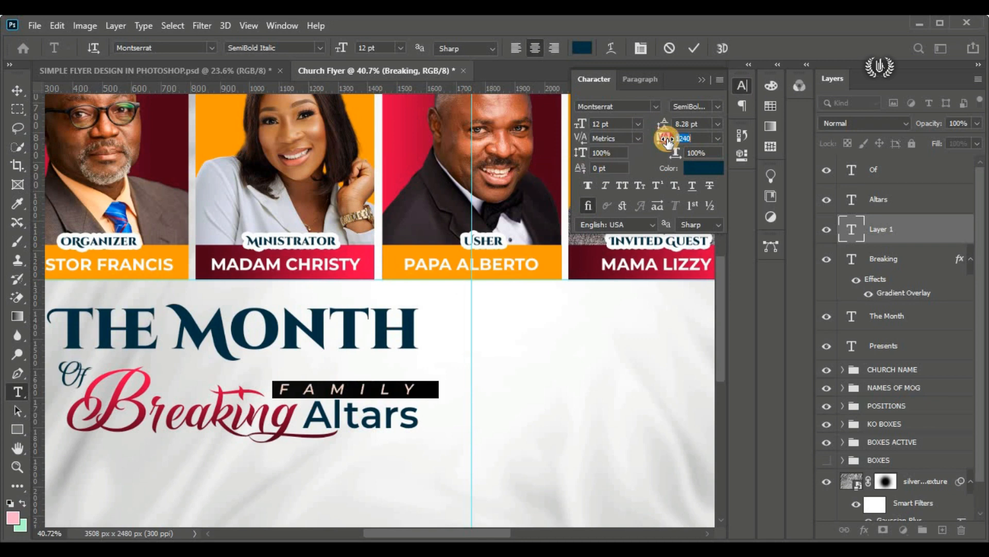
drag(379, 441, 375, 440)
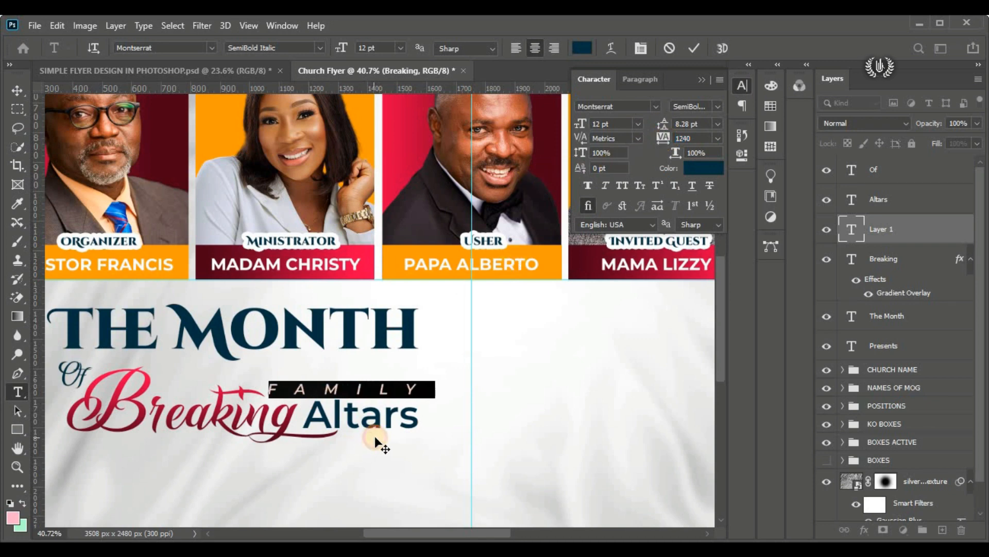
click(694, 48)
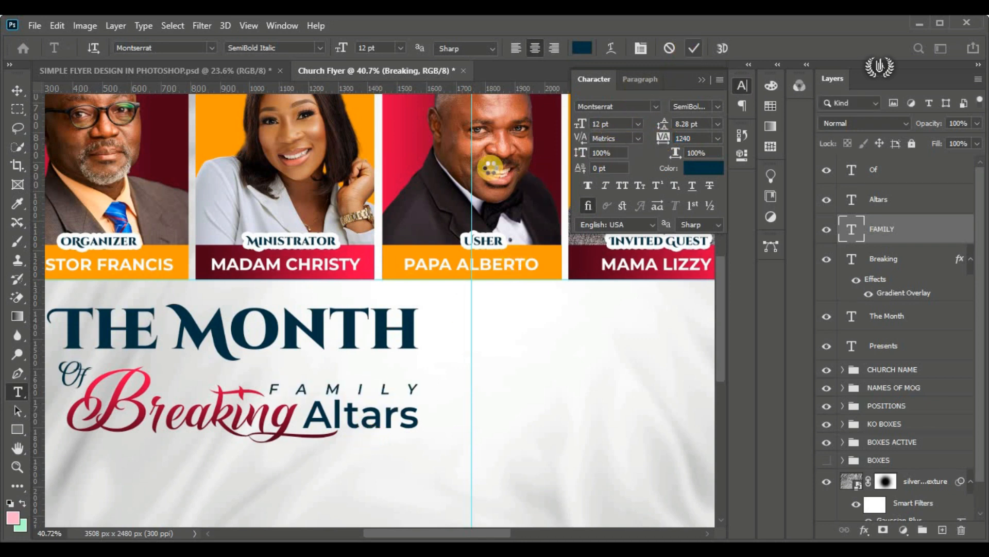
click(18, 89)
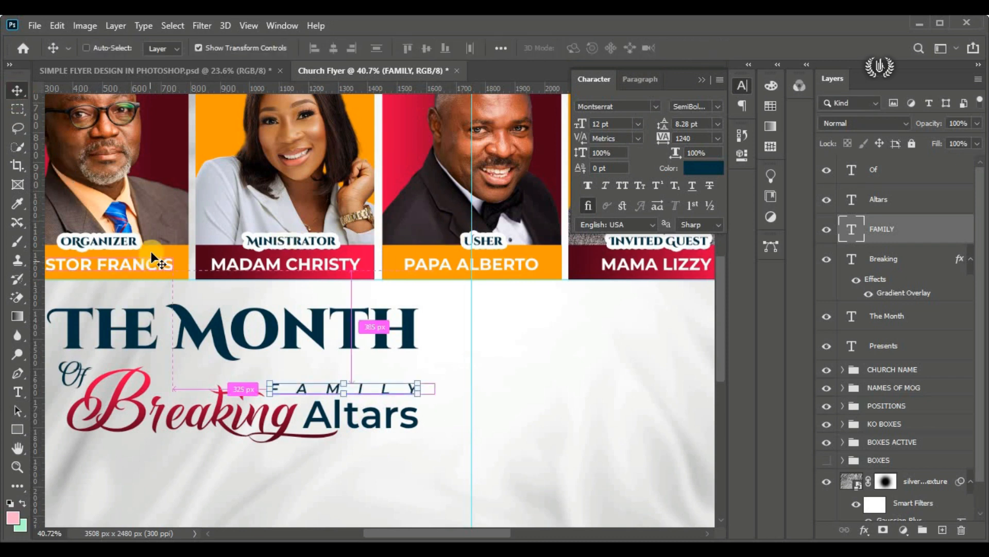
key(ctrl+0)
click(62, 380)
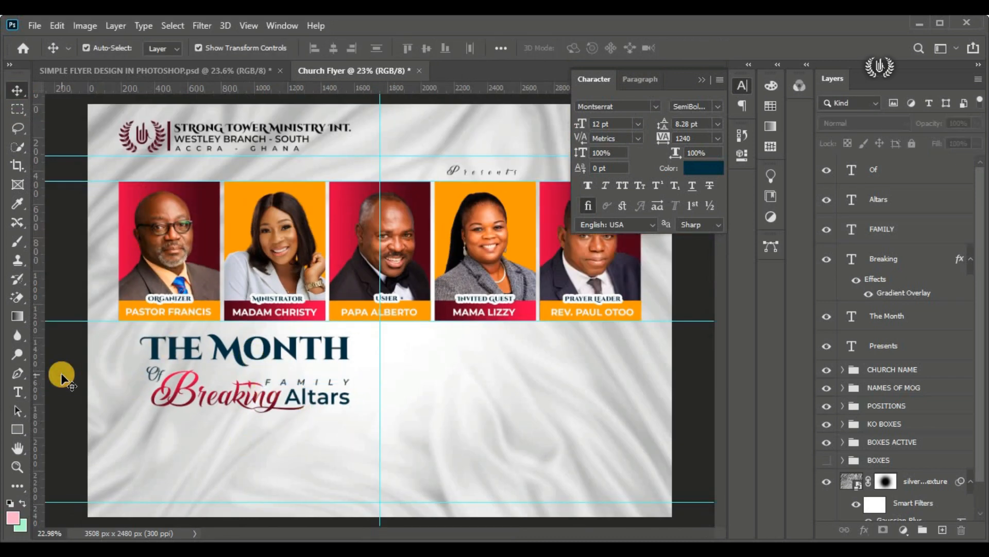
click(698, 77)
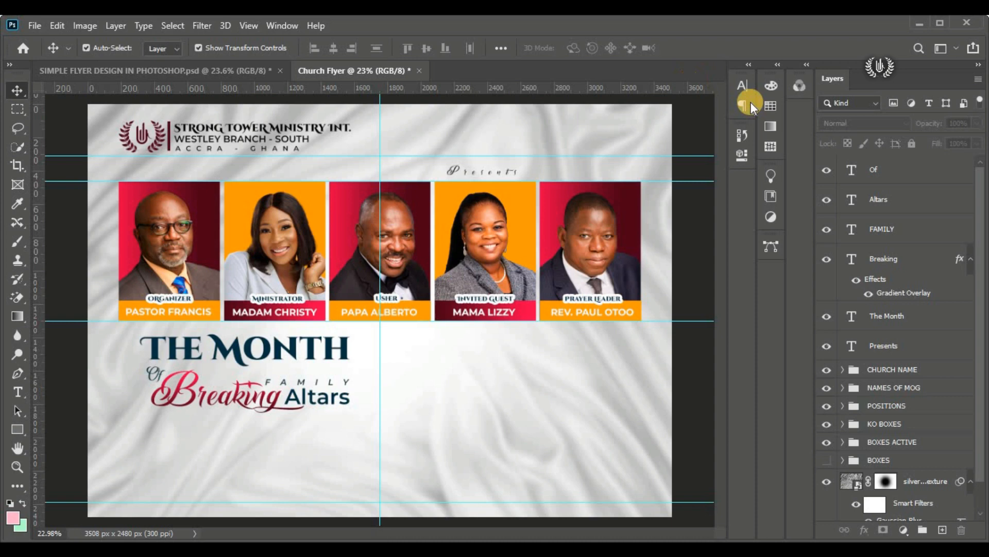
Step: Place the "Arrow" image as an embedded object above the "Of" layer
click(883, 170)
click(34, 26)
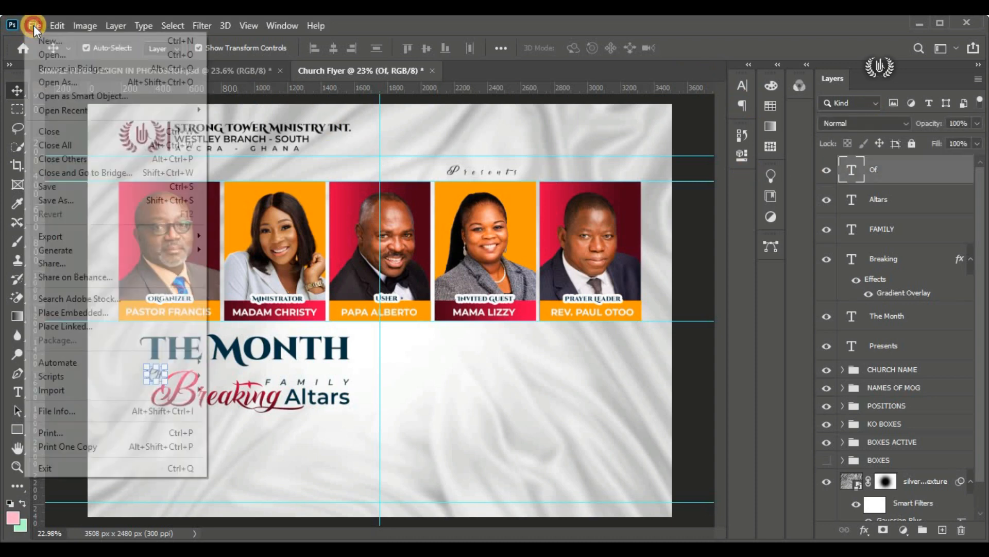
click(154, 312)
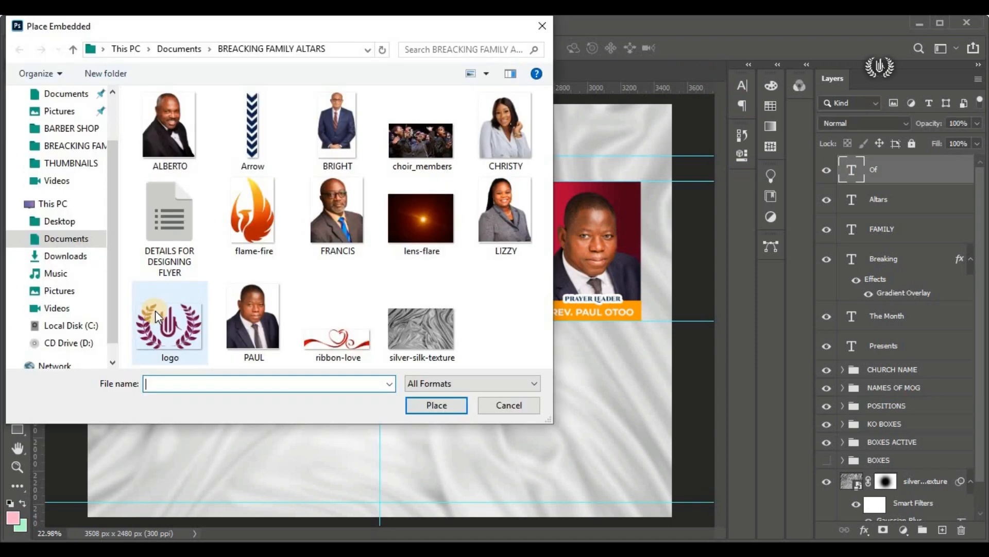
click(273, 125)
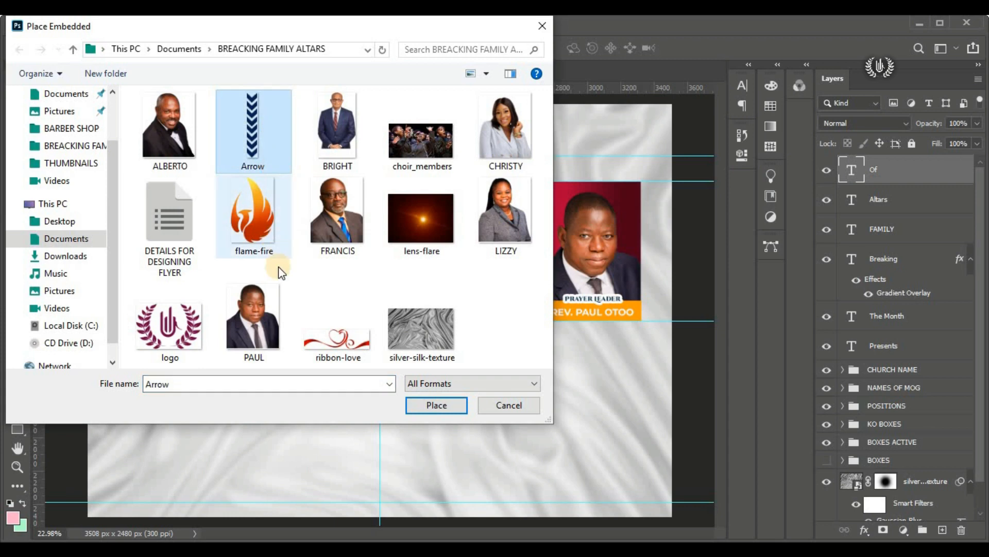
click(448, 407)
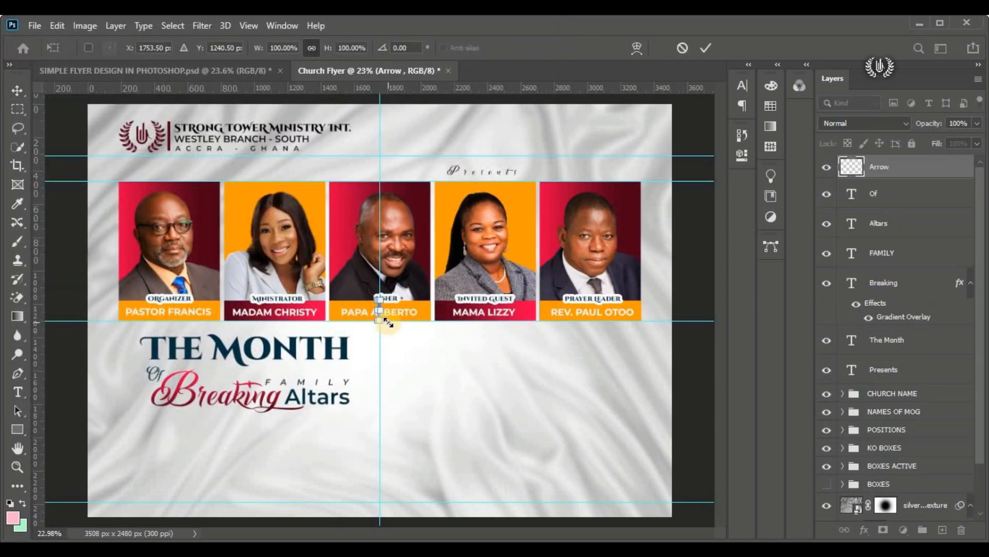
Step: Enlarge the placed arrow to about 468% and rotate it 90° counter-clockwise
drag(388, 323, 394, 399)
right_click(386, 375)
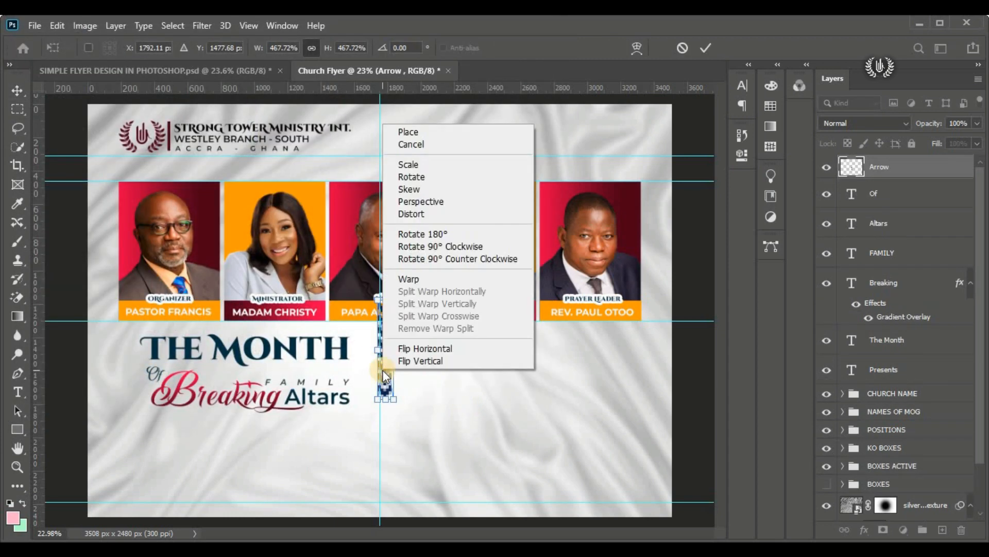
click(444, 258)
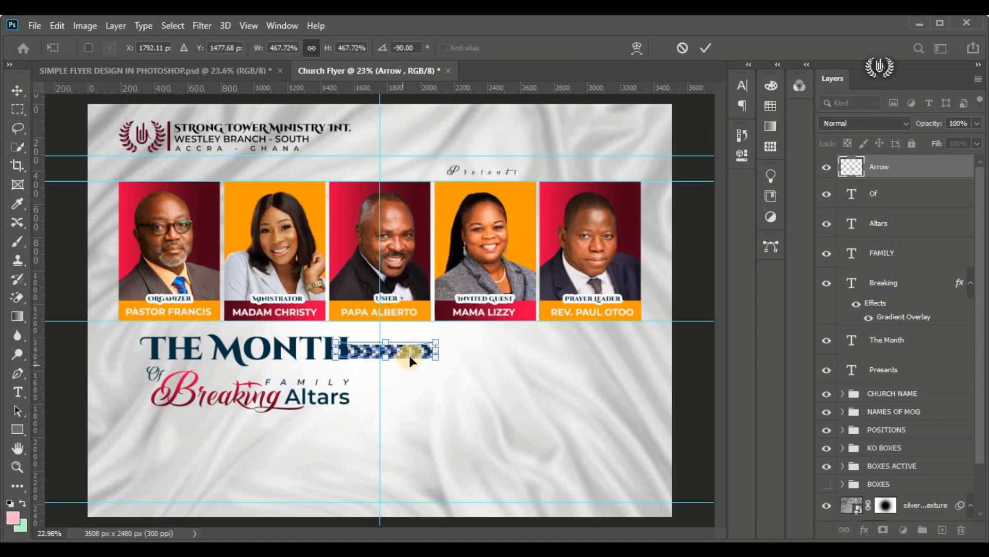
Step: Scale the arrow to about 95%, position it above "Breaking" just before "FAMILY", and commit the placement
drag(411, 360, 260, 384)
scroll(205, 373, up, 2)
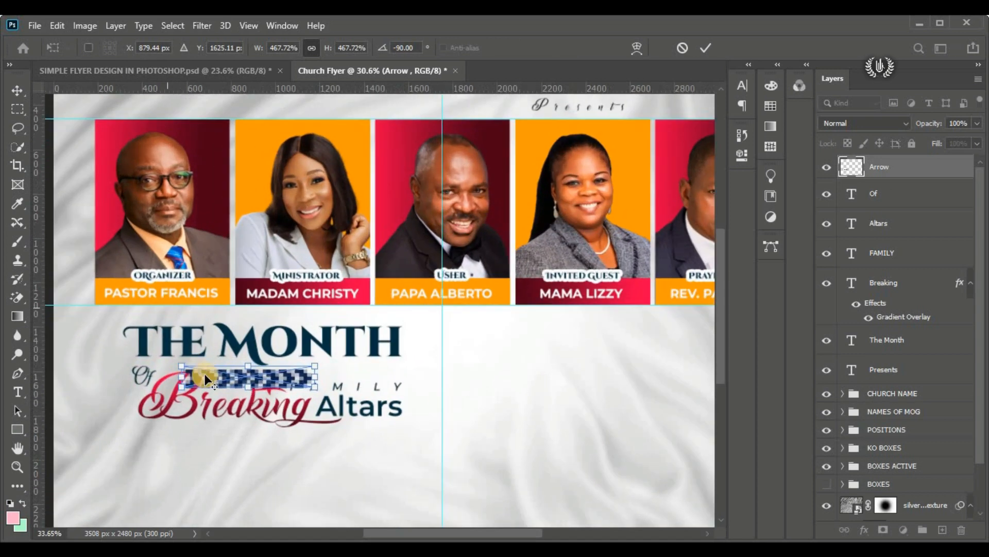
scroll(205, 373, up, 2)
scroll(246, 380, up, 1)
drag(369, 376, 257, 387)
scroll(230, 408, up, 1)
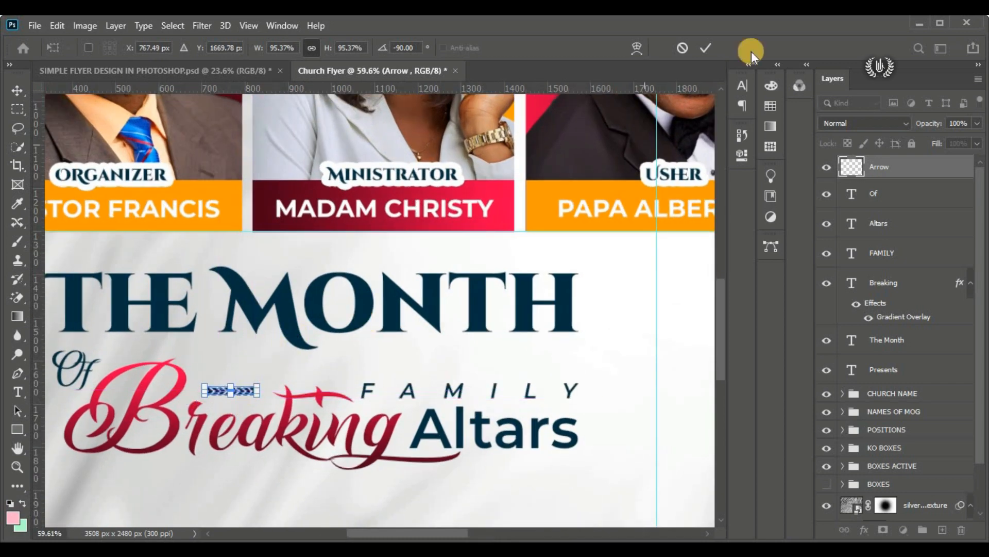
click(707, 48)
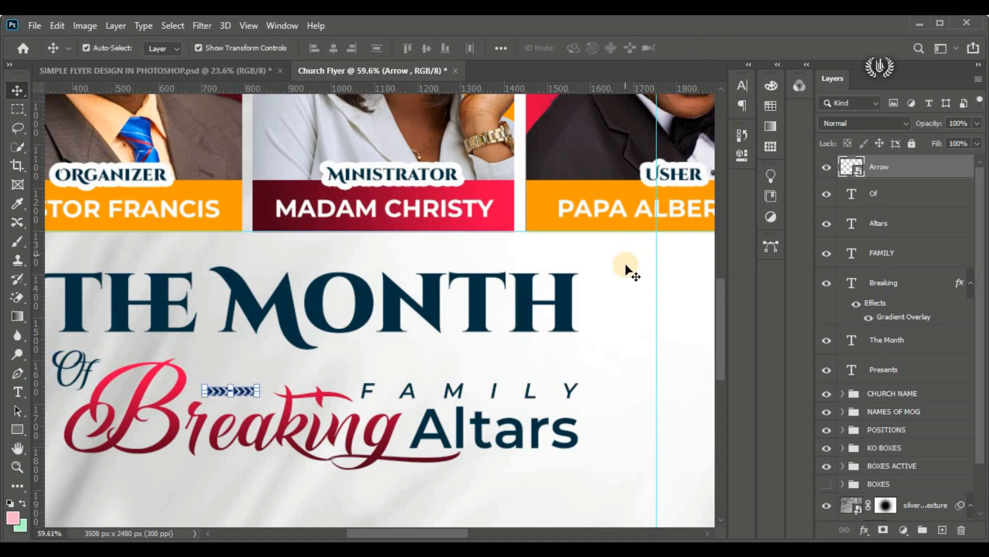
Step: Add a Color Overlay to the Arrow layer using the dark cyan 003042 sampled from "The Month", and deselect the layer
click(920, 193)
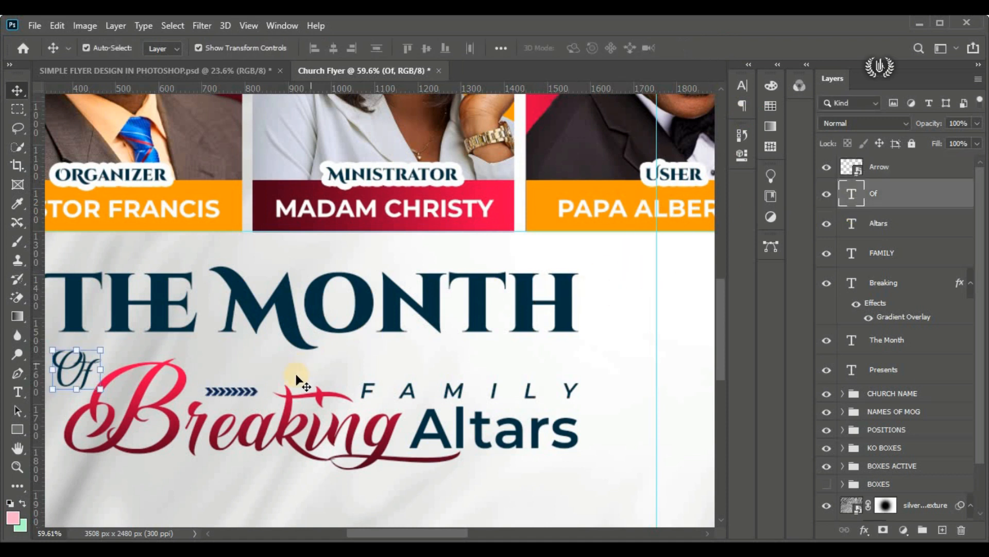
click(896, 173)
click(863, 530)
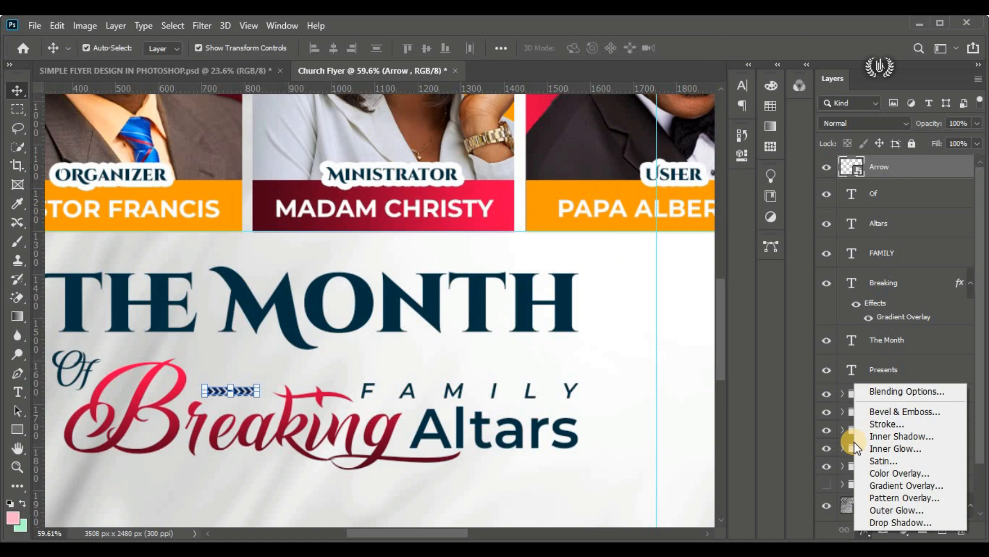
click(886, 396)
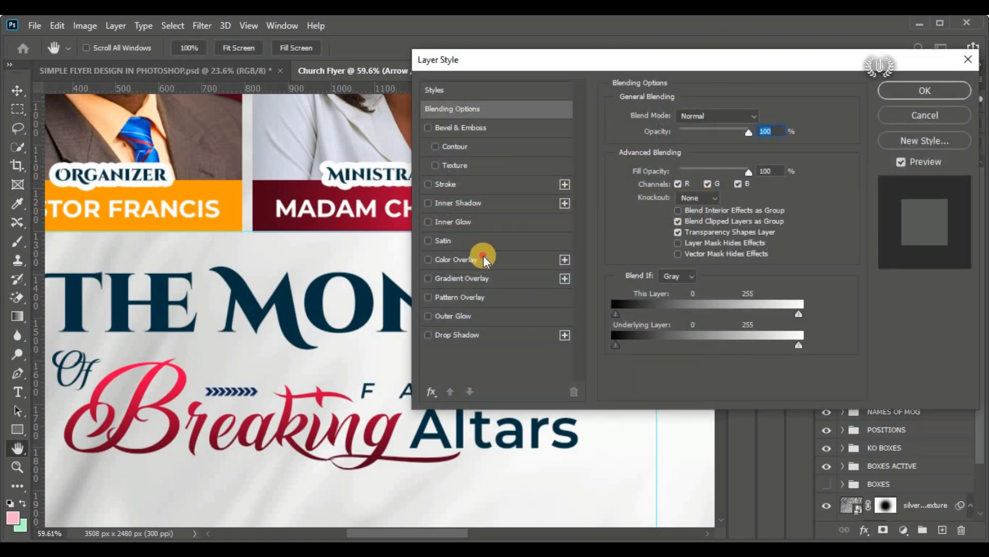
click(483, 258)
click(762, 116)
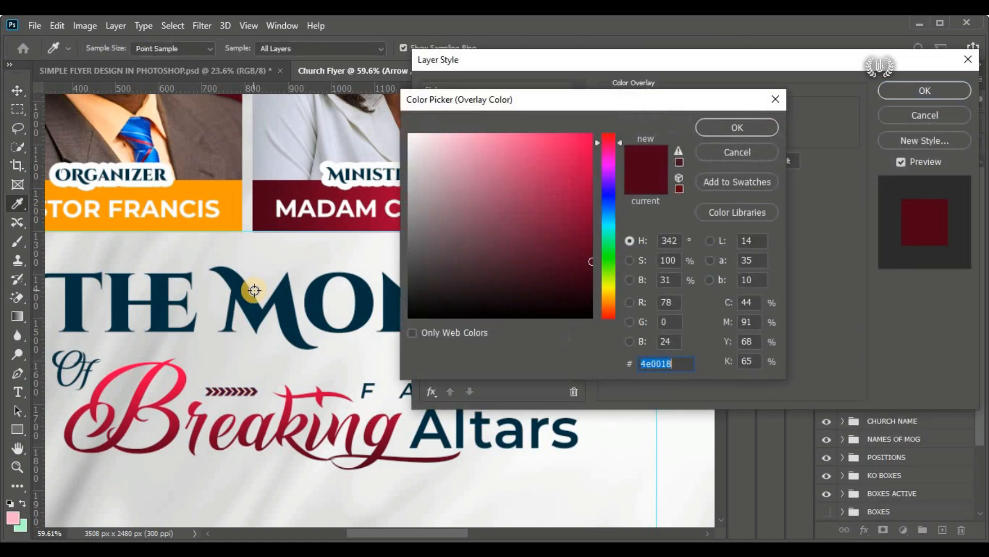
click(289, 306)
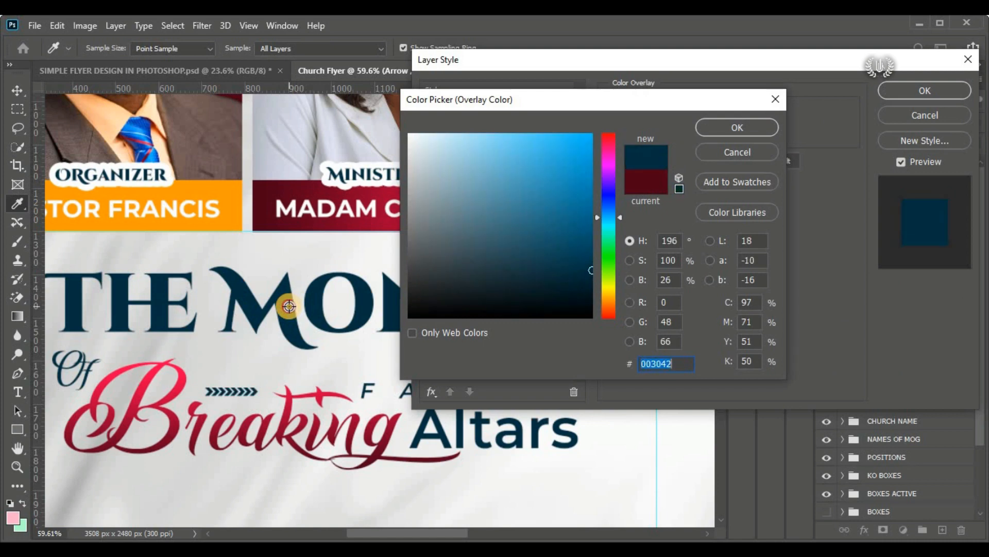
click(726, 125)
click(935, 94)
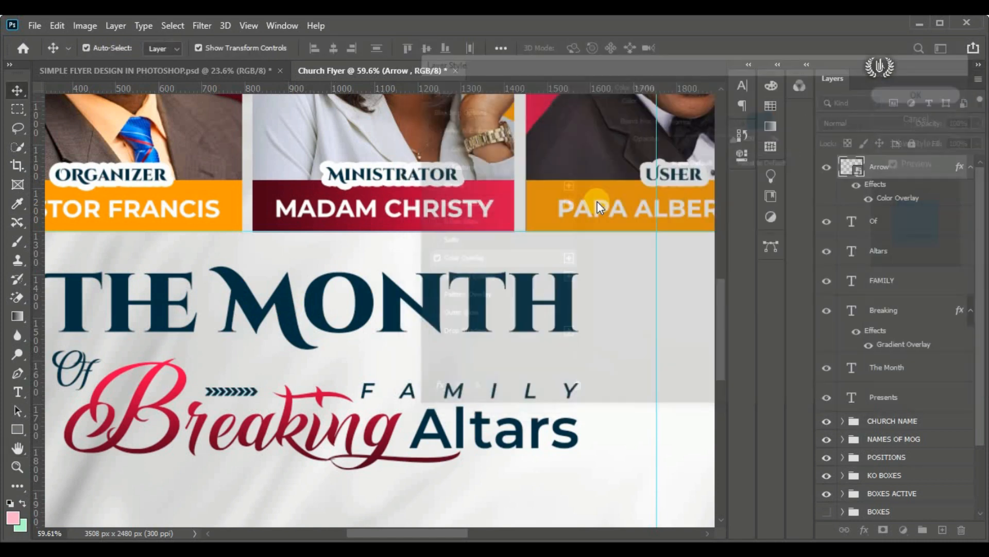
key(ctrl+0)
click(63, 431)
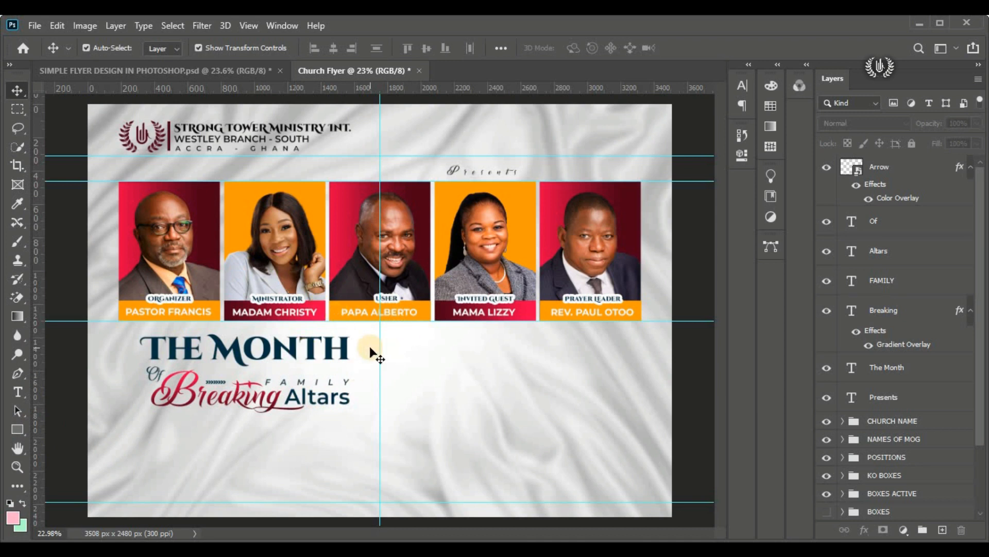
Step: Select the layers from "Arrow" through "Breaking" and nudge them slightly up toward "The Month"
click(897, 175)
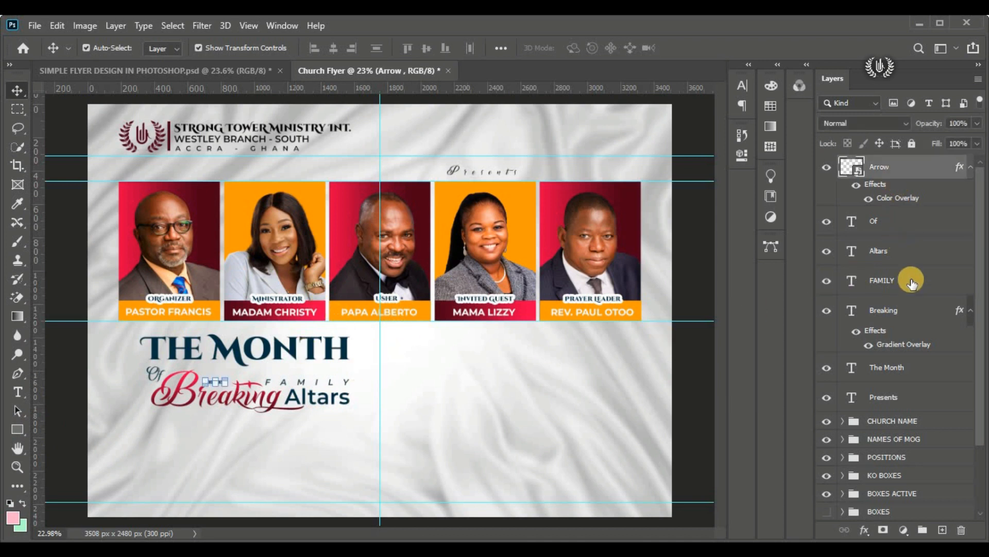
shift+click(899, 320)
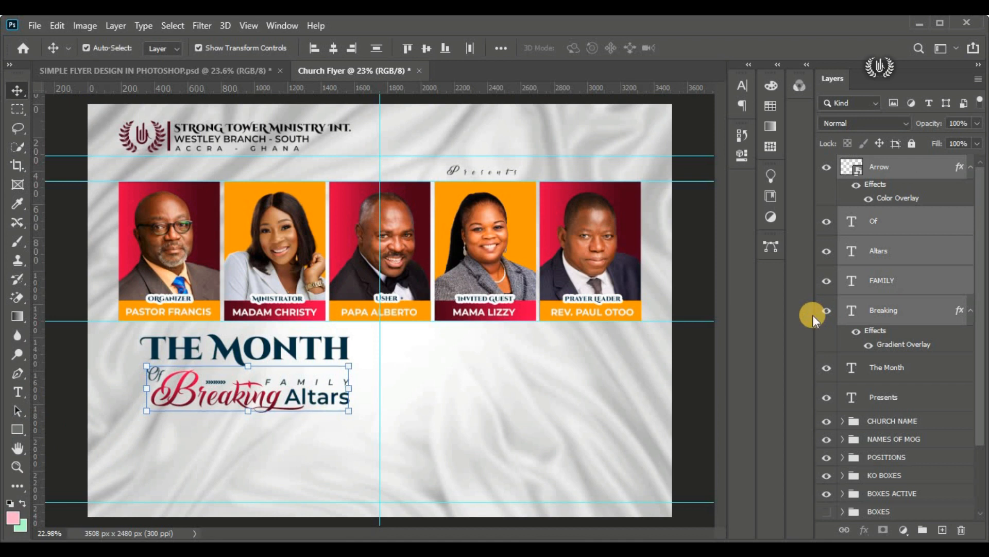
key(shift+Up)
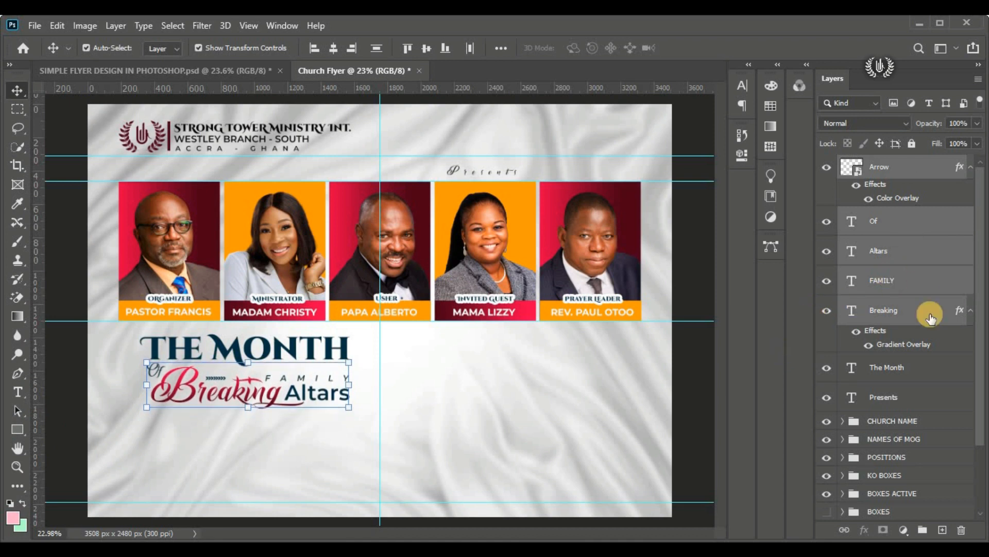
Step: Draw a rectangle about 1192 by 162 px under "Breaking Altars", placed above the Arrow layer
click(903, 397)
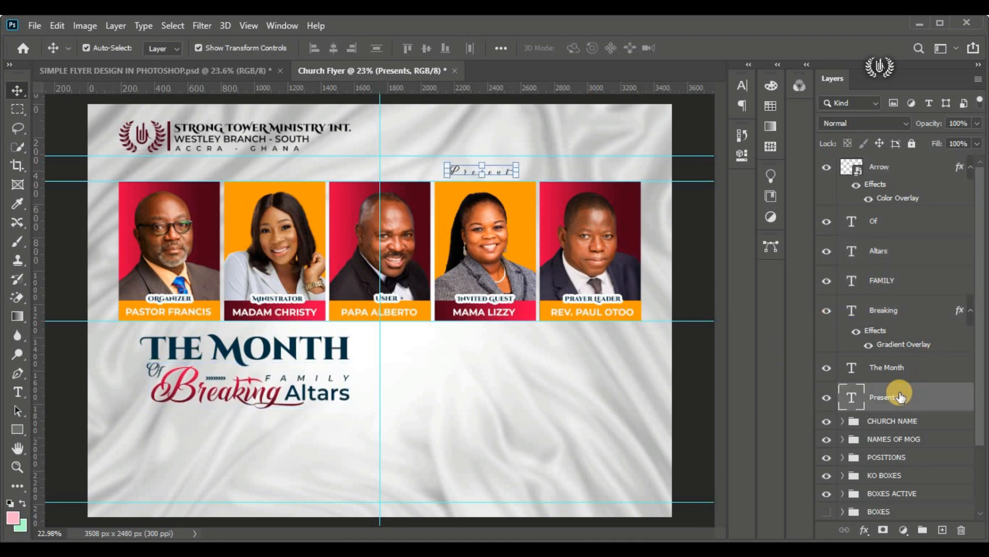
click(891, 367)
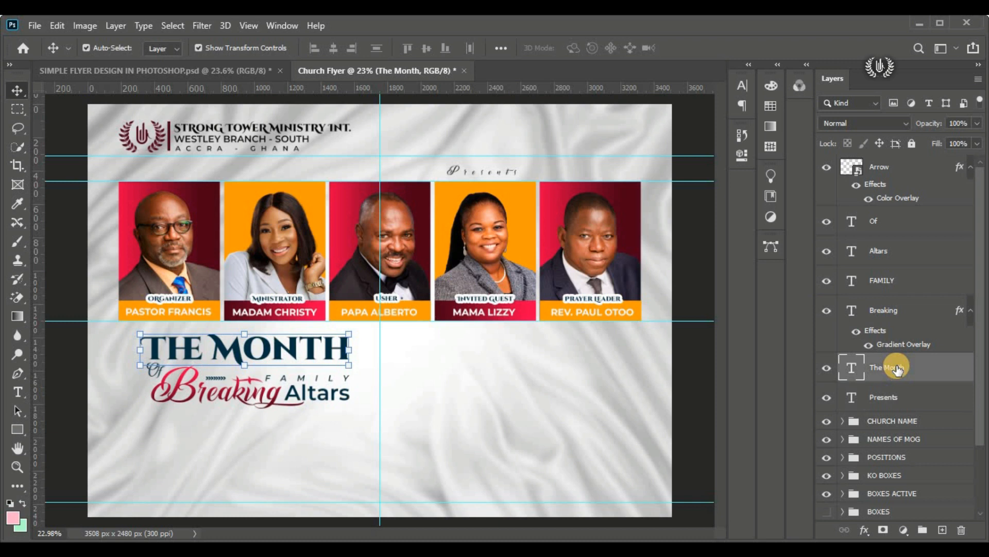
click(907, 170)
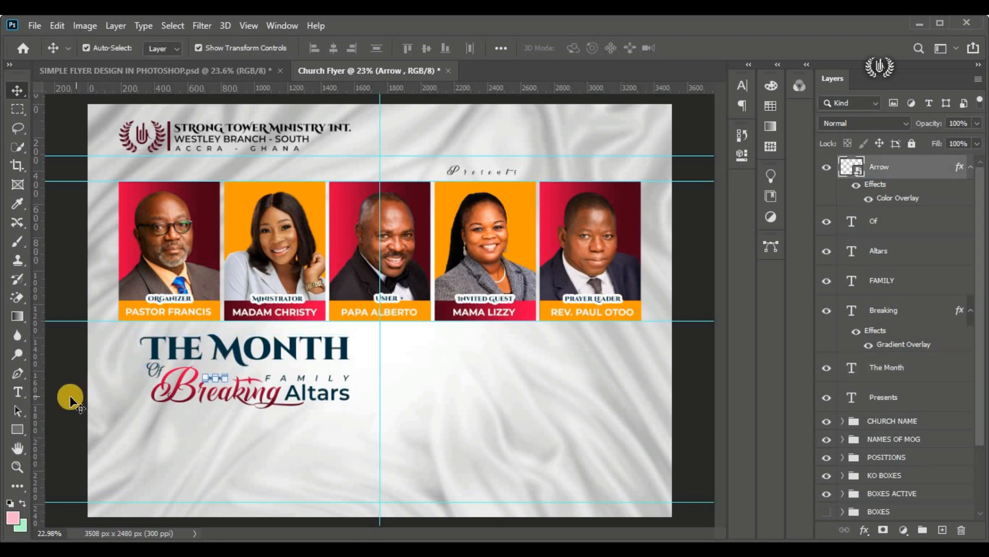
click(17, 429)
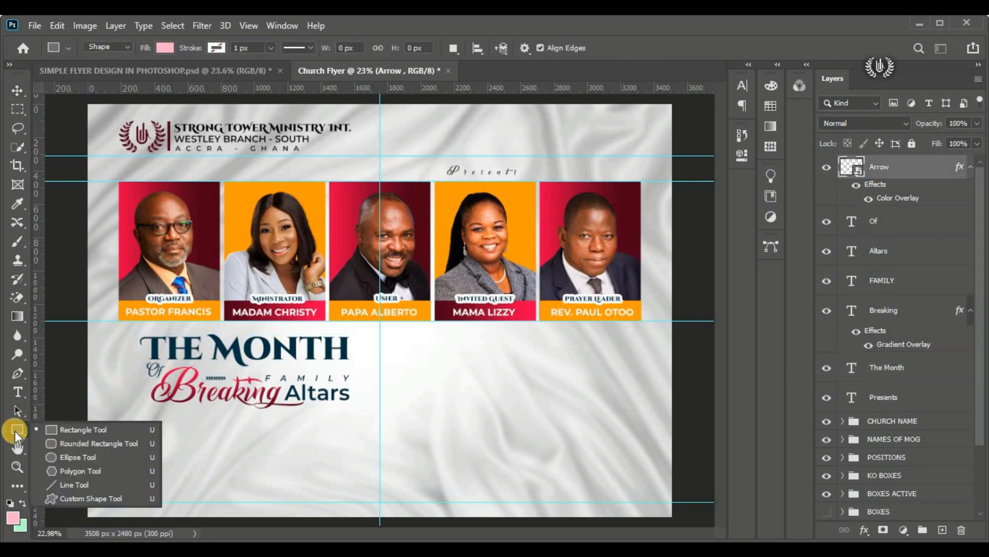
click(64, 429)
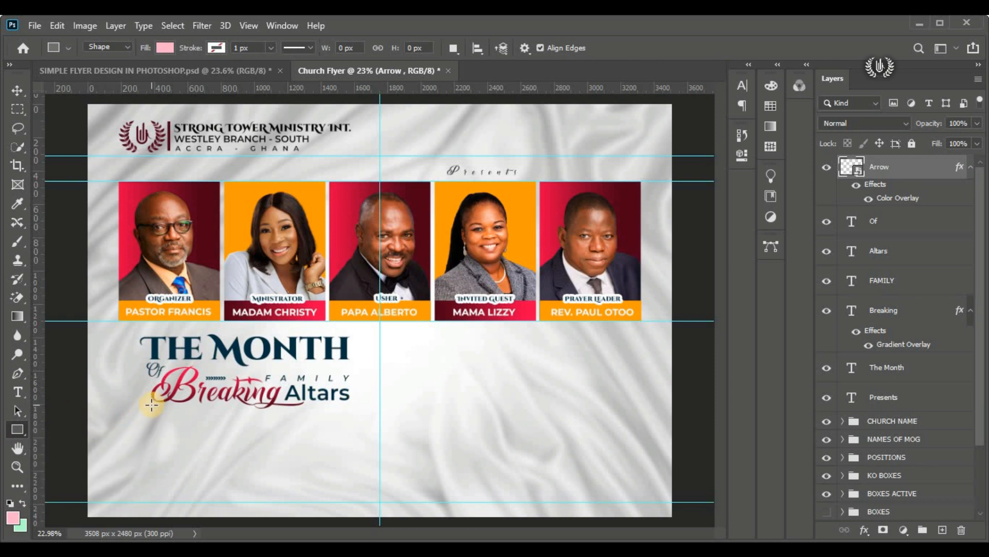
drag(150, 404, 348, 430)
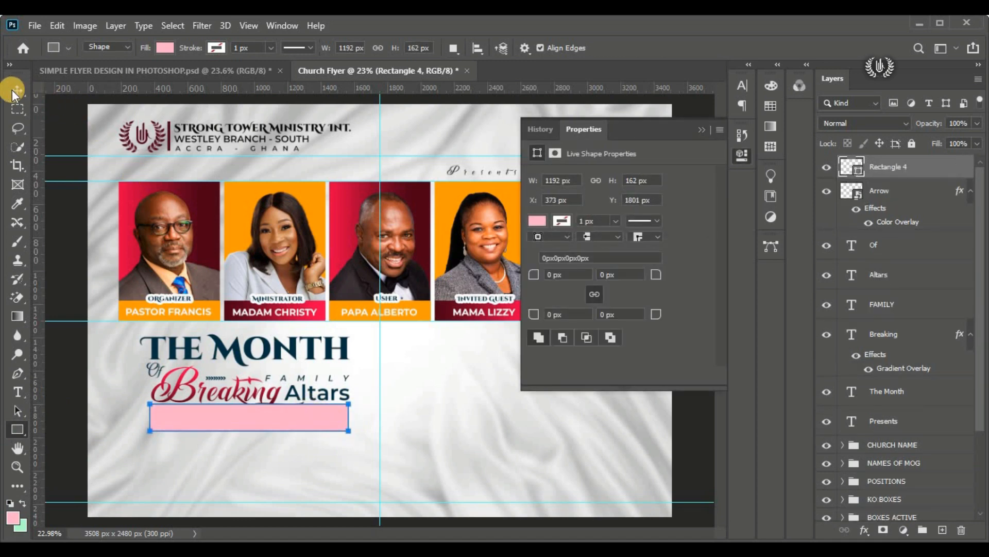
Step: Copy the deep cyan code 003042 from the Notepad design details and apply it as the rectangle's fill colour
click(14, 91)
double_click(858, 172)
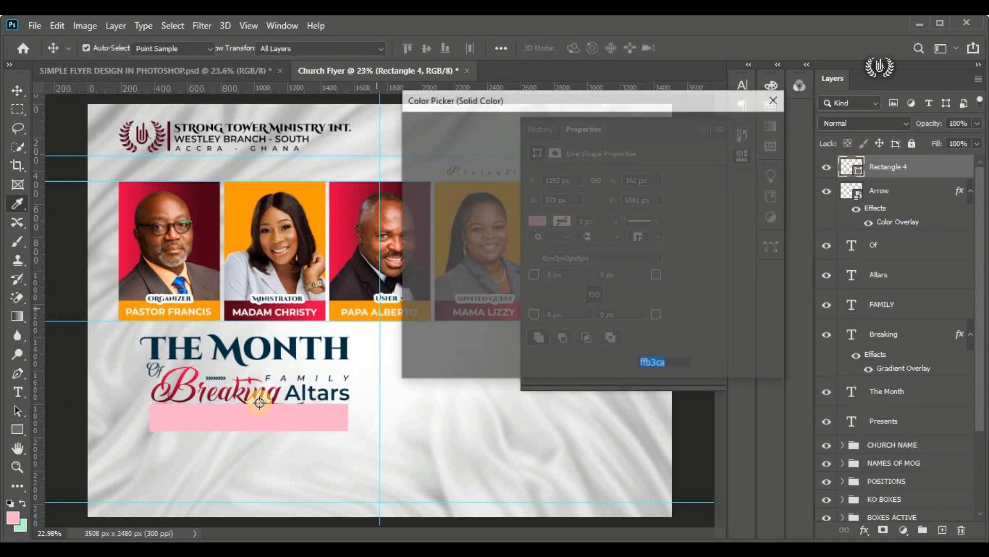
key(alt+Tab)
right_click(321, 215)
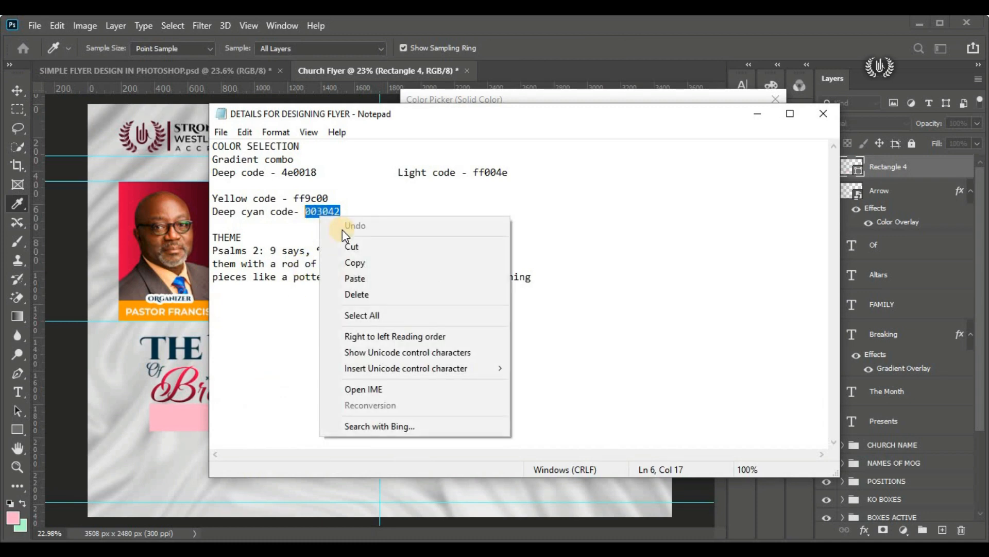
click(363, 266)
key(alt+Tab)
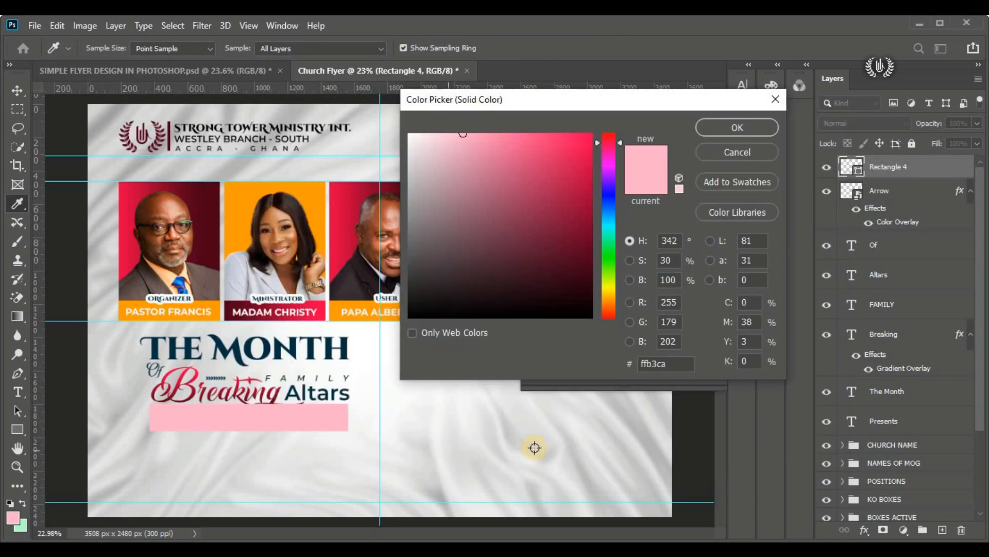
drag(664, 369, 625, 364)
right_click(644, 367)
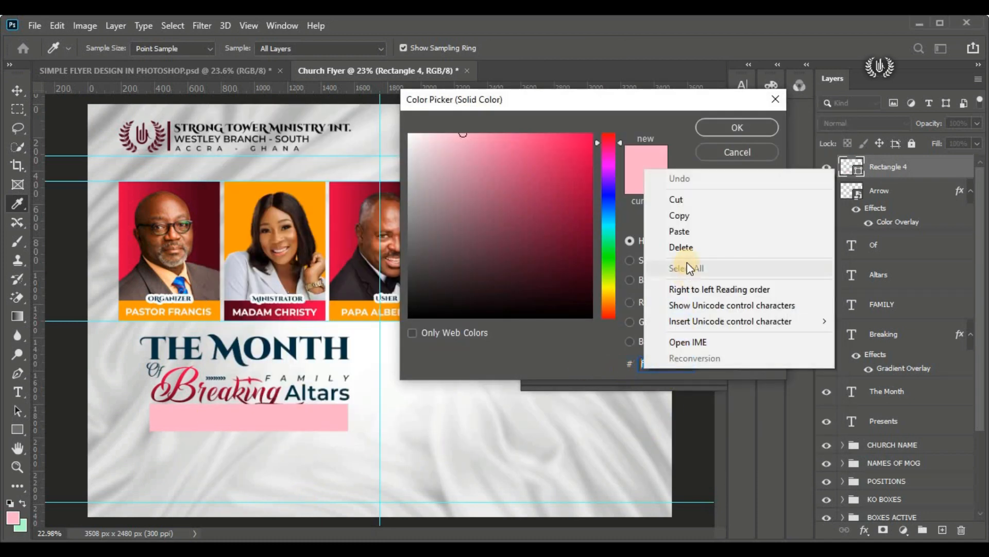
click(710, 235)
click(721, 131)
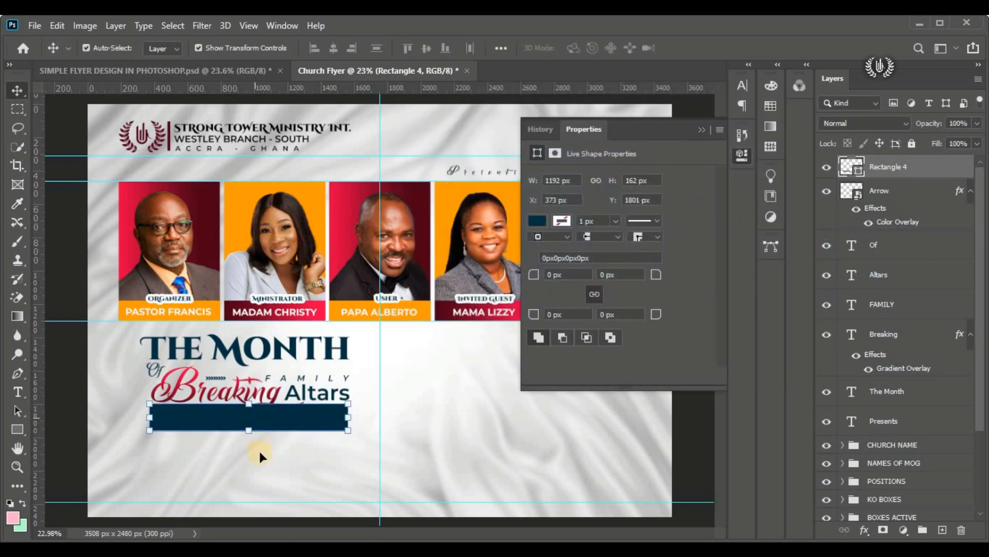
Step: Move the rectangle down to about Y 1839 px, leaving a small gap below the title, and collapse its properties
drag(273, 420, 273, 421)
scroll(219, 441, up, 3)
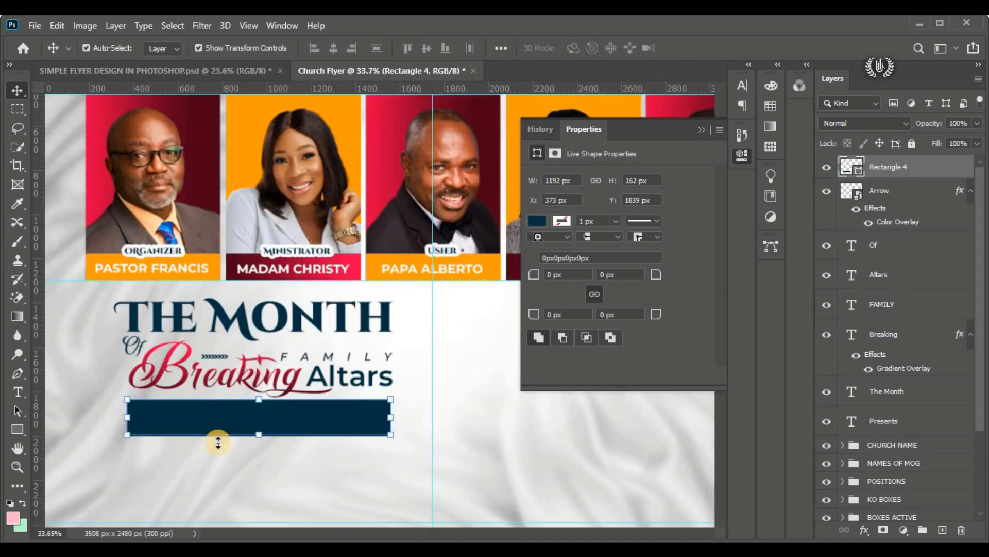
click(702, 129)
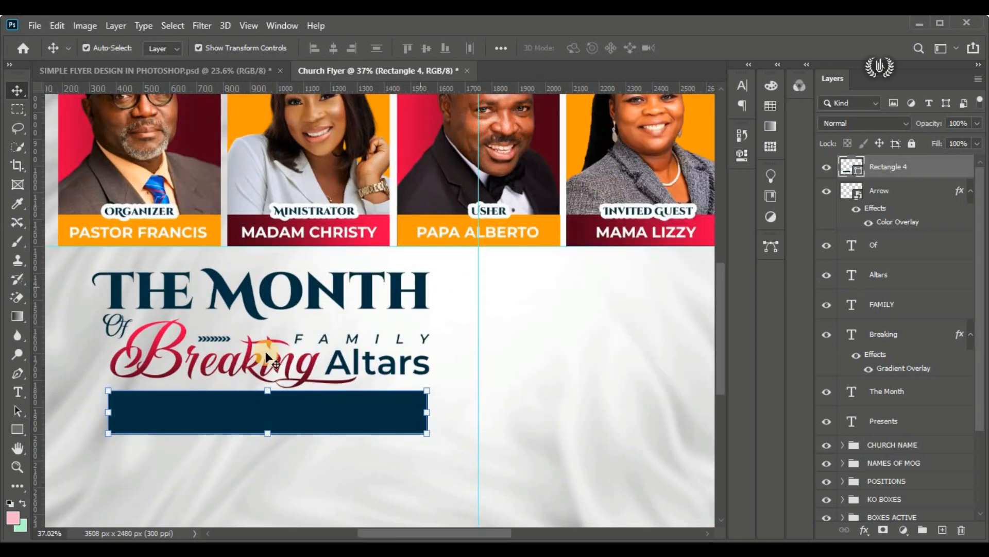
Step: Add a placeholder text line over the dark rectangle and set its colour to white (ffffff)
drag(17, 391, 100, 391)
click(561, 337)
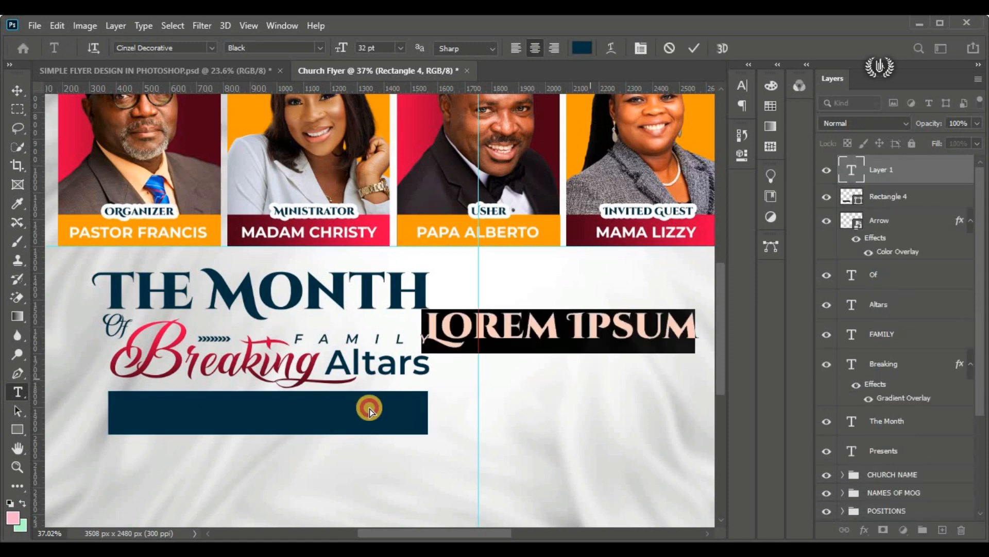
key(BackSpace)
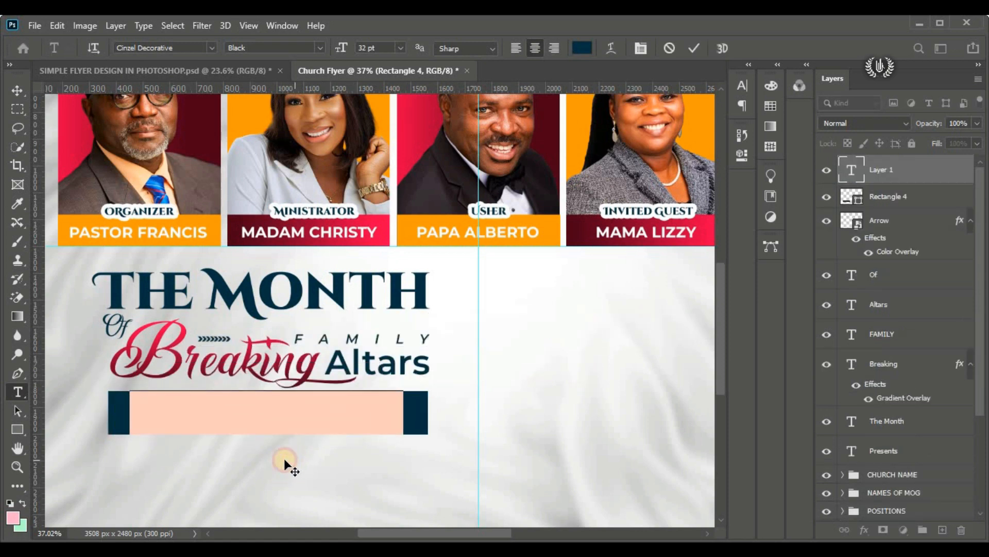
click(586, 48)
drag(499, 199, 360, 46)
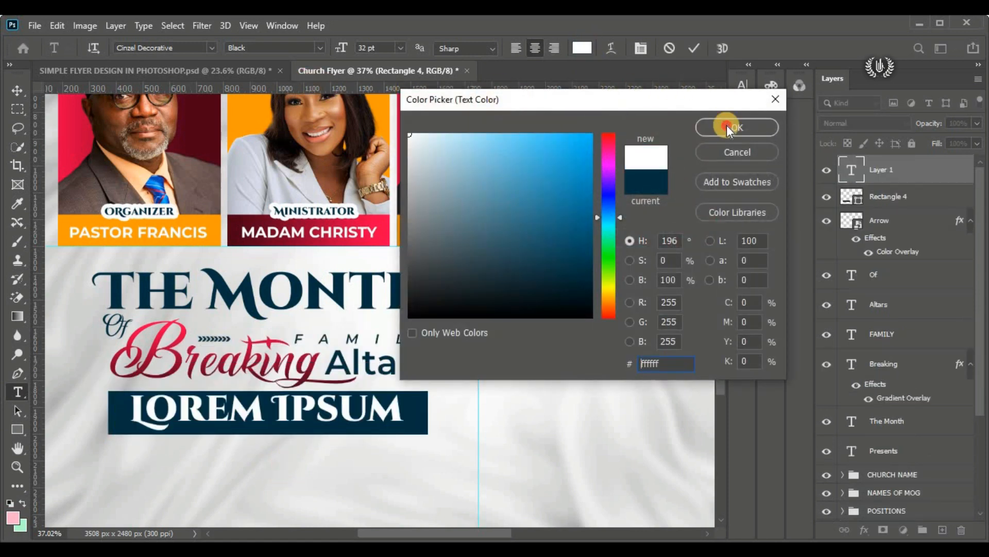
click(727, 127)
Step: Set the placeholder text's font to Montserrat SemiBold at 20 pt
click(209, 49)
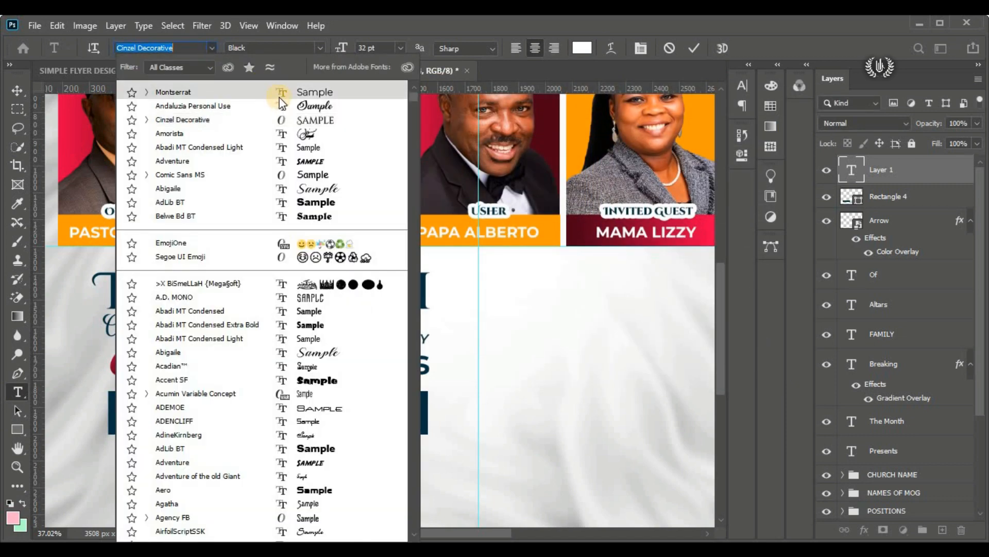
click(358, 92)
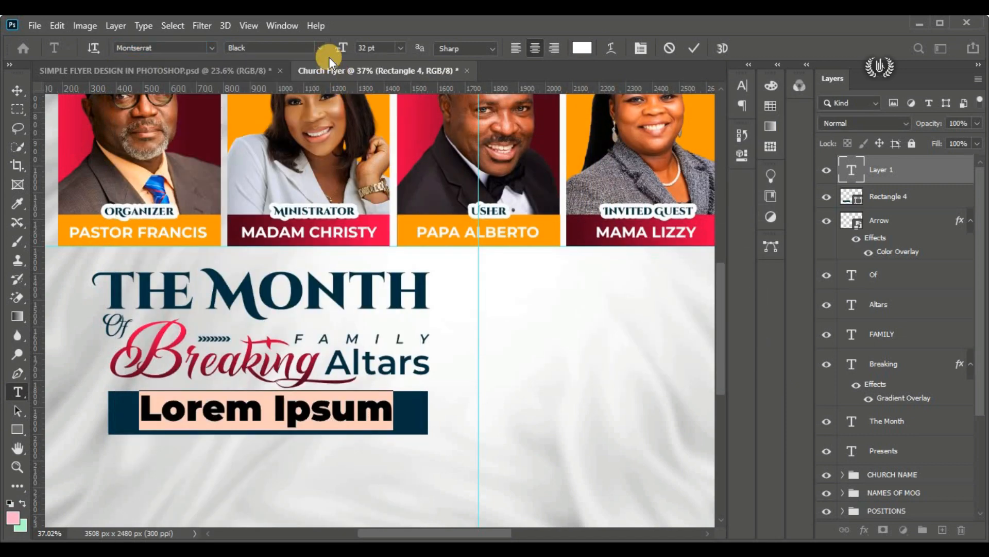
click(315, 48)
click(330, 176)
click(388, 51)
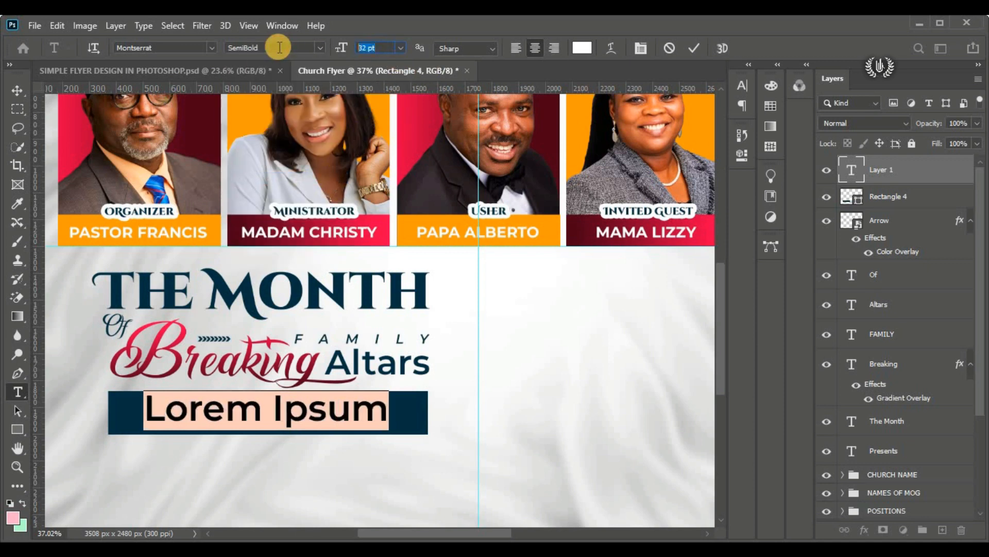
text(20)
key(Return)
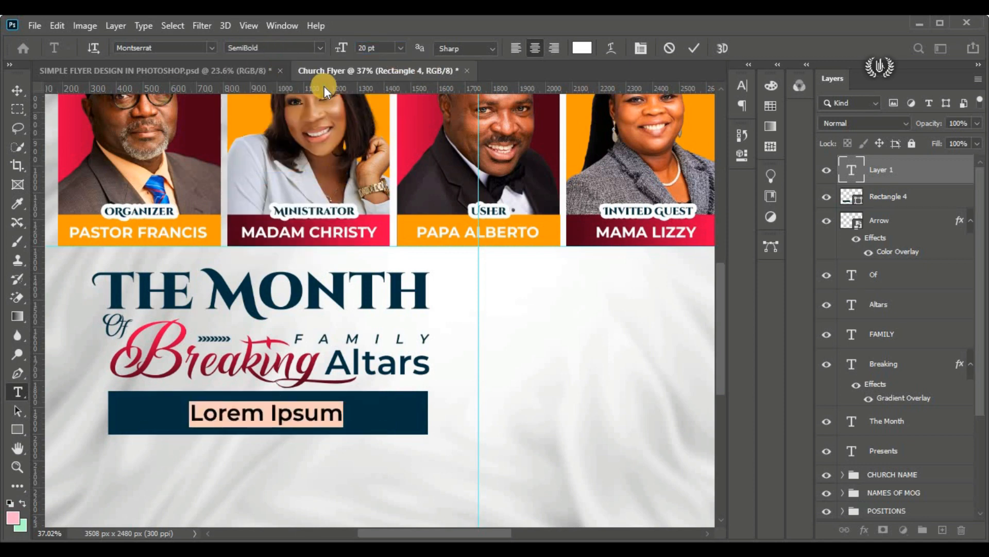
Step: Set the placeholder text's size to 15 pt and replace its wording with "BY FIRE BY FOR - OGYAA"
text(15)
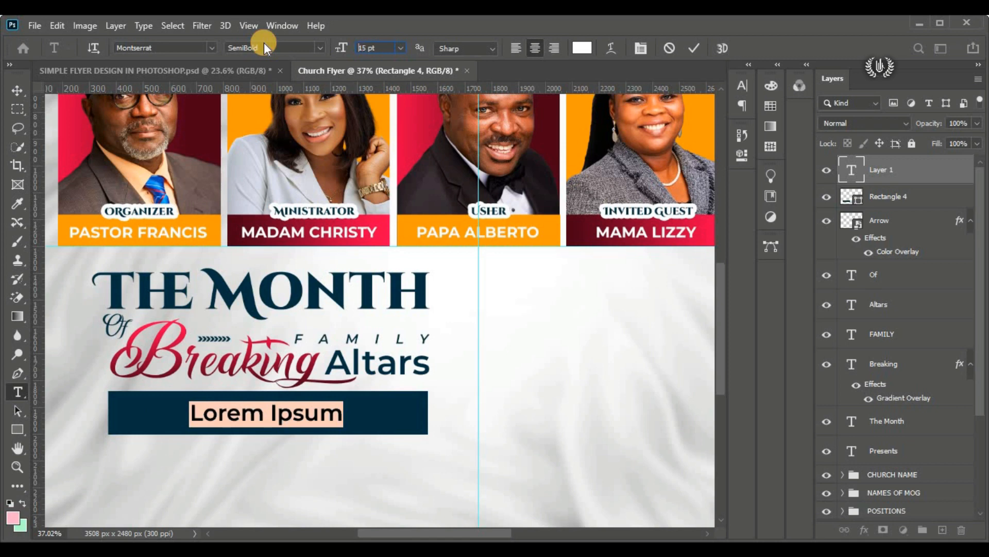
key(Return)
scroll(269, 420, up, 1)
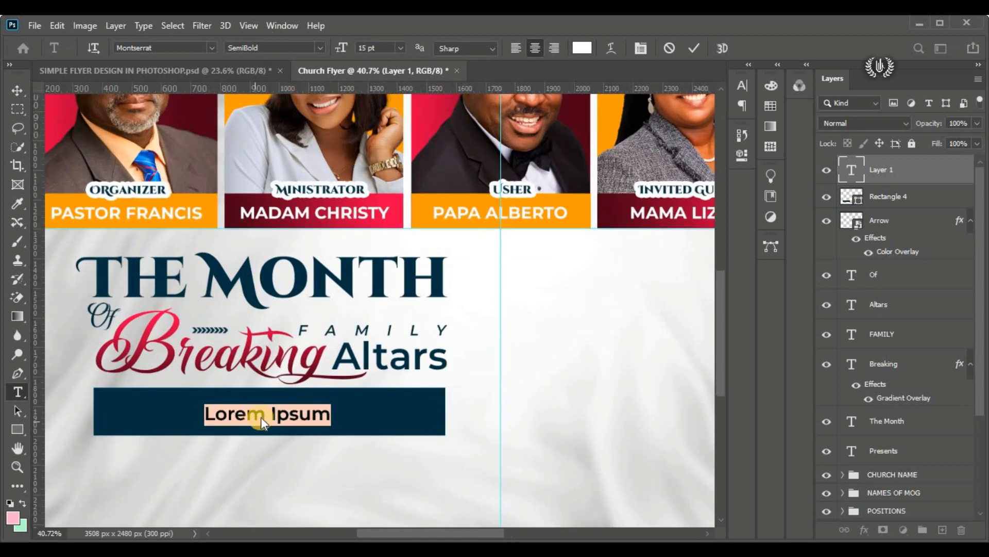
text(BY FIRE BY FOR - OGYAA)
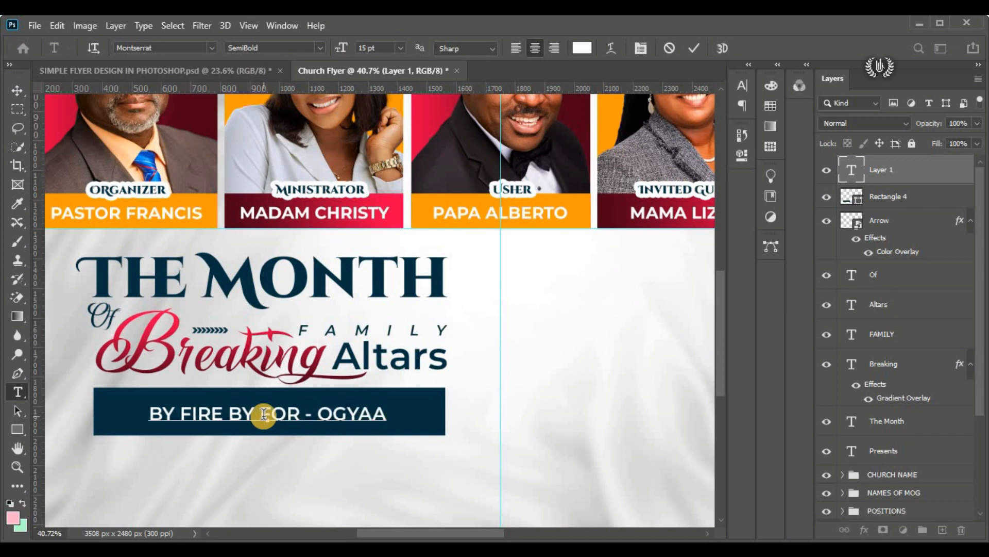
key(ctrl+Return)
Step: Scale the "BY FIRE BY FOR - OGYAA" text to about 138.5% so it spans nearly the full width of the dark bar
click(57, 25)
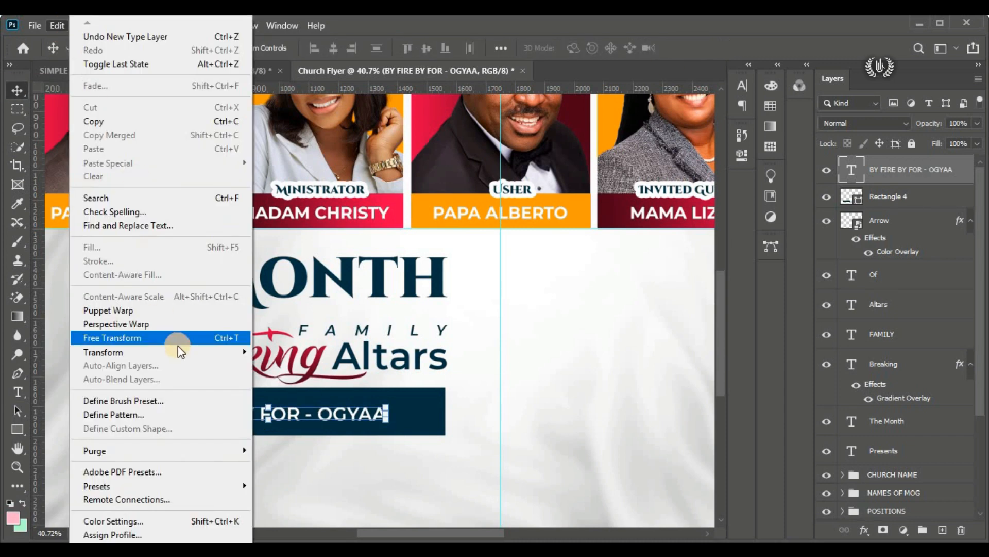
click(119, 333)
drag(390, 412, 434, 412)
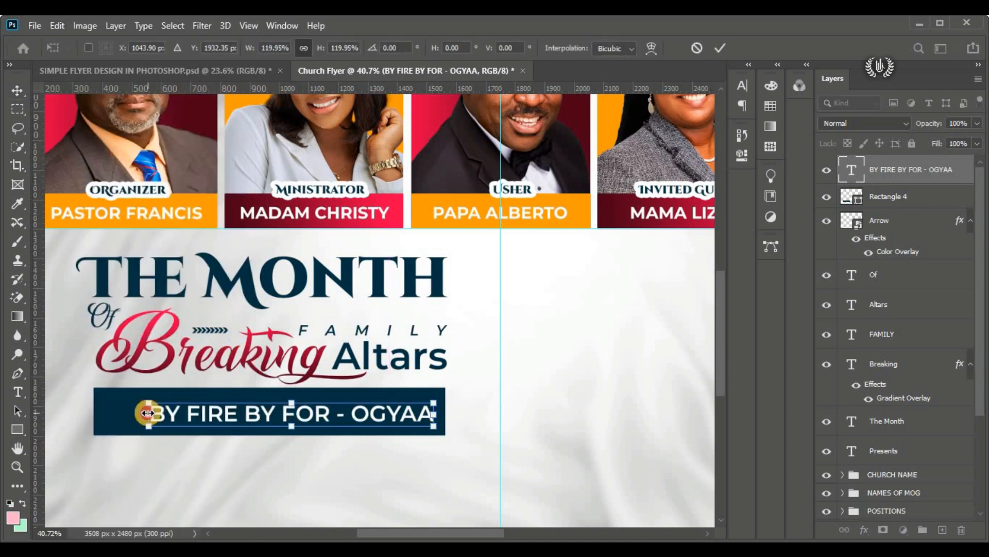
drag(148, 412, 107, 413)
click(719, 49)
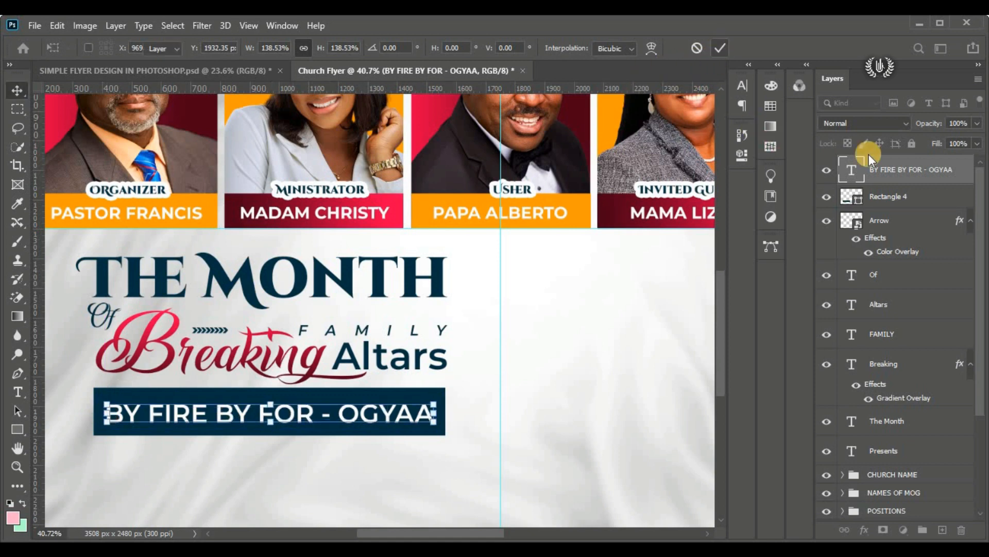
Step: Centre the "BY FIRE BY FOR - OGYAA" text horizontally and vertically on the dark rectangle, then deselect the layers
shift+click(902, 202)
click(373, 49)
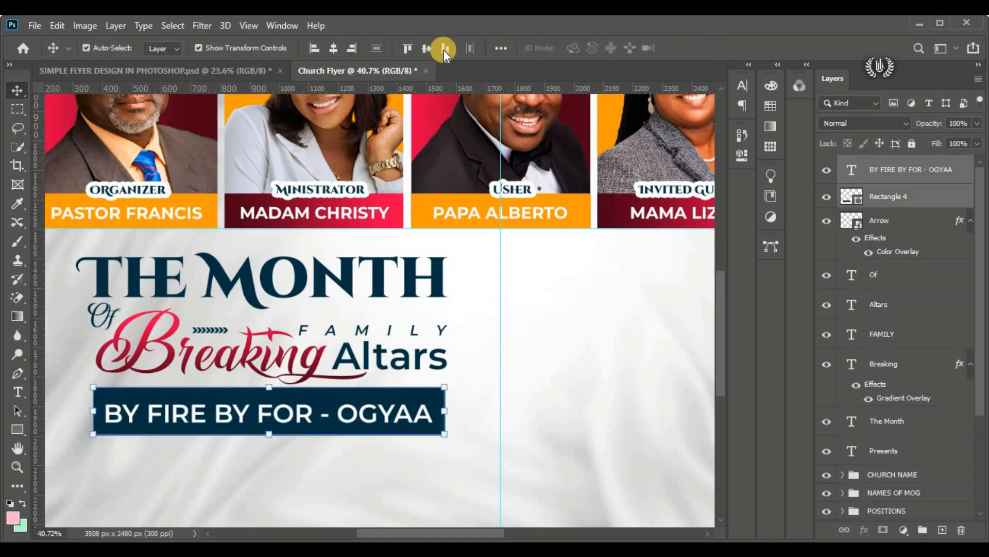
click(426, 50)
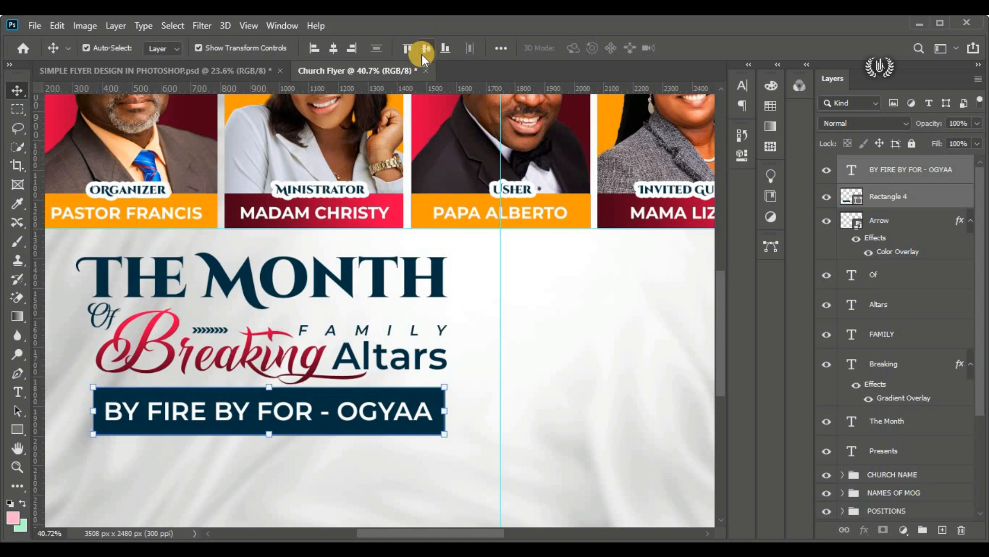
click(950, 169)
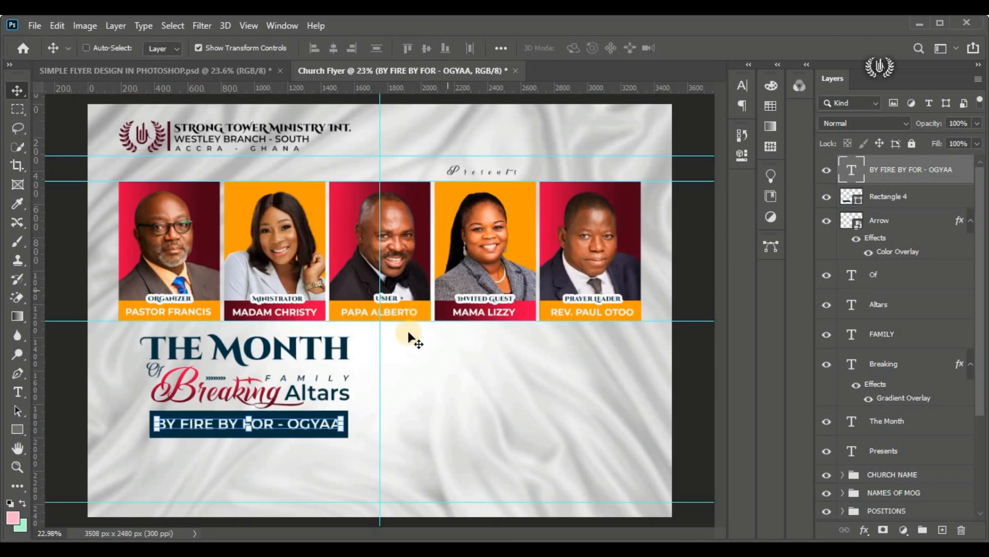
key(ctrl+0)
click(72, 418)
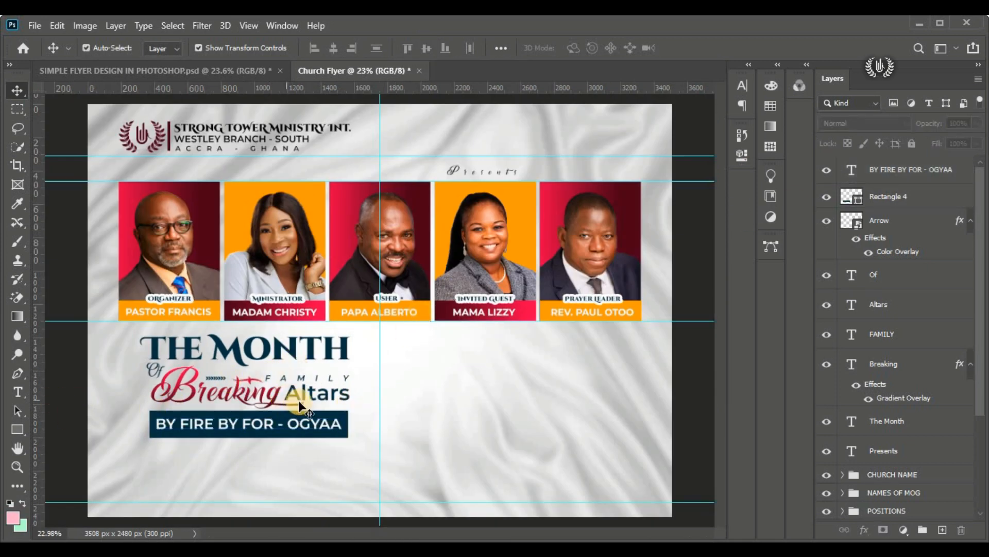
Step: Place the flame-fire image as an embedded layer above the "BY FIRE BY FOR - OGYAA" text layer
click(954, 175)
click(35, 25)
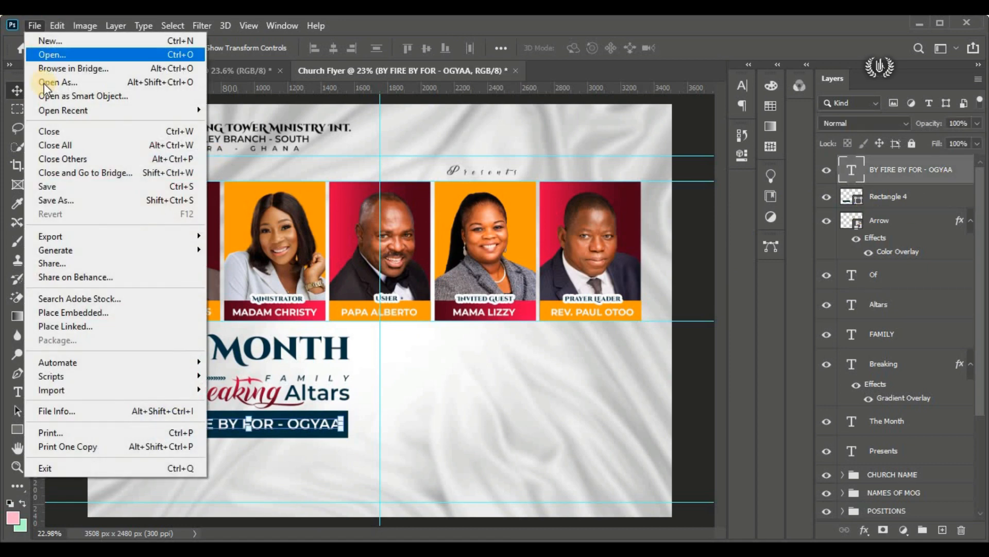
click(125, 314)
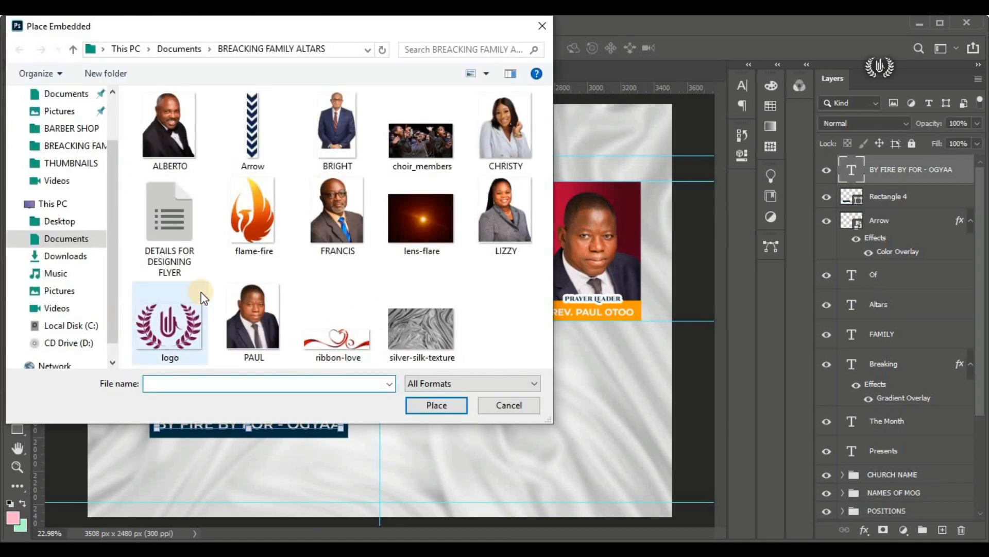
click(249, 243)
click(435, 403)
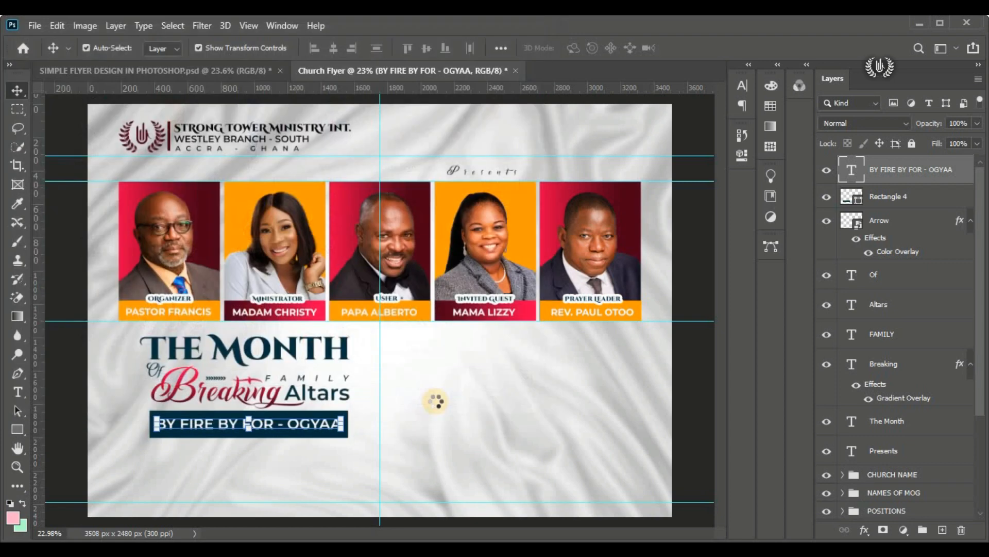
Step: Scale the flame image to about 10.6% and position it over the right end of the dark bar
scroll(362, 385, up, 2)
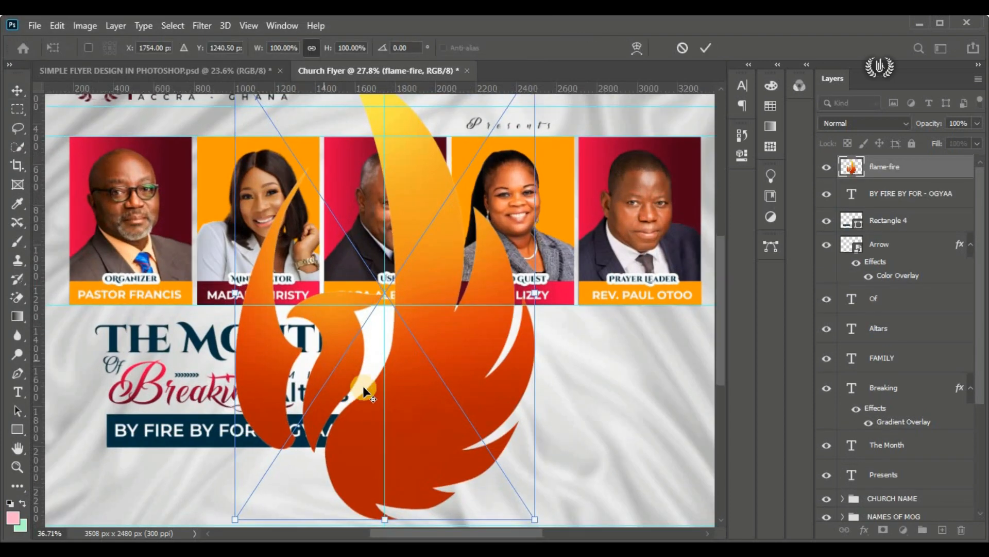
drag(584, 261, 365, 442)
scroll(375, 466, up, 2)
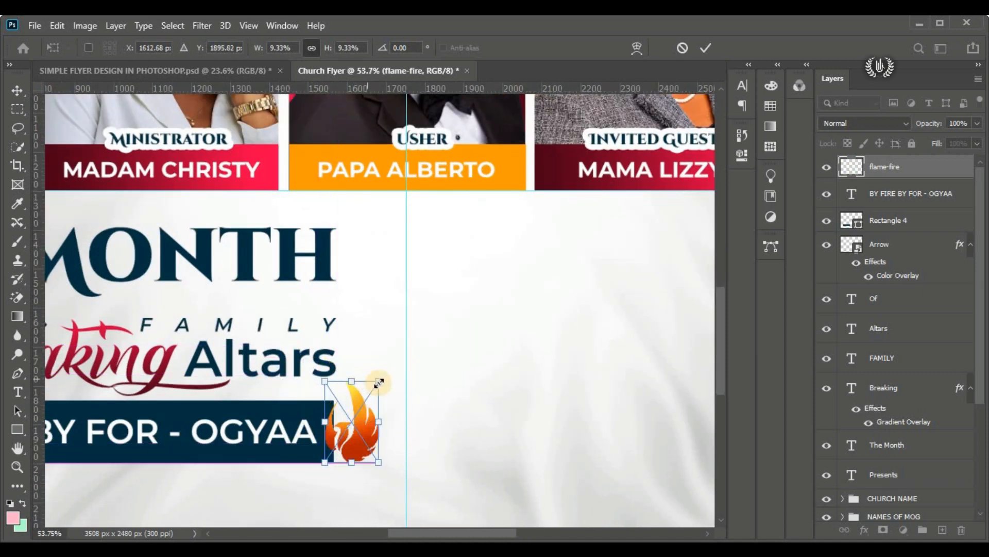
drag(379, 383, 392, 375)
mouse_move(368, 412)
mouse_down()
mouse_move(362, 426)
mouse_move(370, 419)
mouse_up()
click(706, 48)
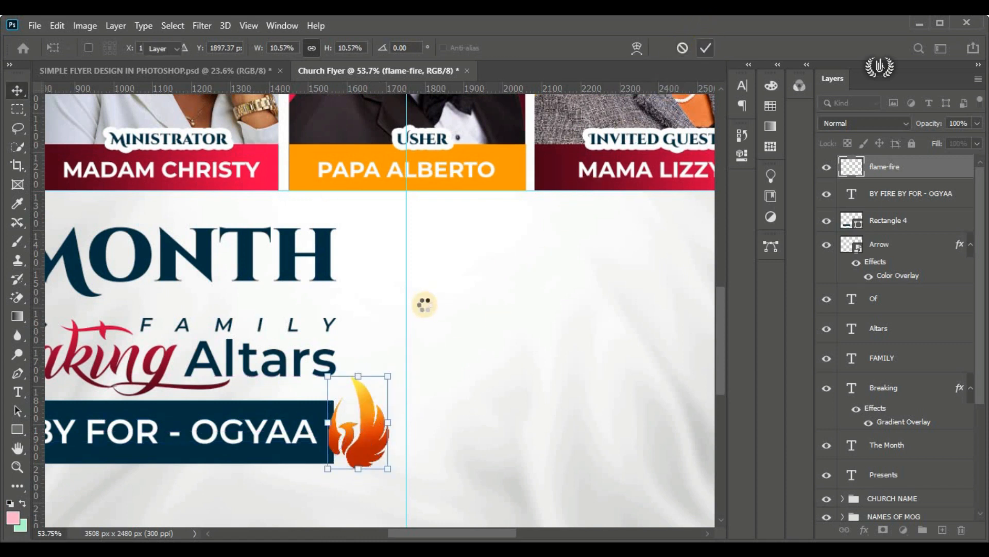
Step: Give the flame layer a 15 px white stroke positioned outside
drag(723, 305, 723, 330)
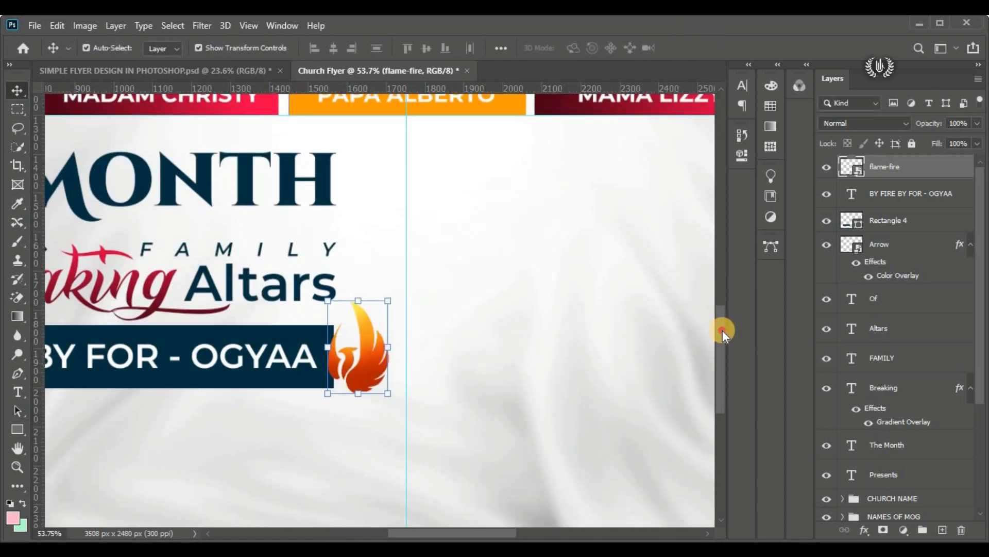
click(865, 529)
click(889, 390)
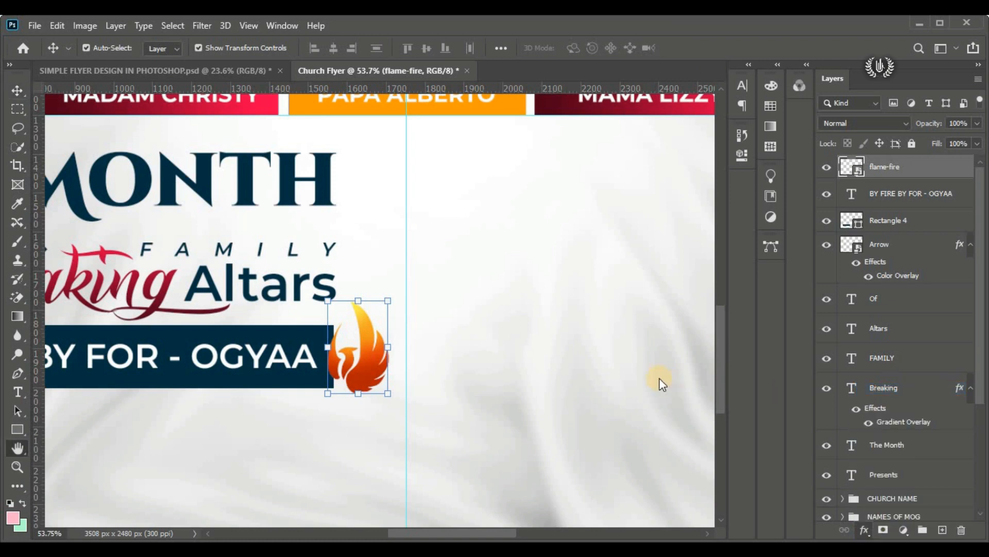
click(445, 183)
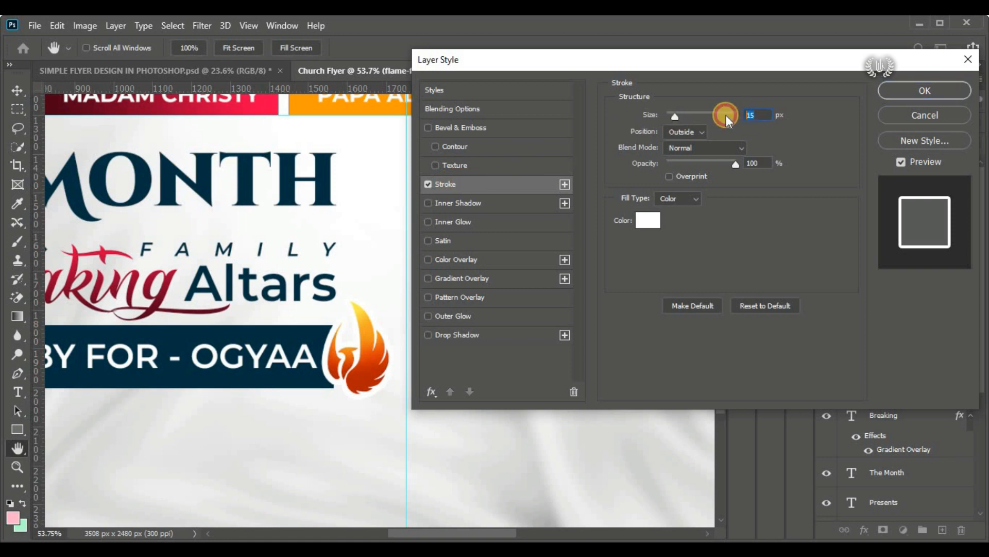
click(678, 132)
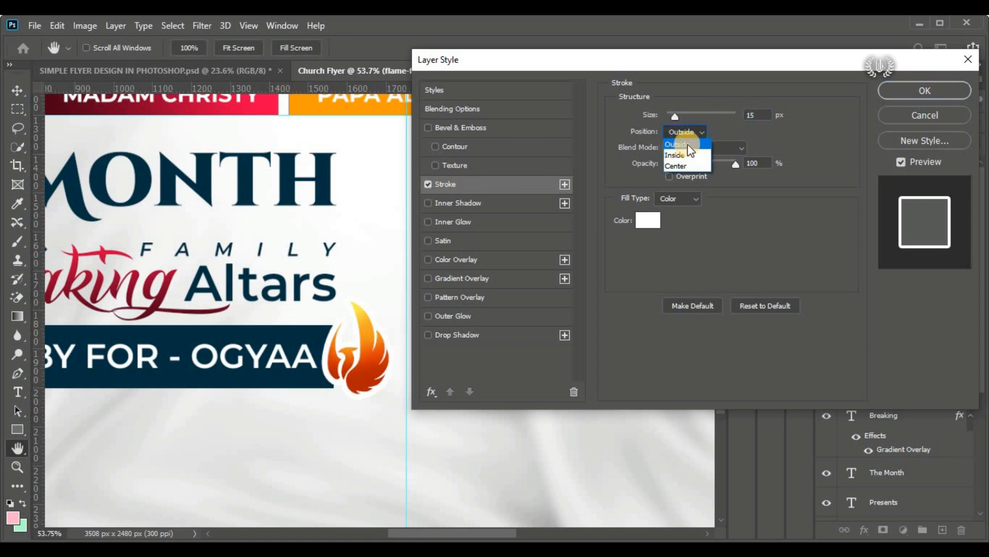
click(893, 93)
Step: Enlarge the flame slightly to about 11.4%, extending it above and below the end of the bar
drag(360, 376, 364, 390)
drag(359, 309, 359, 300)
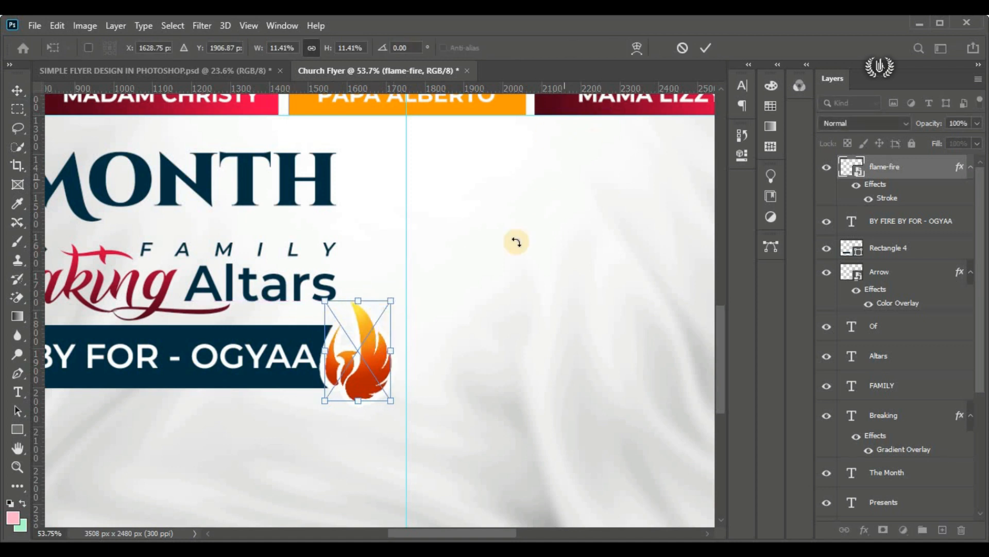
click(706, 47)
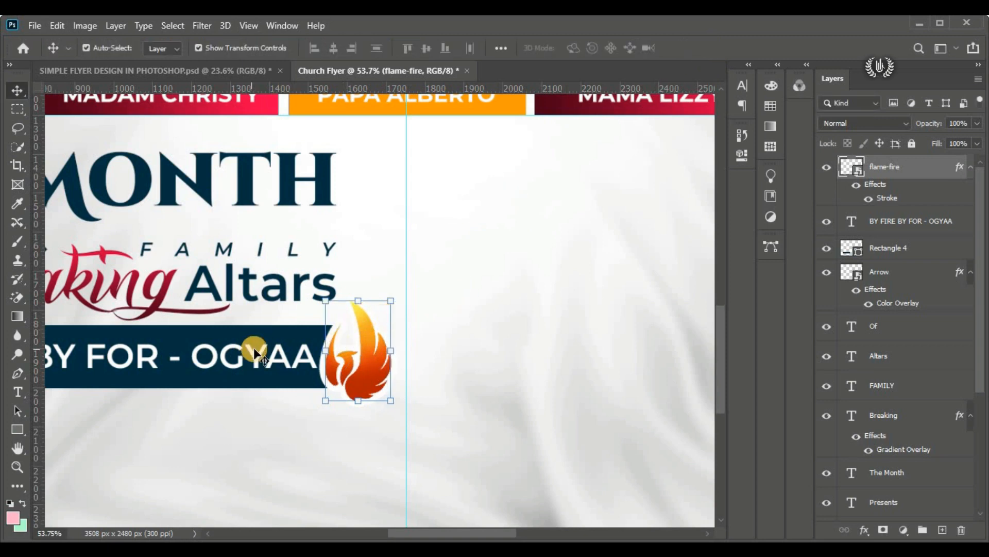
Step: Scale the "BY FIRE BY FOR - OGYAA" text to about 97% and nudge it slightly left, leaving space before the flame
scroll(254, 347, down, 3)
drag(428, 525, 400, 533)
click(373, 361)
mouse_move(432, 356)
mouse_down()
mouse_move(415, 356)
mouse_move(427, 357)
mouse_move(418, 363)
mouse_up()
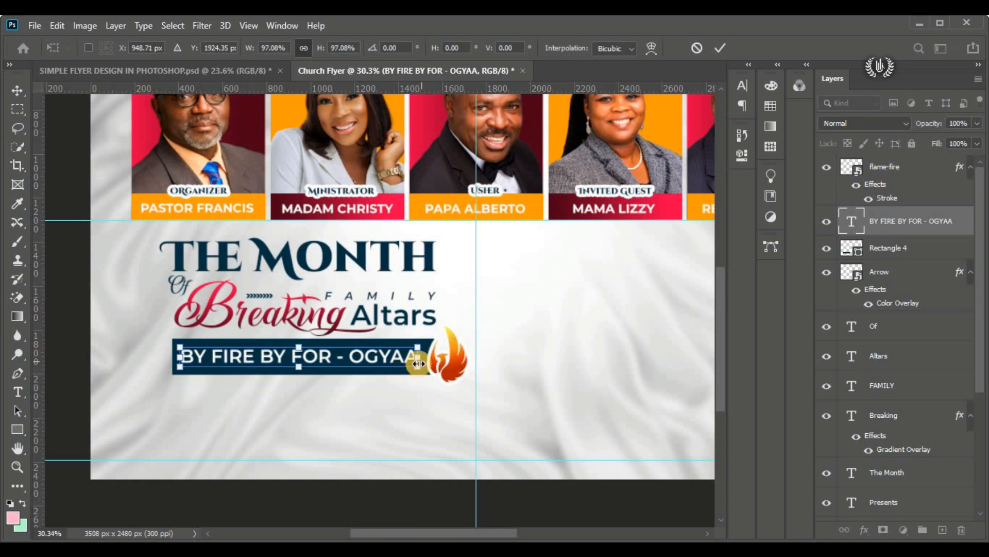
click(719, 48)
double_click(282, 355)
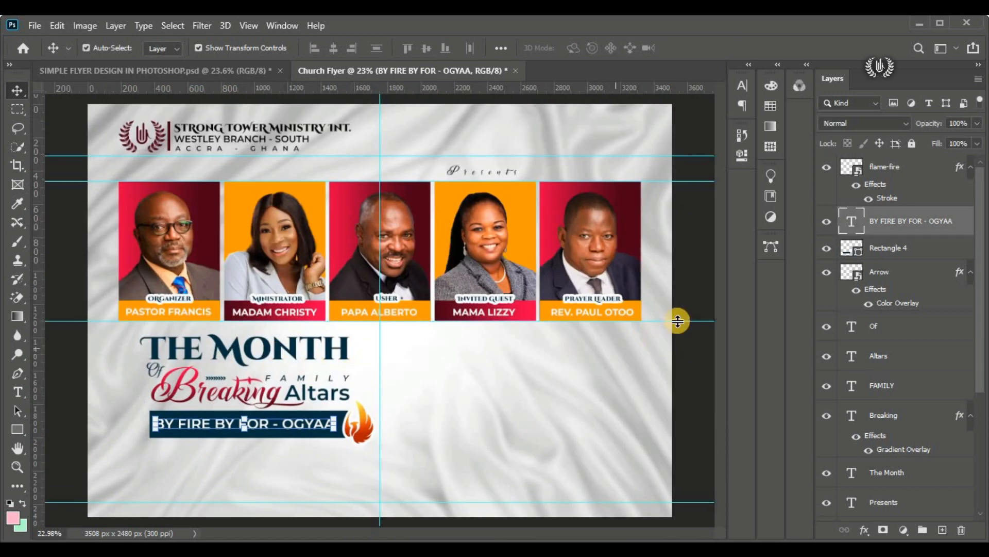
click(697, 356)
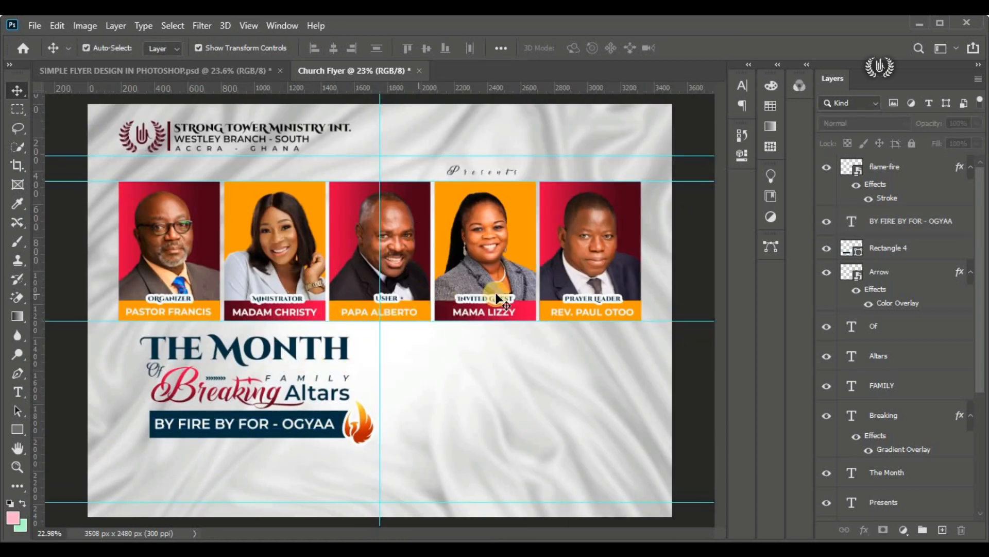
Step: Group all title layers from flame-fire down to The Month and name the group THE MONTH
click(914, 167)
scroll(882, 399, down, 2)
scroll(883, 399, down, 2)
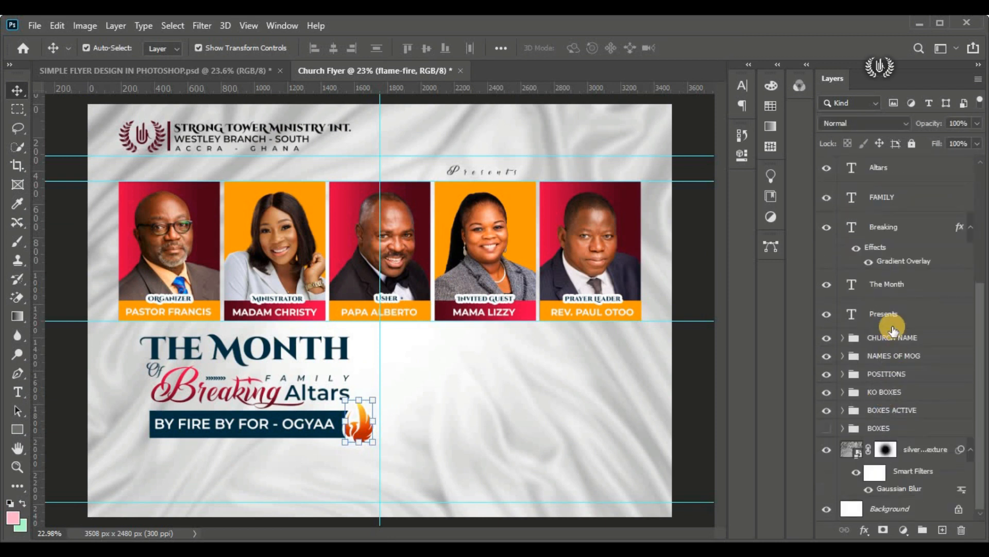
shift+double_click(899, 288)
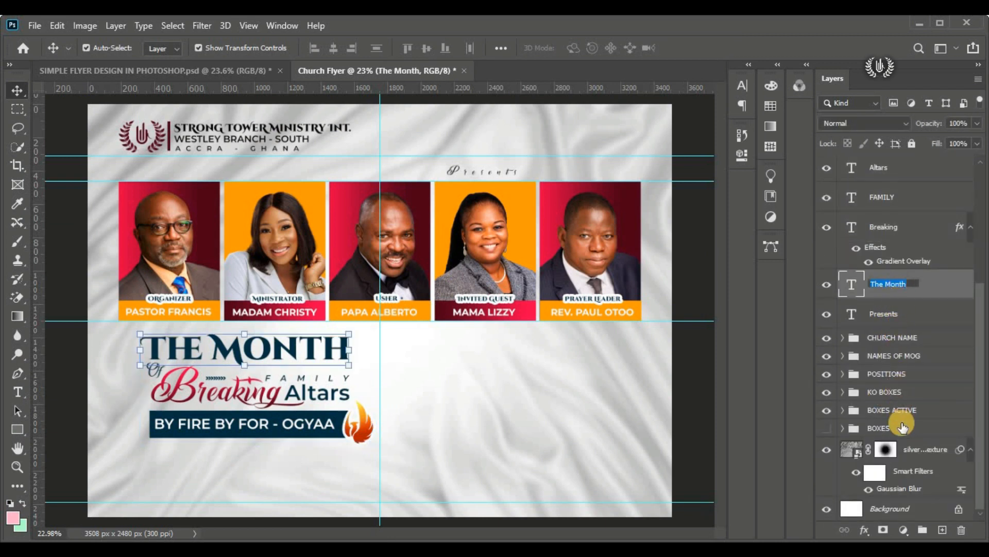
click(933, 290)
scroll(908, 254, up, 4)
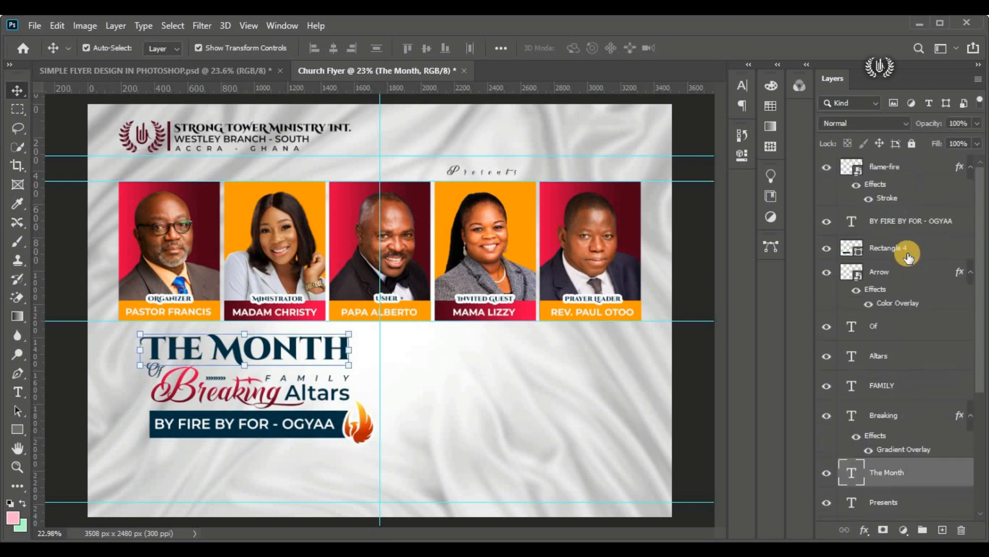
shift+click(897, 174)
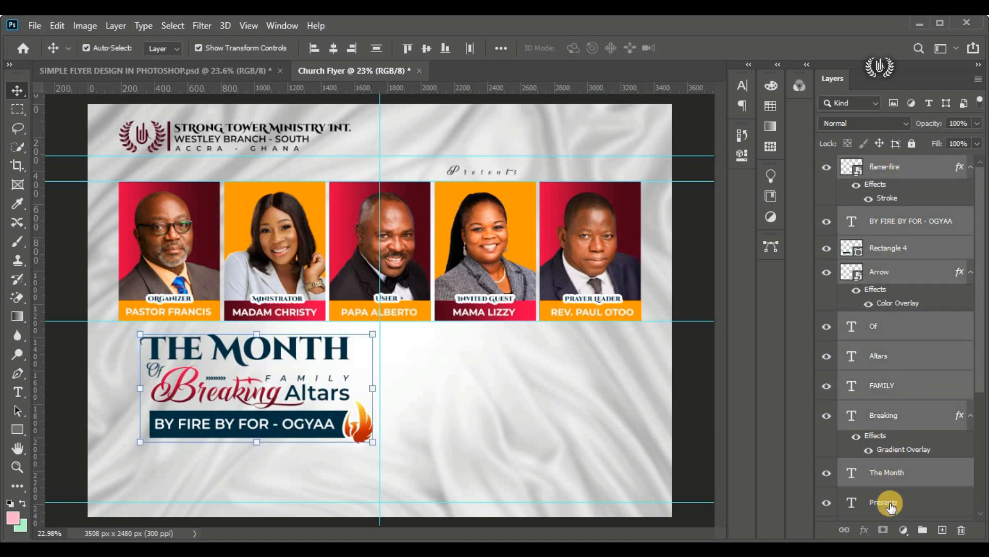
click(921, 530)
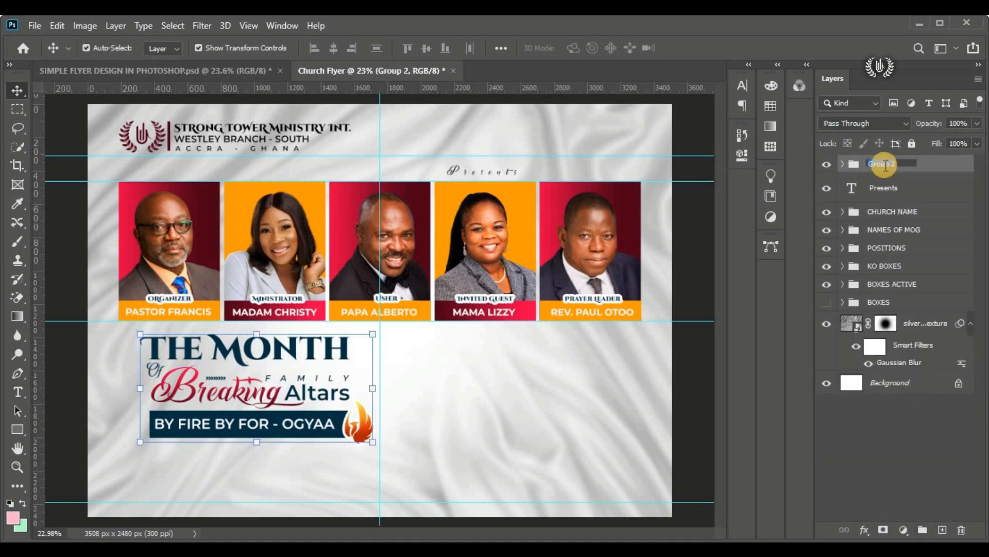
text(MONTH)
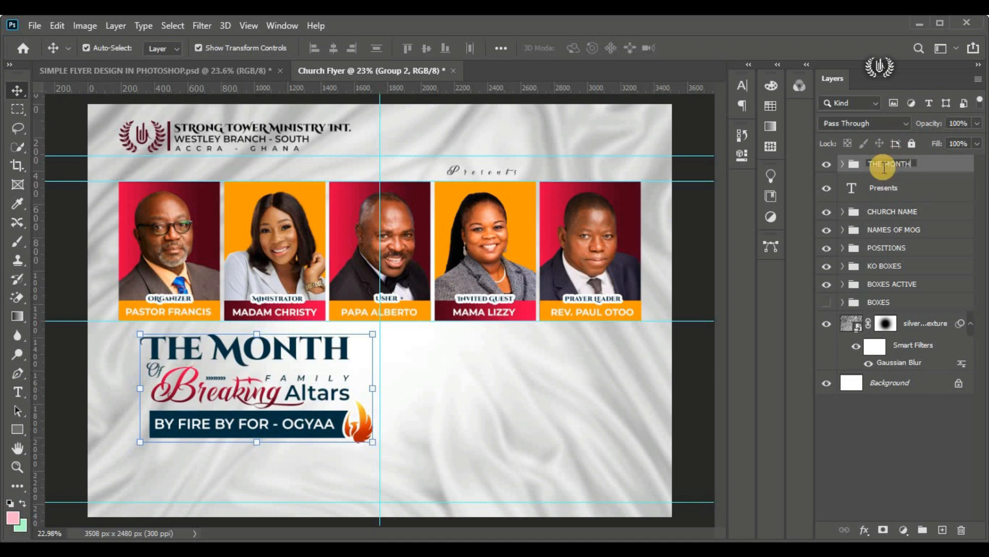
key(Return)
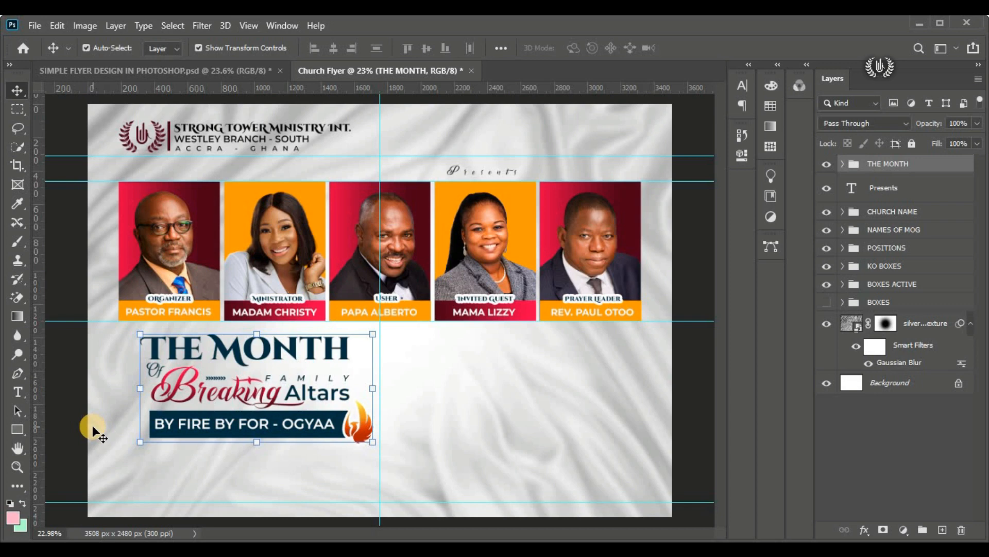
Step: Place the BRIGHT portrait image as an embedded layer above the THE MONTH group
click(31, 25)
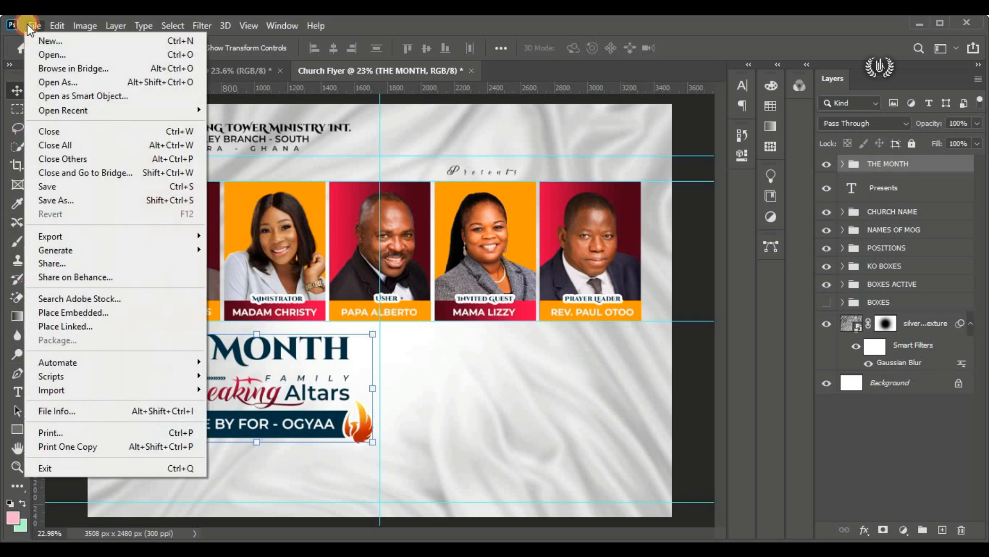
click(123, 313)
click(325, 158)
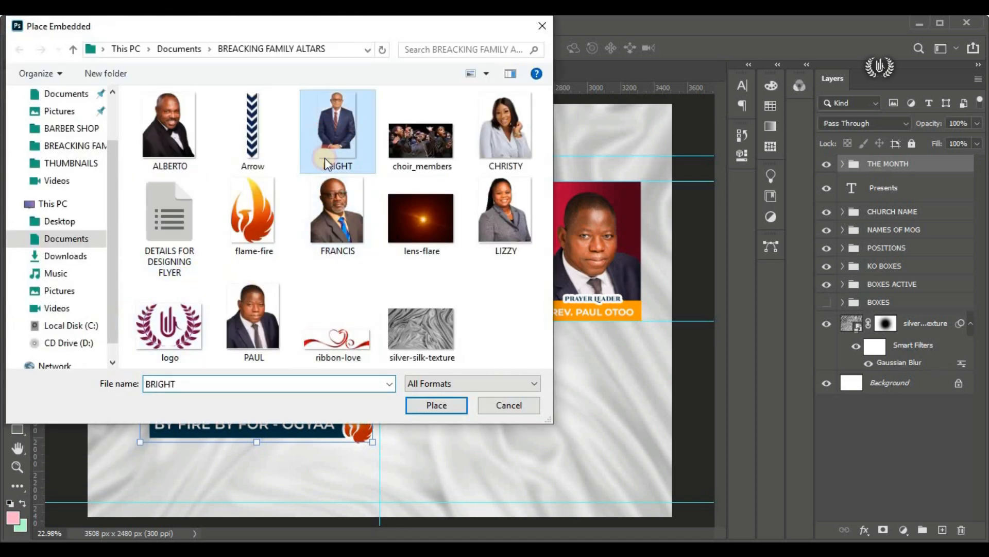
click(433, 407)
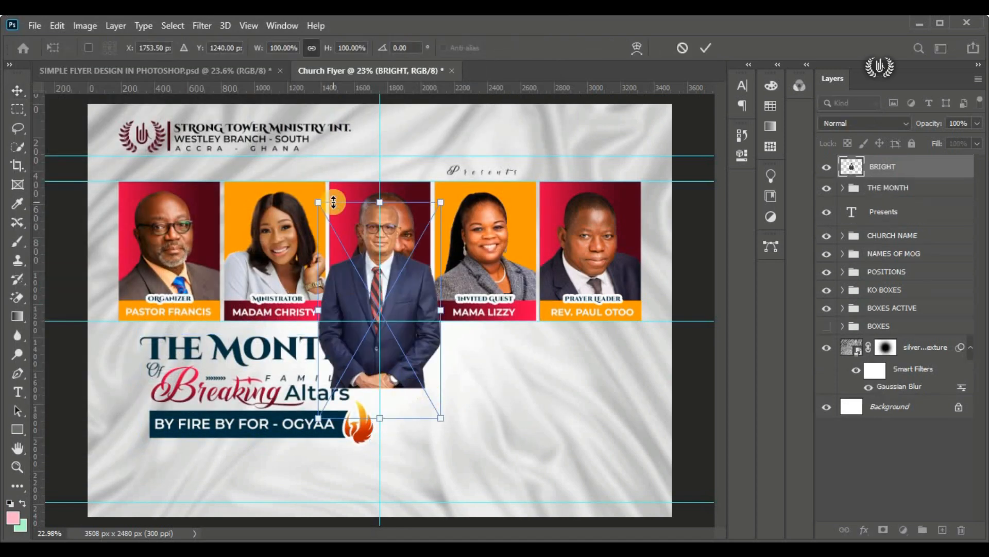
Step: Scale the BRIGHT portrait to about 142.68% and position it beside the title block, below the guide under the portrait row
drag(394, 272, 498, 412)
drag(484, 344, 484, 252)
drag(492, 385, 508, 449)
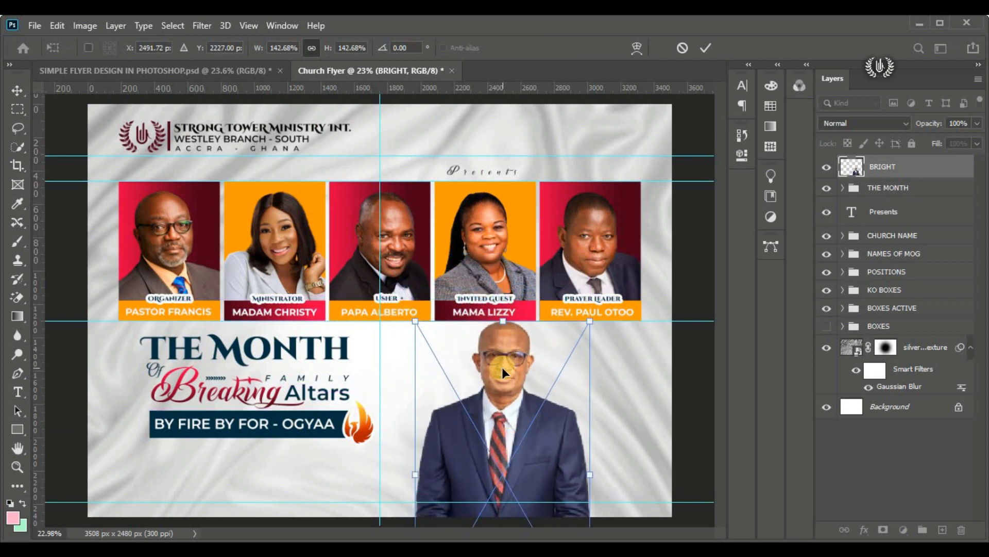
drag(503, 339, 503, 360)
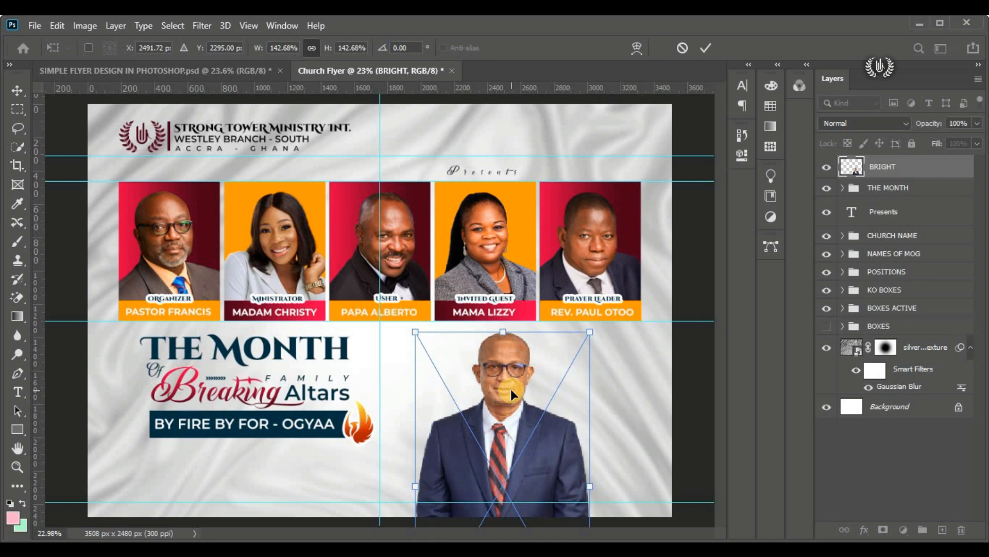
drag(511, 389, 484, 392)
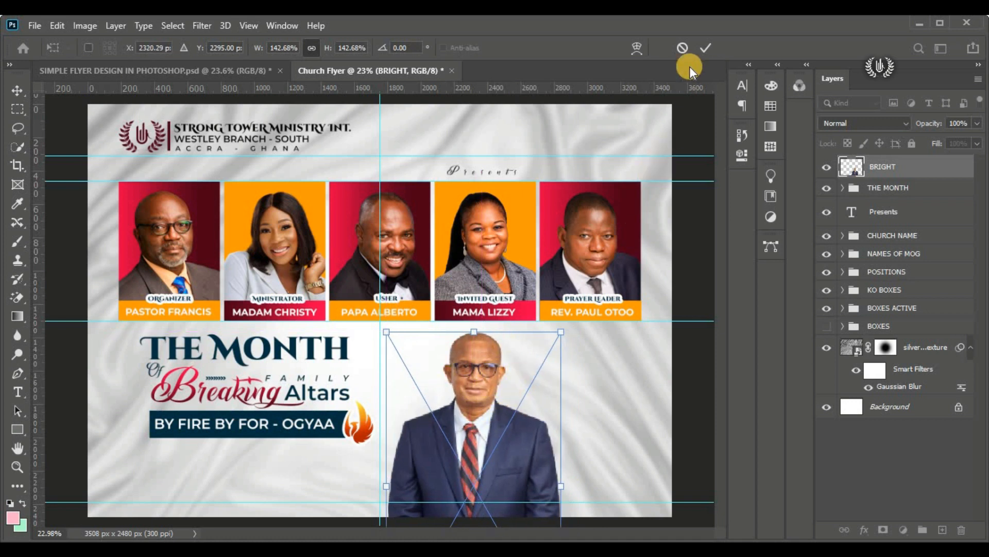
click(705, 48)
click(684, 355)
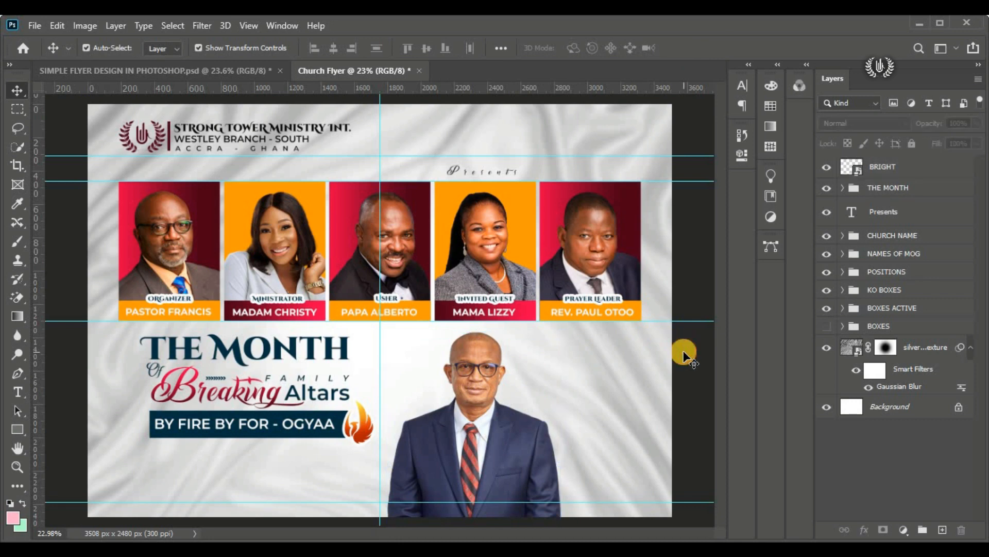
Step: Draw a dark maroon rectangle about 1239 × 714 px from the middle of the BRIGHT portrait's head to just past the flyer's right edge
click(863, 181)
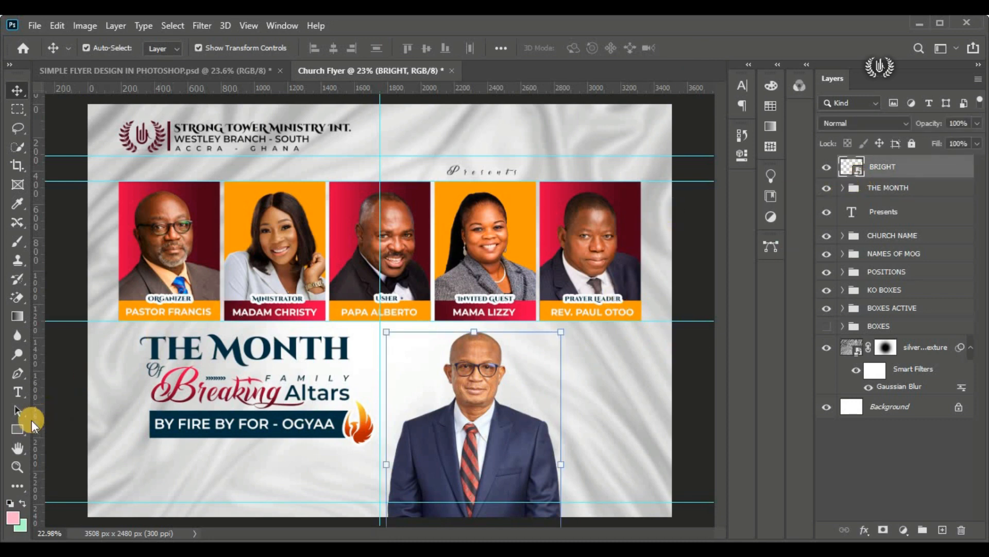
click(16, 431)
click(75, 432)
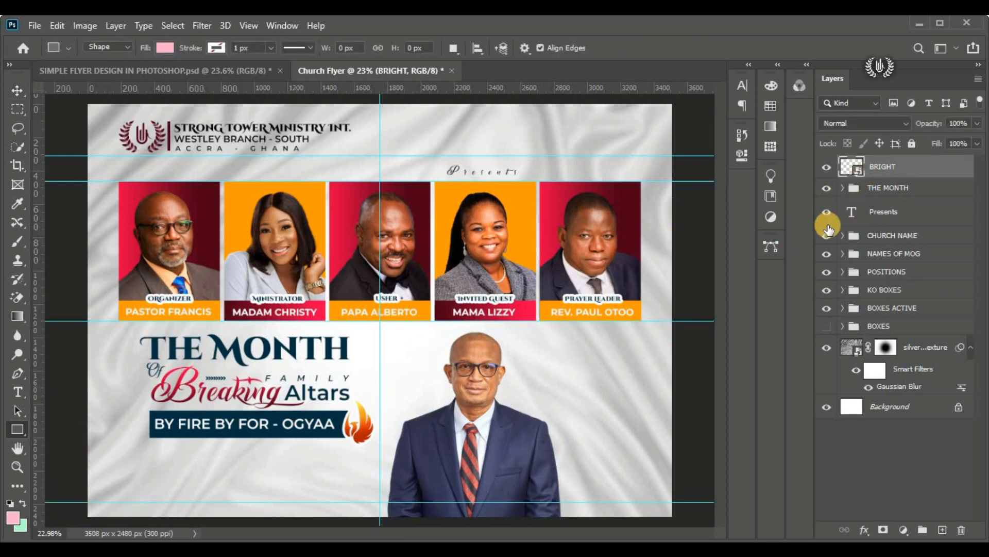
scroll(630, 338, up, 4)
scroll(625, 375, down, 3)
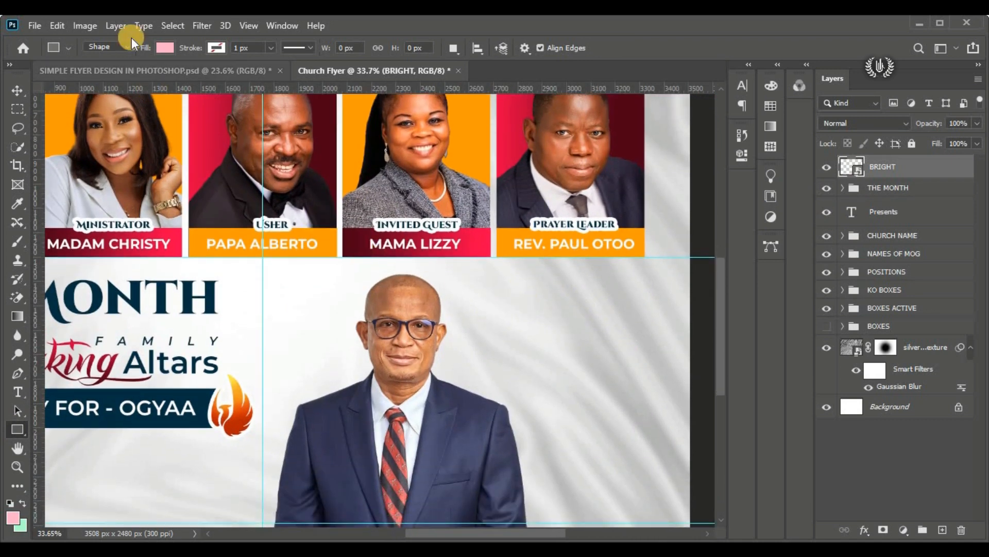
click(161, 47)
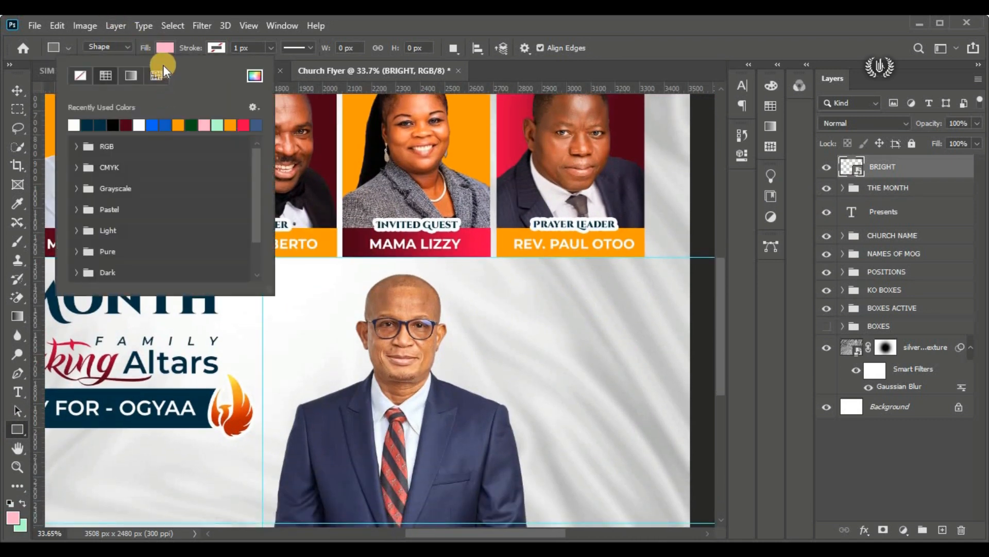
click(125, 124)
click(184, 49)
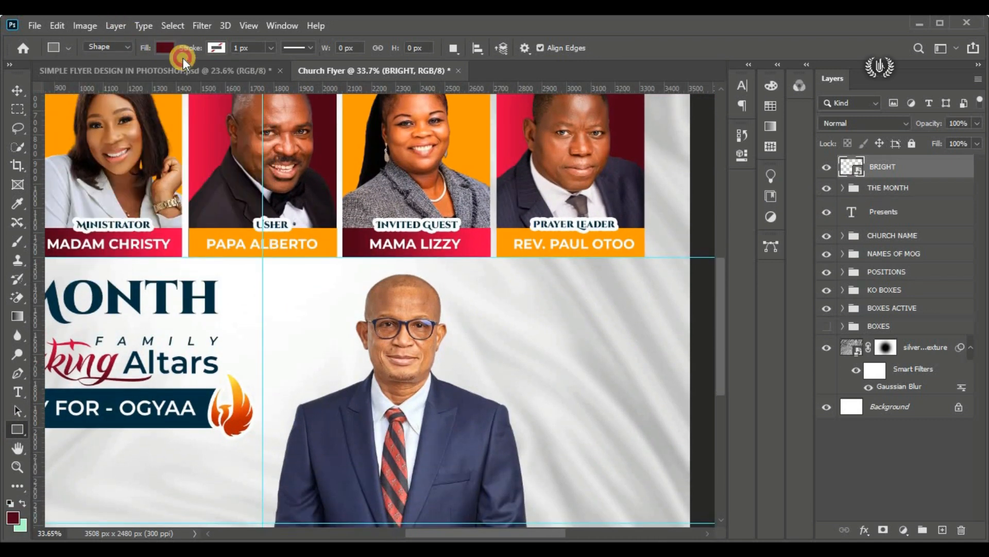
drag(402, 272, 703, 447)
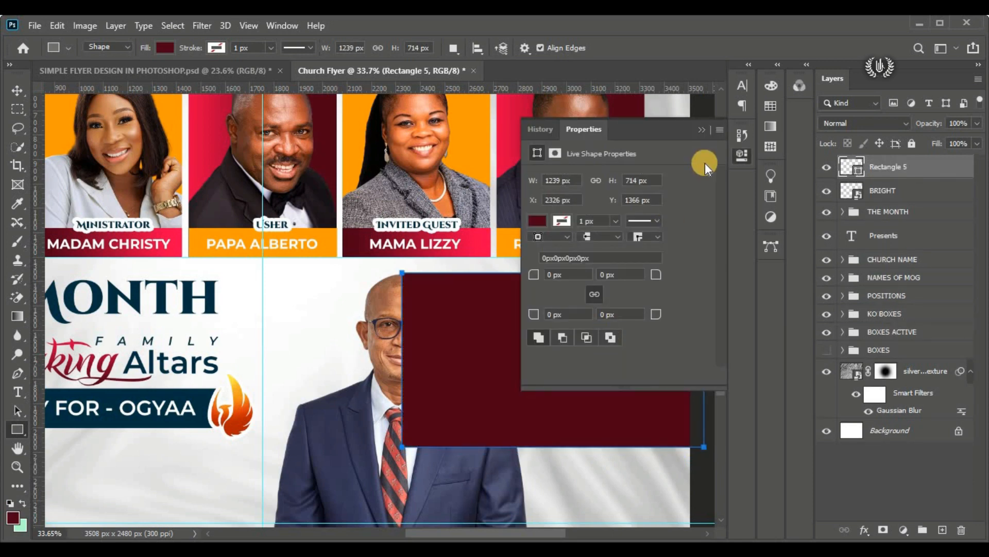
click(702, 129)
Step: Move the dark maroon rectangle's layer directly below the BRIGHT layer so it sits behind the portrait
click(17, 90)
drag(493, 361, 493, 361)
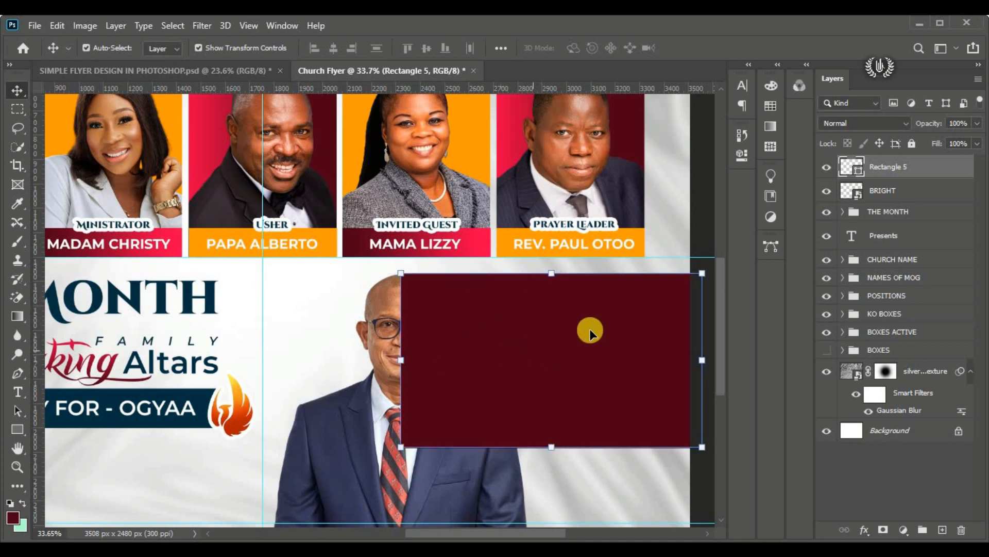
drag(930, 166, 934, 204)
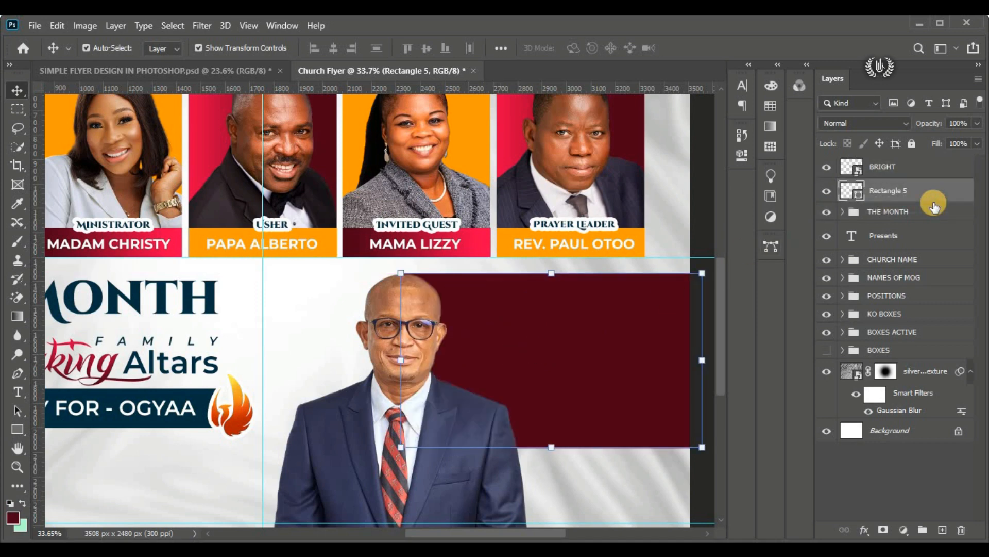
key(ctrl+0)
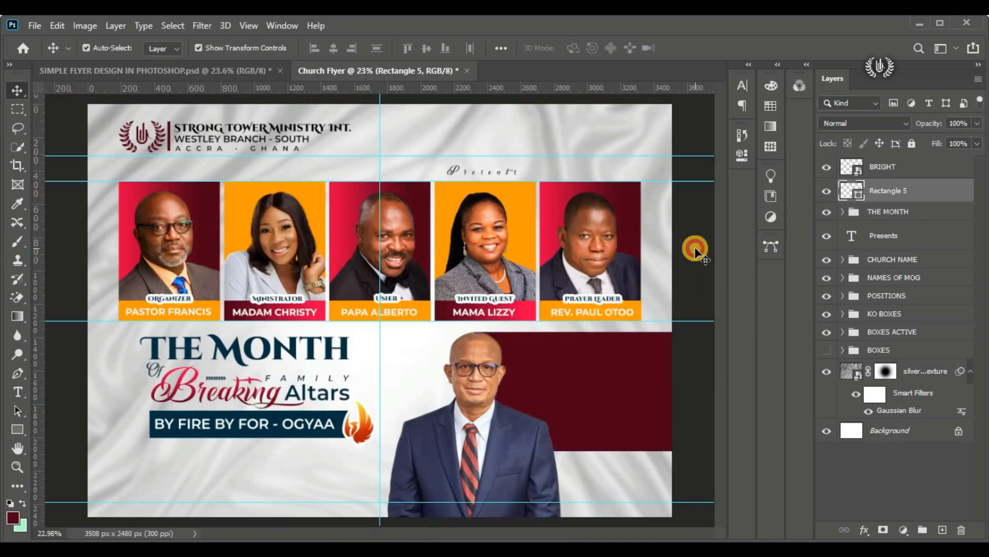
click(695, 246)
click(597, 400)
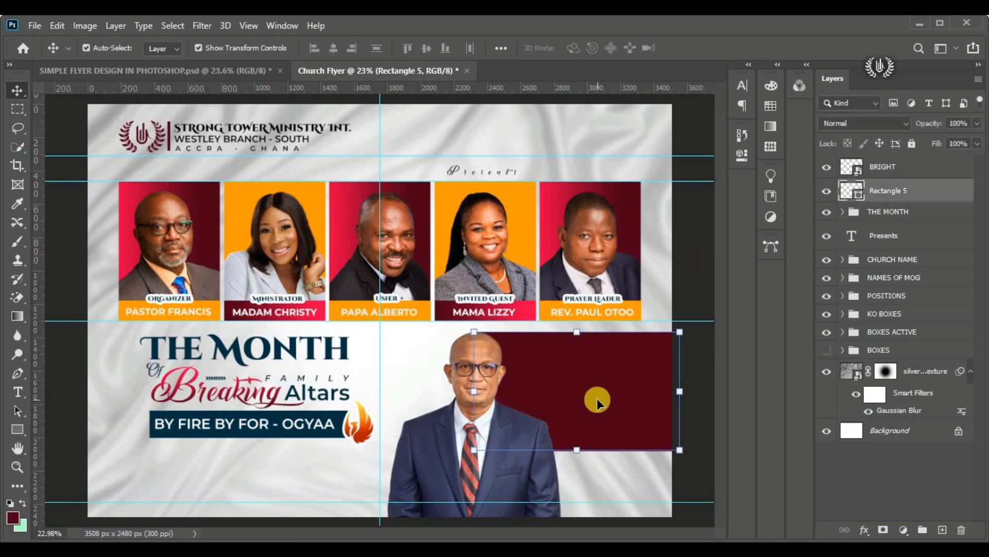
Step: Place the choir_members image as an embedded layer above the maroon rectangle and move it over the rectangle's upper right part
click(41, 27)
click(142, 310)
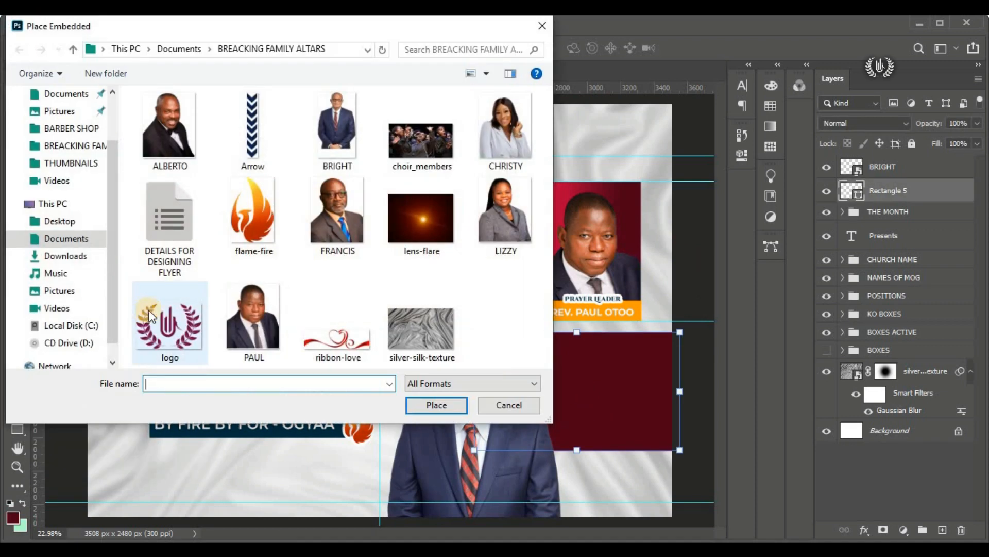
click(415, 155)
click(436, 405)
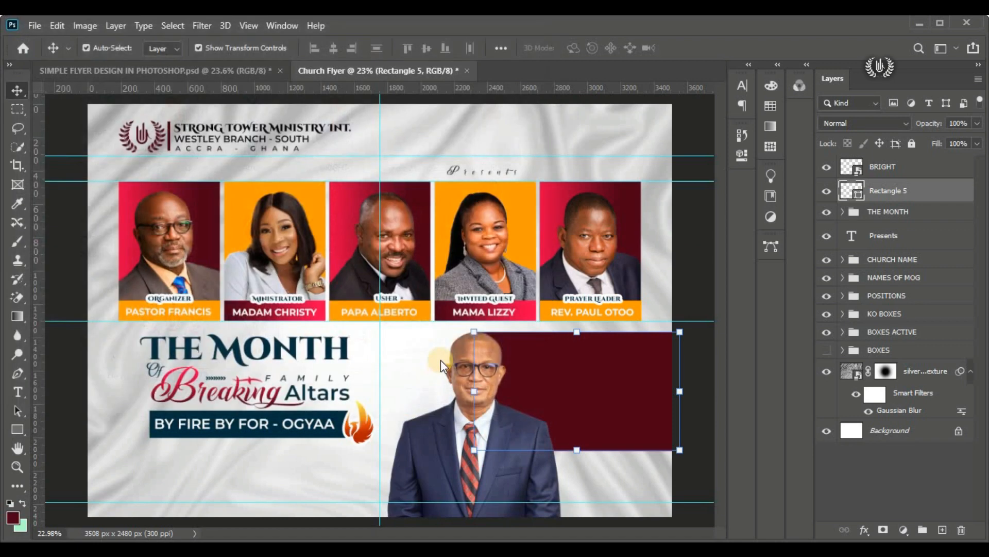
drag(397, 310, 639, 366)
scroll(719, 400, up, 4)
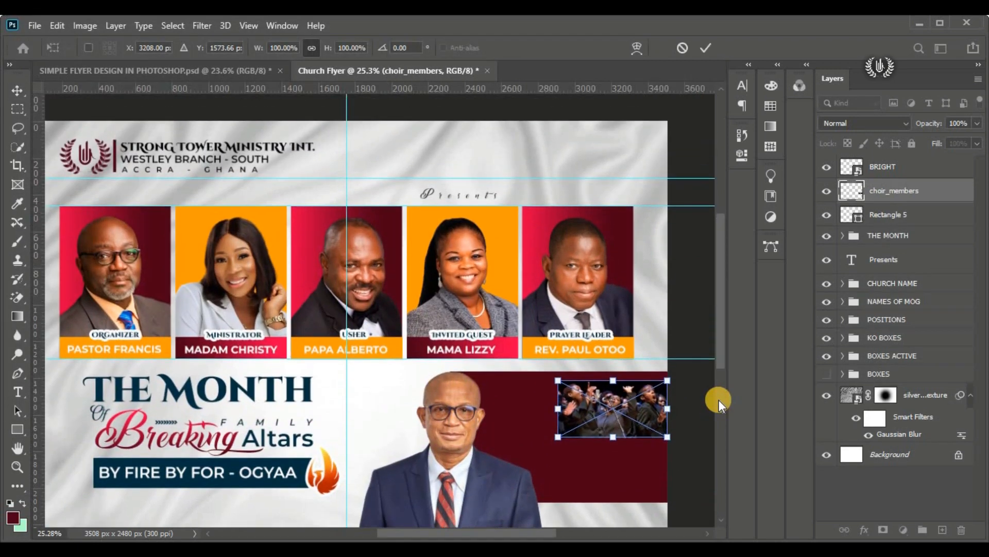
key(Return)
scroll(718, 368, down, 3)
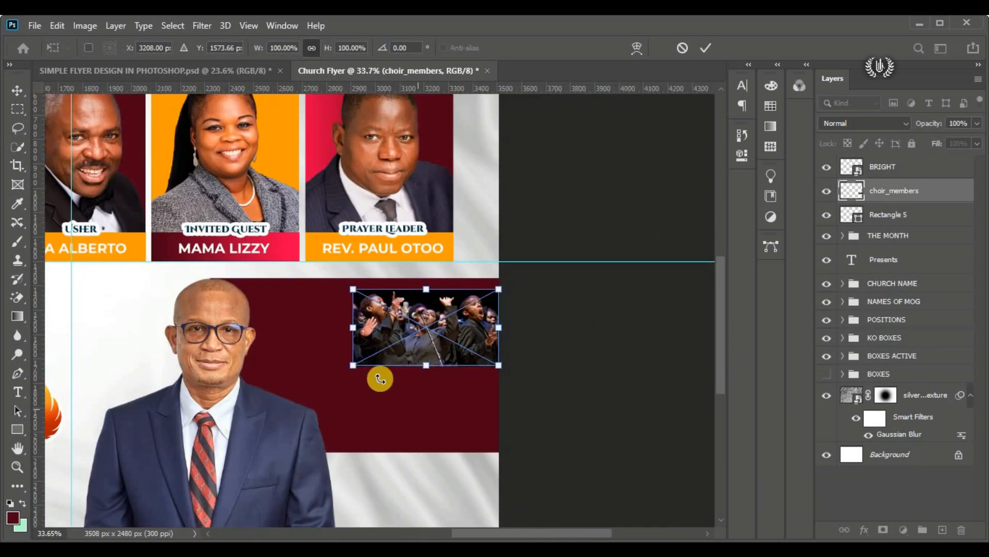
Step: Enlarge the choir_members image to about 1361 × 714 px and position it to cover the whole maroon rectangle
drag(353, 327, 220, 330)
drag(311, 324, 309, 351)
drag(507, 430, 528, 448)
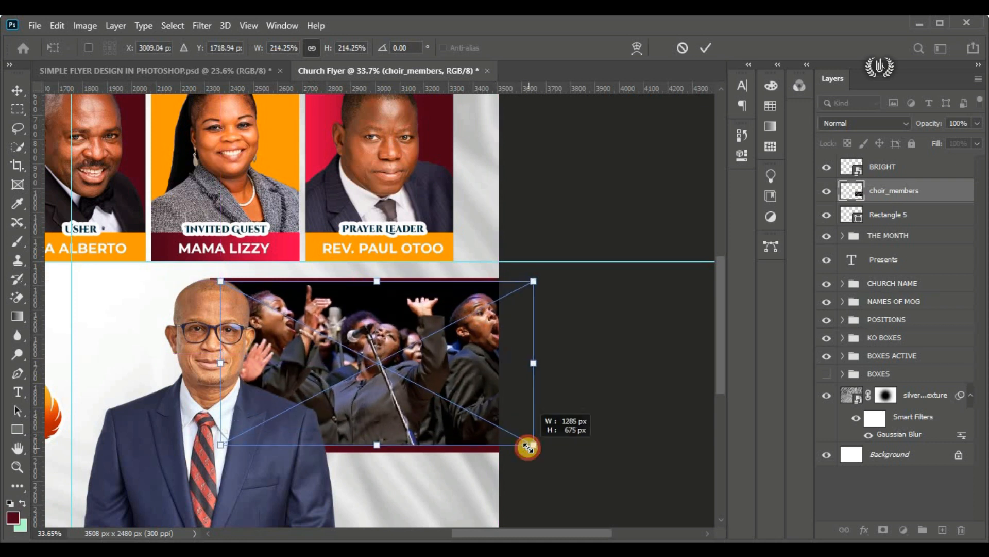
drag(449, 389, 434, 387)
drag(516, 444, 527, 446)
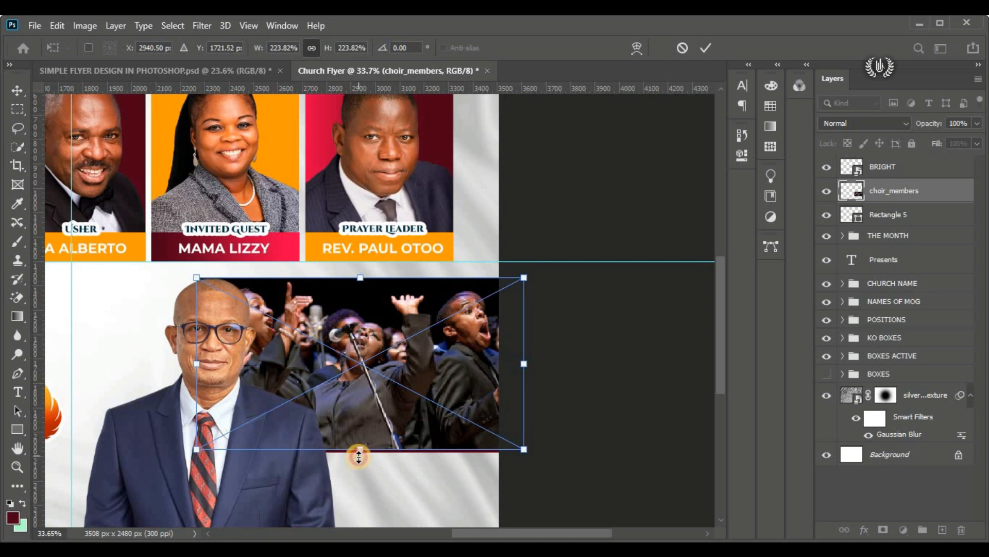
drag(359, 456, 359, 458)
click(705, 48)
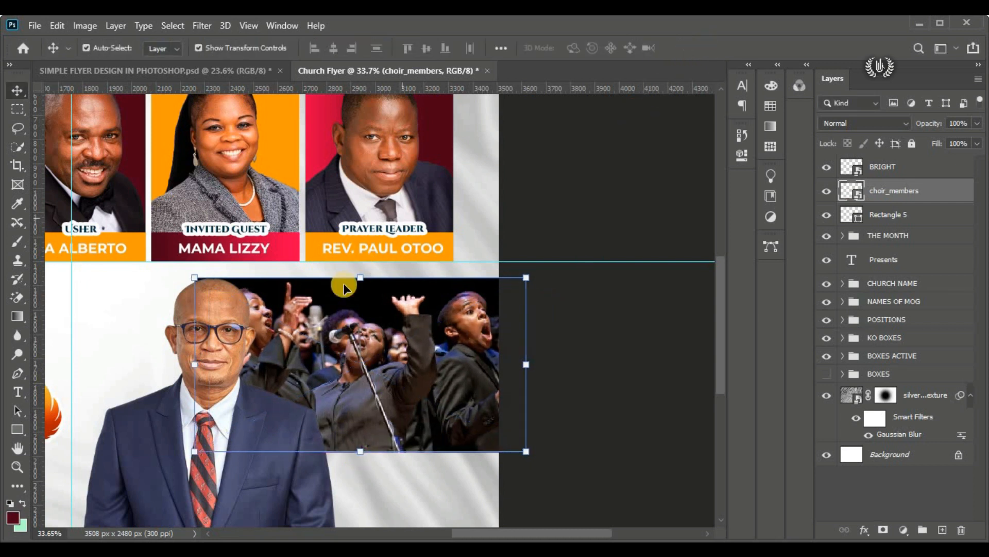
Step: Clip the choir_members image to the maroon rectangle with a clipping mask
right_click(942, 193)
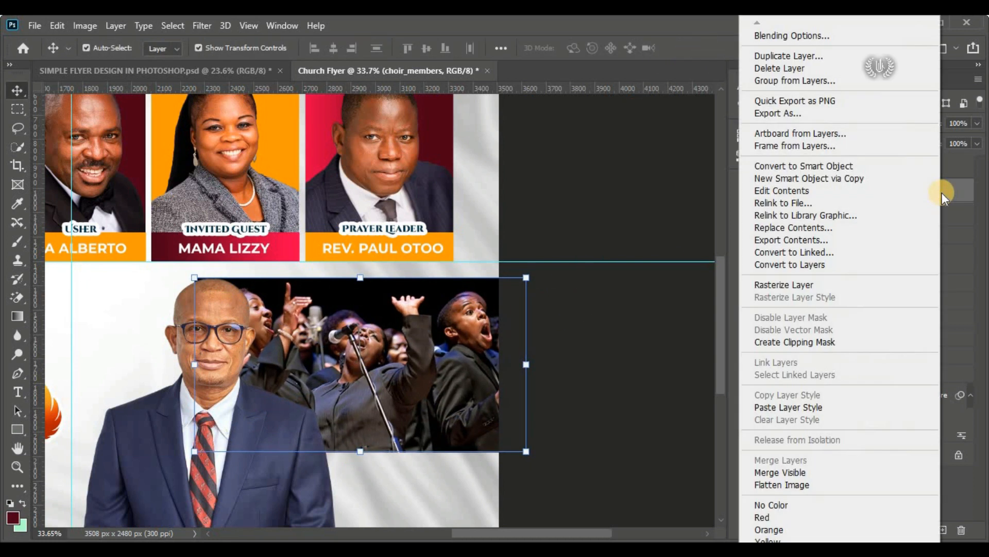
click(859, 342)
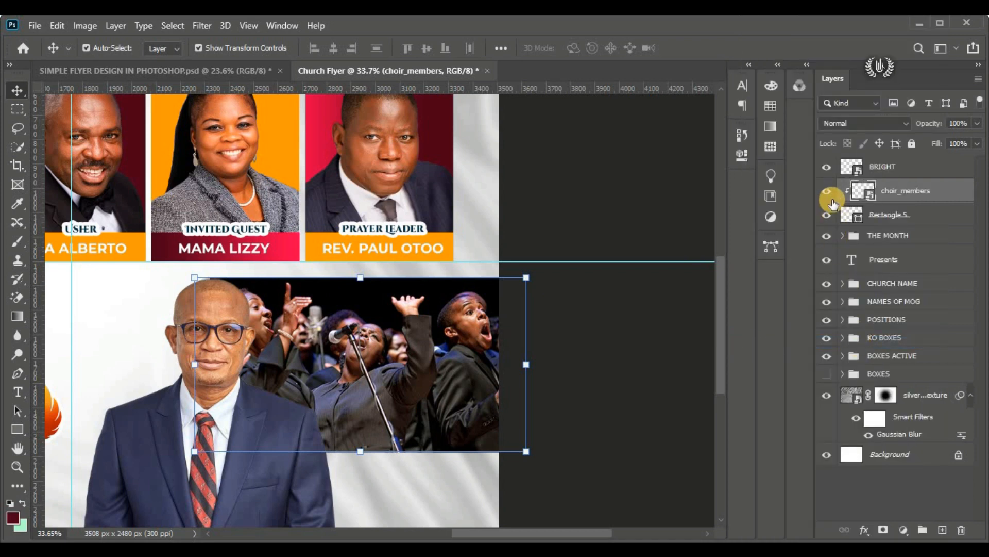
click(828, 191)
click(827, 192)
drag(364, 377, 398, 378)
key(ctrl+z)
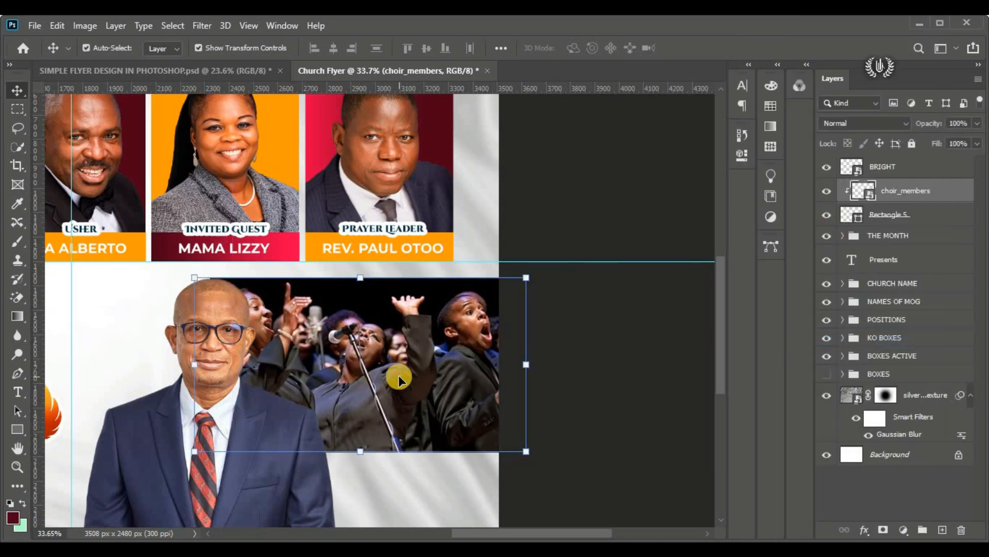
Step: Hide the BRIGHT portrait and draw a dark maroon strip about 1199 × 145 px across the choir image's bottom edge, above the choir_members layer
click(617, 317)
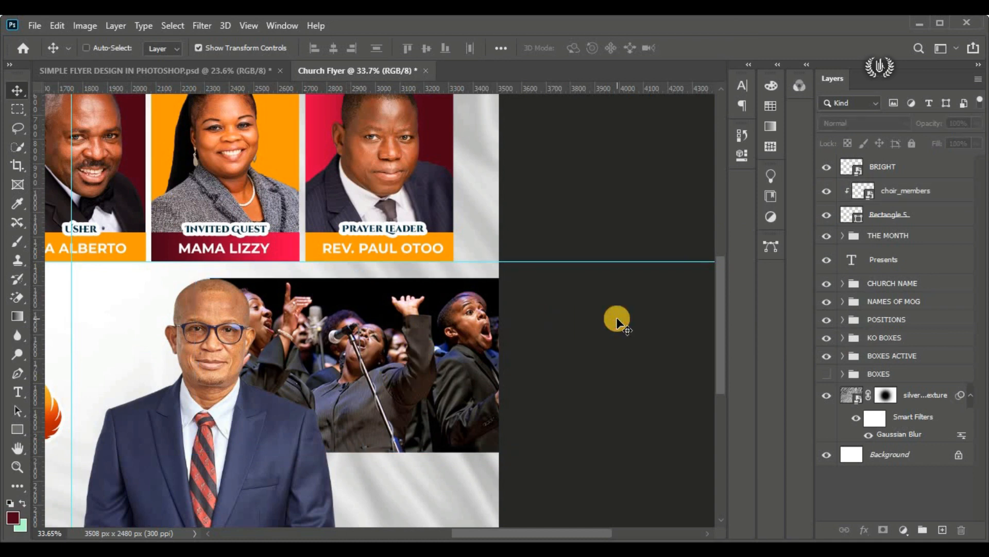
key(ctrl+0)
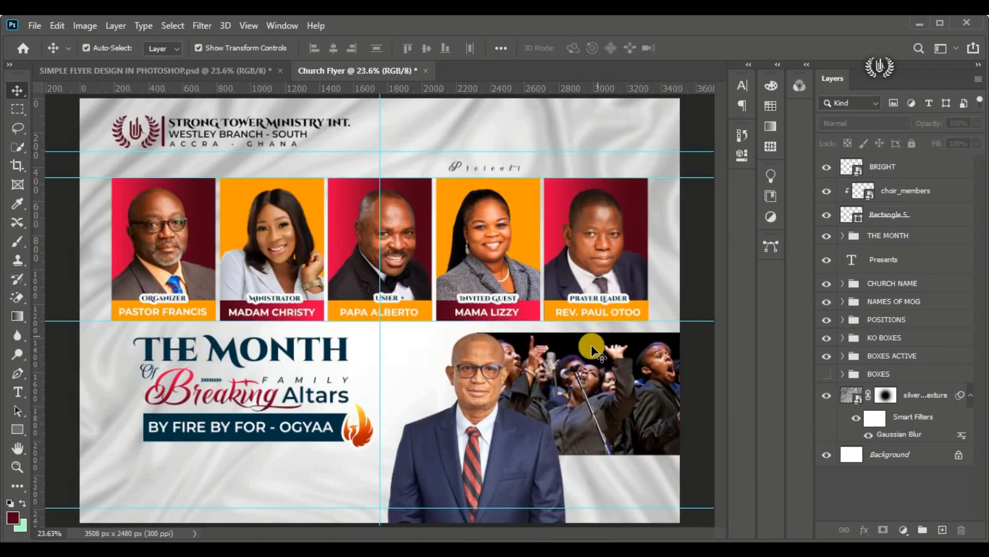
click(922, 191)
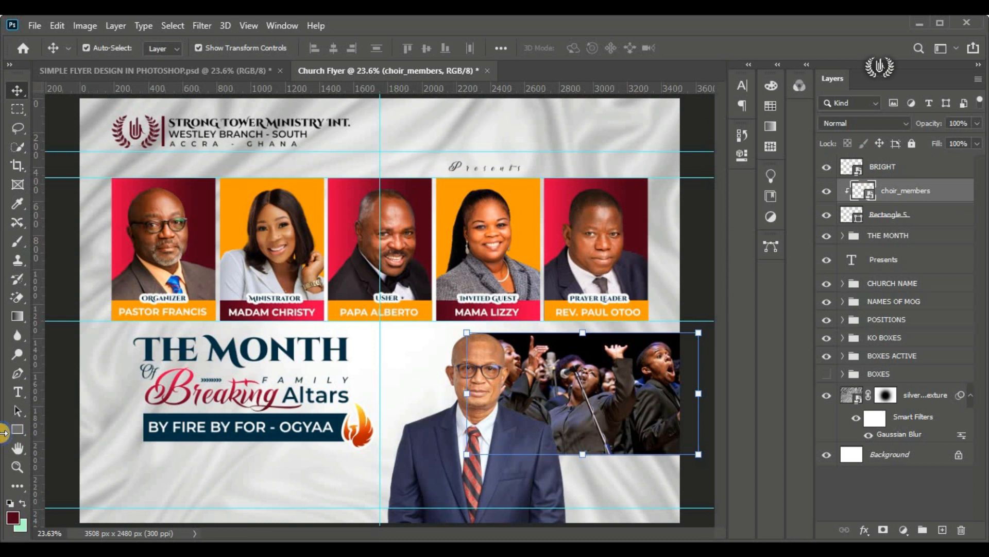
right_click(16, 432)
click(84, 428)
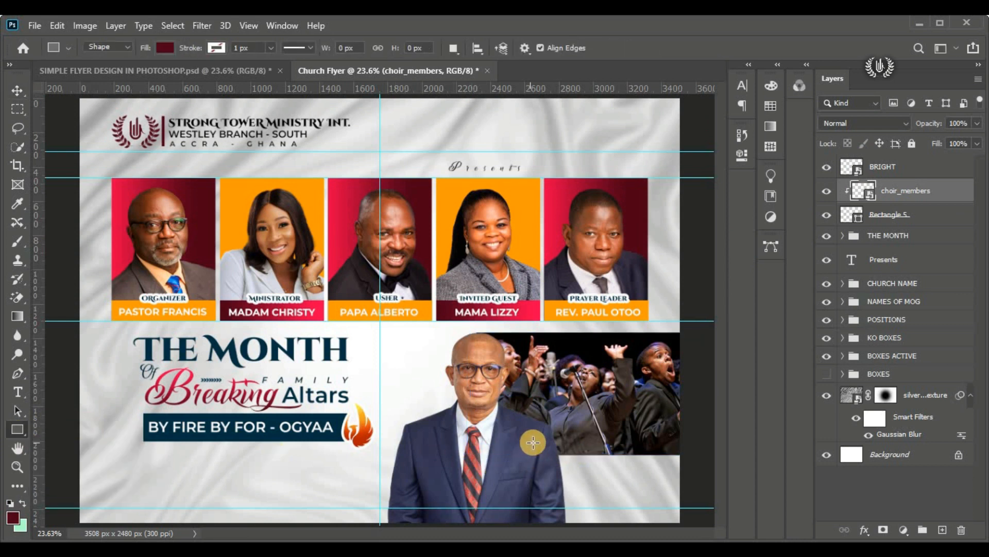
click(822, 168)
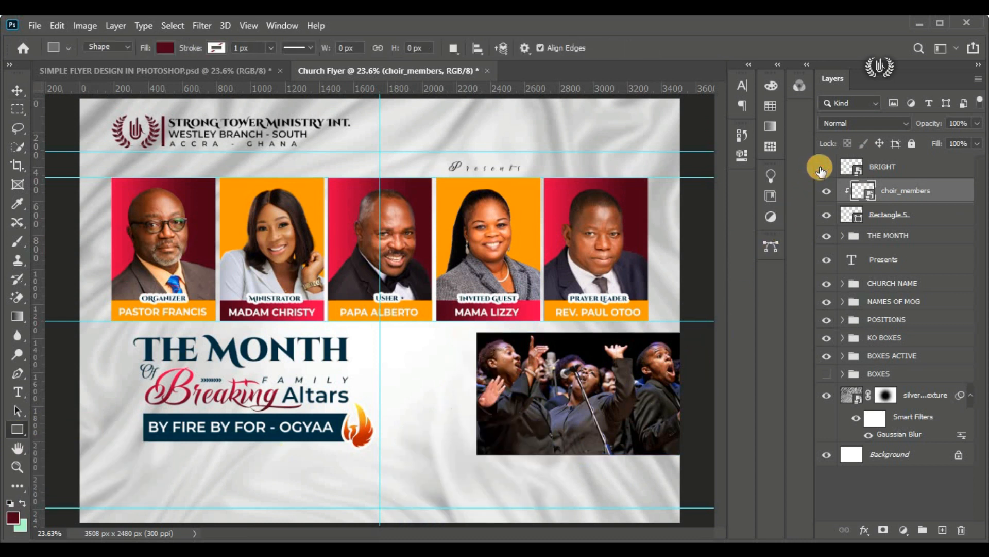
drag(476, 445, 681, 468)
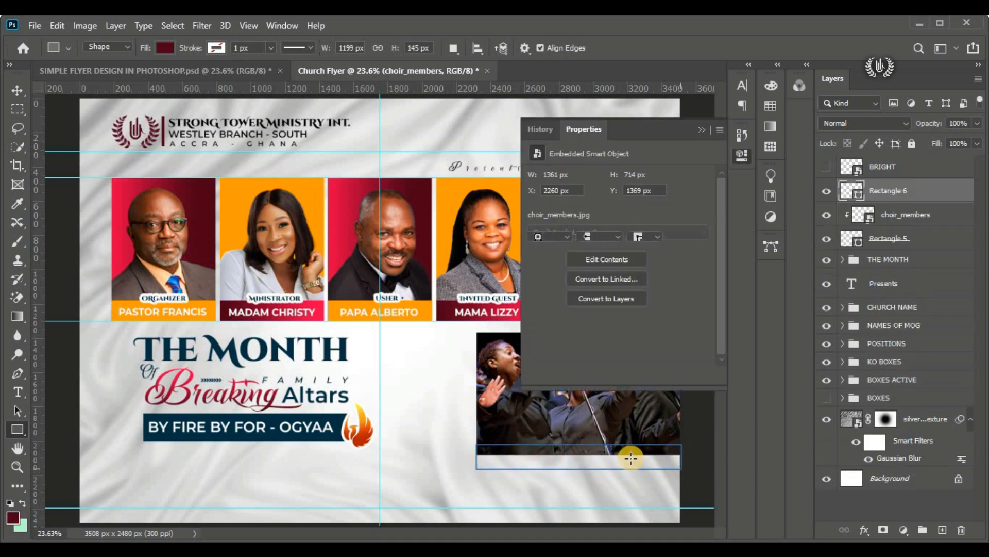
click(18, 90)
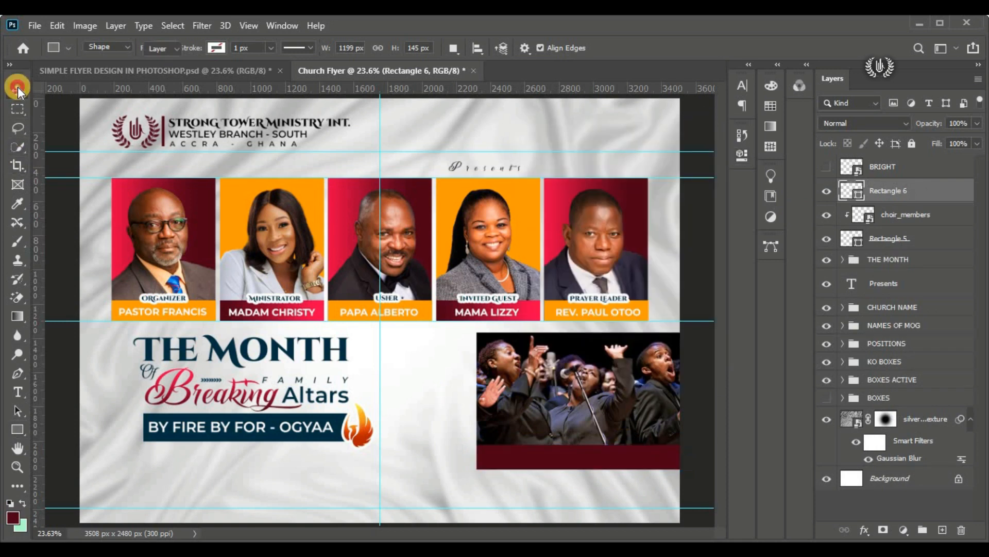
Step: Open the maroon strip's fill colour and, in Notepad, copy the deep colour code 4e0018 from the flyer details
double_click(856, 197)
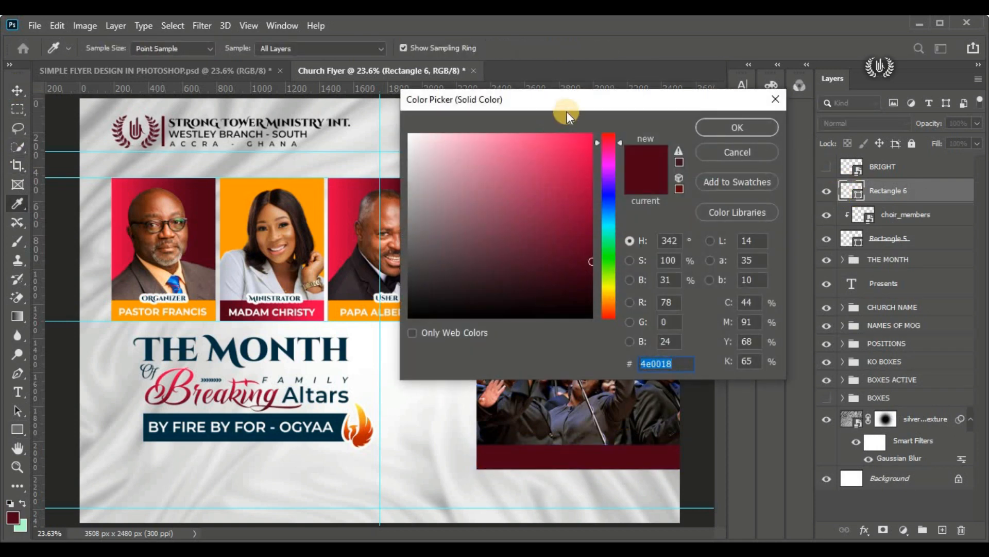
drag(567, 110, 361, 97)
key(alt+Tab)
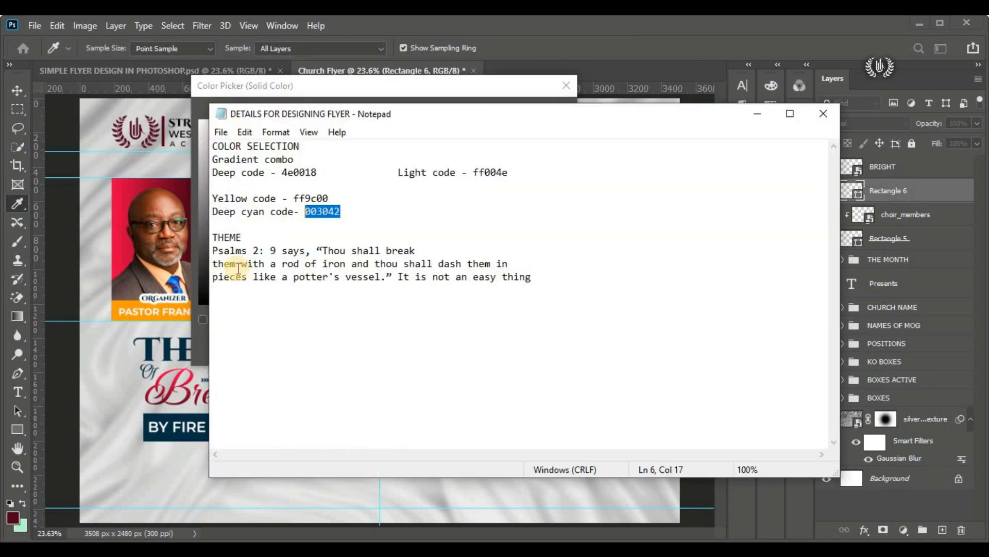
drag(317, 169, 285, 180)
click(285, 180)
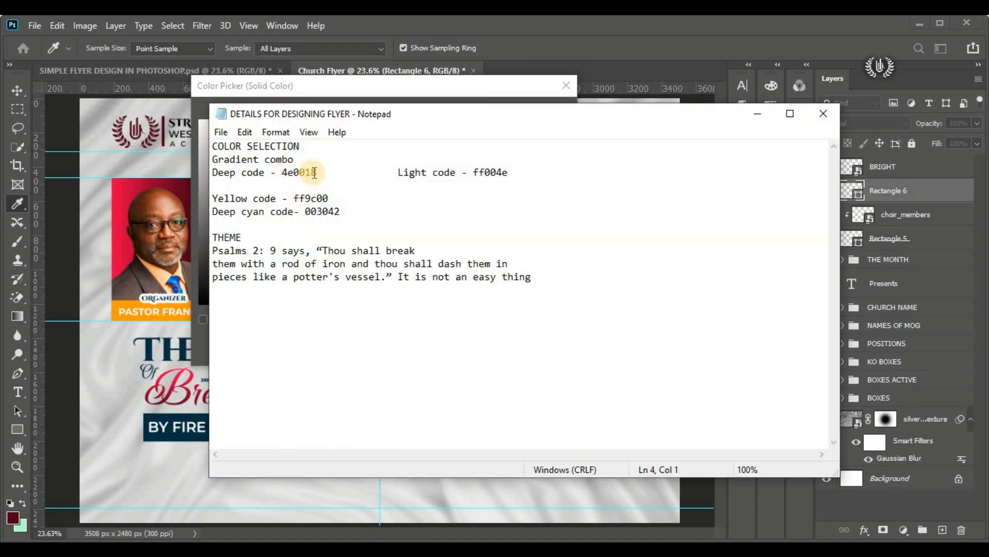
right_click(298, 173)
click(334, 217)
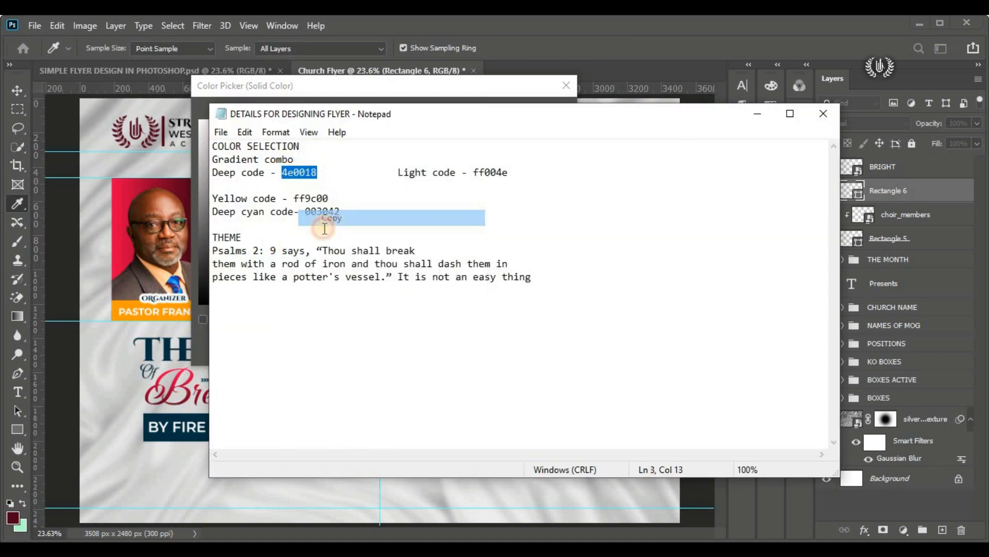
Step: Back in Photoshop, set the fill colour of the strip across the choir image to #4e0018 and deselect the layer
key(alt+Tab)
click(199, 196)
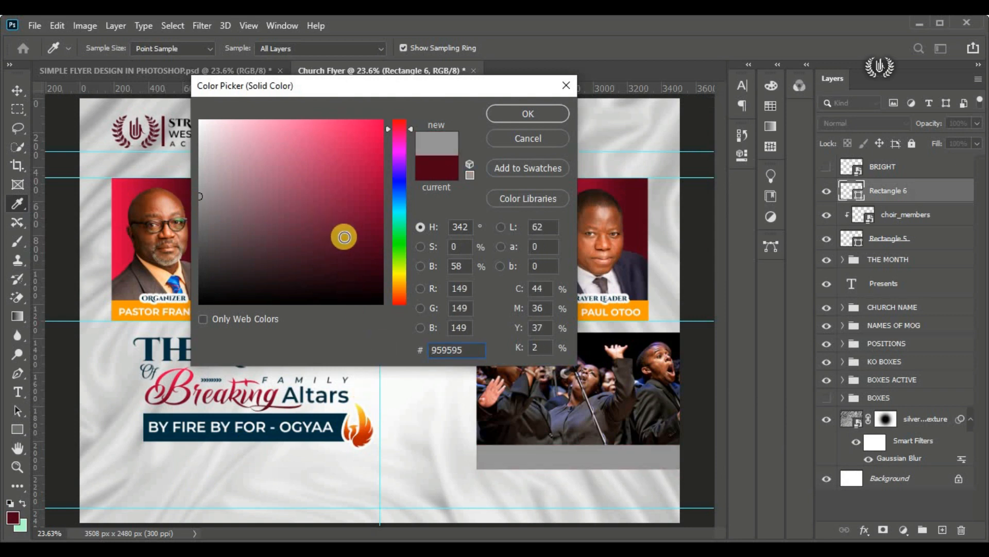
click(399, 215)
drag(359, 220, 379, 156)
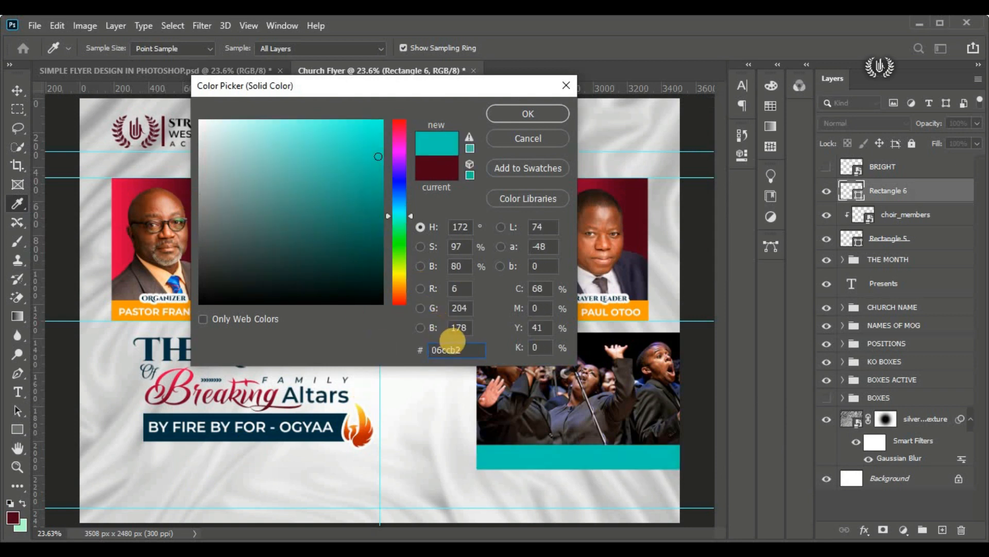
right_click(444, 350)
click(477, 220)
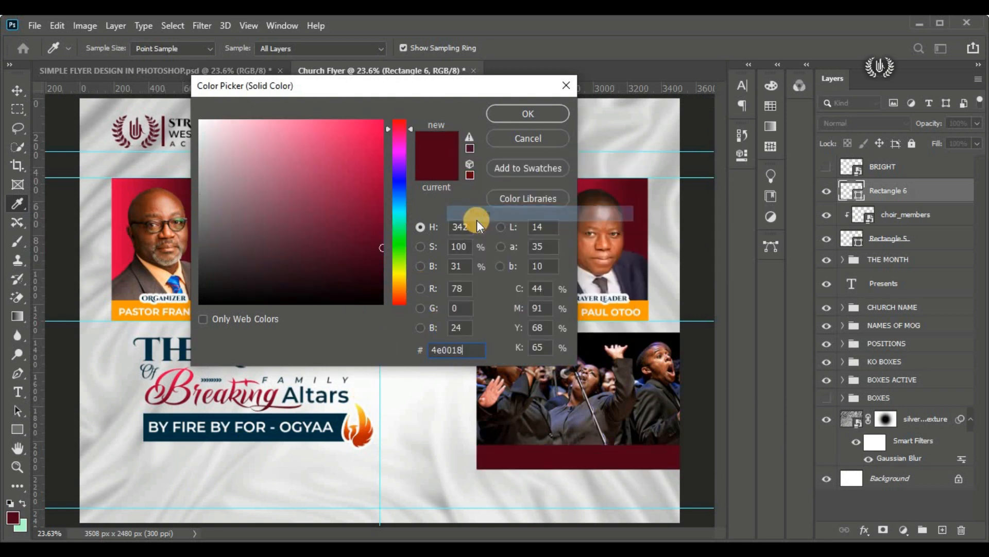
click(524, 109)
click(695, 235)
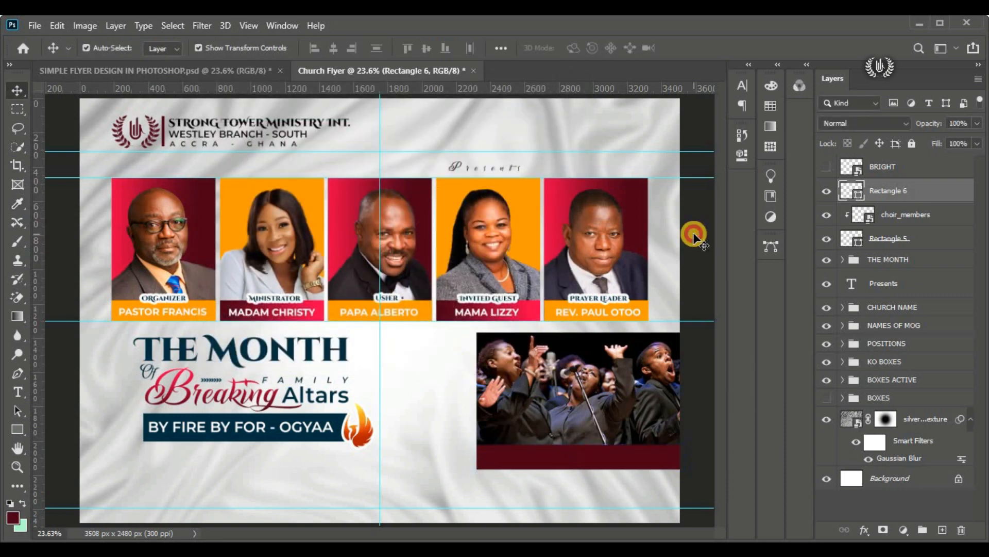
Step: Show the host portrait again and check its fit with the strip, choir_members and rectangle layers
click(826, 166)
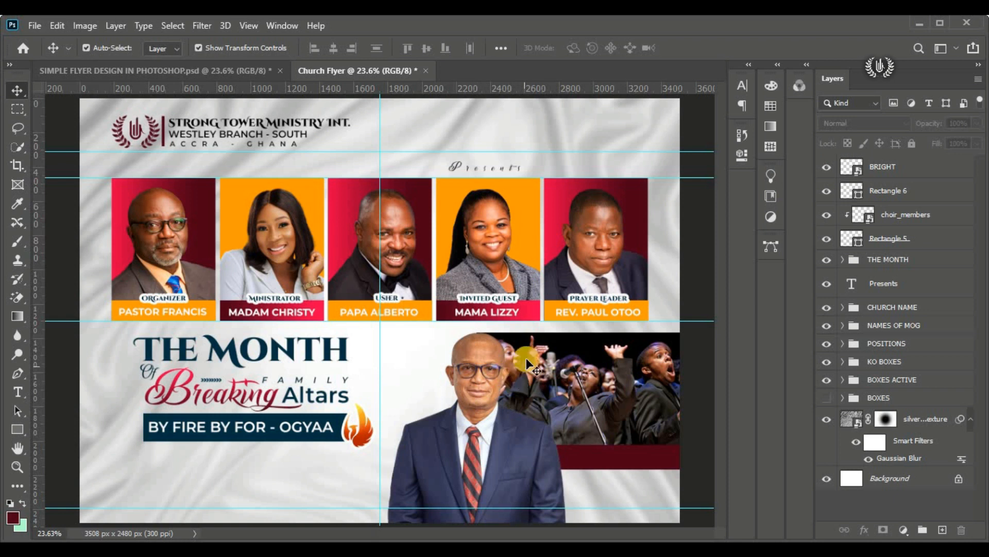
click(911, 190)
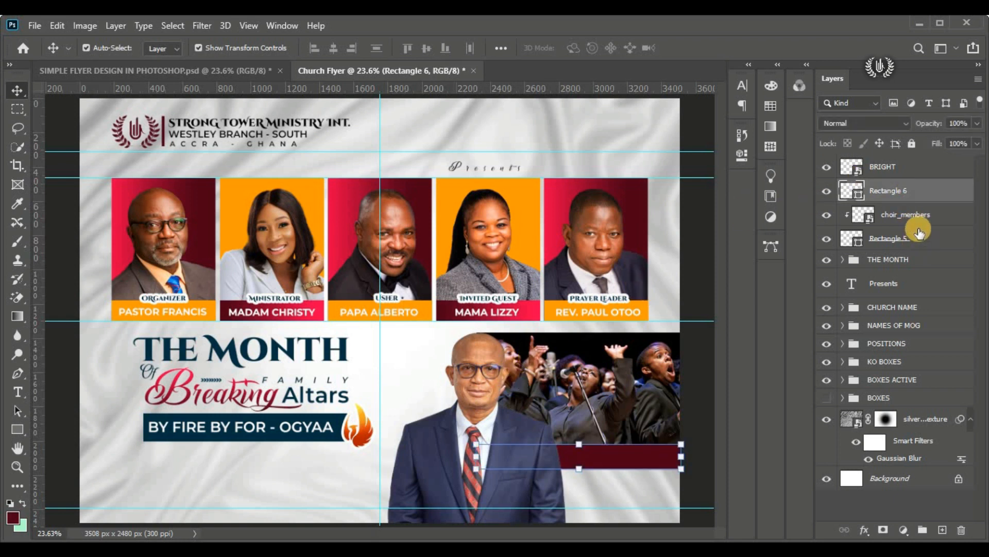
shift+click(919, 240)
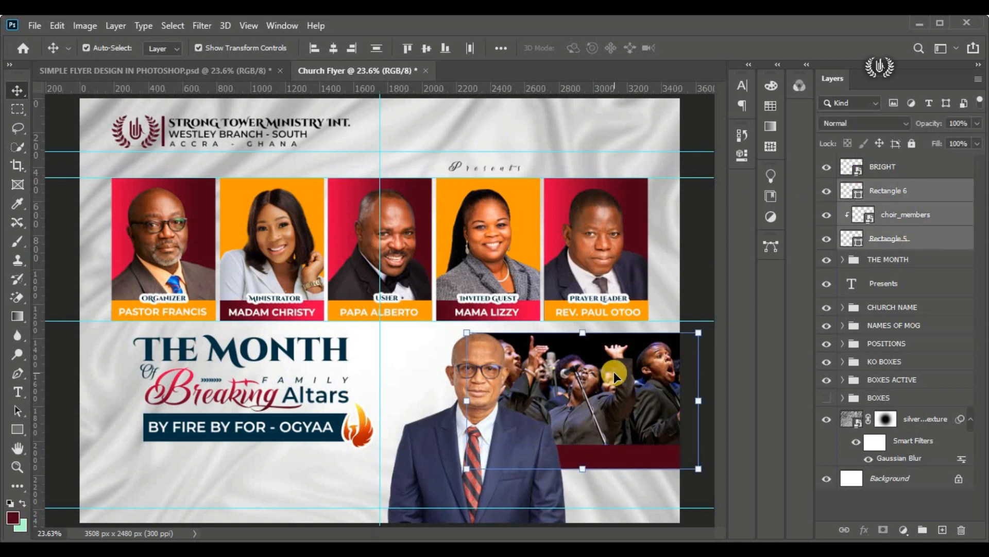
click(702, 257)
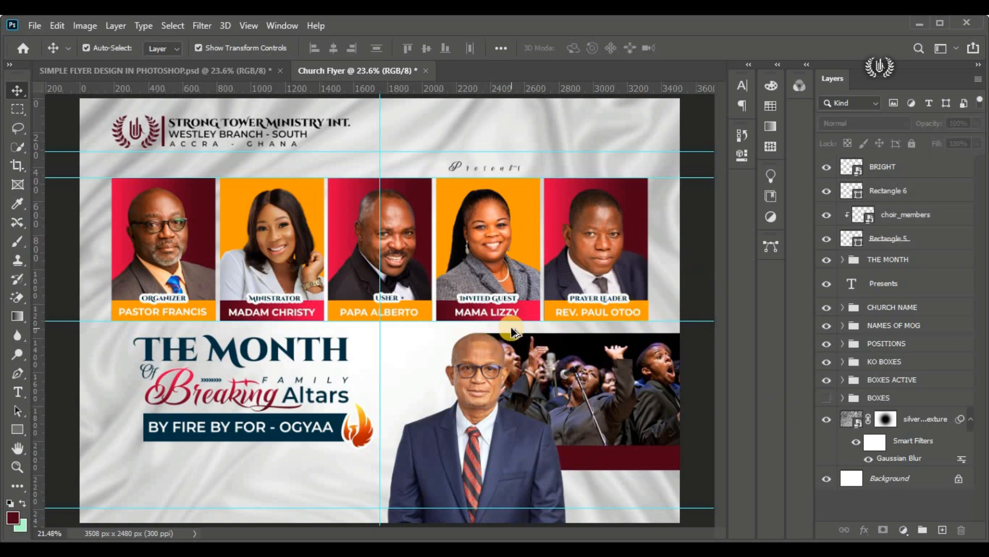
scroll(511, 332, down, 3)
scroll(438, 341, up, 3)
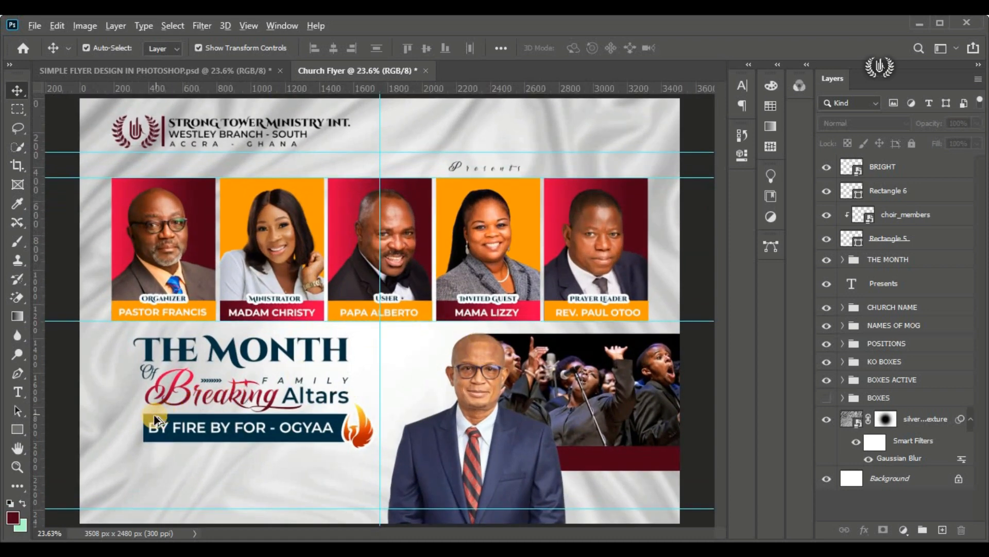
Step: Group the host portrait, strip, choir_members and rectangle layers and name the group CHOIRS
click(884, 174)
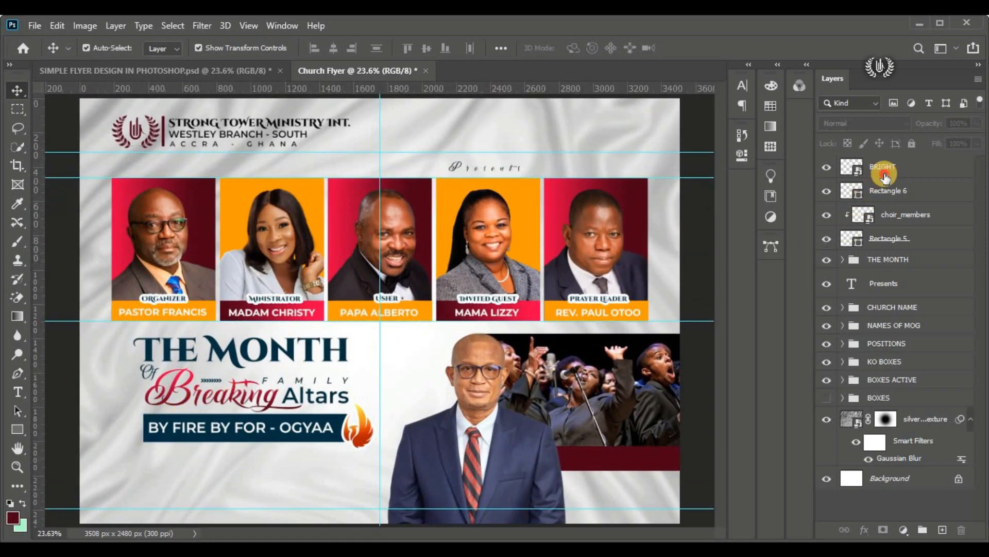
shift+click(915, 239)
click(922, 529)
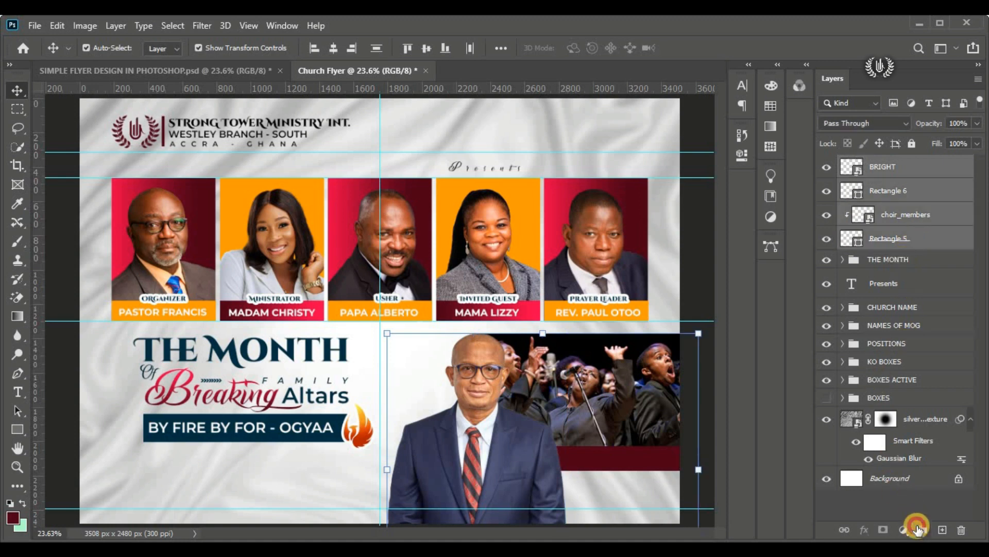
click(826, 165)
click(826, 165)
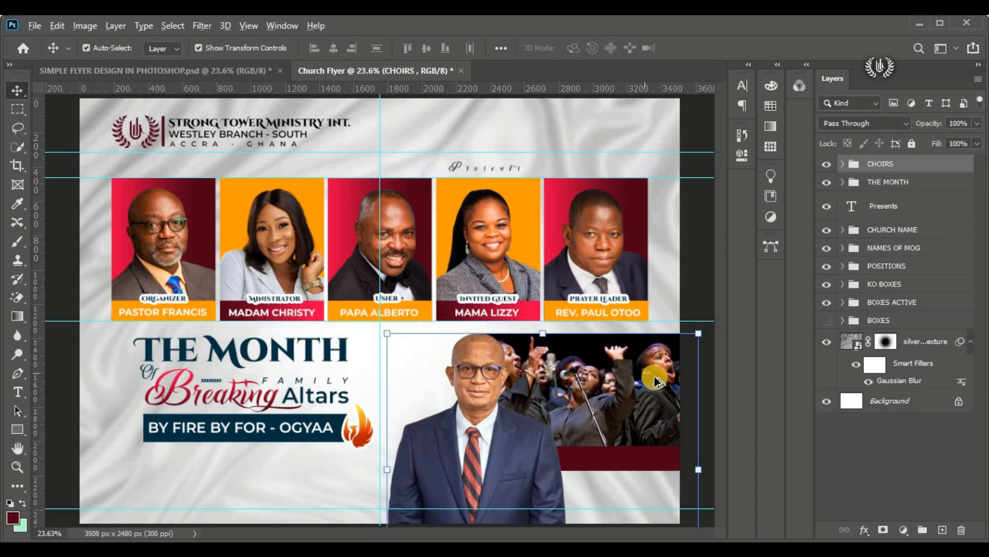
Step: Start a new horizontal text layer over the choir image and set its text colour to white (ffffff)
scroll(682, 379, up, 5)
drag(537, 533, 554, 533)
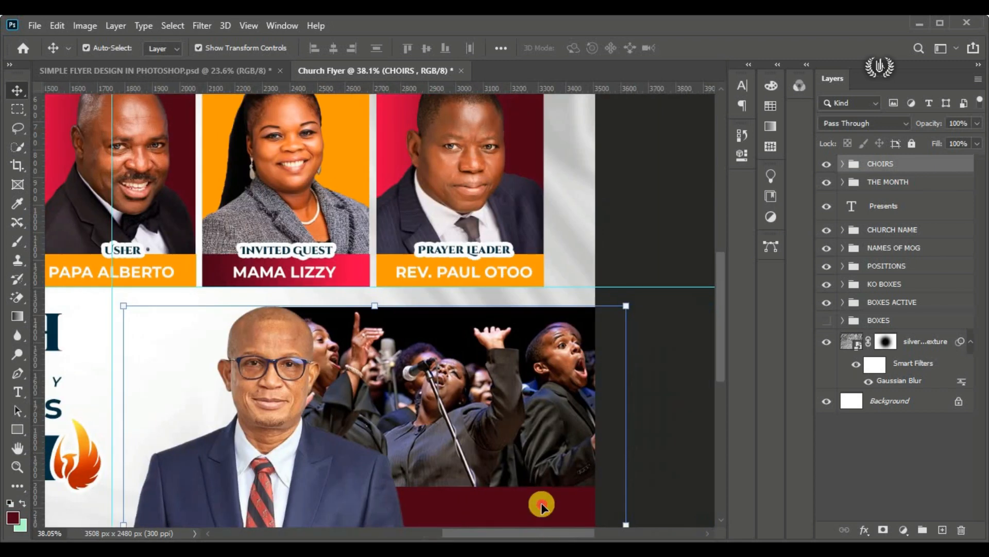
scroll(503, 428, down, 3)
click(17, 392)
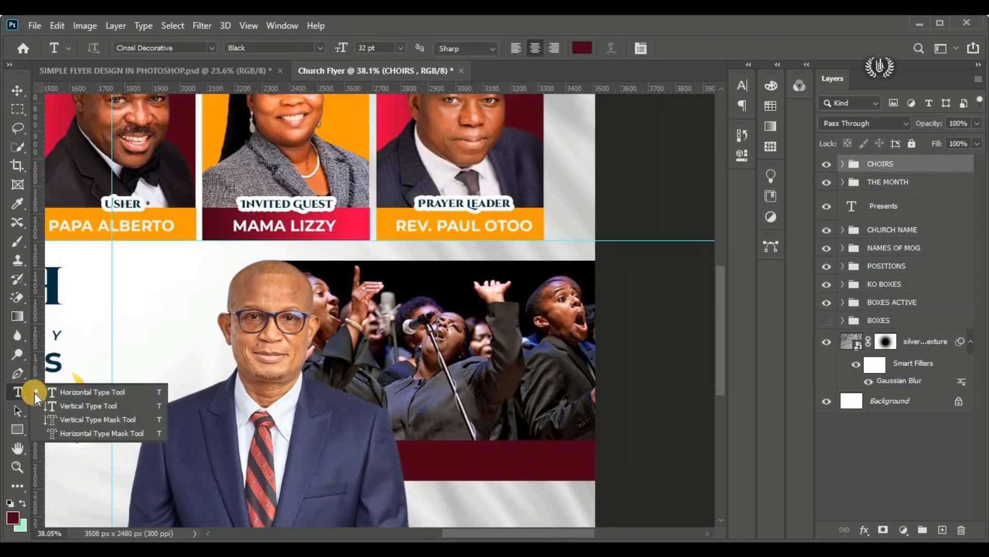
click(77, 389)
click(448, 360)
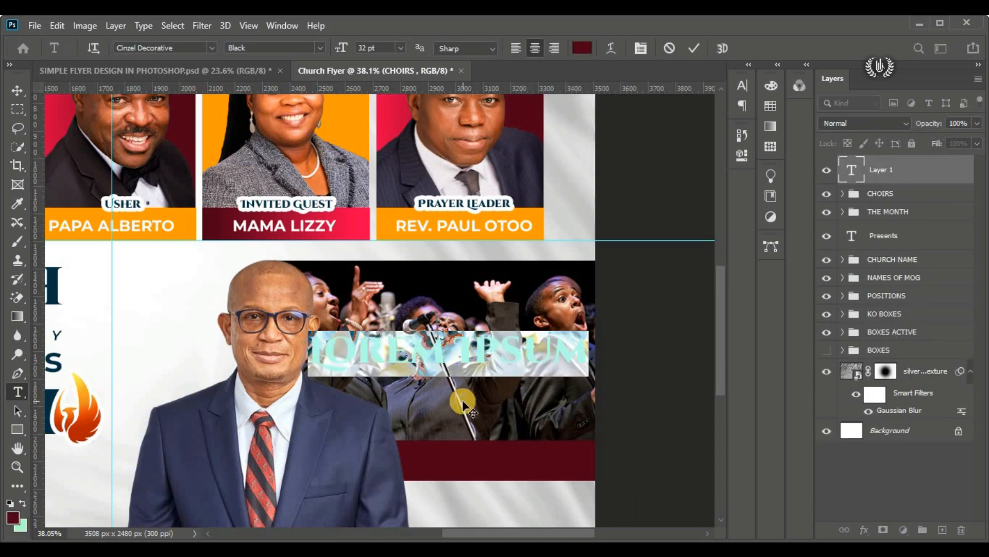
click(585, 46)
drag(289, 95, 759, 78)
drag(788, 159, 415, 35)
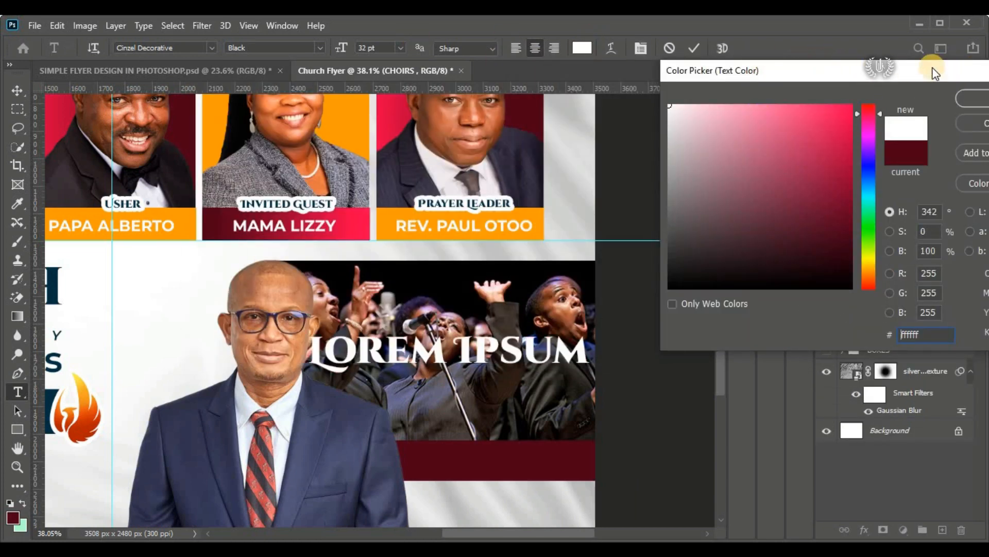
drag(936, 74, 837, 75)
click(907, 100)
Step: Set the new text's font to Andaluzia Personal Use and enter "Choir"
click(207, 51)
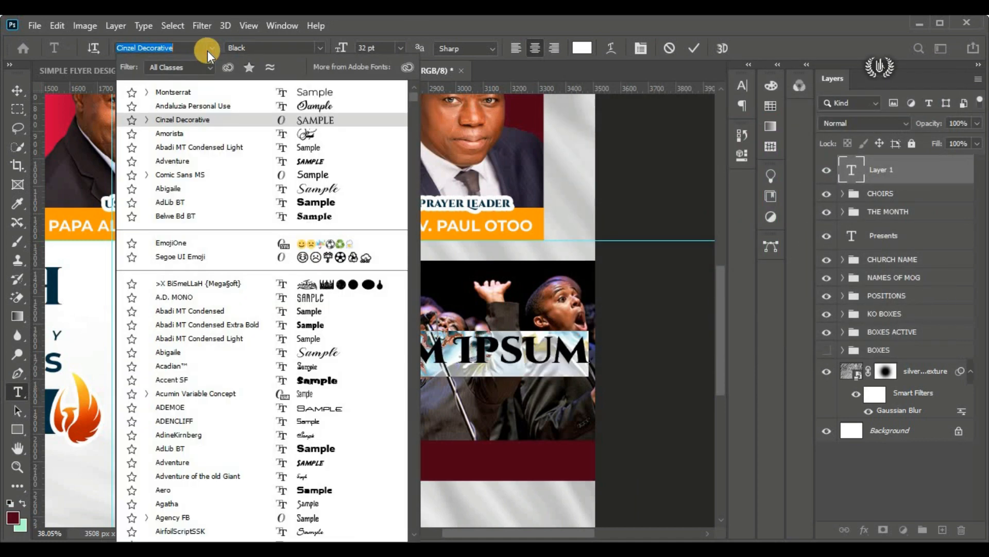
click(317, 104)
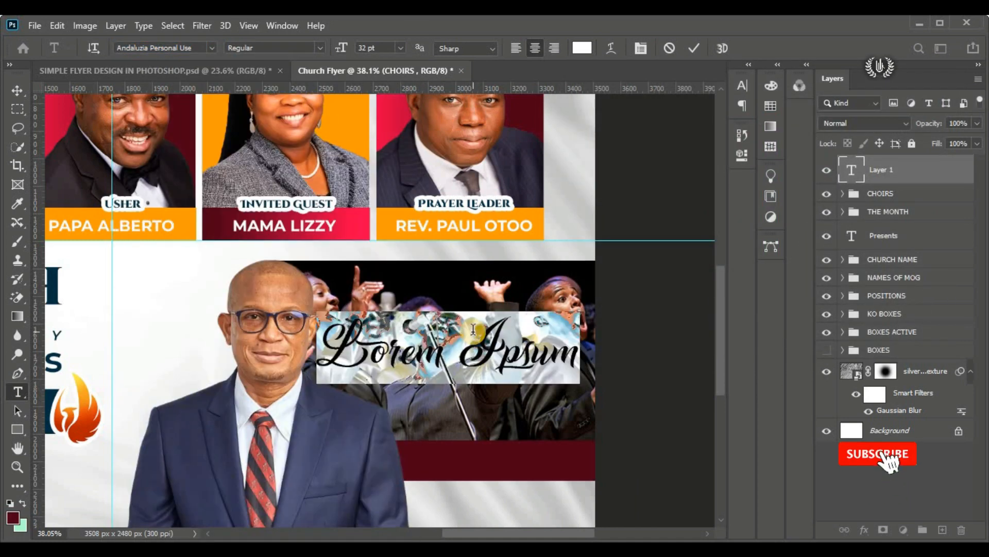
text(Choir)
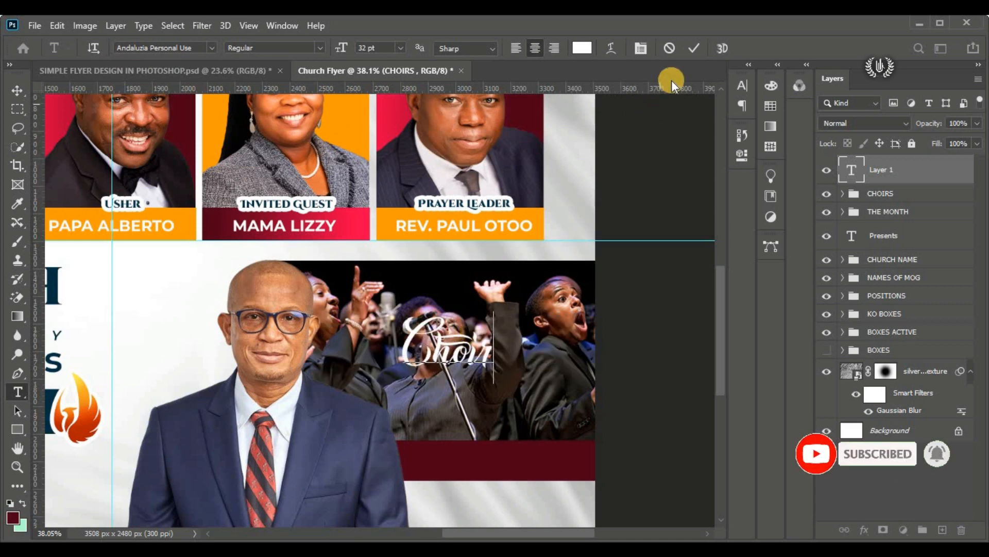
click(694, 48)
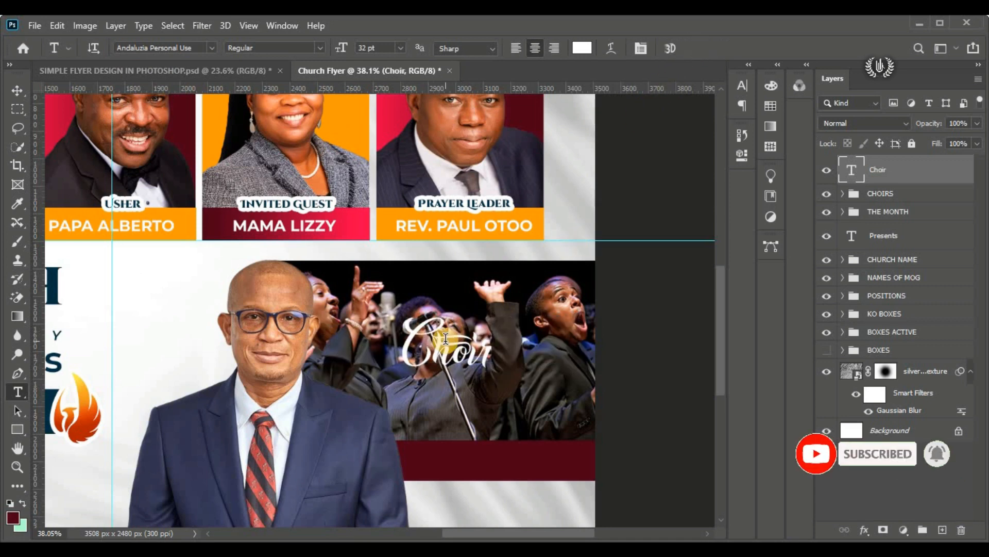
Step: Enlarge the "Choir" text to about 112% and move it to the choir image's lower part, above the maroon strip
click(11, 95)
click(75, 90)
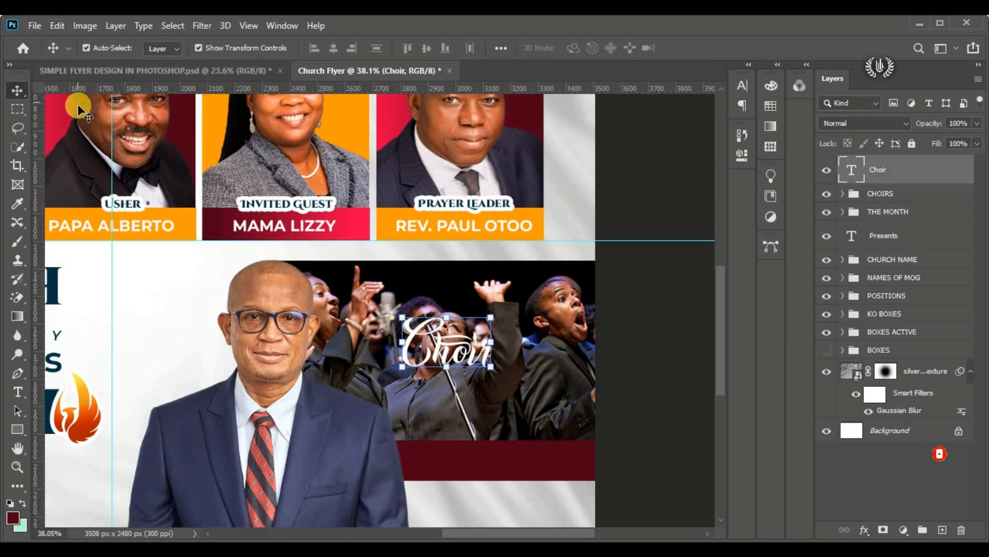
click(55, 25)
click(187, 335)
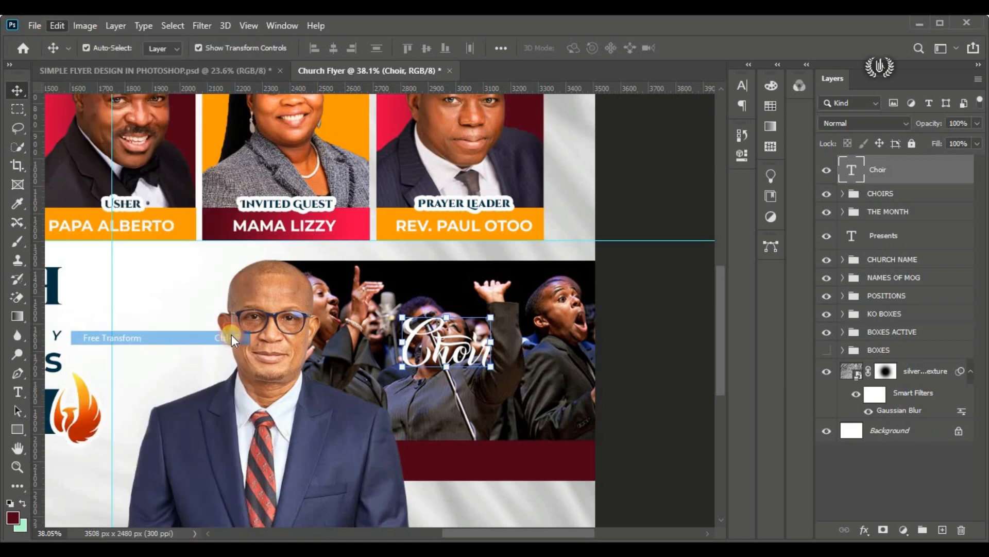
drag(493, 383, 502, 391)
drag(466, 348, 493, 395)
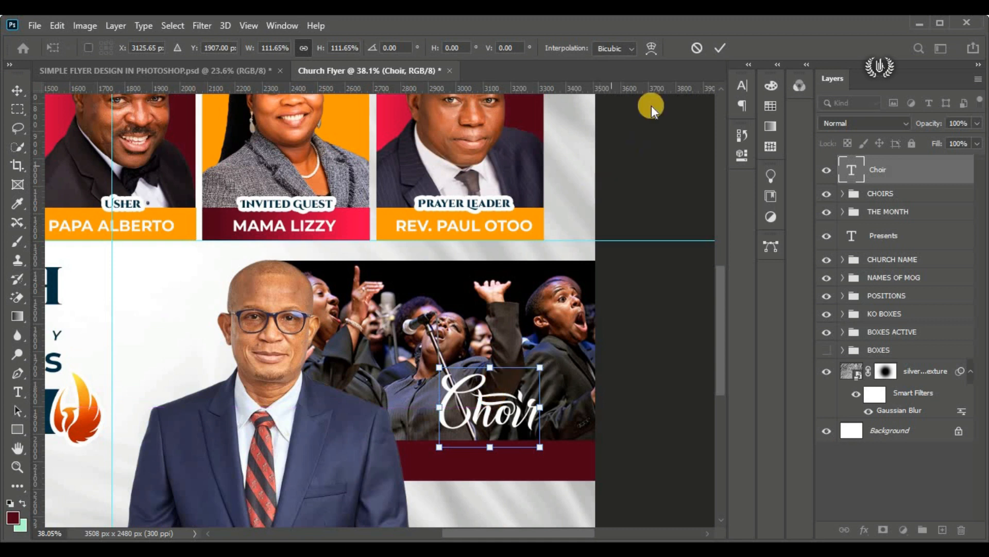
click(719, 49)
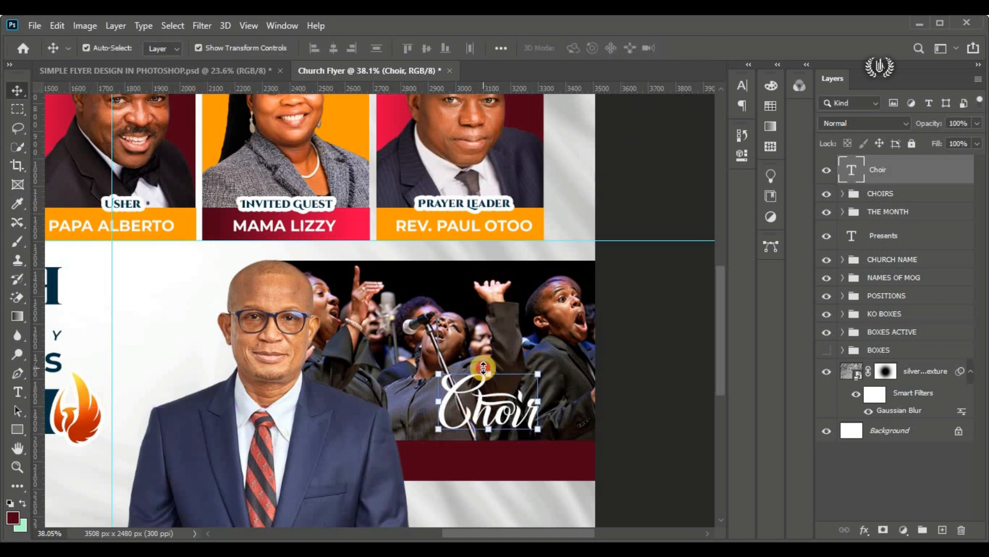
Step: Shrink the "Choir" text to about 27.8 pt and position it just above the maroon strip
click(488, 368)
drag(489, 369, 489, 387)
drag(491, 418, 496, 424)
click(721, 48)
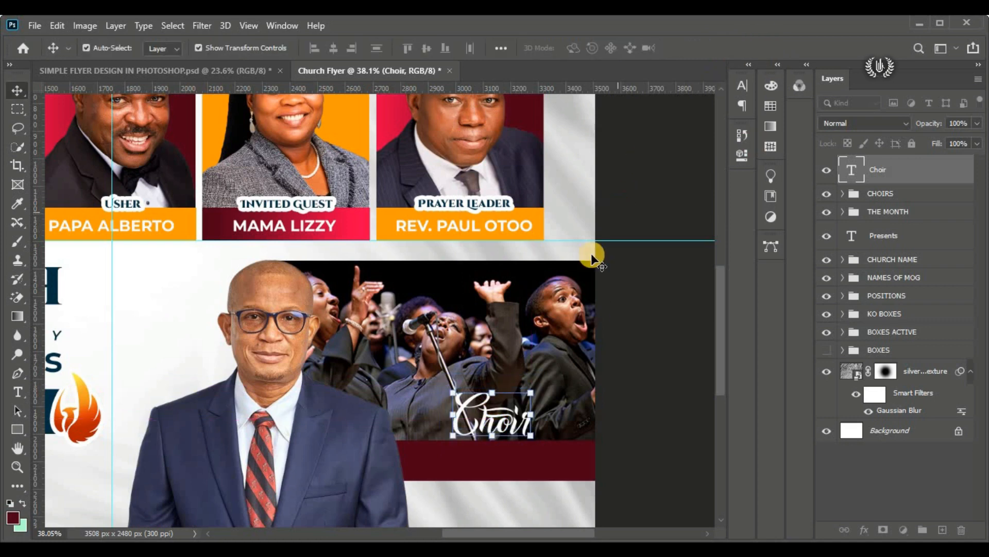
Step: Start a new text layer on the maroon strip below "Choir" using Montserrat SemiBold at 18 pt
scroll(714, 320, down, 3)
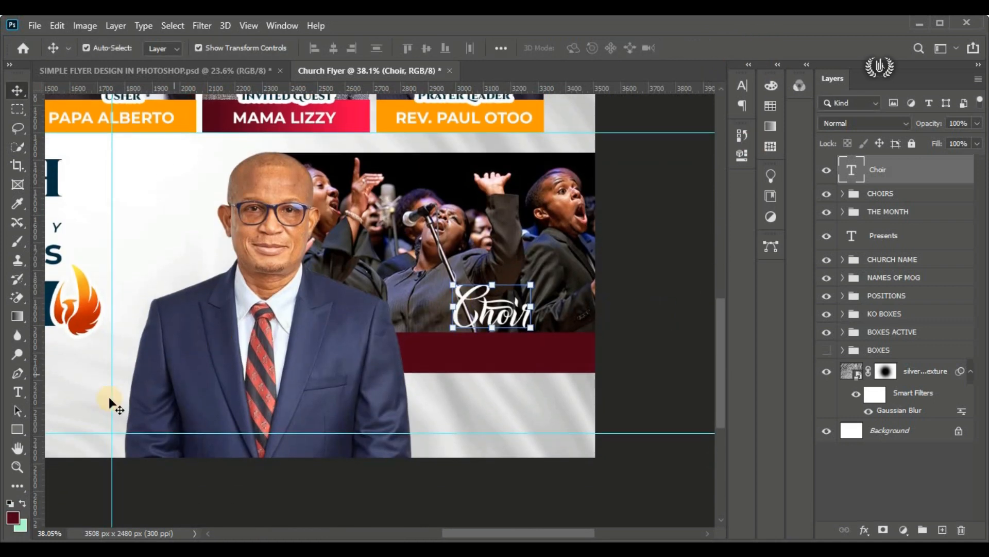
click(23, 395)
click(47, 392)
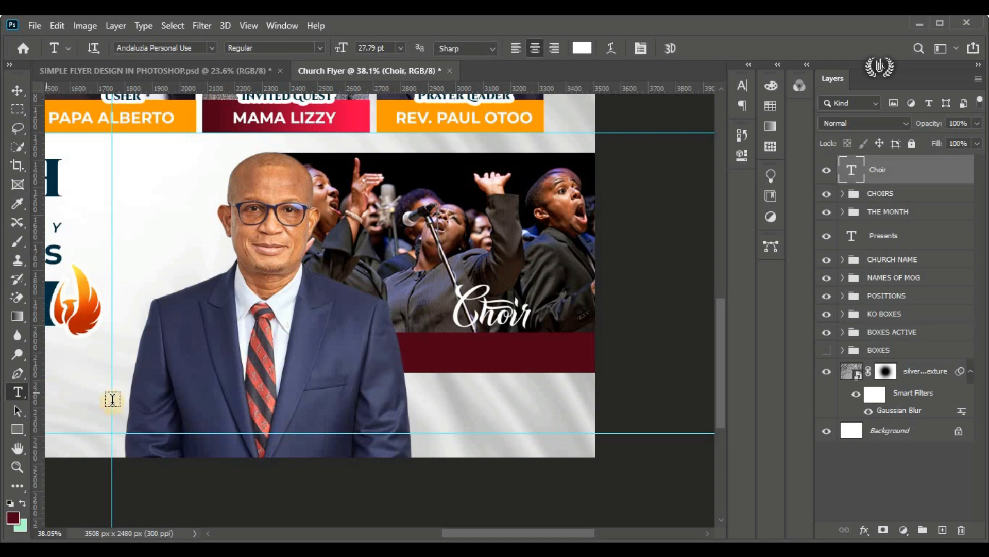
click(424, 344)
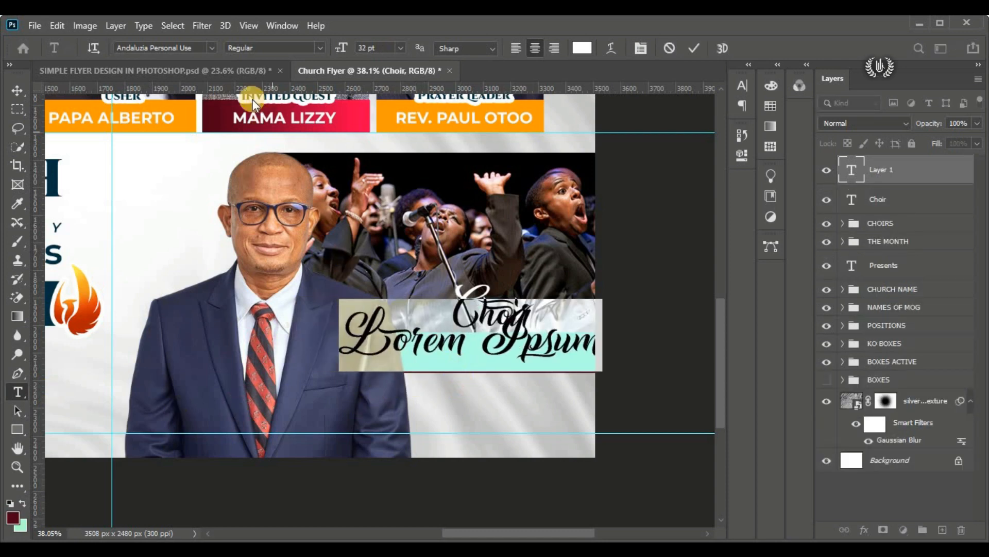
click(207, 53)
click(308, 102)
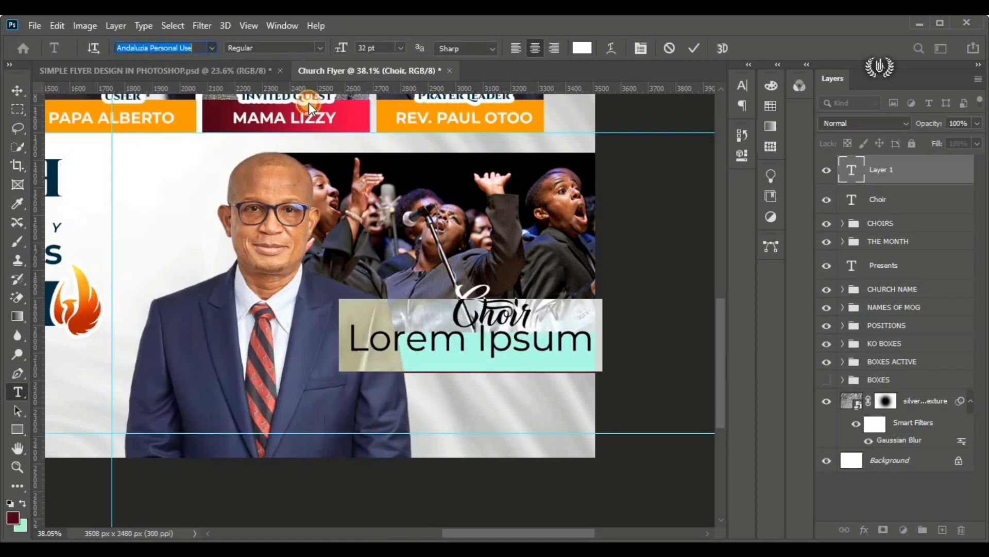
click(320, 51)
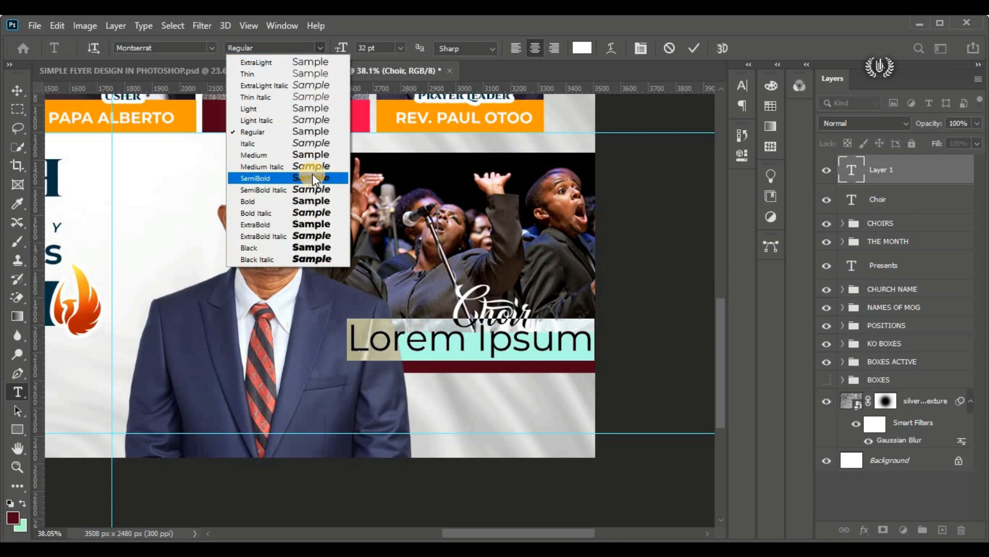
click(312, 176)
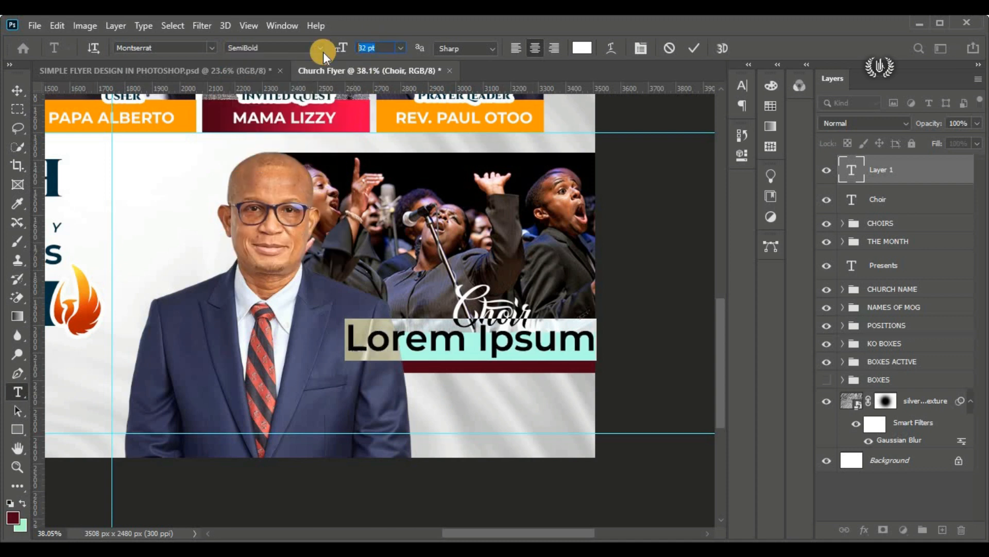
text(18)
key(Return)
Step: Replace the placeholder text on the maroon strip with "Glorious Singers"
click(438, 344)
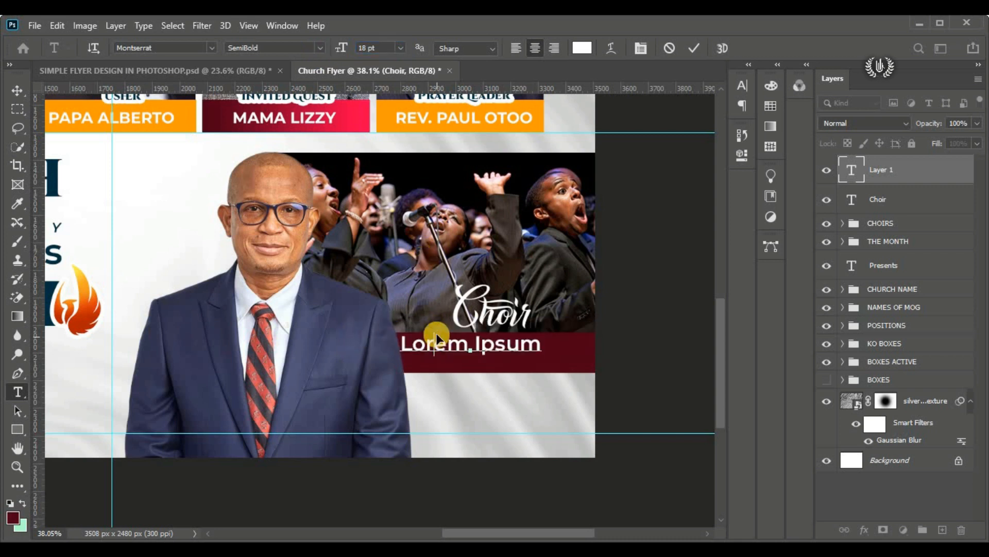
key(ctrl+a)
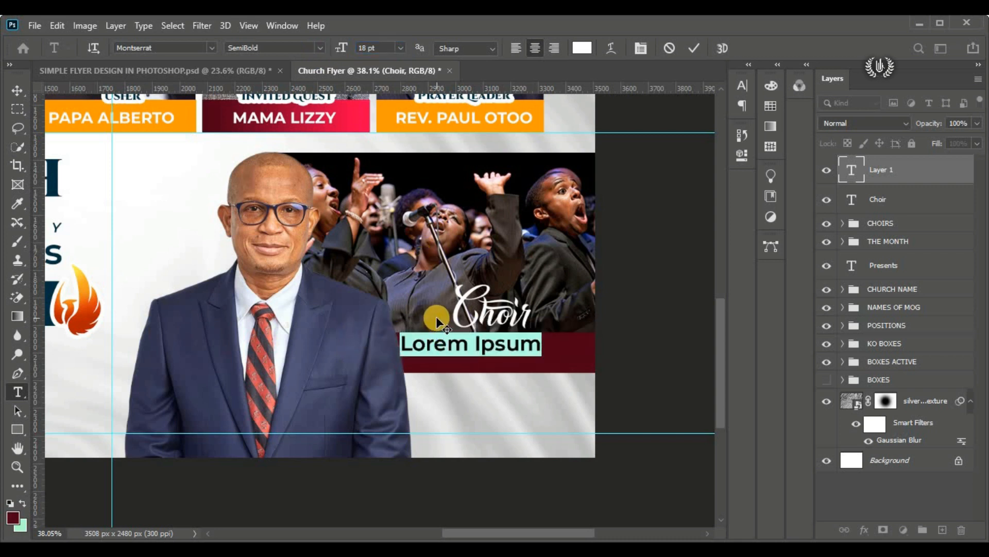
text(G)
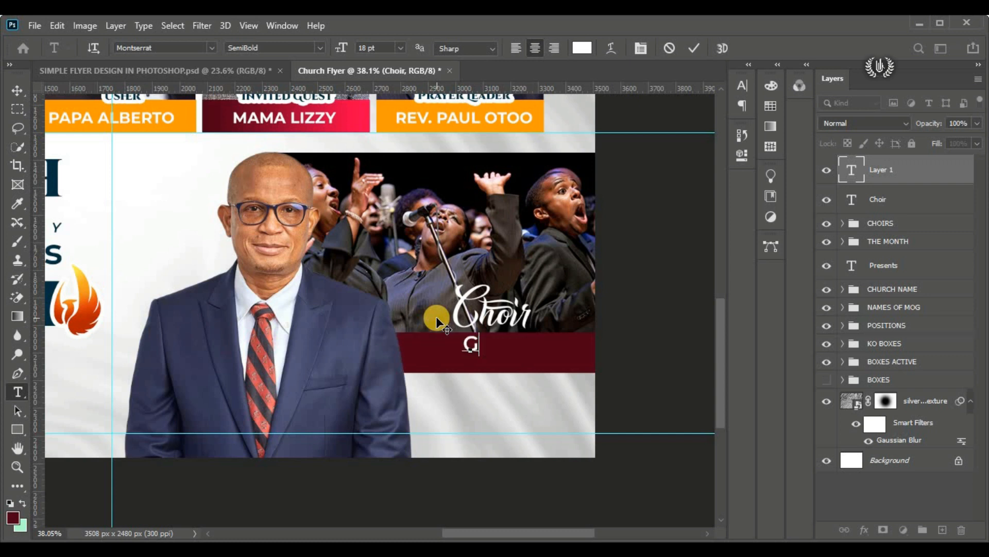
text(loriou)
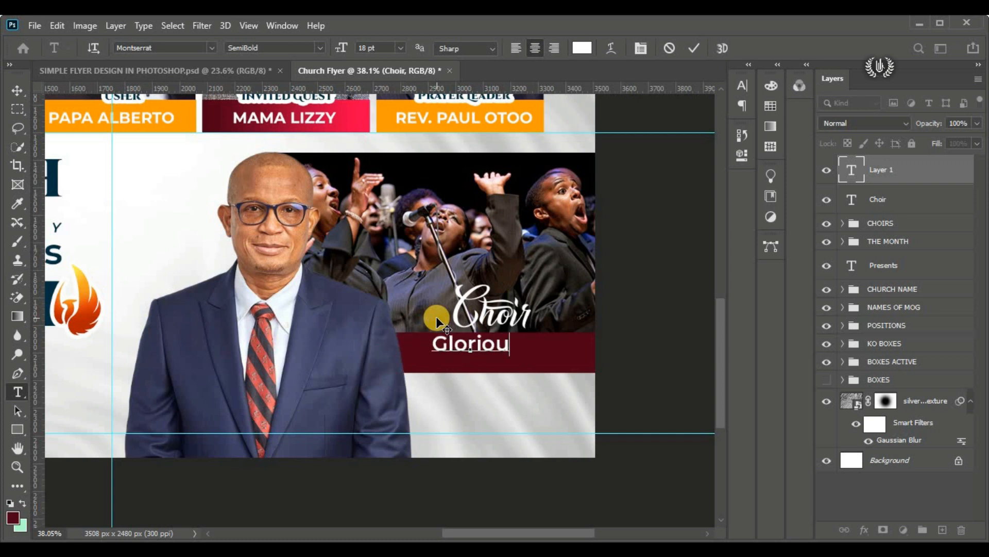
text(s Singers)
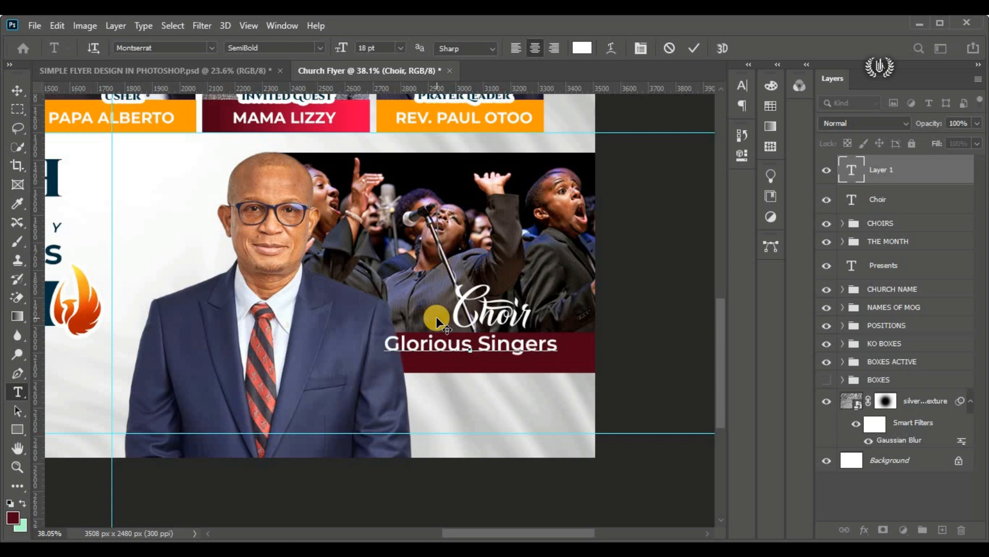
key(ctrl+Return)
Step: Change "Glorious Singers" to Montserrat Medium Italic and position it centred within the maroon strip
key(ctrl+a)
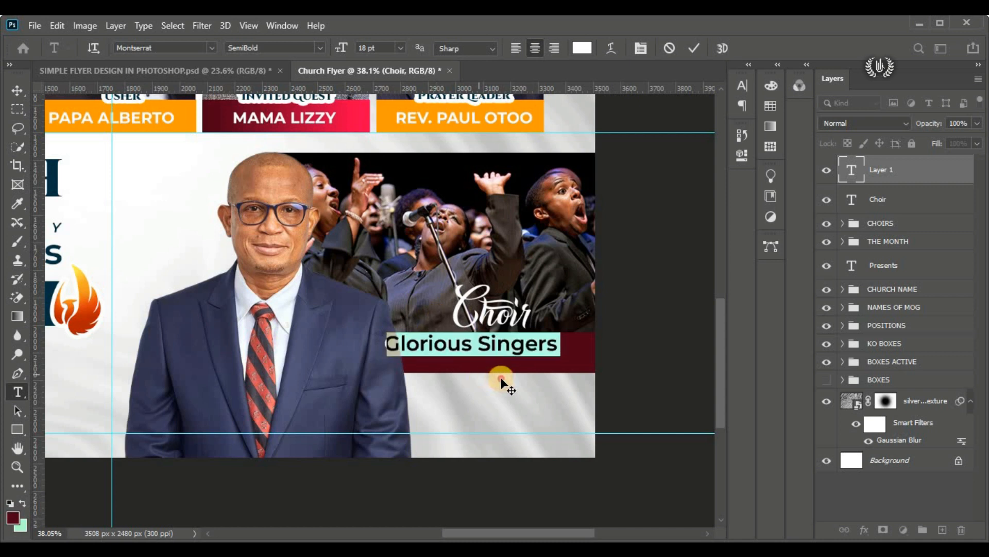
drag(502, 384, 506, 383)
click(322, 47)
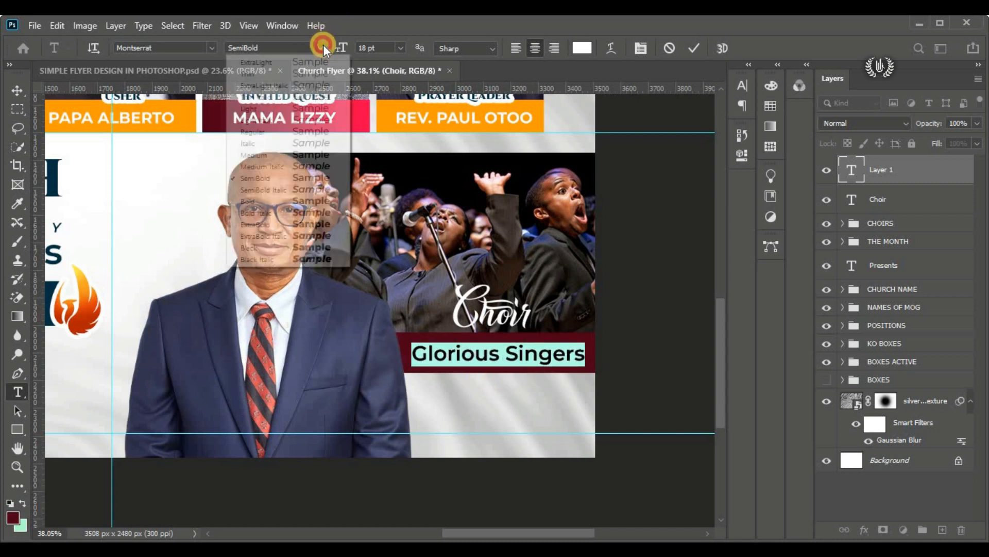
click(316, 167)
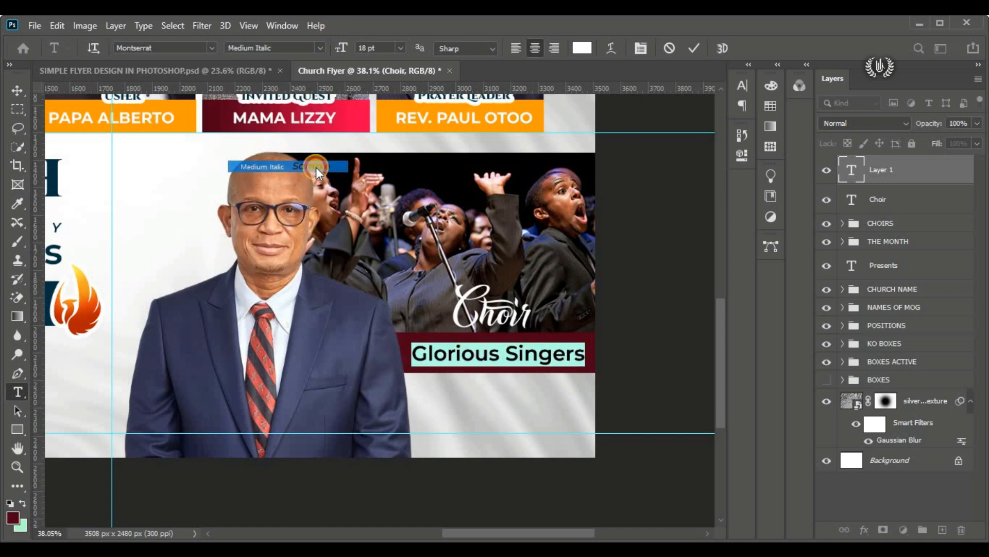
click(694, 48)
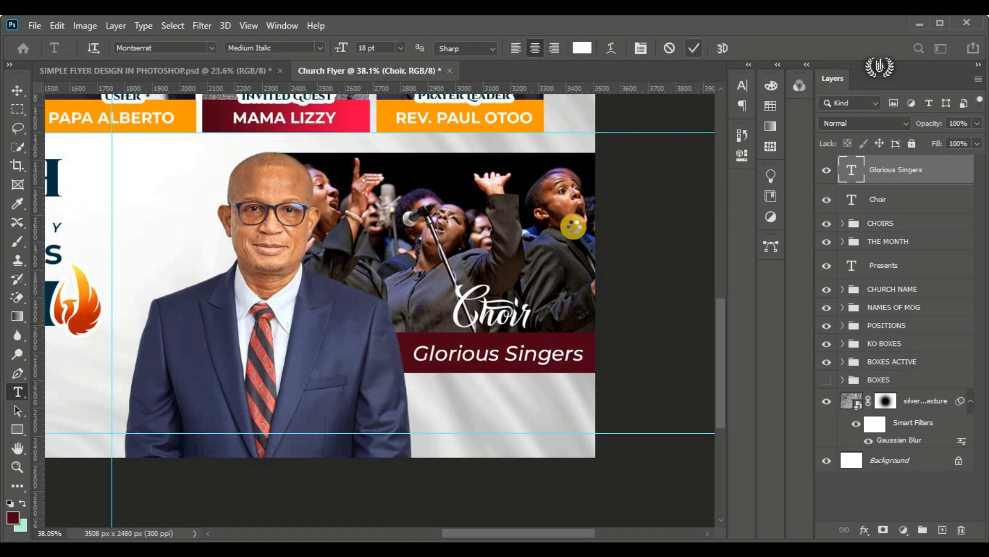
click(15, 93)
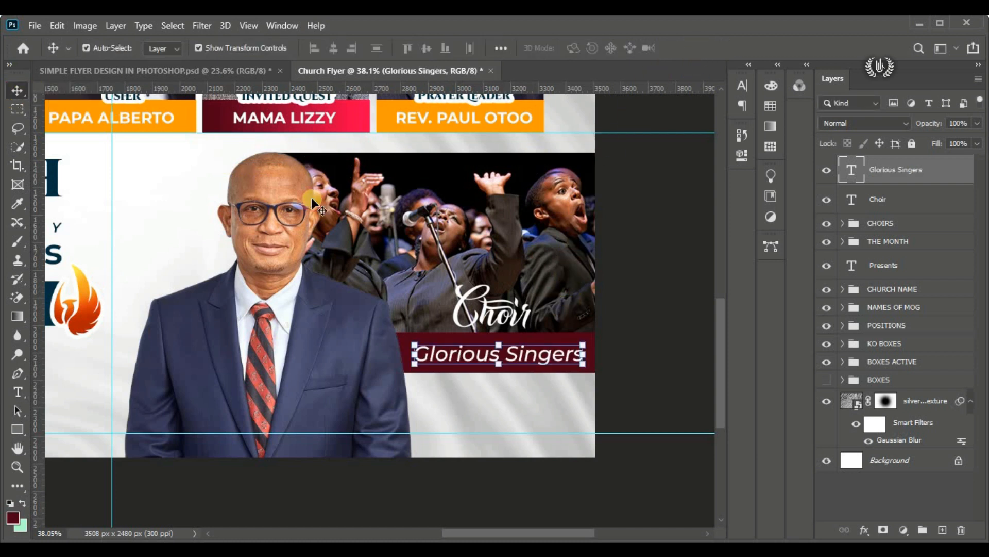
drag(519, 349, 518, 347)
Step: Start another text layer on the light background just below the maroon strip
scroll(502, 354, down, 1)
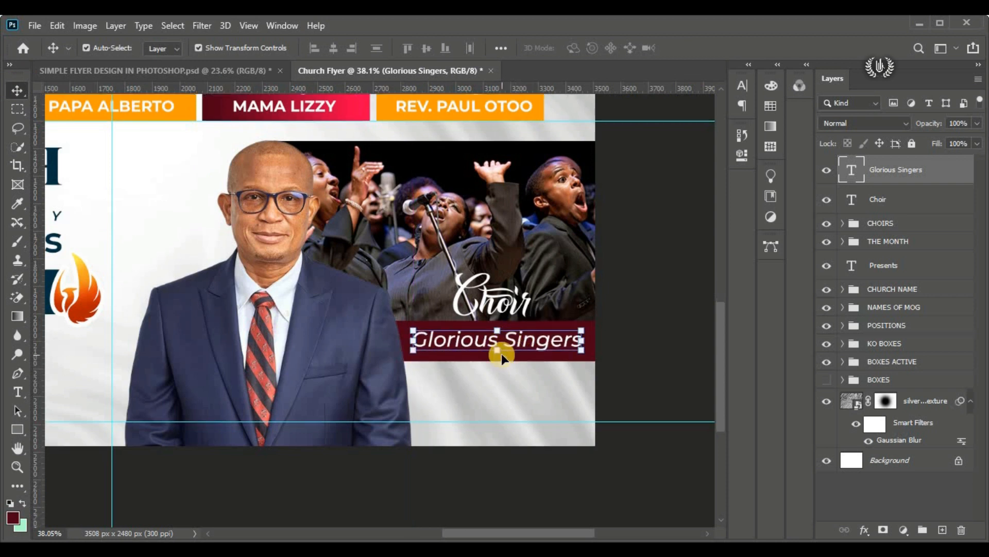
drag(18, 392, 49, 388)
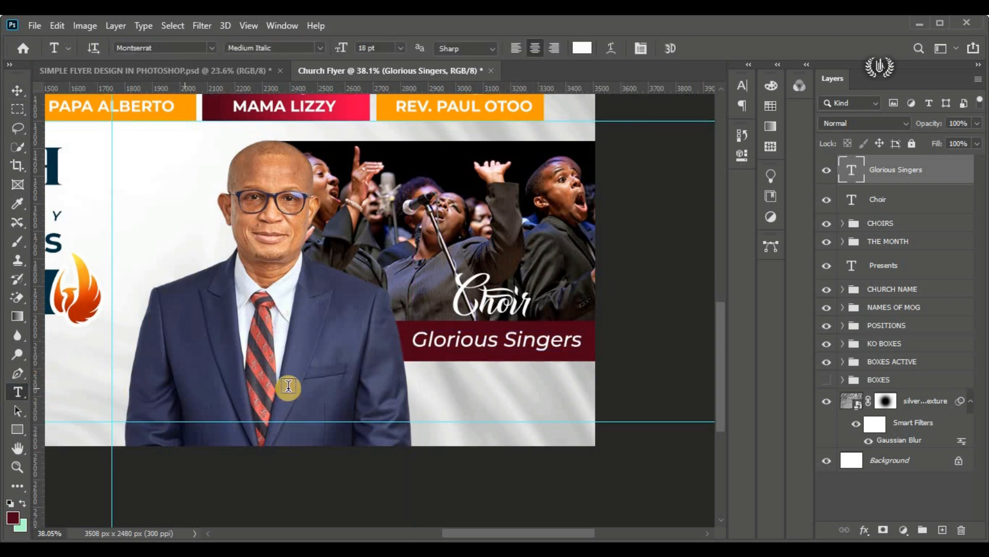
click(464, 396)
drag(464, 420, 497, 407)
Step: Set the new text's colour to deep cyan 003042, copying the code from the flyer details file in Notepad
click(581, 48)
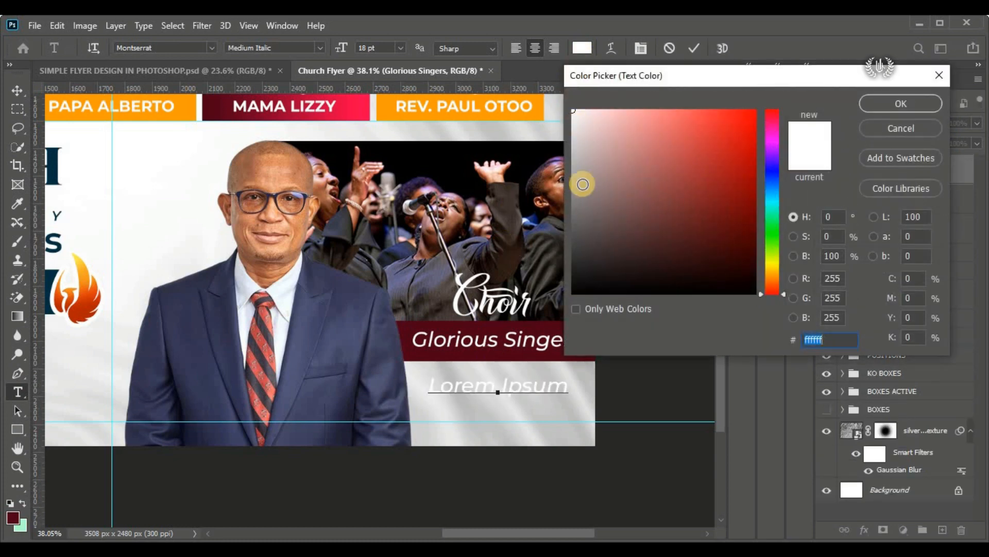
key(alt+Tab)
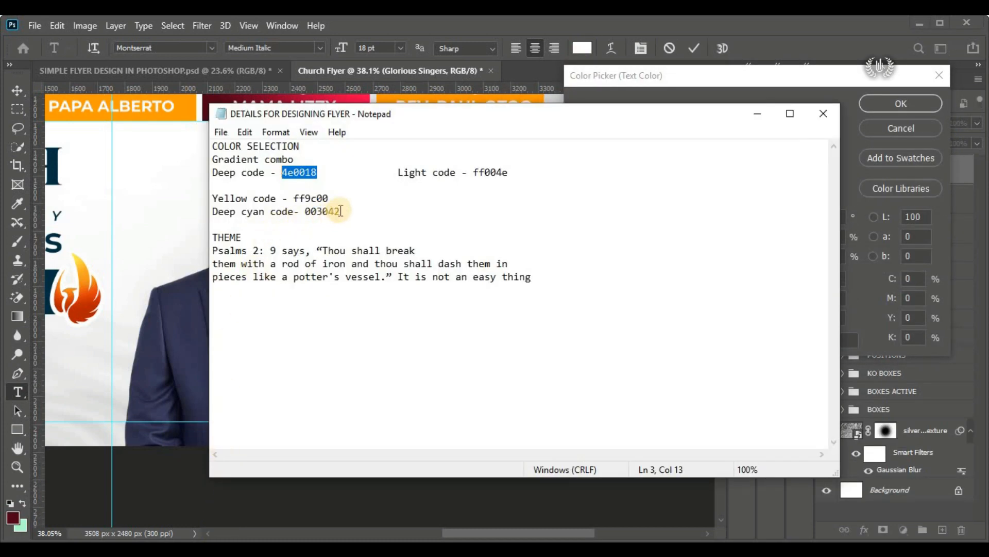
drag(340, 211, 311, 212)
right_click(309, 216)
click(347, 254)
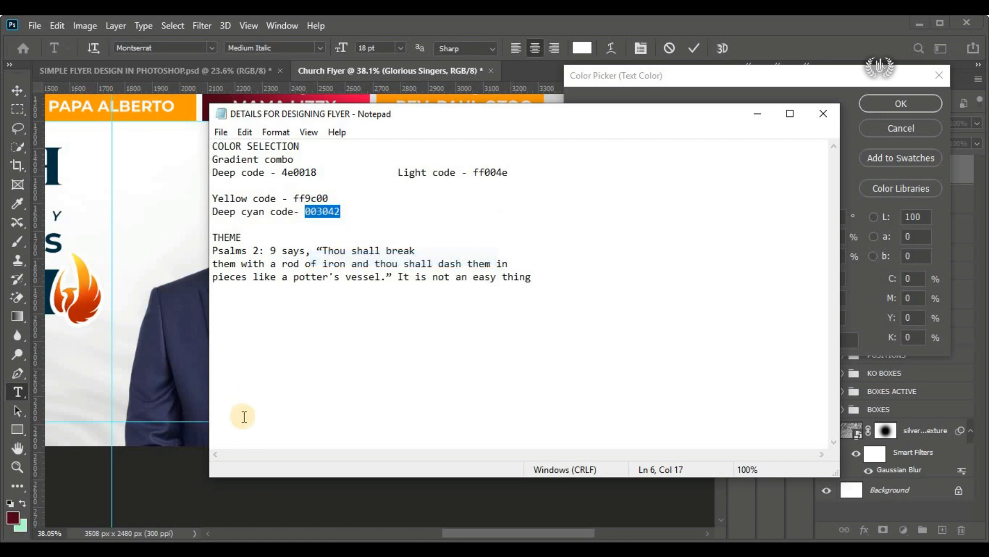
key(alt+Tab)
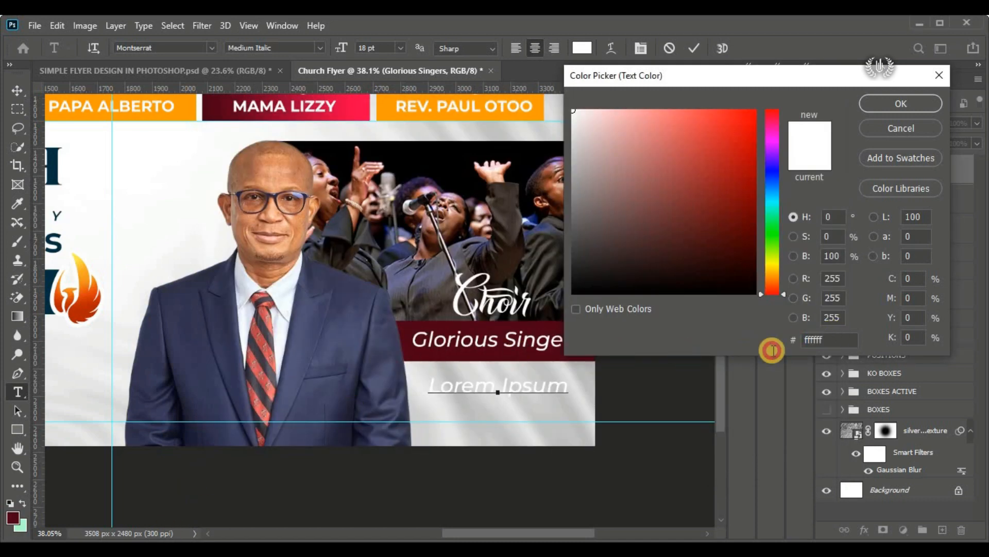
click(813, 339)
right_click(813, 339)
click(827, 398)
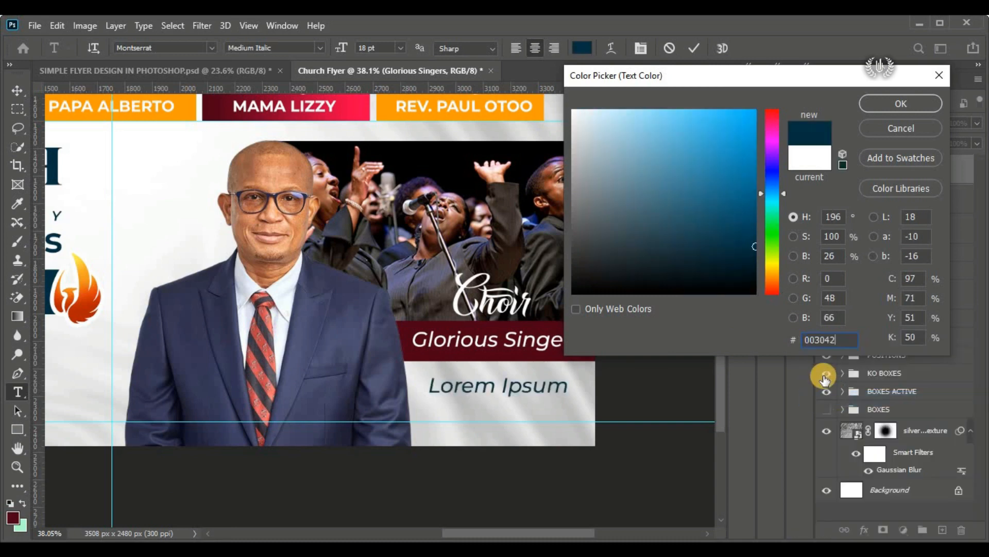
click(882, 103)
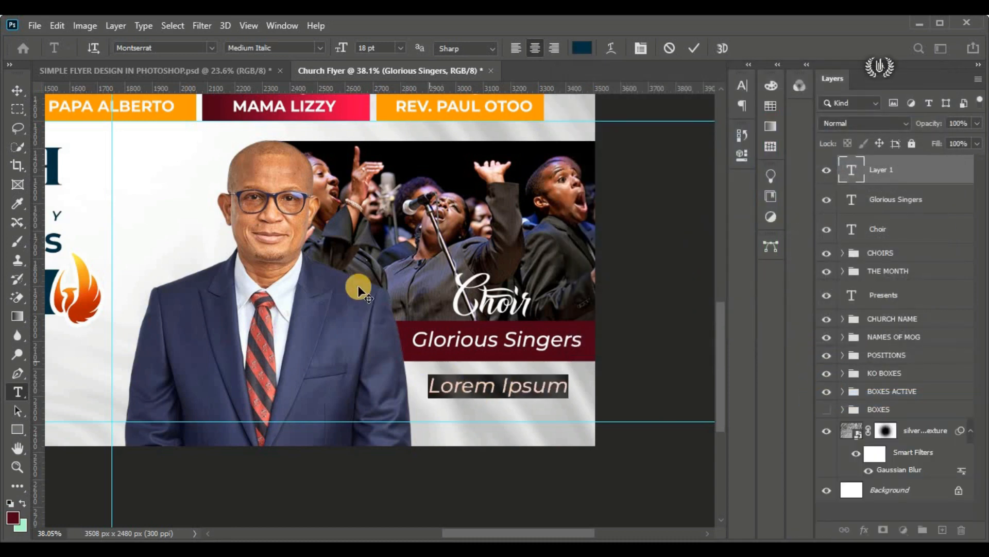
Step: Set the new text's font to Cinzel Decorative Black and enter "Theme:"
click(210, 49)
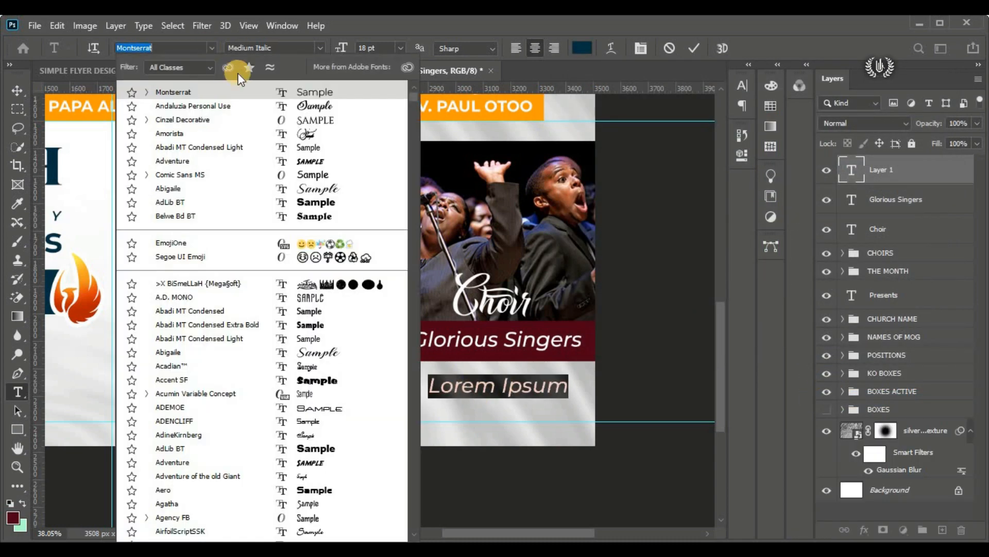
click(274, 120)
click(320, 48)
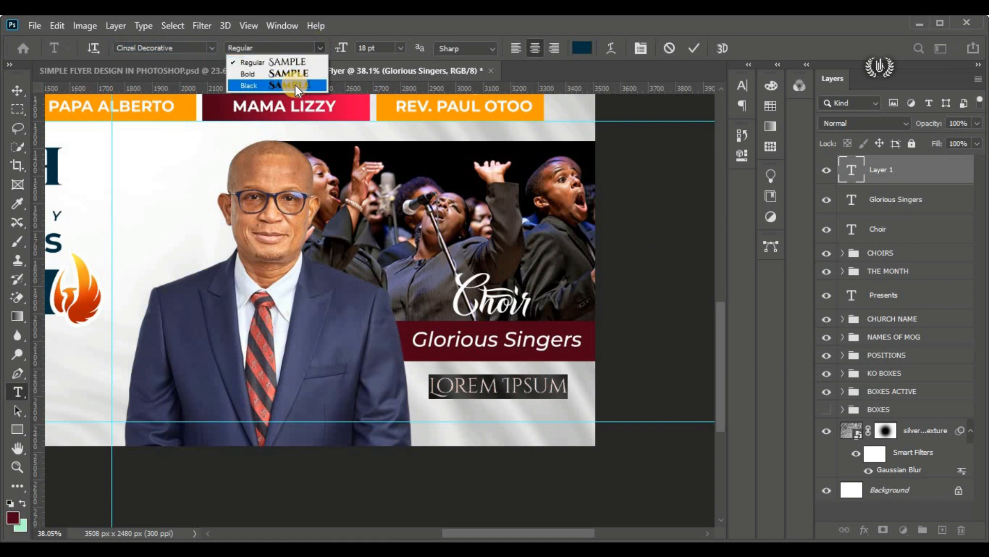
click(289, 87)
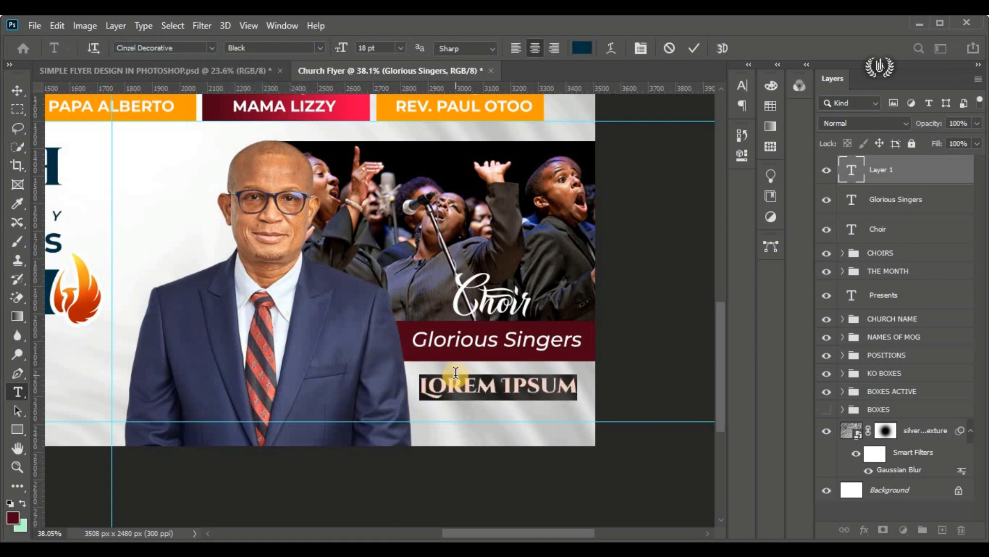
text(THEM)
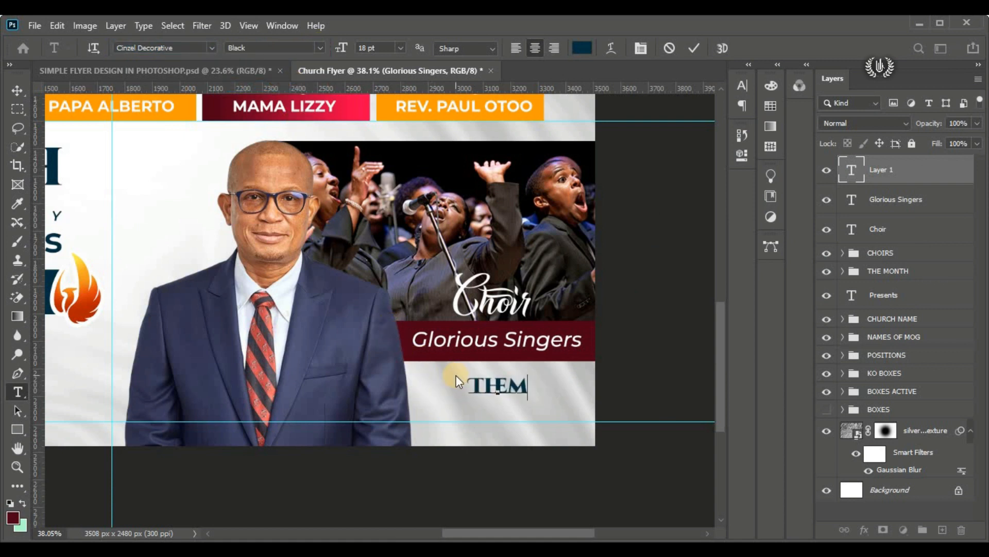
text(E)
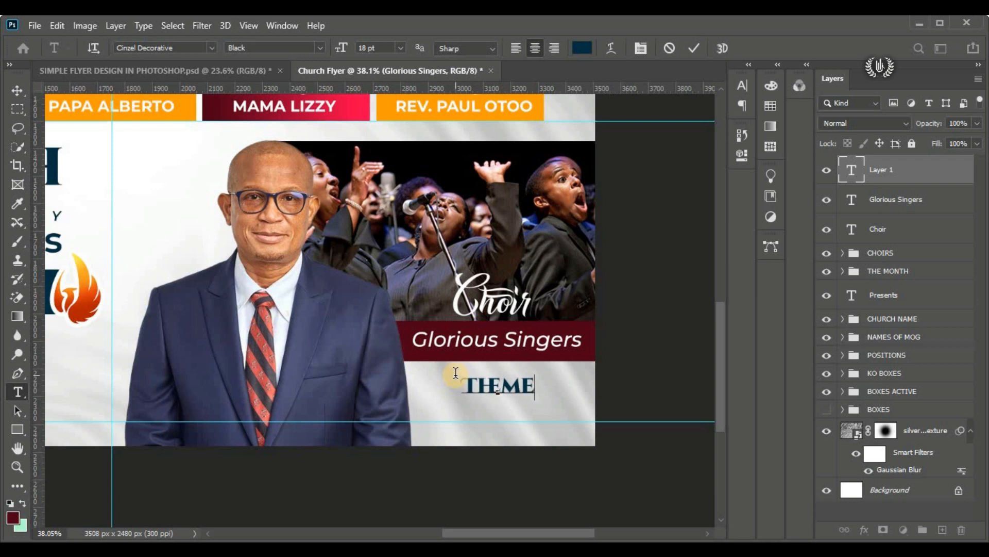
text(:)
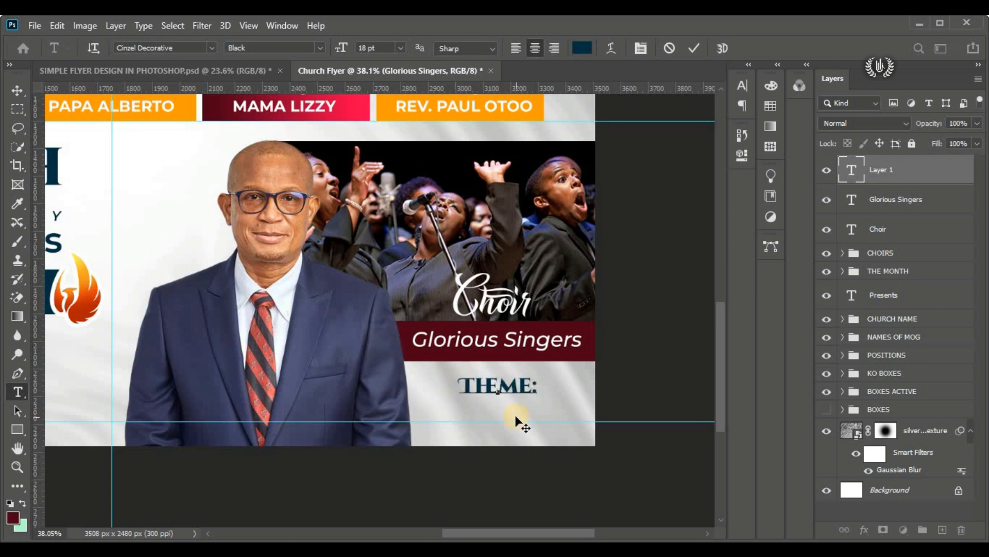
Step: Set the "Theme:" text size to 14 pt and move it slightly up, close beneath the maroon strip
drag(535, 389, 397, 390)
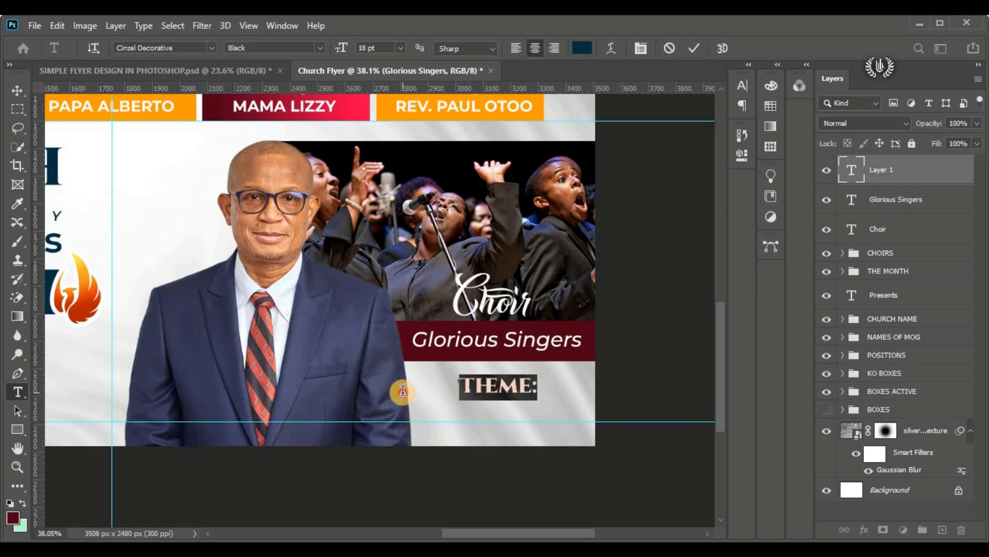
click(379, 47)
key(Return)
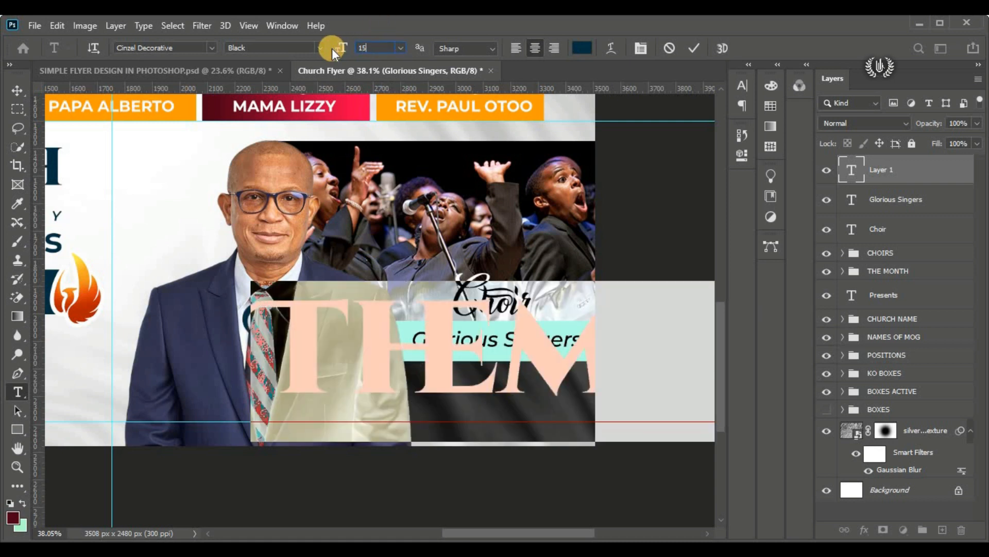
key(Return)
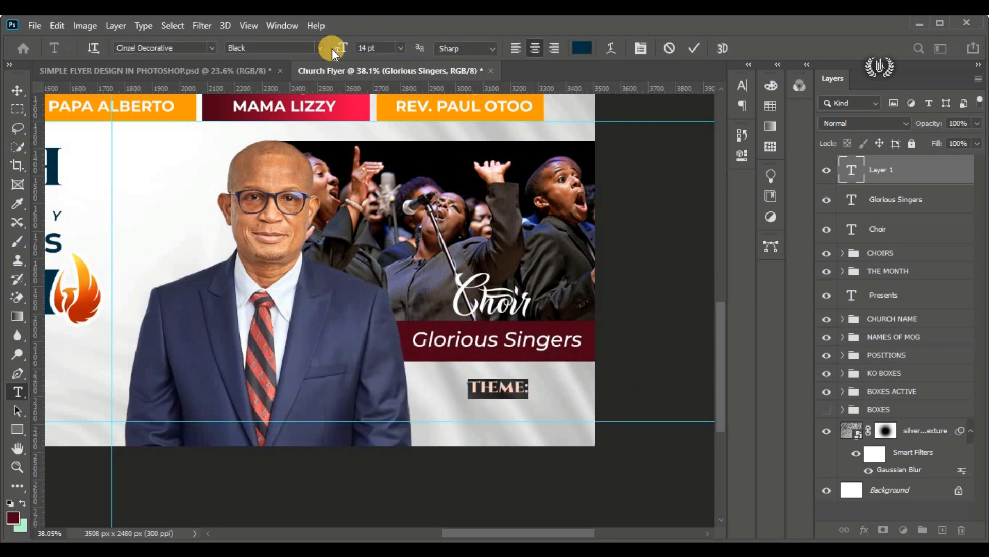
click(694, 48)
click(17, 91)
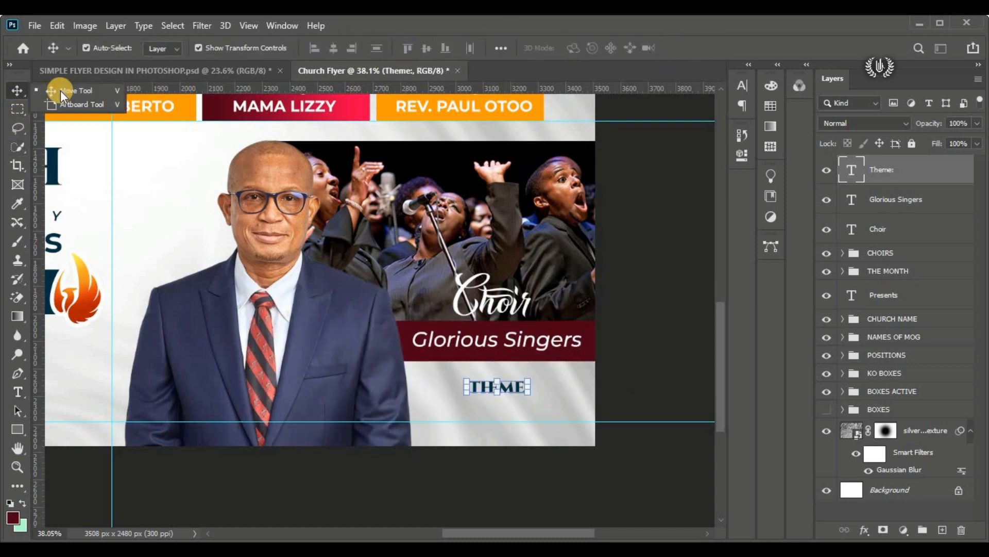
click(533, 385)
mouse_move(510, 392)
mouse_down()
mouse_move(451, 386)
mouse_move(510, 385)
mouse_up()
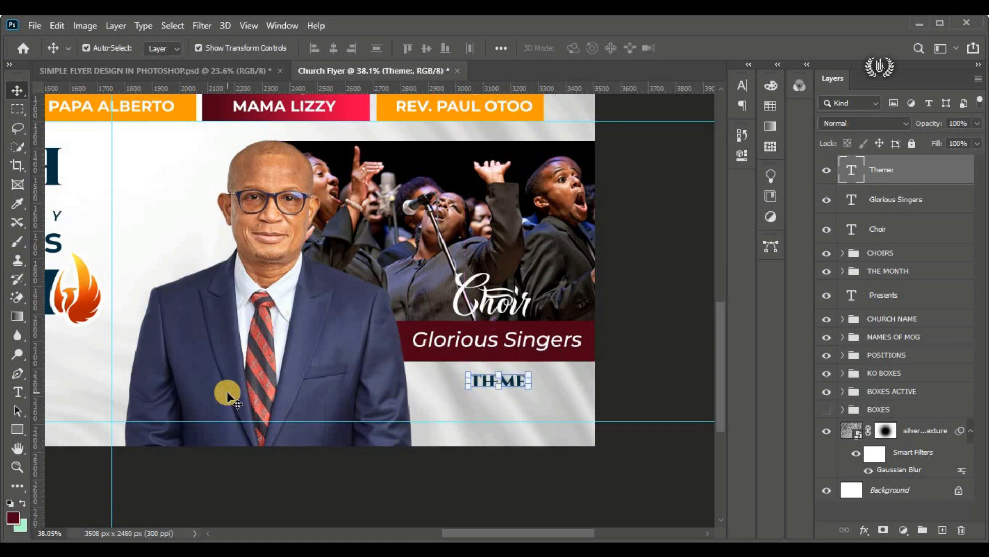
Step: Start a new text layer centred beneath the "Theme:" heading and set its font to Montserrat SemiBold
click(13, 396)
click(44, 394)
click(436, 408)
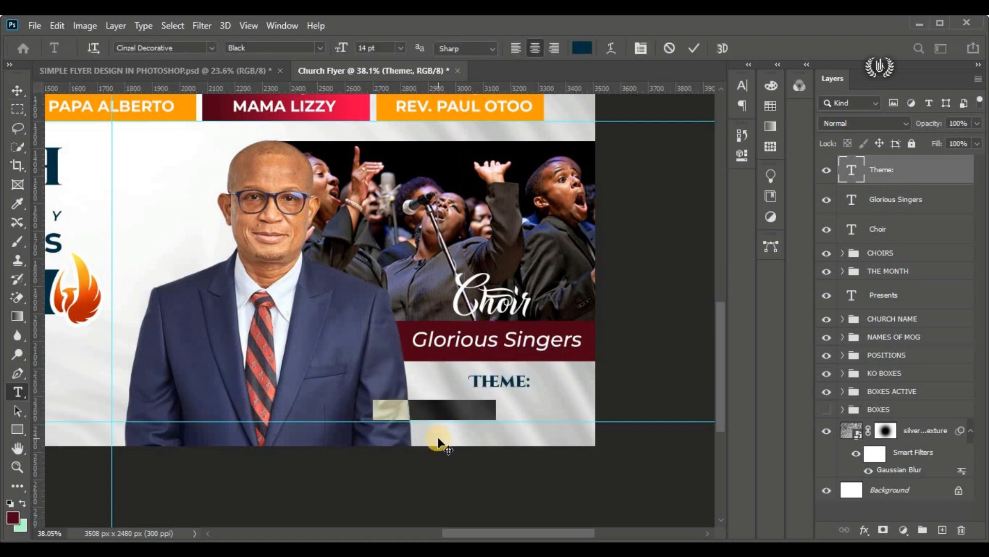
drag(438, 437, 499, 428)
click(211, 48)
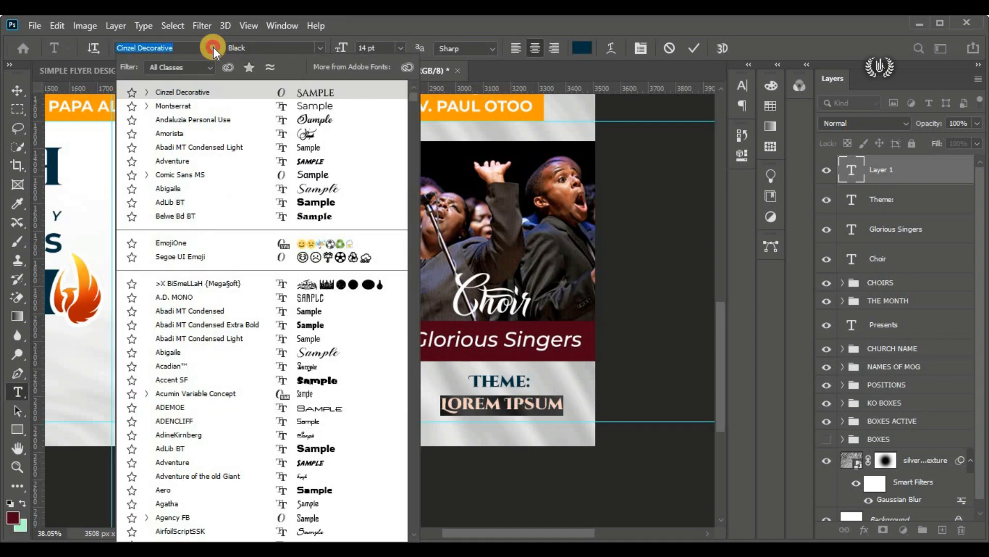
click(229, 107)
click(320, 47)
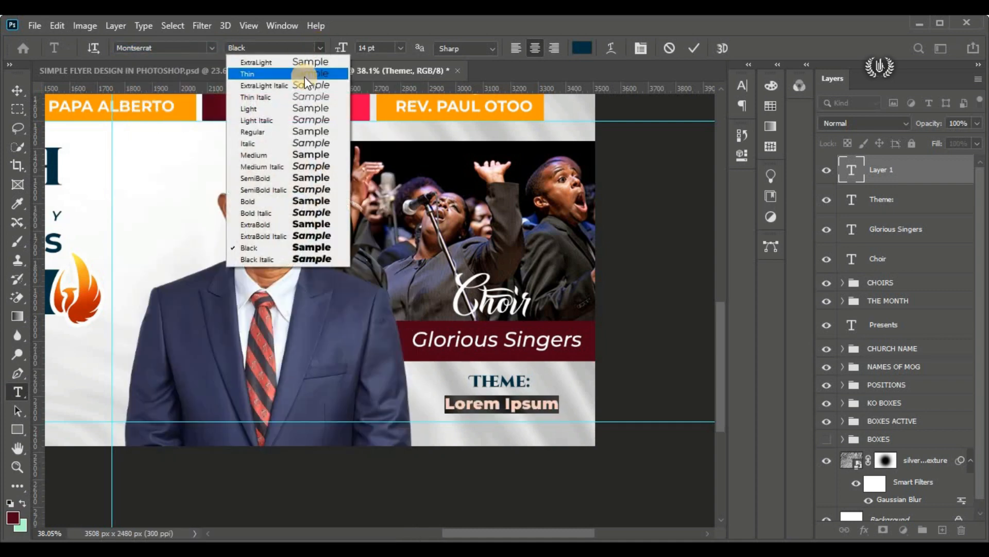
click(308, 177)
Step: Set the new text's colour to black 000000 and its size to 10 pt
click(582, 48)
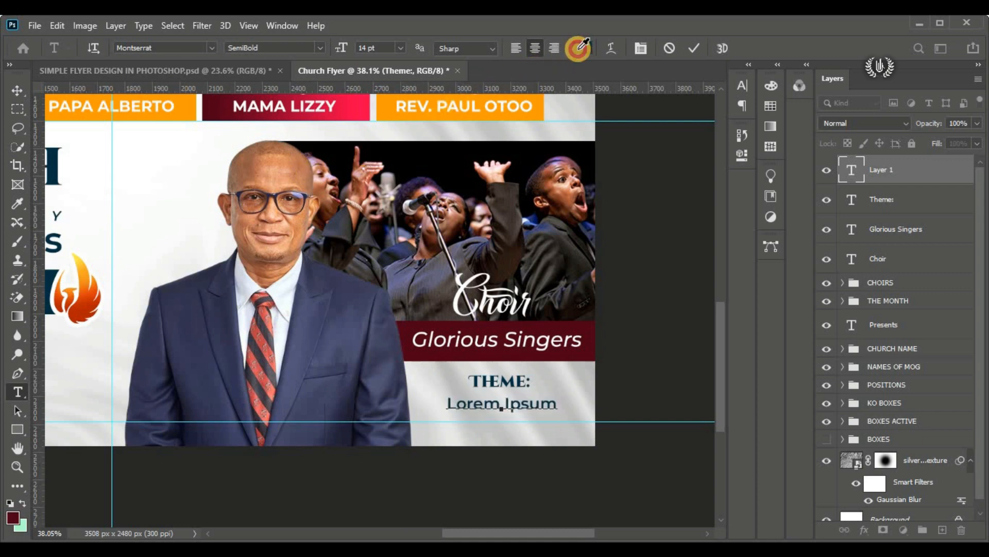
drag(670, 290, 680, 318)
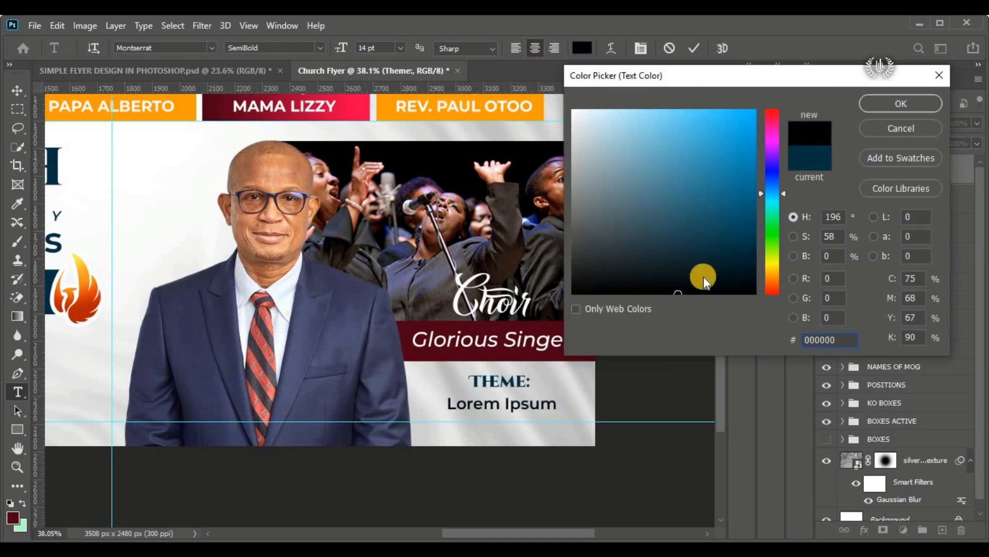
click(879, 106)
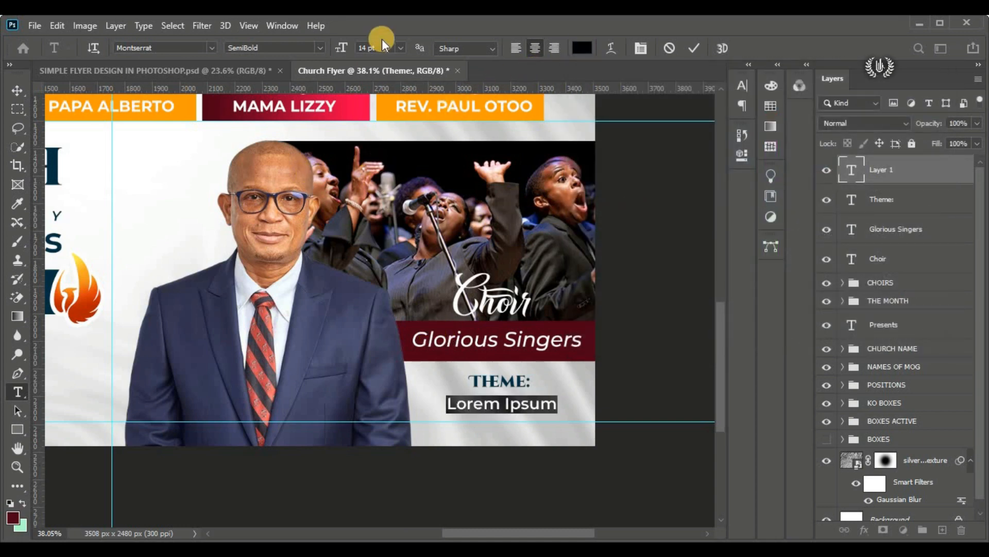
click(341, 47)
text(10)
key(Return)
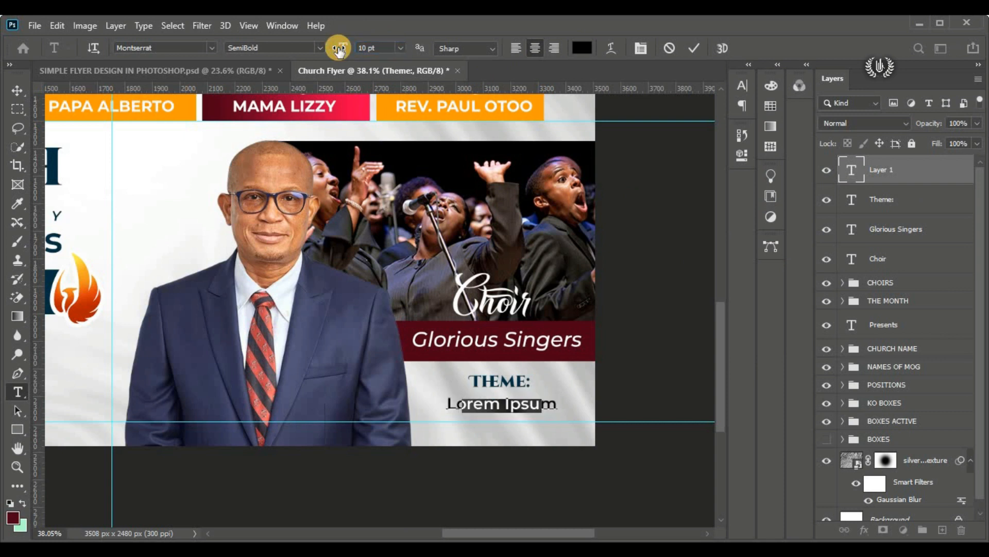
Step: Copy the three-line Psalms 2:9 theme passage from the flyer details file in Notepad and paste it over the placeholder text
click(233, 546)
drag(539, 306, 221, 247)
right_click(247, 270)
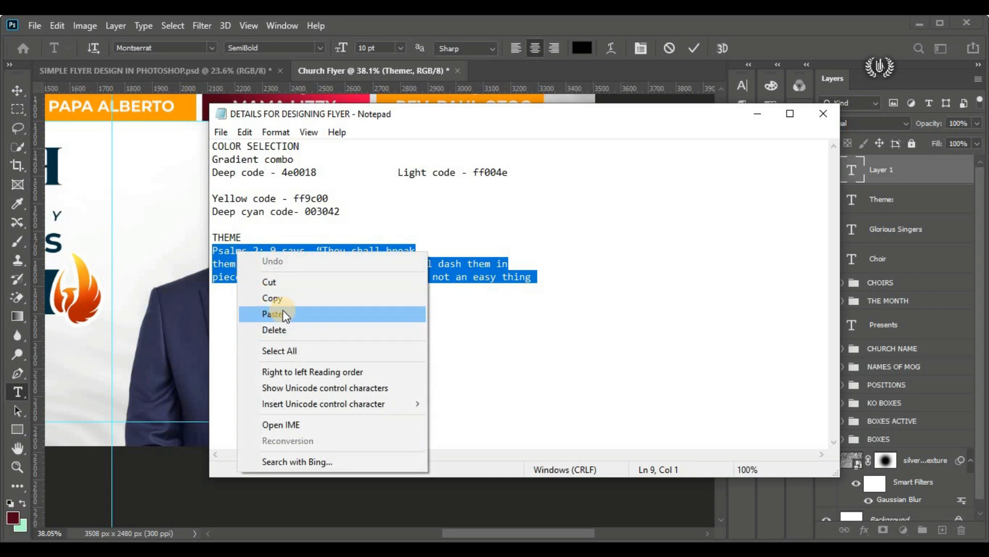
click(298, 298)
click(170, 547)
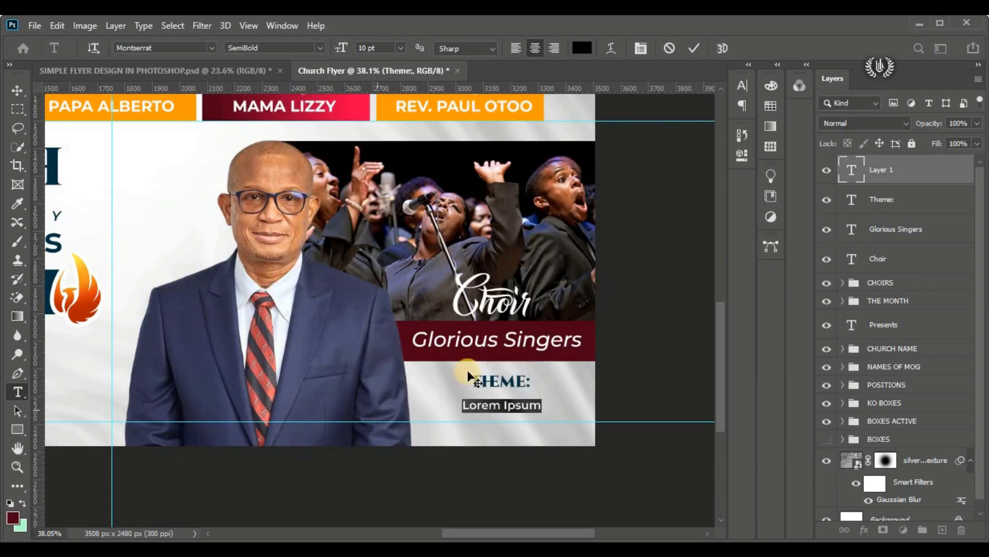
right_click(518, 405)
click(571, 171)
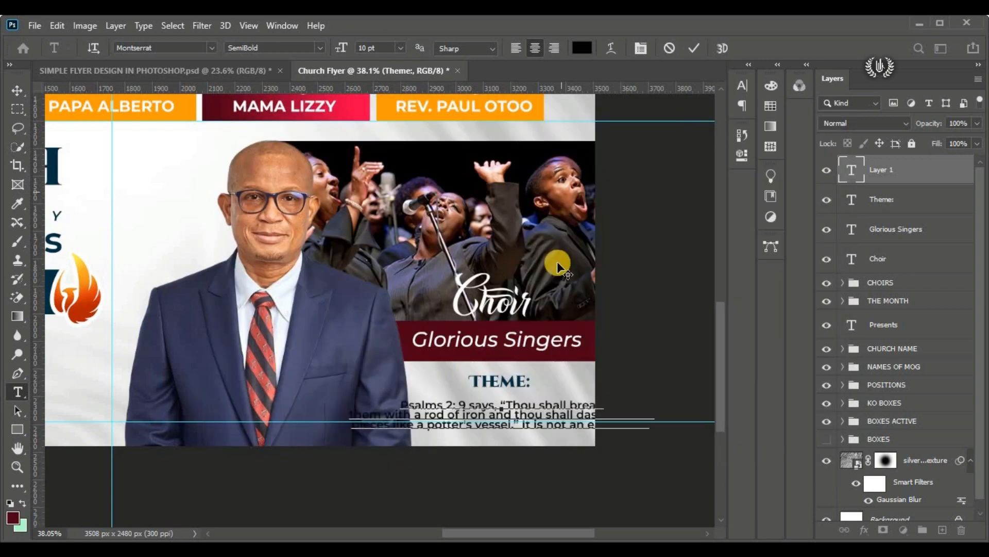
click(673, 67)
Step: Scale the Psalms text to 56.25% and position it beneath "Theme:" within the light area below the maroon strip
click(14, 91)
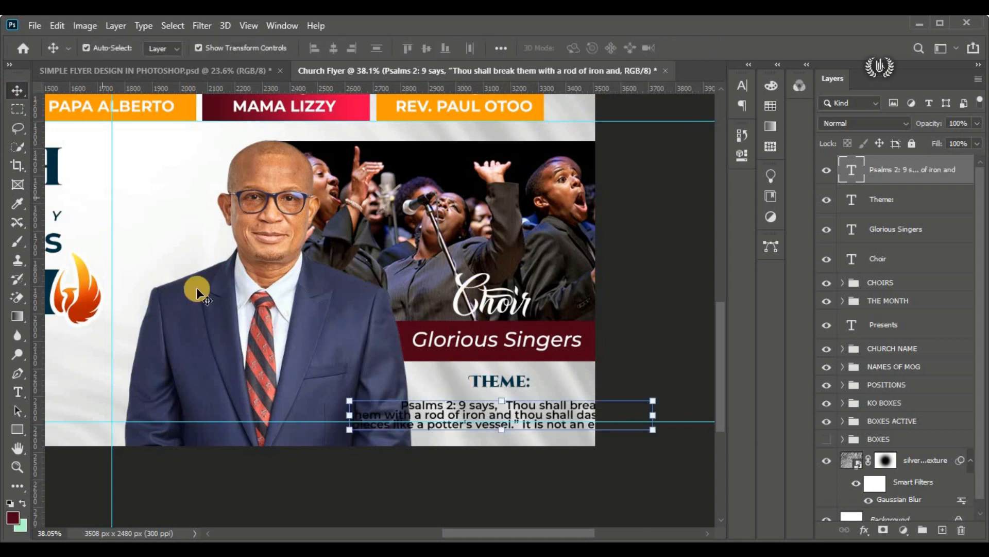
click(57, 25)
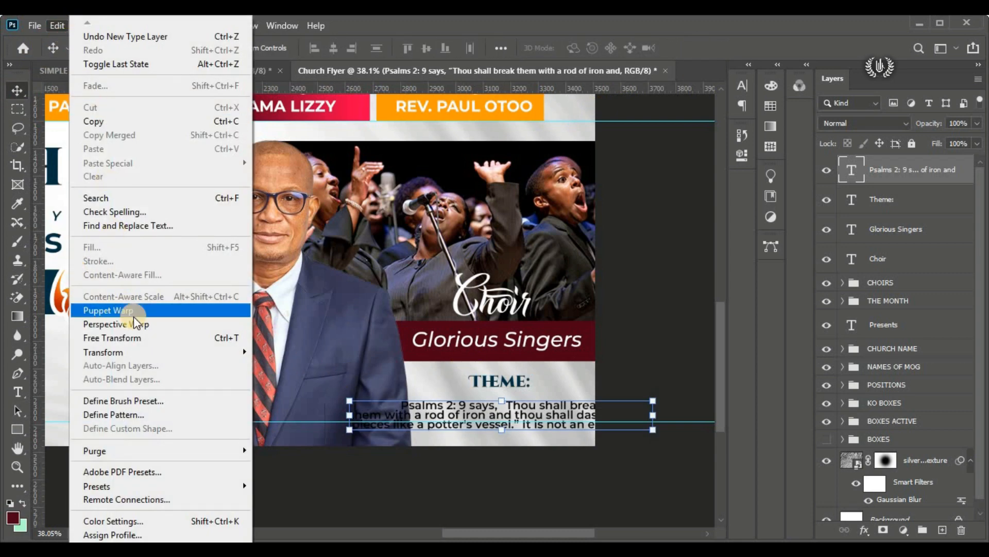
click(131, 337)
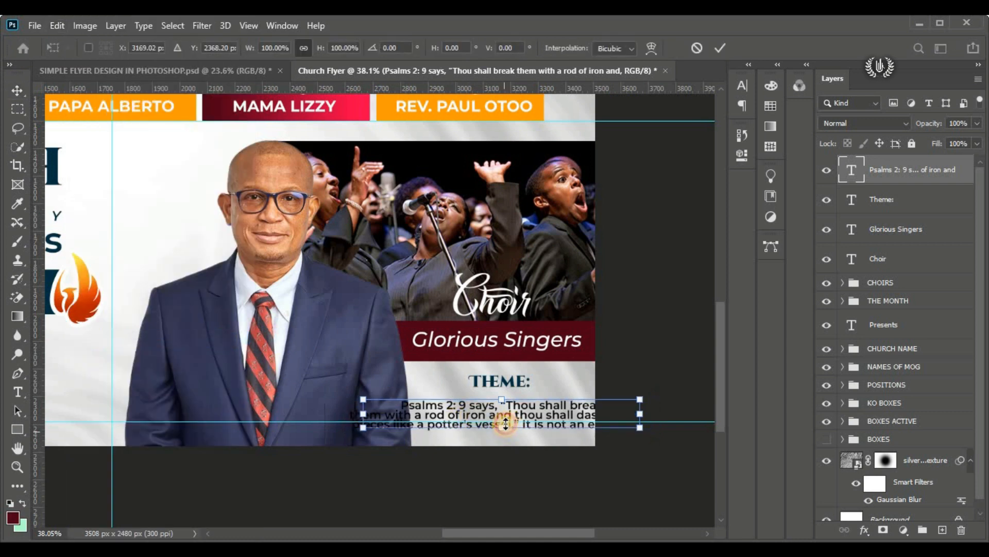
drag(506, 424, 511, 417)
drag(423, 418, 410, 421)
drag(485, 403, 490, 400)
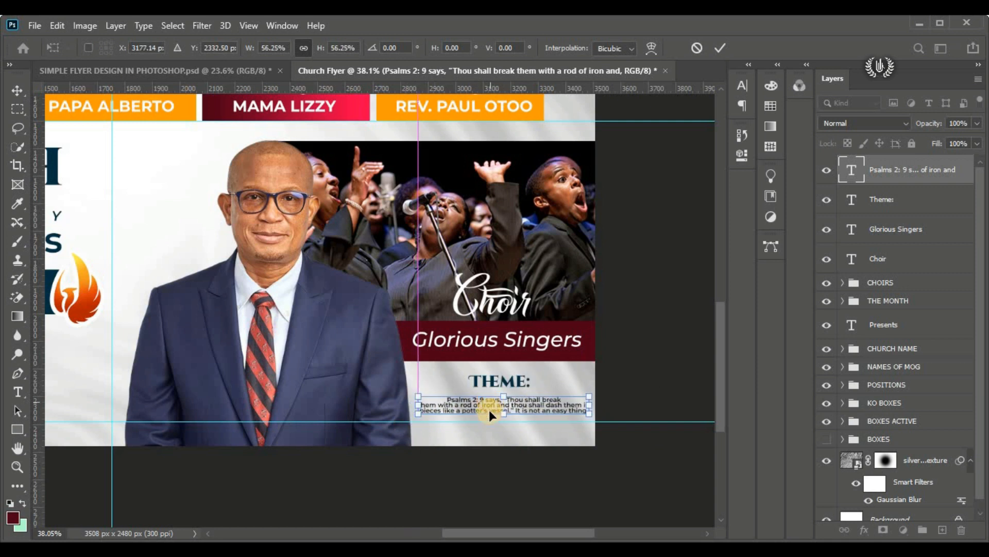
click(723, 47)
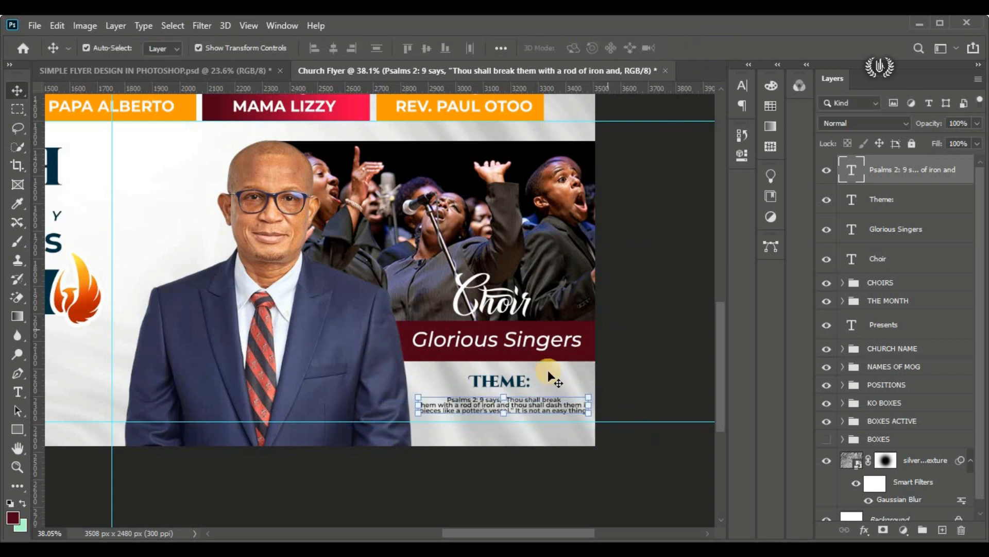
Step: Set the Psalms text's line spacing to 5.66 pt
click(740, 86)
drag(666, 127, 663, 133)
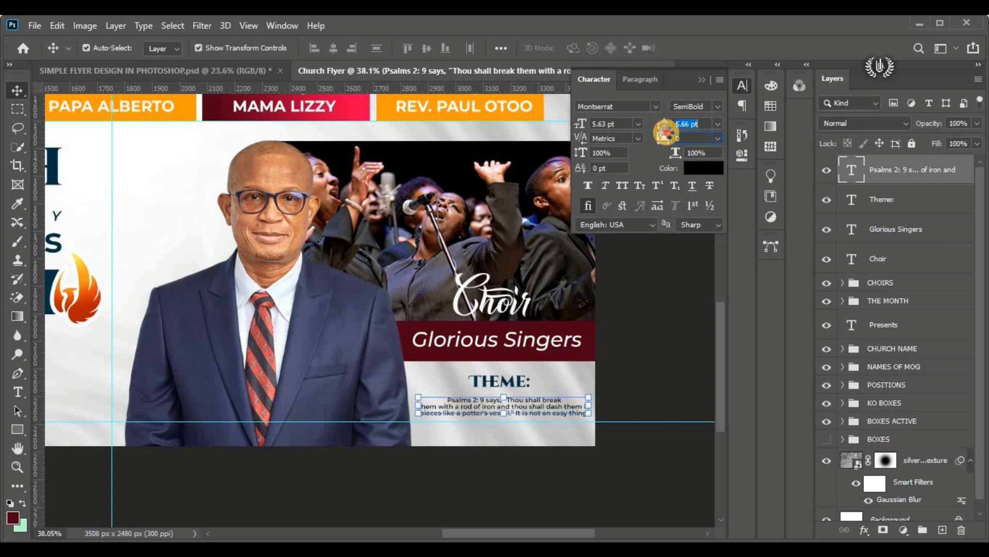
click(706, 78)
click(648, 218)
Step: Move the "Theme:" heading slightly down toward the Psalms text and align their horizontal centres
click(510, 376)
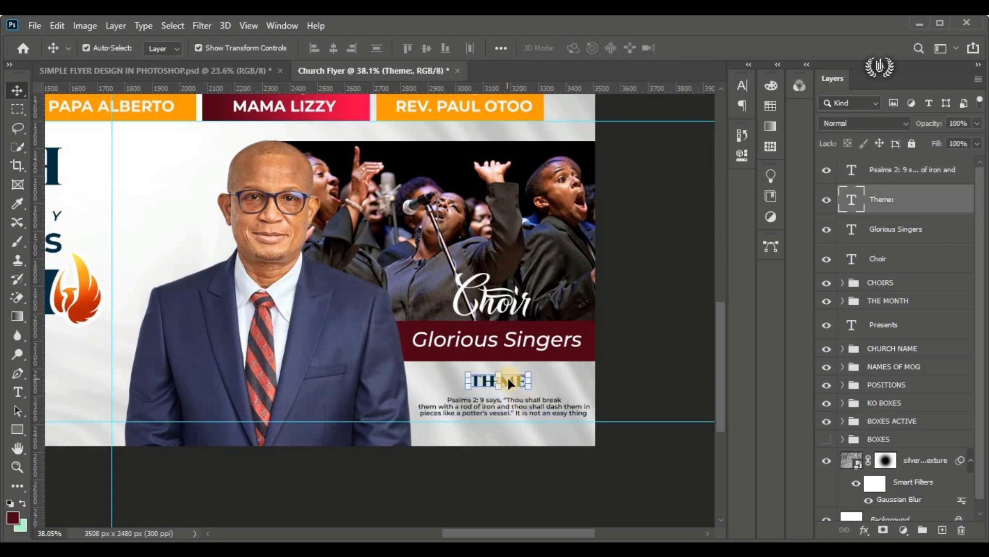
drag(512, 376, 514, 382)
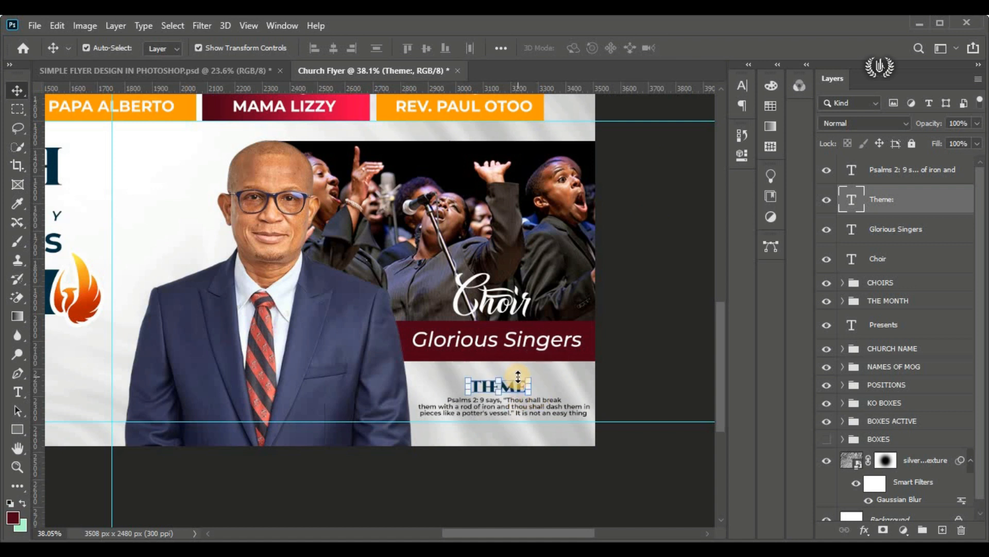
shift+click(541, 413)
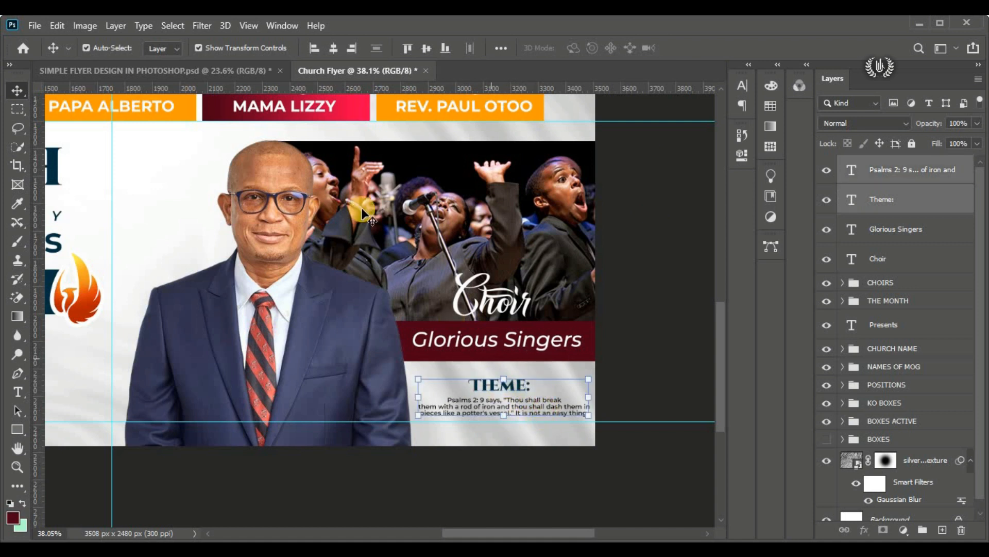
click(625, 316)
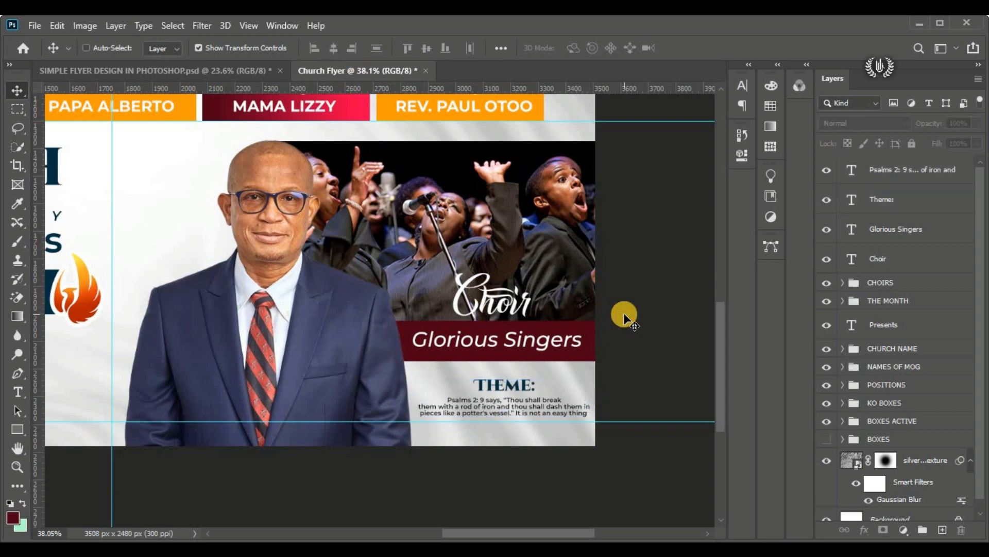
Step: Group the Choir, Glorious Singers, Theme: and Psalms text layers as "THEME" and toggle the group's visibility to check its contents
key(ctrl+0)
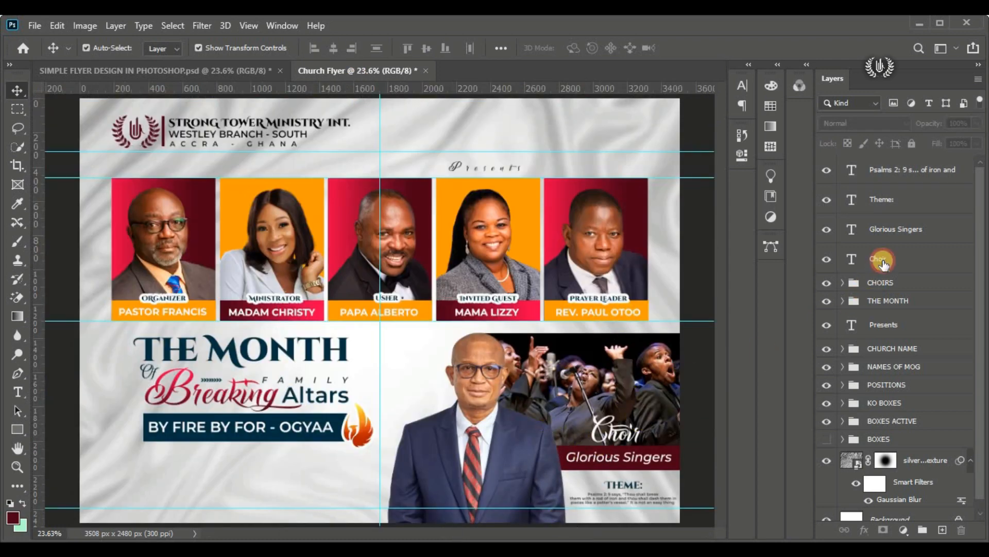
click(882, 262)
shift+click(897, 178)
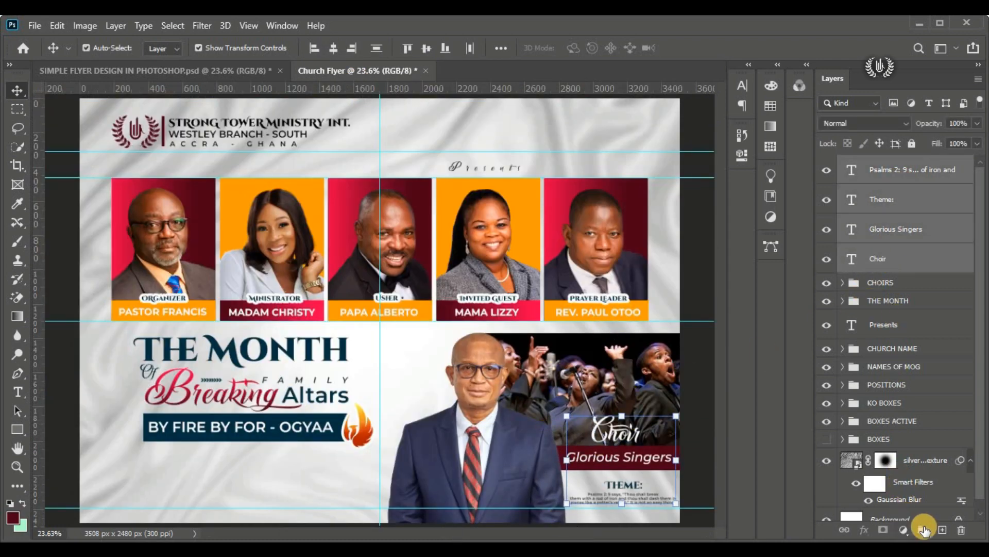
click(923, 530)
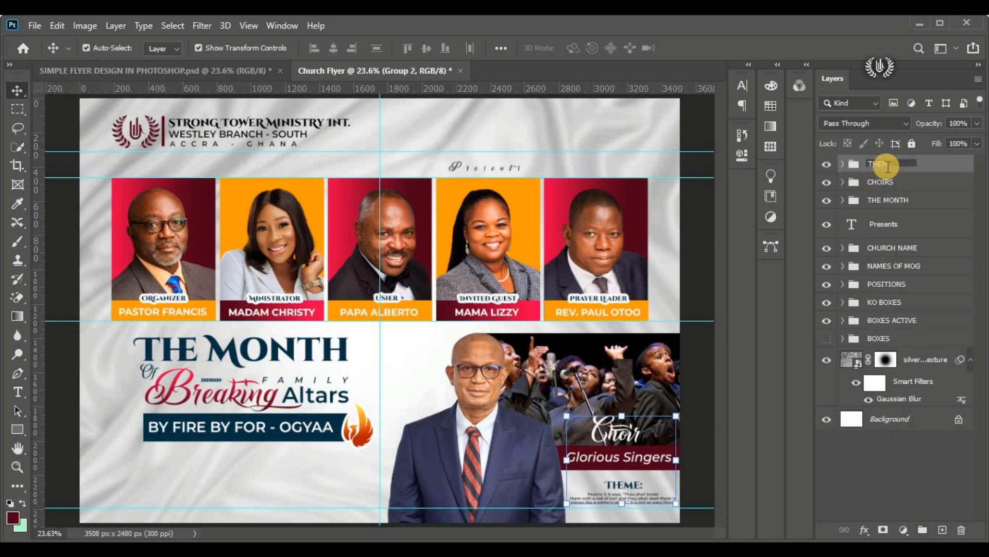
click(697, 243)
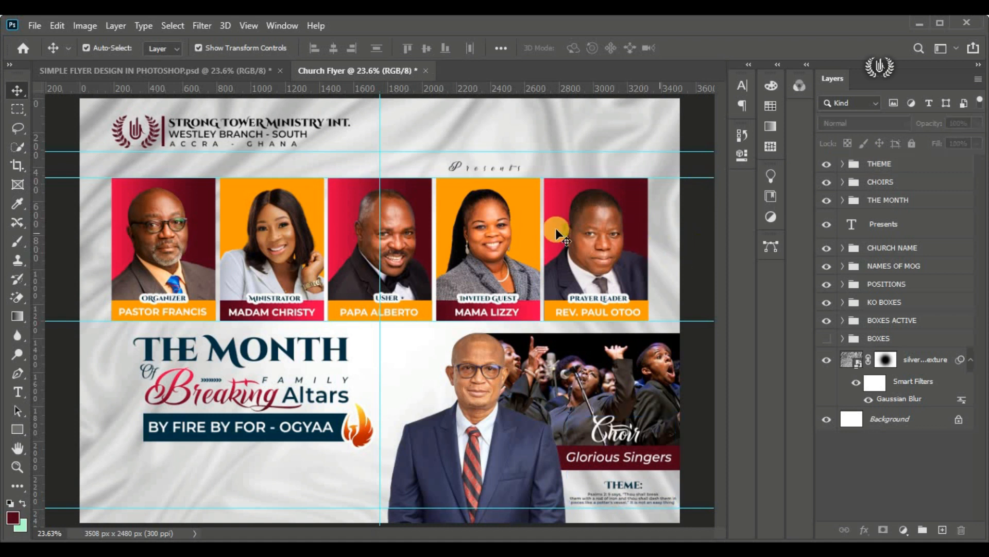
click(826, 164)
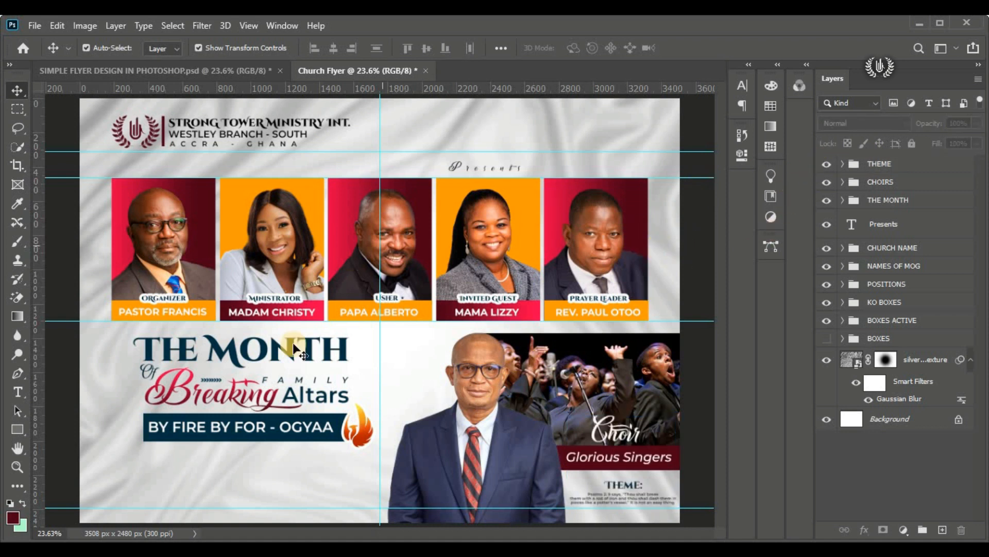
Step: Start a new text layer above the THEME group, placed just below the "BY FIRE BY FOR - OGYAA" banner
click(854, 168)
click(12, 395)
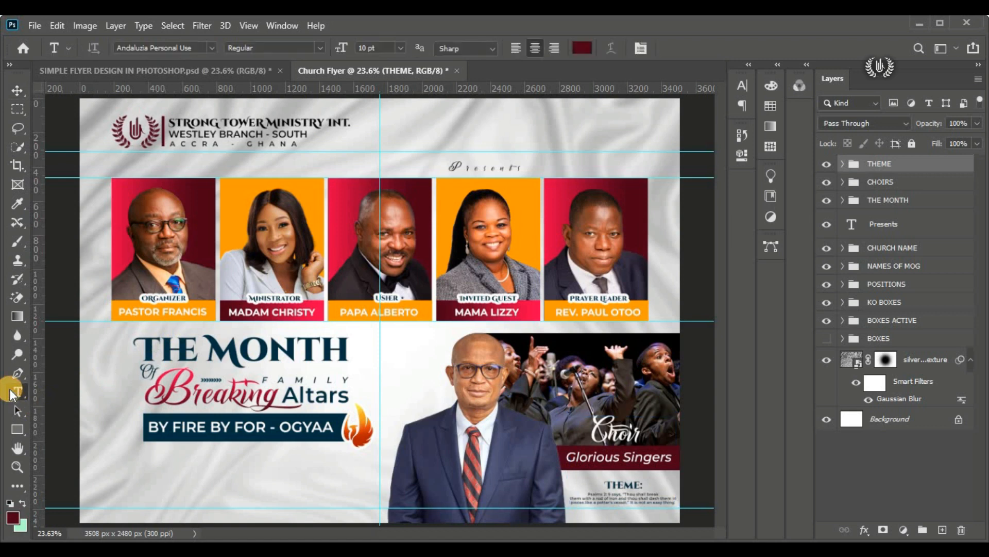
click(66, 393)
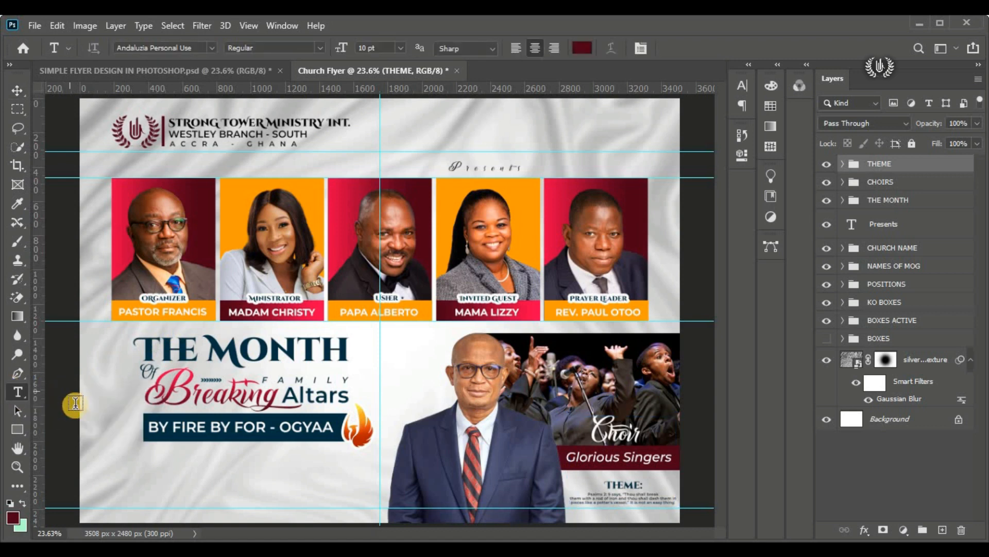
scroll(95, 458, up, 3)
scroll(124, 438, down, 2)
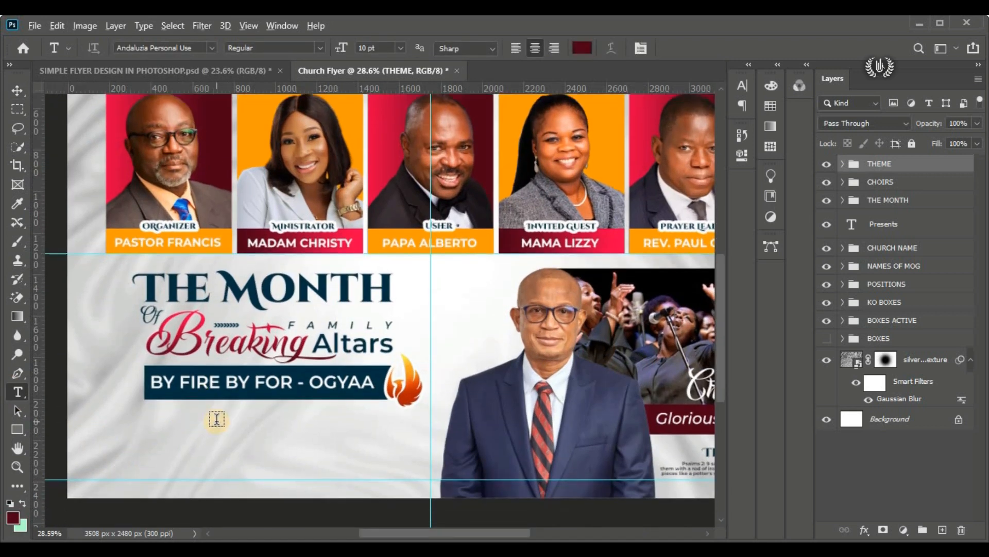
click(141, 422)
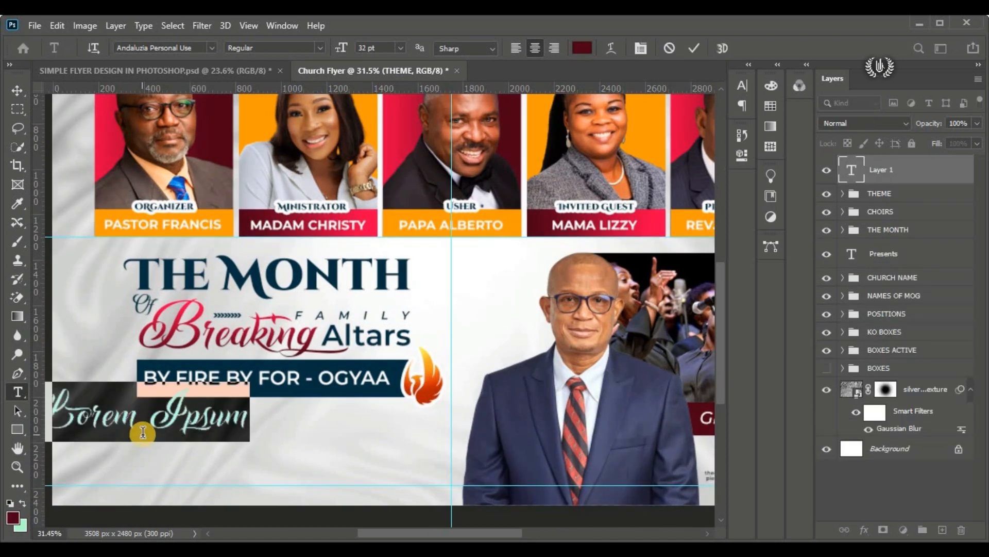
drag(174, 479, 236, 510)
Step: Set the new text's font to Montserrat Medium Italic and its size to 15 pt
click(211, 47)
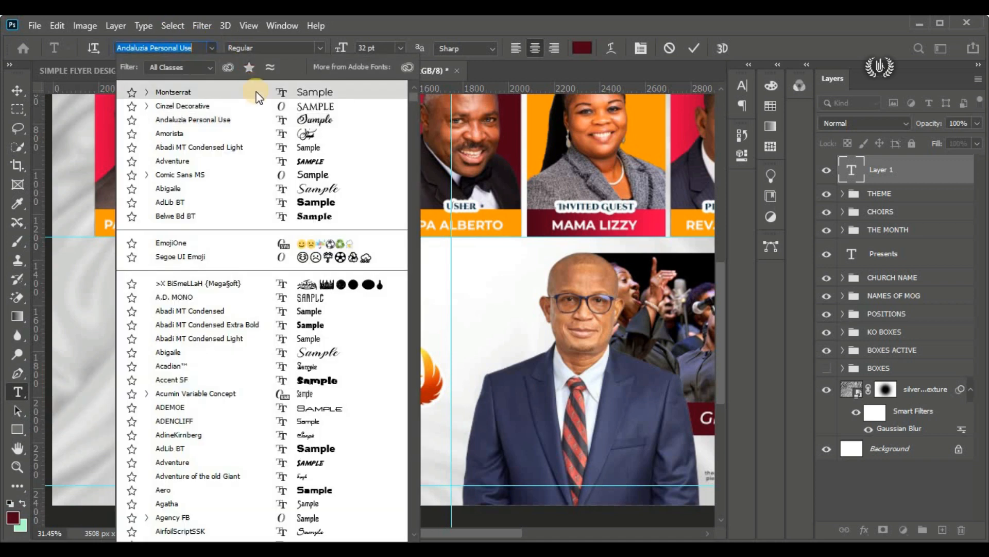
click(256, 93)
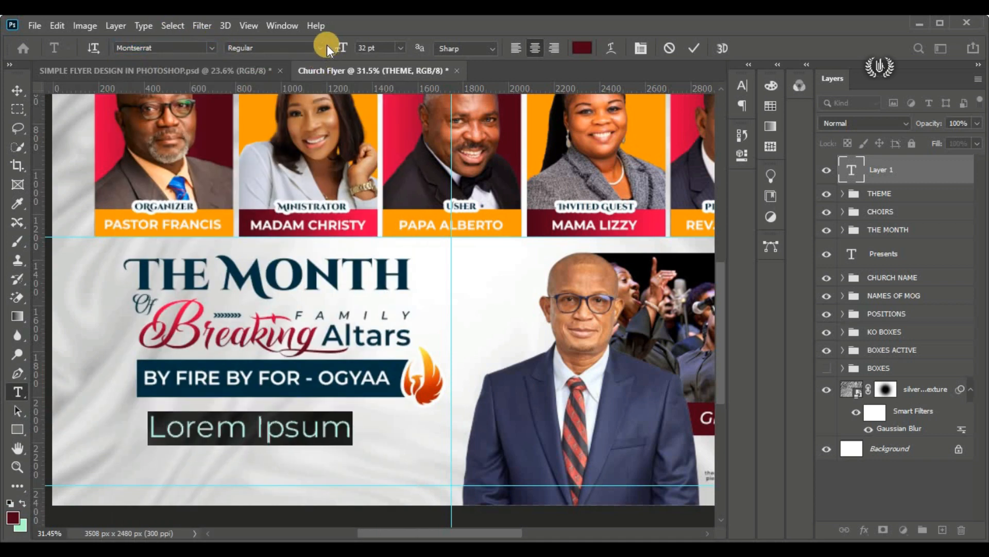
click(325, 47)
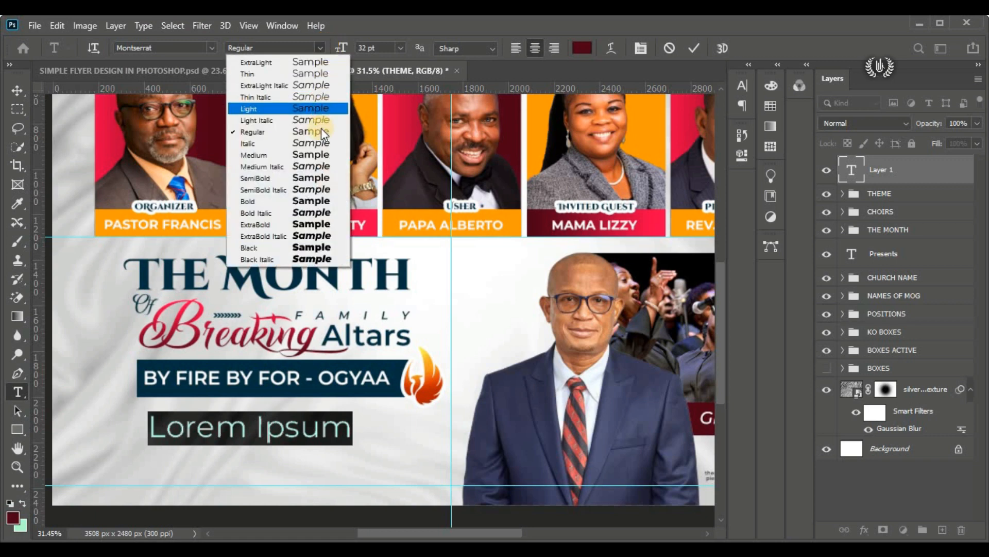
click(311, 166)
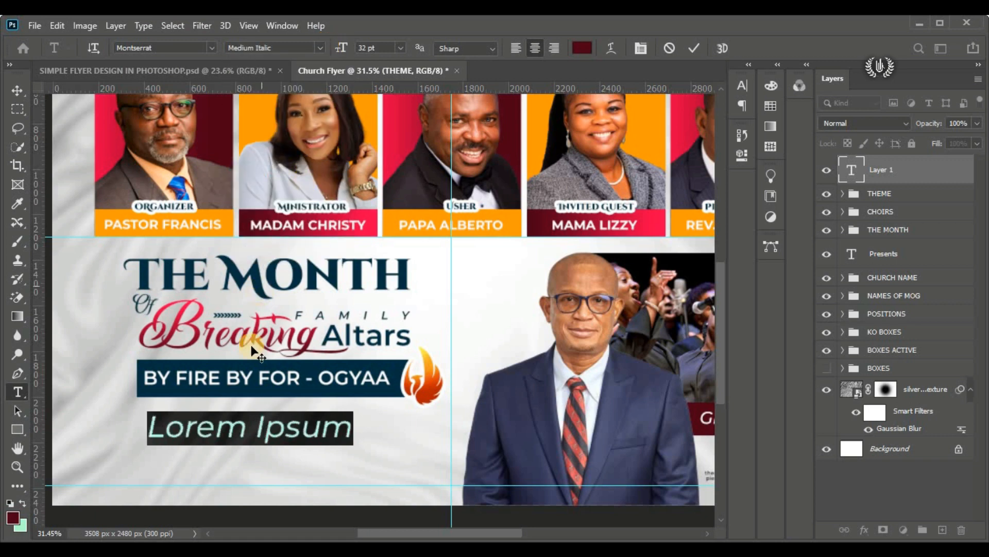
click(341, 48)
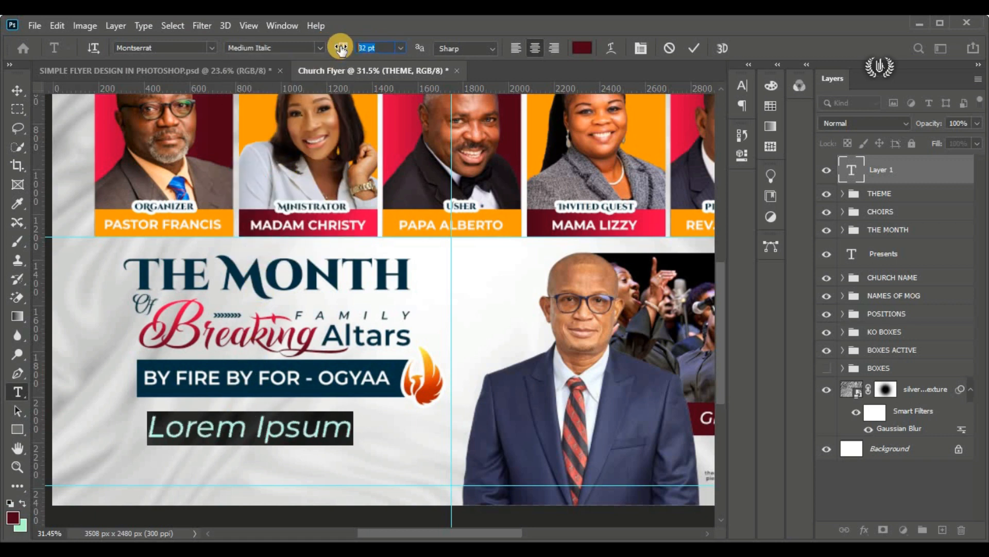
key(Return)
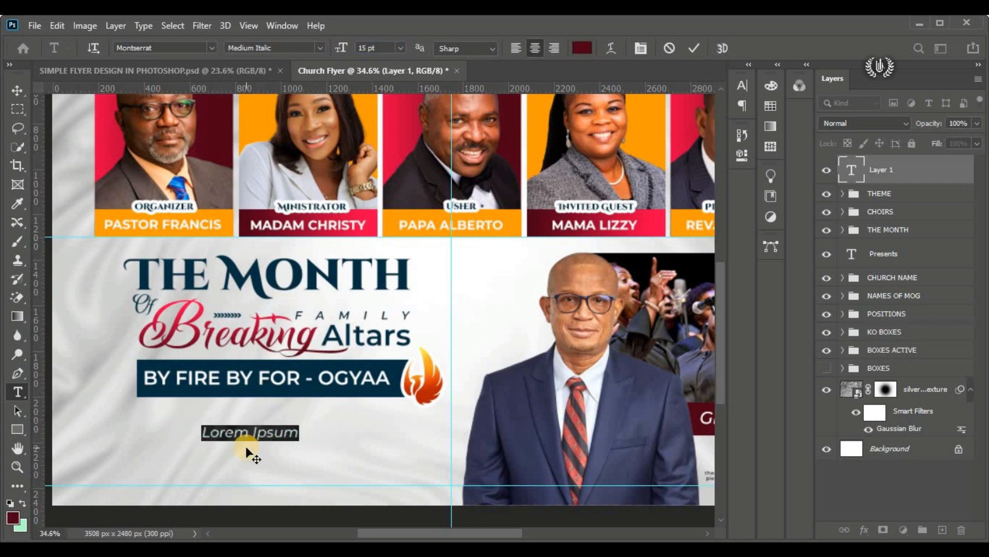
Step: Enter "TAKE YOUR GUN IN THE LORD" as the new text and place it just below the "BY FIRE BY FOR - OGYAA" banner
scroll(246, 455, up, 2)
drag(247, 455, 178, 433)
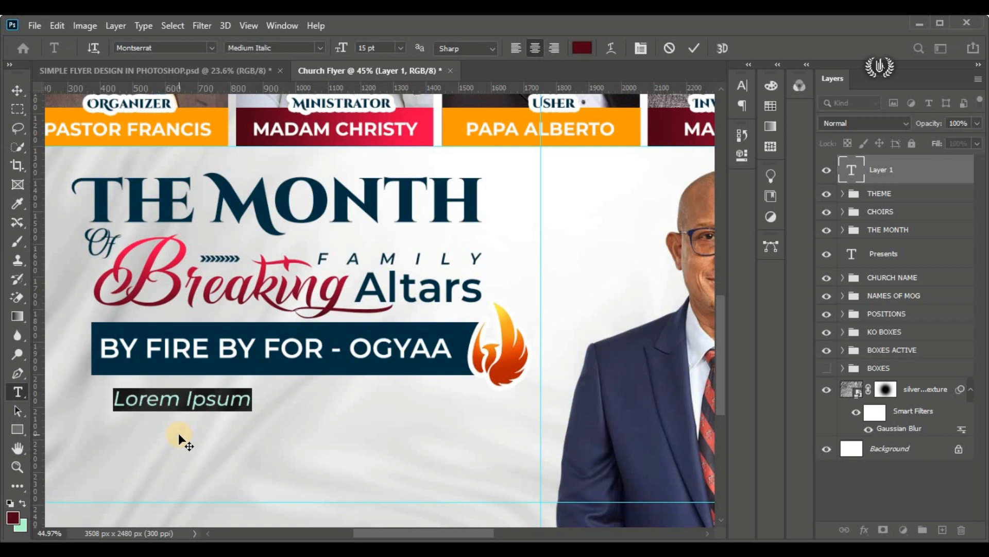
key(BackSpace)
text(TAK)
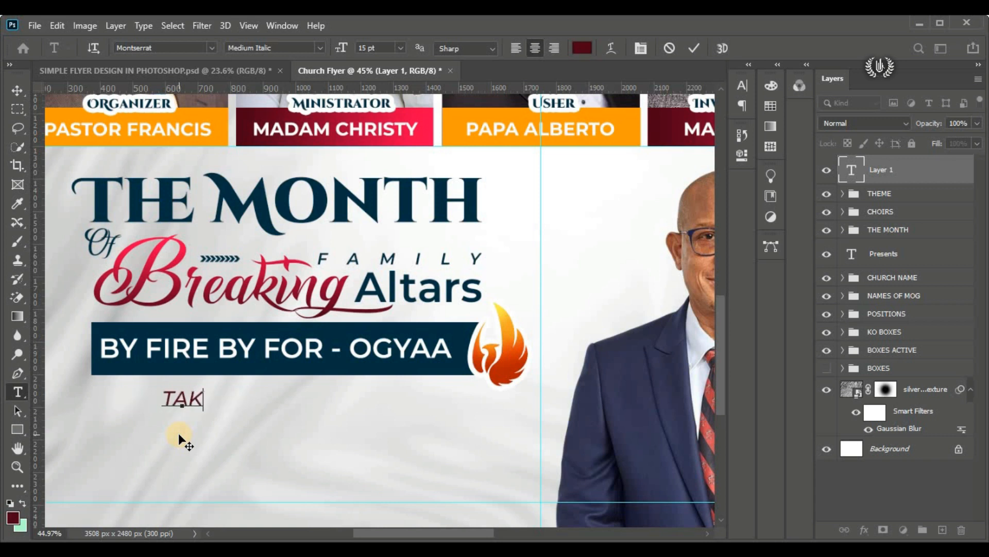
text(E YOU)
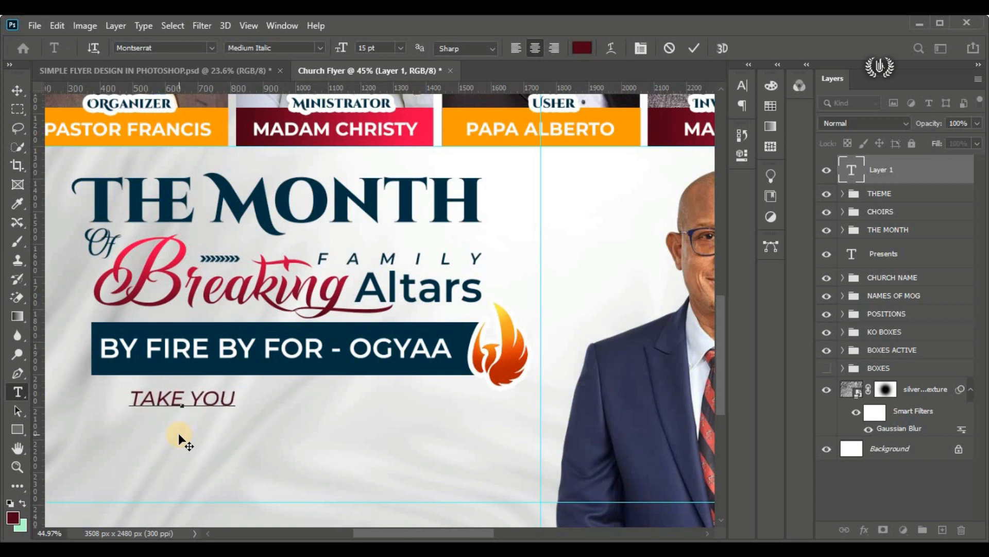
text(R GU)
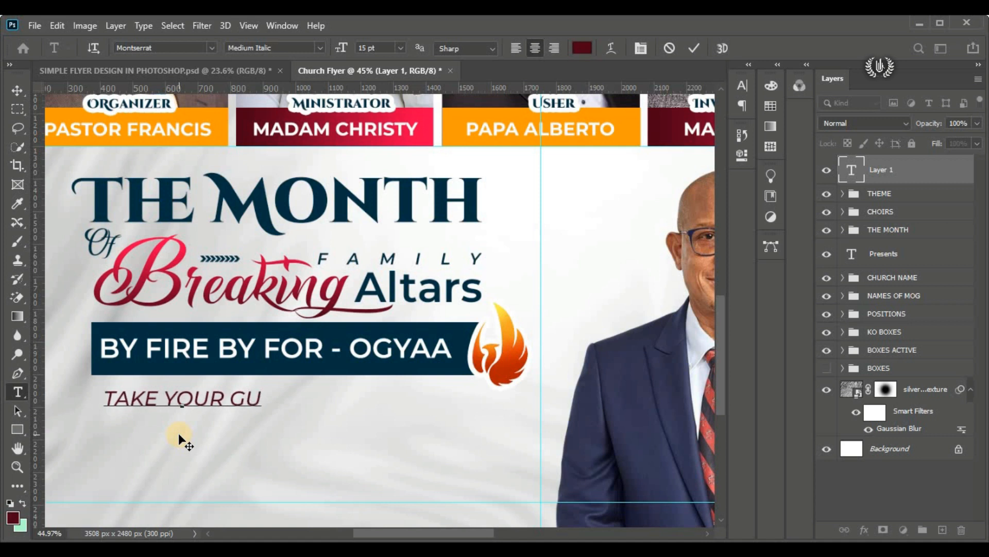
text(N IN )
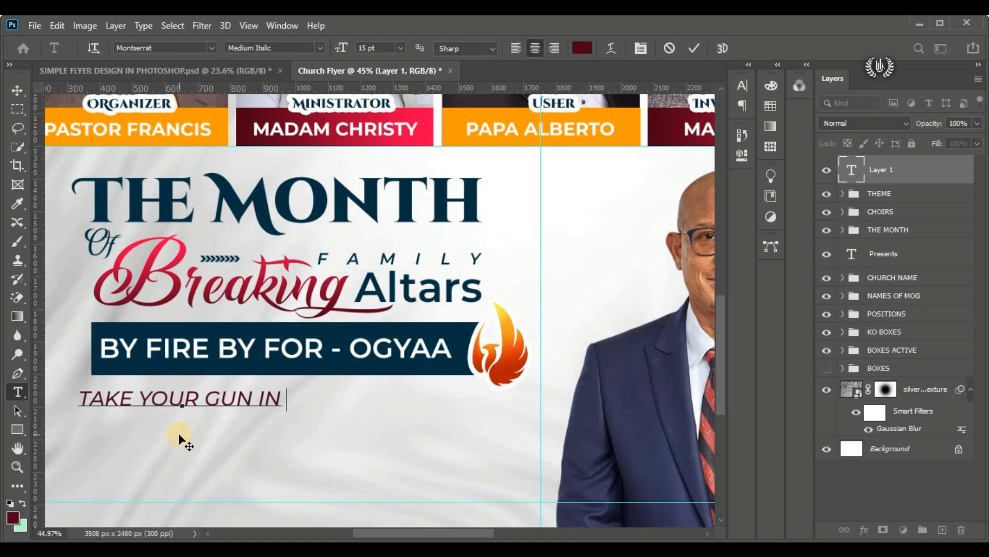
text(THE LORD)
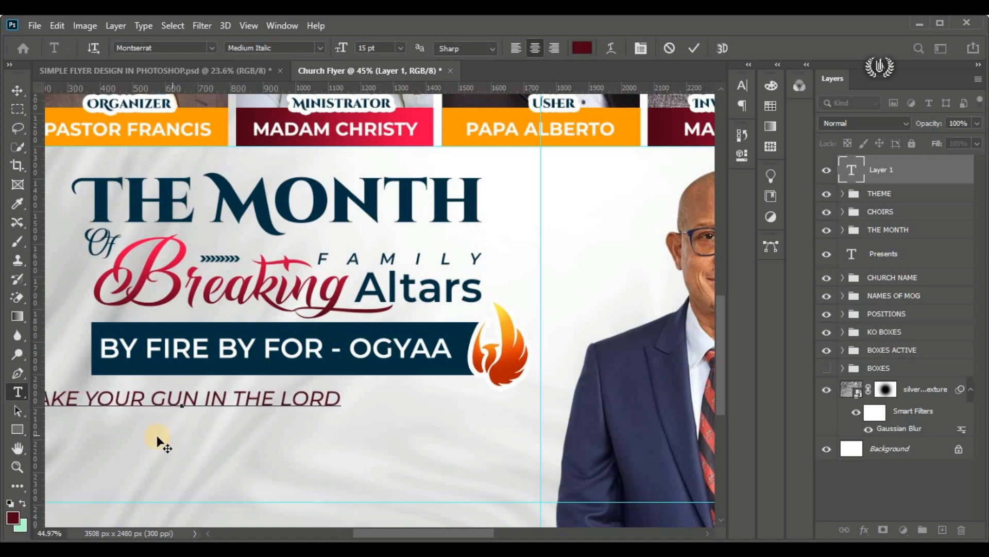
drag(157, 439, 247, 450)
Step: Set the whole tagline to Montserrat SemiBold Italic at 12 pt and shift it slightly closer to the banner
key(ctrl+a)
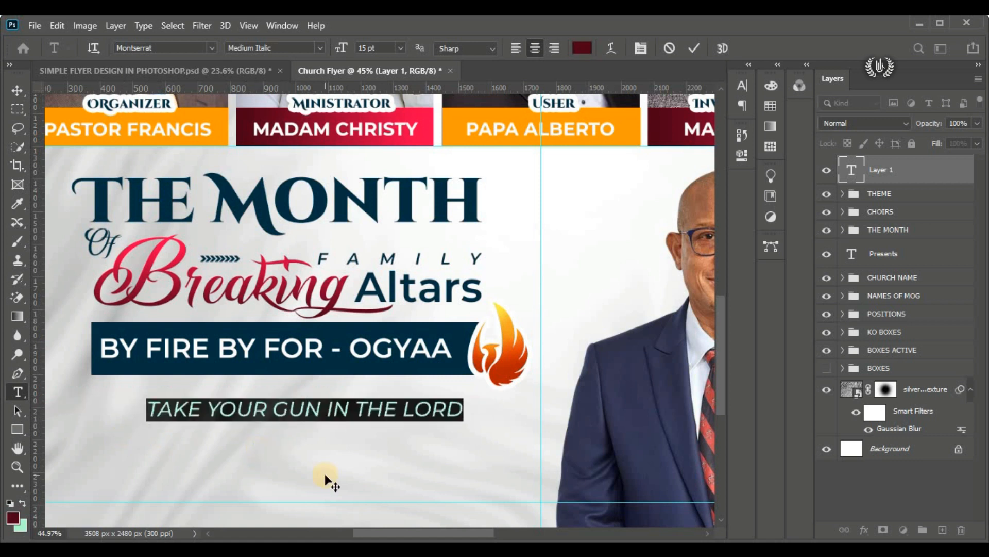
click(319, 47)
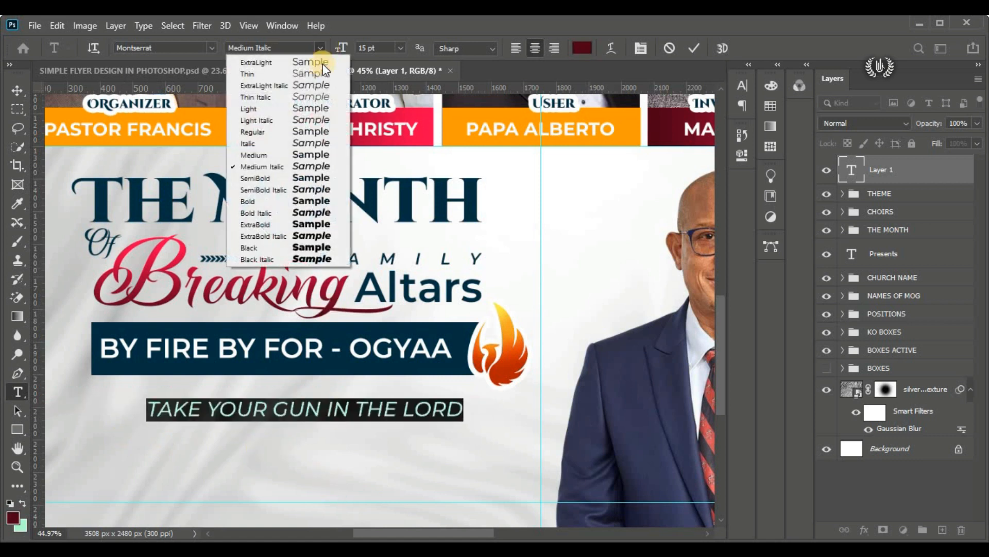
click(316, 189)
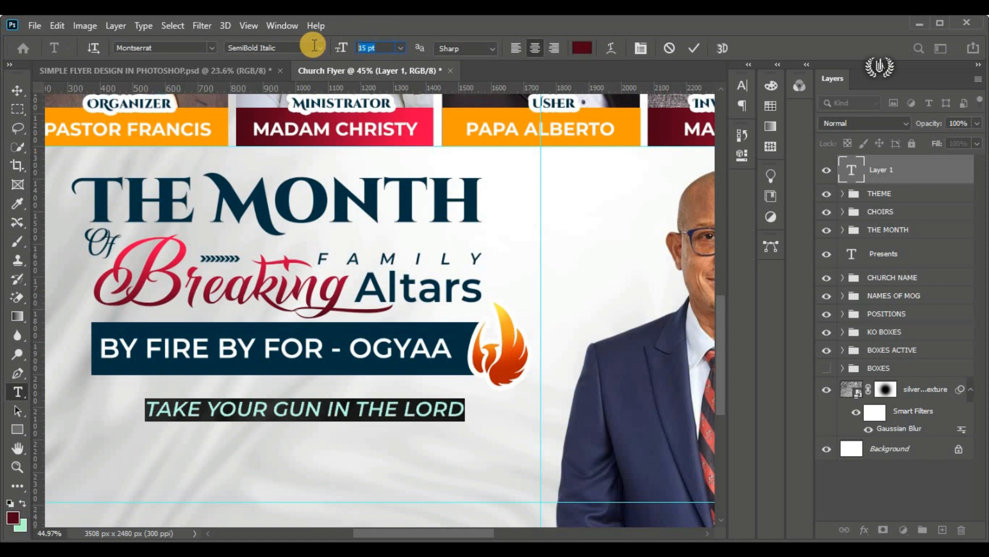
text(12)
key(Return)
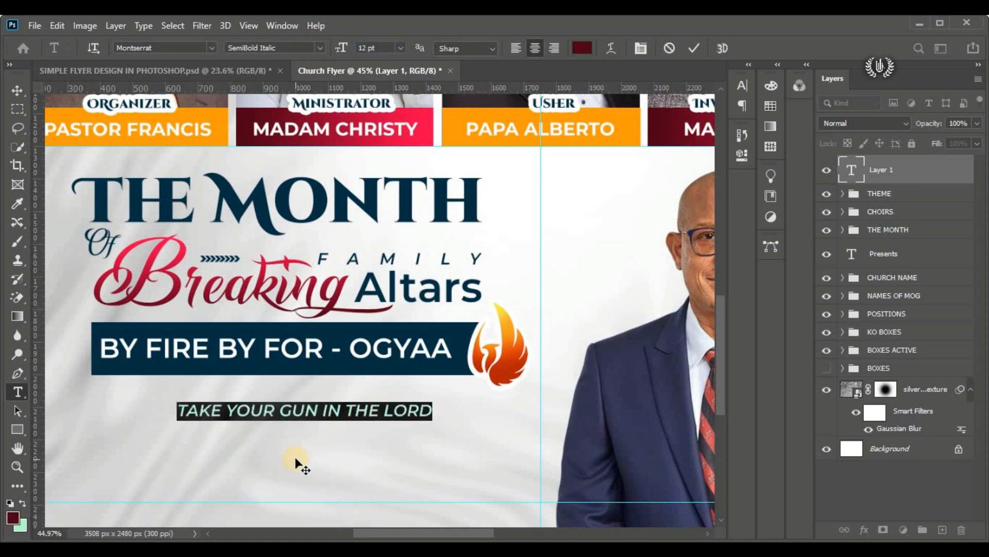
drag(297, 461, 283, 449)
Step: Set the tagline's letter tracking to 640 and its font size to 10 pt
click(742, 85)
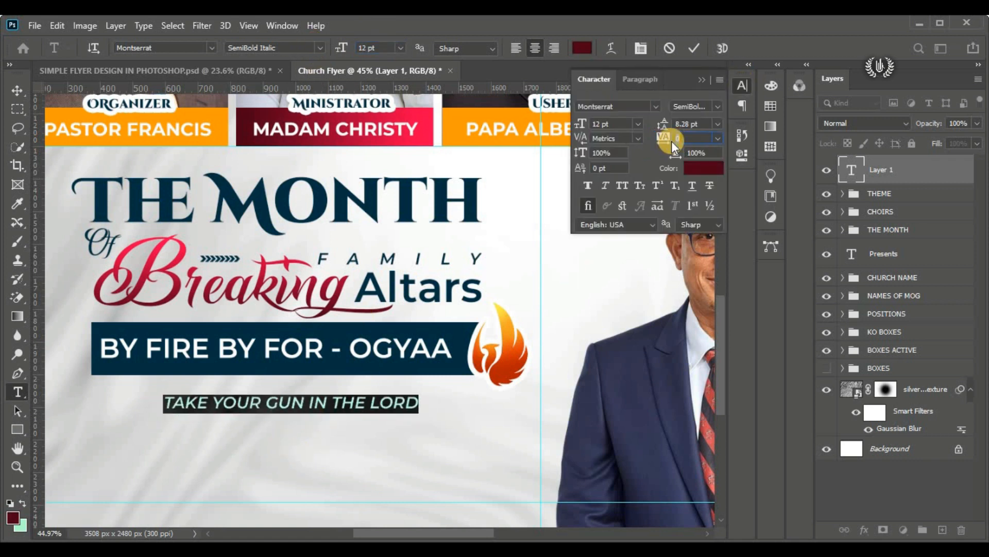
drag(671, 142, 688, 137)
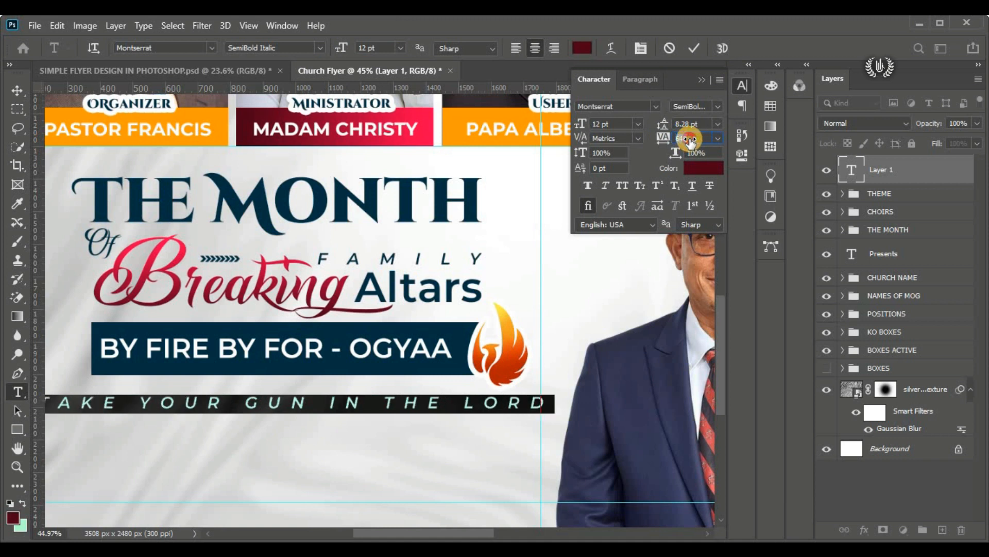
click(614, 126)
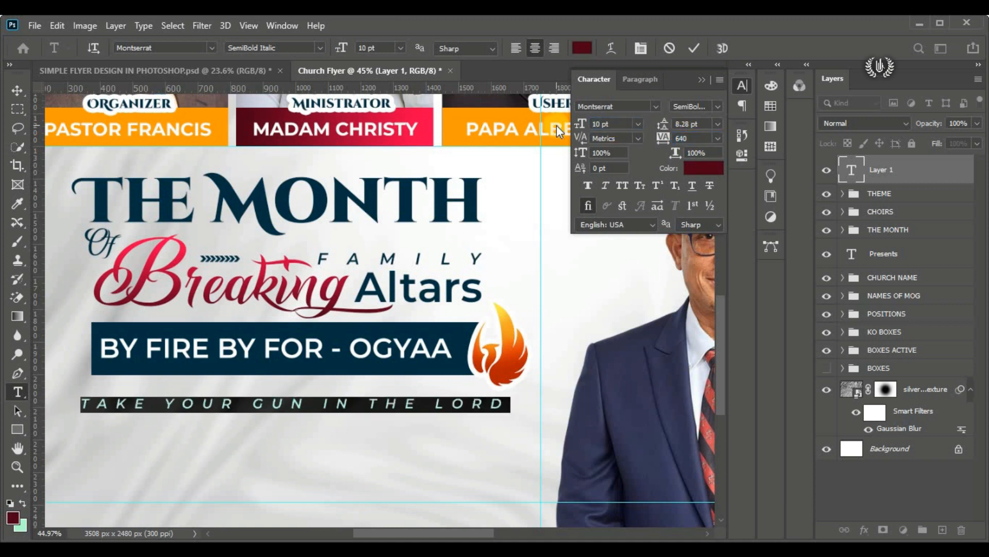
click(701, 79)
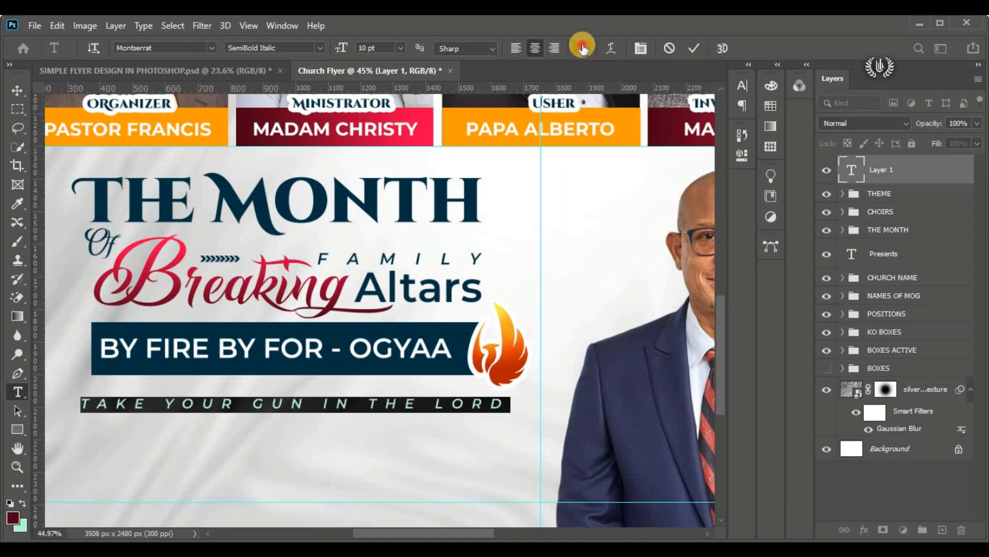
Step: Colour the tagline with the light code ff004e copied from the Notepad design notes and commit the text
click(582, 48)
key(alt+Tab)
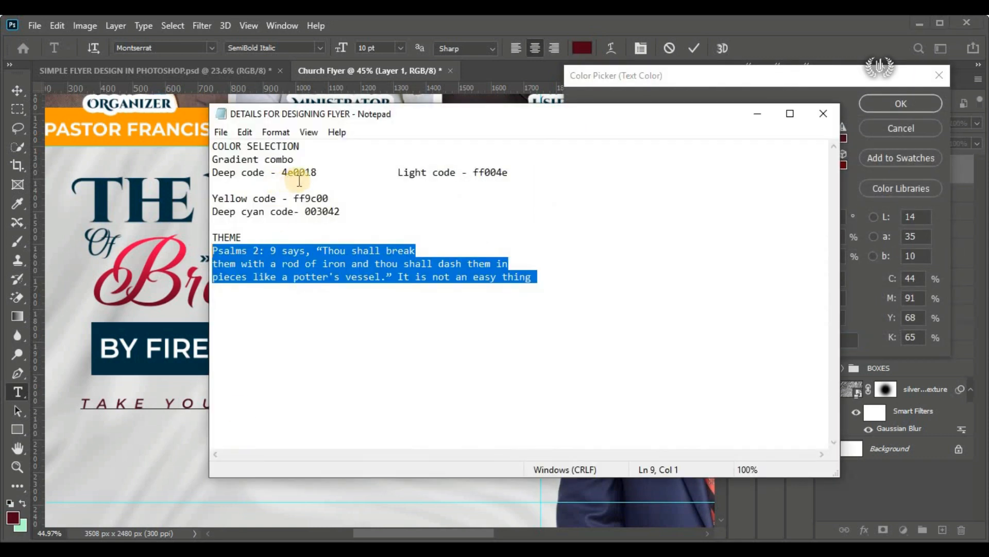
double_click(490, 172)
right_click(490, 172)
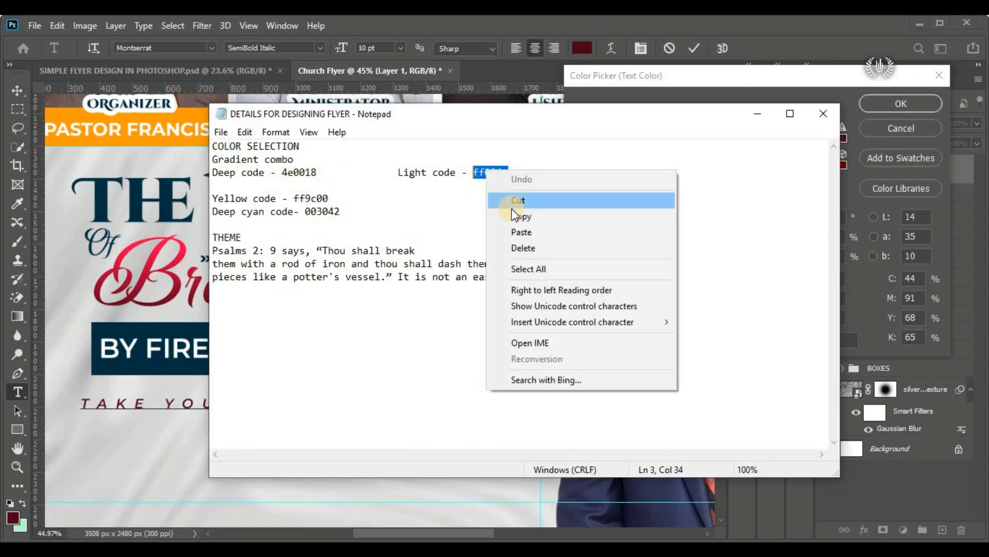
click(516, 214)
key(alt+Tab)
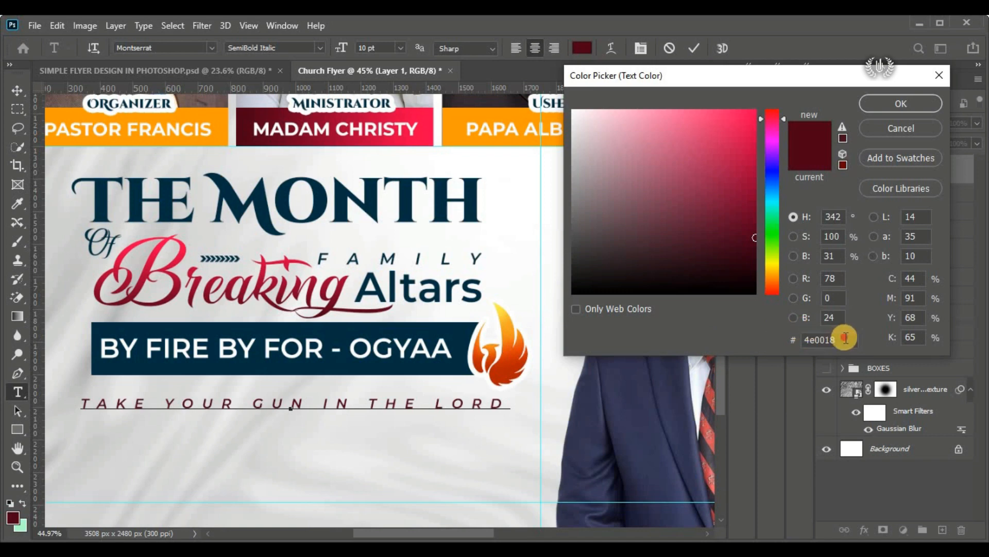
right_click(818, 339)
click(831, 401)
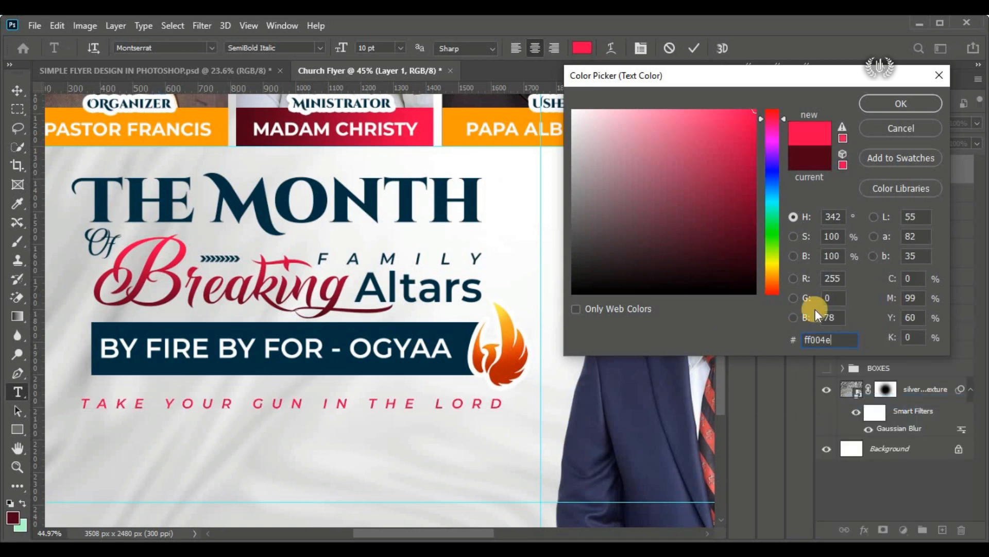
click(876, 103)
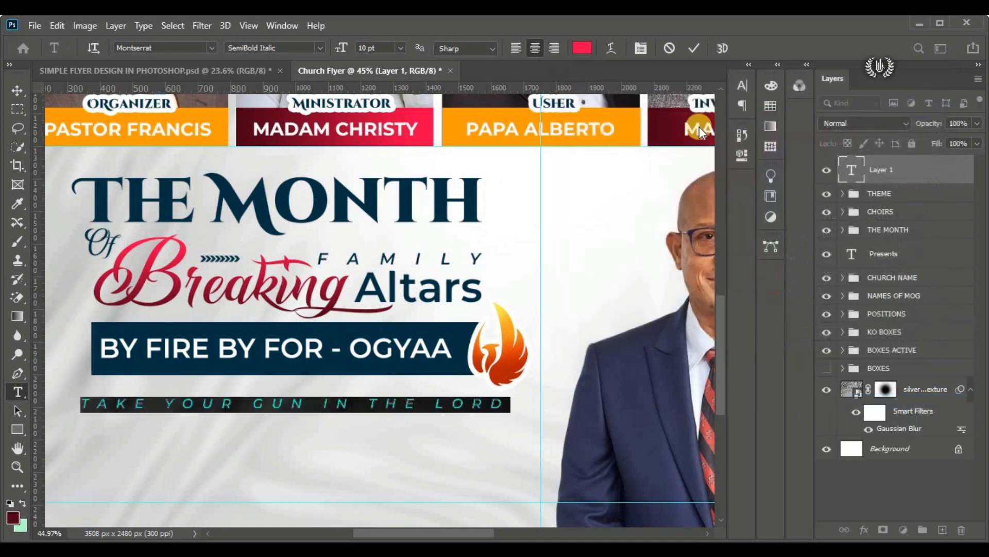
click(694, 47)
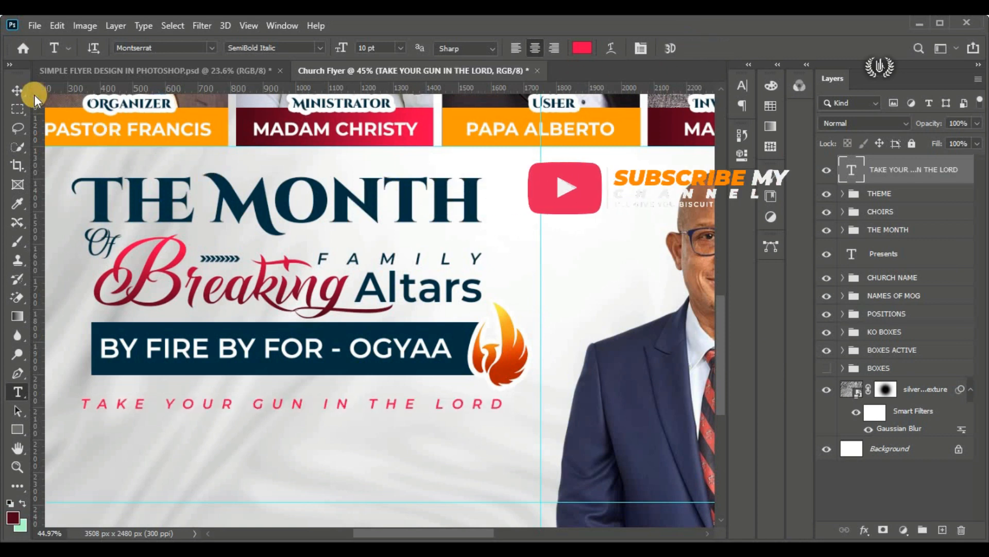
Step: Scale the tagline proportionally to about 93% so its left end lines up with the banner's left edge
click(12, 89)
click(57, 25)
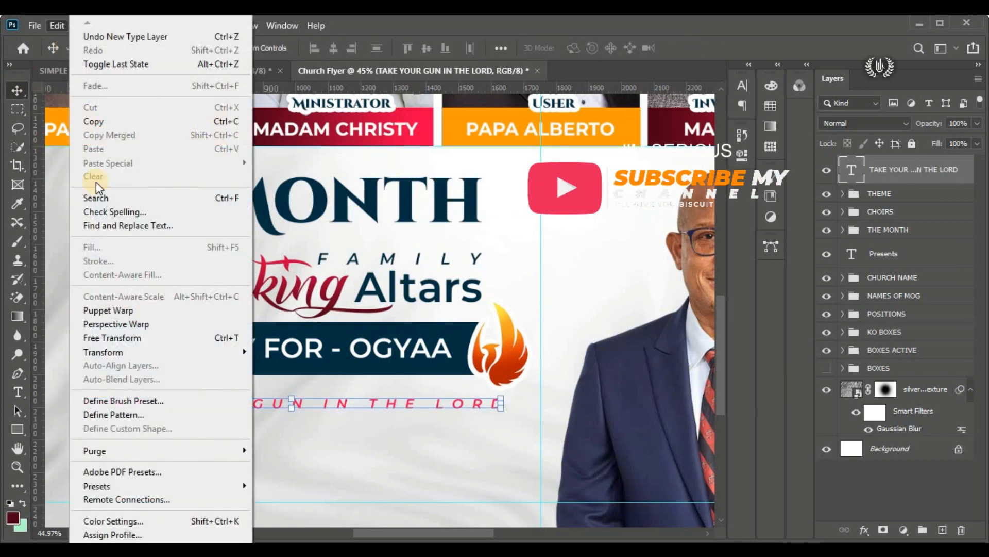
click(176, 341)
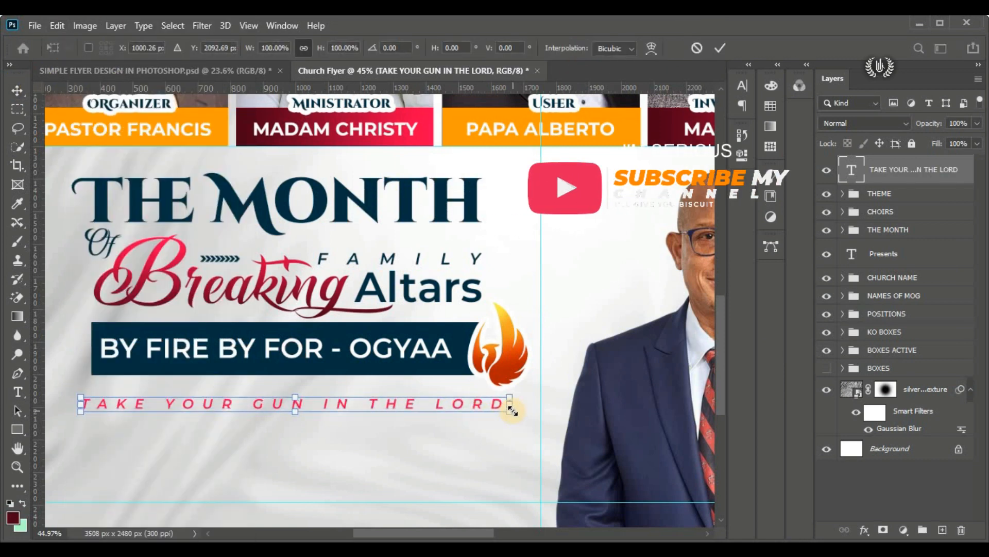
drag(512, 410, 493, 409)
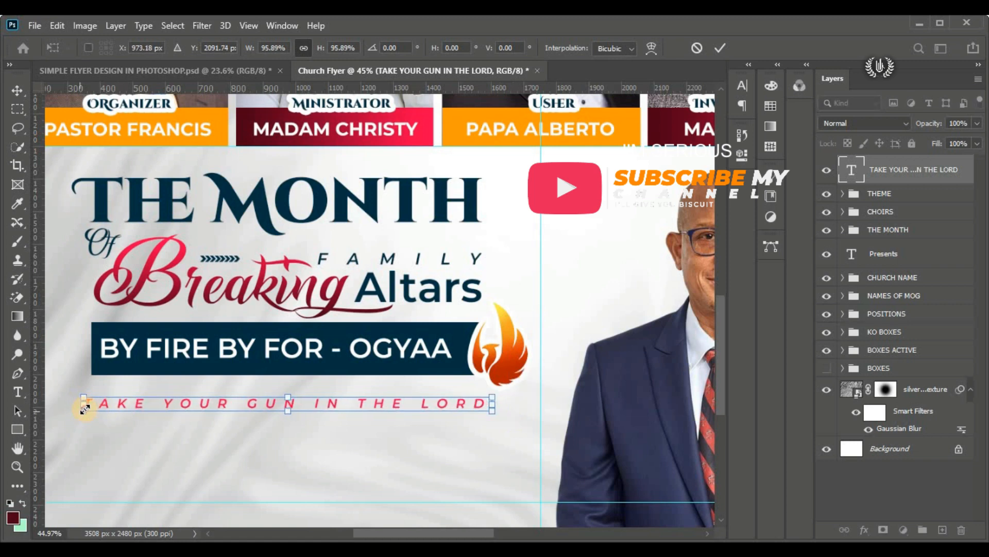
drag(84, 409, 92, 408)
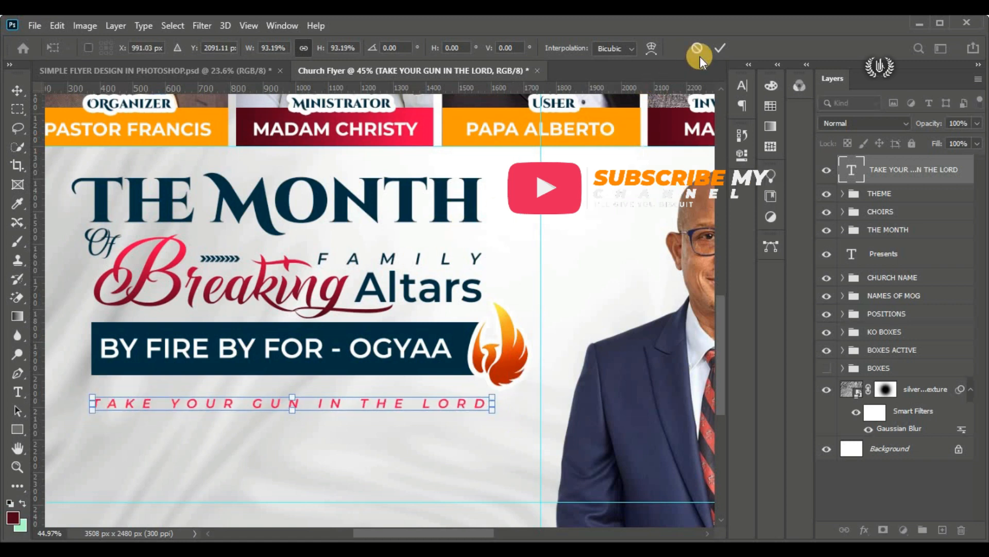
key(Return)
key(ctrl+0)
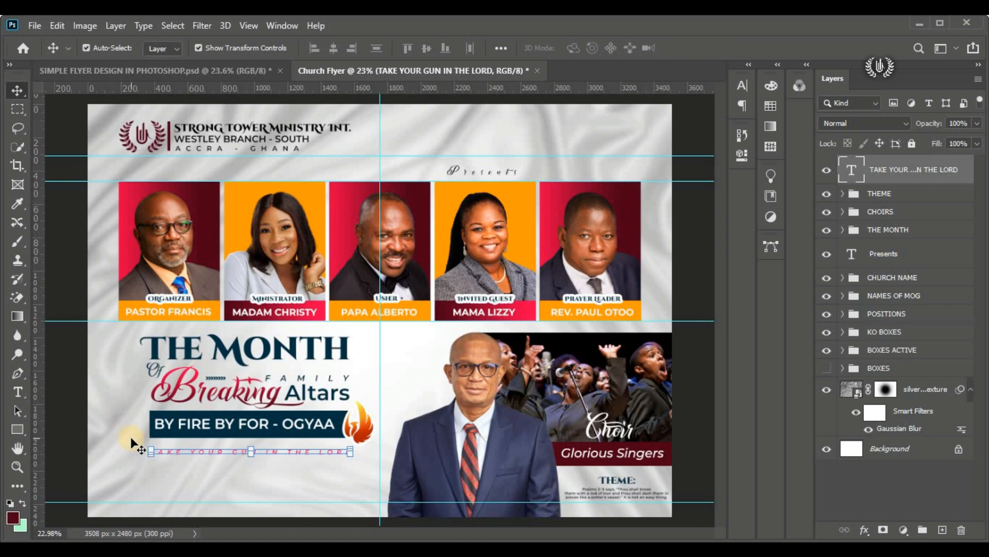
Step: Start a new text layer below the "TAKE YOUR GUN IN THE LORD" tagline and set its tracking to 0
click(70, 446)
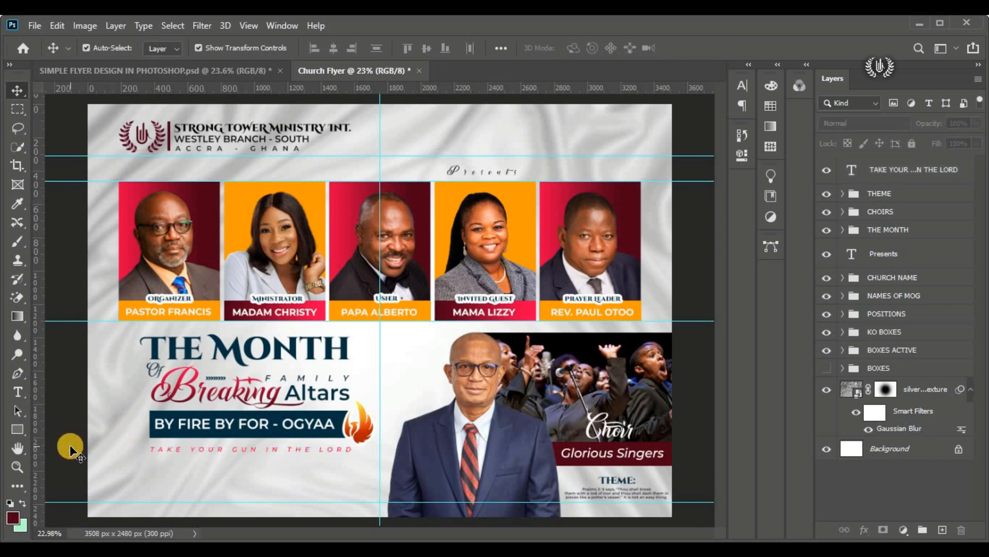
click(894, 175)
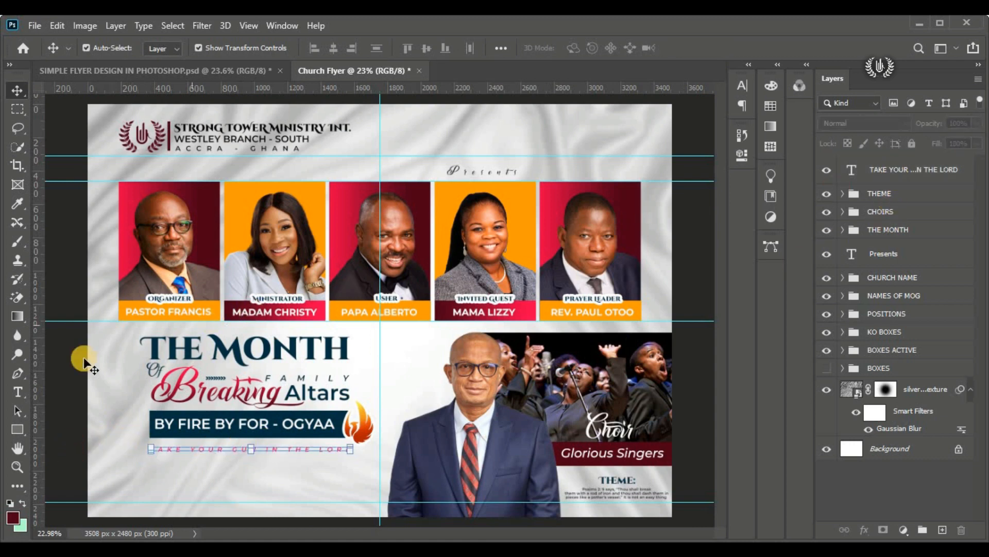
drag(18, 392, 49, 387)
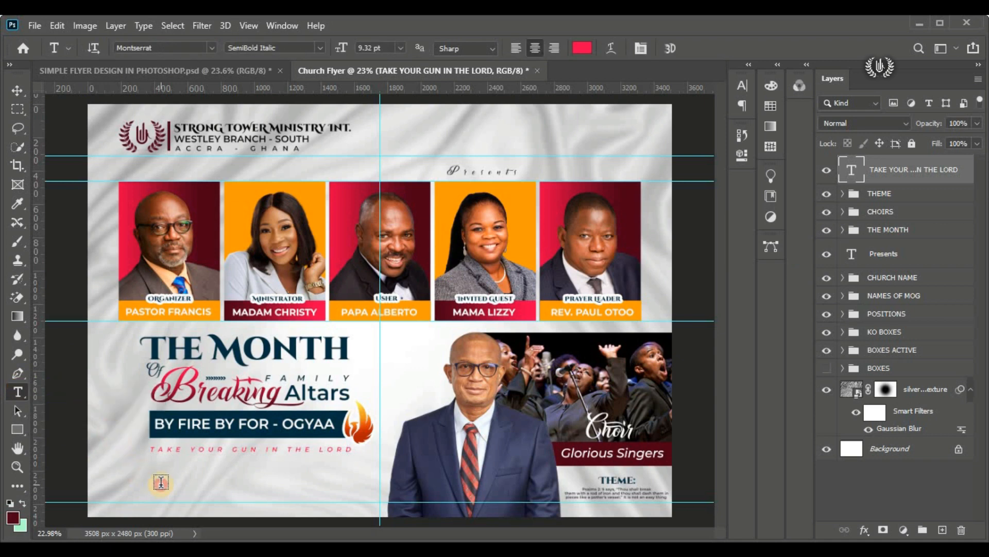
click(161, 484)
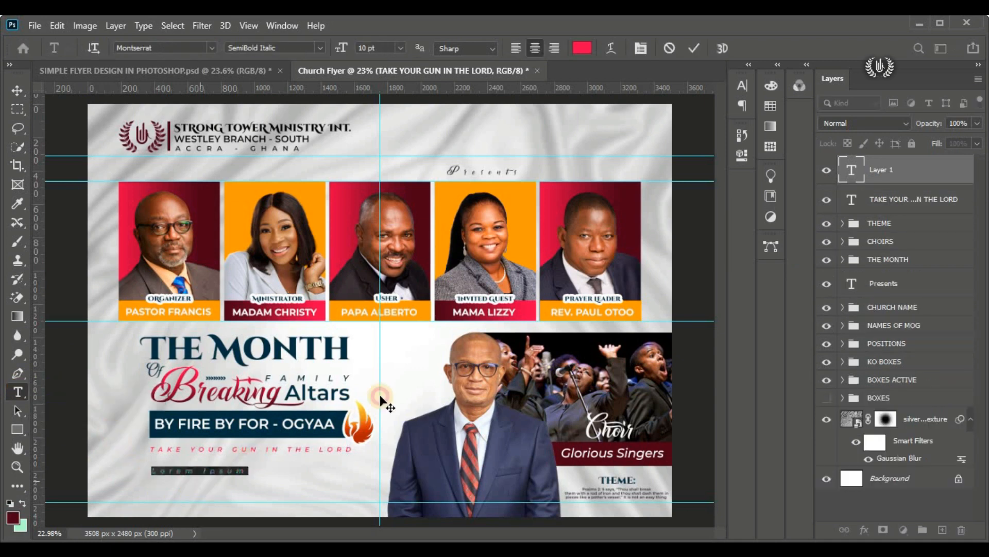
click(735, 105)
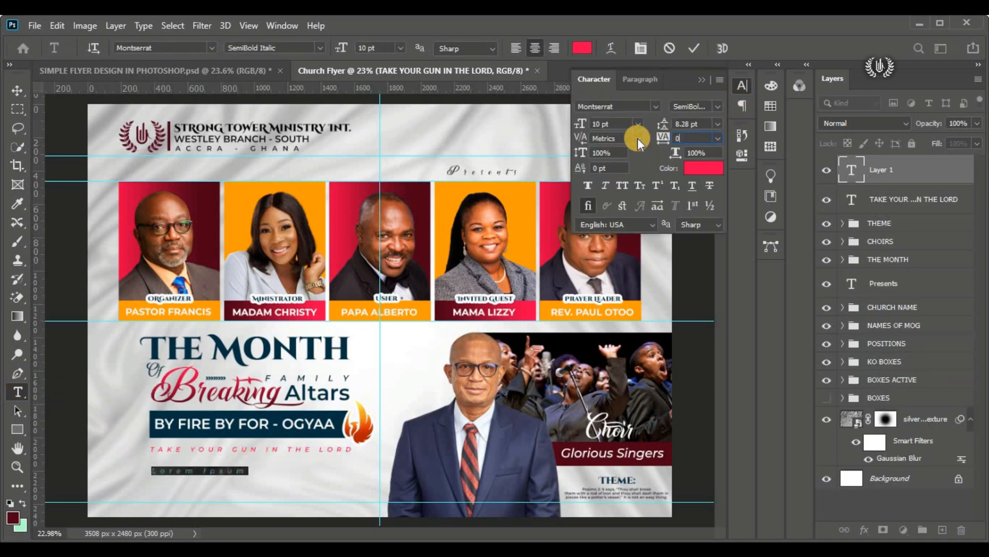
key(Return)
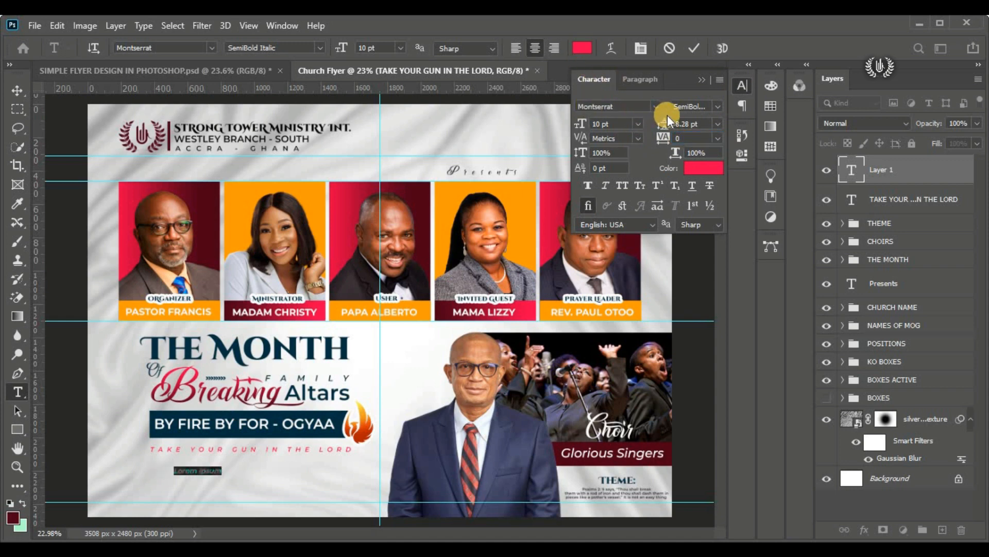
Step: Style the new placeholder text at 29 pt in black (000000) with the Montserrat Black weight
drag(580, 124, 599, 123)
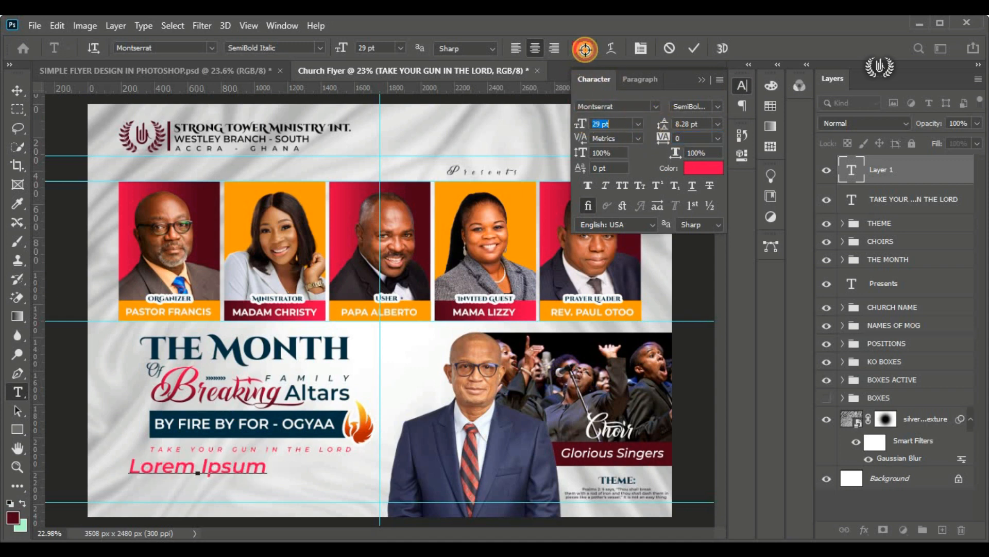
click(583, 48)
drag(656, 237, 731, 301)
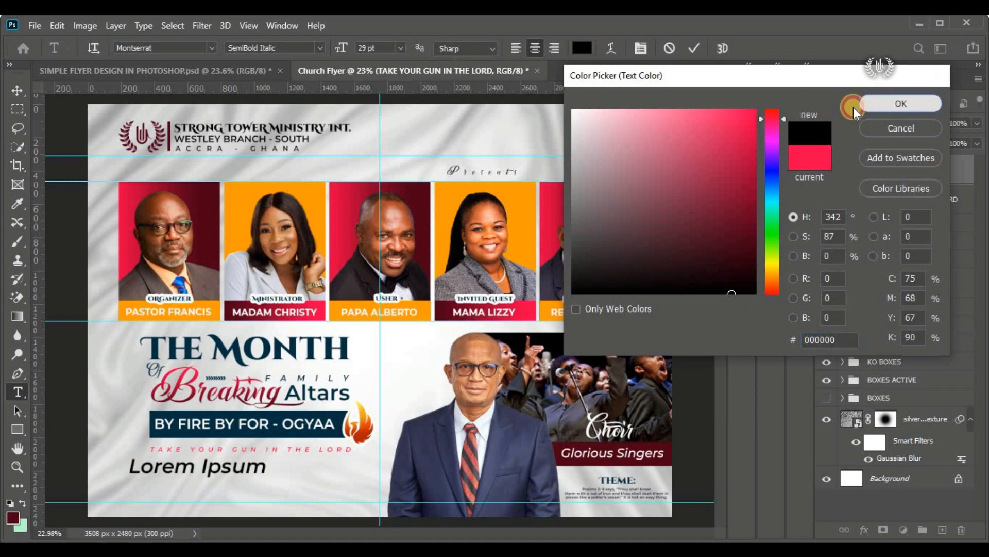
click(858, 104)
click(320, 47)
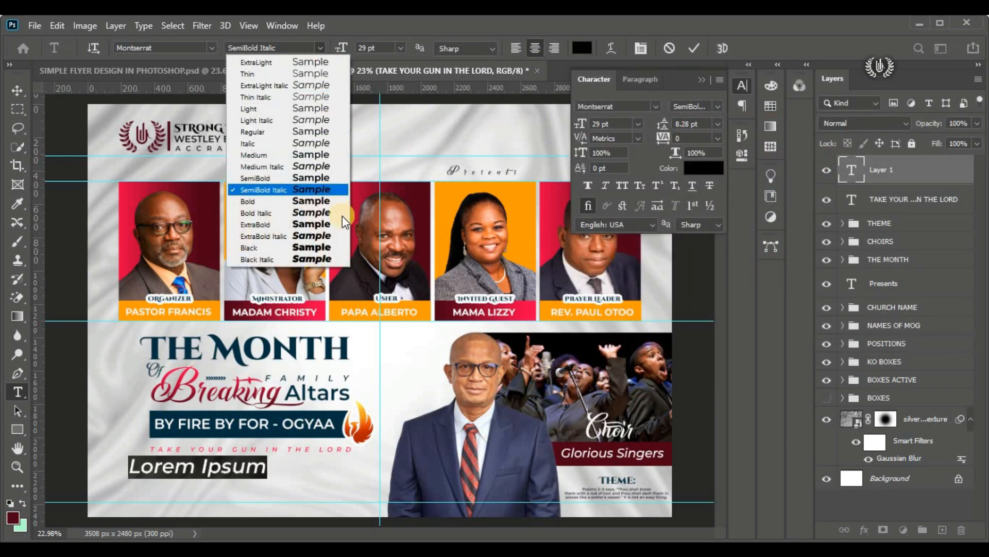
click(326, 248)
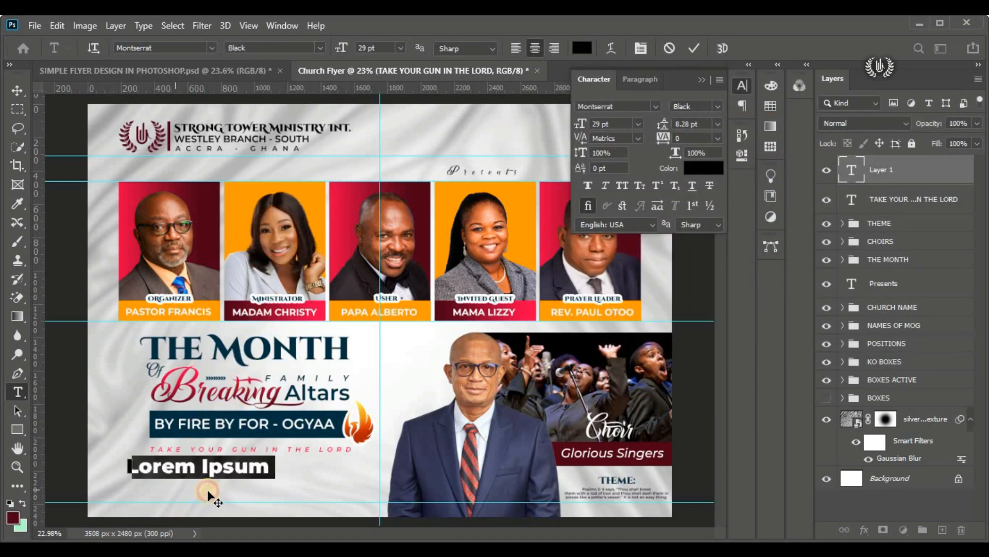
Step: Place the new text line beneath the tagline, replace its placeholder with "1ST - 10TH OCT, 2022" and commit the text
drag(207, 490, 202, 489)
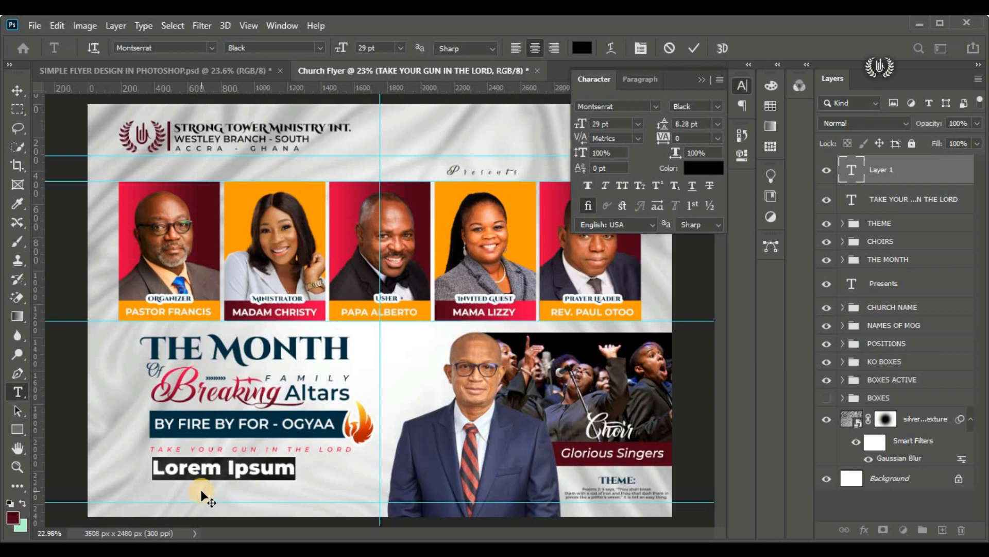
text(1ST - 10TH OCT. 2)
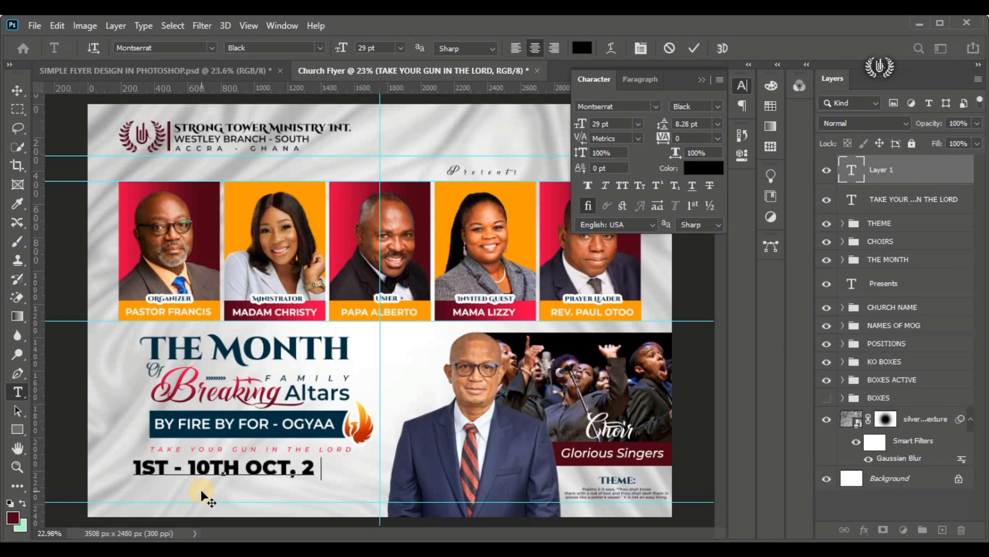
text(022)
click(694, 48)
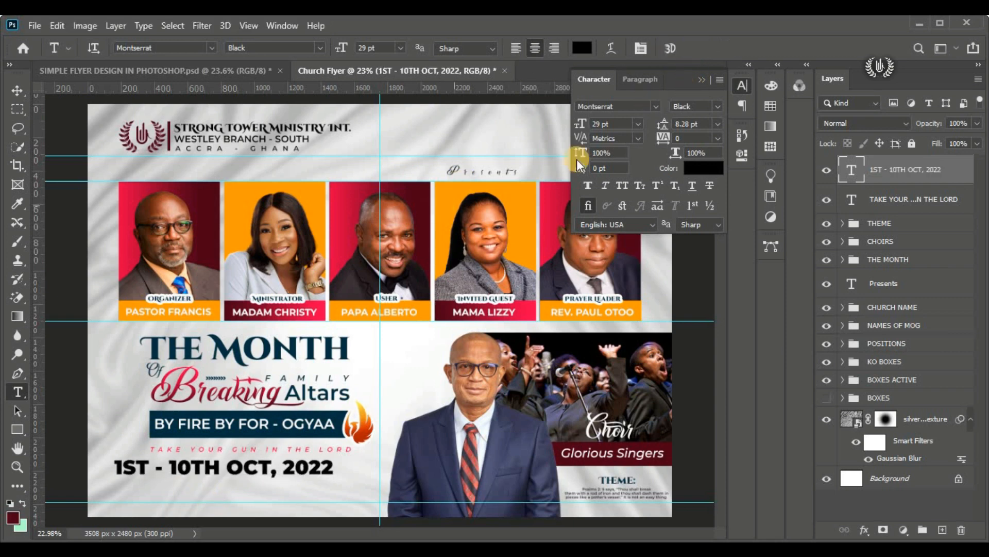
click(694, 81)
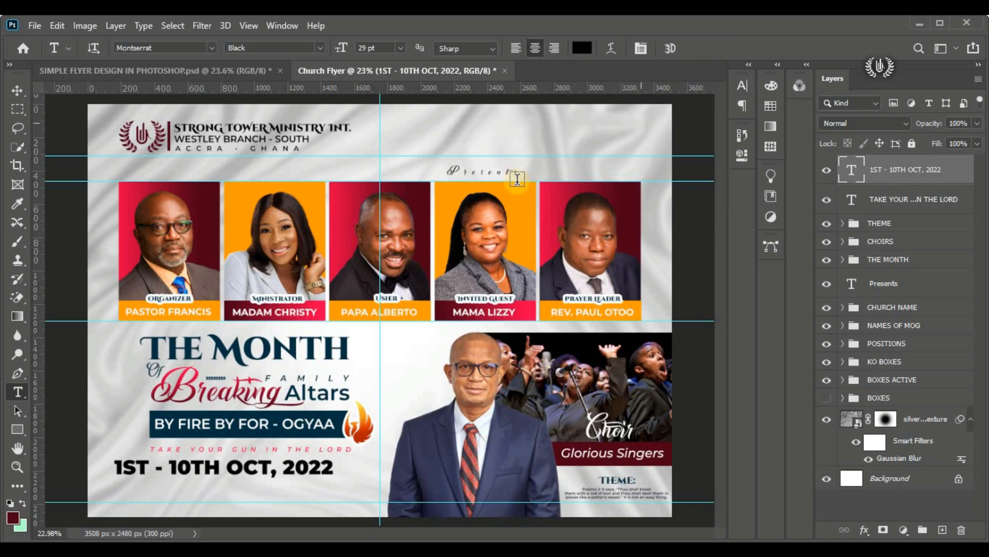
Step: Free-transform the date line and shift it horizontally to the right so it sits under the tagline
click(23, 97)
click(60, 26)
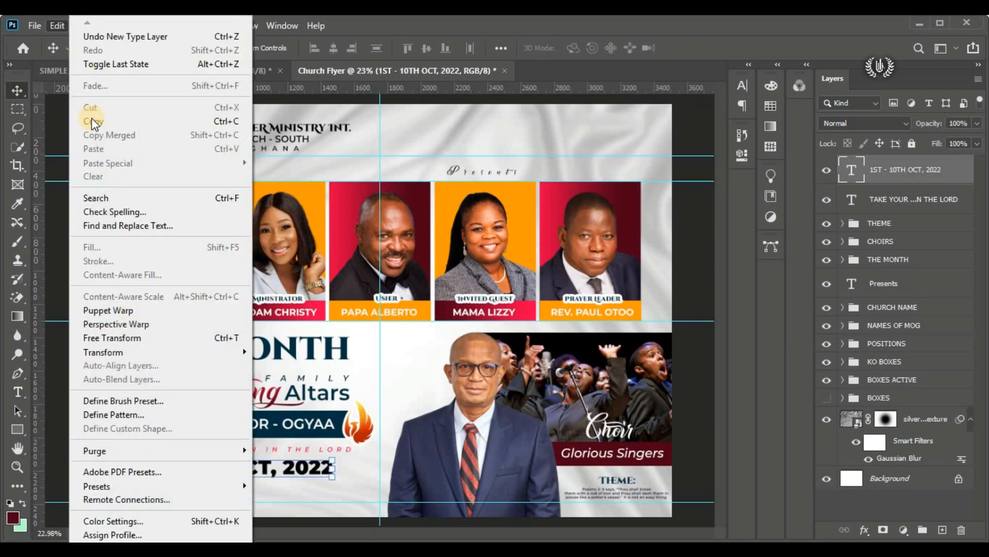
click(191, 343)
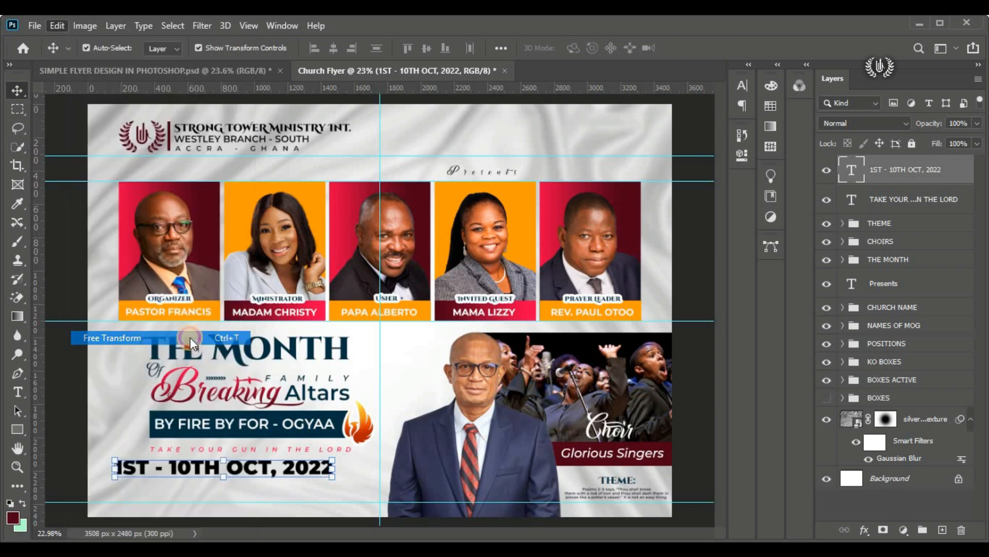
drag(244, 468, 289, 468)
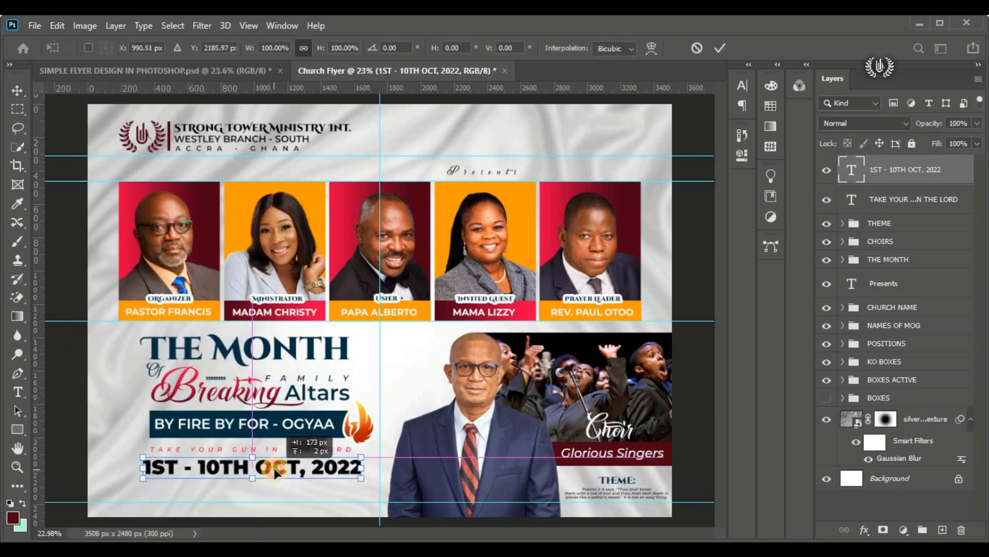
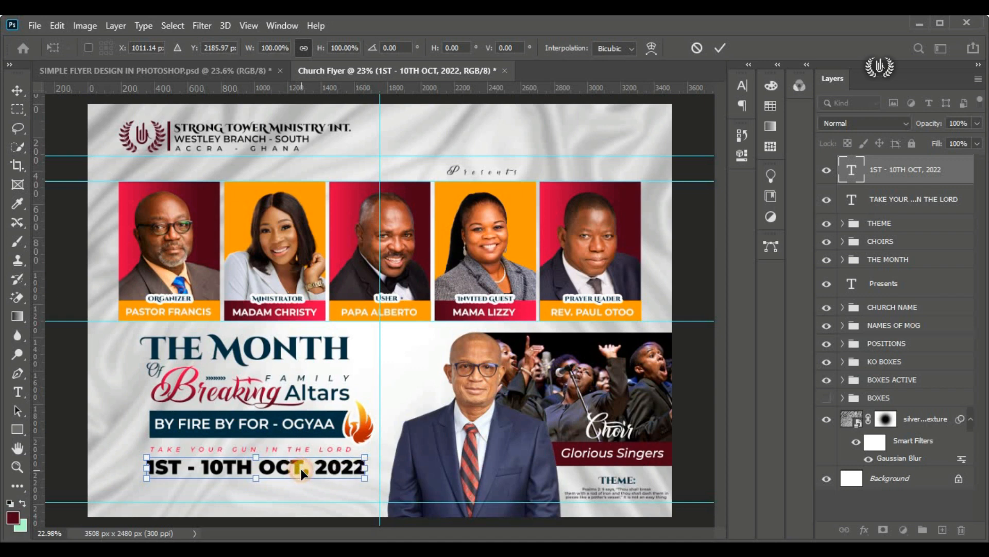
Step: Move the date line and scale it to about 94% so it fits beneath the pink tagline
drag(301, 469, 303, 468)
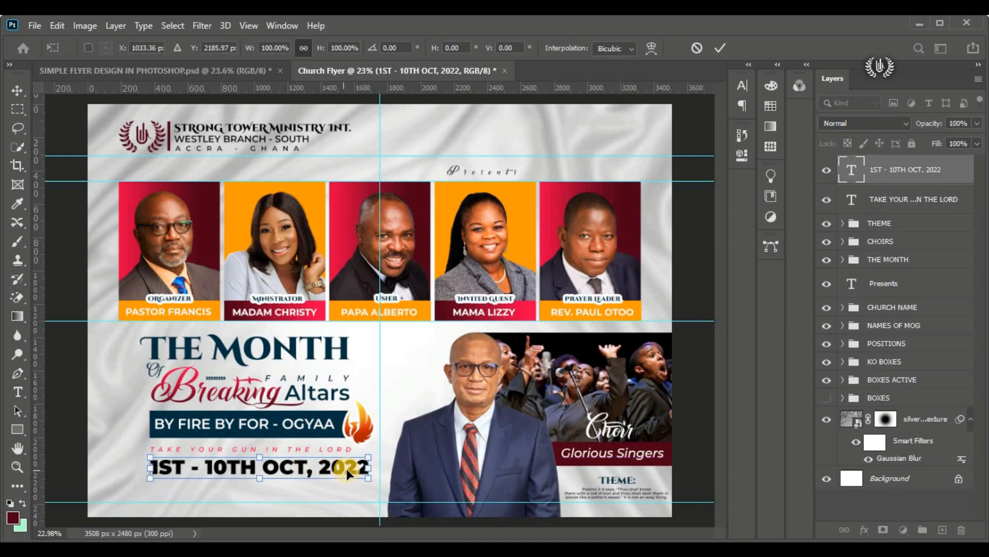
drag(363, 463, 355, 461)
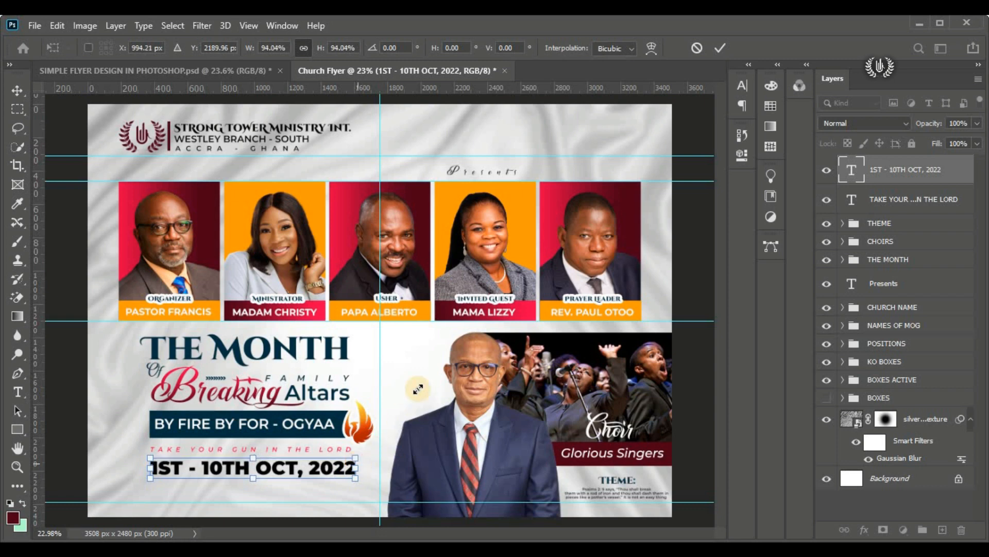
click(728, 49)
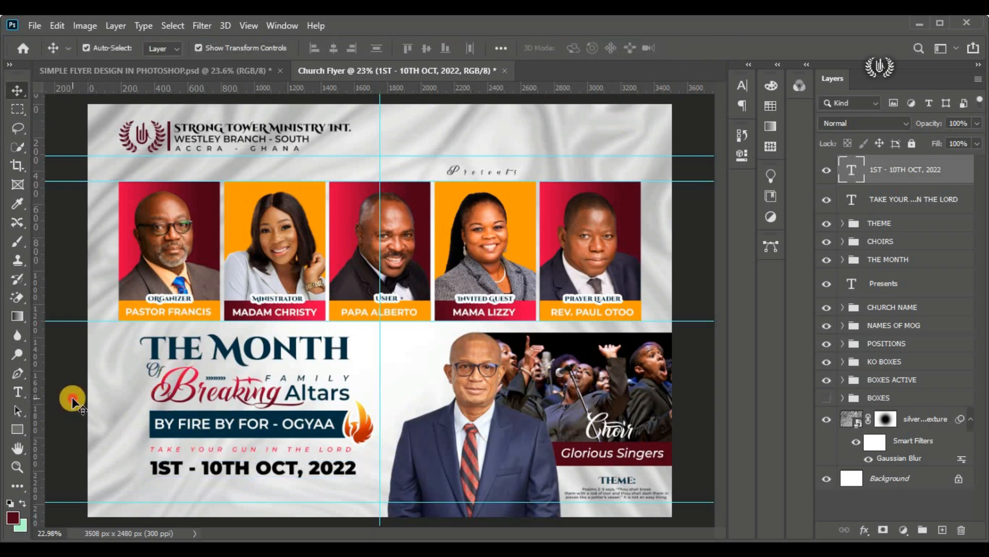
Step: Start a new point text line just below the date and set its font style to Montserrat SemiBold
scroll(239, 442, up, 3)
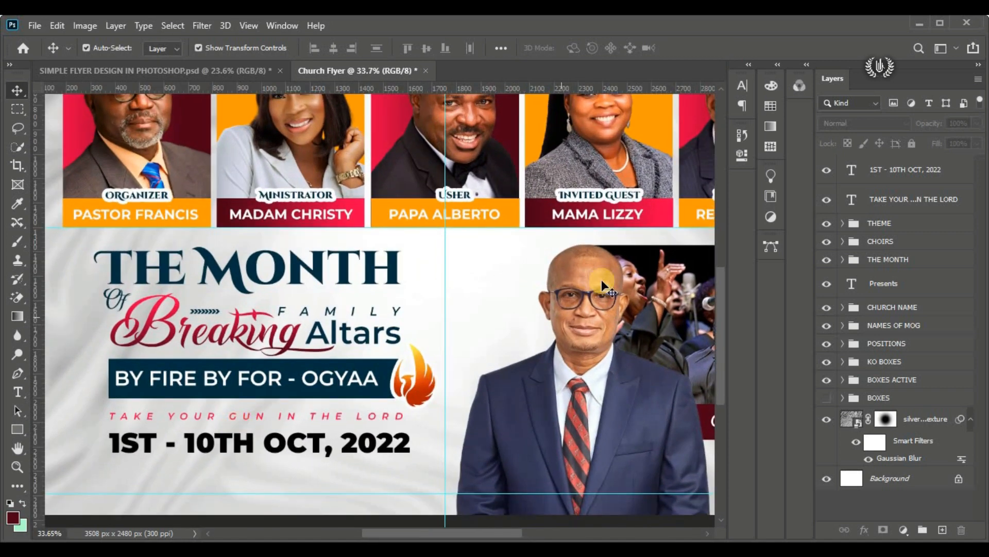
click(850, 169)
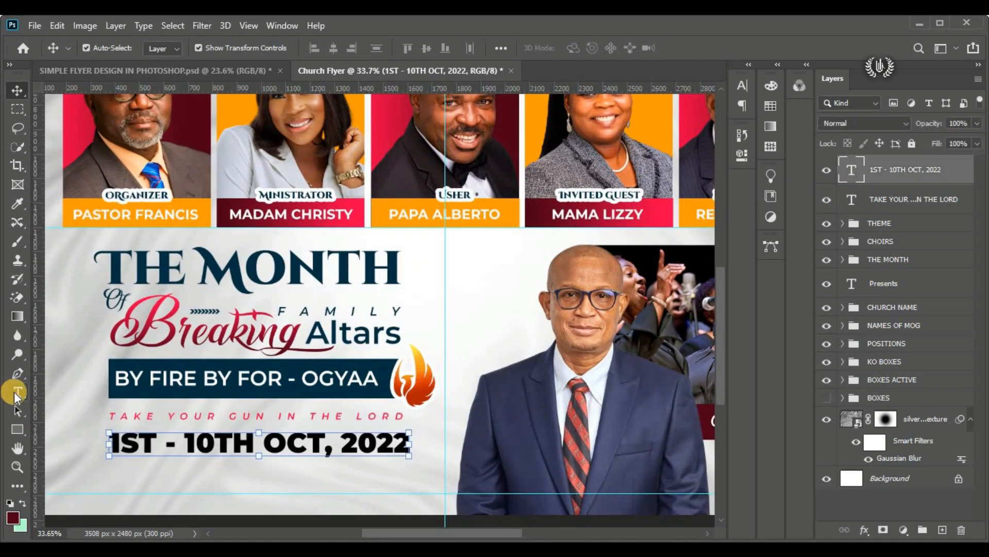
drag(17, 394, 58, 396)
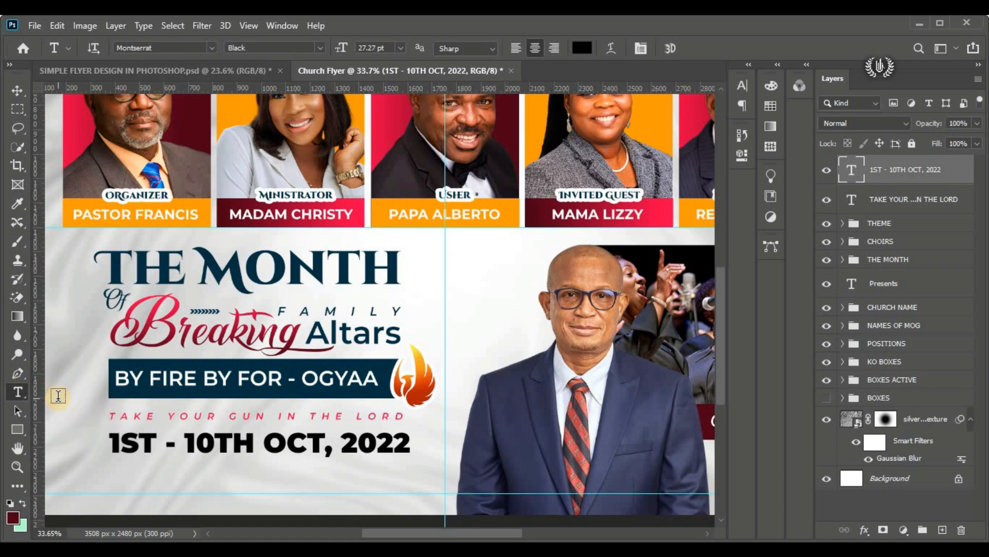
click(125, 480)
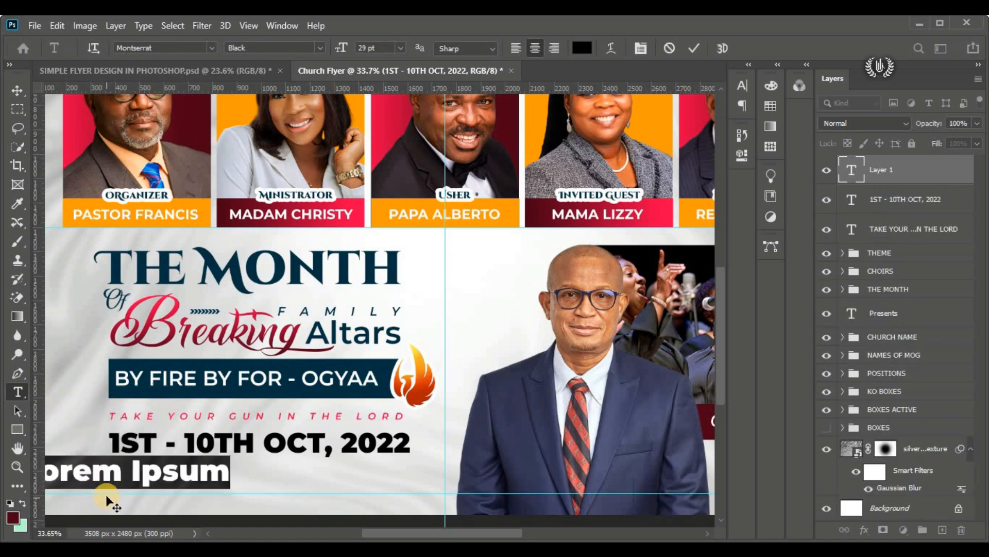
drag(96, 484, 188, 497)
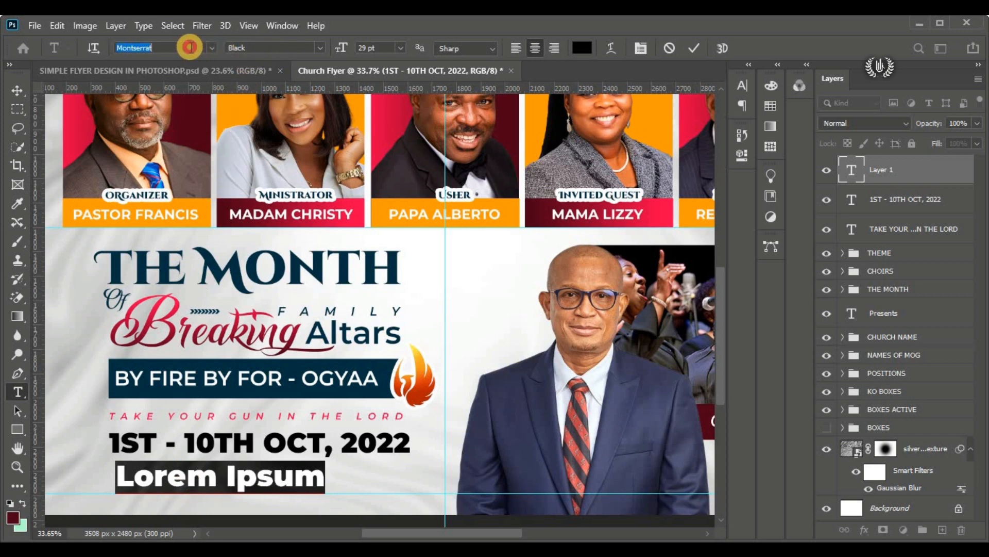
click(317, 46)
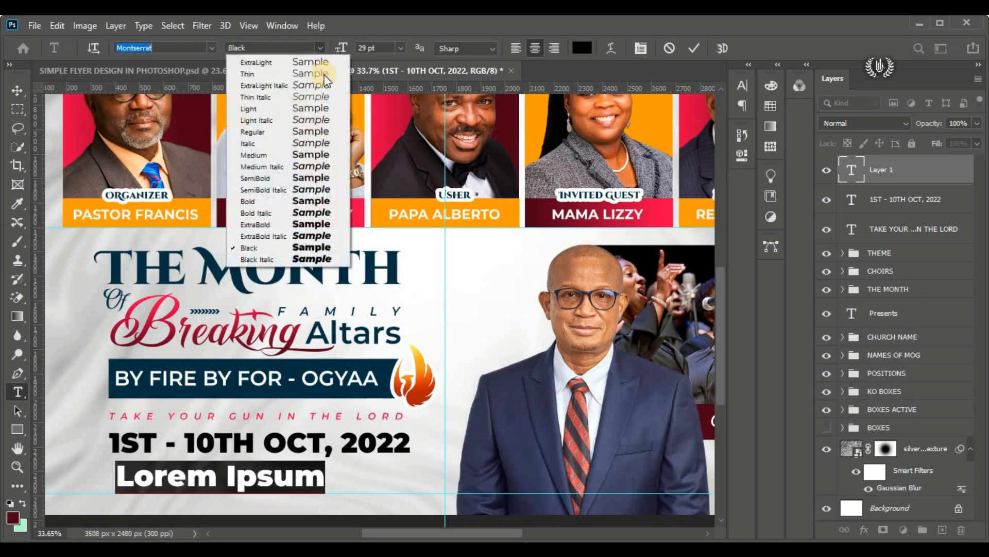
click(308, 181)
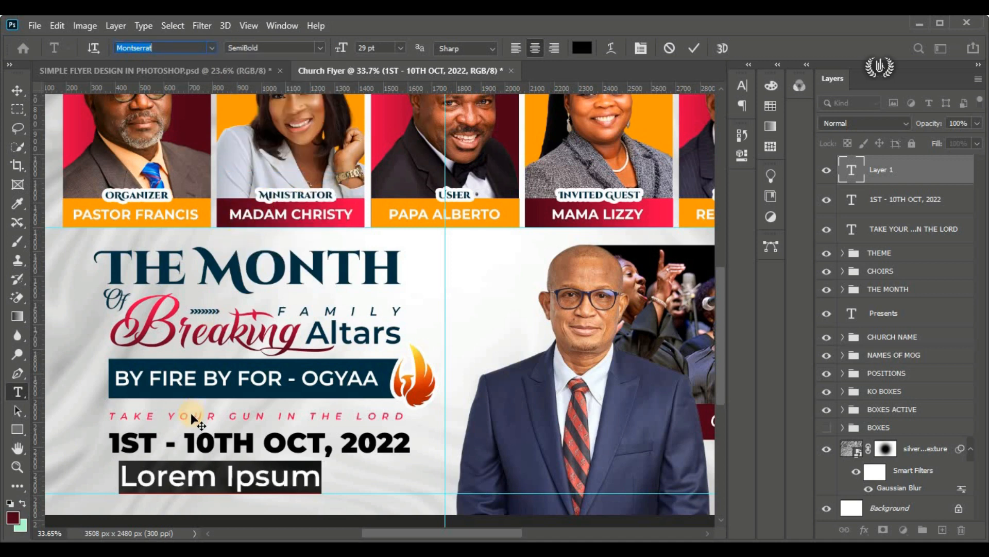
Step: Replace the placeholder text with "@ THE LORD'S TEMPLE - ACCRA"
click(192, 465)
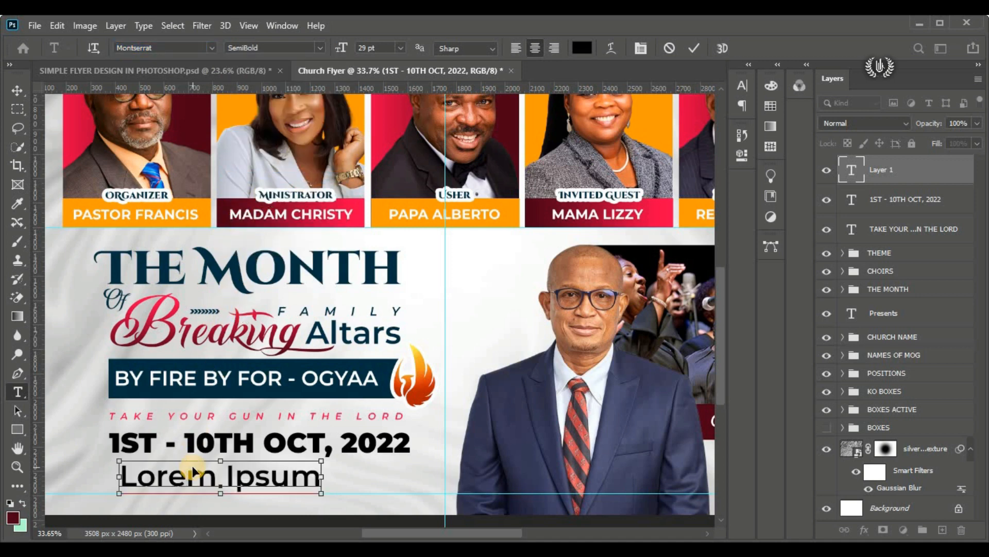
key(ctrl+a)
text(@ THE LORD'S TEMPLE - ACCRA)
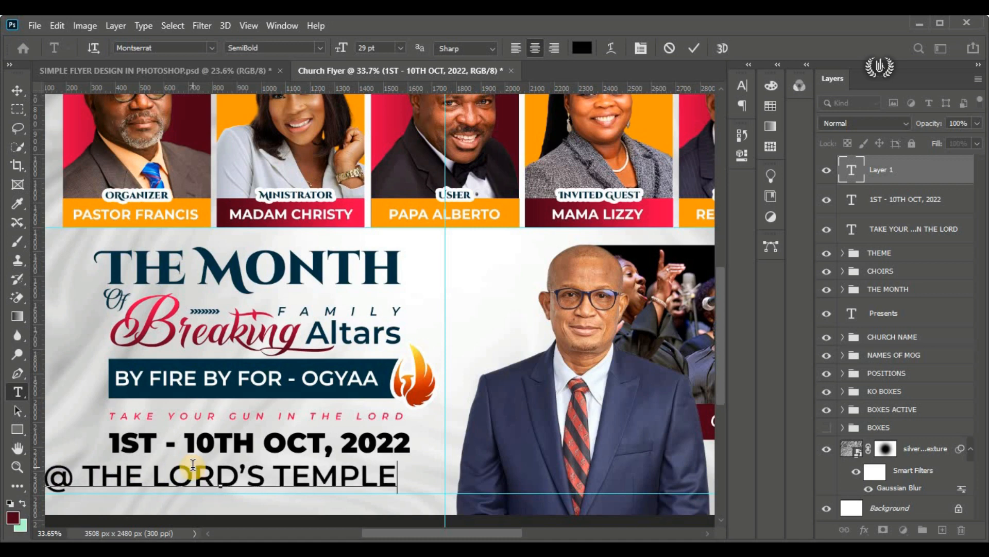
Step: Set the venue line's font size to 15 pt
click(343, 49)
text(20)
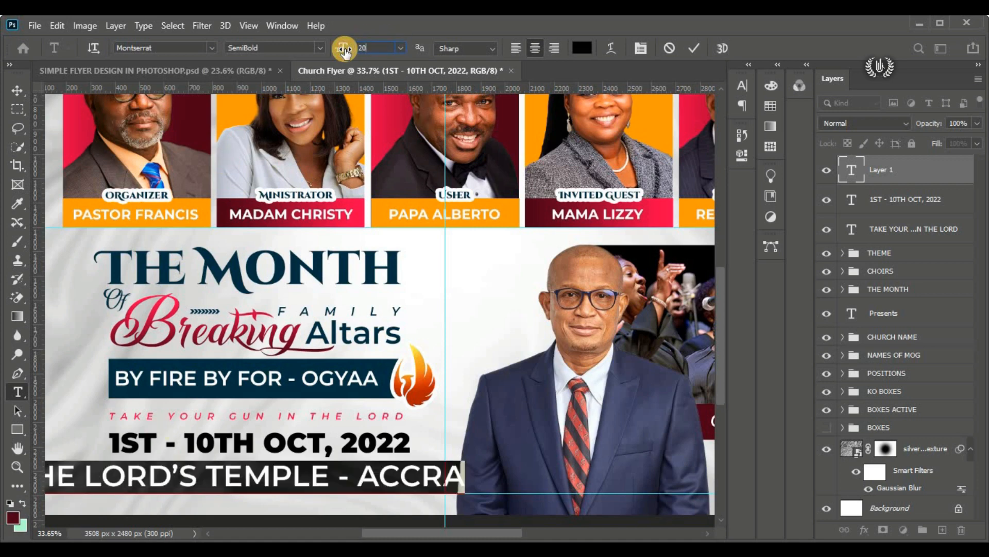
key(Return)
drag(379, 47, 306, 46)
text(15)
key(Return)
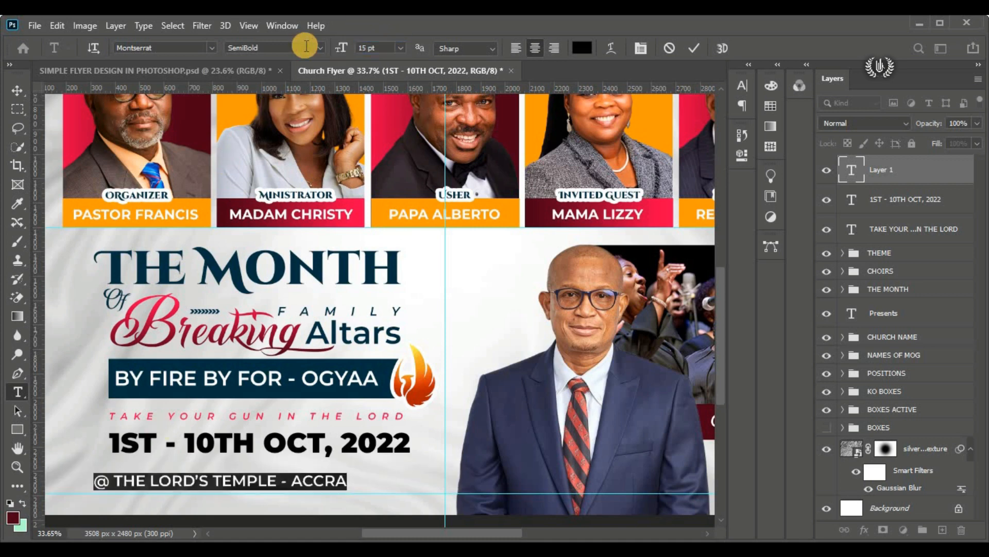
Step: Append "GHANA" to the end of the venue line and commit the text
key(Right)
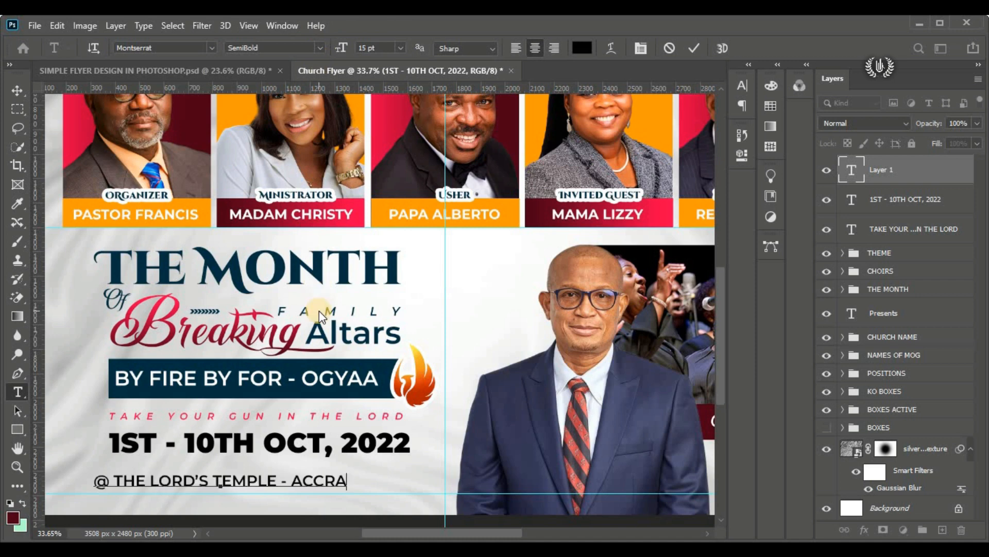
text(GHANA)
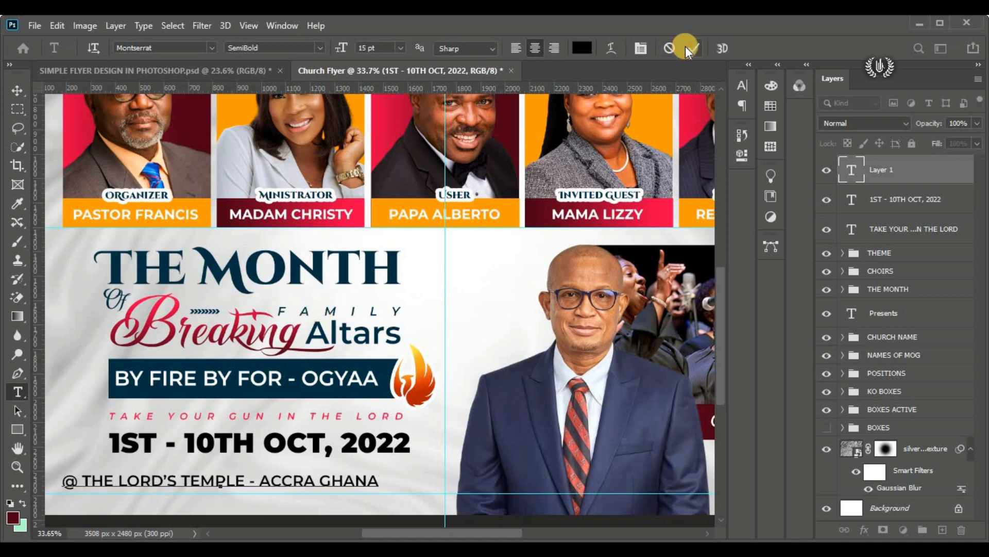
click(693, 48)
Step: Free-transform the venue line, moving it directly under the date and scaling it to about 94% to match the date's width
drag(17, 90, 76, 91)
click(57, 25)
click(180, 338)
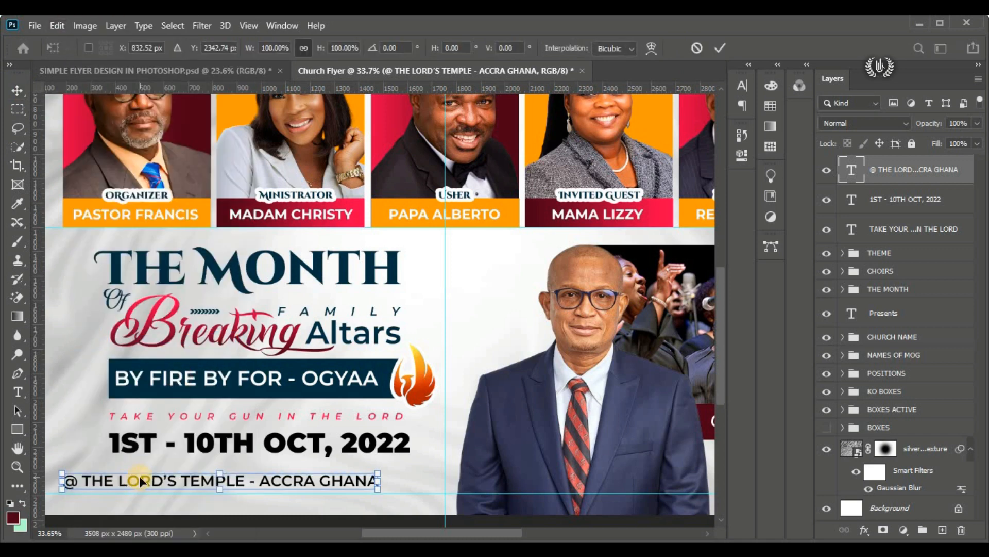
drag(139, 475, 189, 459)
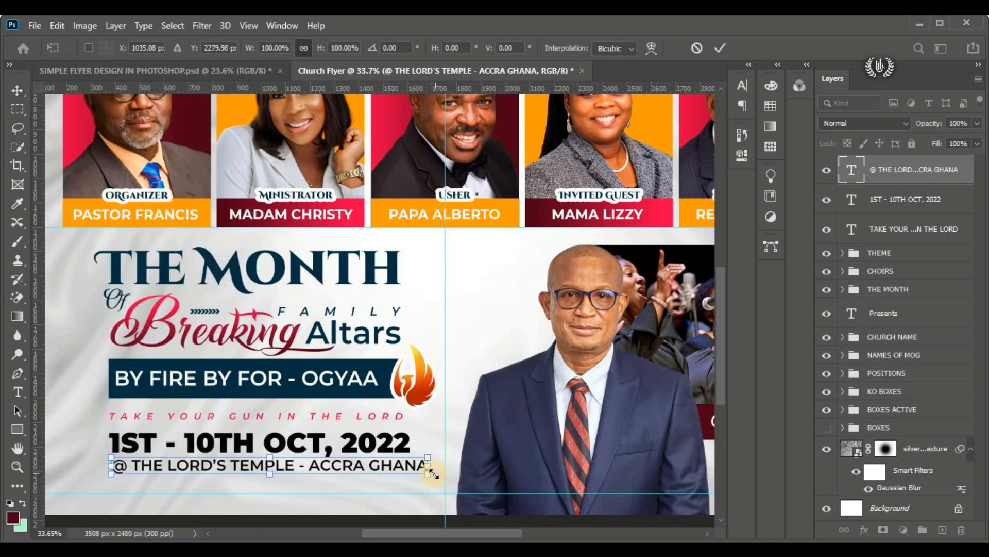
drag(432, 473, 411, 471)
drag(119, 468, 113, 472)
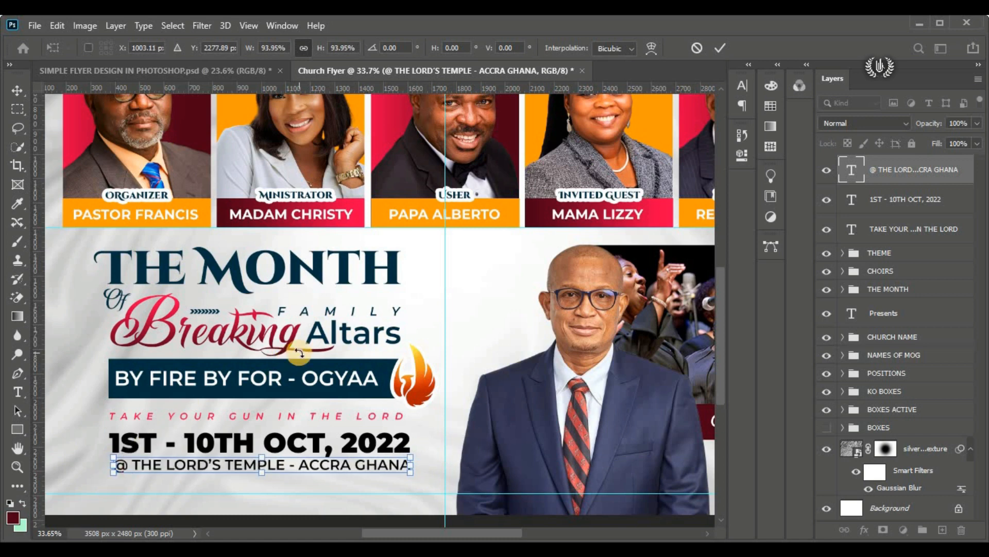
click(722, 48)
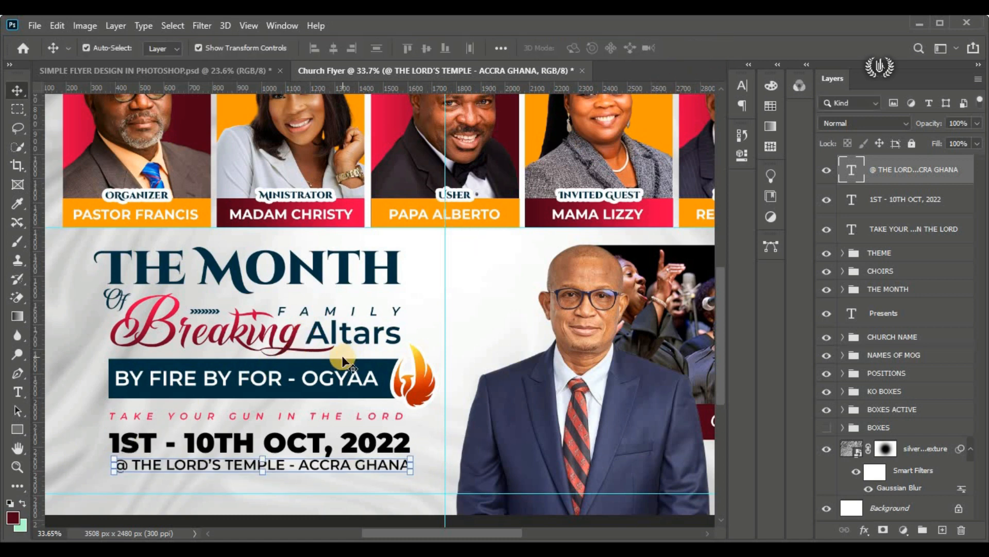
Step: Duplicate the venue line just below itself and set the copy's font size to 10 pt
mouse_move(301, 466)
mouse_down()
mouse_move(304, 491)
mouse_move(304, 482)
mouse_up()
double_click(304, 480)
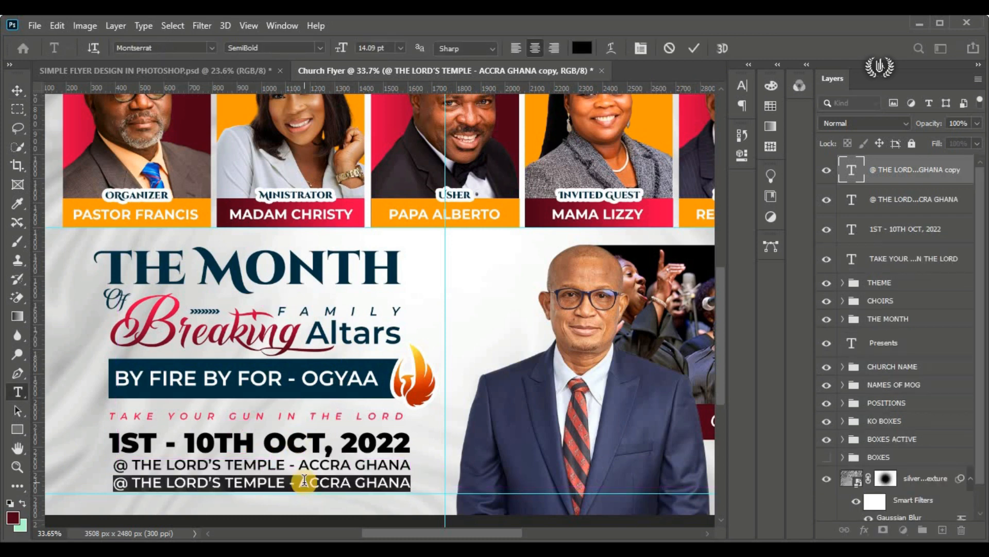
click(344, 51)
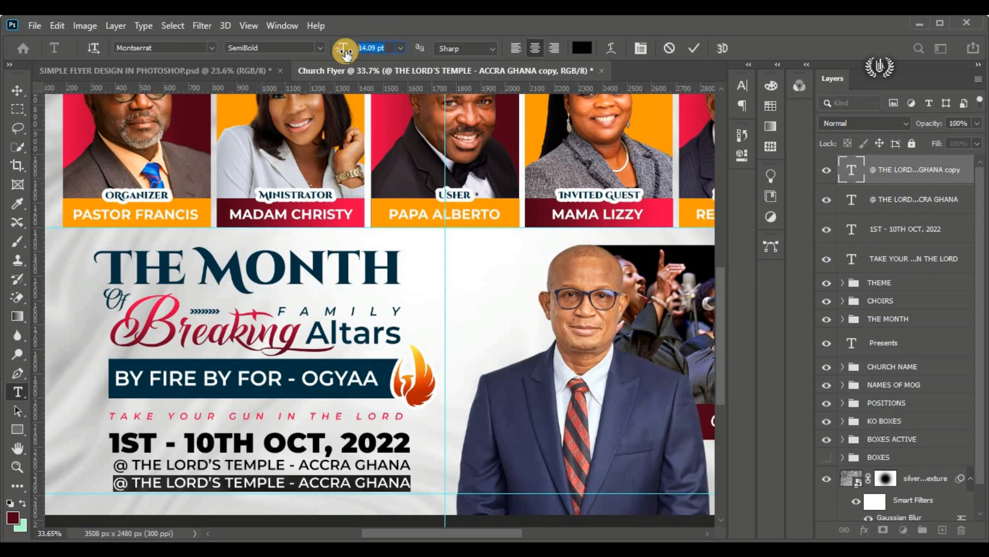
key(Return)
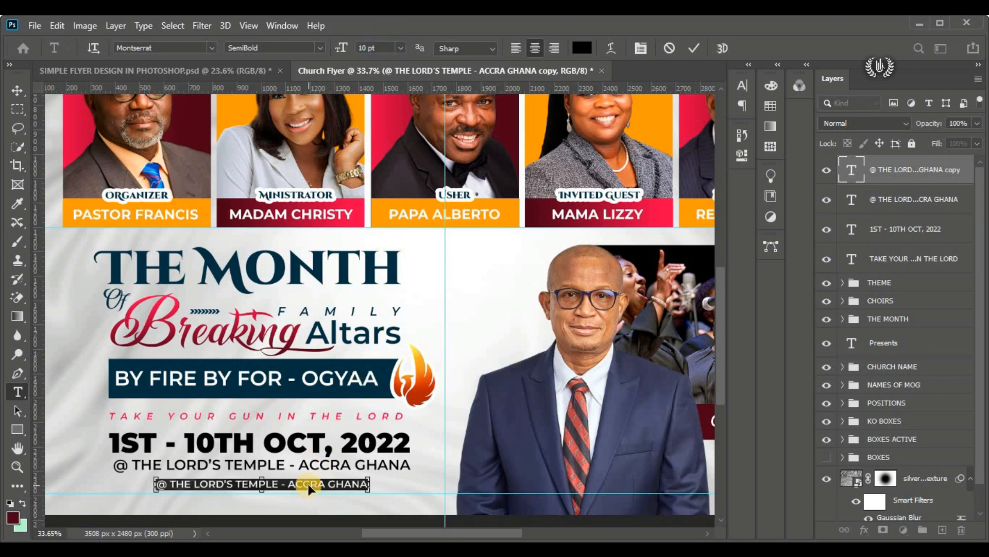
Step: Replace the duplicated line's text with the venue's street address in capitals
text(KIN)
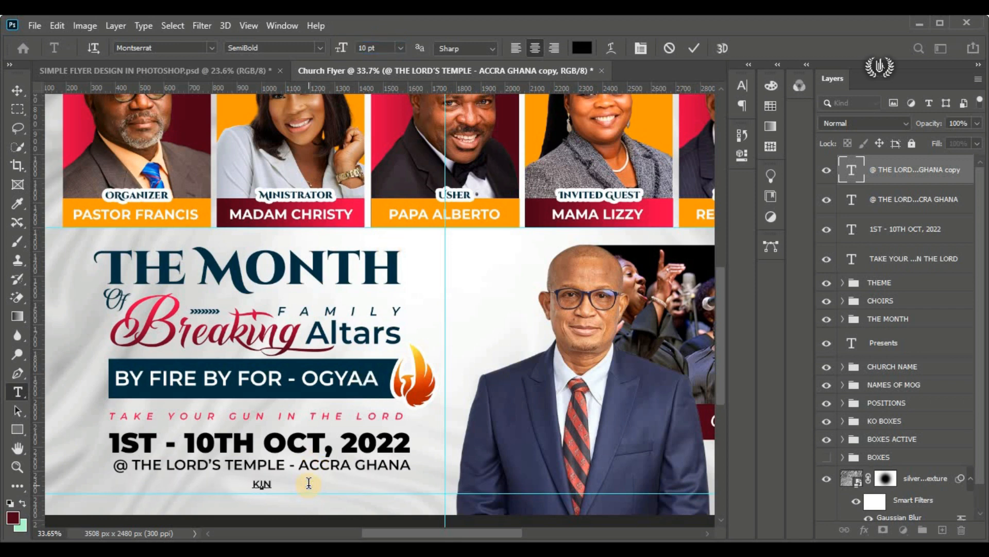
scroll(279, 495, up, 3)
text(N)
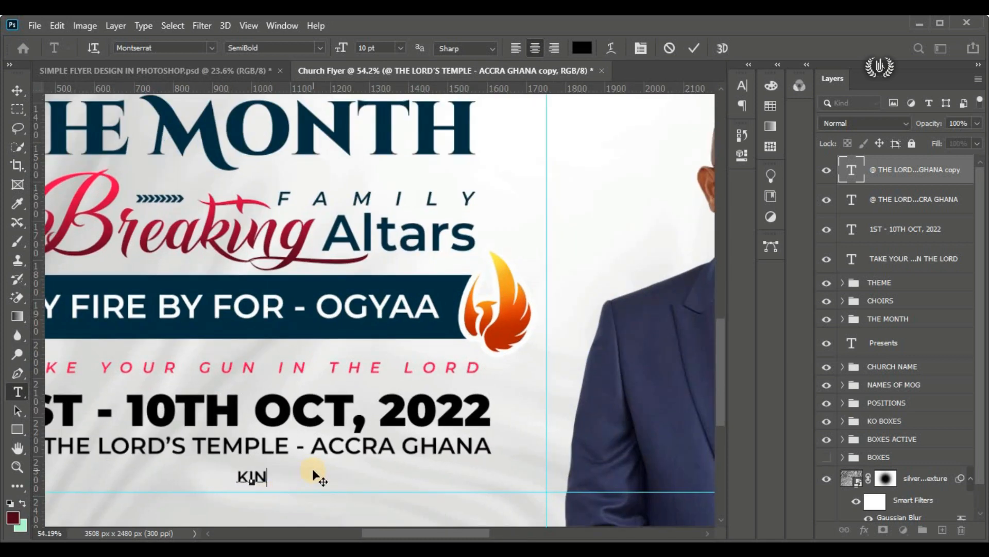
text(STOW)
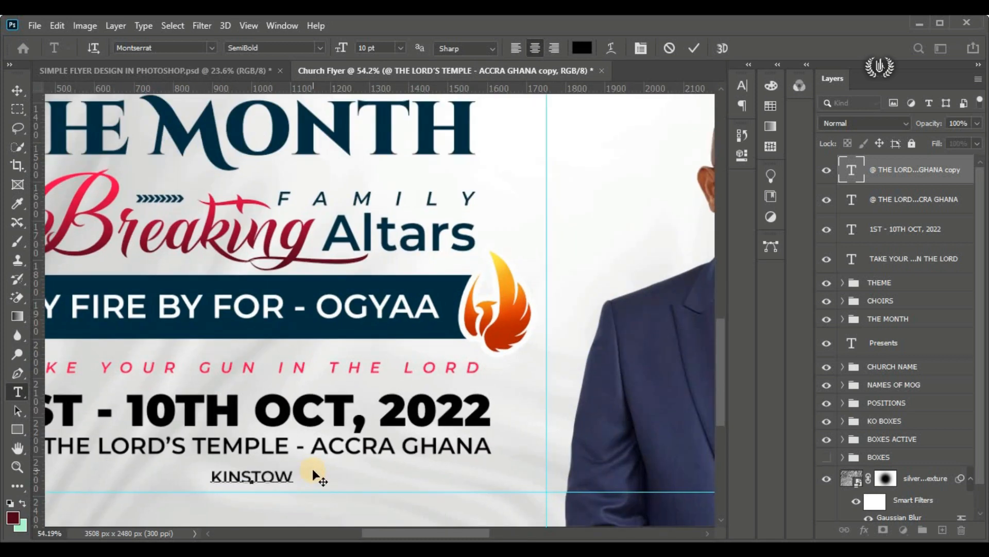
text(N YELLOW)
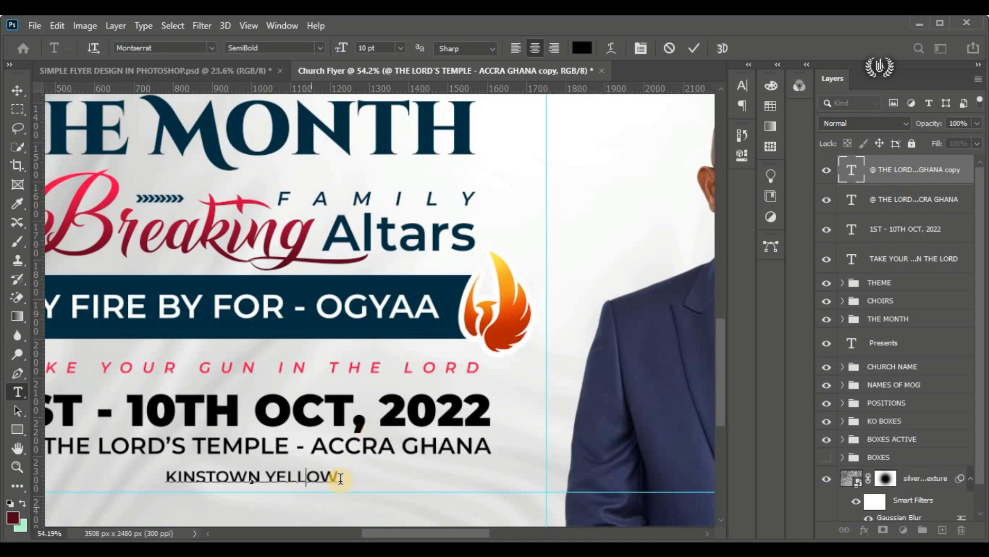
text( ROAD)
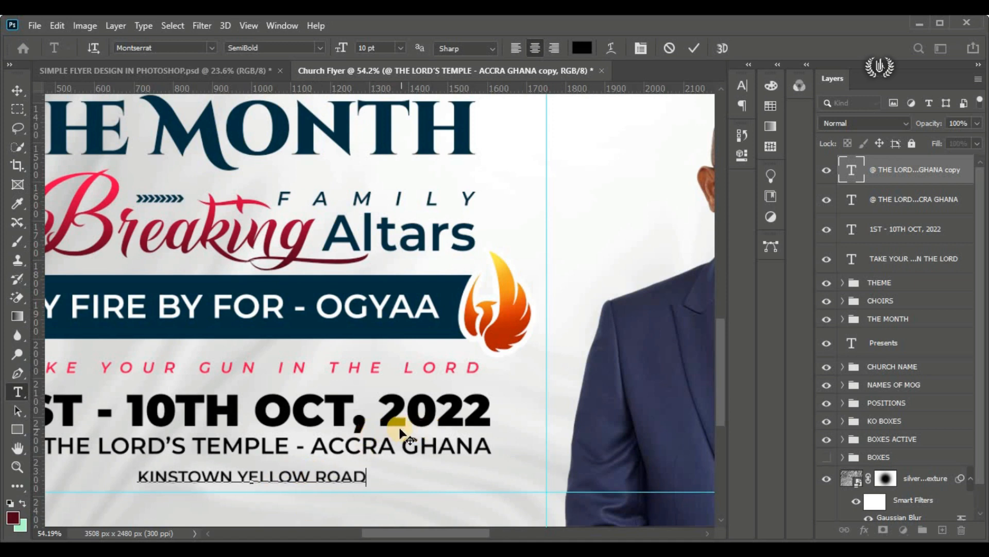
Step: Set the street line's character tracking to 860 and commit the text
scroll(354, 475, down, 1)
drag(359, 472, 47, 472)
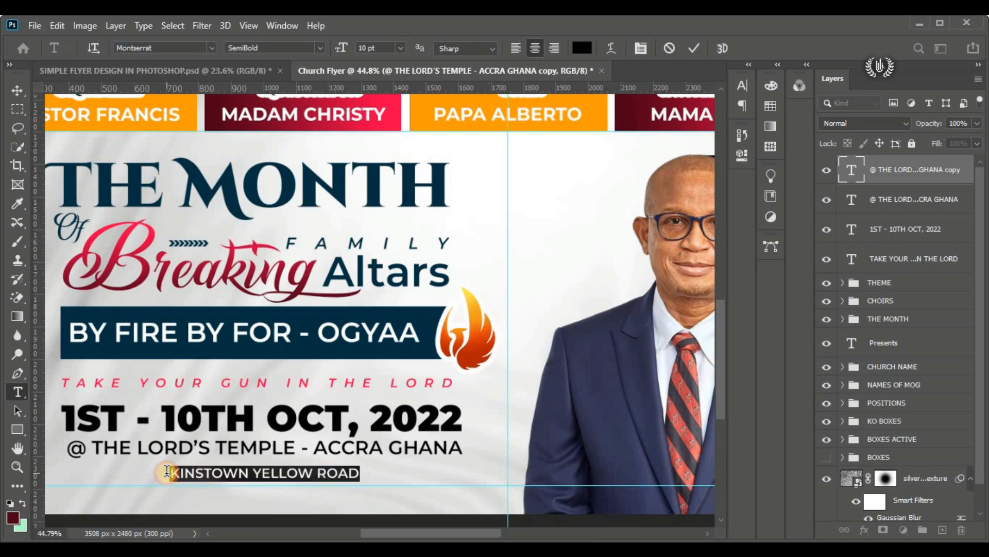
click(742, 85)
drag(690, 146, 694, 154)
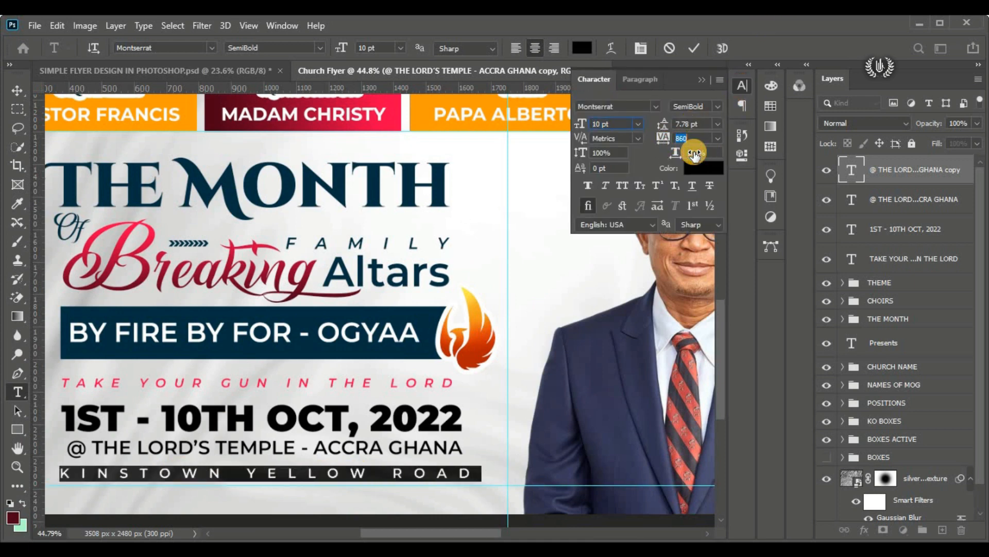
click(699, 50)
Step: Scale the street line to about 96% and place it close beneath the venue line
click(17, 91)
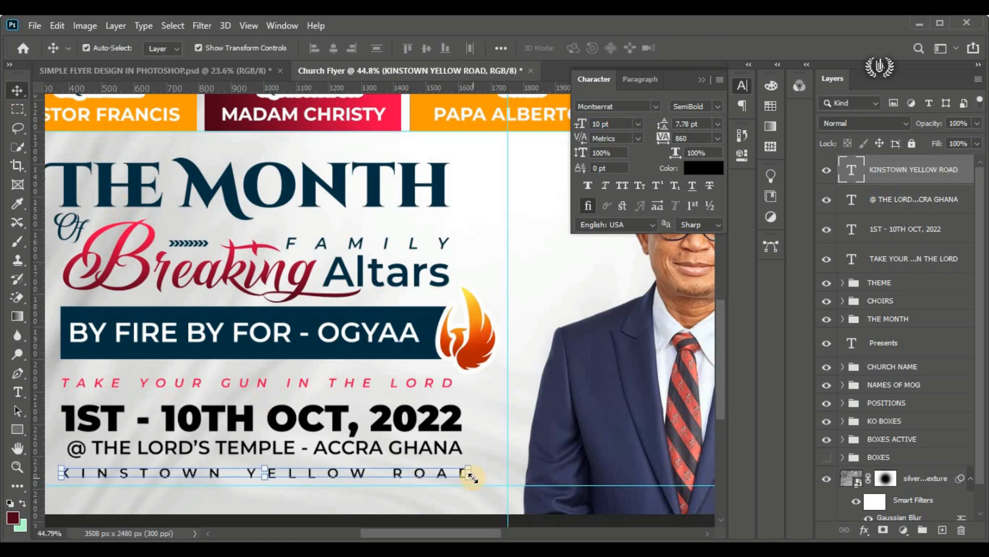
mouse_move(469, 474)
mouse_down()
mouse_move(467, 465)
mouse_move(496, 467)
mouse_move(470, 468)
mouse_up()
click(722, 47)
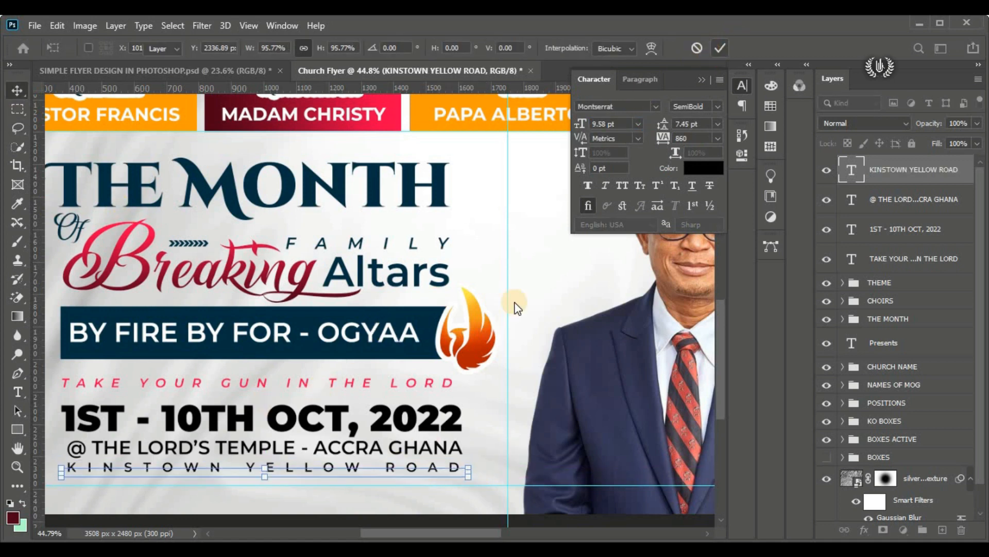
Step: Transform the street line again so its edges line up with the venue line above, then fit the flyer on screen
click(419, 453)
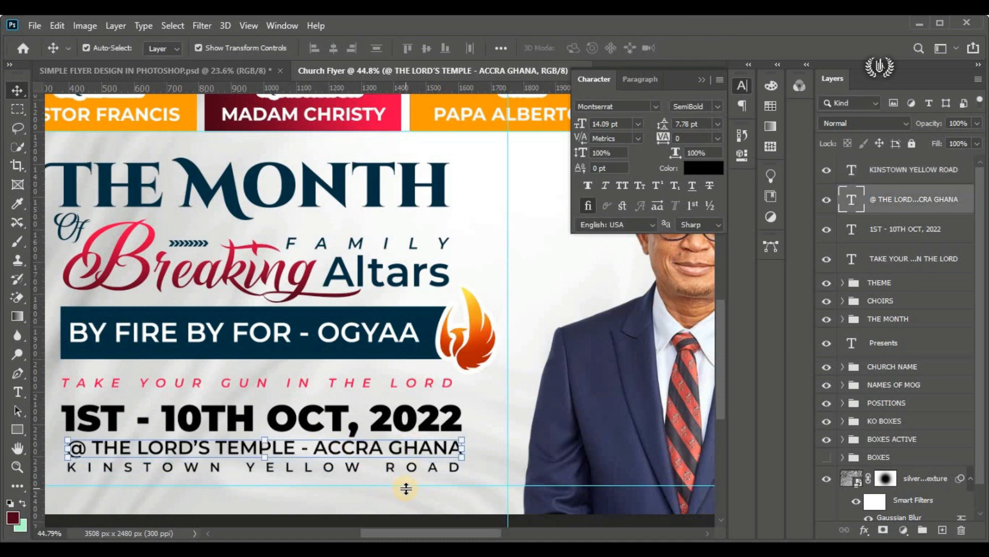
click(848, 177)
key(ctrl+t)
drag(67, 469, 68, 471)
drag(475, 460, 479, 450)
click(718, 47)
key(ctrl+0)
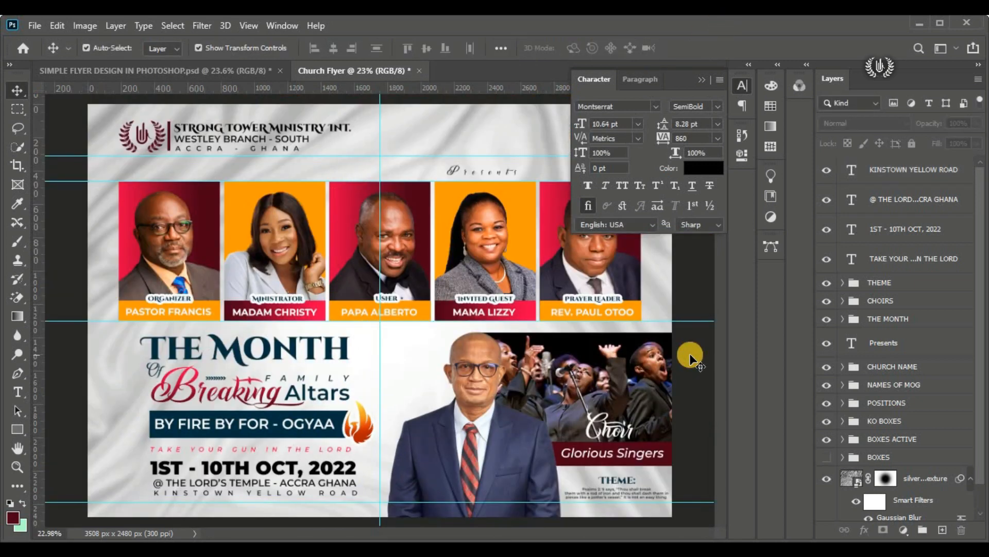
Step: Nudge the venue line and the street line slightly lower to even out the spacing beneath the date line
click(314, 481)
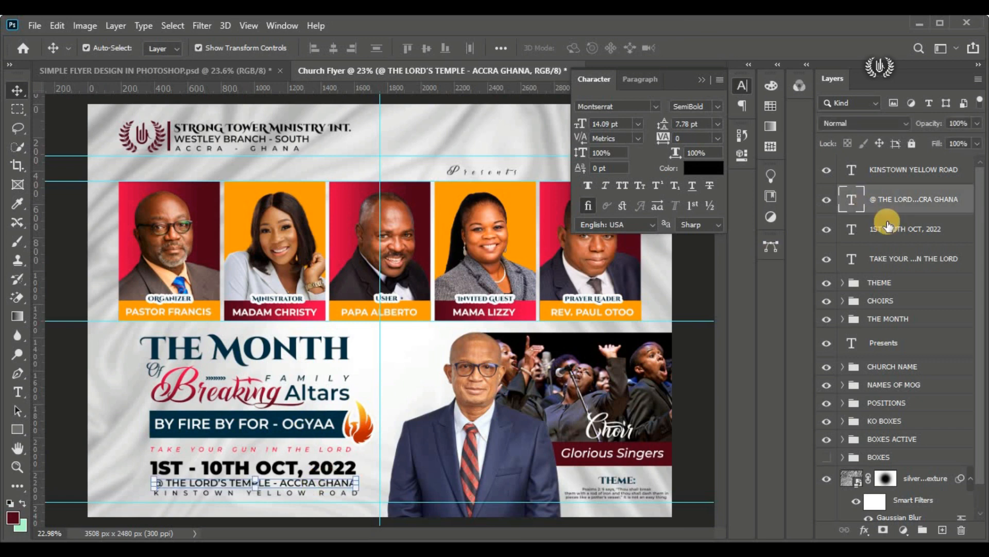
shift+click(883, 227)
click(742, 86)
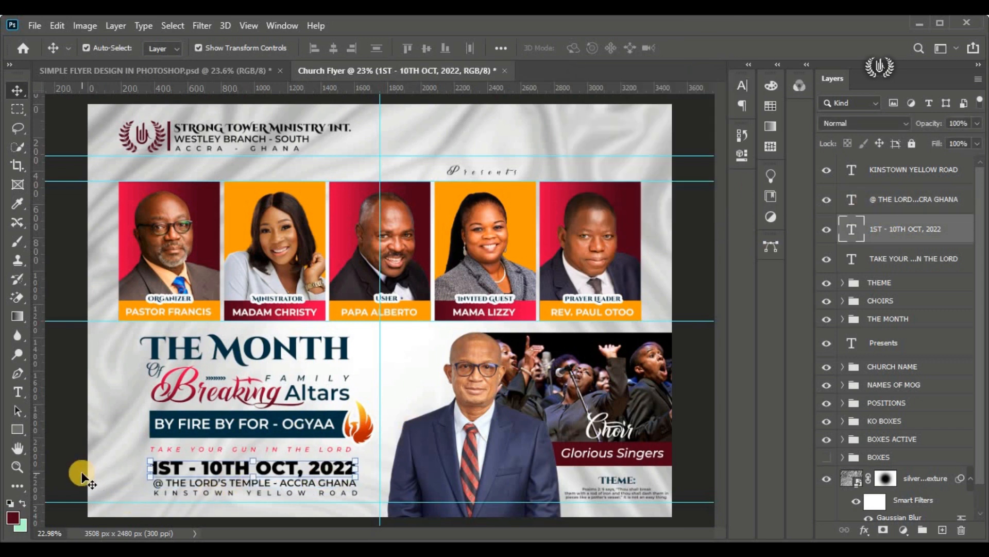
click(208, 490)
click(196, 494)
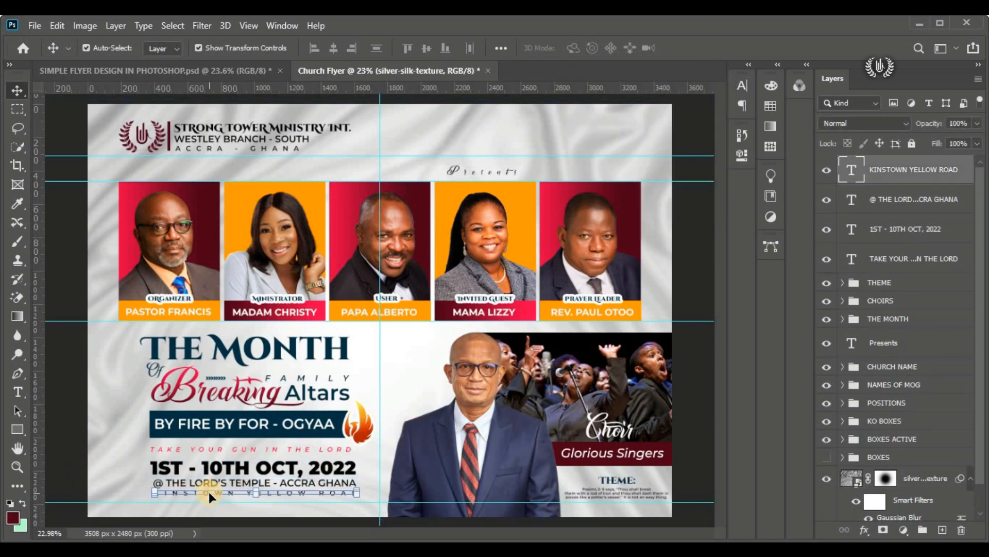
click(66, 462)
click(165, 483)
click(65, 459)
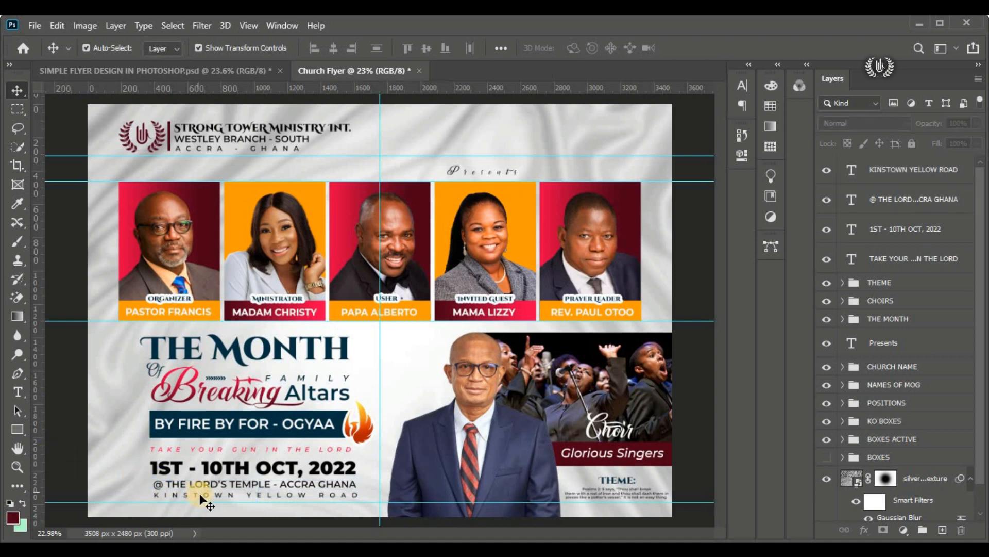
click(200, 495)
click(70, 468)
click(256, 524)
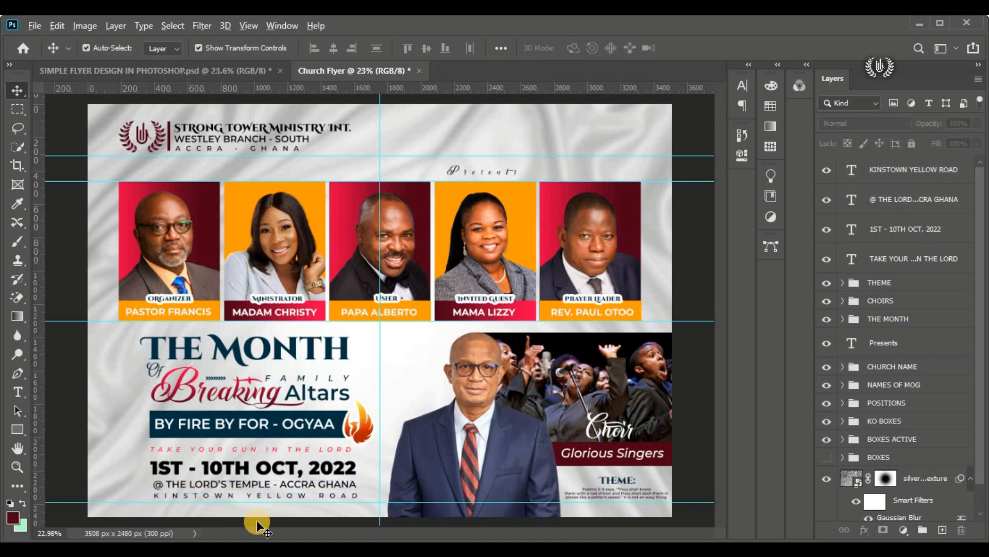
Step: Start a new horizontal text line beneath the street line
scroll(256, 524, up, 2)
scroll(256, 525, down, 1)
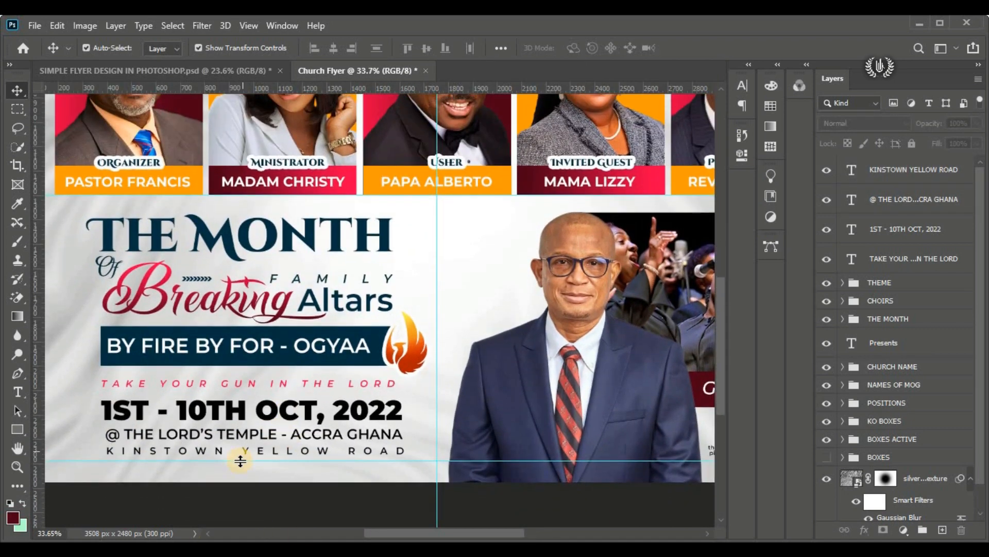
click(852, 182)
drag(18, 392, 77, 400)
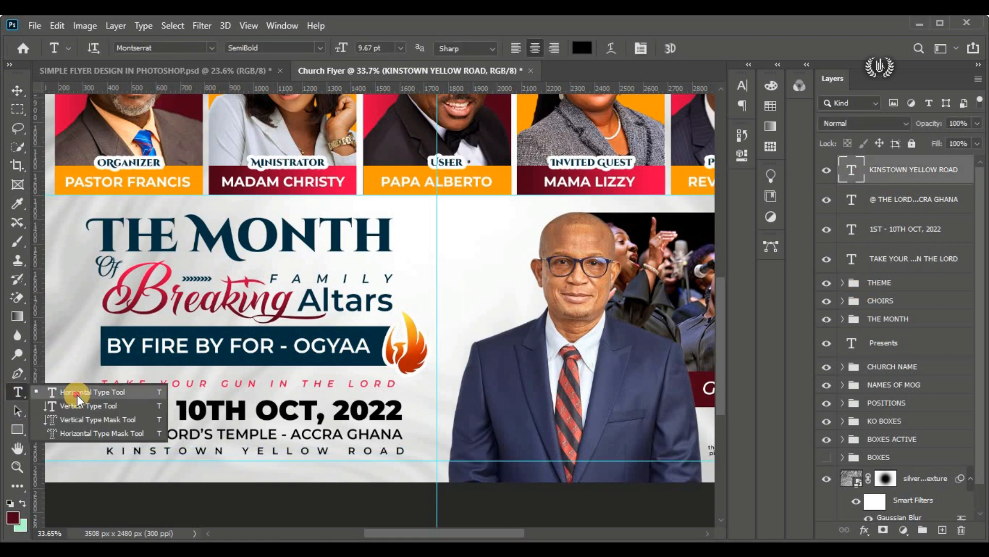
click(78, 399)
click(114, 469)
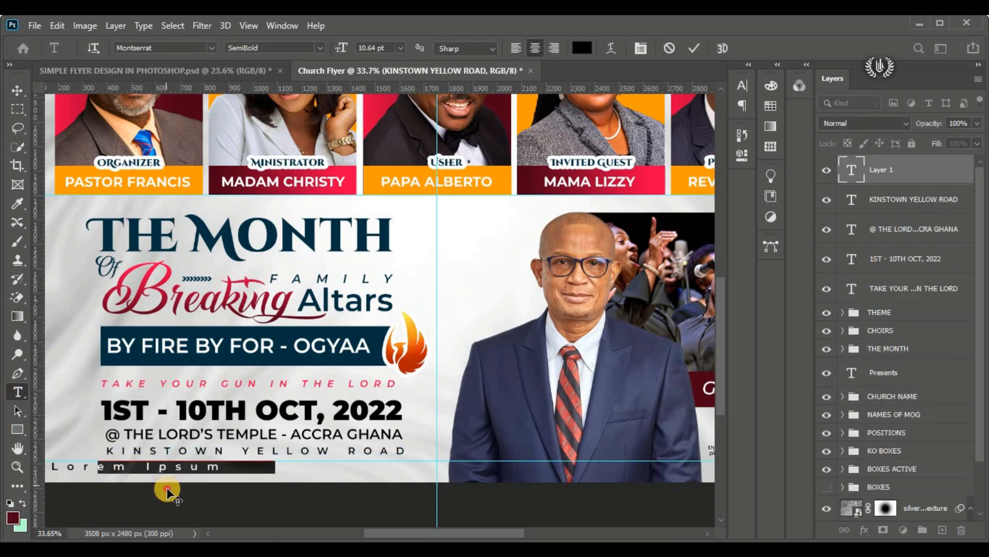
Step: Set the new placeholder text's tracking to 0 and its Montserrat style to Bold
click(743, 85)
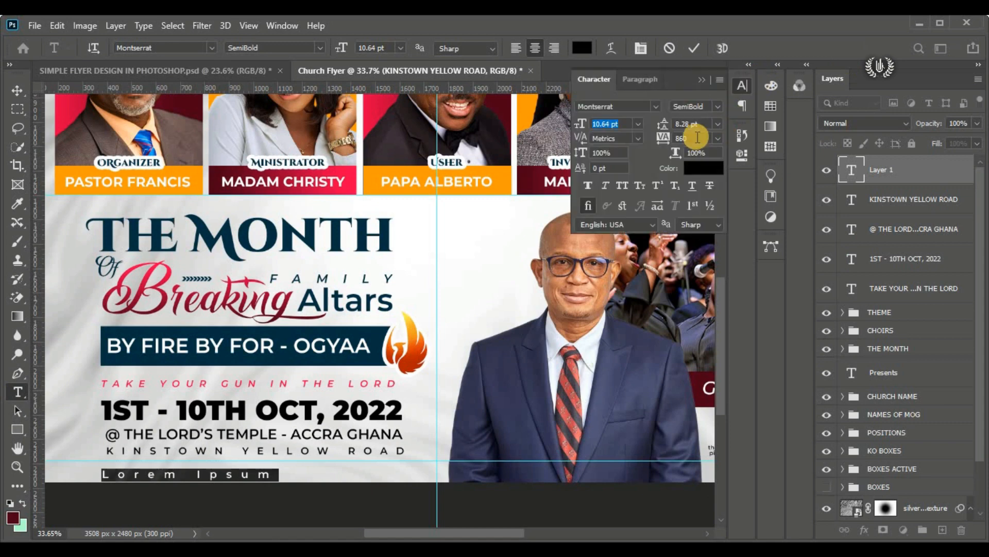
click(621, 144)
click(160, 47)
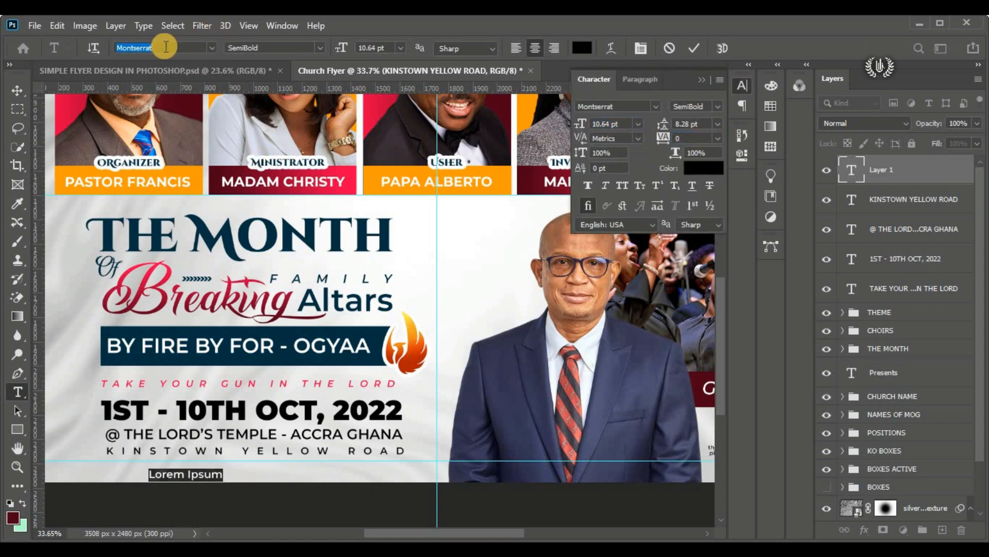
click(315, 53)
click(328, 212)
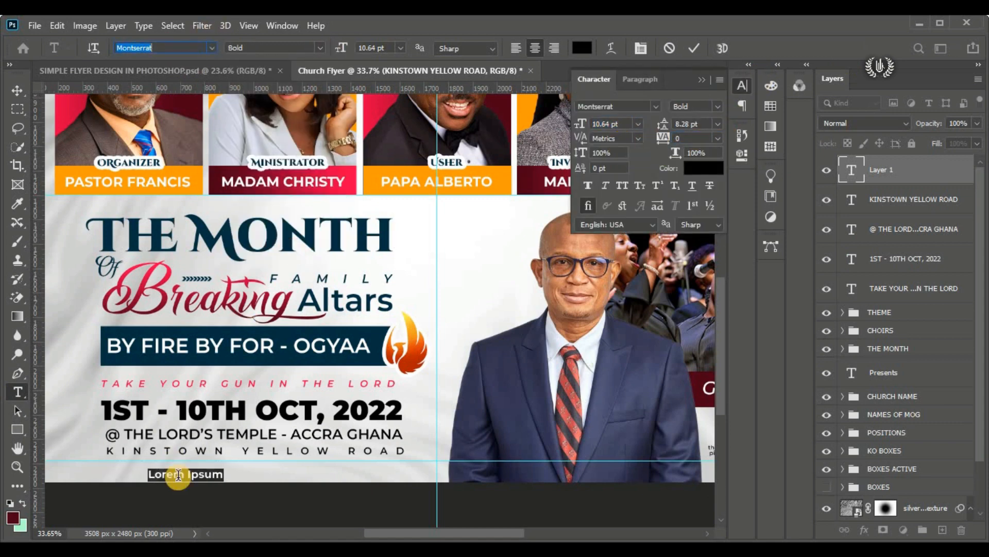
Step: Open the placeholder text's colour for editing and copy the Deep code value from the DETAILS FOR DESIGNING FLYER file in Notepad
click(189, 472)
scroll(188, 472, up, 4)
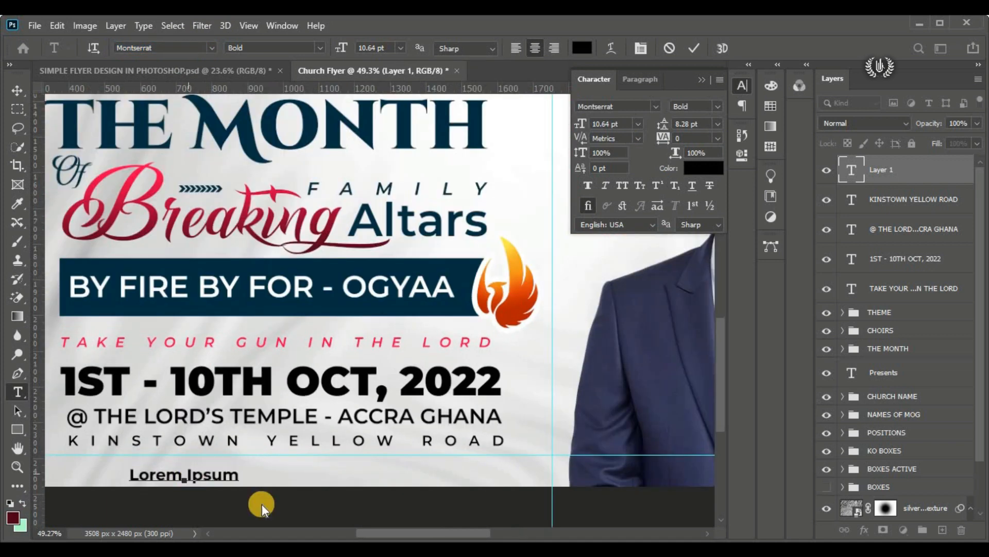
drag(375, 532, 373, 532)
key(ctrl+a)
click(581, 54)
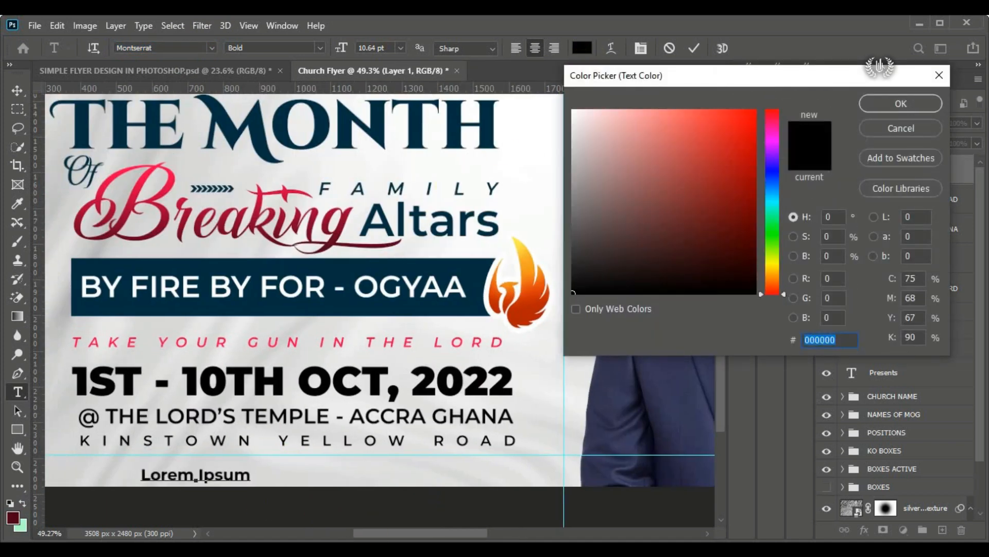
key(alt+Tab)
drag(299, 173, 283, 172)
right_click(282, 172)
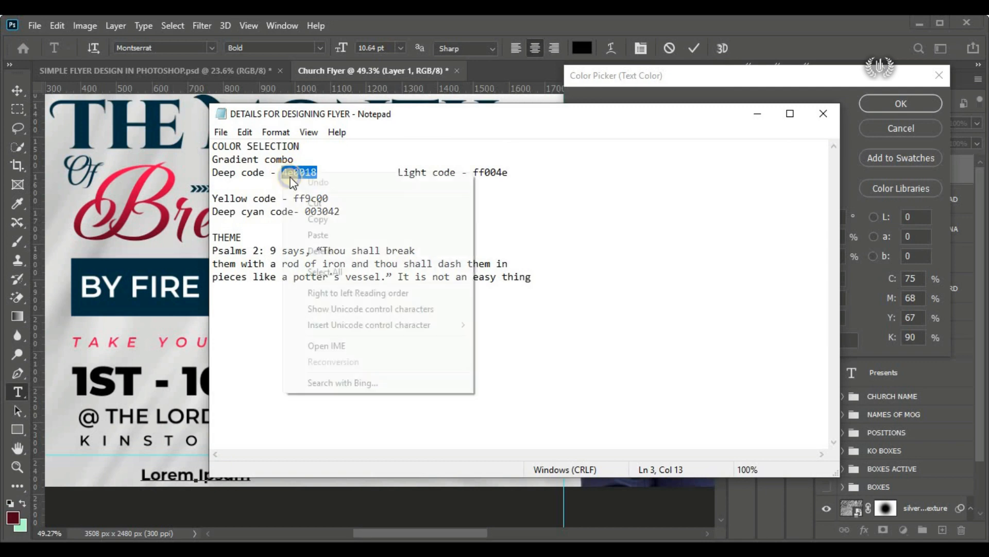
click(309, 214)
Step: Switch back to Photoshop and apply the copied Deep code as the text colour
key(alt+Tab)
right_click(804, 339)
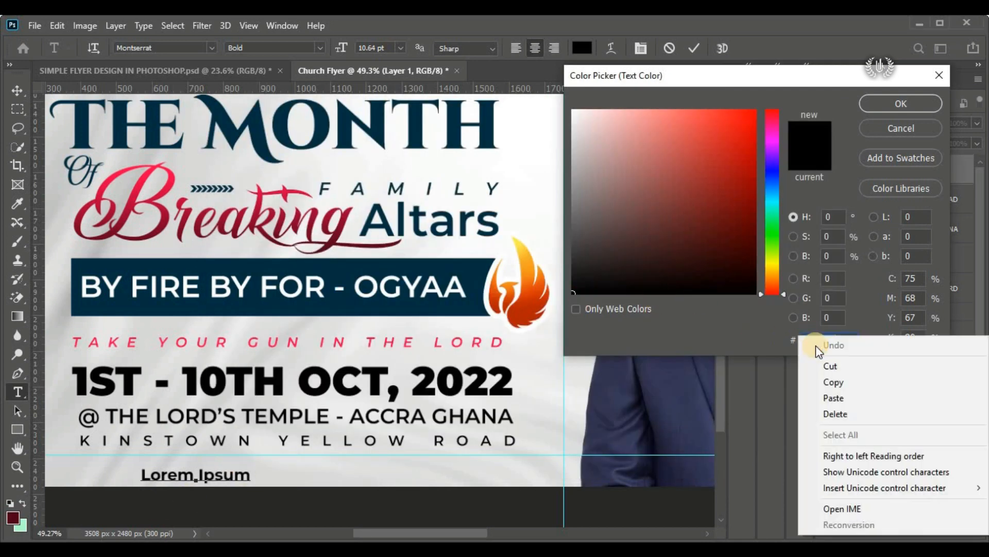
click(824, 398)
click(900, 103)
Step: Replace the placeholder text with the event time "6:00PM - 9:30PM"
triple_click(230, 472)
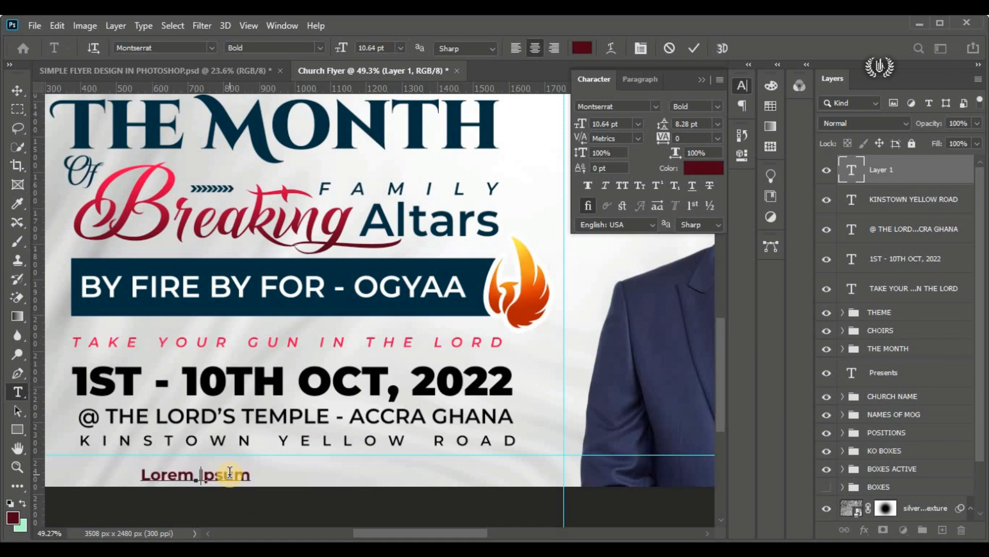
text(6:00P)
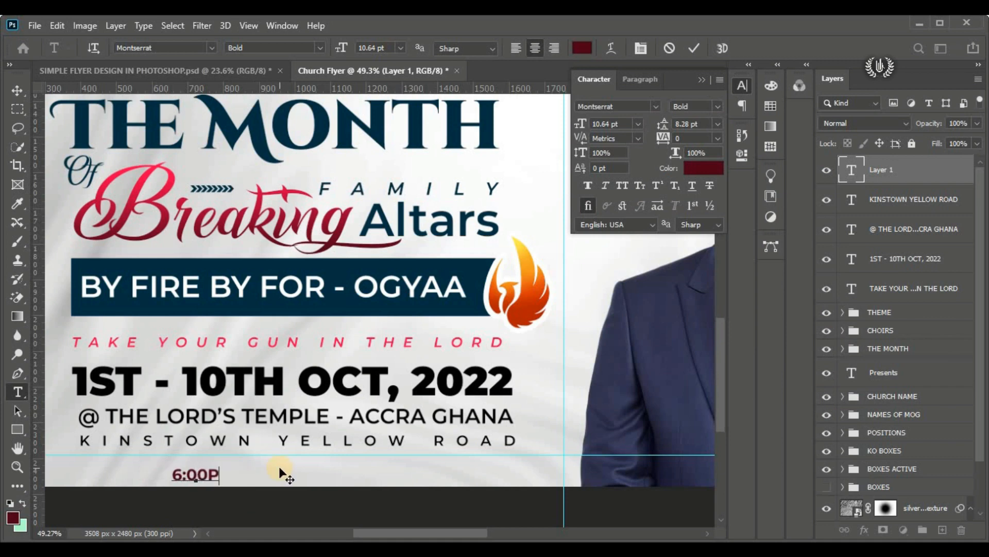
text(M - 9:)
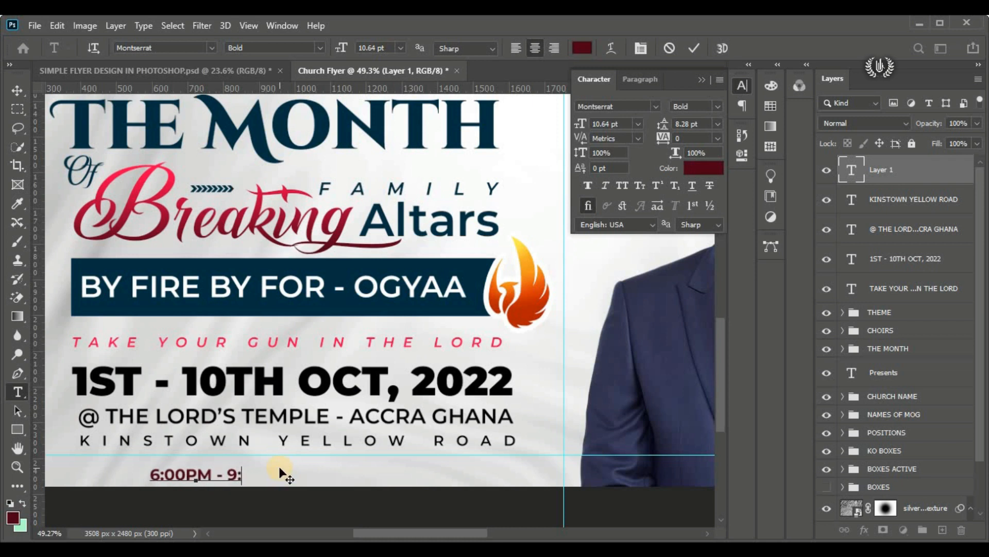
text(30PM)
Step: Set the time text's tracking to 680, place it beneath the street line with left edges aligned, and commit it
key(ctrl+a)
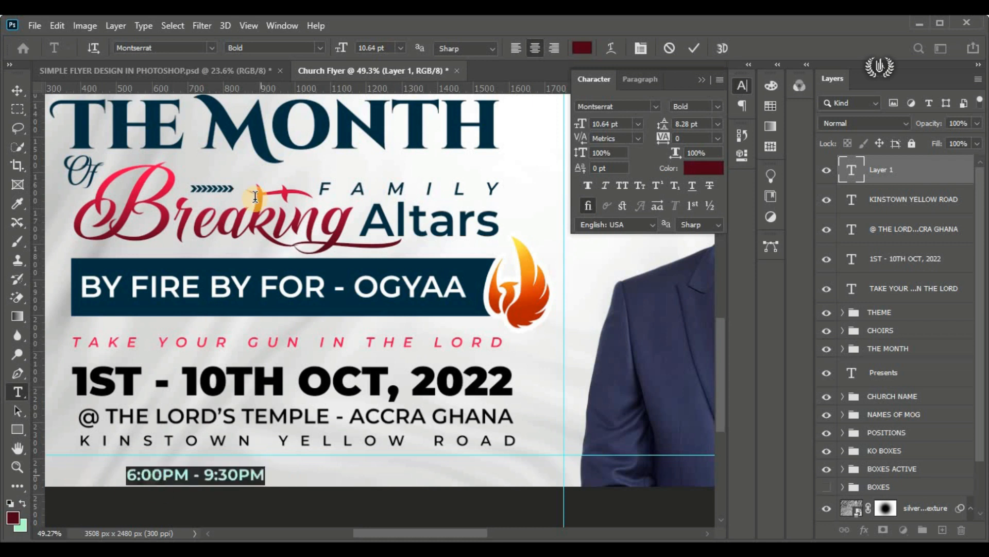
mouse_move(666, 136)
mouse_down()
mouse_move(694, 137)
mouse_move(679, 137)
mouse_up()
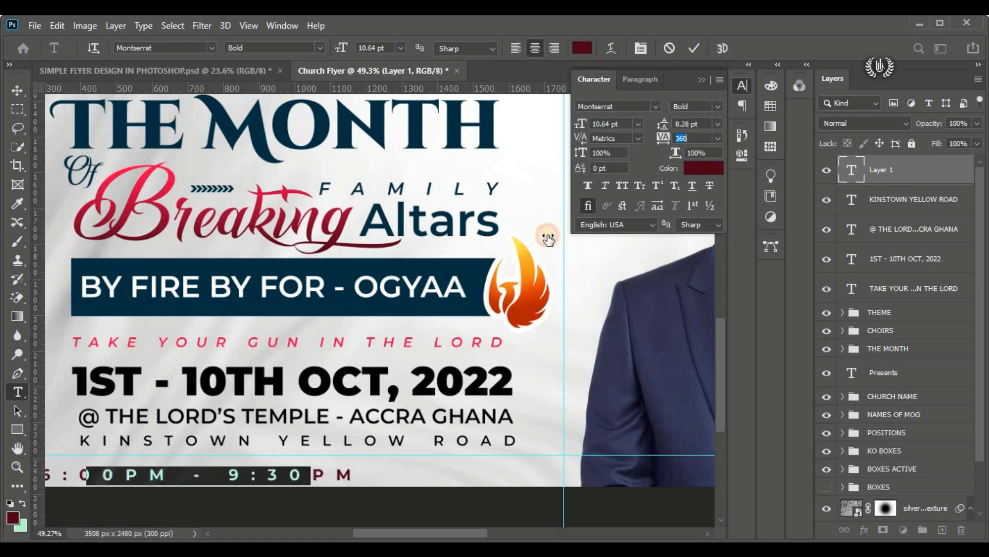
drag(180, 509, 178, 496)
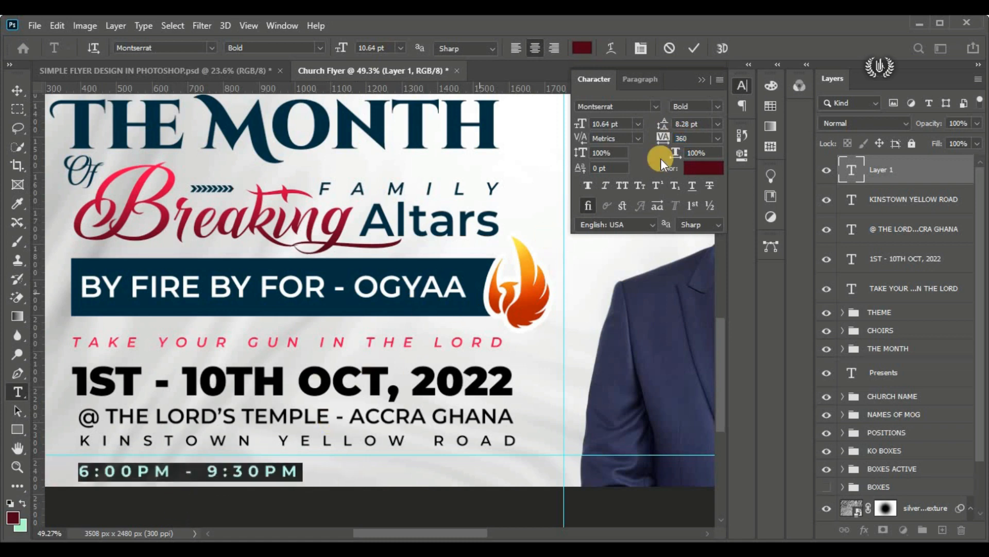
drag(674, 136, 673, 136)
drag(232, 501, 265, 498)
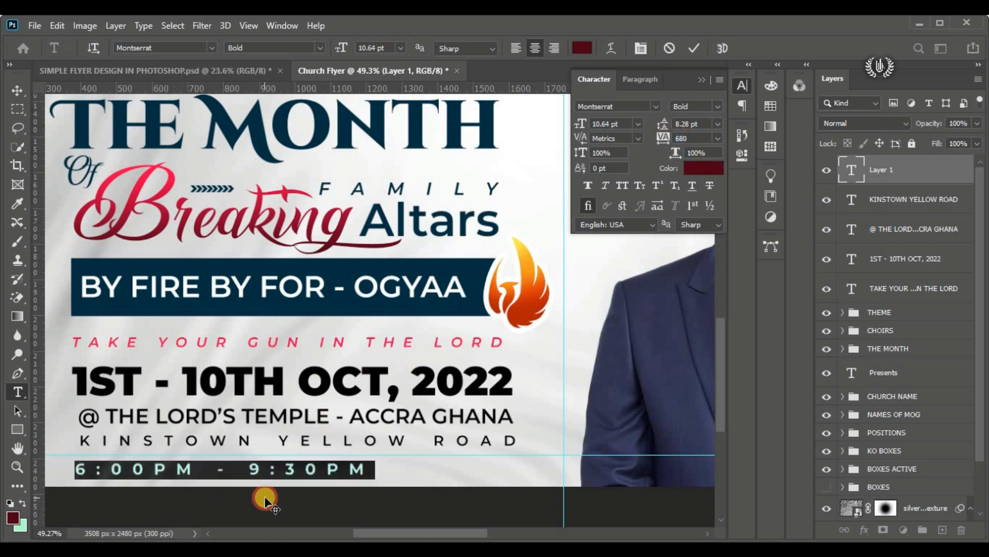
click(694, 48)
Step: Draw a dark red rectangle about 407 × 68 px directly after the time text, ending near the right edge of the venue line
click(17, 425)
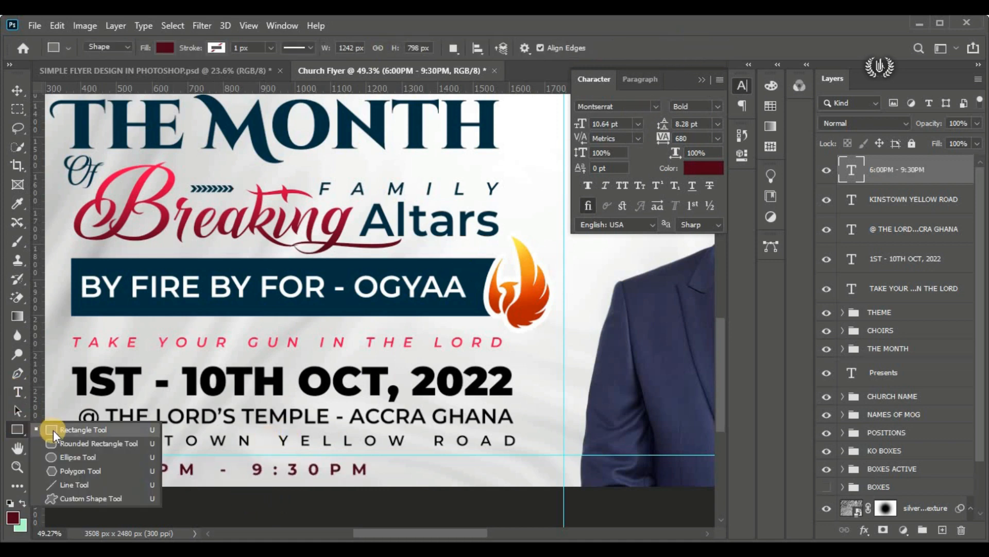
click(54, 430)
drag(369, 455, 514, 479)
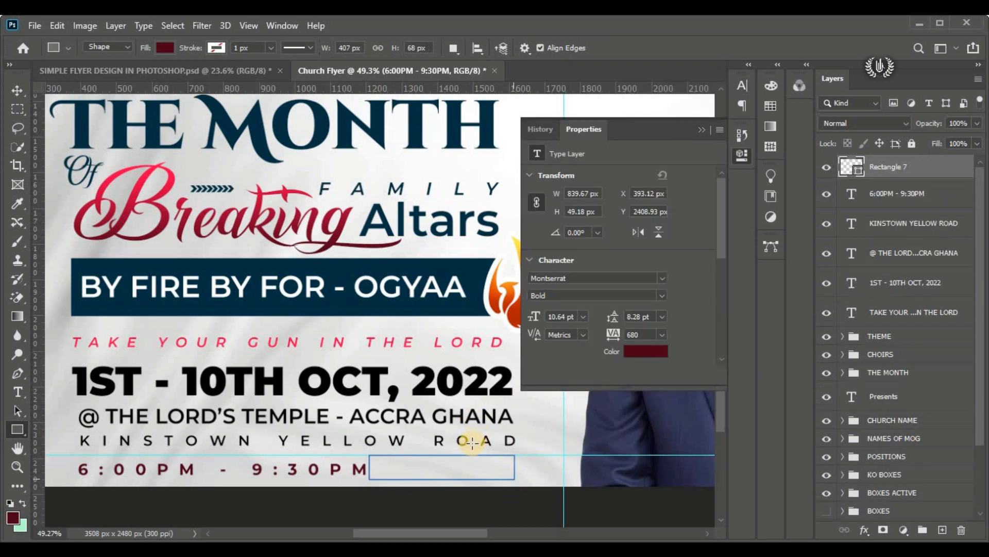
key(v)
click(701, 129)
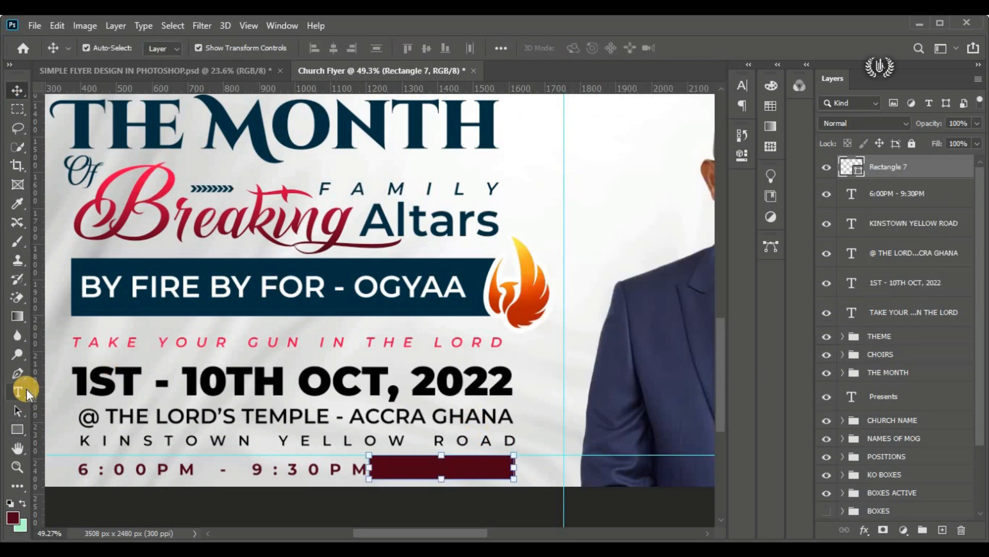
Step: Start another horizontal text line in the empty area beside the theme title and set its tracking to 0
click(17, 392)
click(67, 390)
click(582, 197)
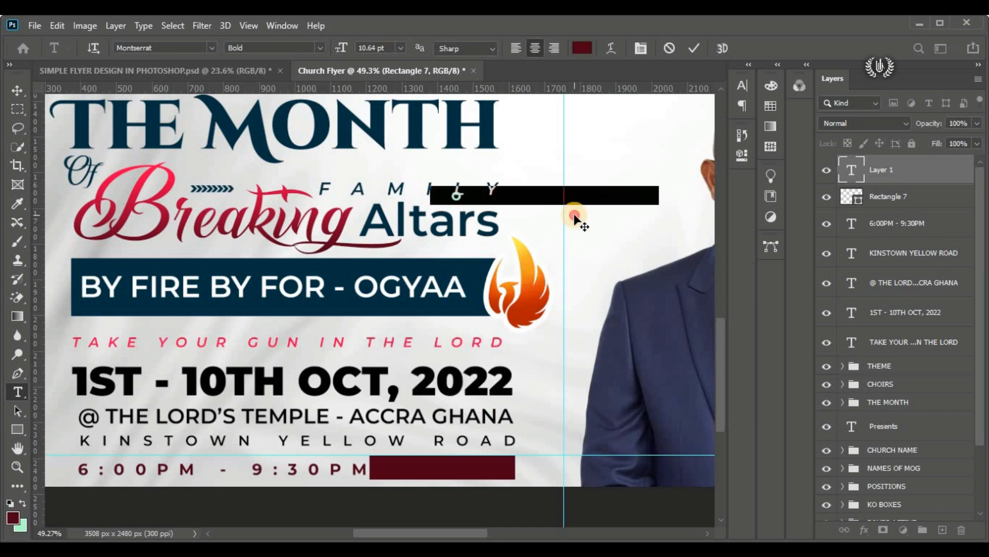
click(744, 87)
click(700, 135)
text(0)
key(Return)
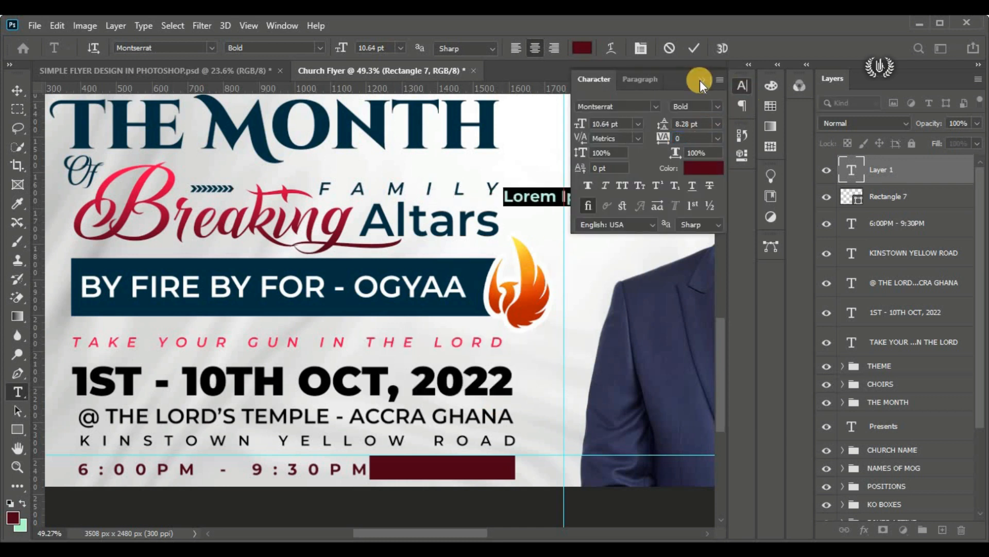
click(701, 79)
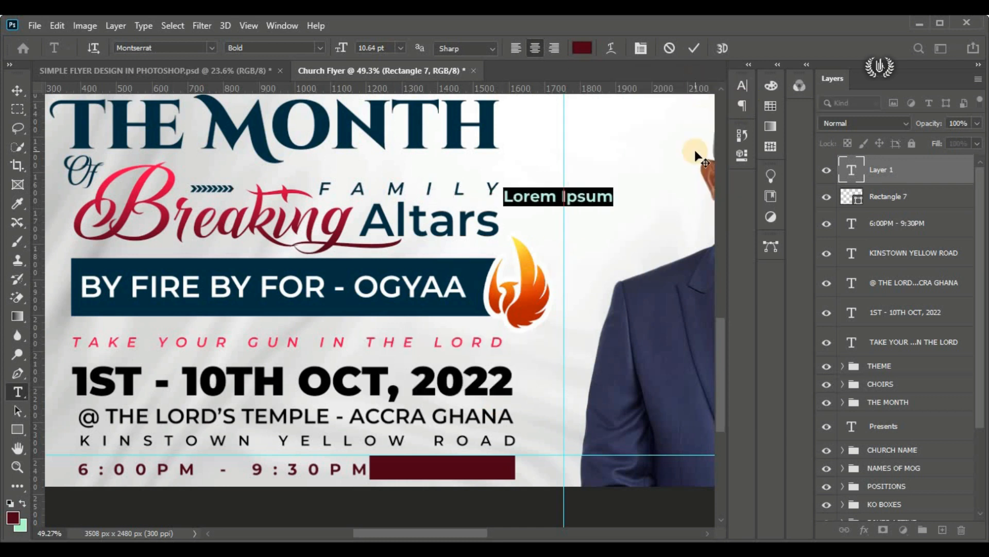
Step: Replace the new placeholder text with "Each Night Show up"
click(583, 197)
key(ctrl+a)
text(Ea)
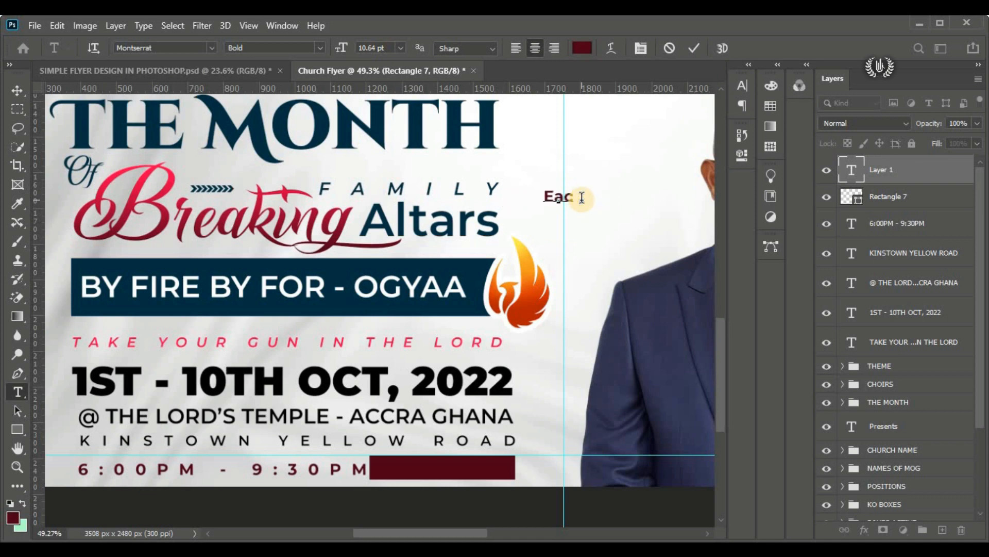
scroll(596, 214, up, 4)
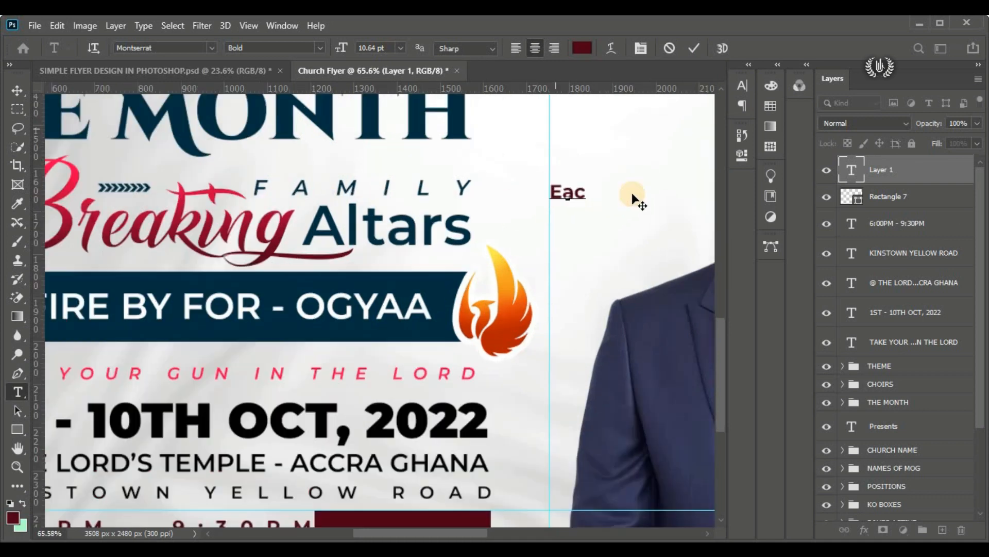
text(ch)
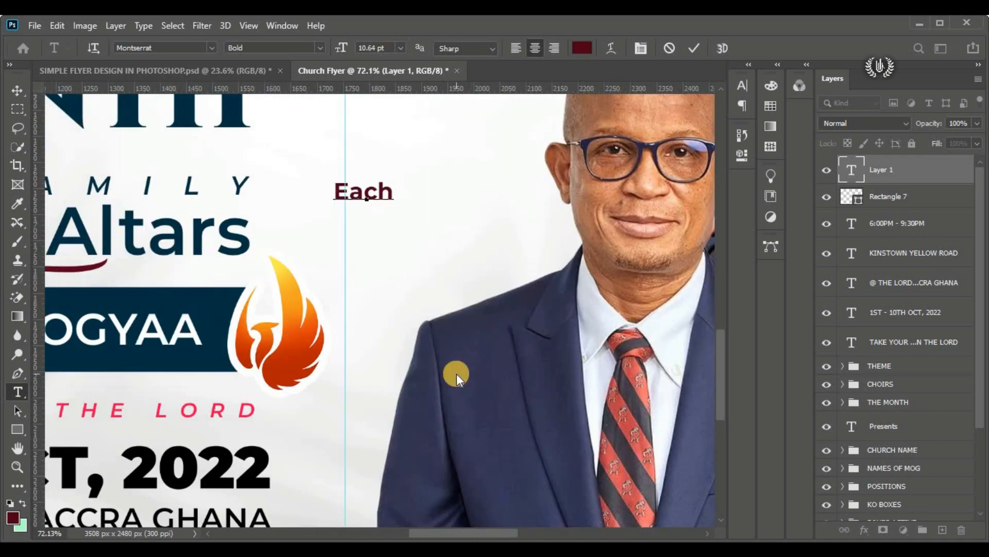
text( Night S)
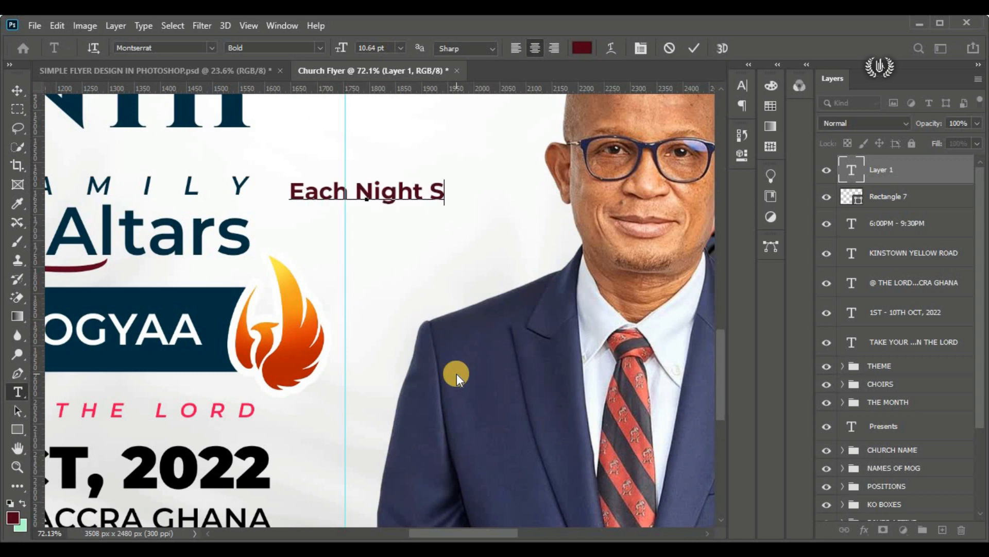
text(how up)
Step: Move the "Each Night Show up" text onto the dark red rectangle beside the time and set its colour to white (ffffff)
scroll(407, 303, down, 4)
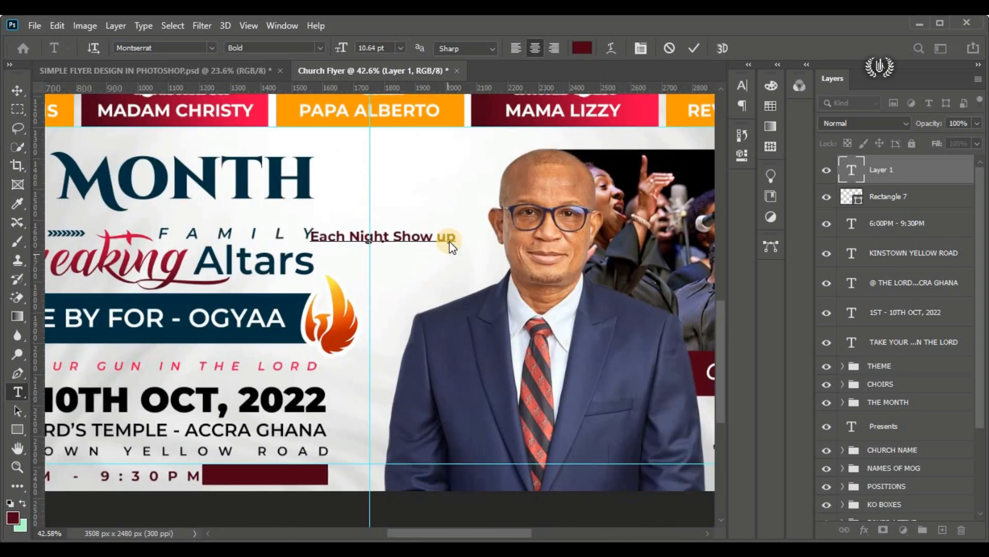
drag(453, 240, 190, 159)
drag(373, 288, 305, 511)
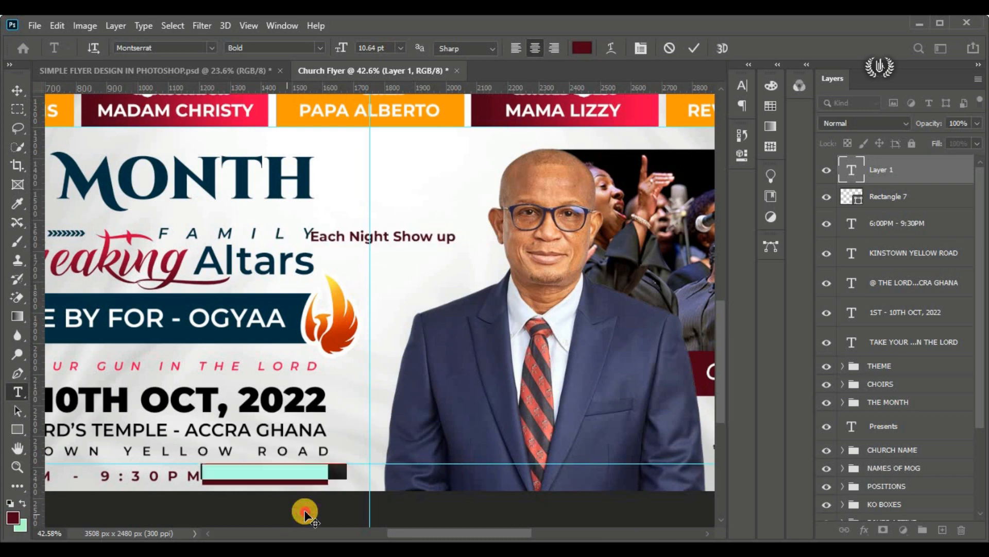
click(577, 48)
click(573, 110)
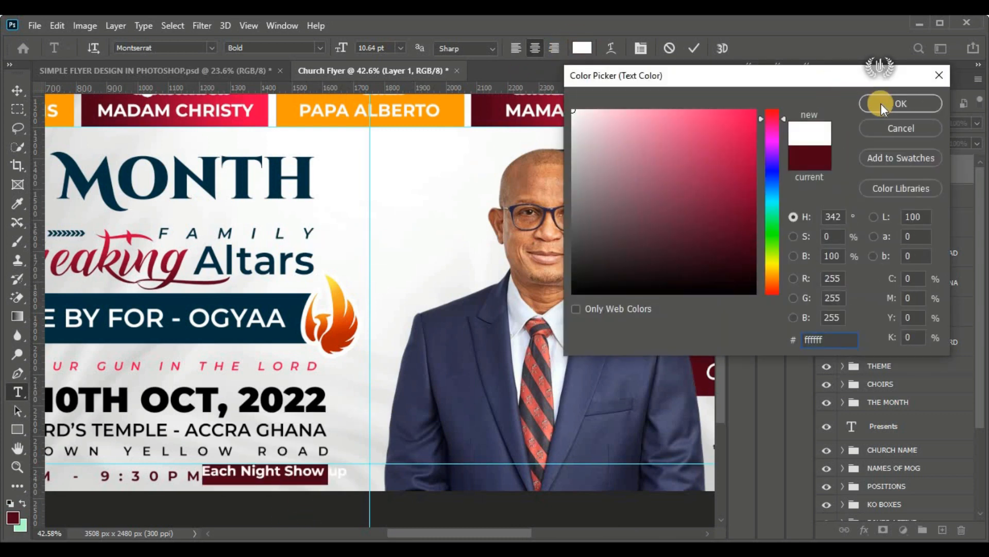
click(880, 103)
Step: Set the "Each Night Show up" text to 8 pt in the Andaluzia Personal Use font, fit it over the rectangle, and commit it
text(8)
key(Return)
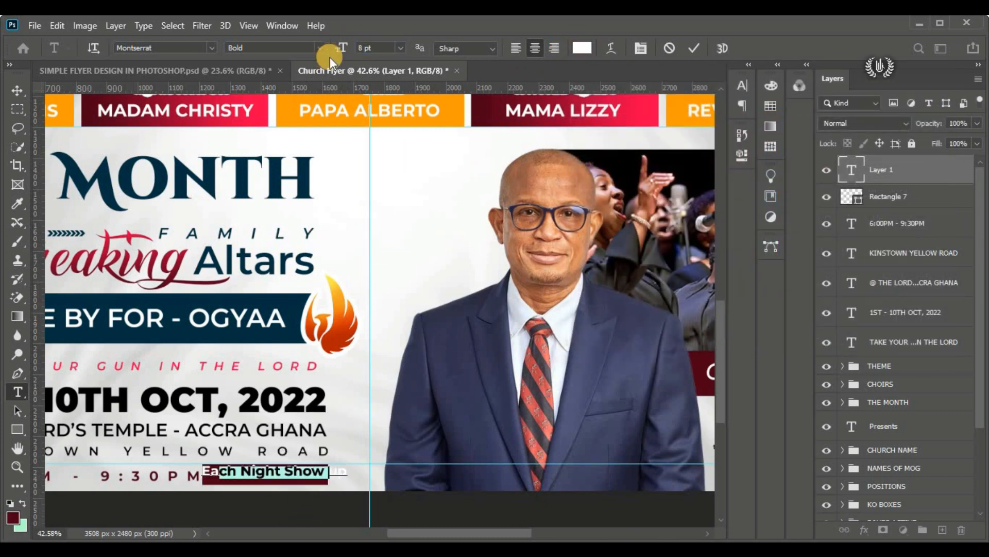
scroll(249, 484, up, 2)
drag(722, 404, 723, 432)
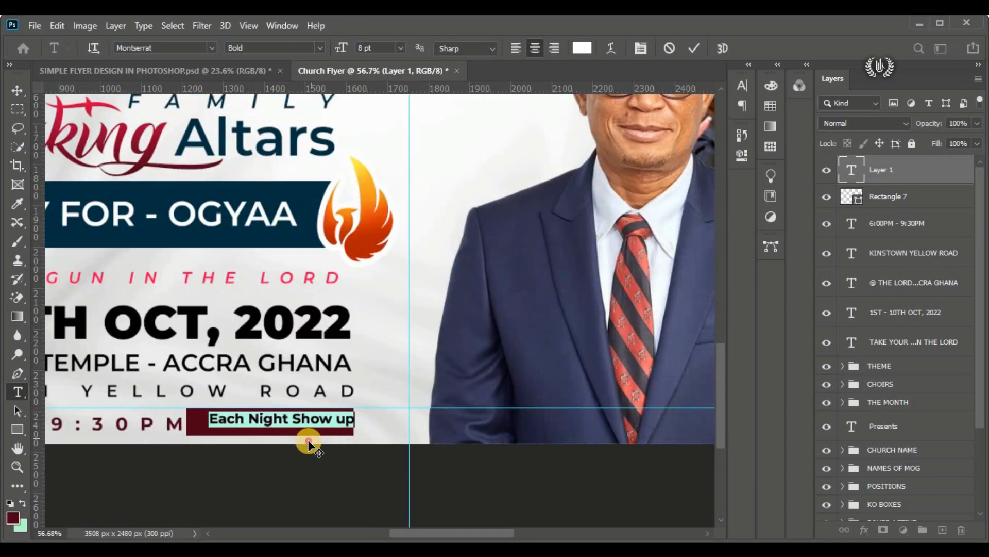
click(215, 49)
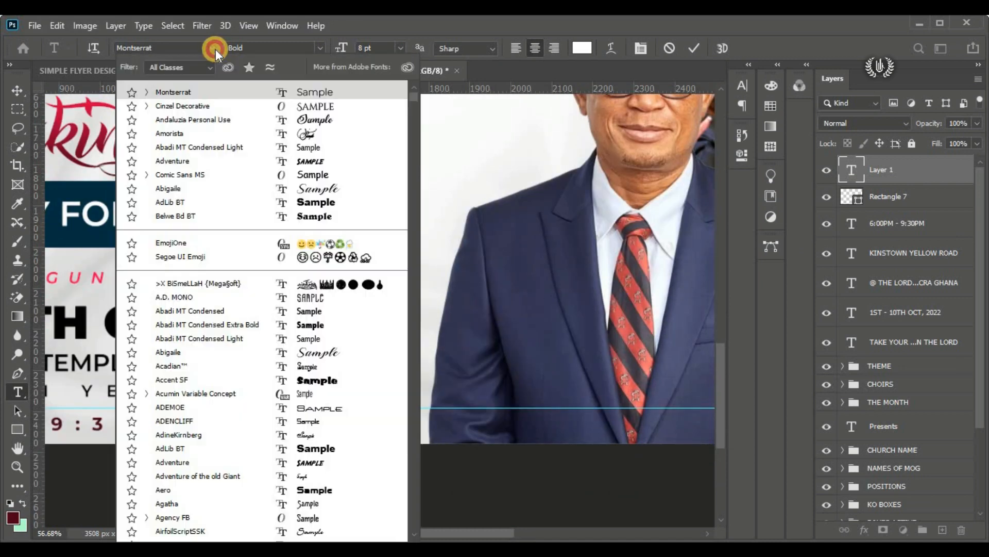
click(239, 120)
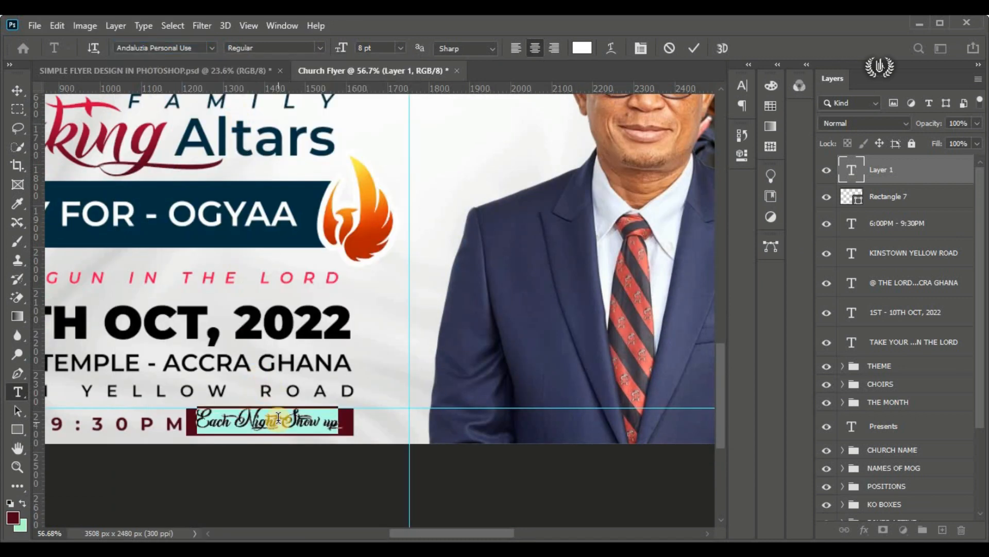
click(694, 48)
Step: Scale the "Each Night Show up" text proportionally to about 85% with Free Transform
click(17, 90)
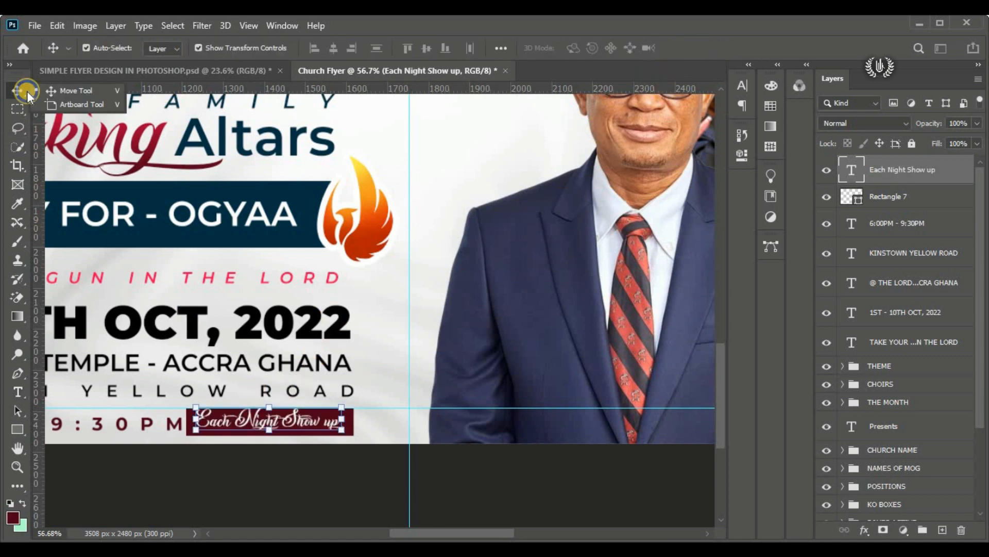
click(57, 25)
click(195, 337)
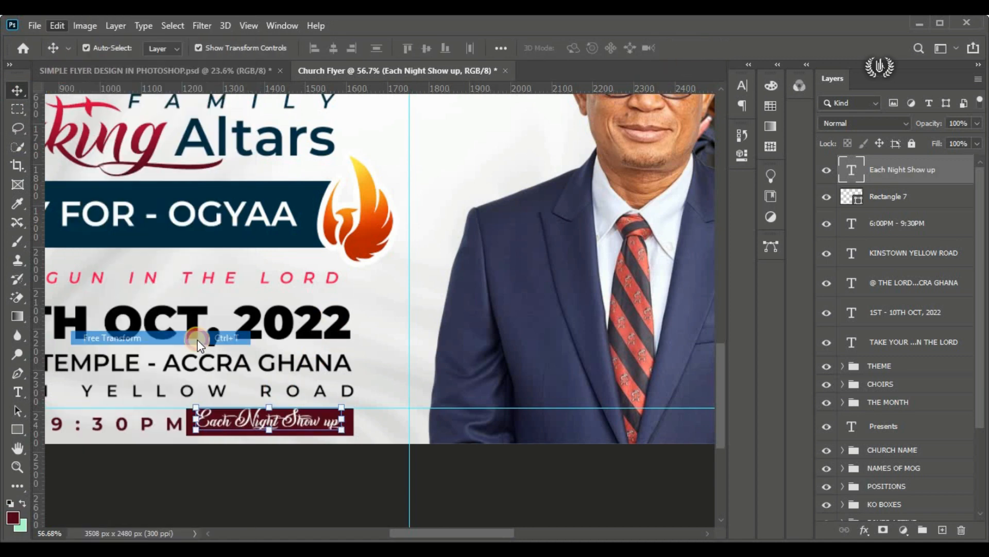
drag(341, 408, 318, 411)
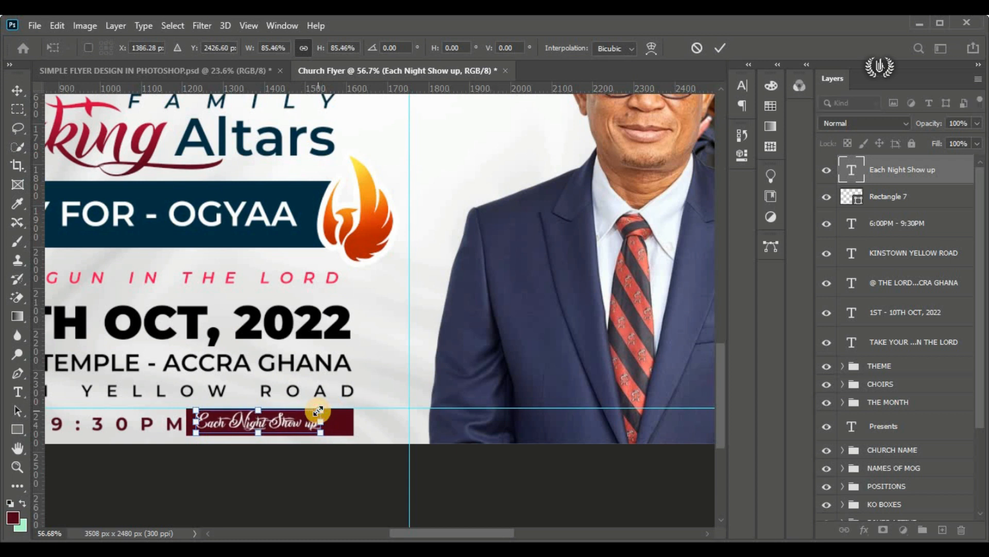
click(720, 48)
Step: Set the "Each Night Show up" text's tracking to 180 and centre it inside the dark red rectangle
click(742, 85)
drag(671, 142, 676, 141)
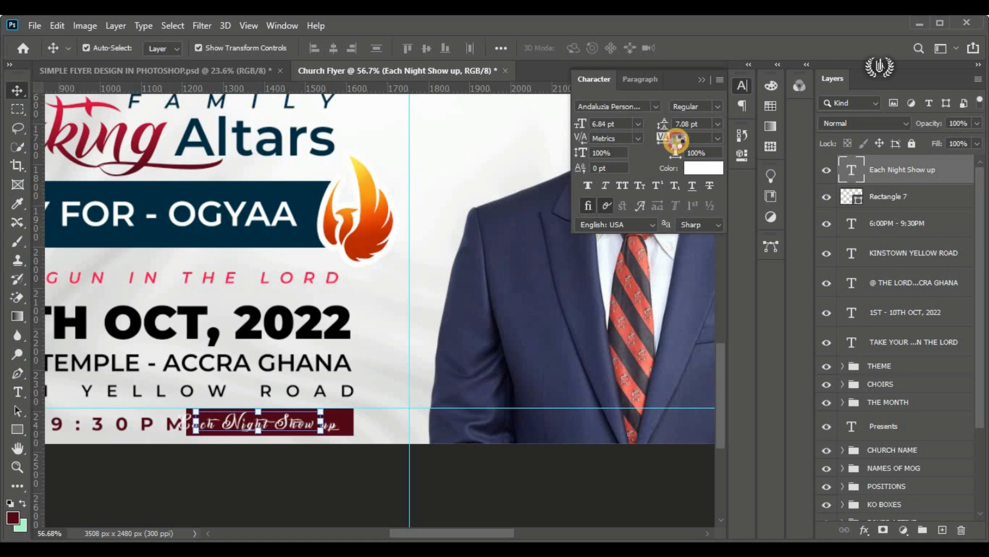
click(241, 515)
mouse_move(239, 427)
mouse_down()
mouse_move(260, 427)
mouse_move(251, 427)
mouse_up()
click(289, 495)
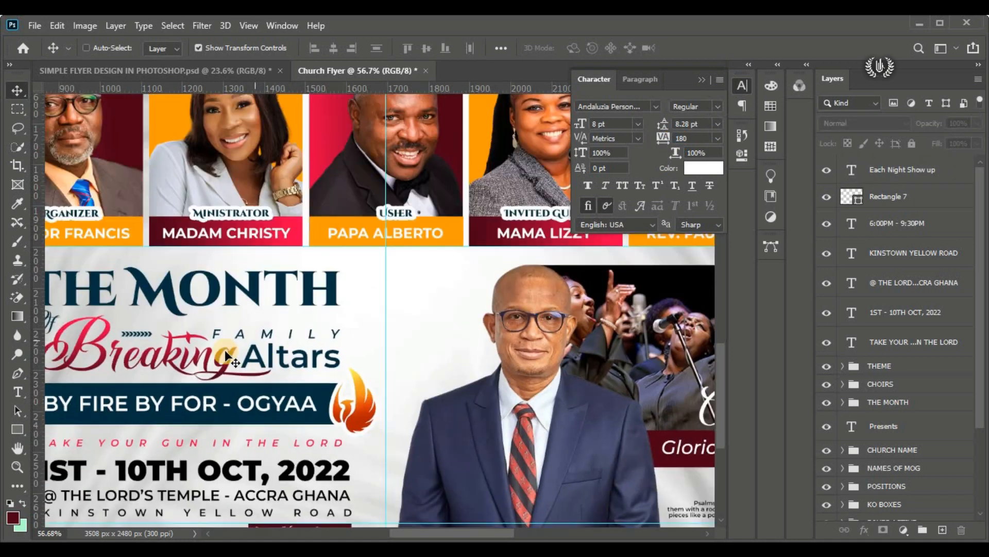
key(ctrl+0)
click(698, 79)
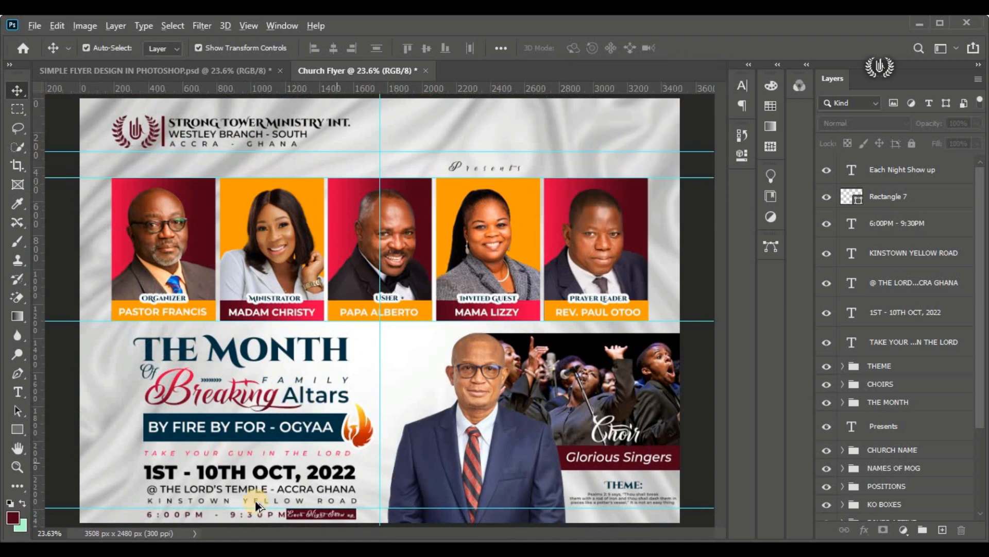
Step: Group all layers from "Each Night Show up" down to the "TAKE YOUR GUN IN THE LORD" text, including the rectangle
scroll(250, 419, up, 3)
scroll(406, 428, down, 1)
click(885, 180)
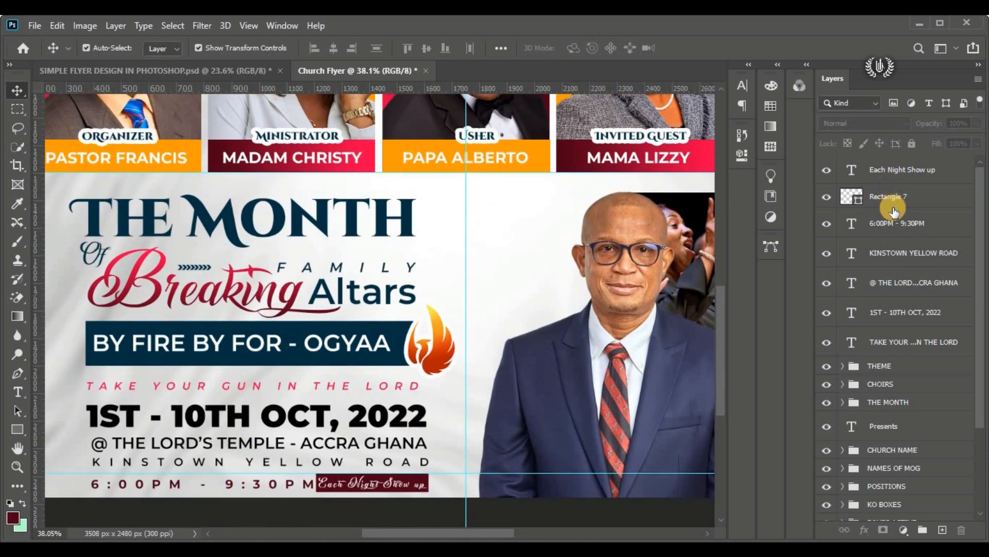
shift+click(897, 223)
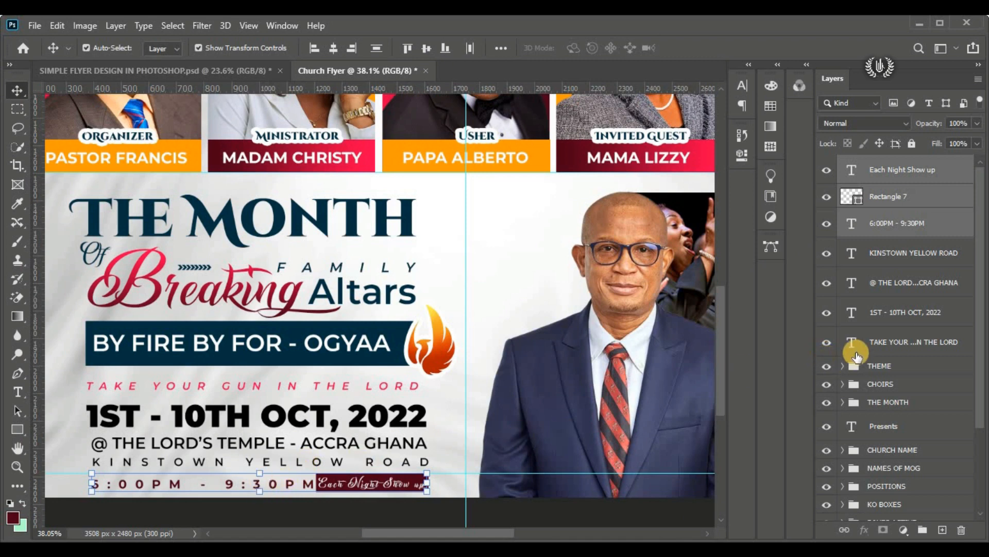
click(867, 344)
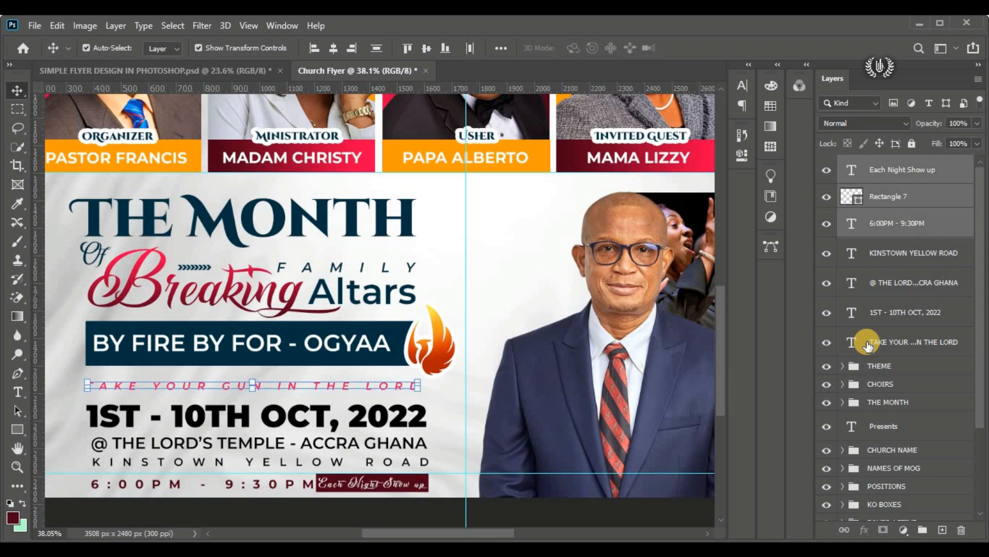
shift+click(876, 181)
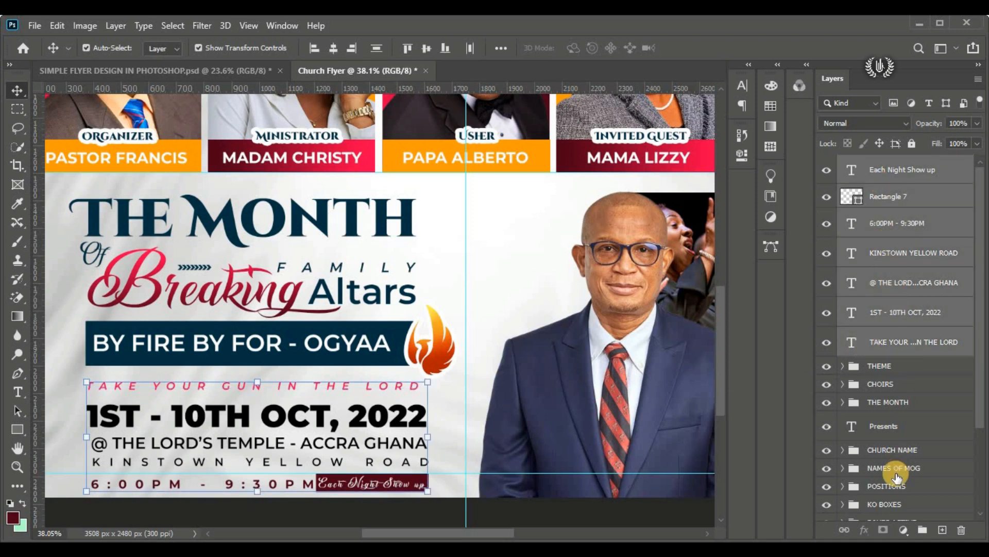
click(923, 529)
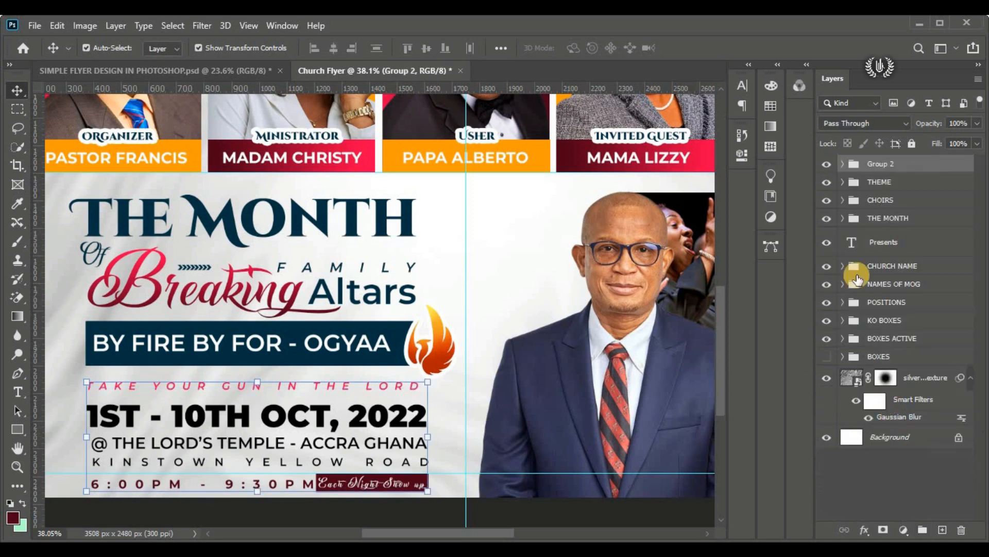
Step: Check the new group's contents by toggling its visibility, and rename the group as "LOC AND TIME"
click(826, 165)
click(825, 165)
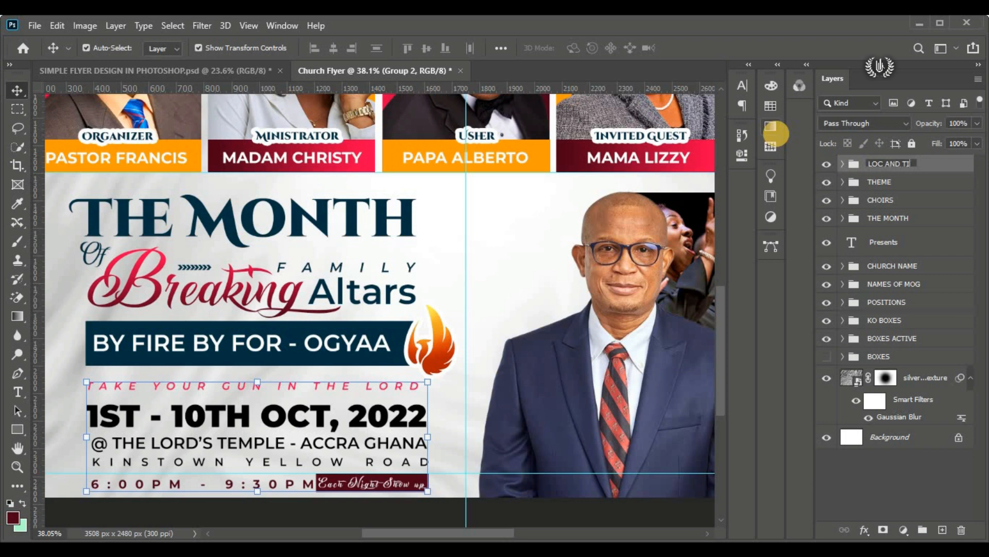
text(ME)
key(Return)
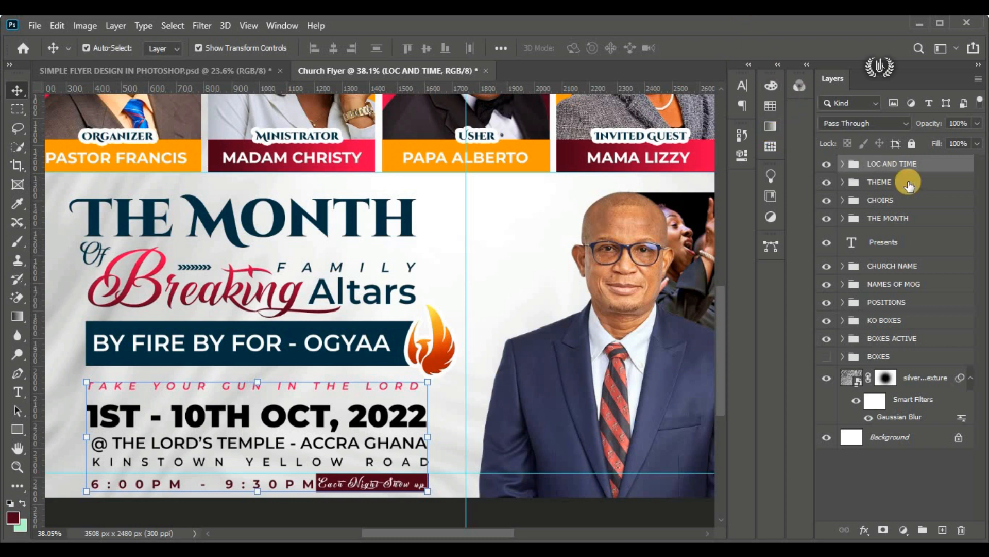
Step: Move the LOC AND TIME group in the layer order so it sits between the CHOIRS and THE MONTH groups
click(827, 219)
click(826, 218)
key(ctrl+0)
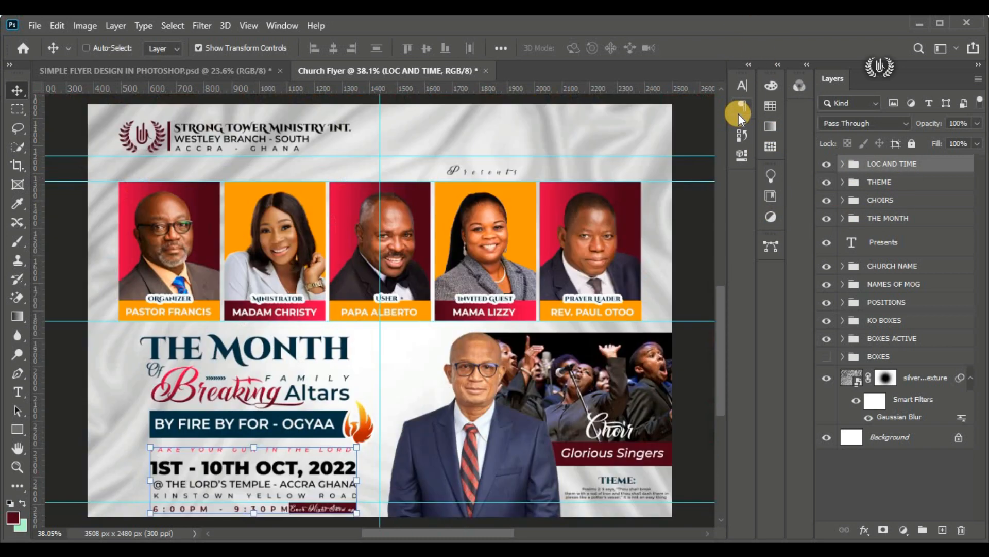
drag(910, 161, 913, 210)
Step: Scale the LOC AND TIME and THE MONTH groups together to about 96% and shift them slightly up, keeping them above the lower guide
click(854, 216)
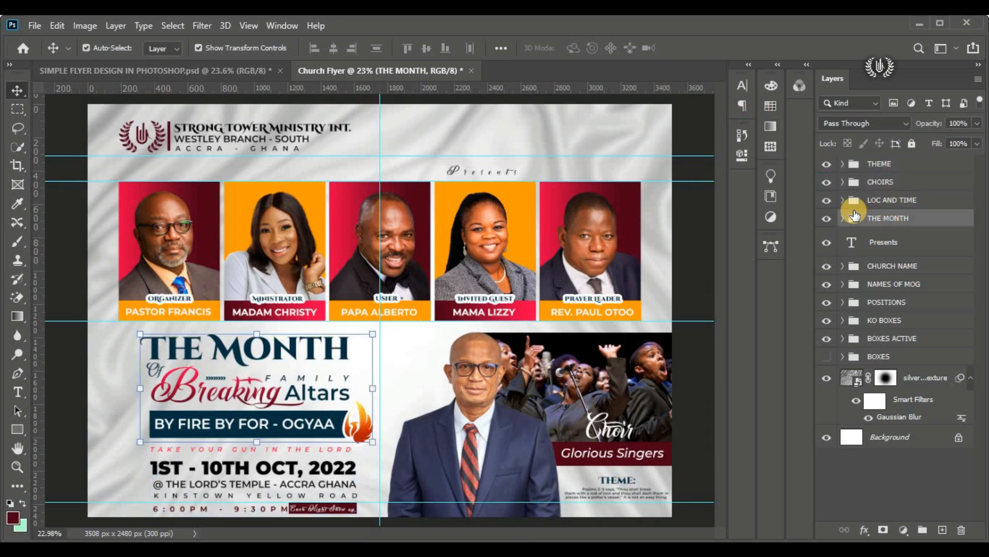
shift+click(868, 202)
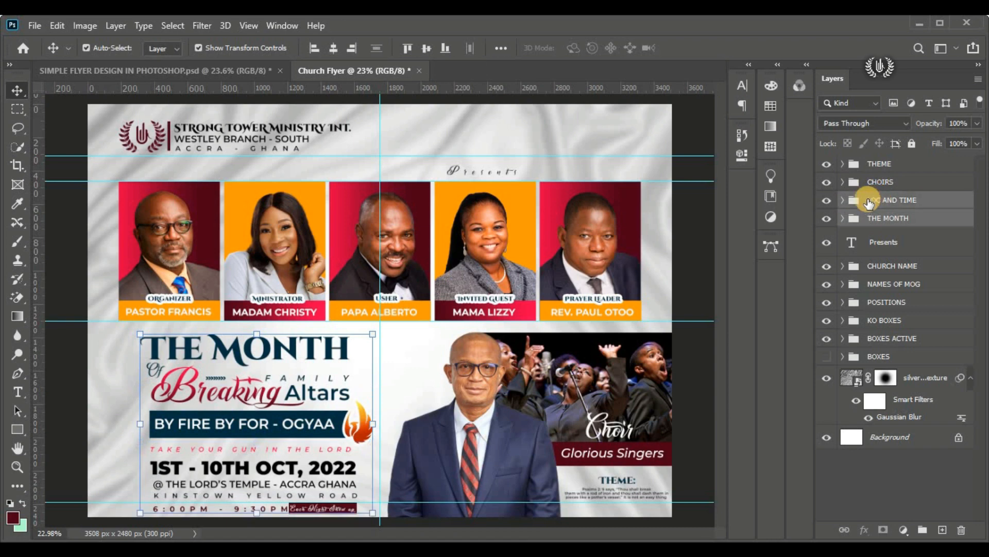
click(67, 22)
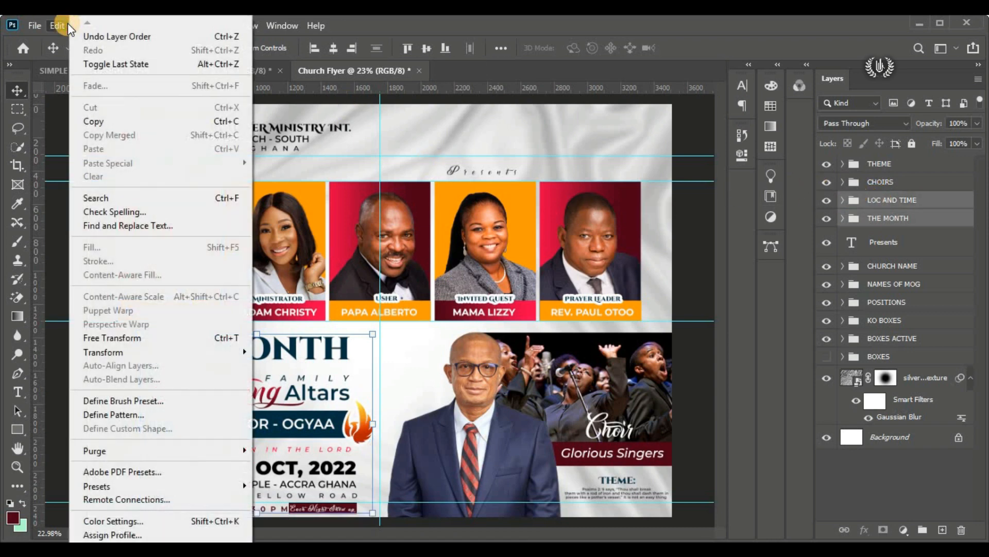
click(135, 341)
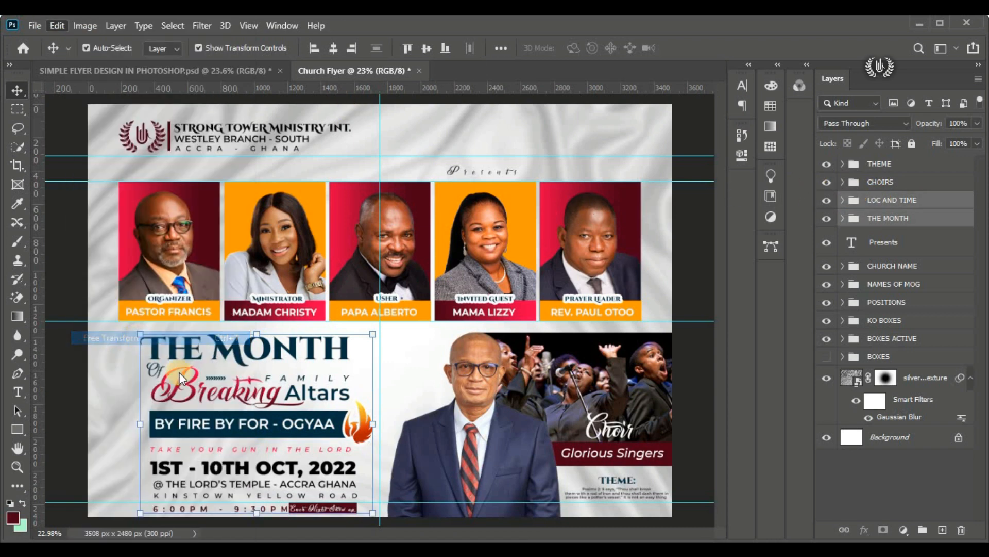
drag(226, 440, 227, 434)
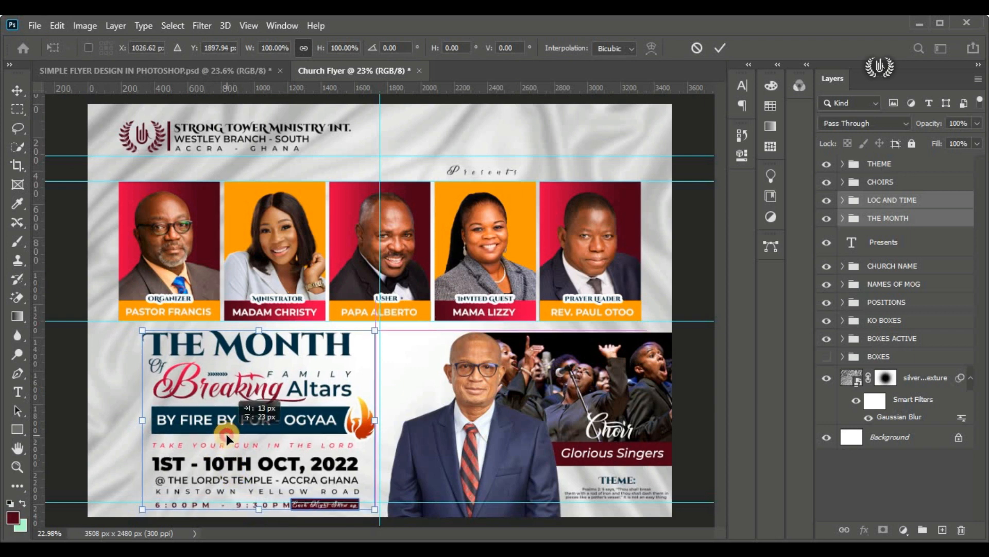
drag(258, 509, 258, 504)
drag(262, 425, 259, 422)
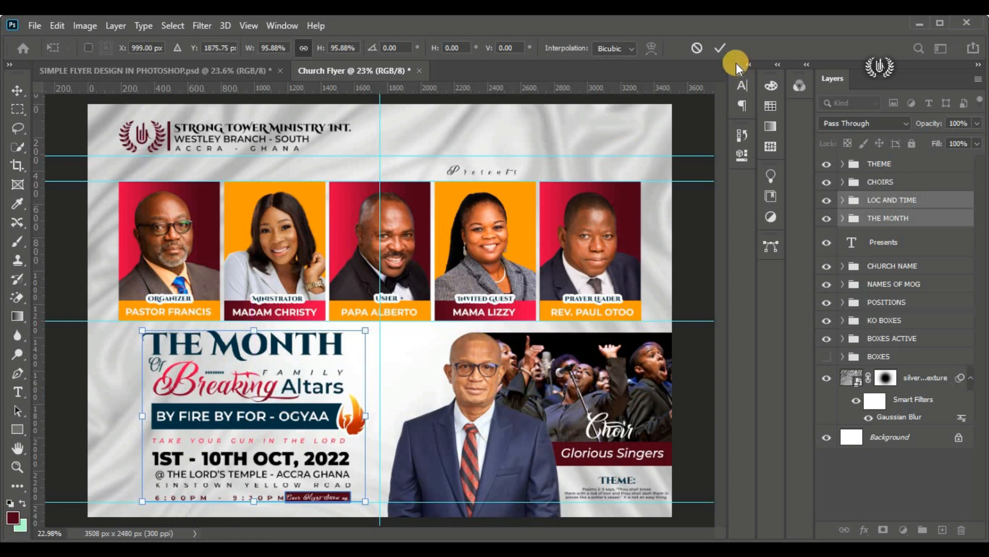
click(720, 48)
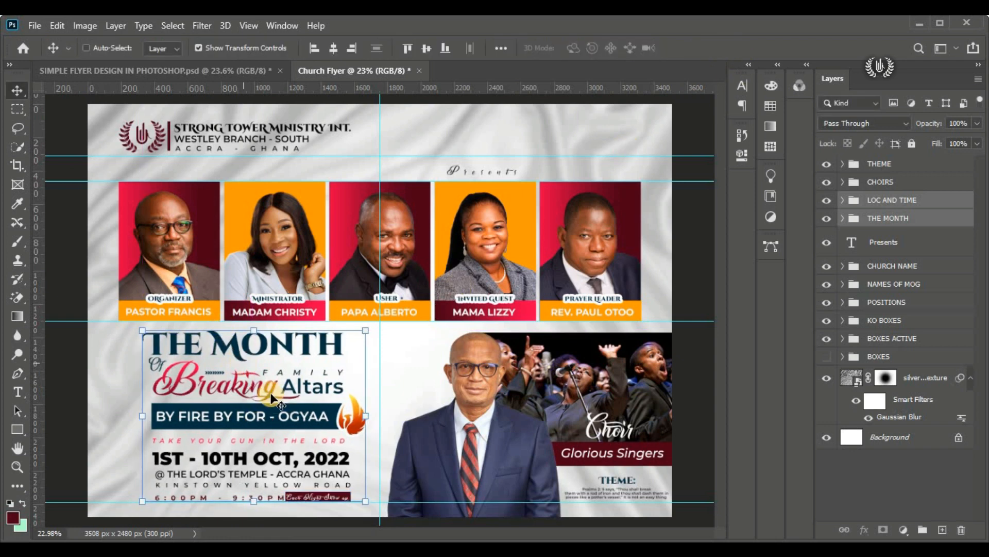
ctrl+click(689, 229)
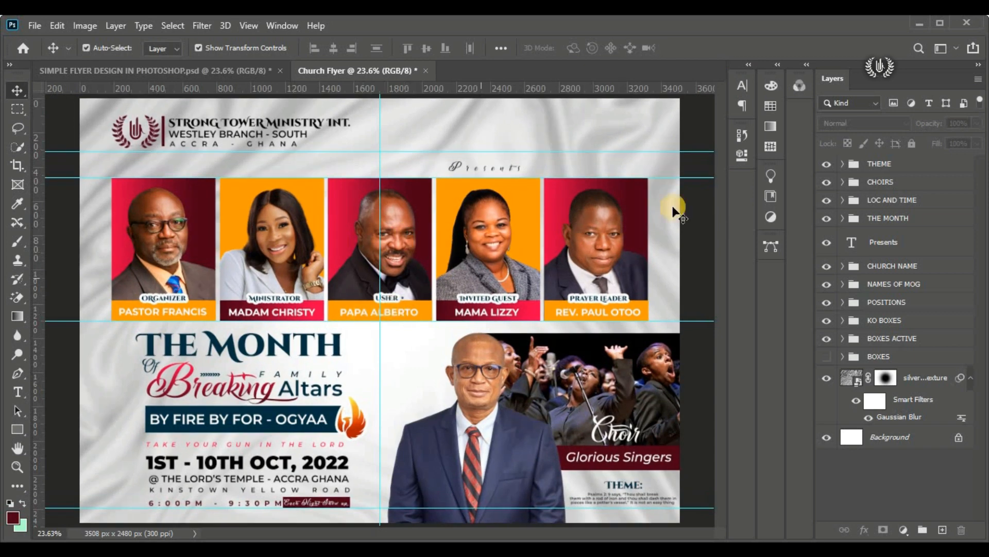
Step: Draw a dark red circle about 355 px wide above the THEME group, beside the suited man's head, with its left edge on the vertical guide
click(857, 163)
right_click(10, 430)
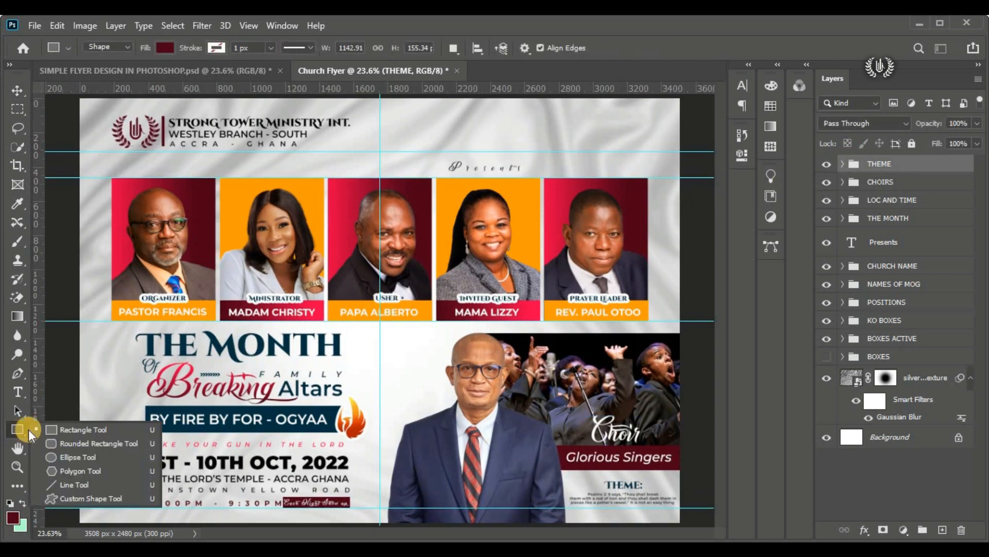
click(67, 454)
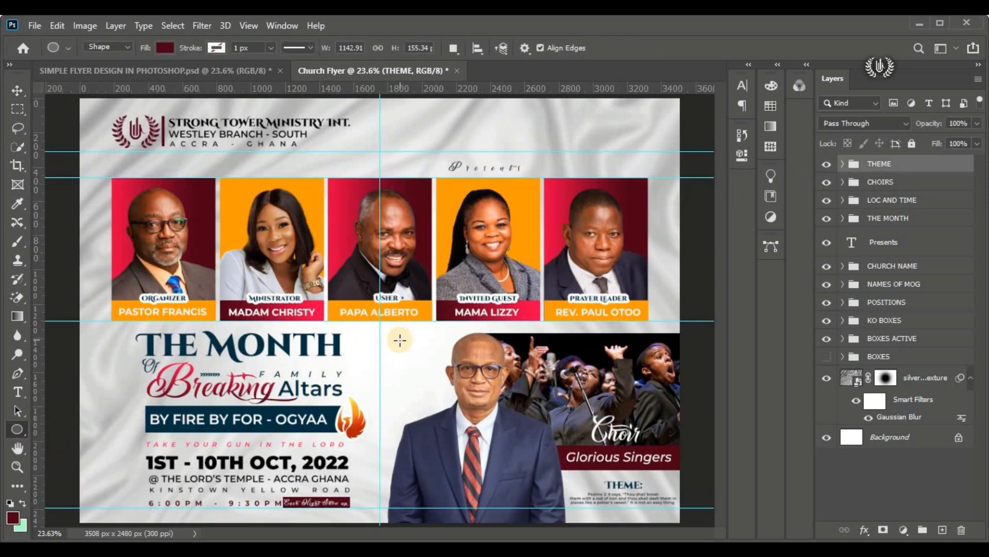
drag(390, 338, 449, 425)
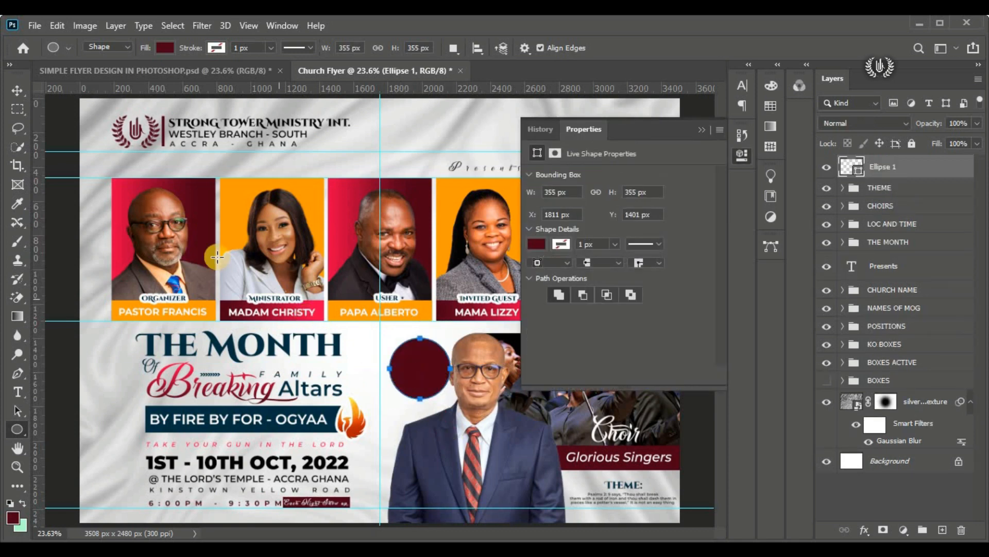
click(17, 90)
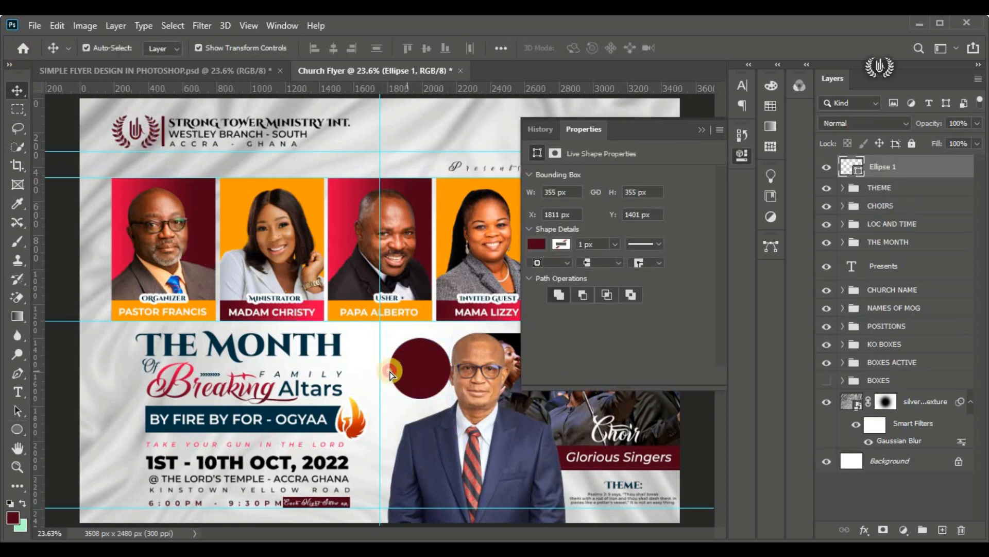
drag(390, 375, 380, 375)
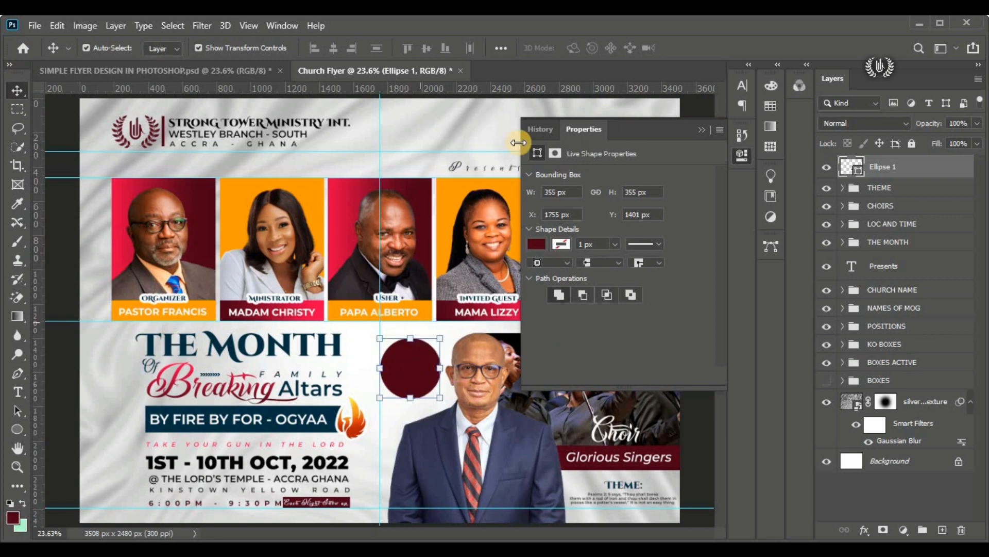
click(700, 132)
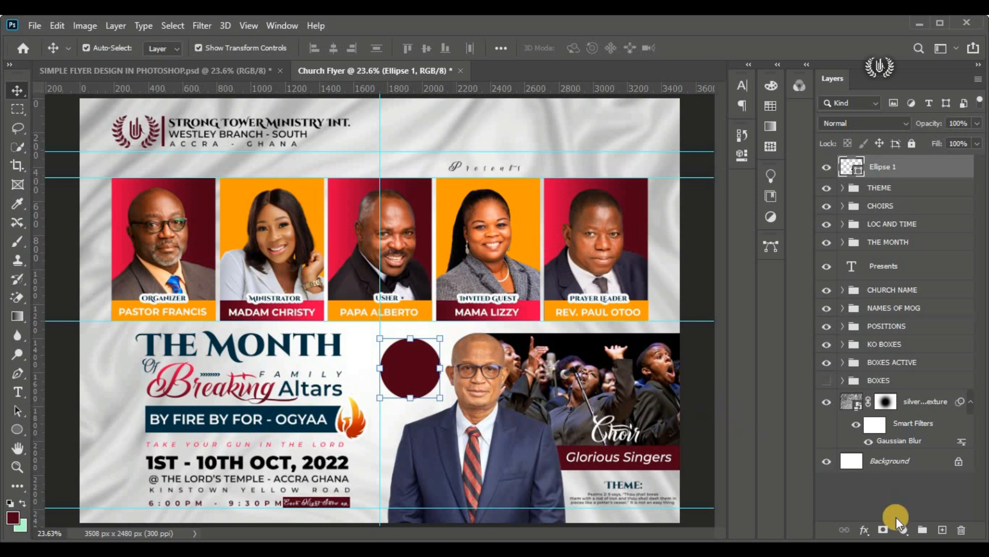
Step: Apply a reversed linear Gradient Overlay from dark red to bright red to the circle, at a 0° angle
click(865, 528)
click(927, 384)
drag(536, 53, 648, 42)
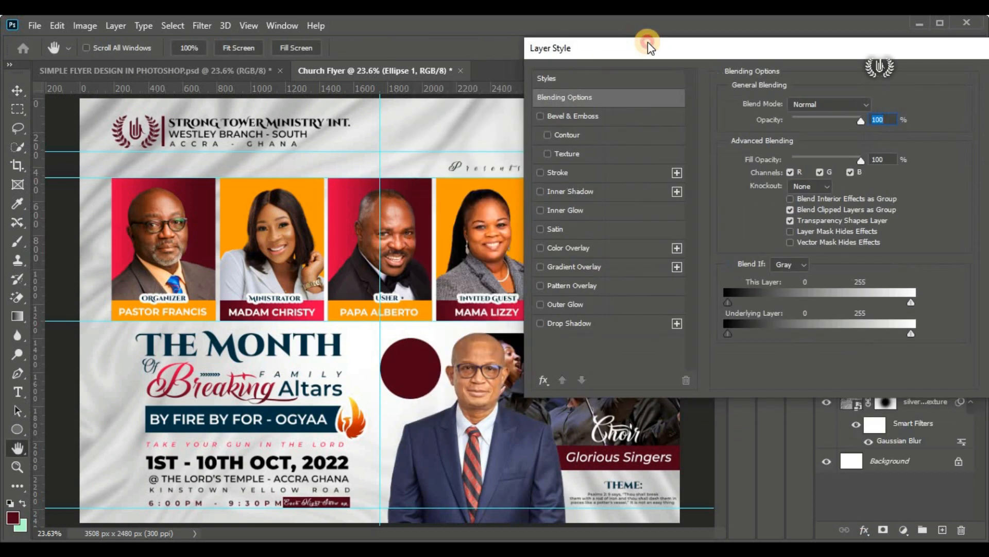
click(589, 267)
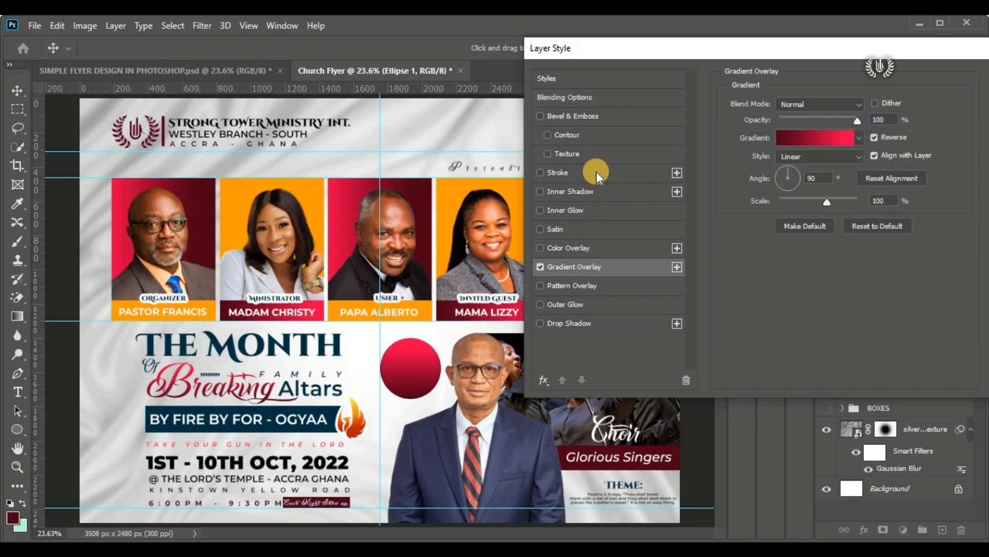
drag(668, 45, 570, 73)
click(705, 203)
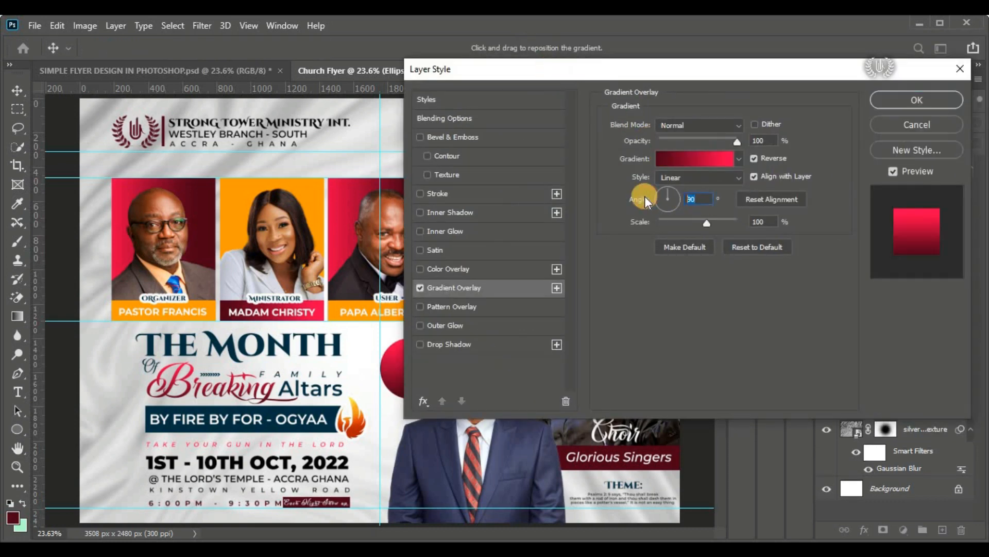
text(0)
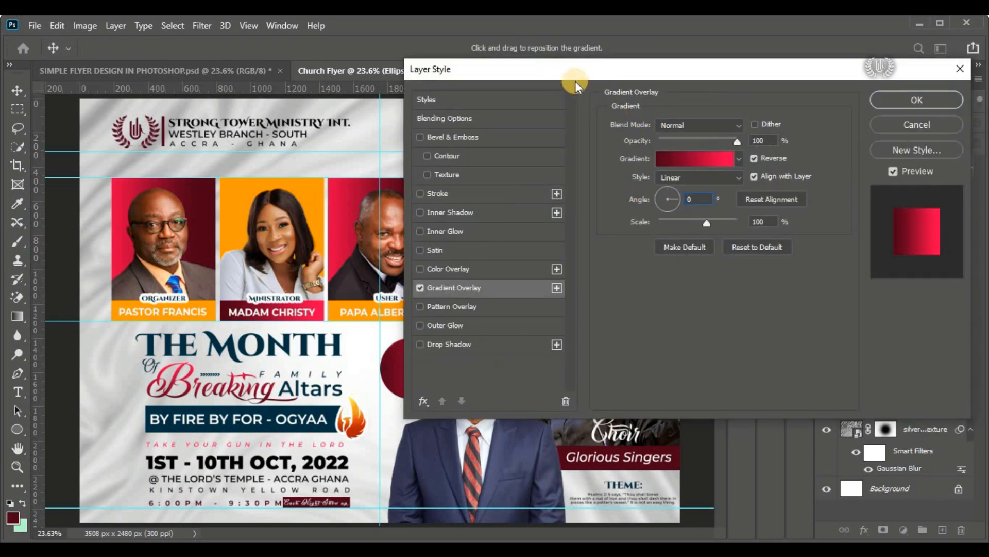
drag(575, 82, 490, 103)
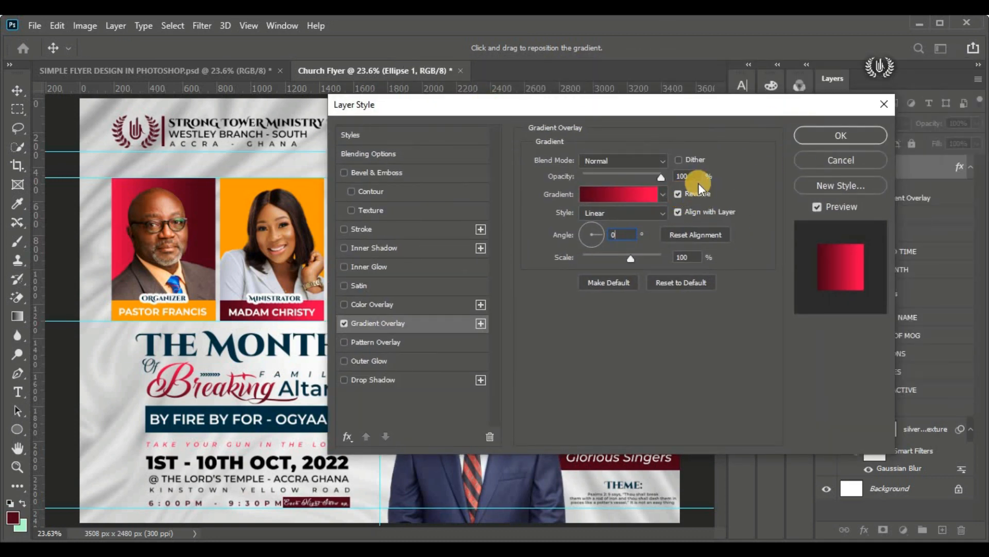
click(798, 135)
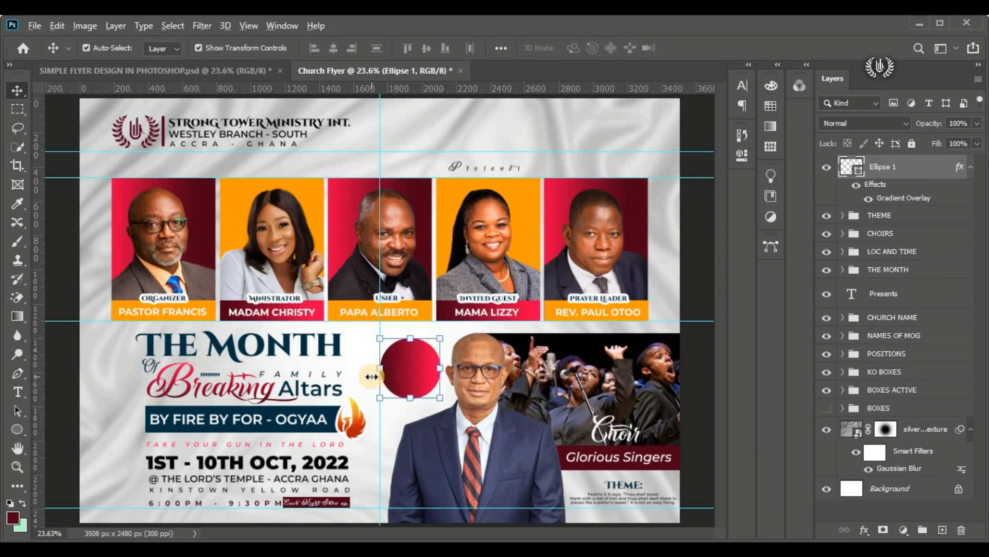
Step: Start a new text layer over the red circle, with white text colour and tracking set to 0
scroll(371, 376, down, 1)
scroll(407, 364, up, 4)
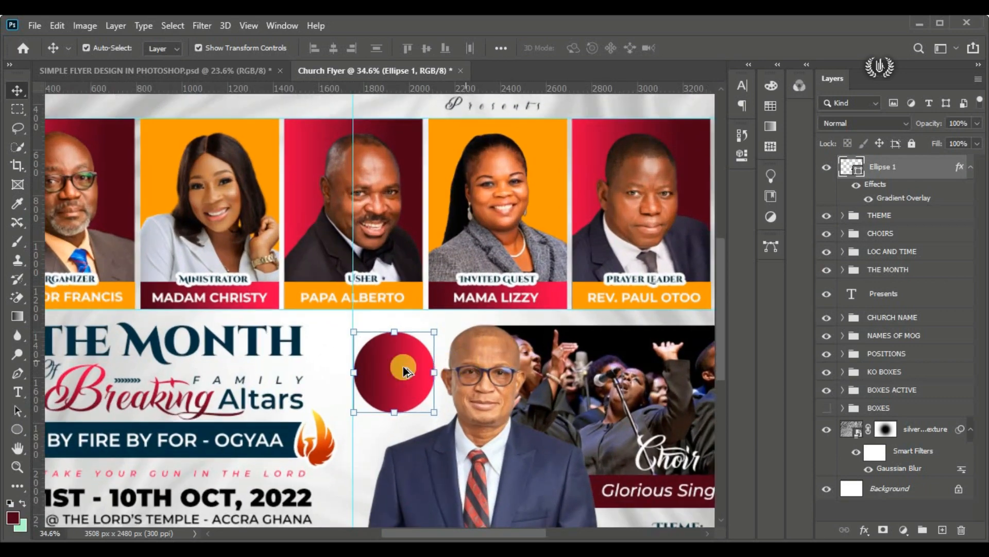
scroll(415, 367, up, 1)
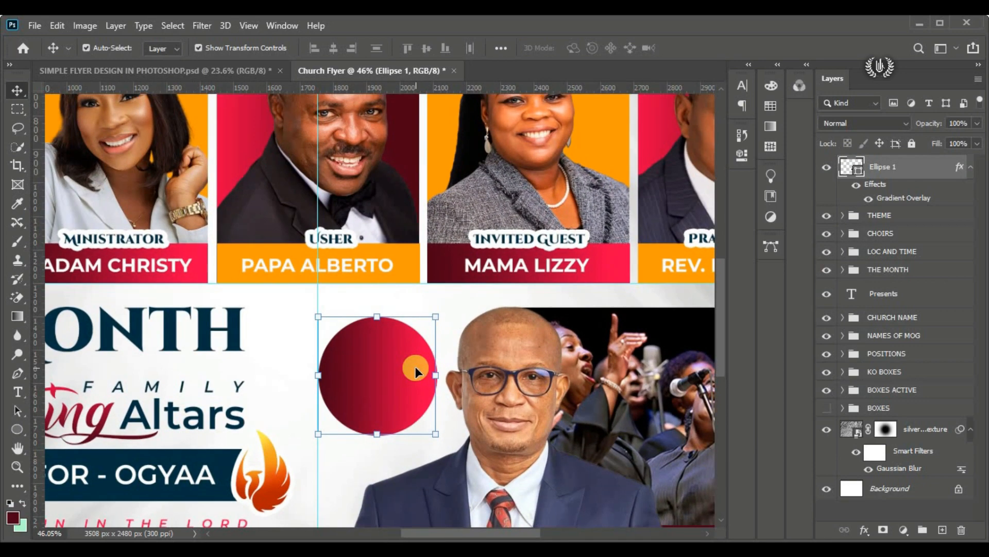
click(18, 392)
click(77, 386)
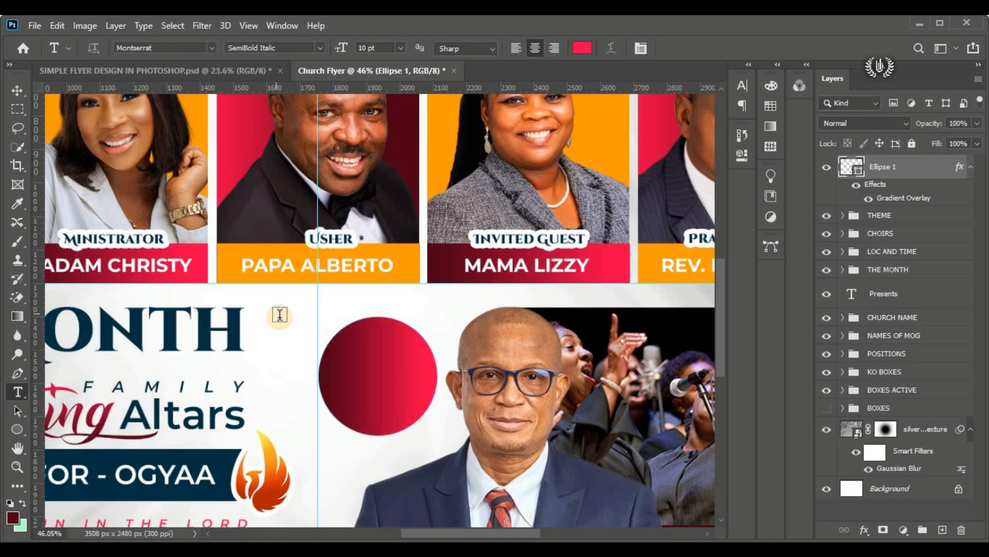
click(281, 316)
drag(266, 347, 360, 387)
click(585, 47)
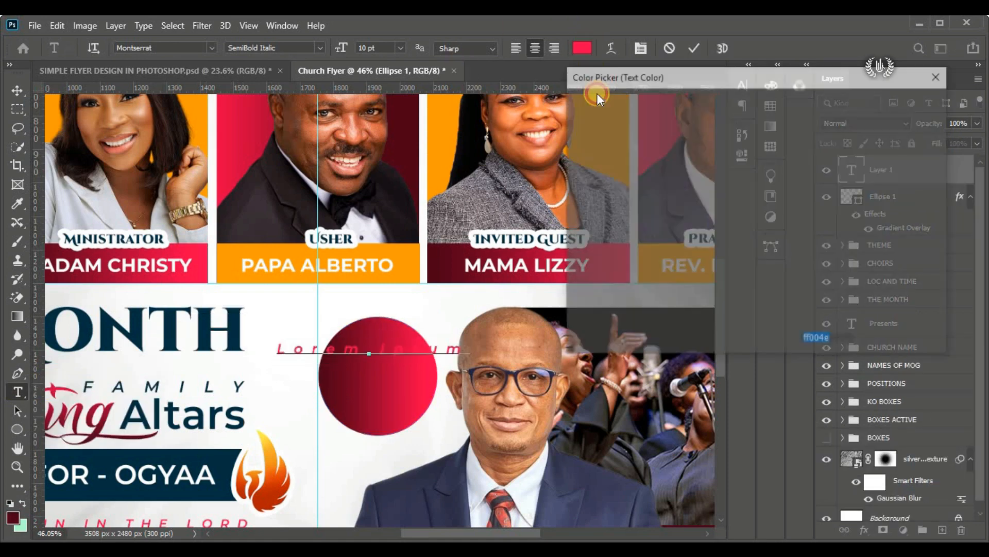
drag(585, 115, 564, 107)
click(882, 102)
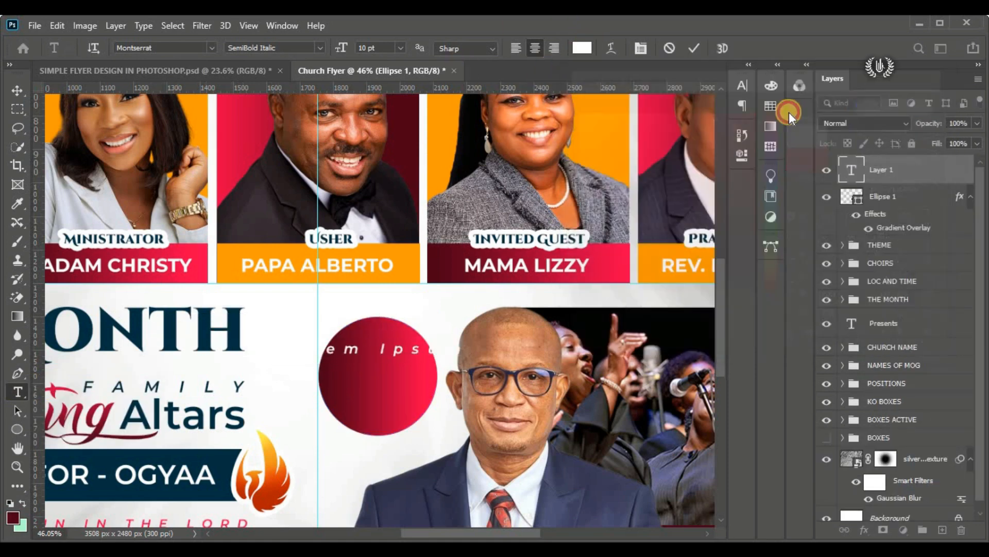
click(743, 86)
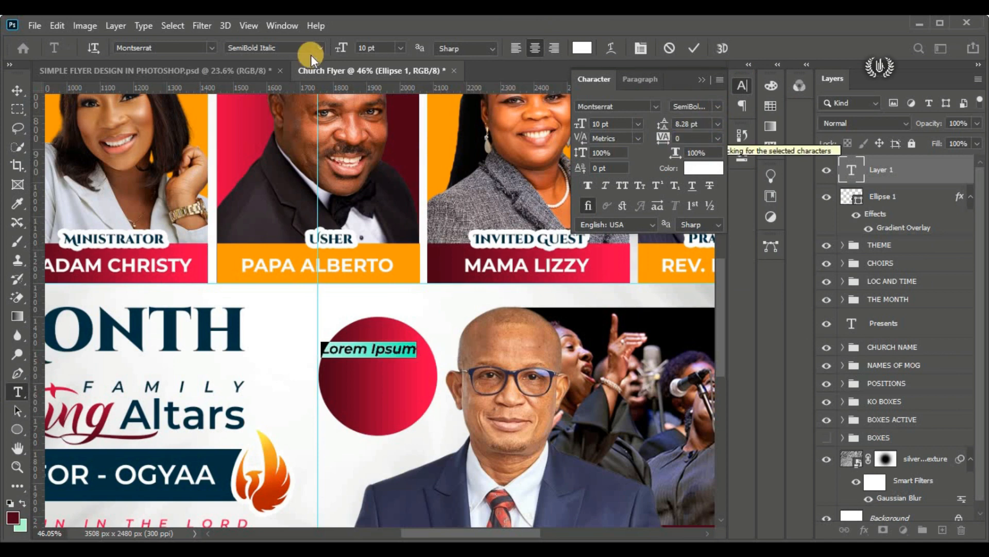
Step: Set the new text's font to Cinzel Decorative Black and enter "Host" as its content
click(212, 48)
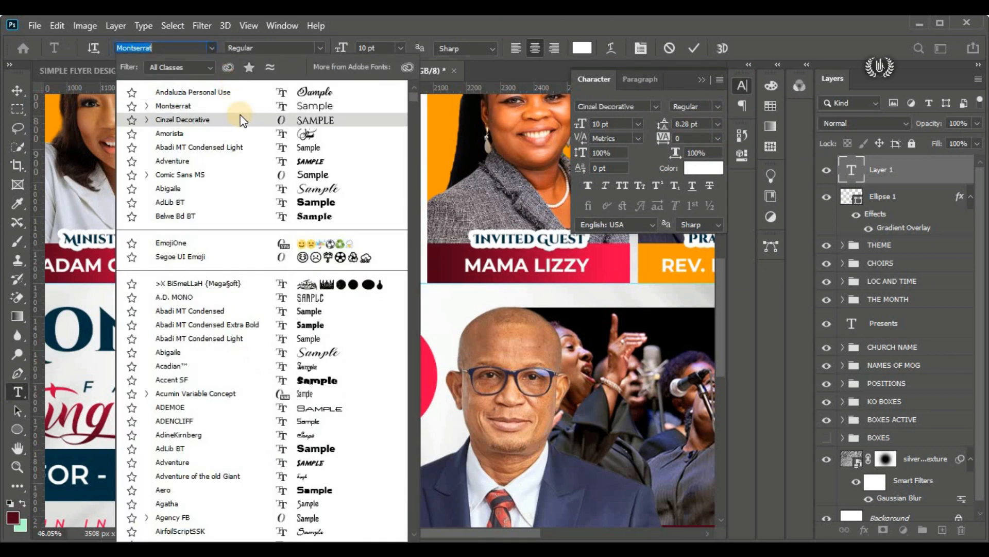
click(238, 119)
drag(375, 371, 380, 373)
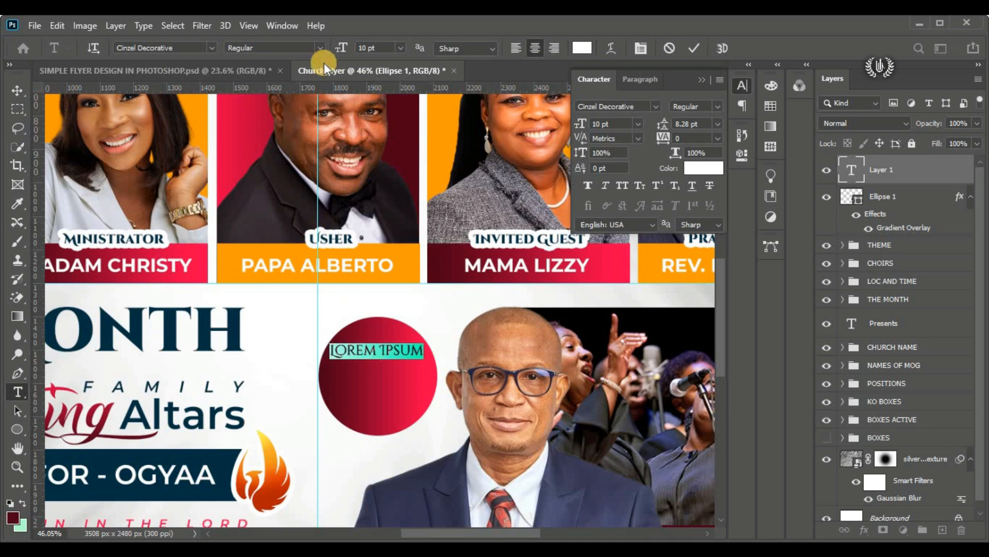
click(321, 52)
click(310, 87)
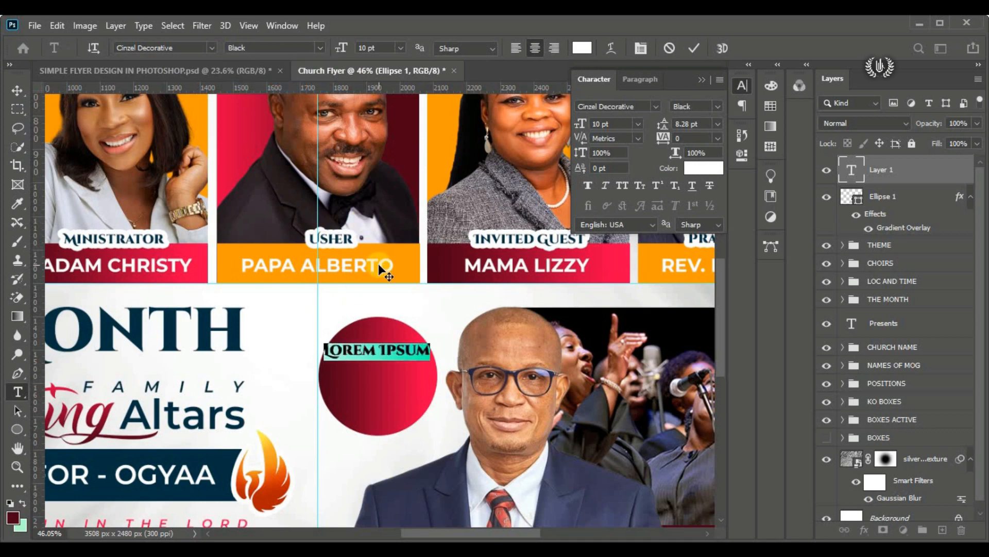
text(HOST)
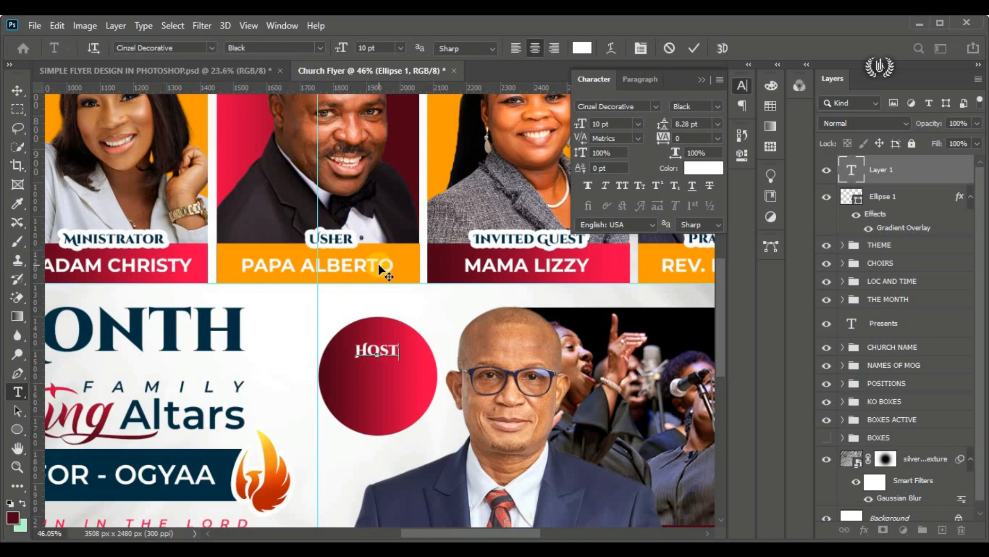
click(451, 255)
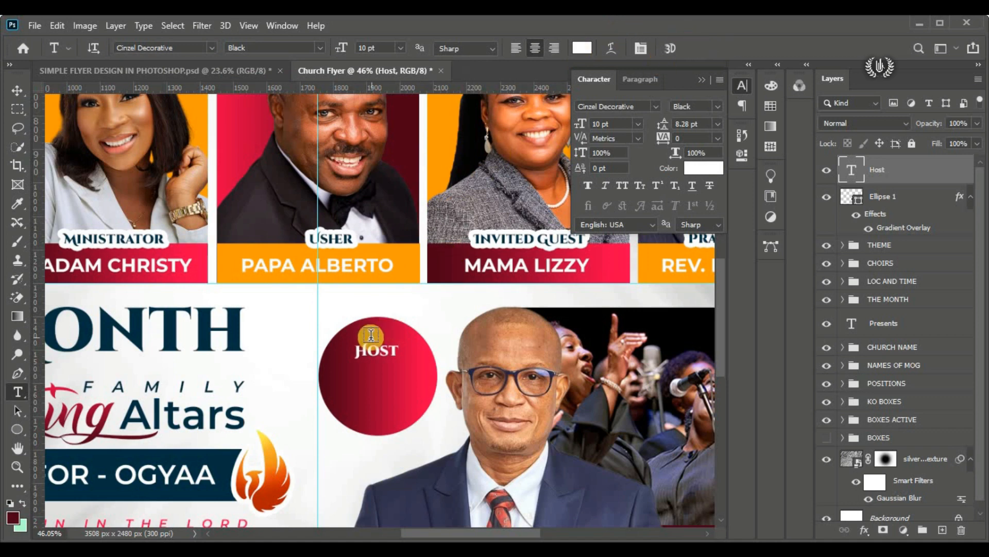
Step: Enlarge the Host text to about 16.4 pt and centre it horizontally in the upper half of the circle
drag(16, 91, 40, 92)
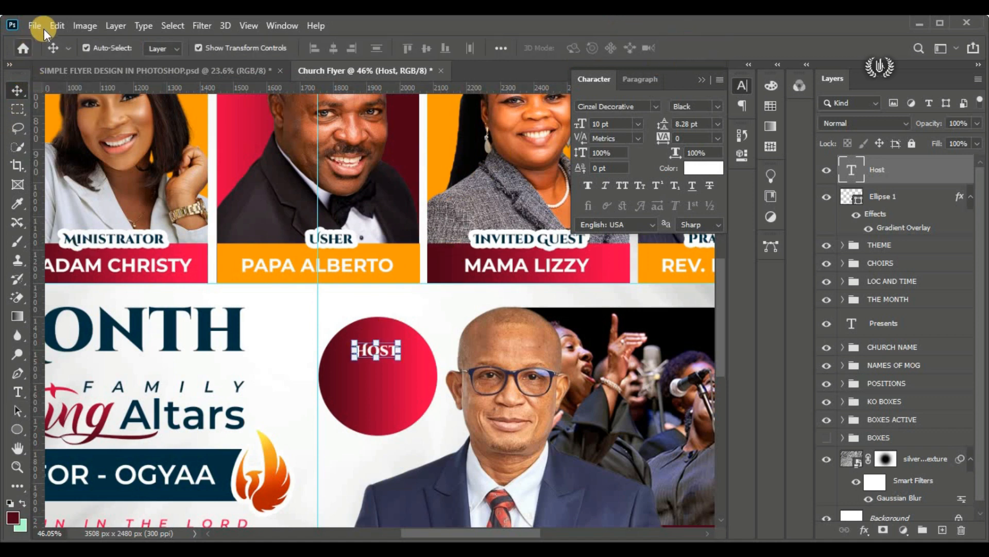
click(41, 26)
click(44, 26)
click(64, 26)
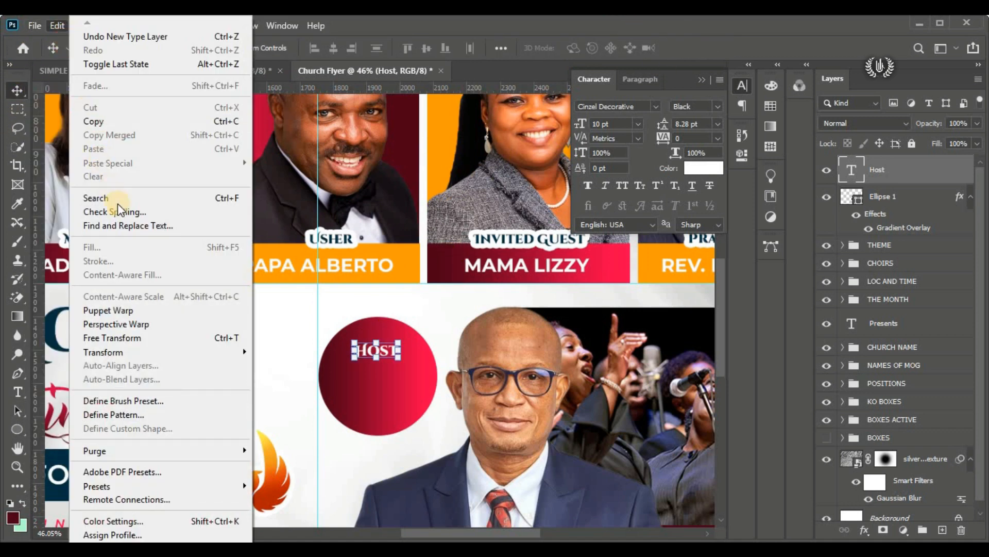
click(184, 337)
mouse_move(379, 370)
mouse_down()
mouse_move(377, 382)
mouse_move(391, 355)
mouse_up()
click(719, 47)
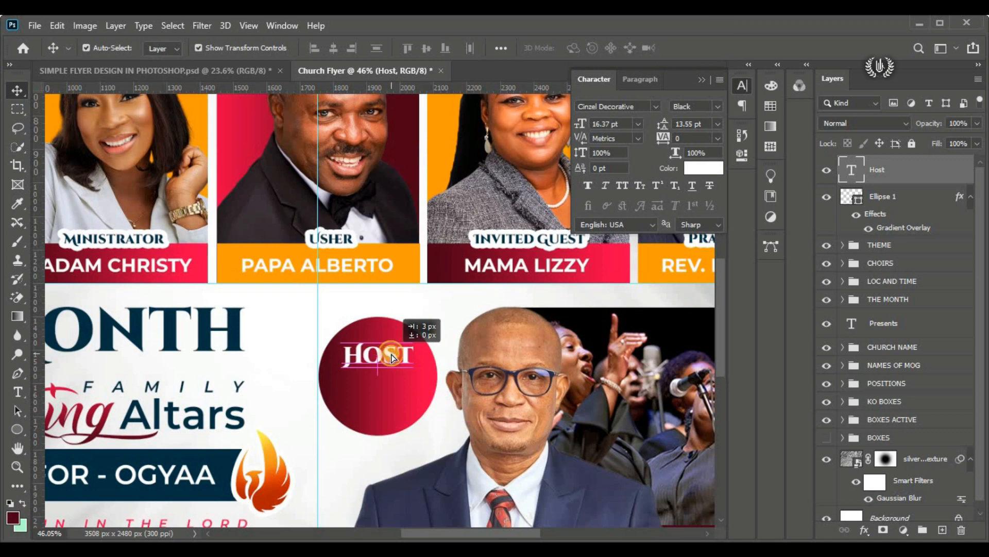
Step: Start a second 10 pt text layer just below Host in the circle, using Montserrat SemiBold
click(27, 393)
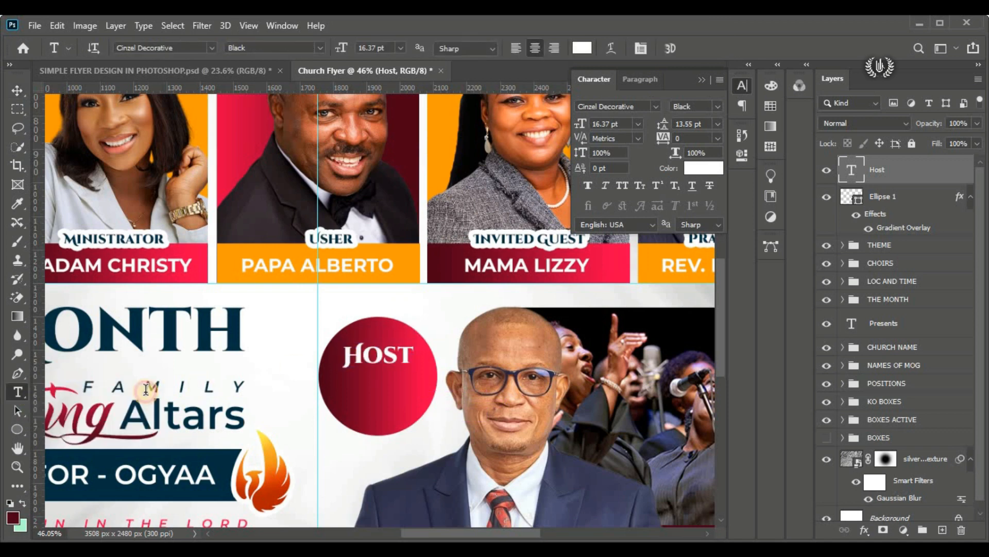
click(276, 351)
drag(274, 376, 378, 403)
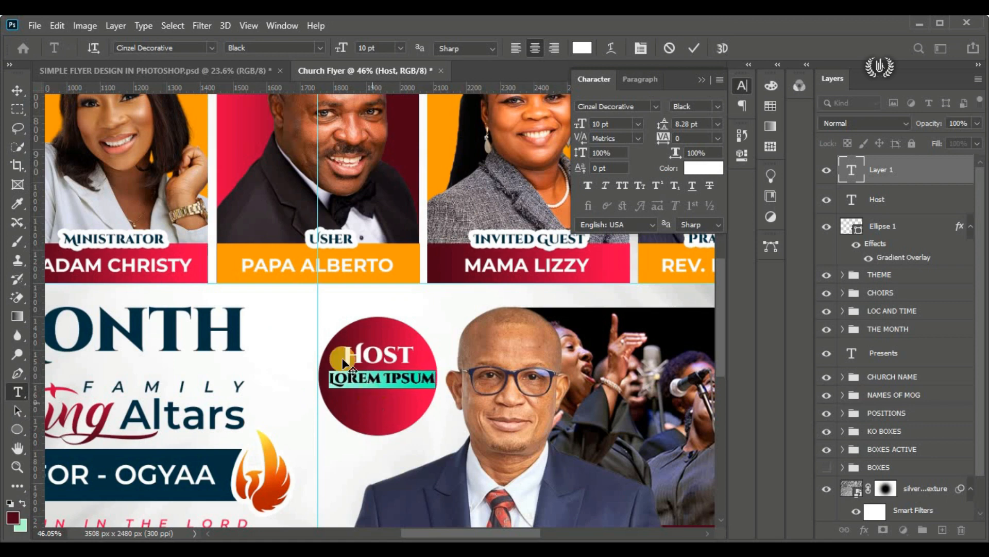
click(213, 54)
click(265, 119)
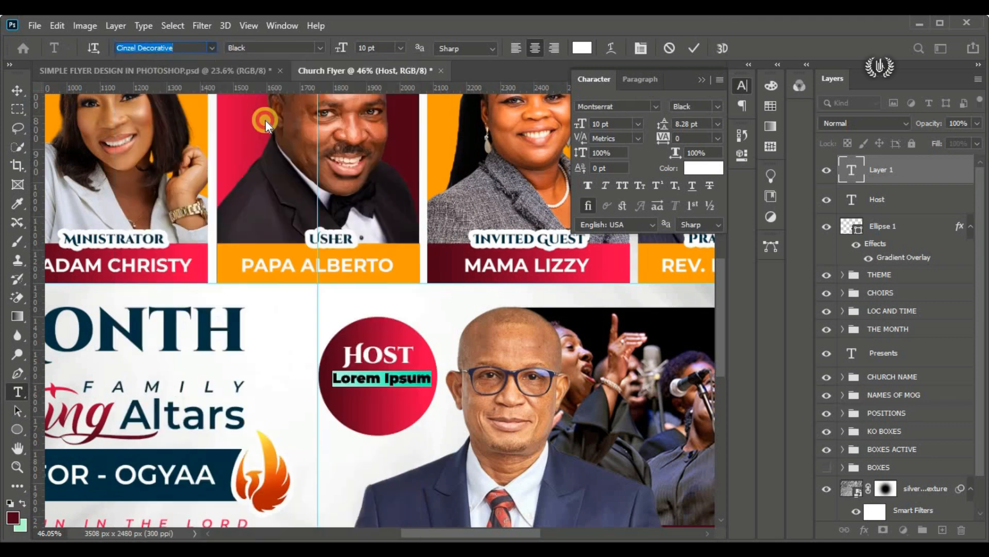
click(323, 45)
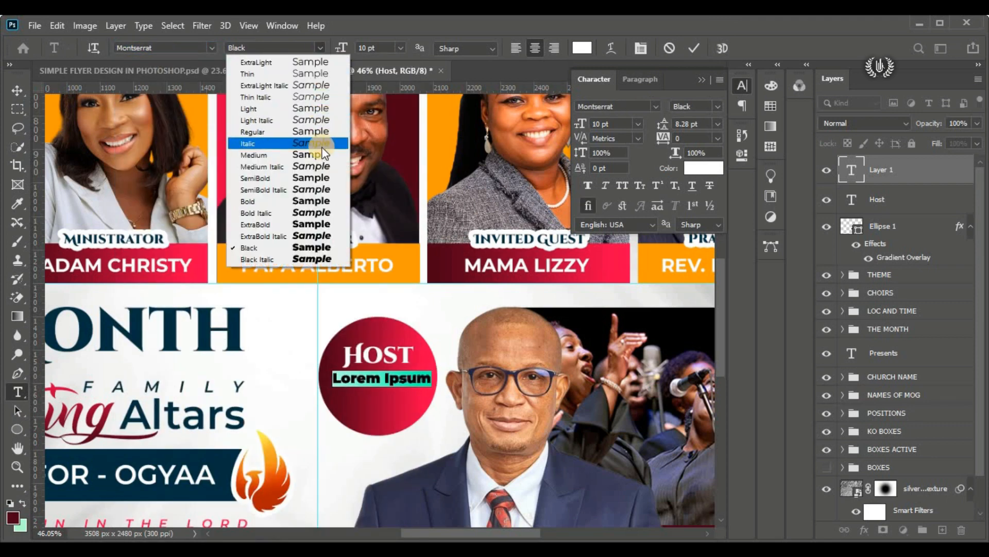
click(318, 184)
scroll(420, 384, up, 3)
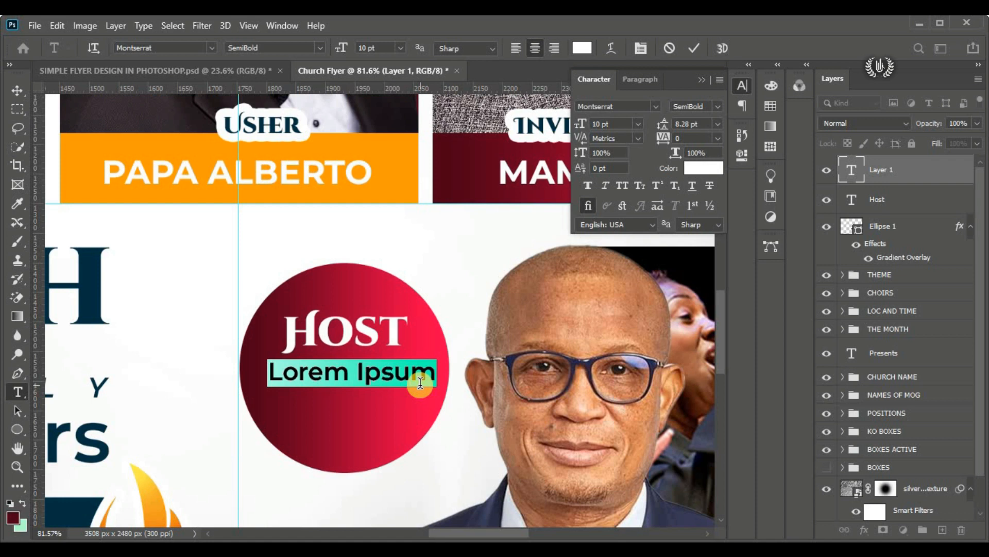
Step: Replace the placeholder text with PROPHET and the host's two names in capitals, one word per line
click(420, 382)
key(ctrl+a)
text(PROPH)
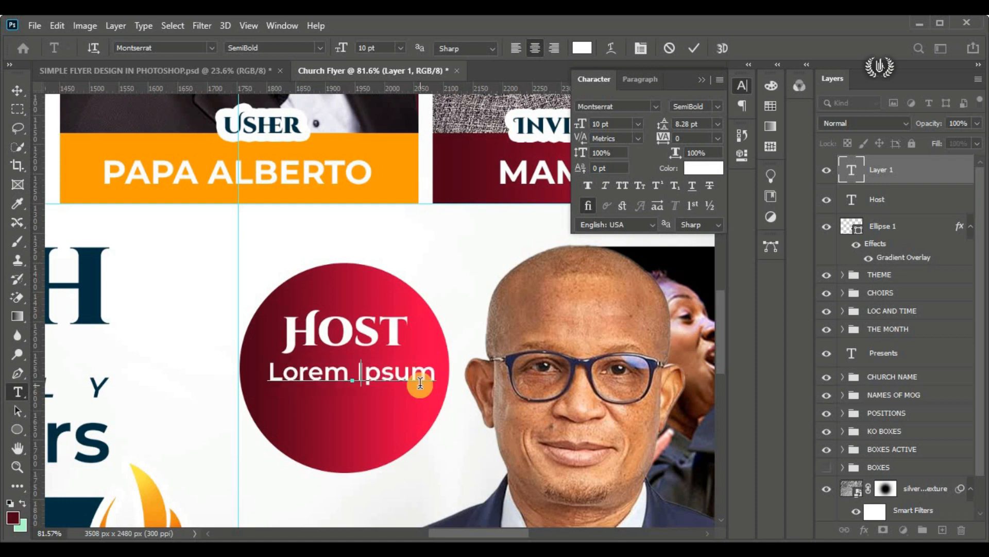
text(ET )
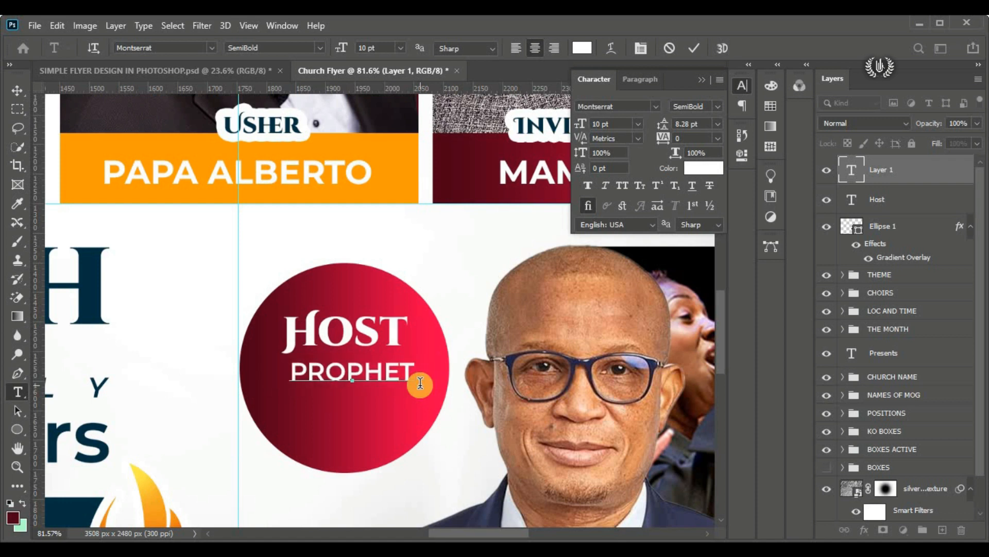
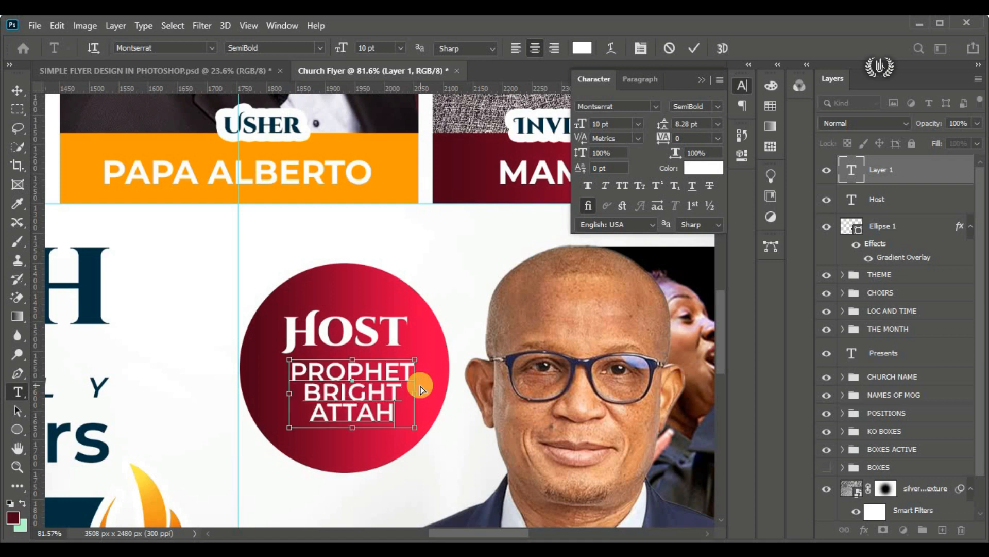
Step: Set the leading of the three-line host name text to 9.5 pt and commit the text
key(ctrl+a)
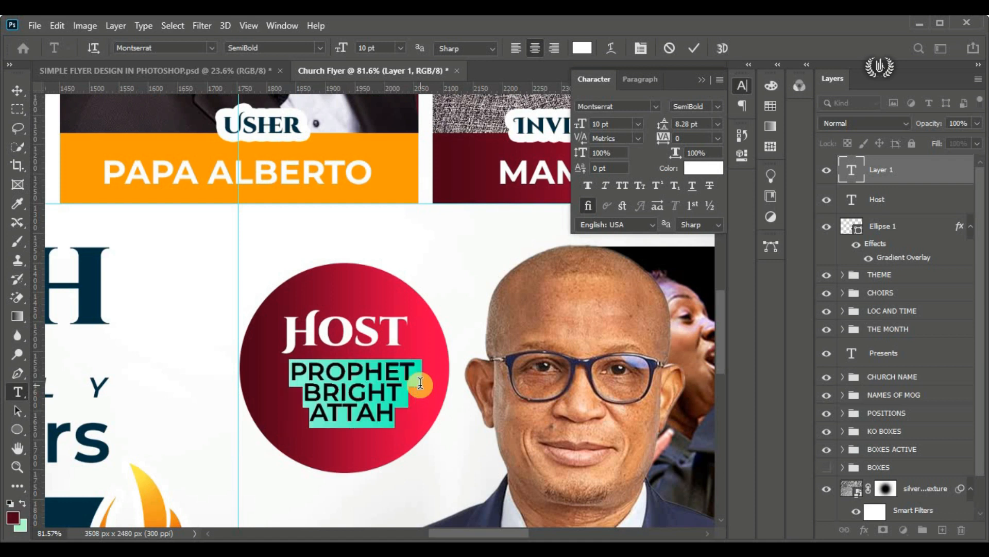
drag(662, 128, 694, 121)
click(663, 128)
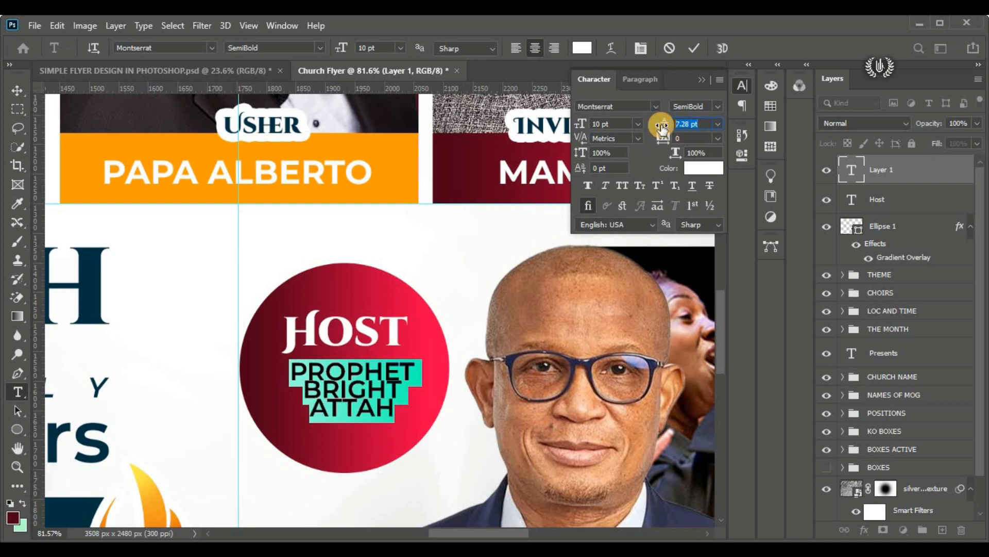
text(11)
key(Return)
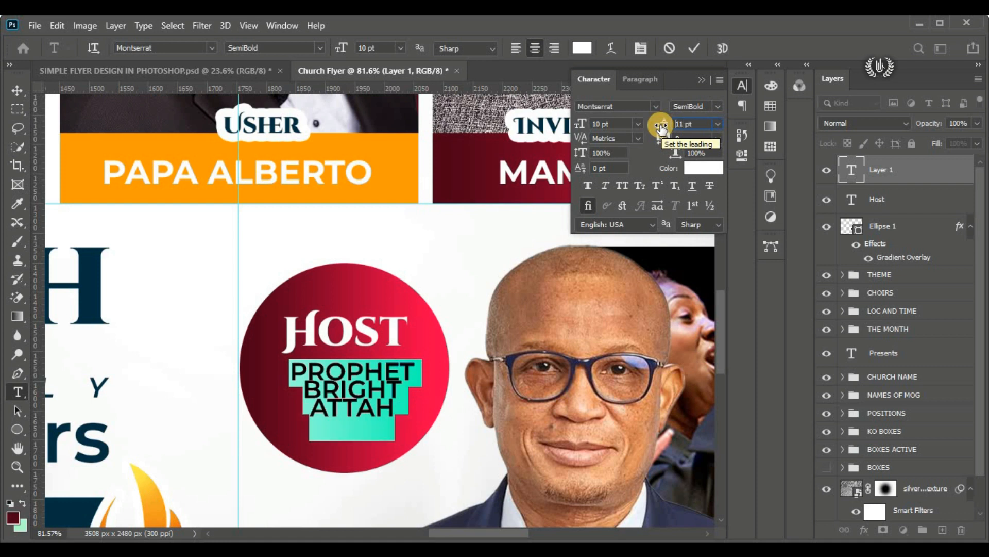
text(9.5)
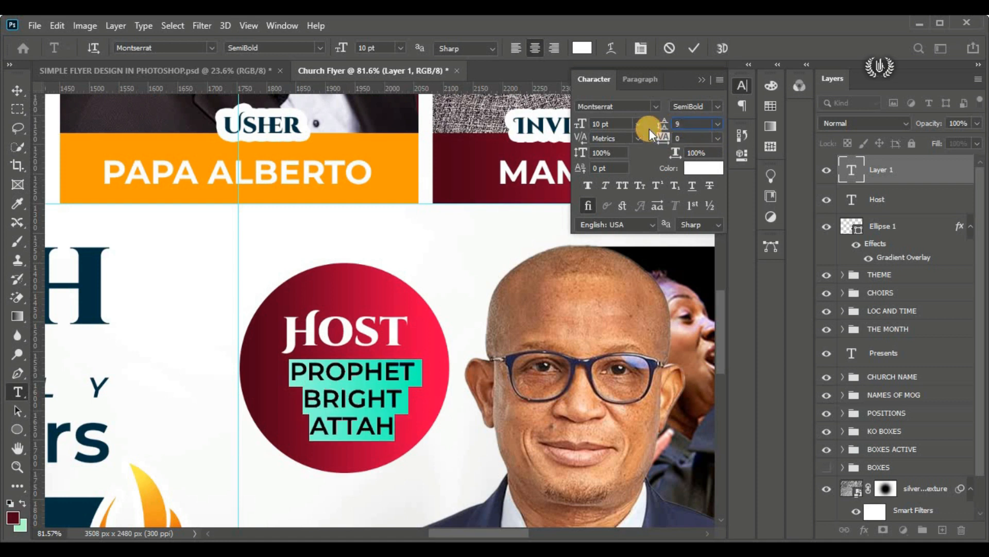
key(Return)
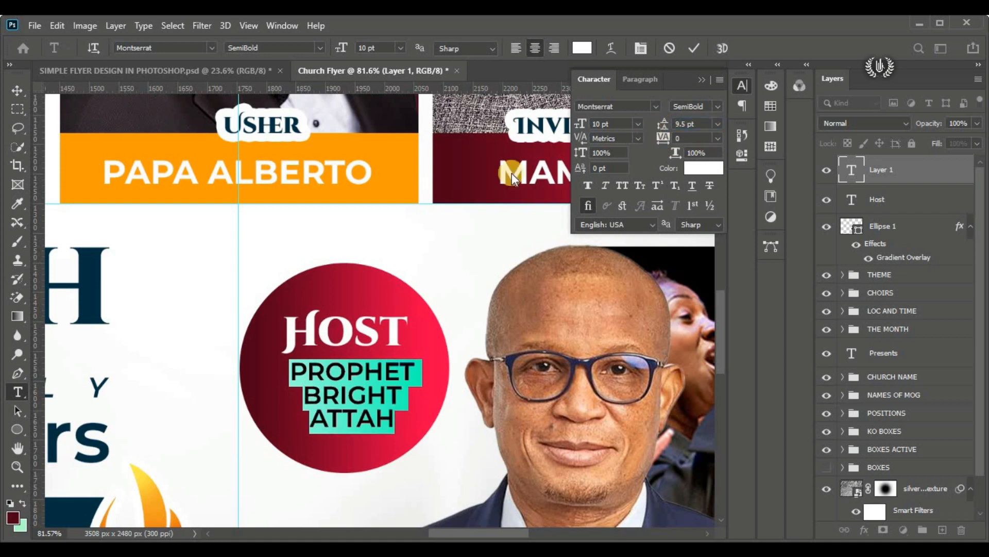
click(460, 193)
click(17, 90)
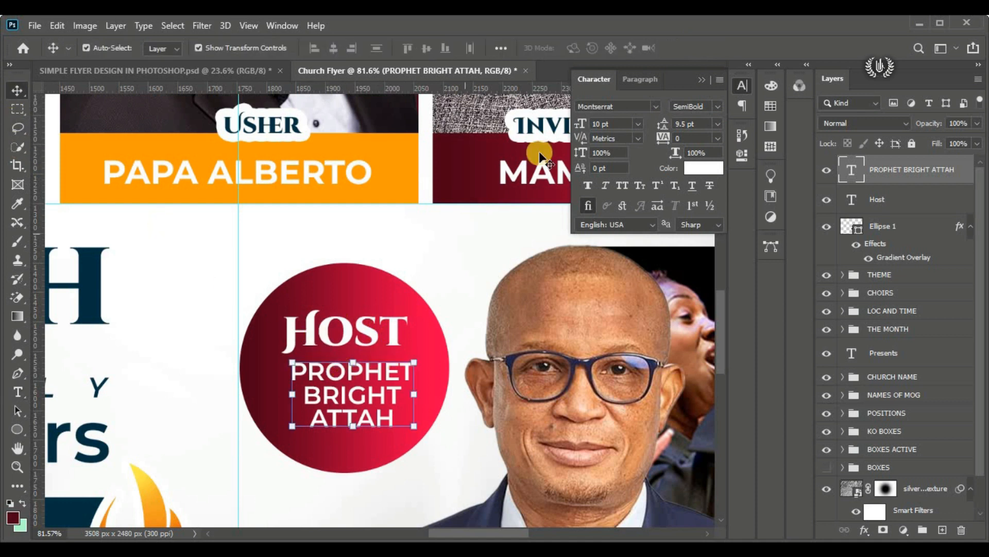
Step: Set the three-line host name text to Montserrat Medium and shift it left to centre it under Host
click(718, 106)
click(722, 213)
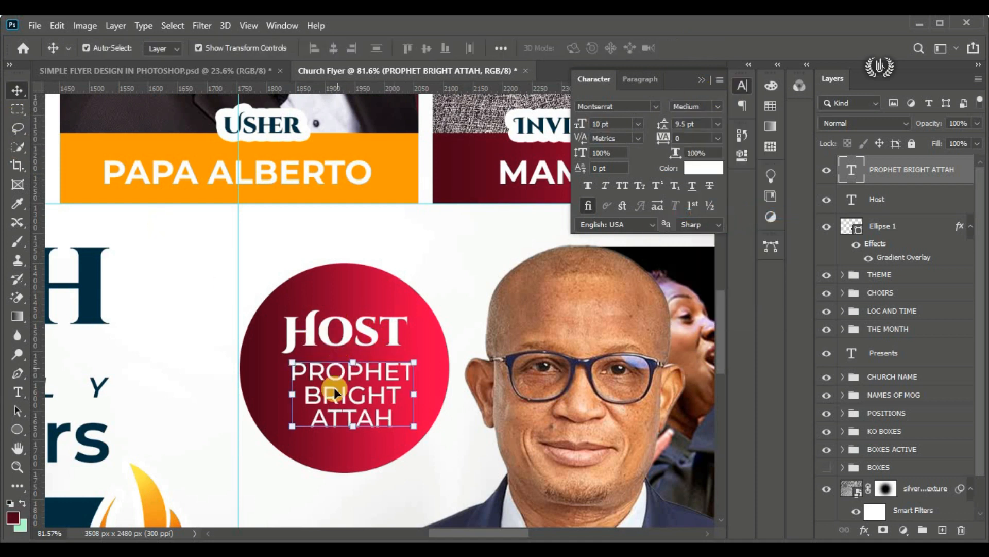
drag(359, 369, 351, 369)
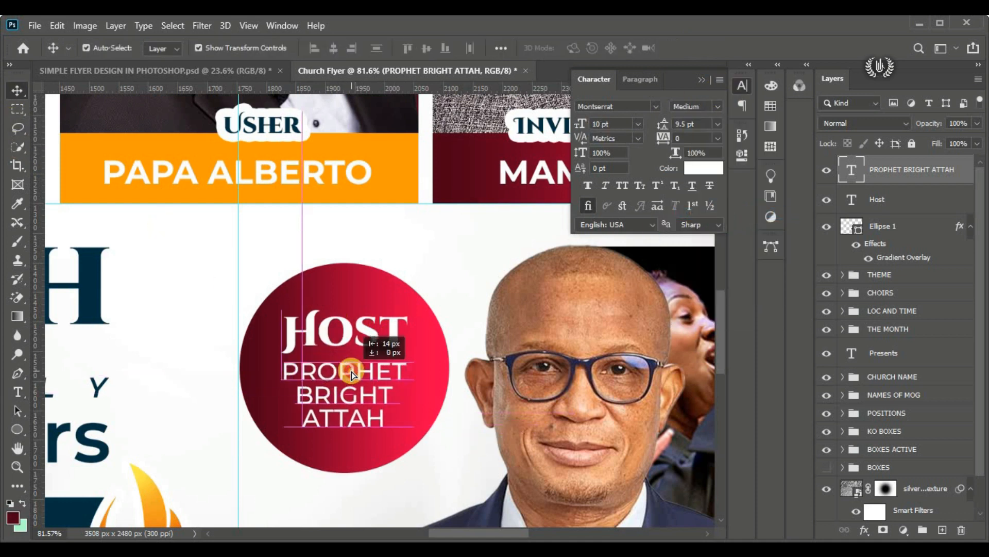
Step: Scale the Host label and the host name text together to about 112% inside the circle
shift+click(370, 331)
click(326, 48)
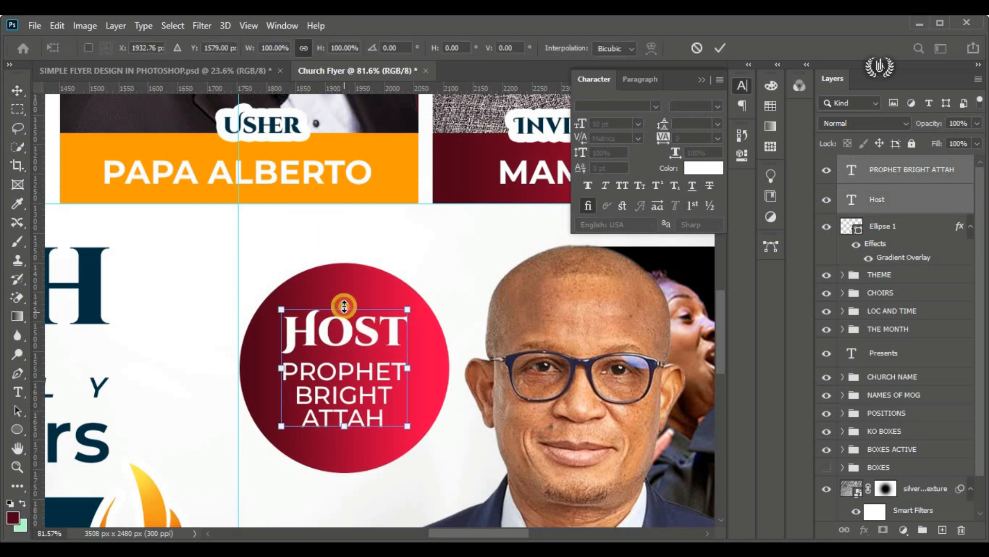
drag(343, 311, 342, 295)
drag(344, 333, 344, 342)
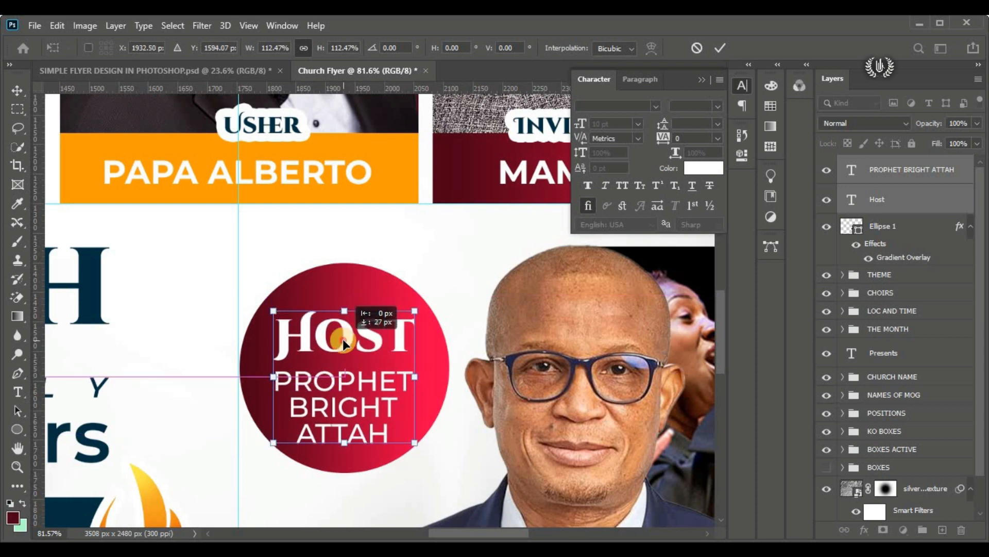
key(ctrl+z)
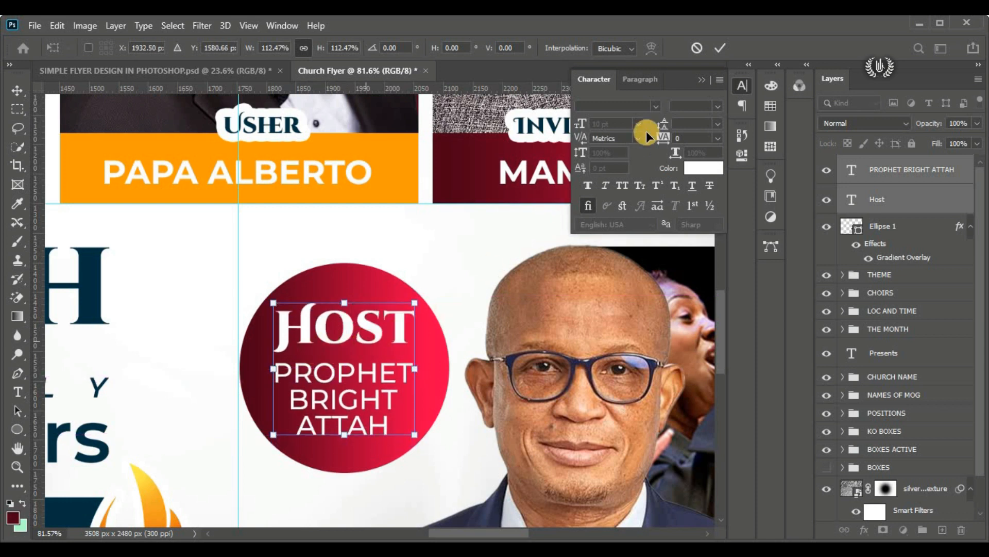
click(720, 48)
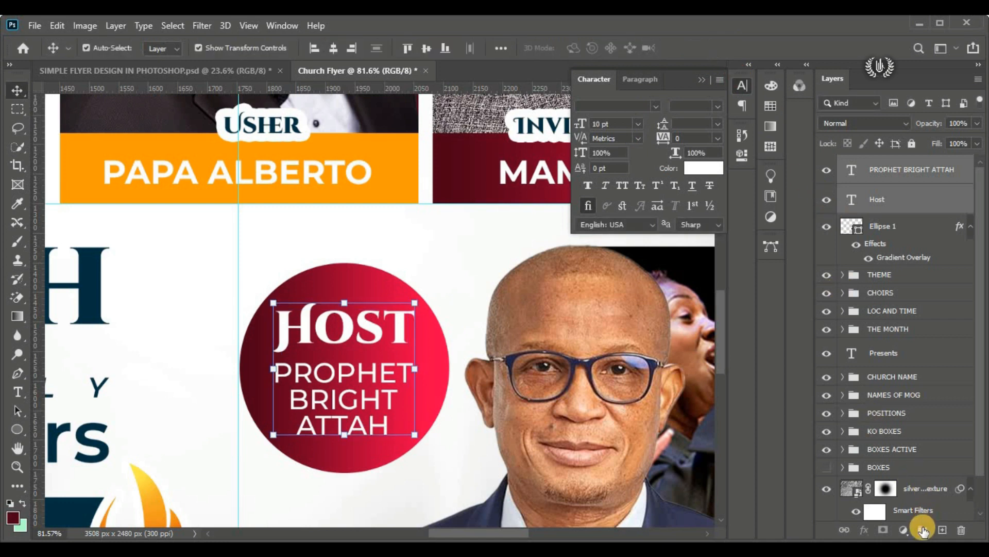
Step: Group the two host texts, centre the group vertically on the circle, and collapse the character settings
click(923, 529)
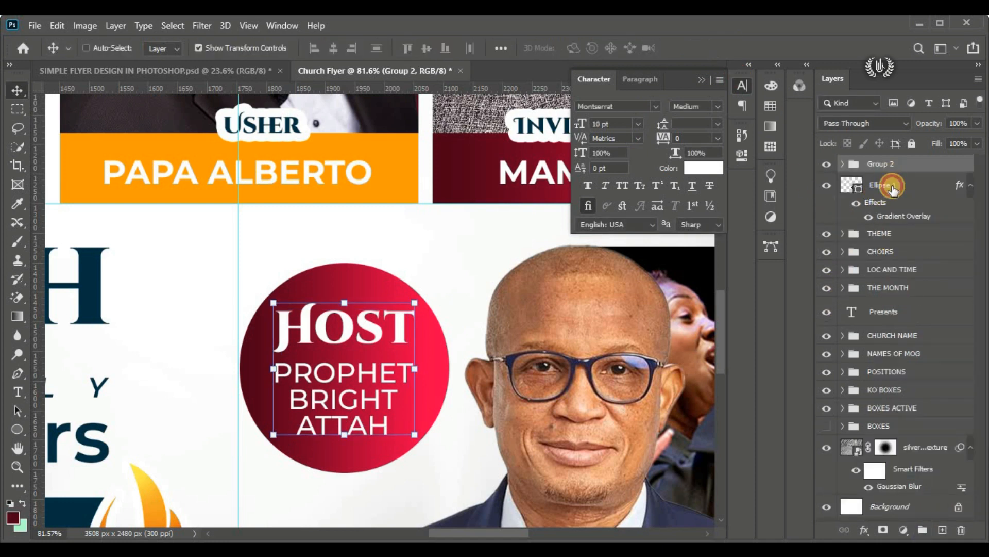
ctrl+click(893, 186)
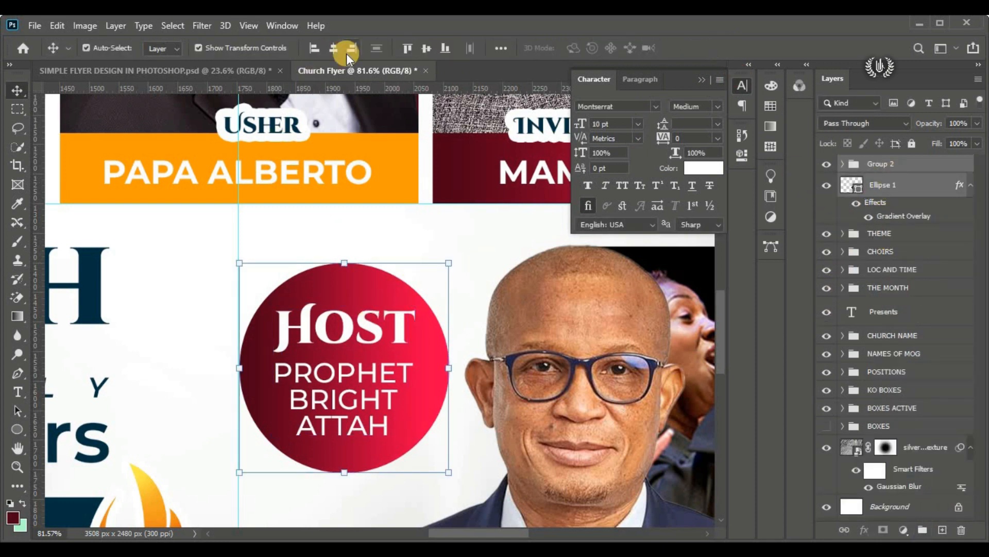
click(423, 50)
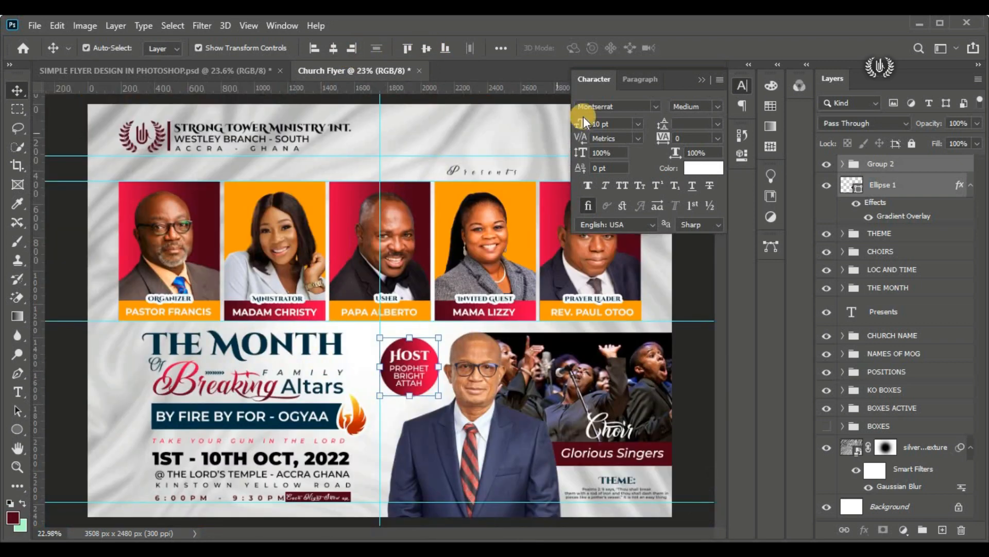
click(701, 79)
click(700, 224)
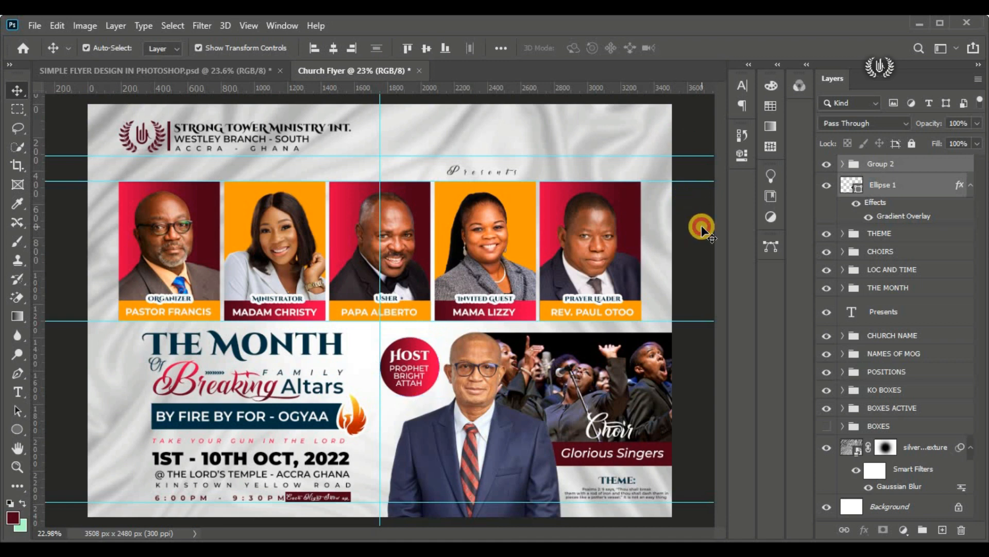
Step: Group the circle with its text group and name the new group HOST
click(925, 192)
shift+click(911, 164)
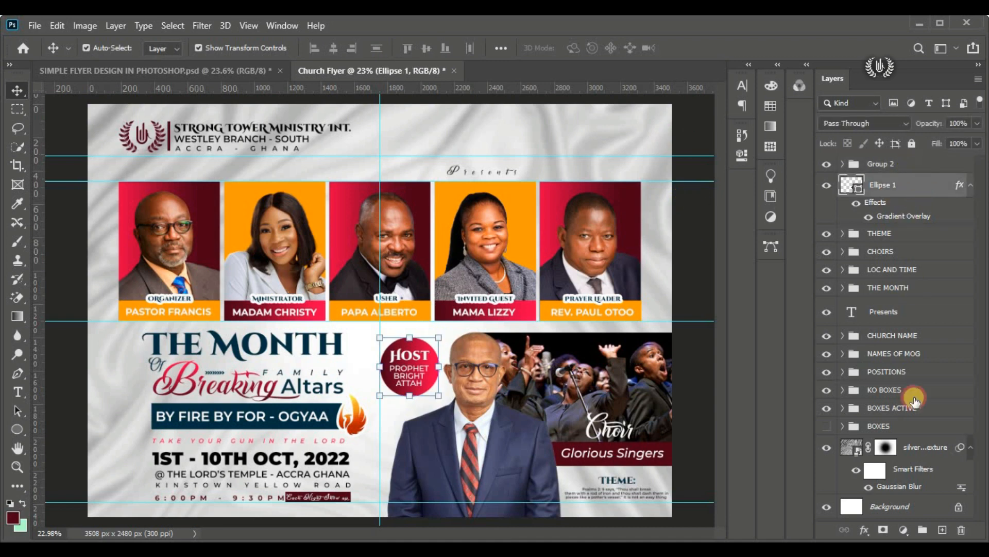
key(ctrl+g)
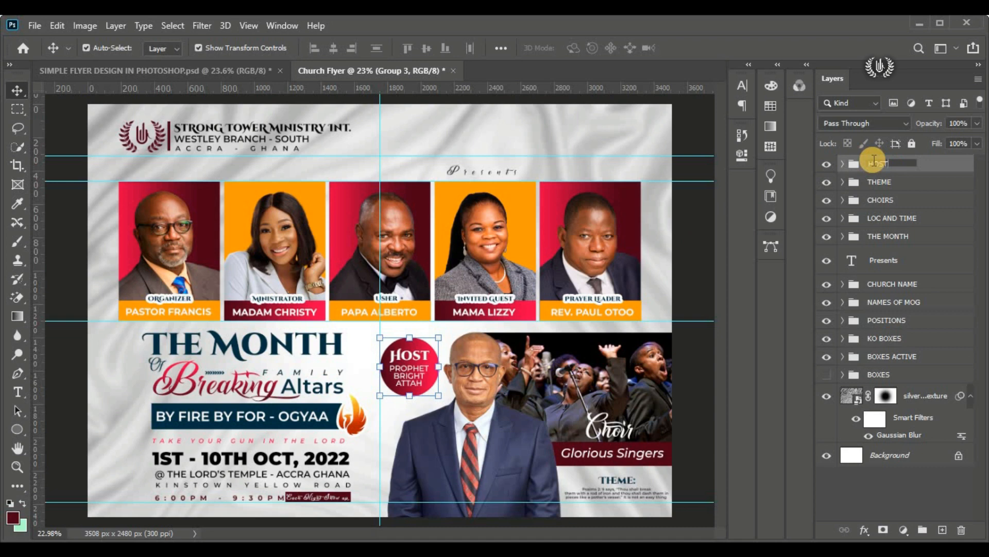
key(Return)
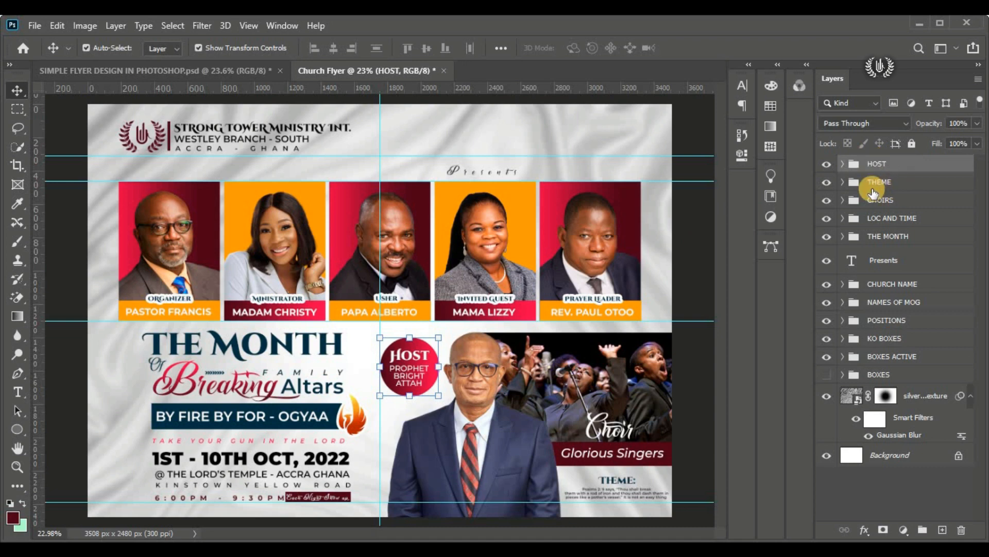
Step: Place the lens-flare image as an embedded object over the main portrait and set its blend mode to Screen
click(34, 25)
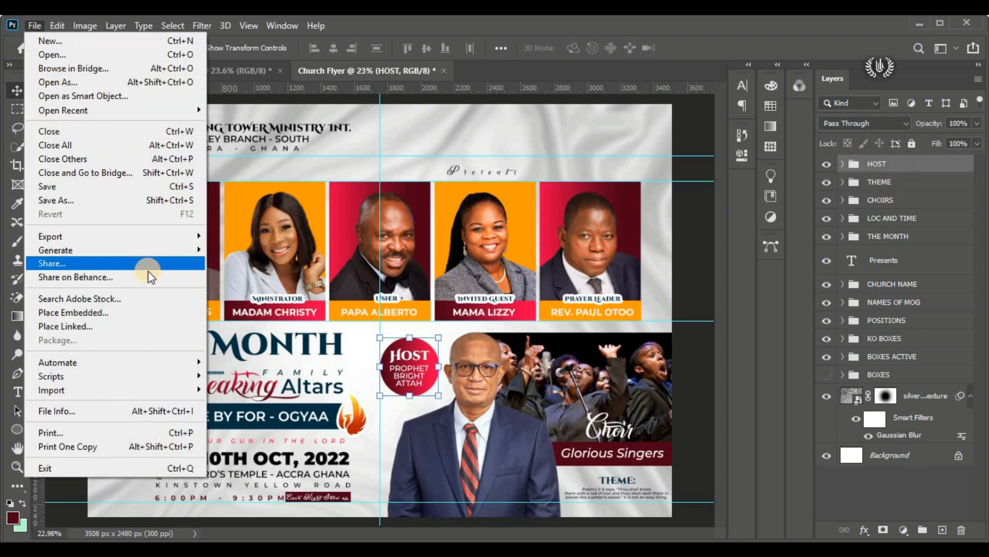
click(157, 314)
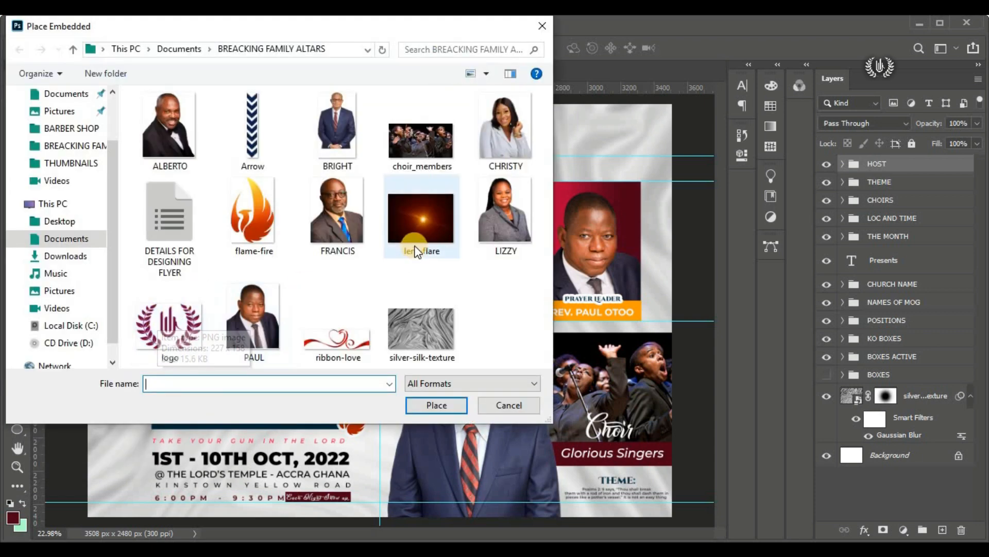
click(417, 218)
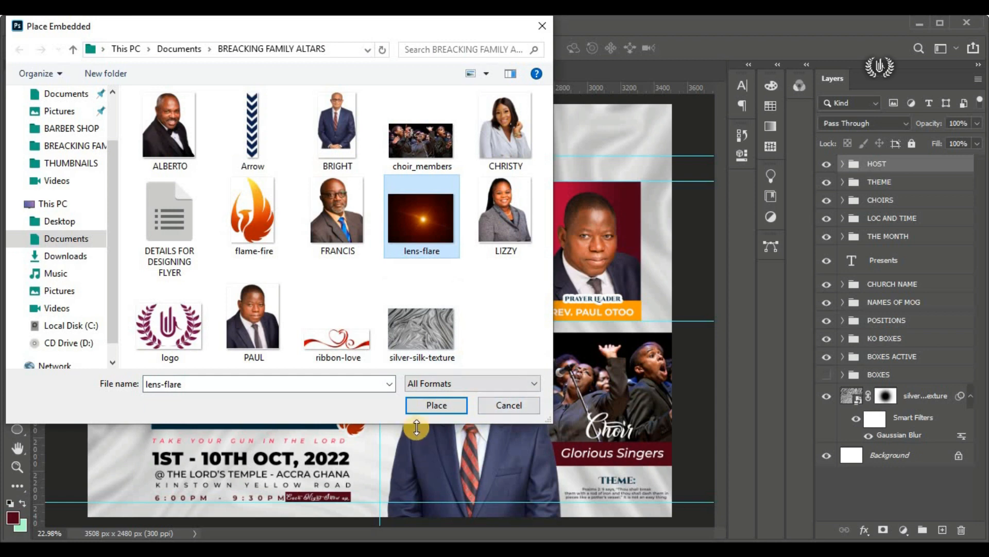
click(431, 406)
drag(404, 323, 511, 437)
click(706, 47)
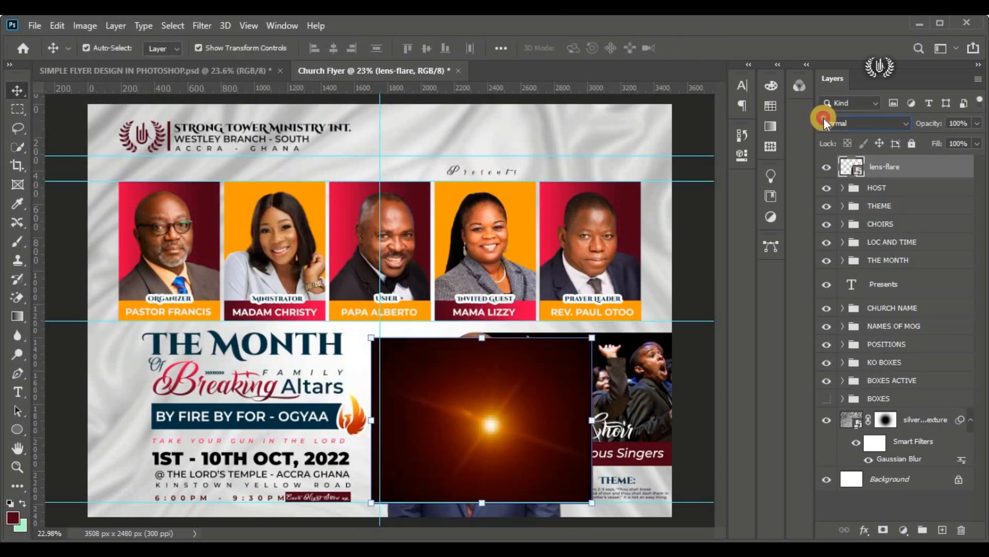
click(824, 123)
click(821, 239)
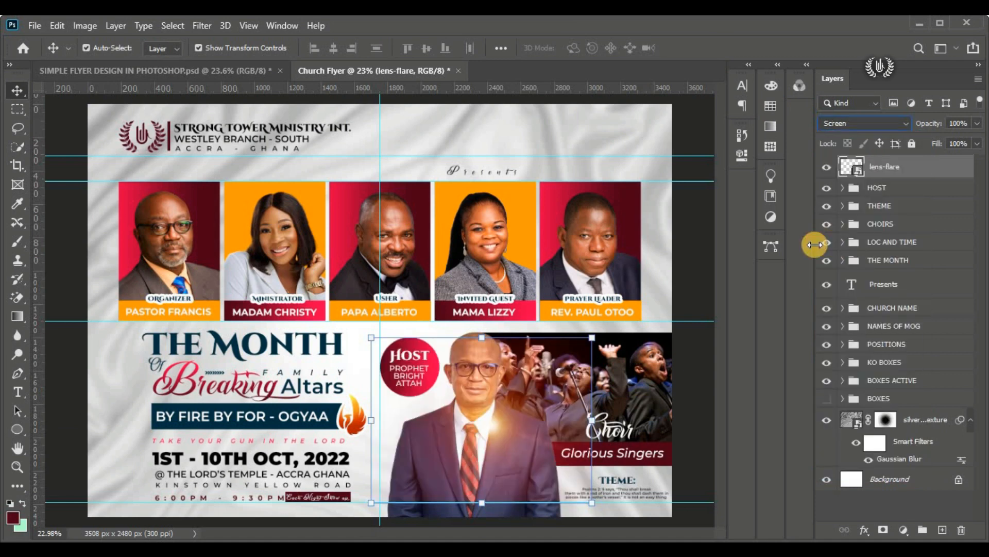
Step: Move the lens flare to the portrait's lower right edge, scale it down, and drag the lowest horizontal guide up to the middle guide
drag(497, 428, 525, 511)
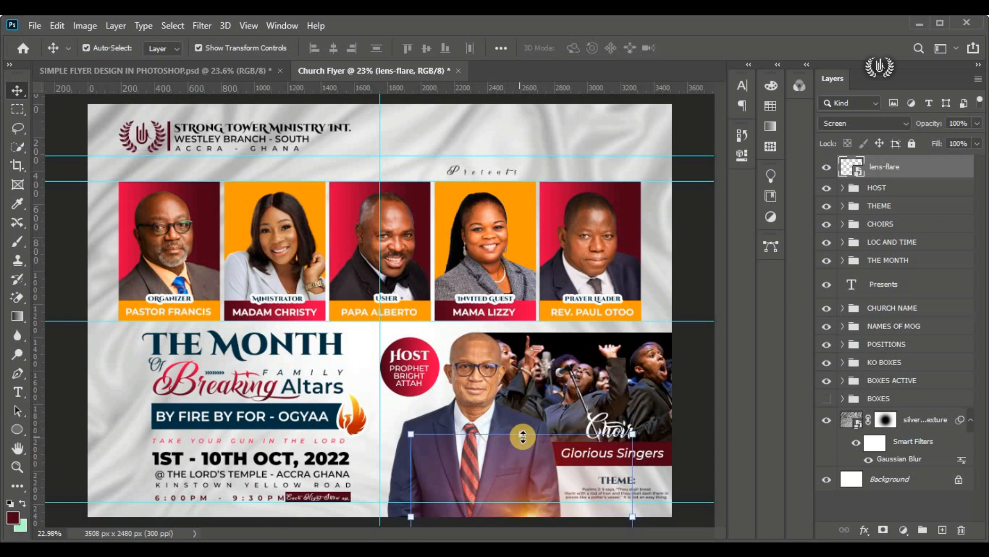
mouse_move(523, 437)
mouse_down()
mouse_move(522, 449)
mouse_move(544, 420)
mouse_move(522, 441)
mouse_up()
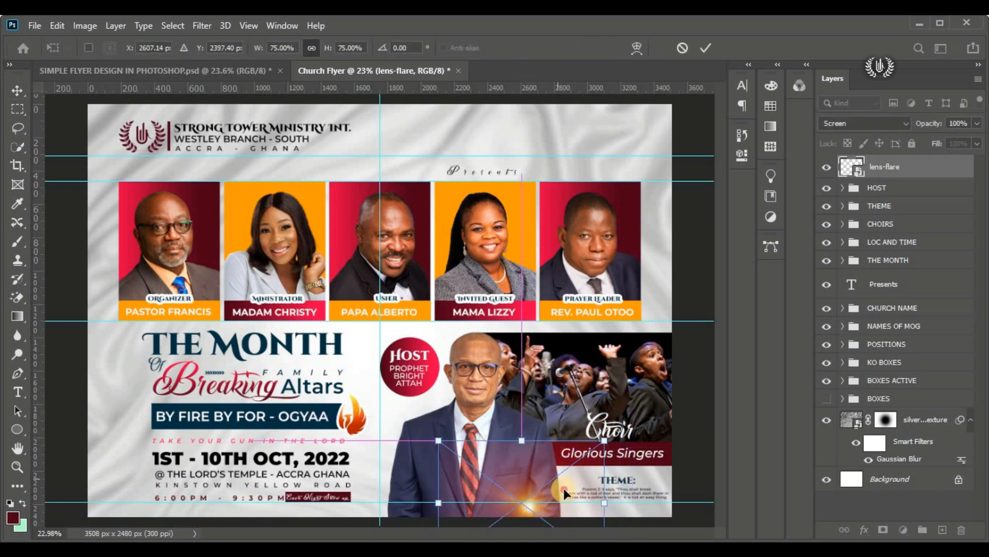
drag(564, 494, 561, 499)
drag(521, 448, 522, 466)
mouse_move(534, 484)
mouse_down()
mouse_move(532, 471)
mouse_move(531, 483)
mouse_up()
click(713, 47)
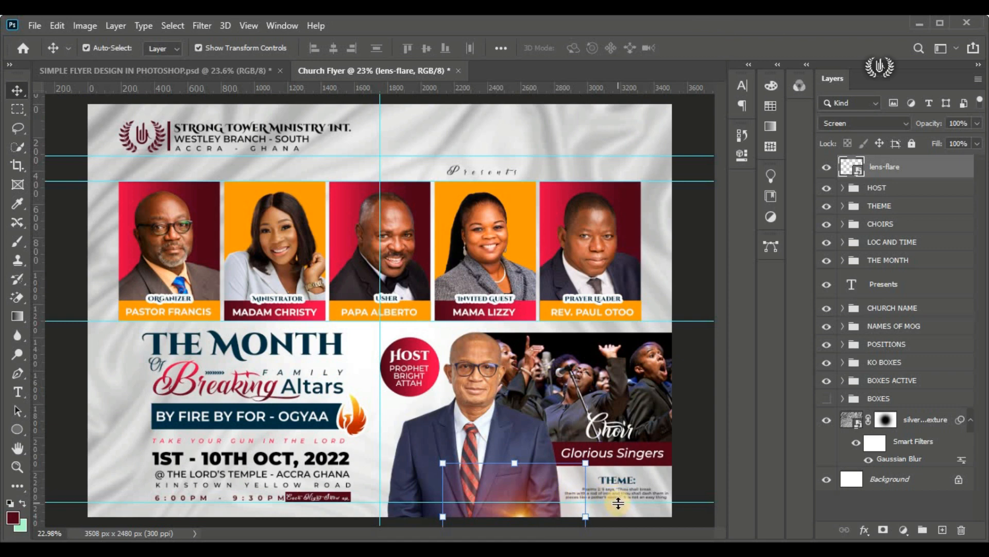
drag(618, 502, 588, 320)
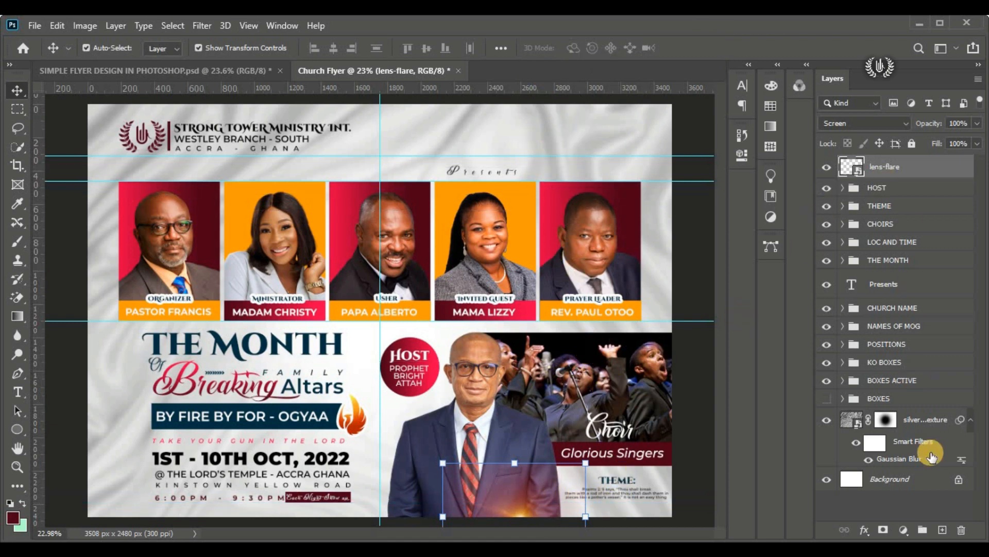
Step: Add a layer mask to the lens flare and set up a 400 px Soft Round brush with 0% hardness
click(884, 529)
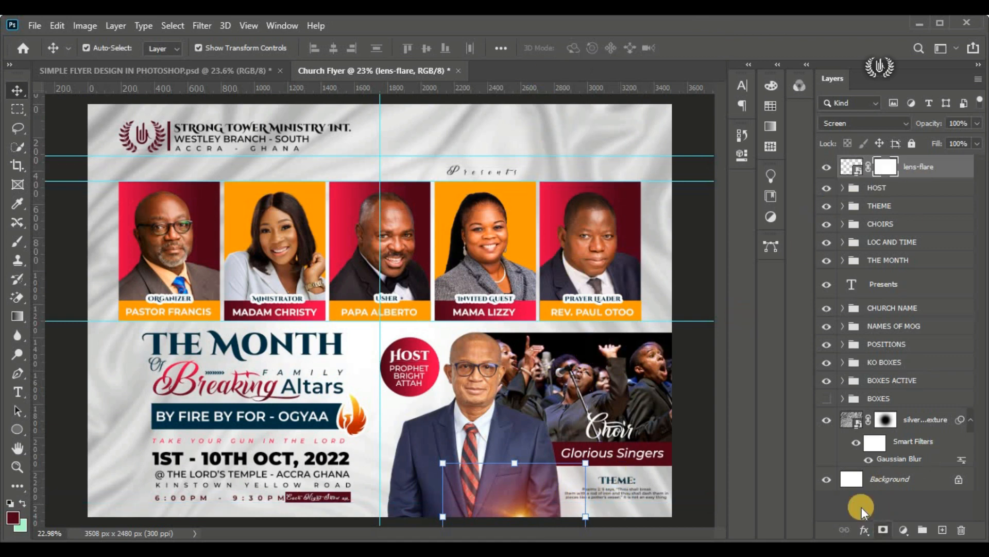
right_click(17, 240)
click(52, 240)
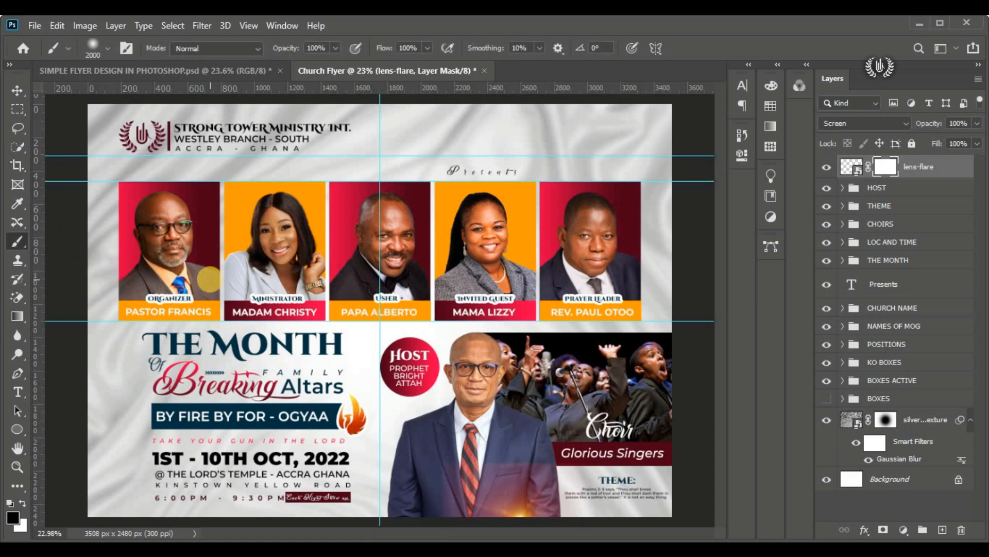
click(105, 49)
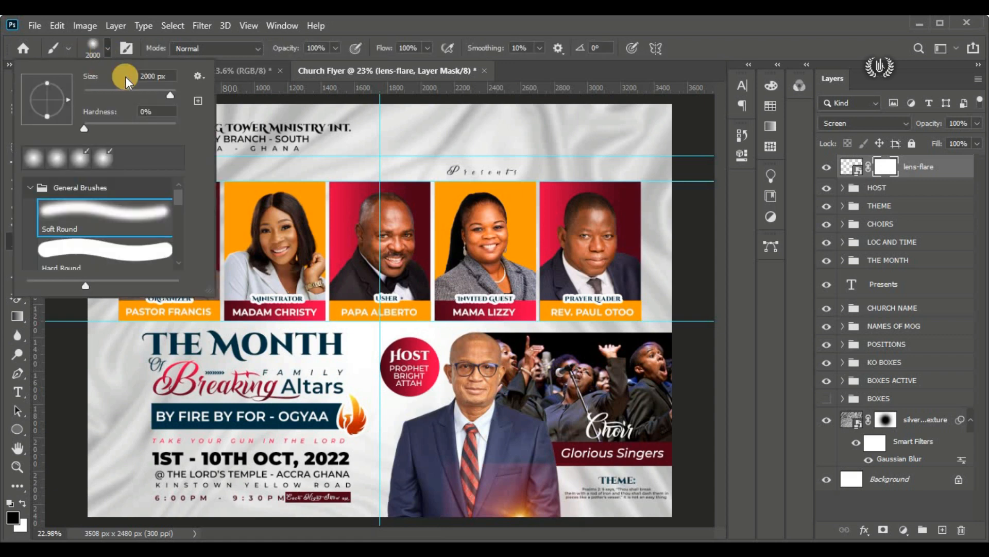
click(154, 91)
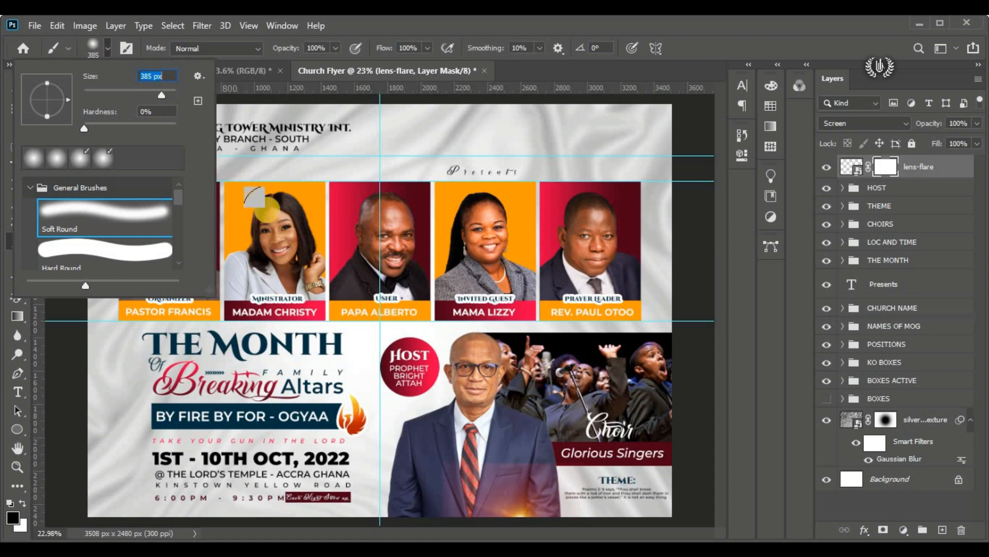
text(400)
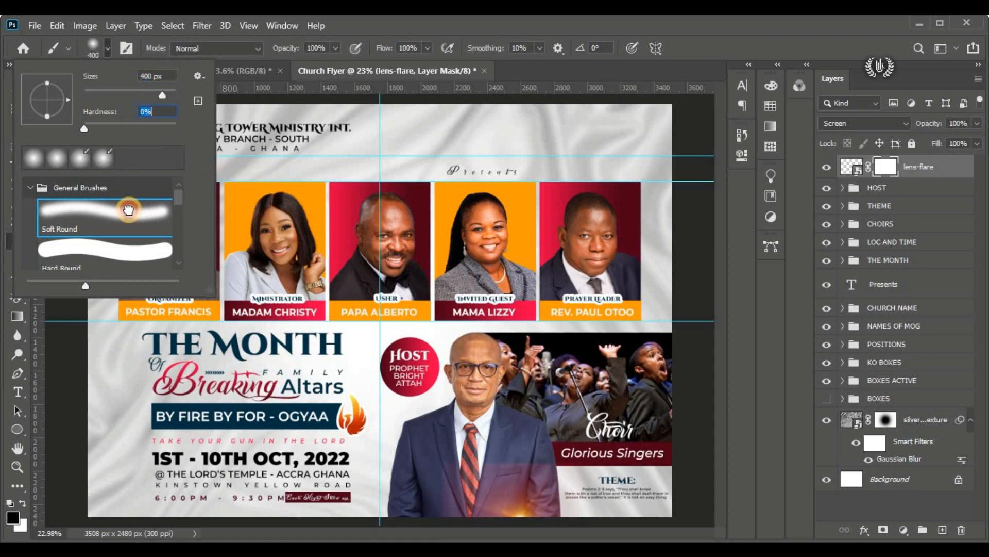
click(106, 46)
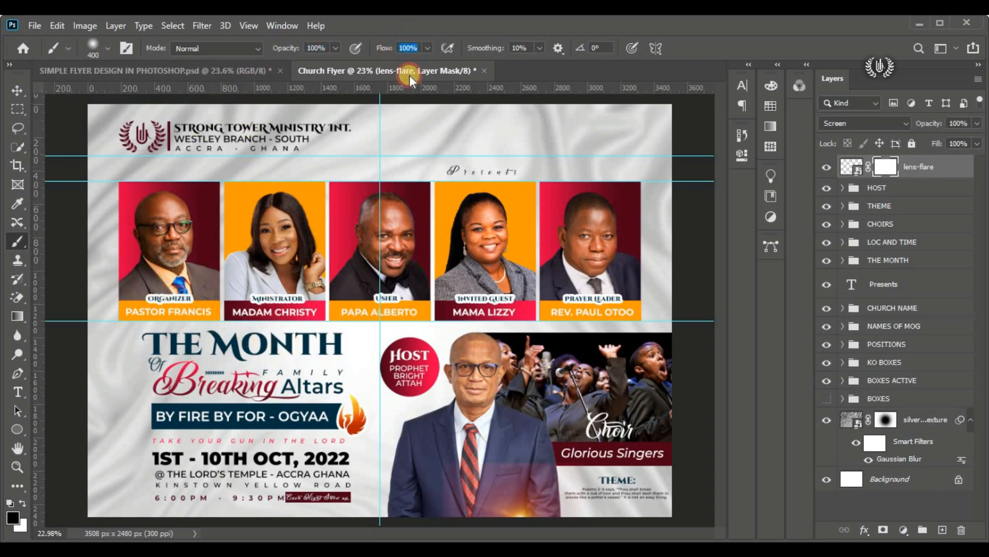
click(13, 516)
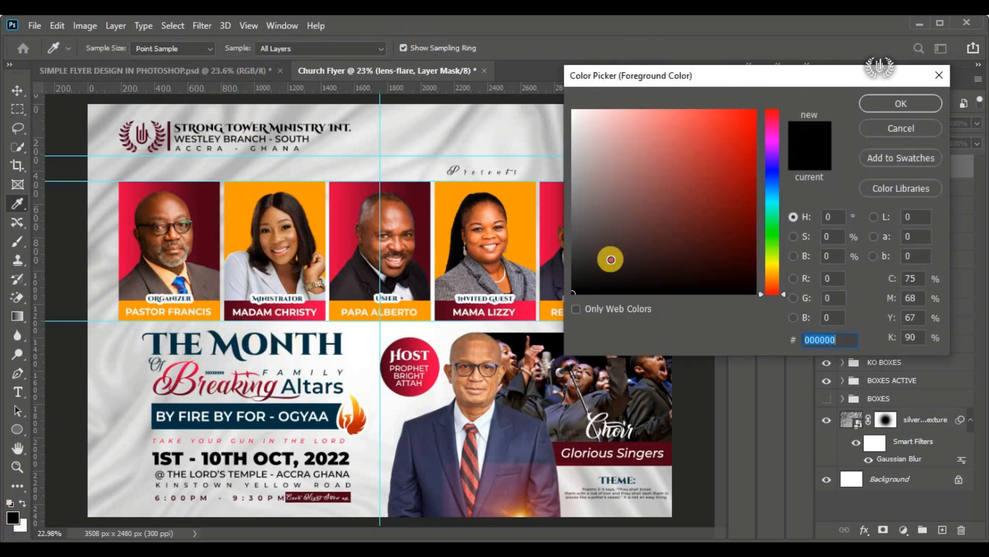
click(914, 107)
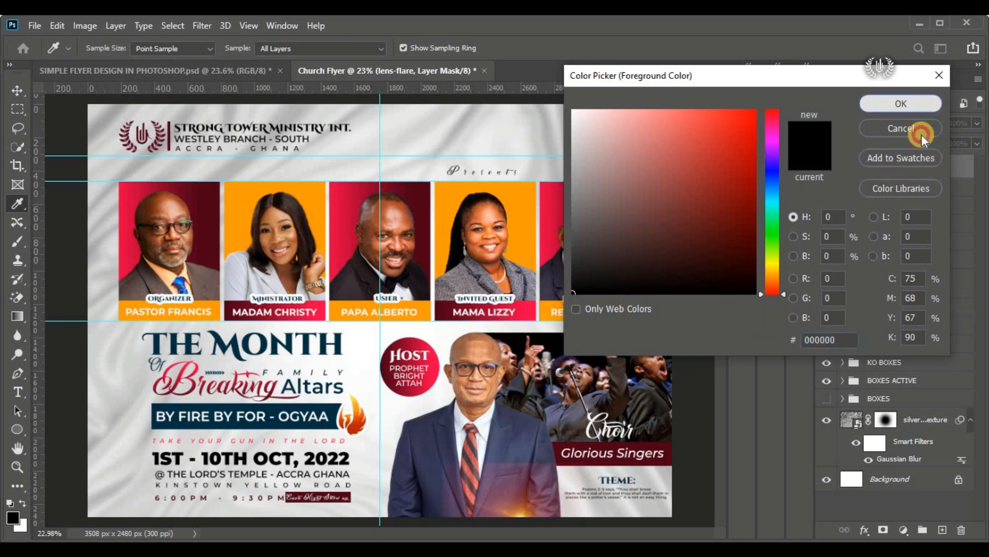
click(921, 134)
Step: Paint black on the lens-flare mask along its hard upper edge across the suit, and compare with the mask off and on
scroll(641, 447, up, 4)
scroll(580, 372, down, 2)
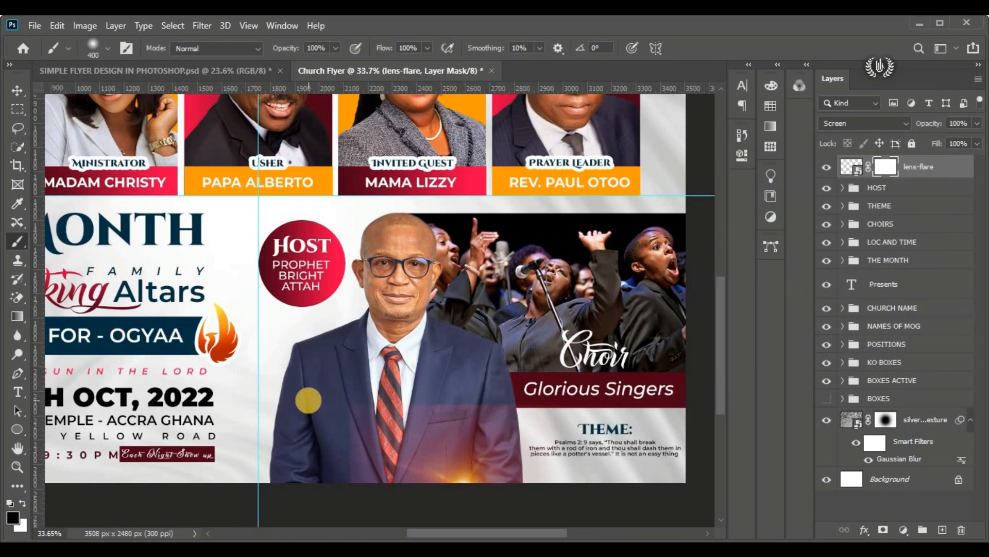
mouse_move(538, 404)
mouse_down()
mouse_move(355, 436)
mouse_move(371, 512)
mouse_move(572, 402)
mouse_up()
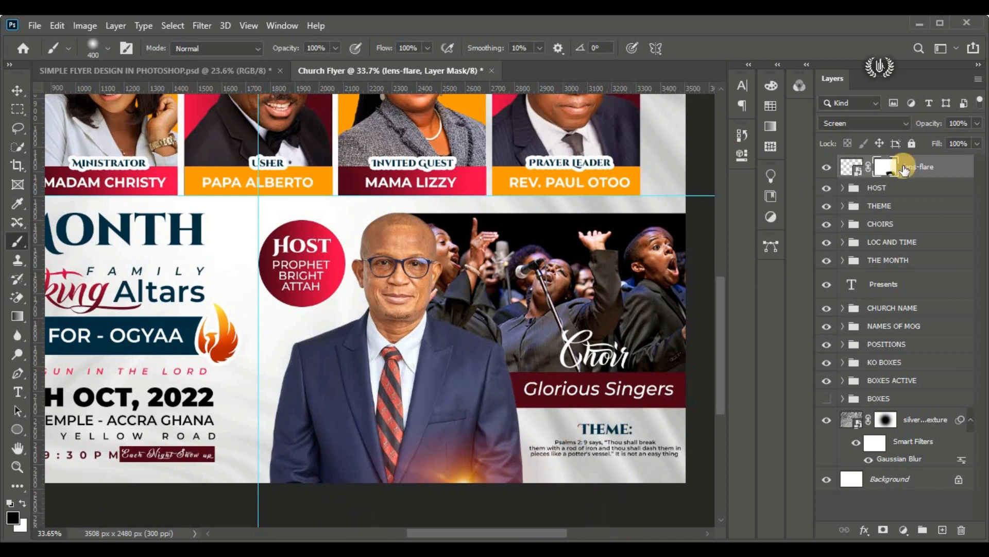
shift+click(887, 168)
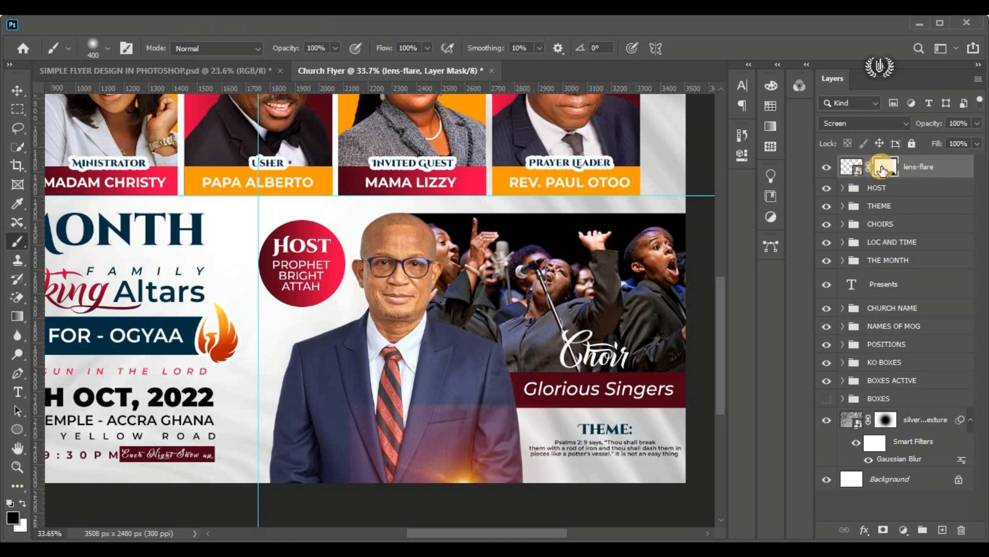
shift+click(885, 166)
Step: Deselect the lens-flare layer with the Move tool and fit the whole flyer in view
click(18, 91)
scroll(523, 454, down, 3)
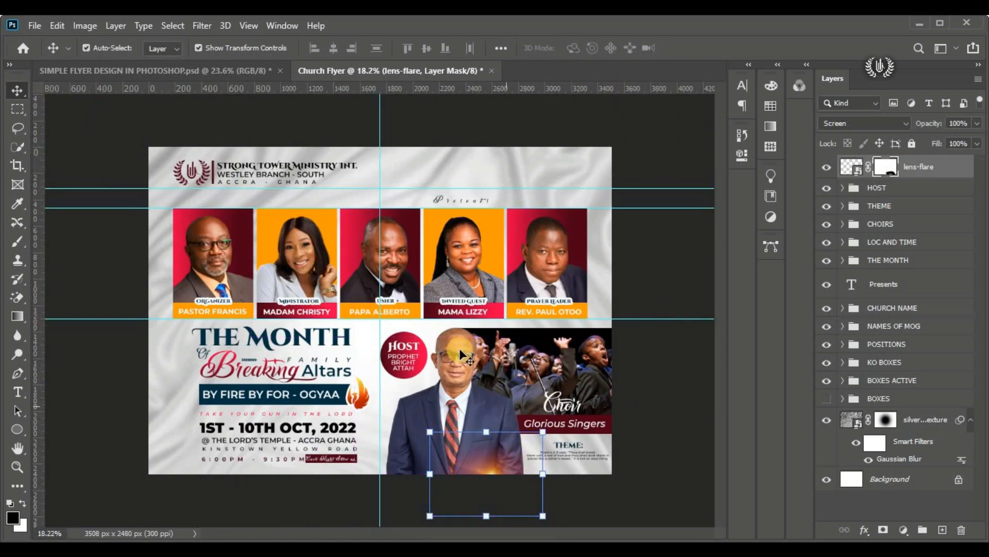
click(295, 104)
key(ctrl+0)
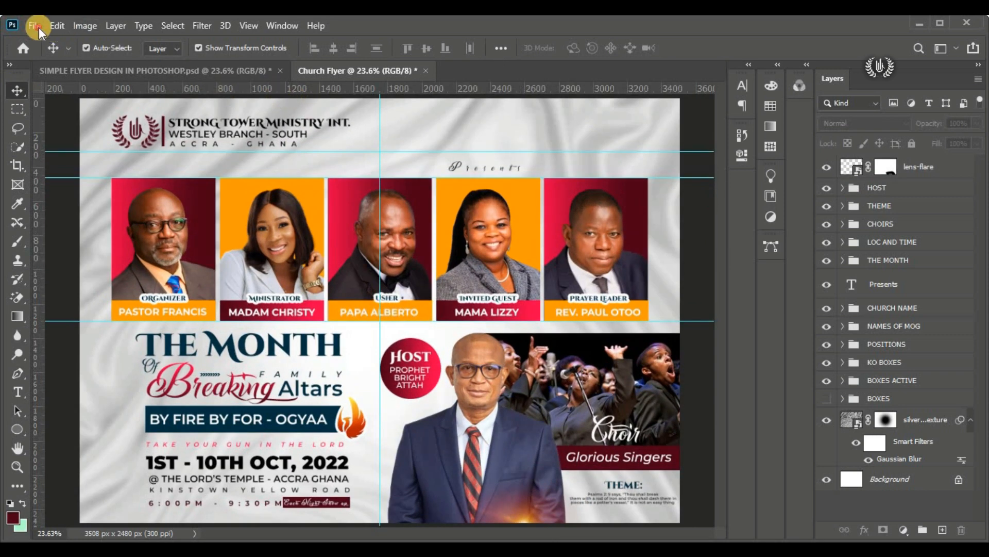
Step: Place the ribbon-love image, move it to the flyer's upper right corner, rotate it roughly upside down and scale it to about 32%
click(36, 27)
click(137, 312)
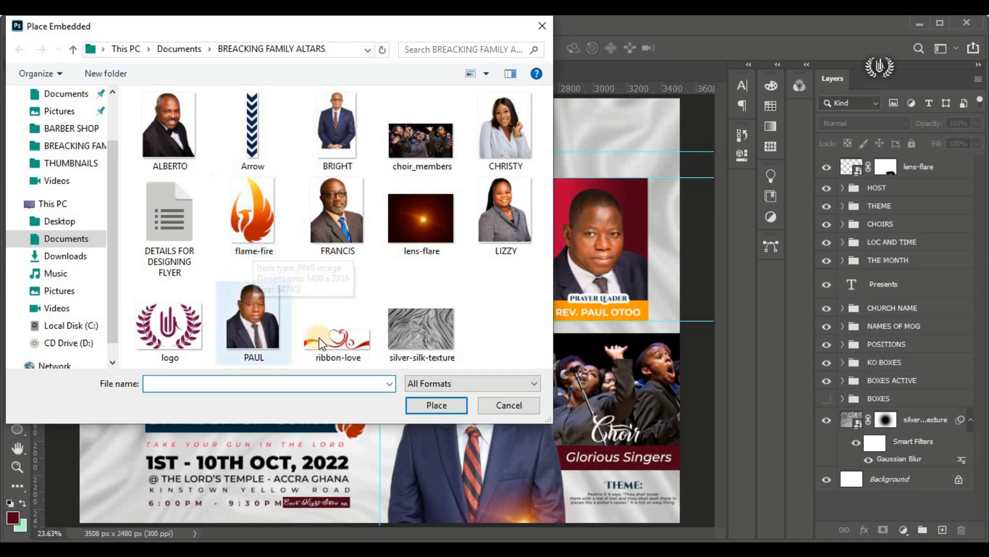
click(319, 338)
click(412, 402)
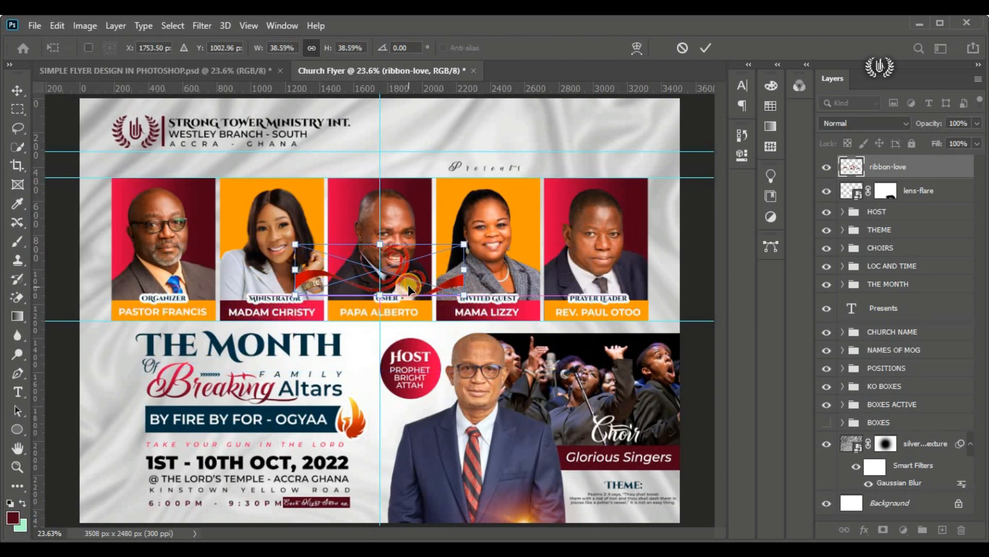
drag(410, 286, 641, 185)
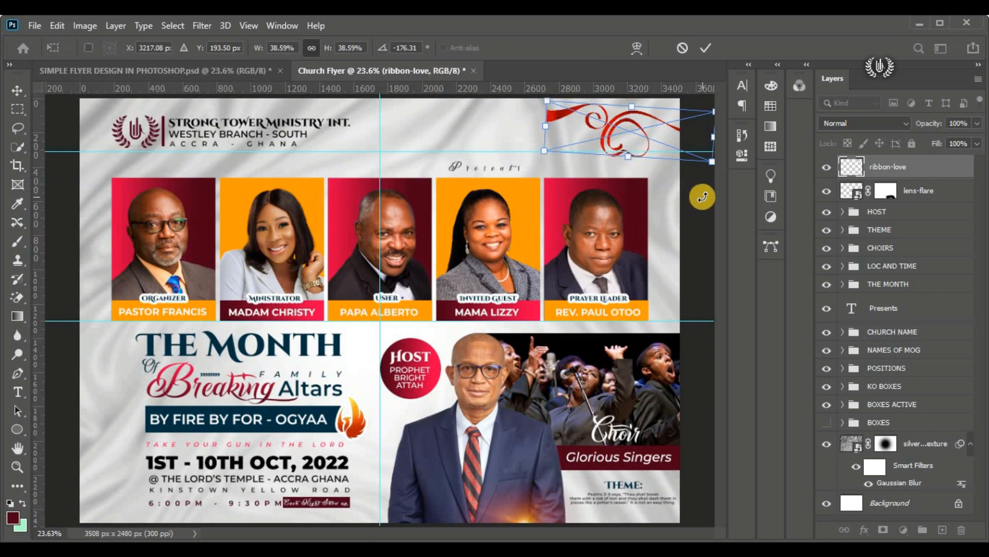
drag(703, 197, 685, 214)
drag(621, 155, 637, 113)
Step: Flip the ribbon horizontally, rotate it to curl into the flyer's upper right corner, and commit the placement
right_click(637, 114)
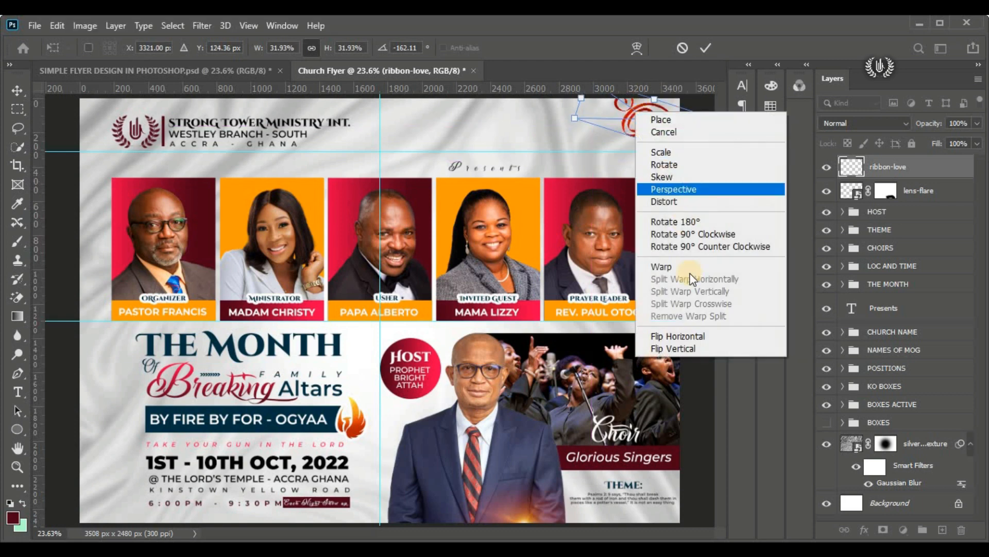
click(670, 336)
drag(648, 198, 535, 161)
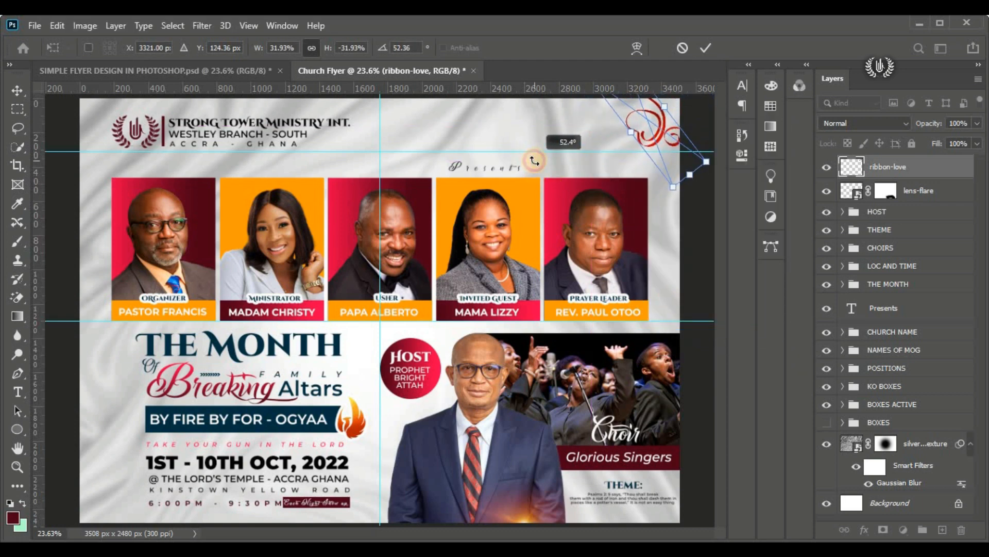
mouse_move(679, 191)
mouse_down()
mouse_move(687, 173)
mouse_move(680, 194)
mouse_move(662, 183)
mouse_up()
drag(656, 125, 652, 116)
click(706, 48)
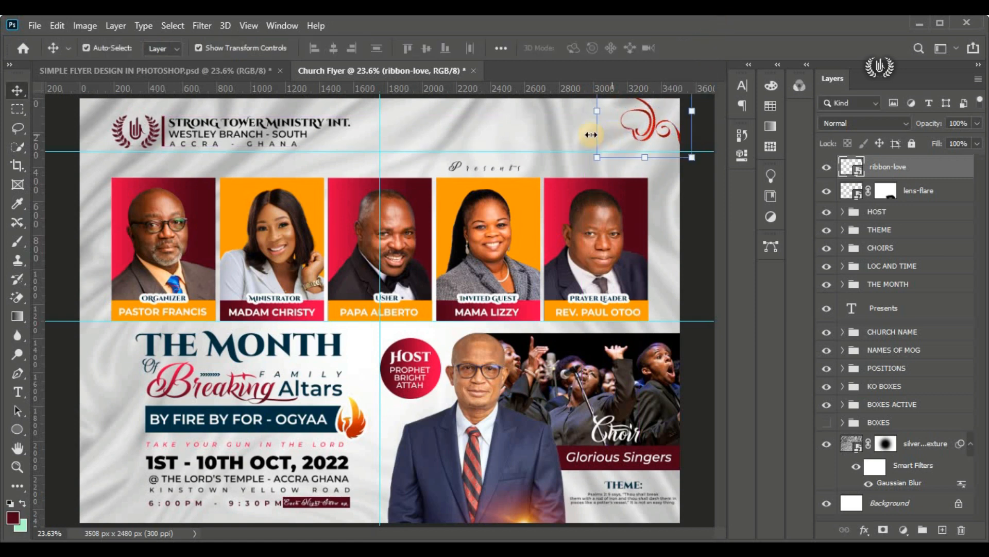
Step: Apply a Gaussian Blur with a 4-pixel radius to the ribbon-love layer
scroll(719, 137, up, 1)
scroll(705, 159, up, 3)
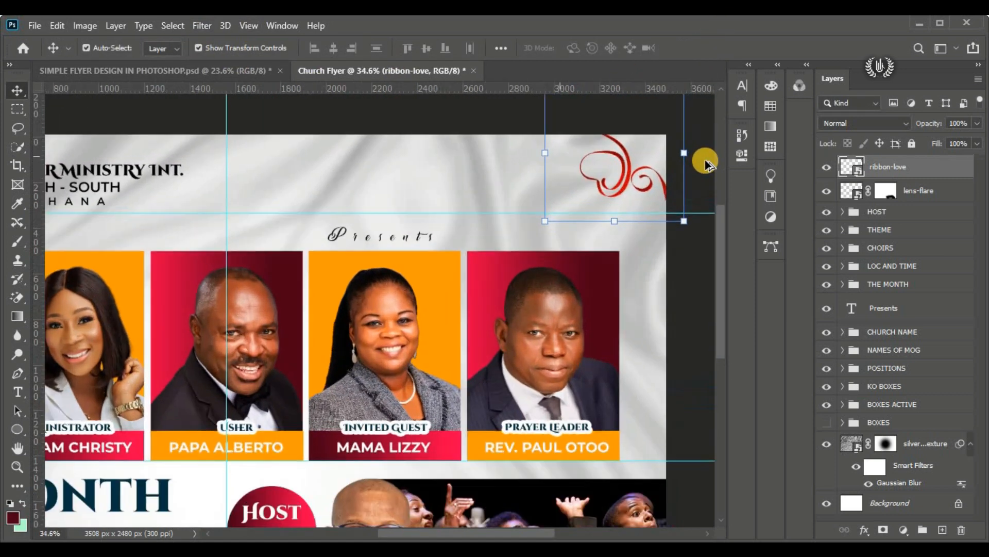
drag(574, 533, 590, 533)
click(202, 26)
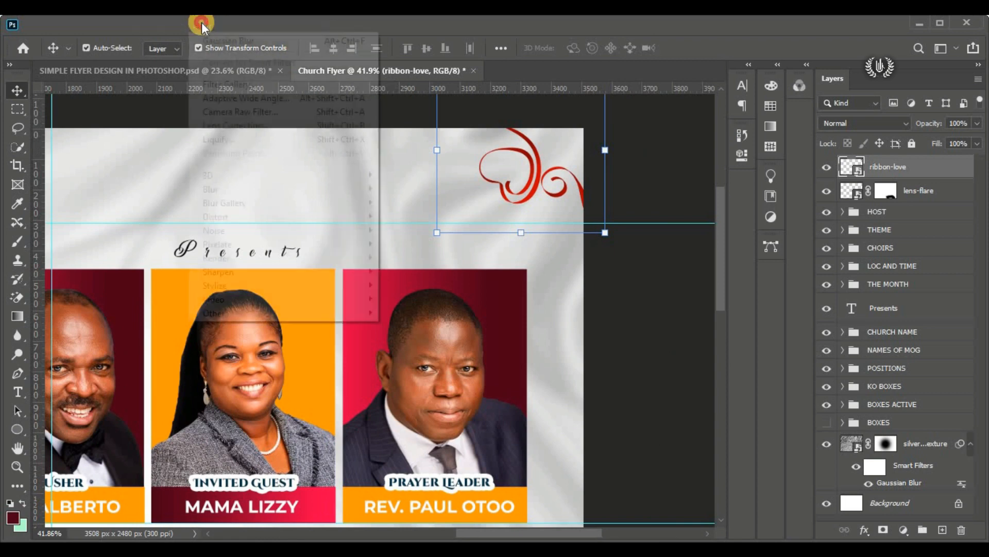
mouse_move(335, 189)
click(412, 242)
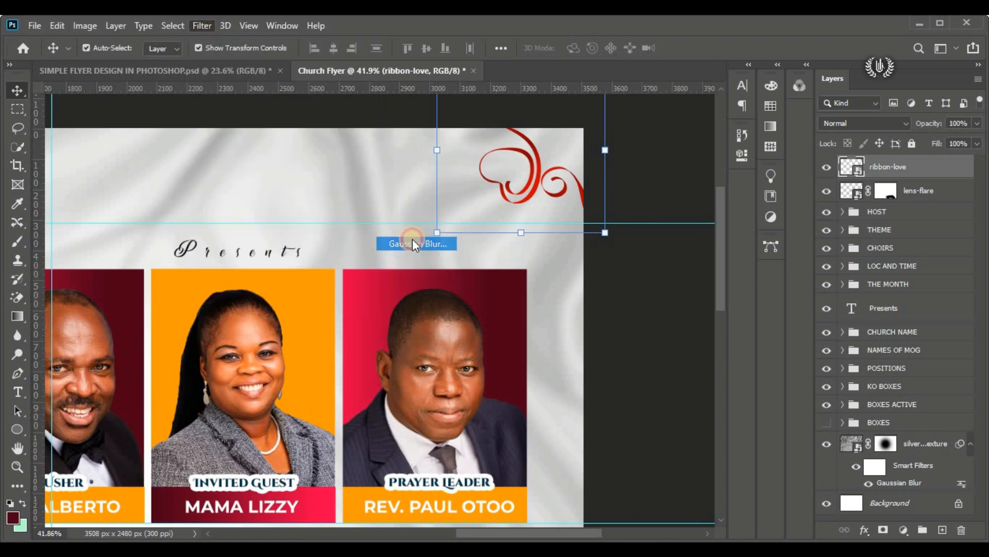
drag(716, 354, 710, 355)
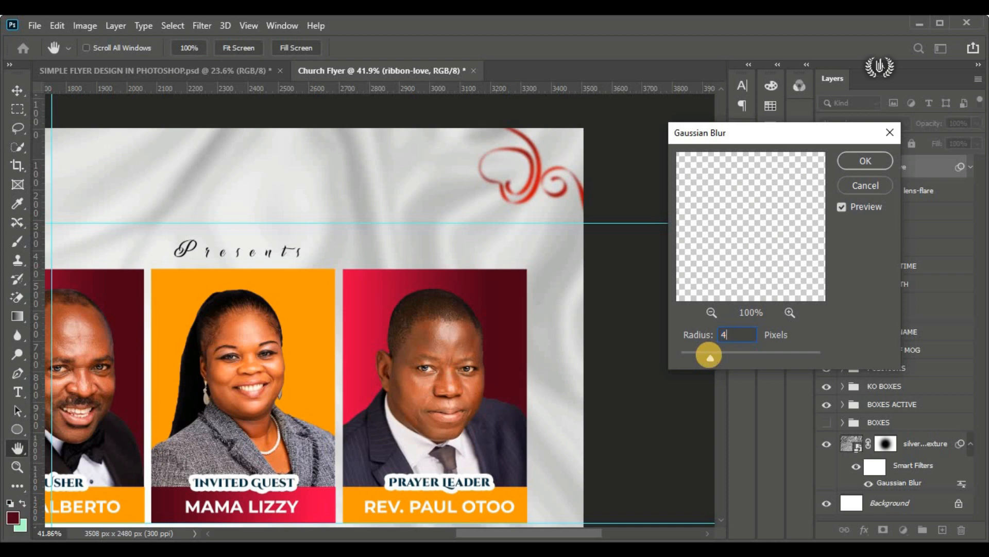
click(850, 160)
key(v)
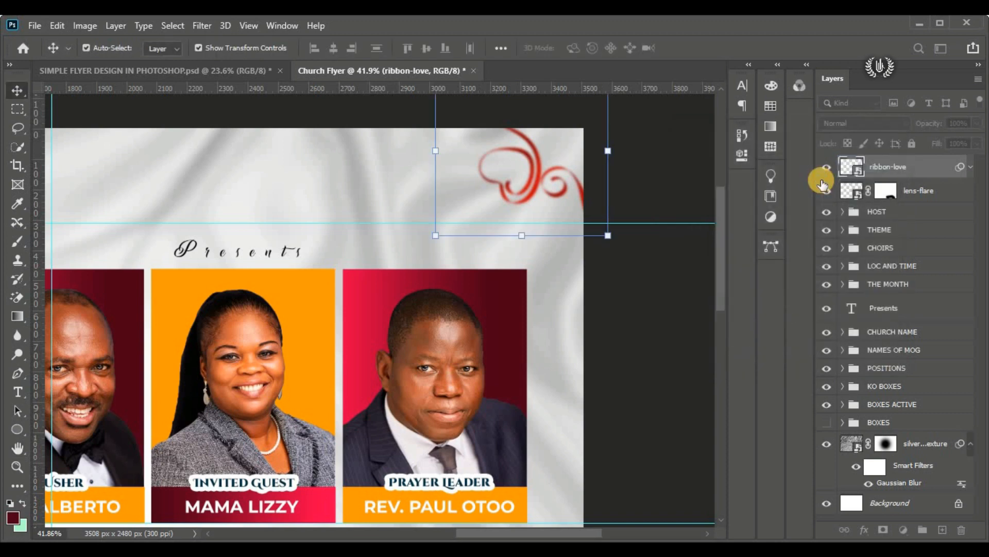
Step: Duplicate the blurred ribbon layer and move the copy to the flyer's lower left corner
key(ctrl+0)
click(621, 165)
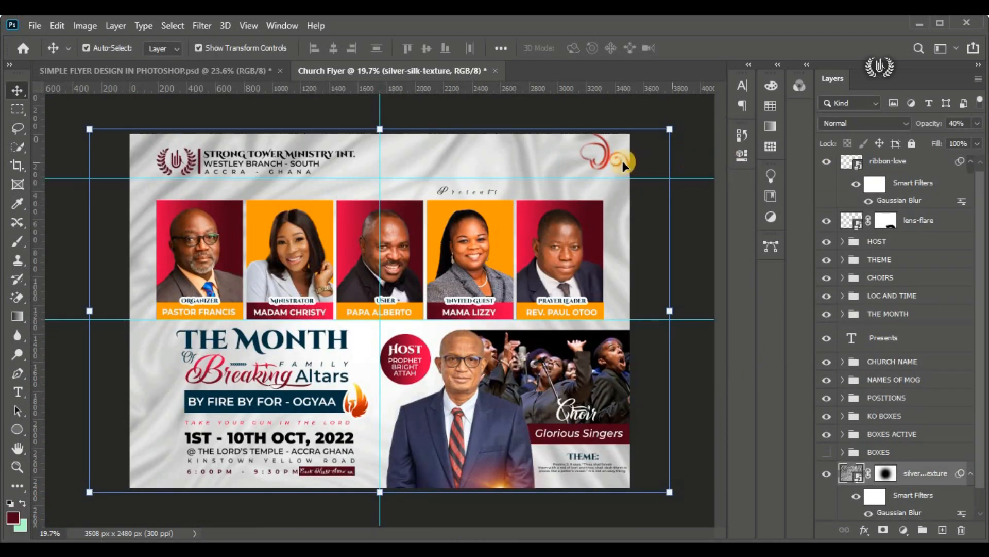
click(611, 157)
drag(928, 166, 943, 529)
drag(611, 157, 159, 462)
Step: Rotate the ribbon copy to fit the flyer's lower left corner, commit the transform and deselect the layer
key(ctrl+t)
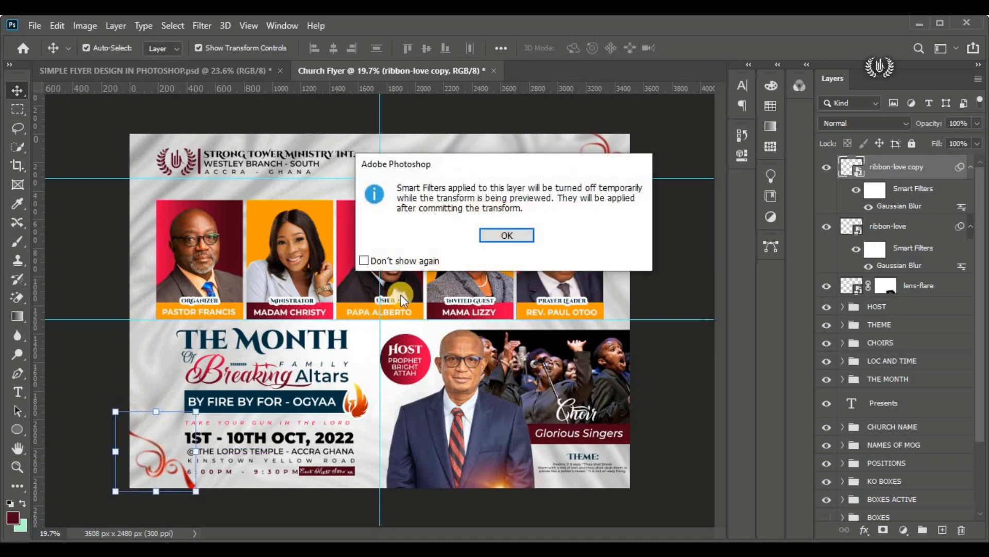
click(507, 235)
drag(223, 424, 223, 480)
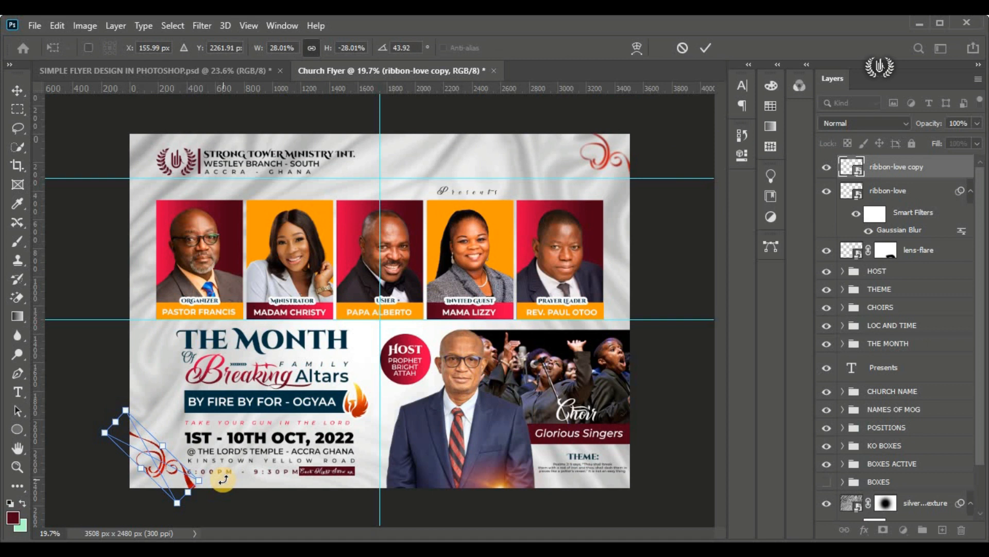
drag(221, 478, 178, 474)
click(703, 49)
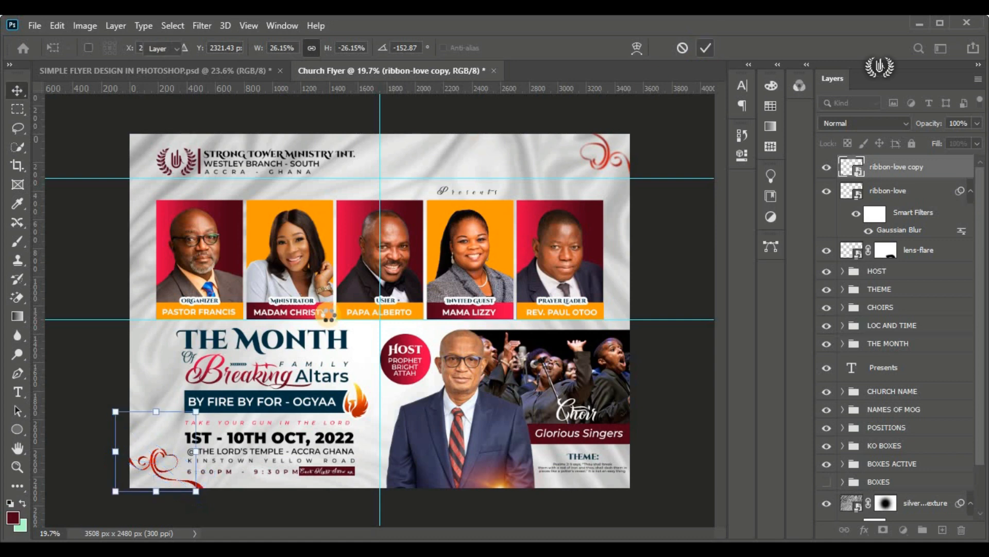
click(657, 273)
key(ctrl+0)
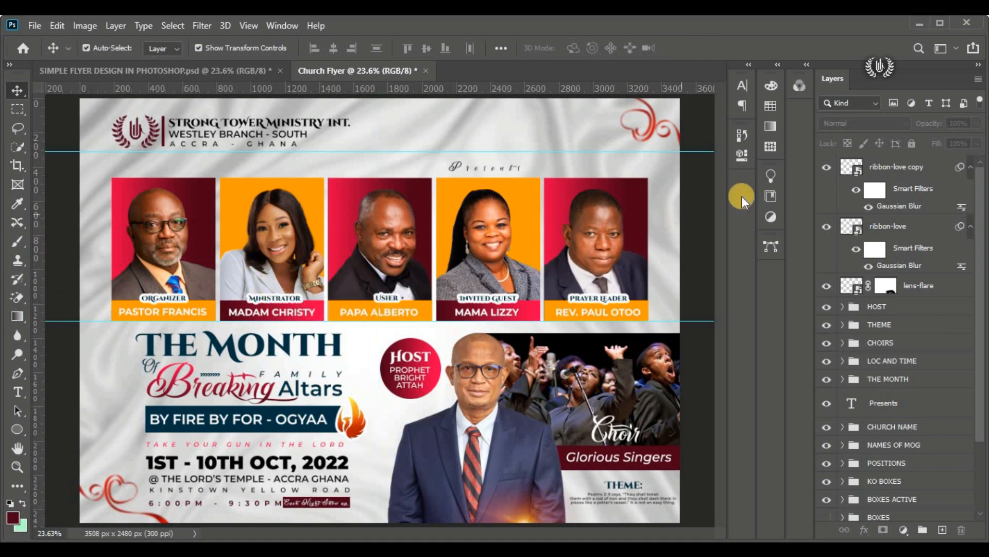
Step: Draw a rounded rectangle about 433 × 144 px on the flyer's top edge, stacked above the ribbon-love copy layer
click(871, 167)
click(17, 428)
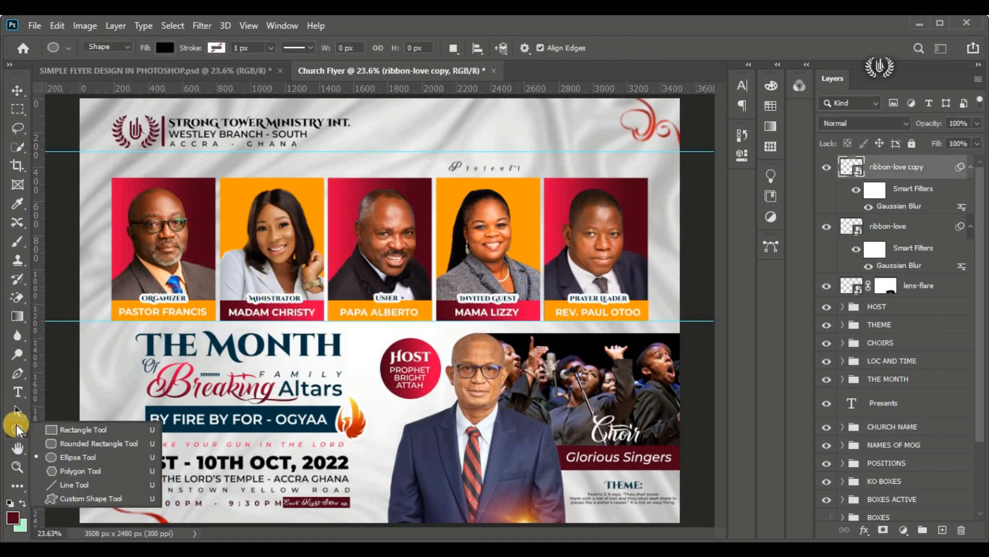
click(106, 443)
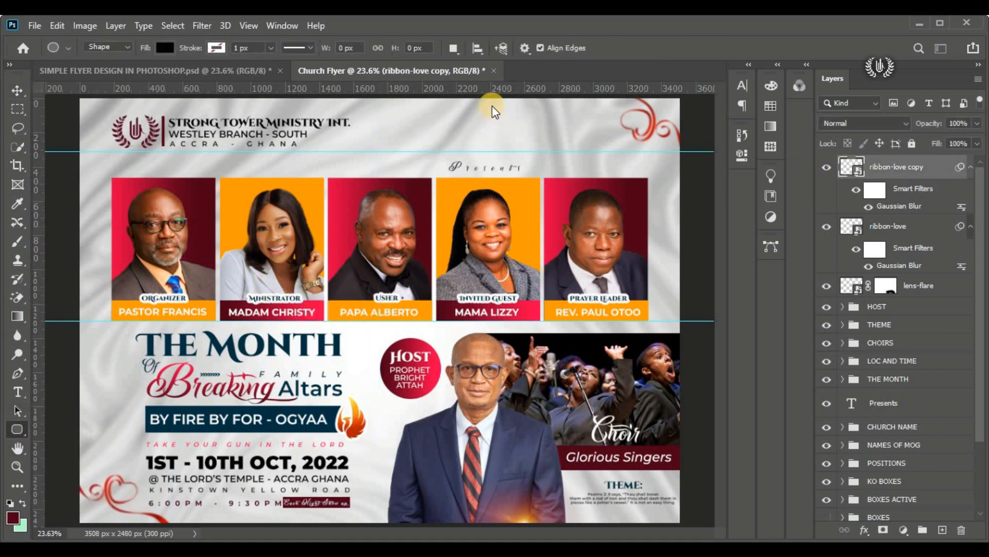
drag(505, 96, 578, 118)
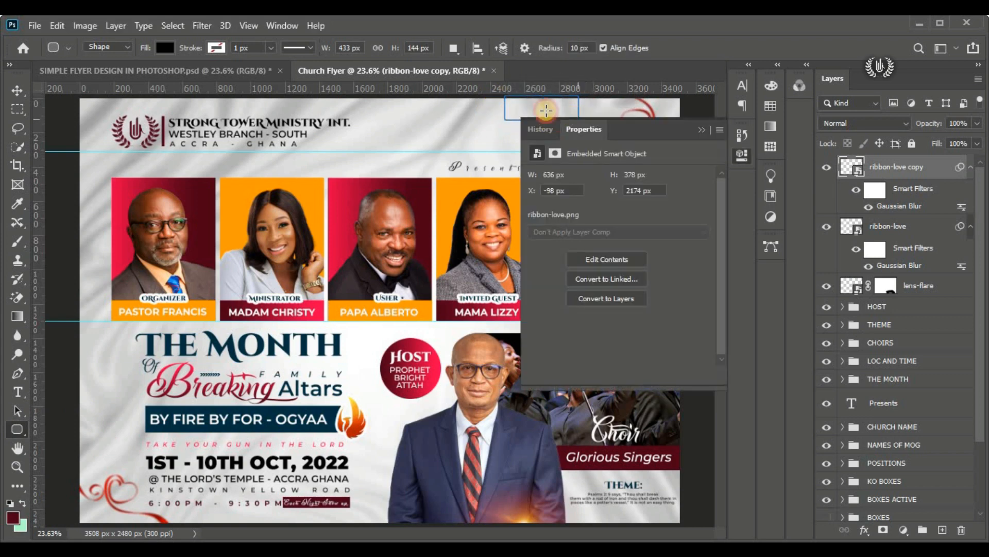
Step: Set the rounded rectangle's corner radii to 72 px and shift it up so it extends past the flyer's top edge
click(15, 85)
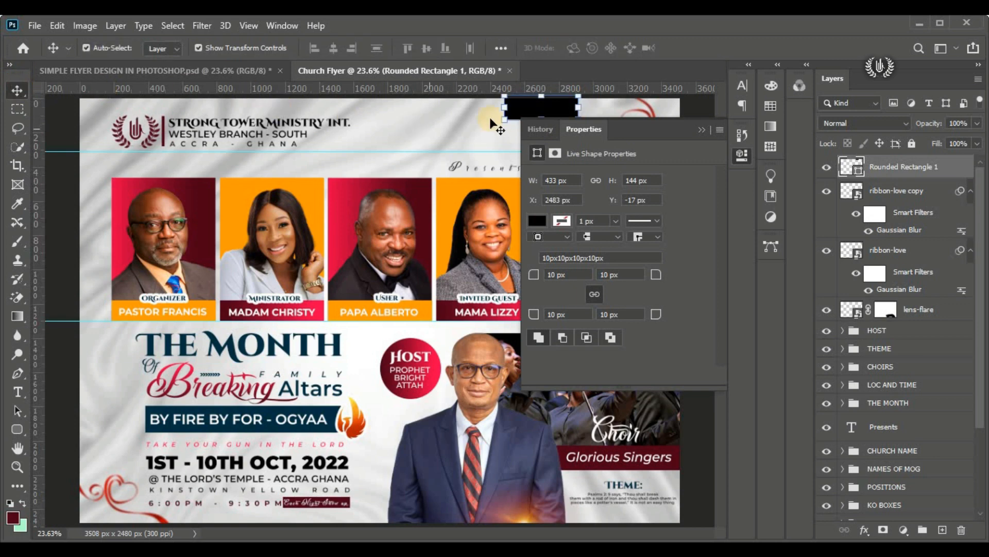
drag(637, 129, 282, 217)
drag(180, 361, 141, 346)
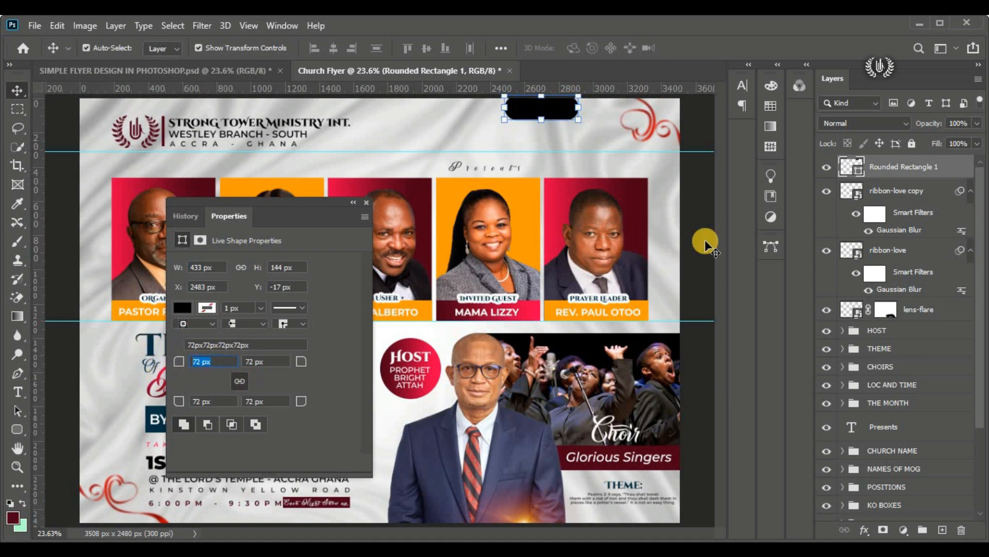
click(545, 121)
drag(545, 117, 545, 111)
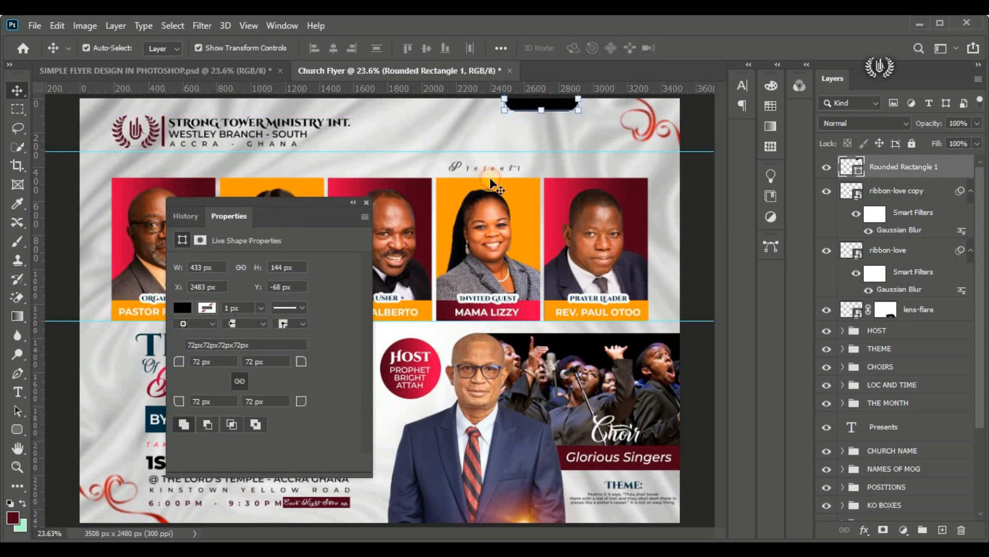
drag(324, 202, 747, 129)
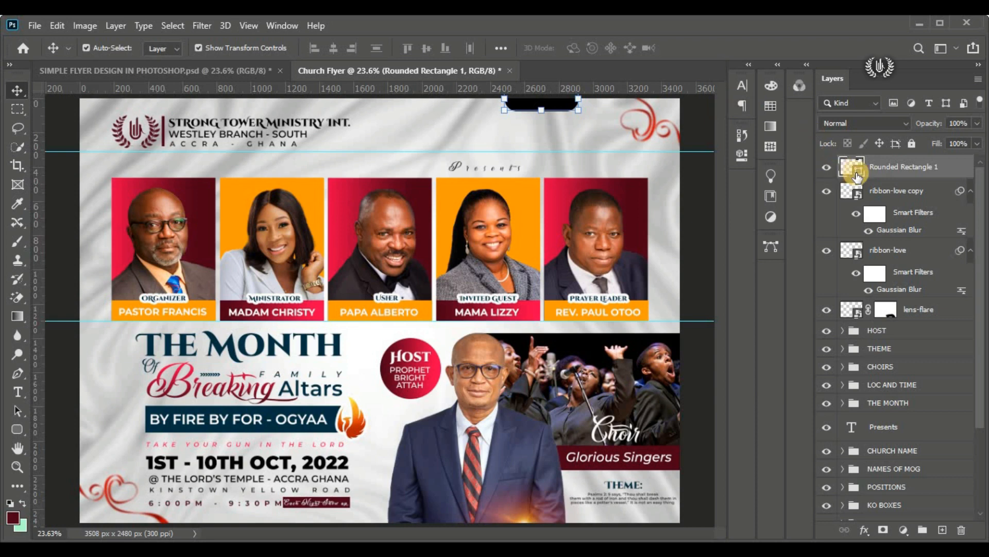
Step: Copy the deep colour code 4e0018 from the Notepad details file and apply it as the rounded rectangle's fill in Photoshop
double_click(855, 172)
key(alt+Tab)
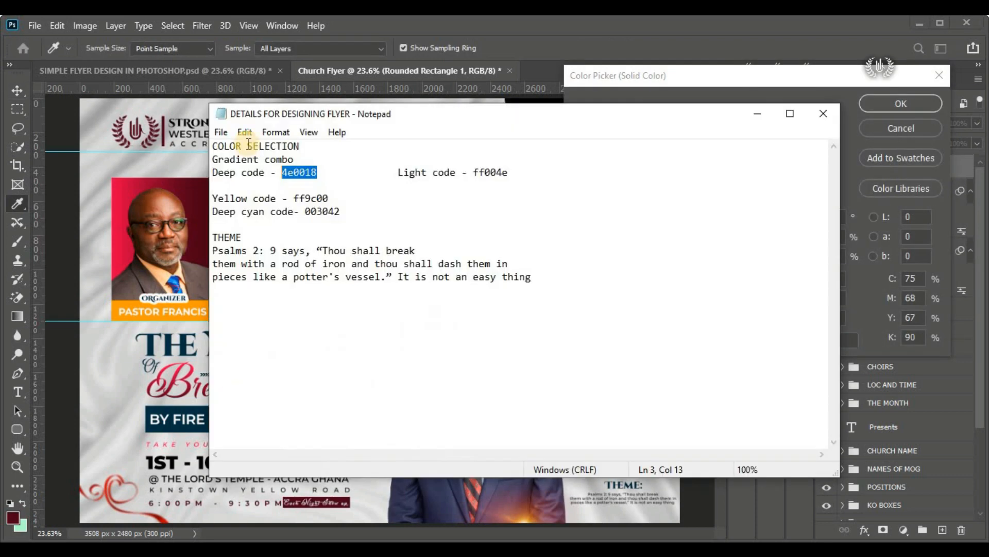
right_click(298, 175)
click(331, 218)
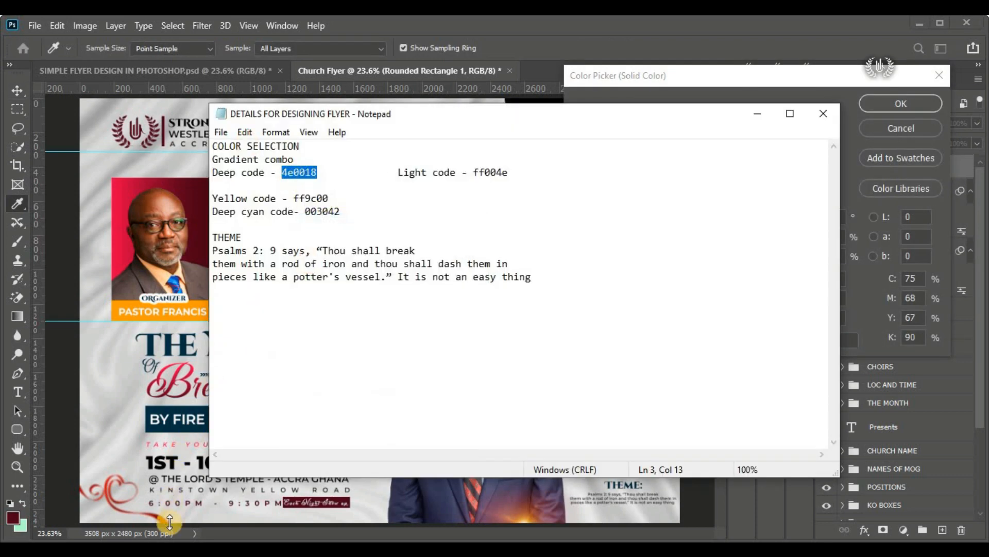
mouse_move(164, 551)
click(186, 533)
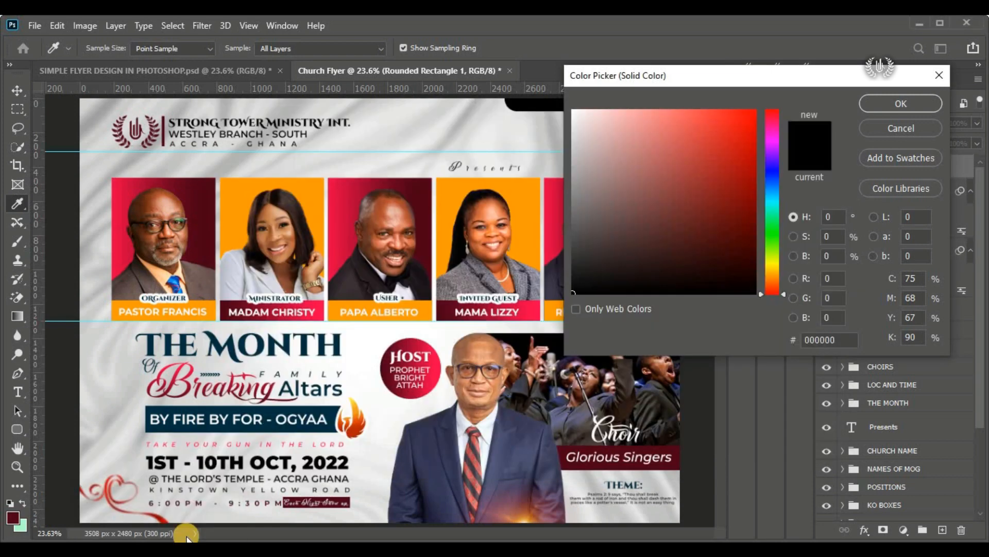
click(840, 339)
right_click(819, 339)
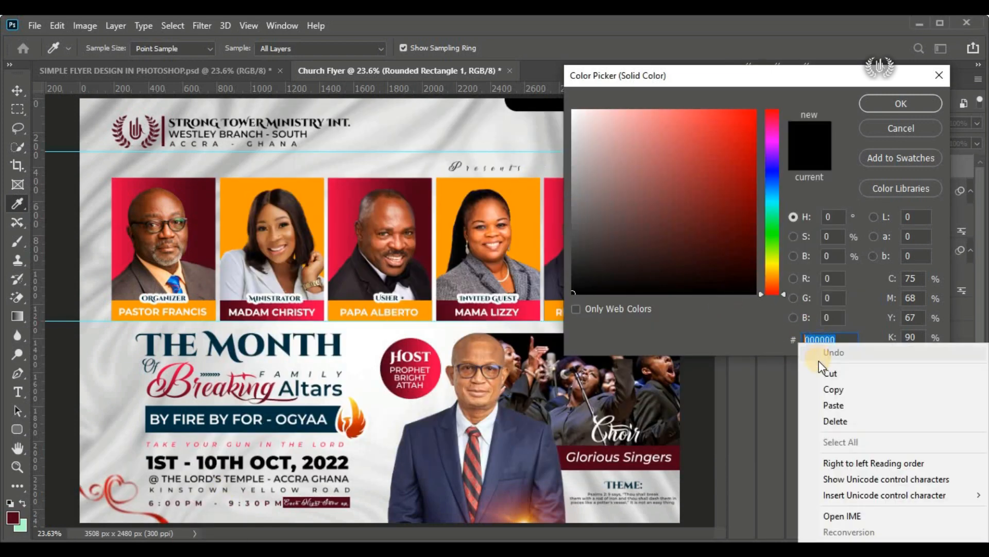
click(840, 403)
click(876, 103)
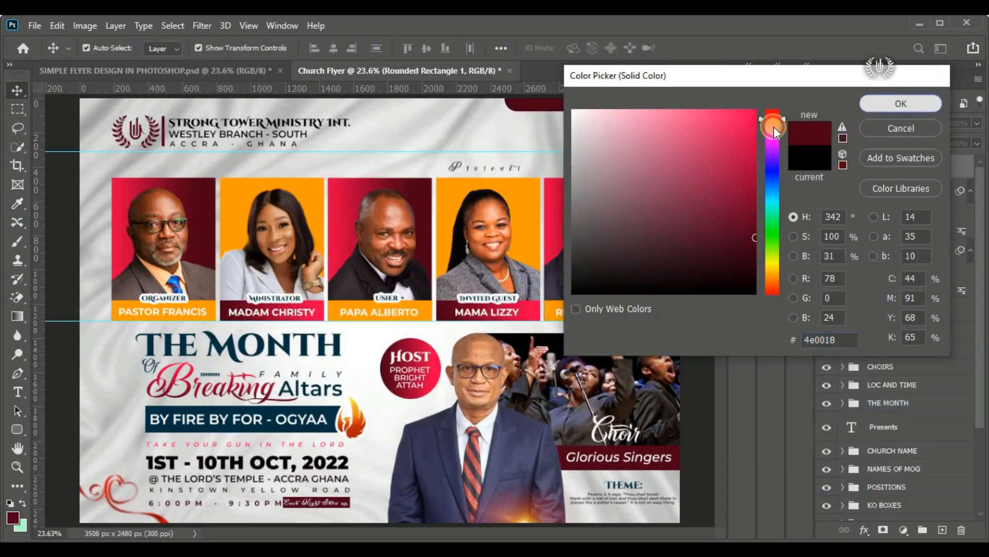
Step: Nudge the rounded rectangle further up so only a thin rounded tab shows at the flyer's top edge
scroll(673, 87, up, 4)
scroll(498, 124, up, 1)
drag(498, 135, 493, 139)
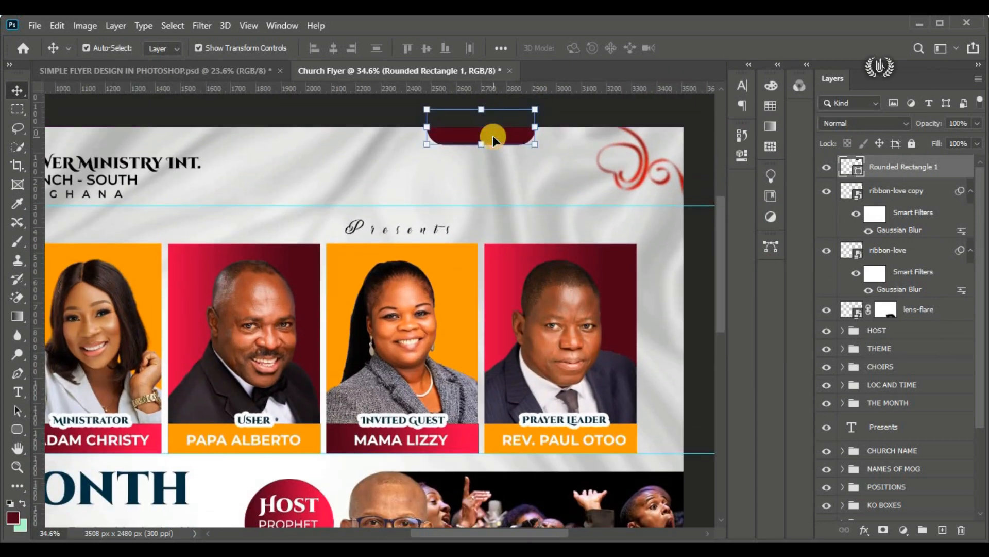
key(Up)
key(Up)
key(Up)
key(Up)
key(Up)
key(Up)
key(Up)
key(Up)
key(Up)
key(Up)
key(Up)
key(Up)
key(Up)
key(Up)
key(Up)
key(Up)
click(568, 112)
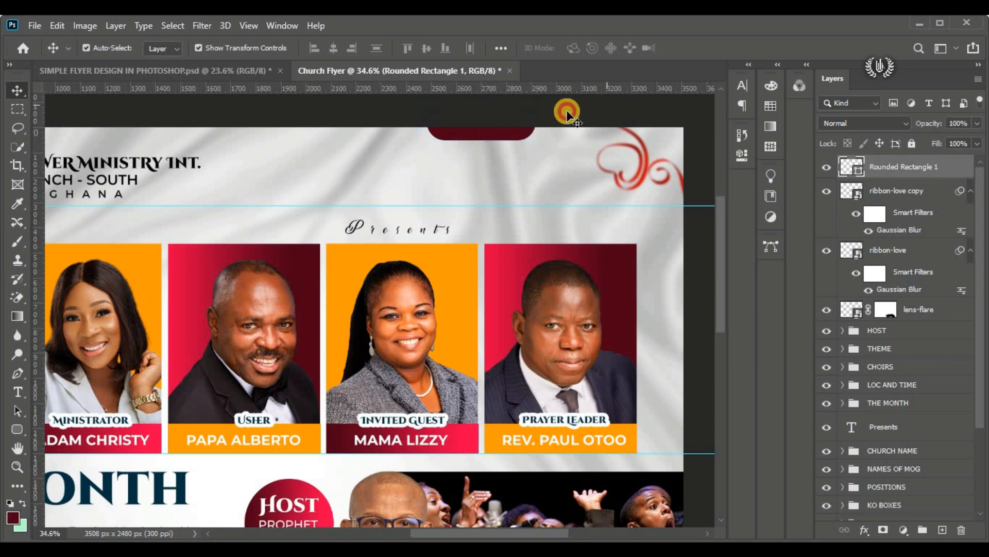
key(ctrl+0)
Step: Slide the maroon tab left along the top edge to above the Presents text, and open the SIMPLE FLYER DESIGN IN PHOTOSHOP.psd document for comparison
click(542, 107)
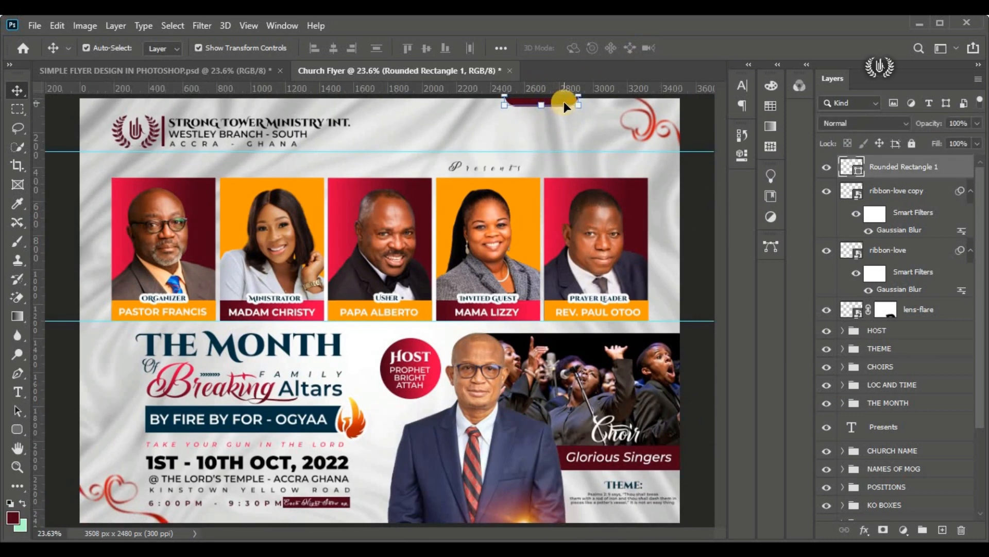
drag(565, 107, 515, 110)
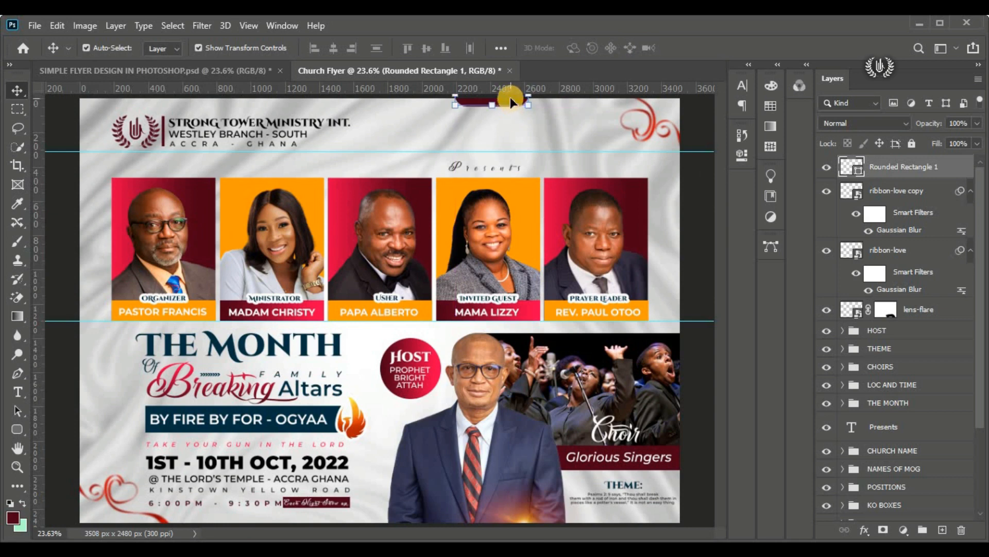
drag(510, 105, 498, 103)
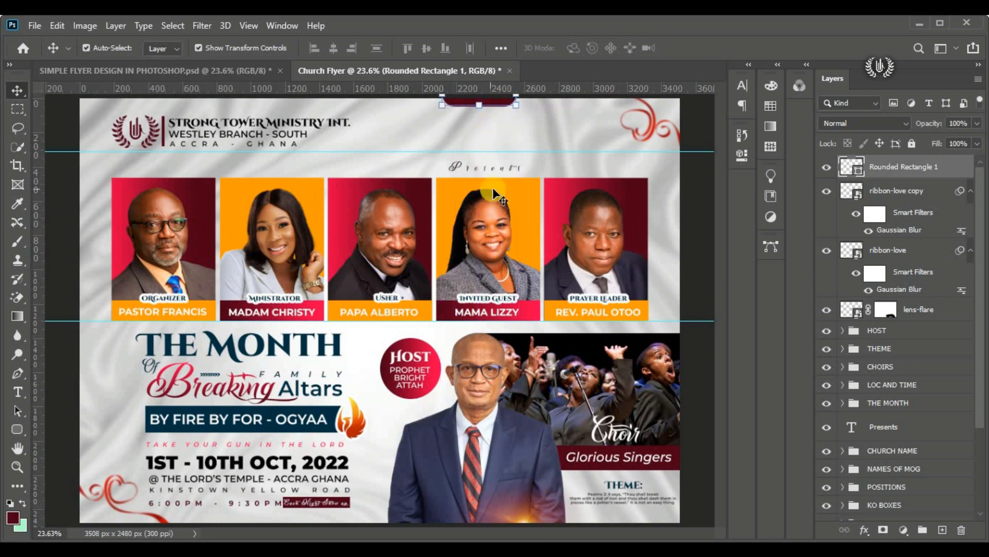
click(698, 215)
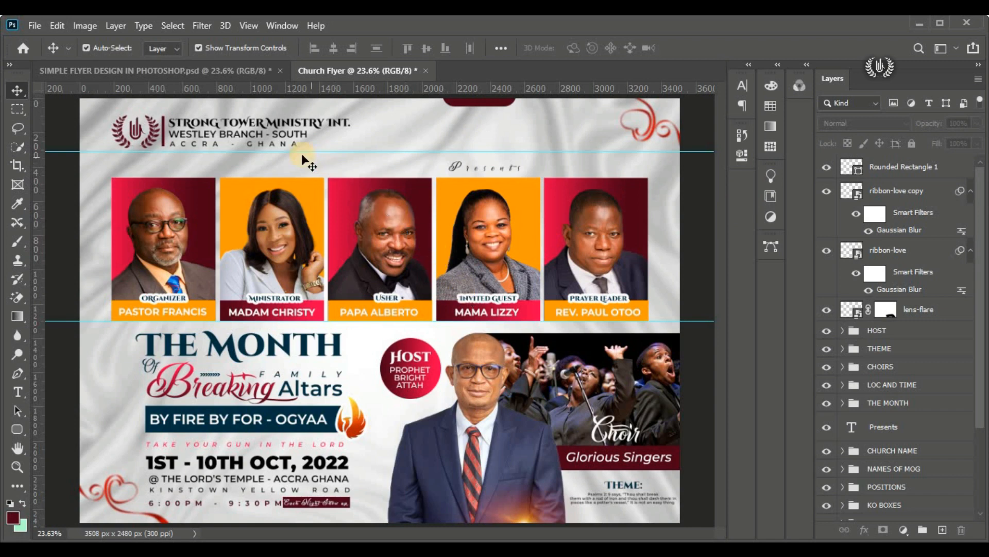
click(190, 65)
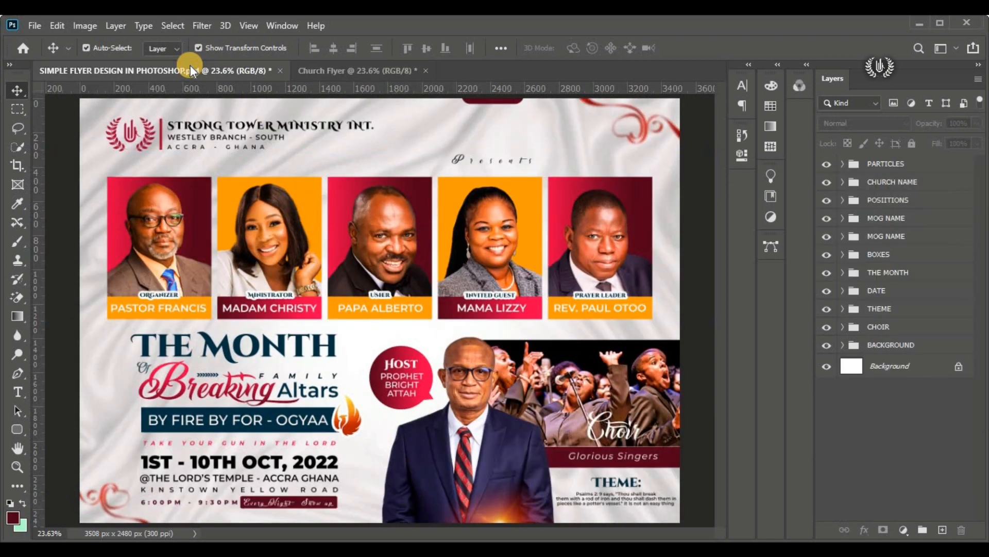
Step: In the Church Flyer document, stamp all visible layers onto a new layer above the rounded rectangle and convert it to a smart object
click(332, 69)
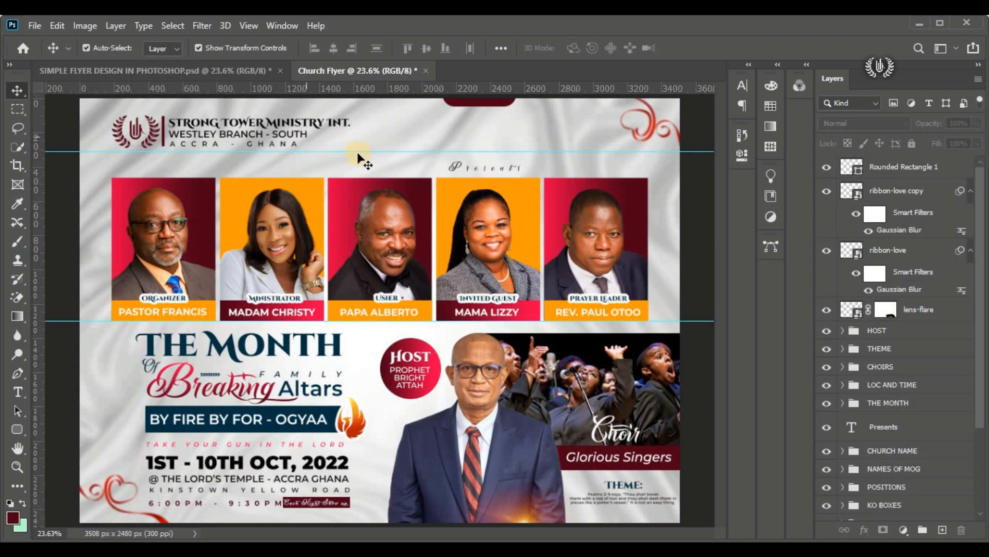
click(895, 169)
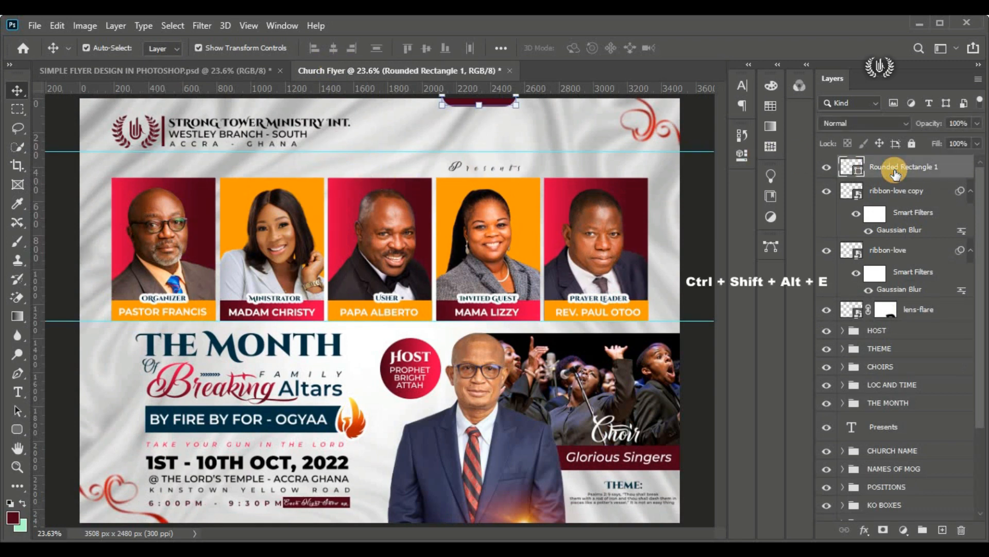
key(ctrl+shift+alt+e)
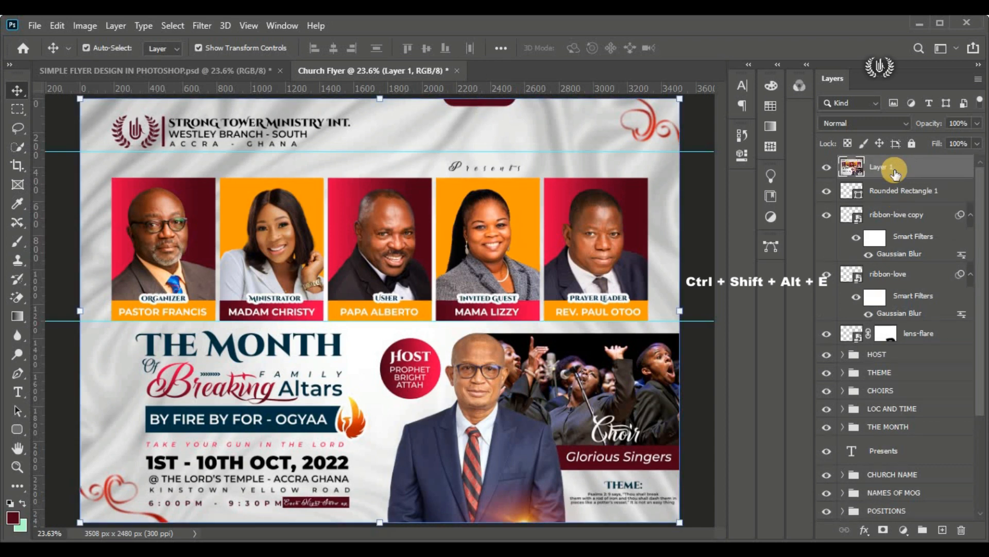
right_click(953, 170)
click(879, 214)
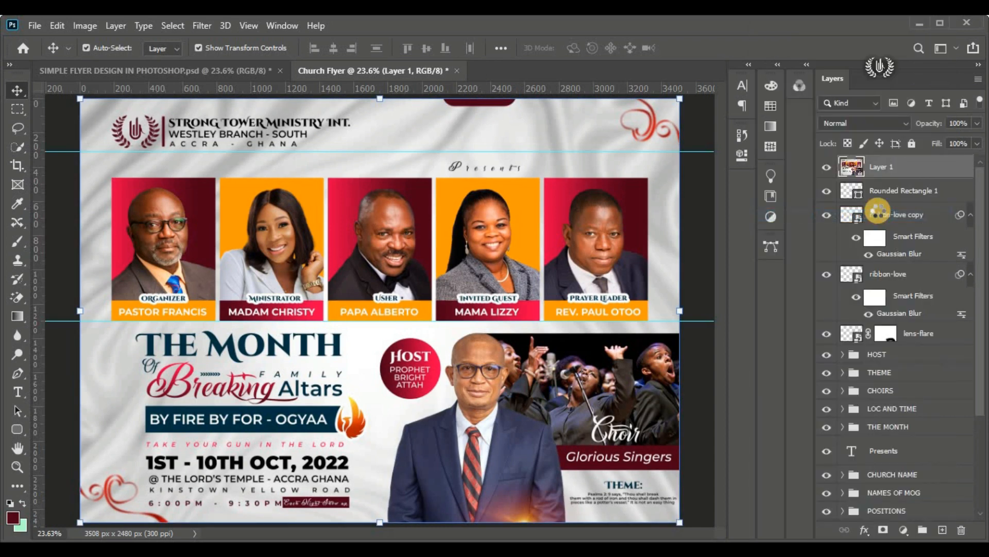
double_click(883, 165)
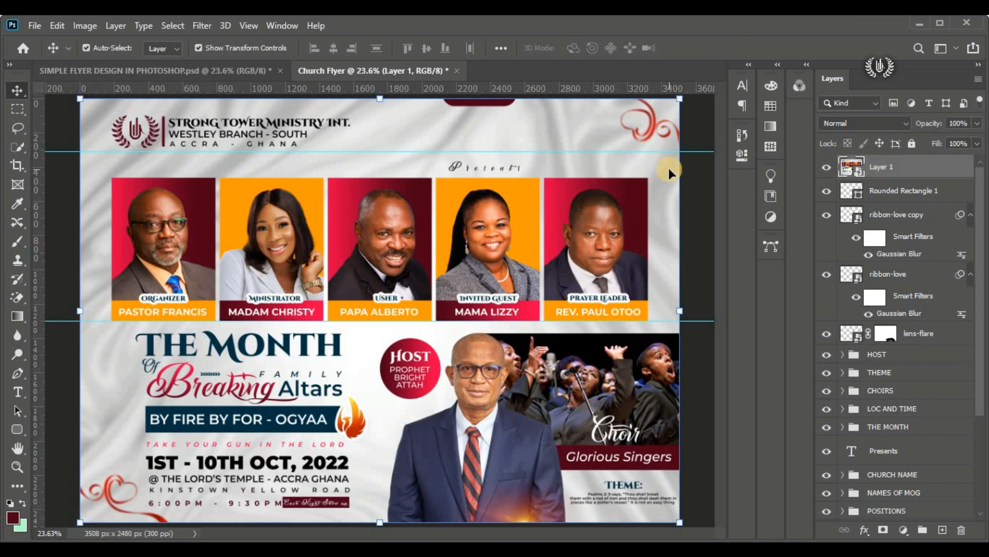
Step: Start a Camera Raw Filter on the merged flyer layer, with temperature at +10 and tint at +37
click(200, 24)
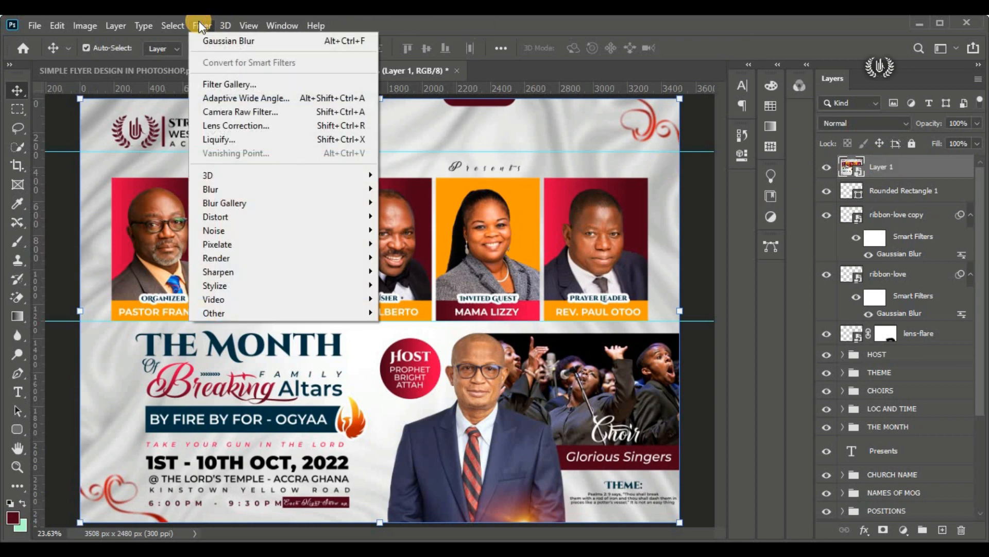
click(289, 111)
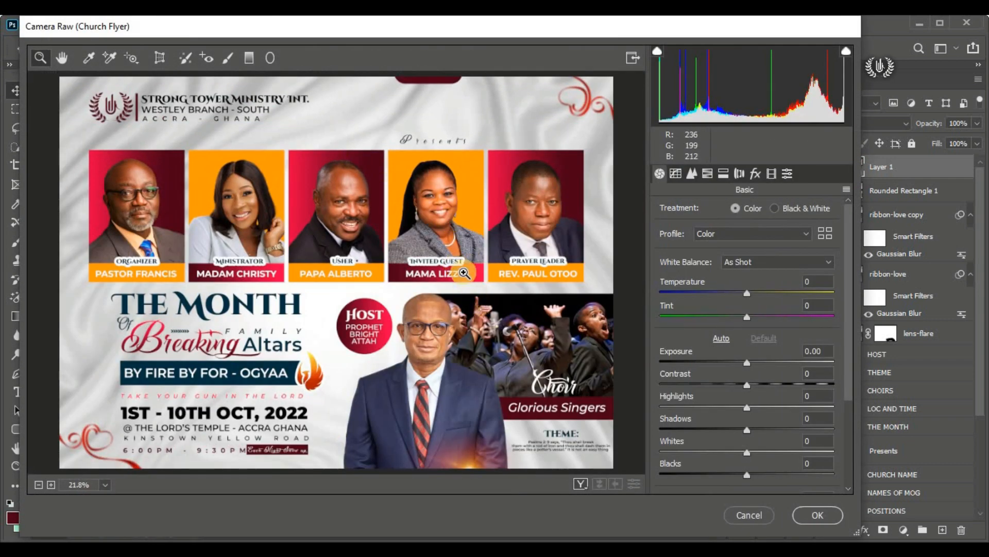
mouse_move(747, 293)
mouse_down()
mouse_move(771, 287)
mouse_move(759, 291)
mouse_up()
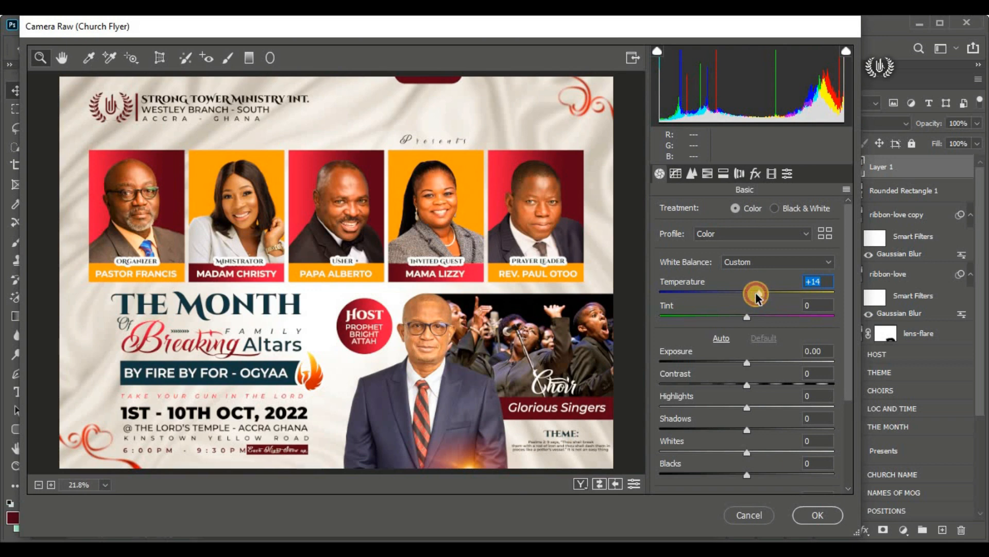
drag(756, 298, 754, 299)
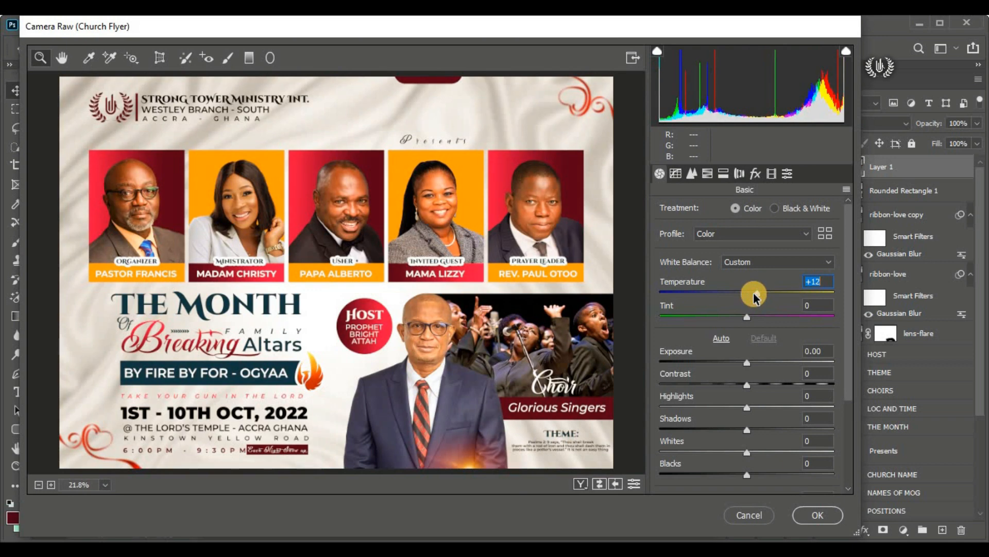
text(1037)
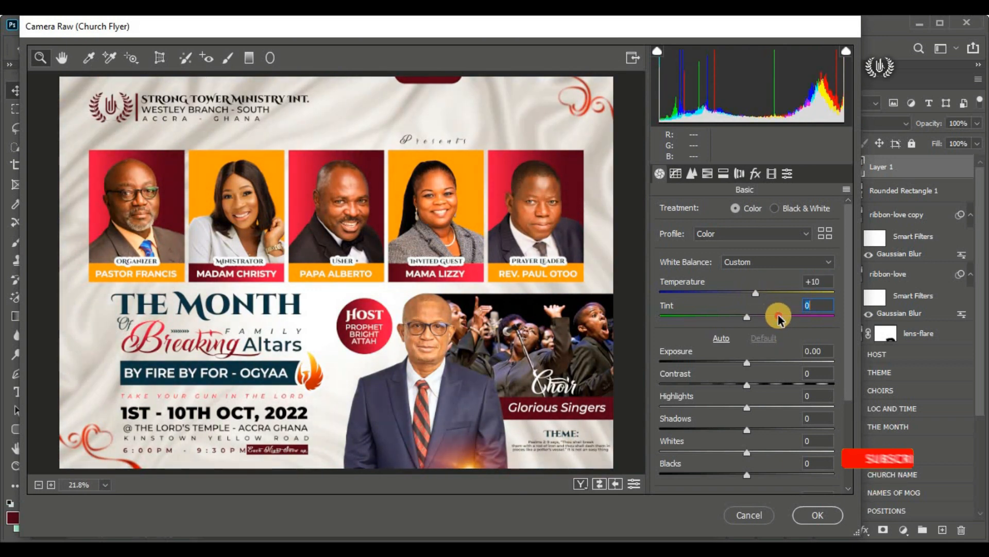
Step: Set the Camera Raw contrast to +17 and clarity to +10, and apply the filter to the merged layer
click(772, 384)
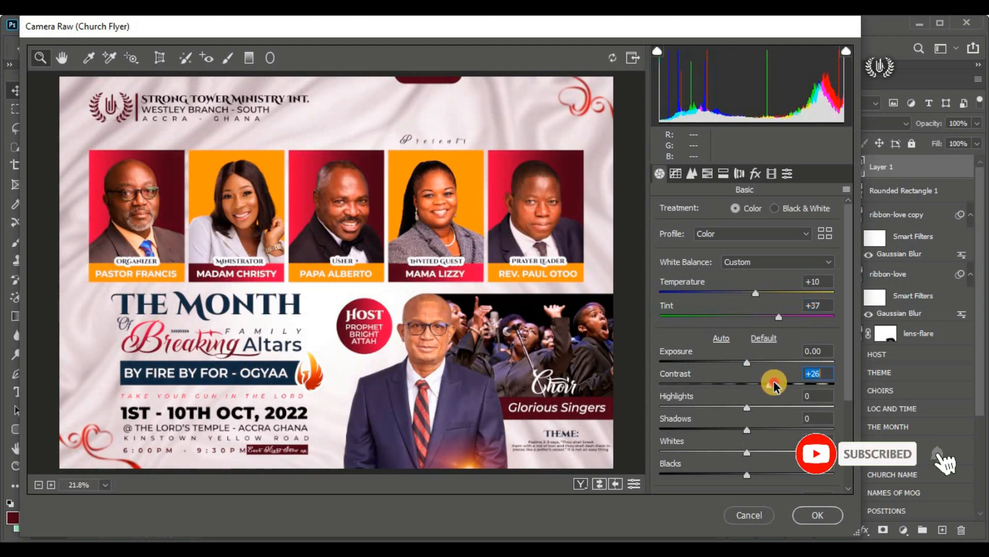
scroll(766, 378, down, 3)
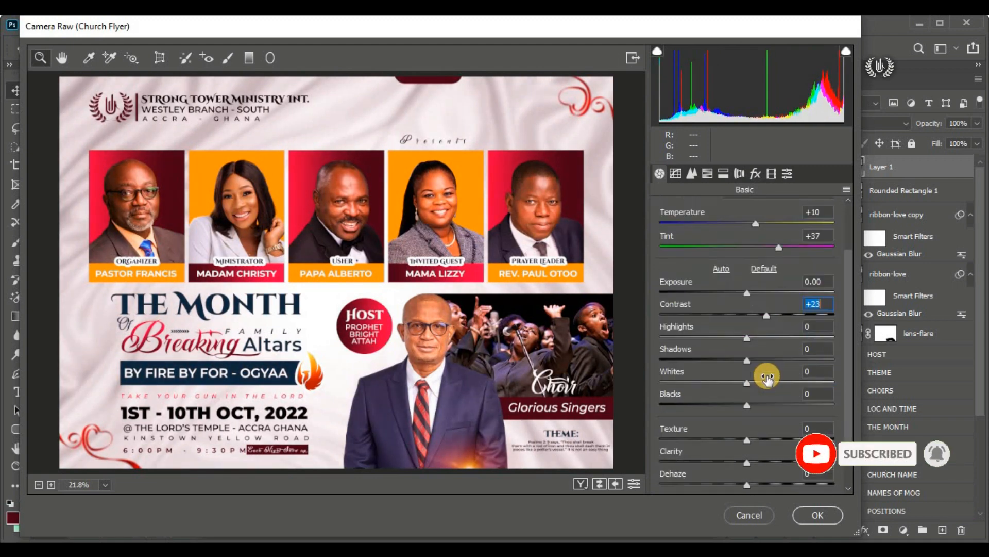
click(761, 315)
scroll(762, 317, down, 3)
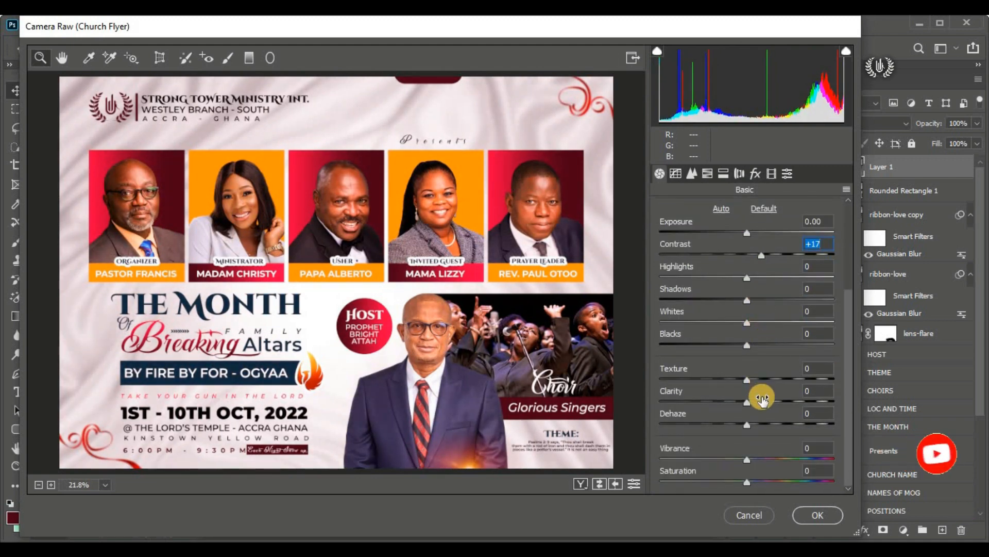
click(762, 399)
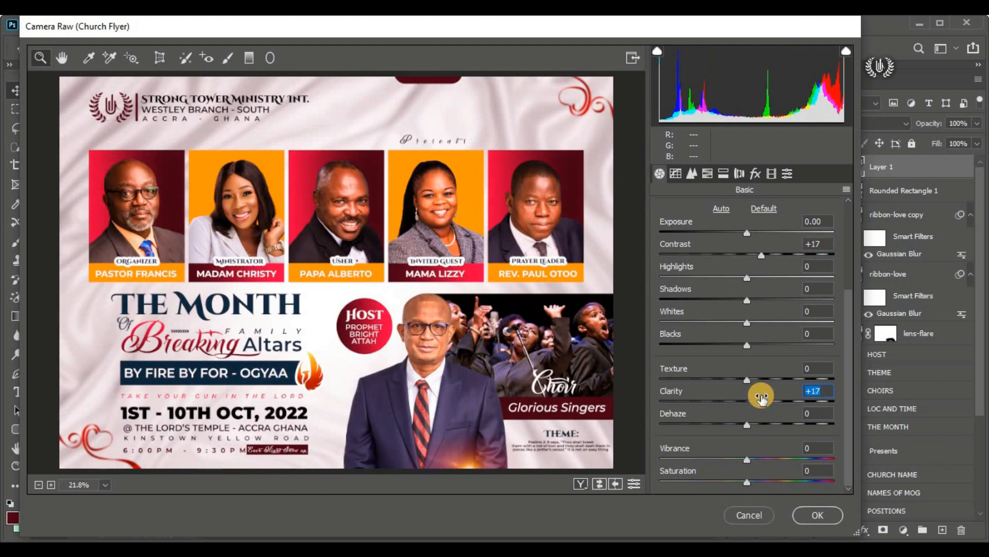
text(10)
click(795, 524)
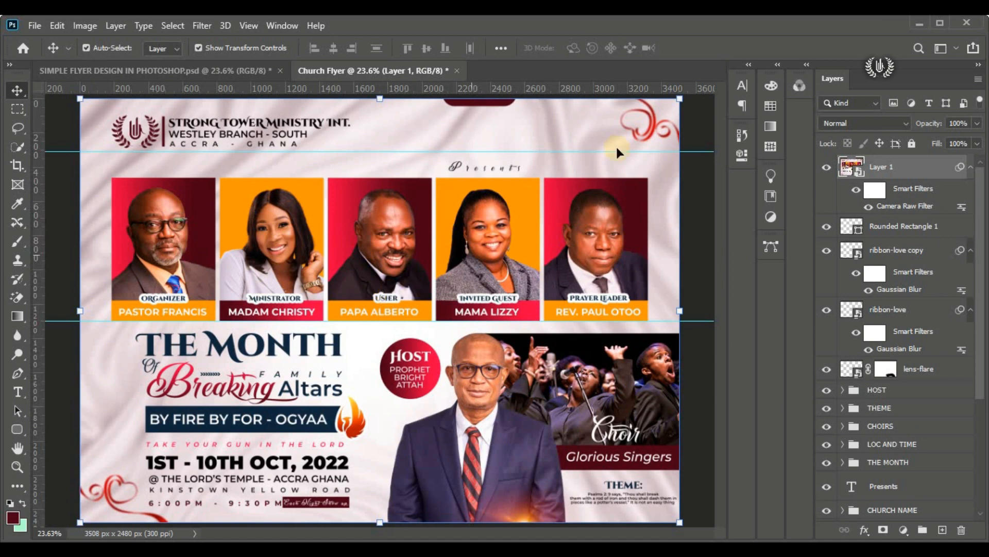
Step: Compare the flyer before and after the Camera Raw grading by toggling the merged layer's visibility
click(827, 172)
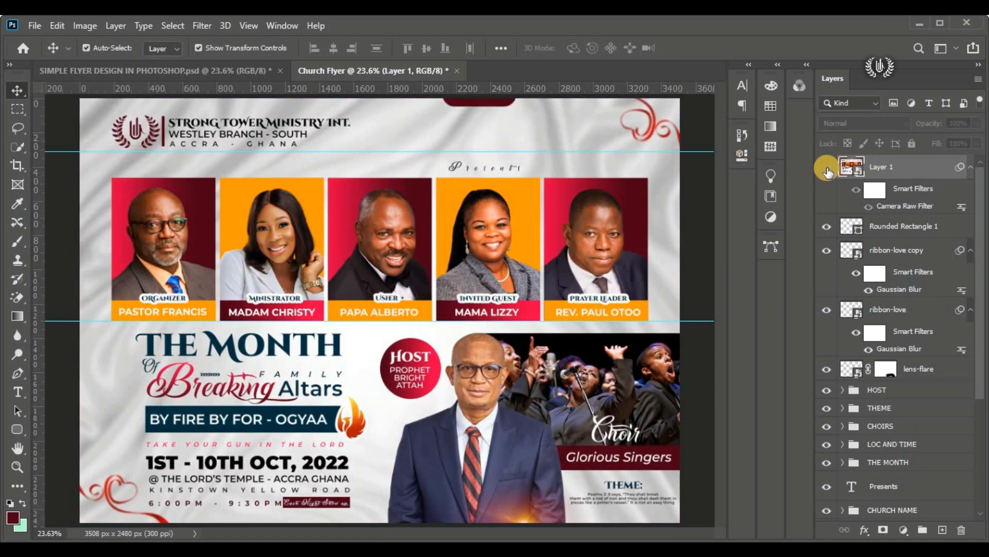
click(827, 171)
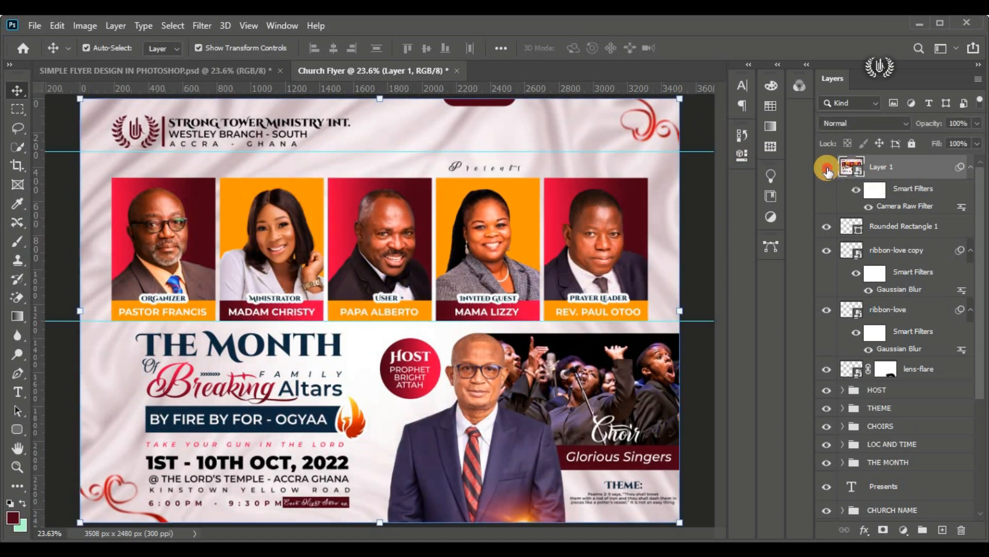
click(827, 171)
click(827, 168)
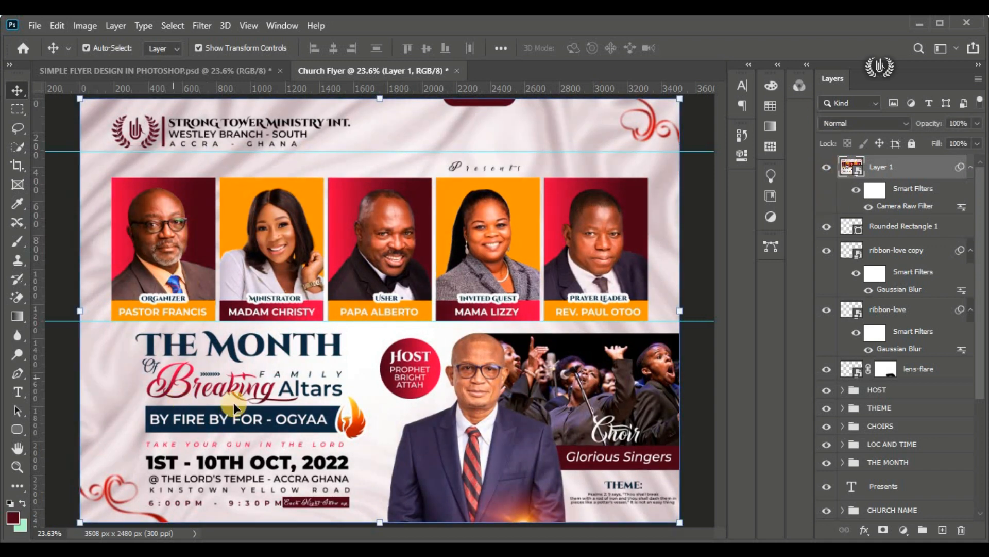
Step: Start saving the Church Flyer document with Save As
click(28, 27)
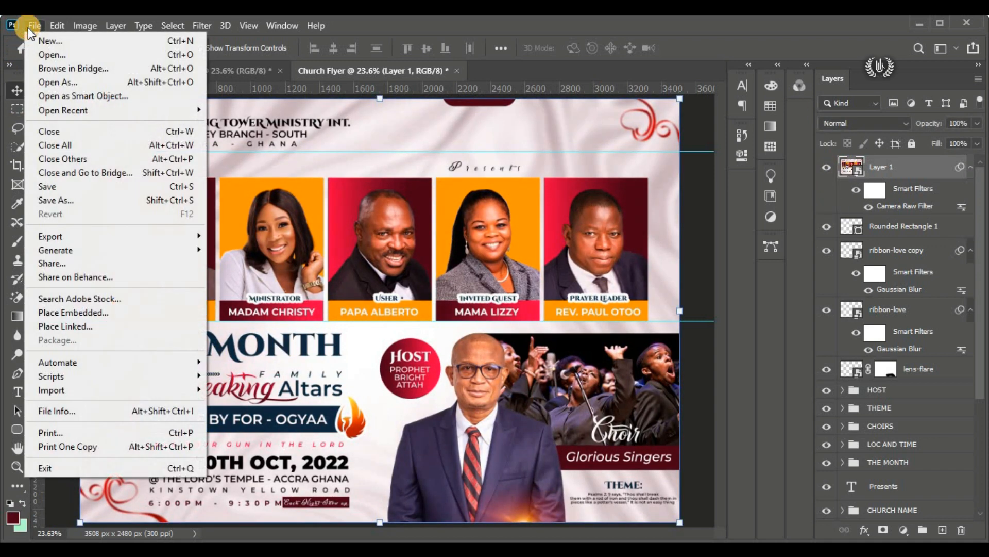
click(152, 206)
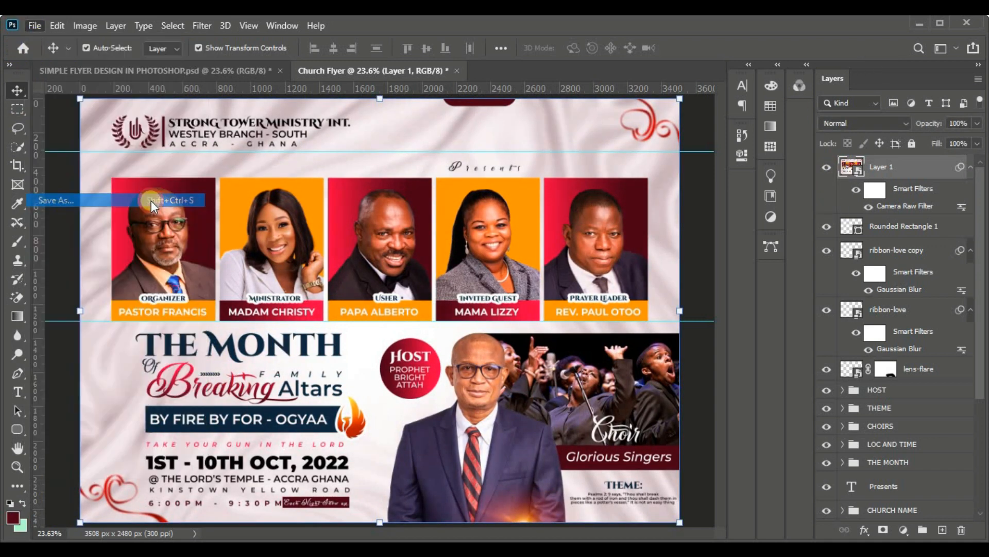